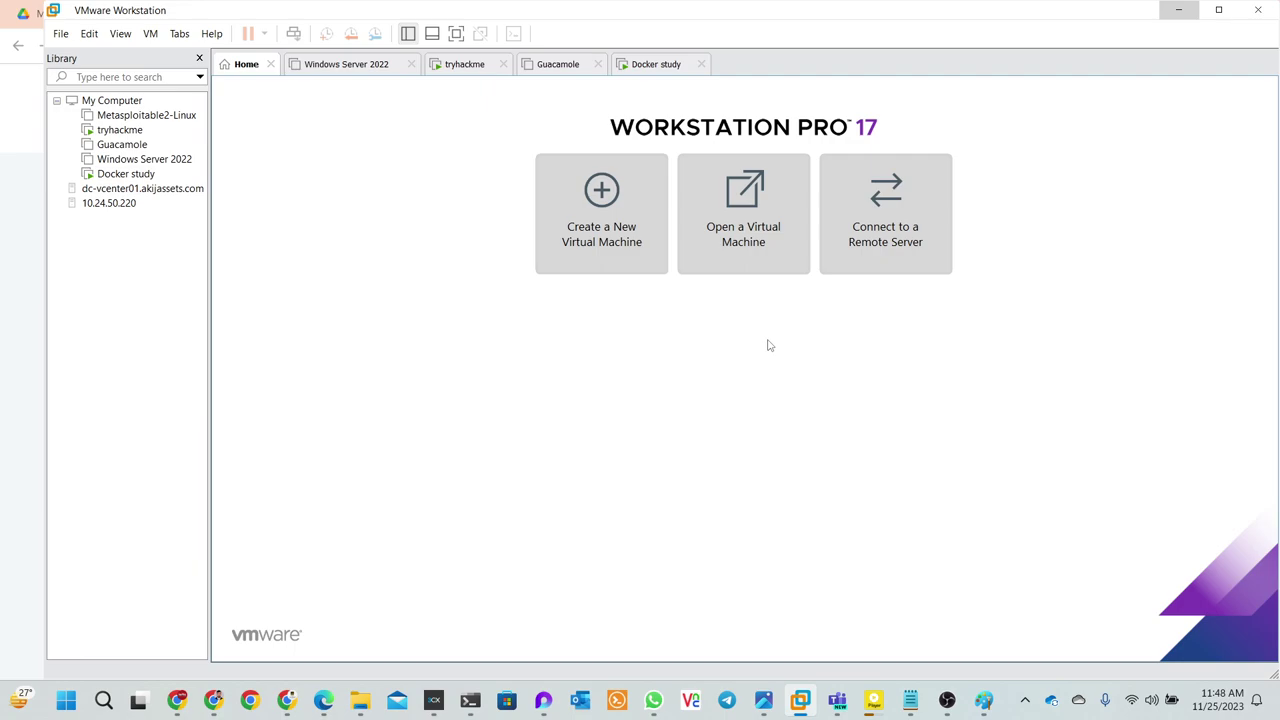
- Search Google for 'vmware pro 17 license key' and show the web results
{"action": "left_click", "coordinate": [1177, 10]}
{"action": "left_click", "coordinate": [855, 13]}
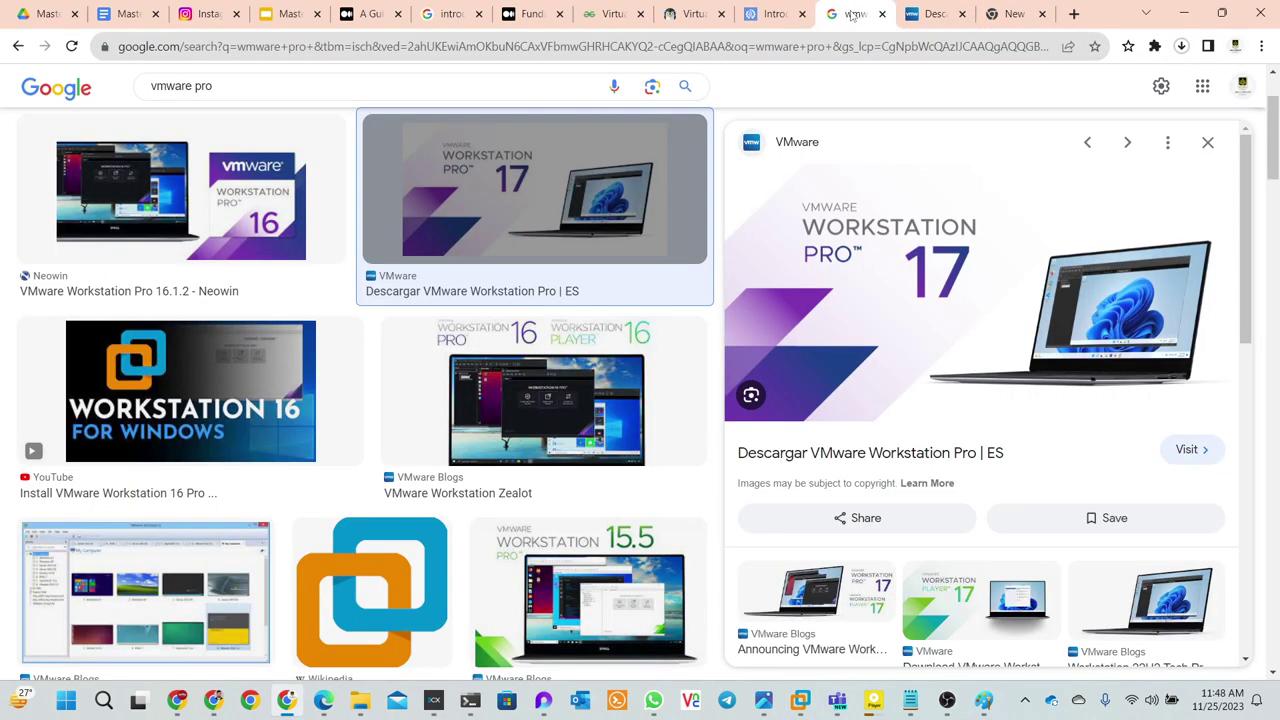
{"action": "left_click_drag", "start_coordinate": [280, 91], "coordinate": [138, 93]}
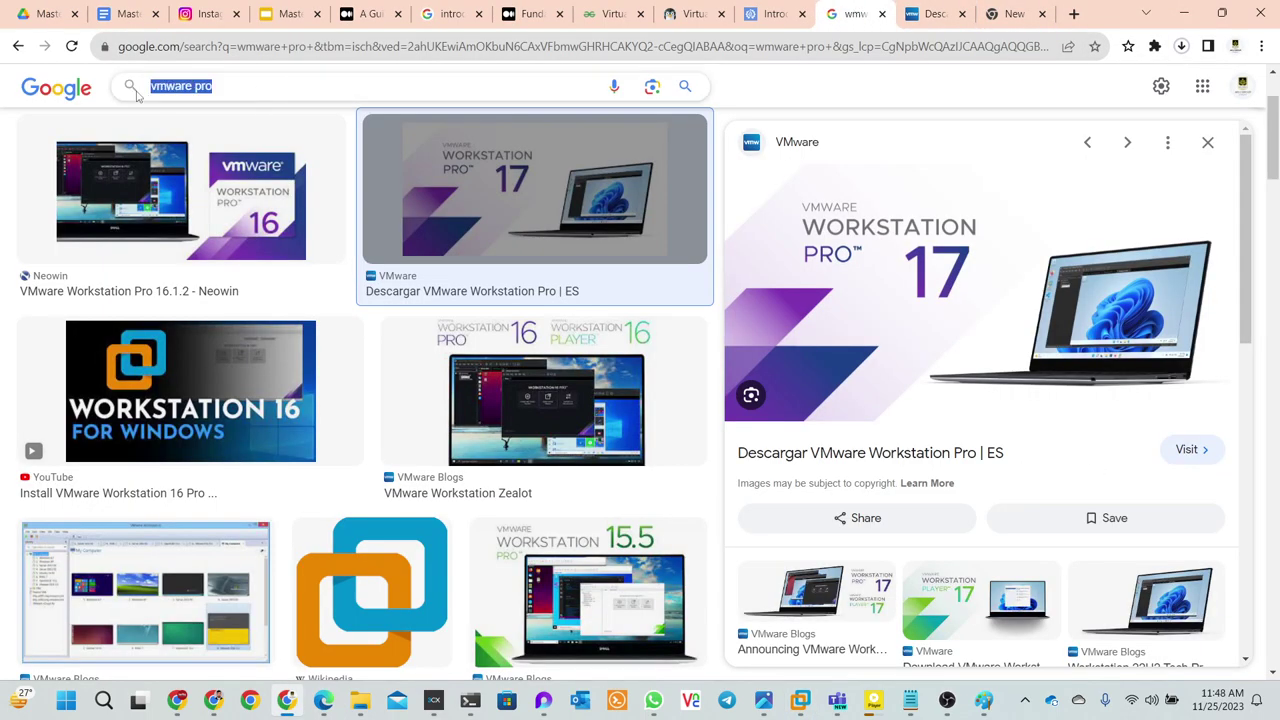
{"action": "left_click", "coordinate": [222, 85]}
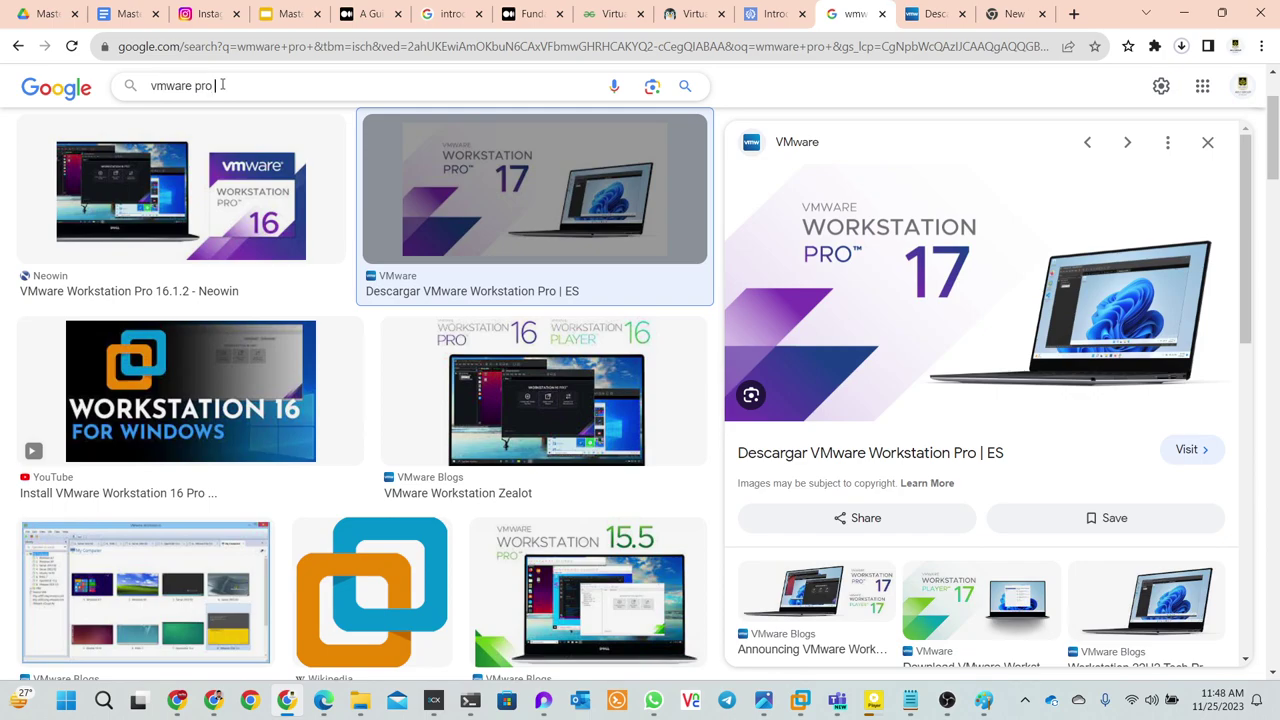
{"action": "type", "text": "17"}
{"action": "left_click", "coordinate": [235, 127]}
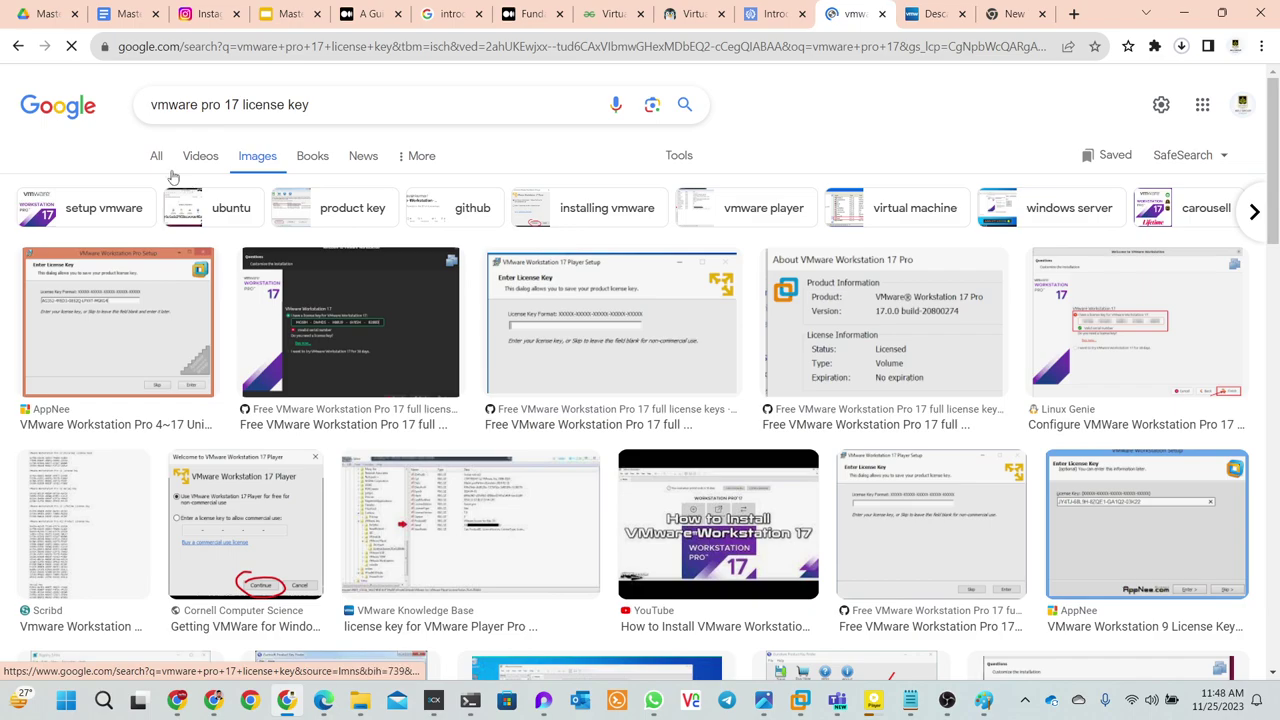
{"action": "left_click", "coordinate": [157, 160]}
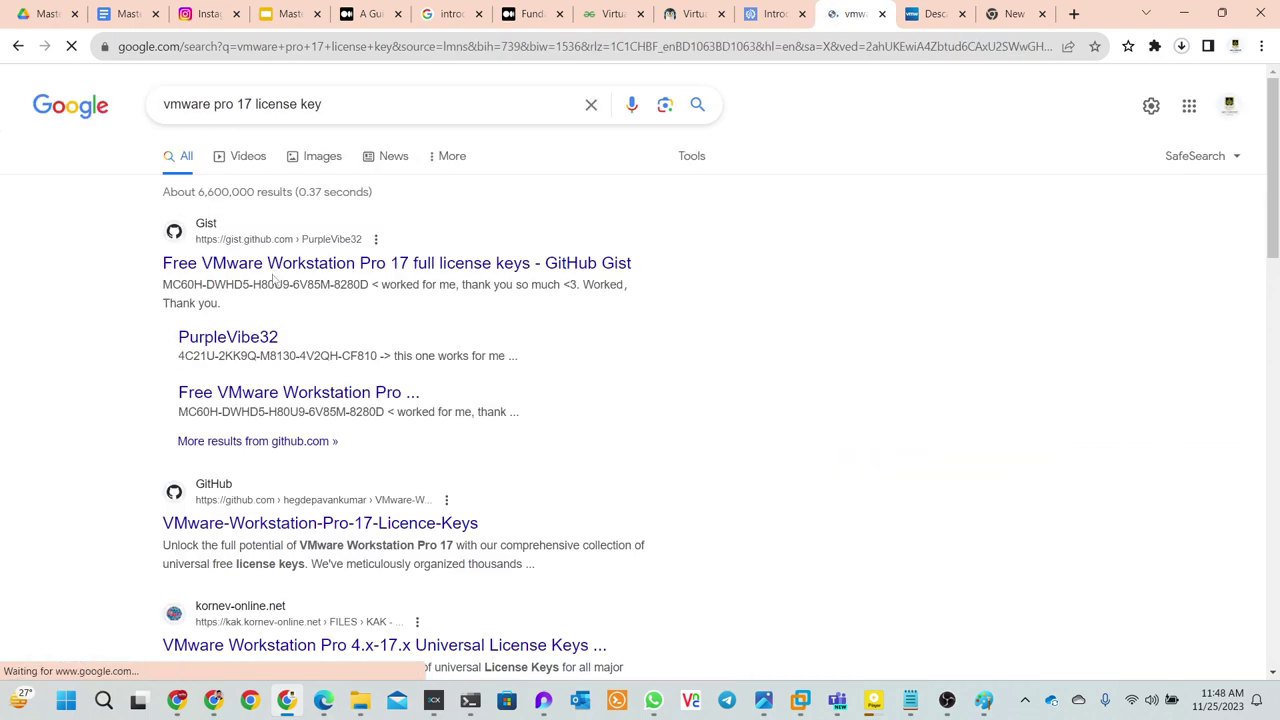
- Open the Gist license-keys result and the GitHub licence-keys repository result in new tabs
{"action": "right_click", "coordinate": [270, 264]}
{"action": "left_click", "coordinate": [300, 274]}
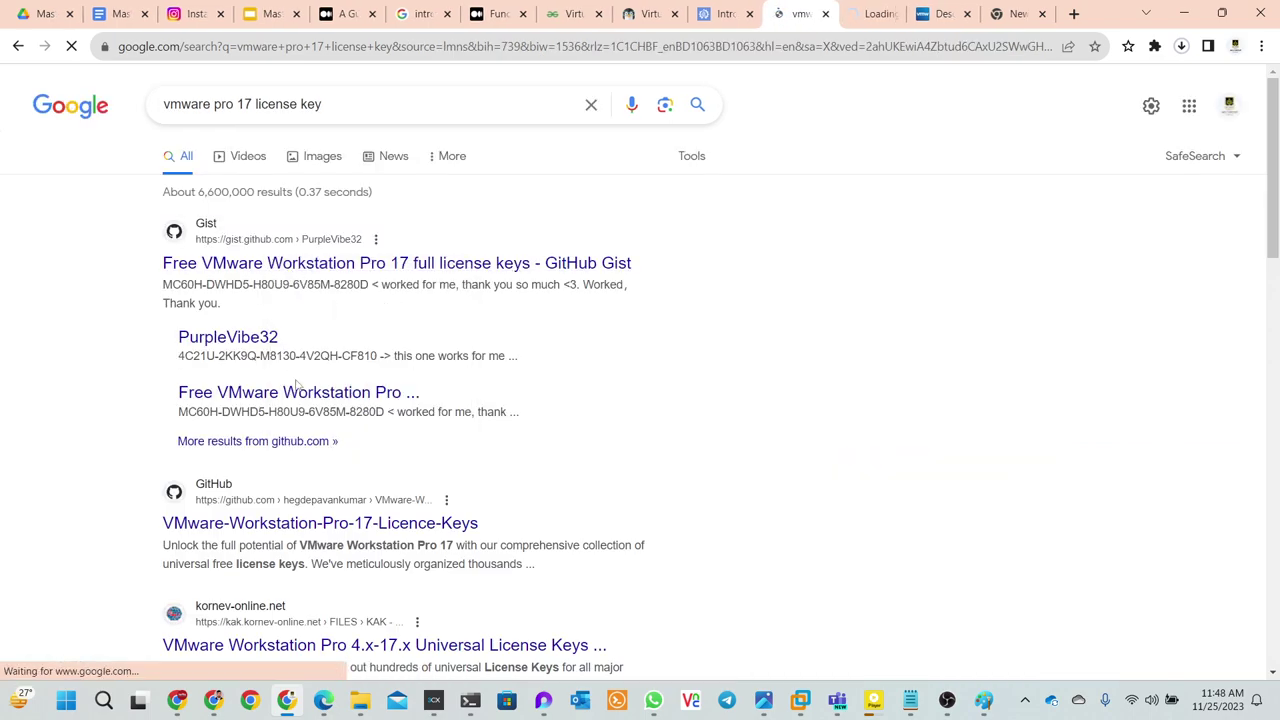
{"action": "right_click", "coordinate": [320, 523]}
{"action": "left_click", "coordinate": [345, 350]}
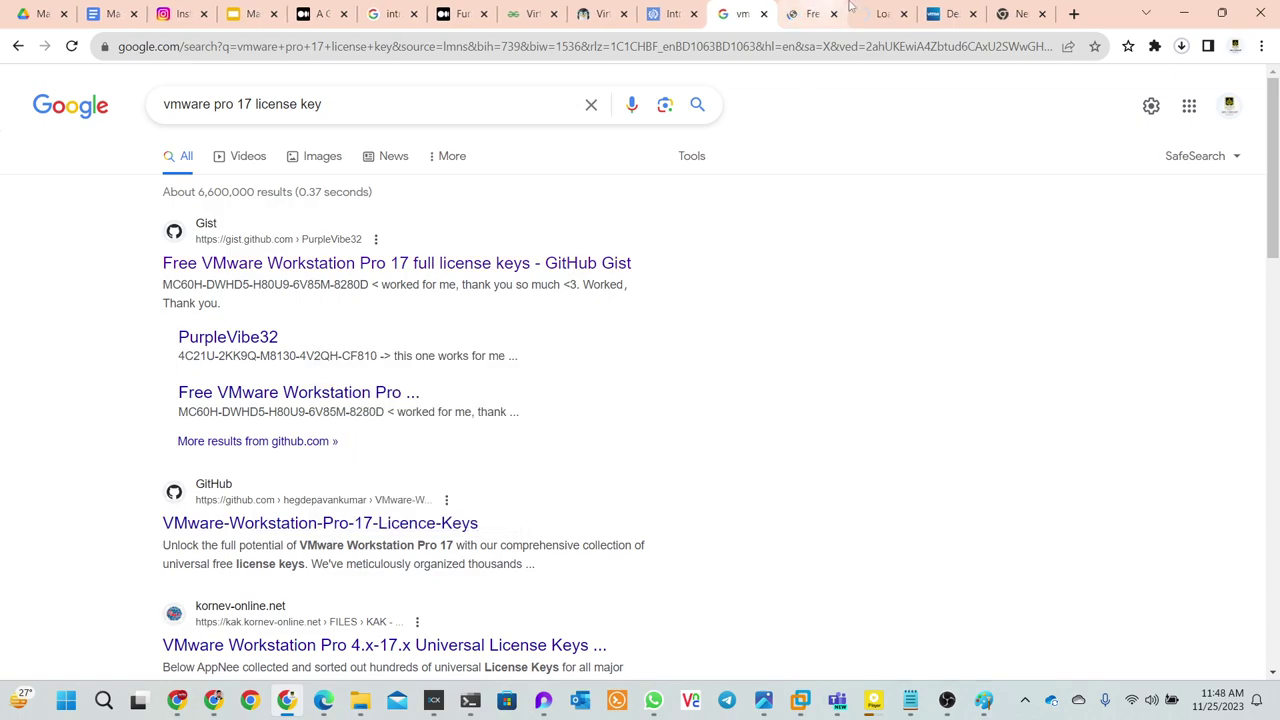
- Review the VMware Workstation Pro 17 keys listed in the vmwk17key.txt gist
{"action": "left_click", "coordinate": [812, 13]}
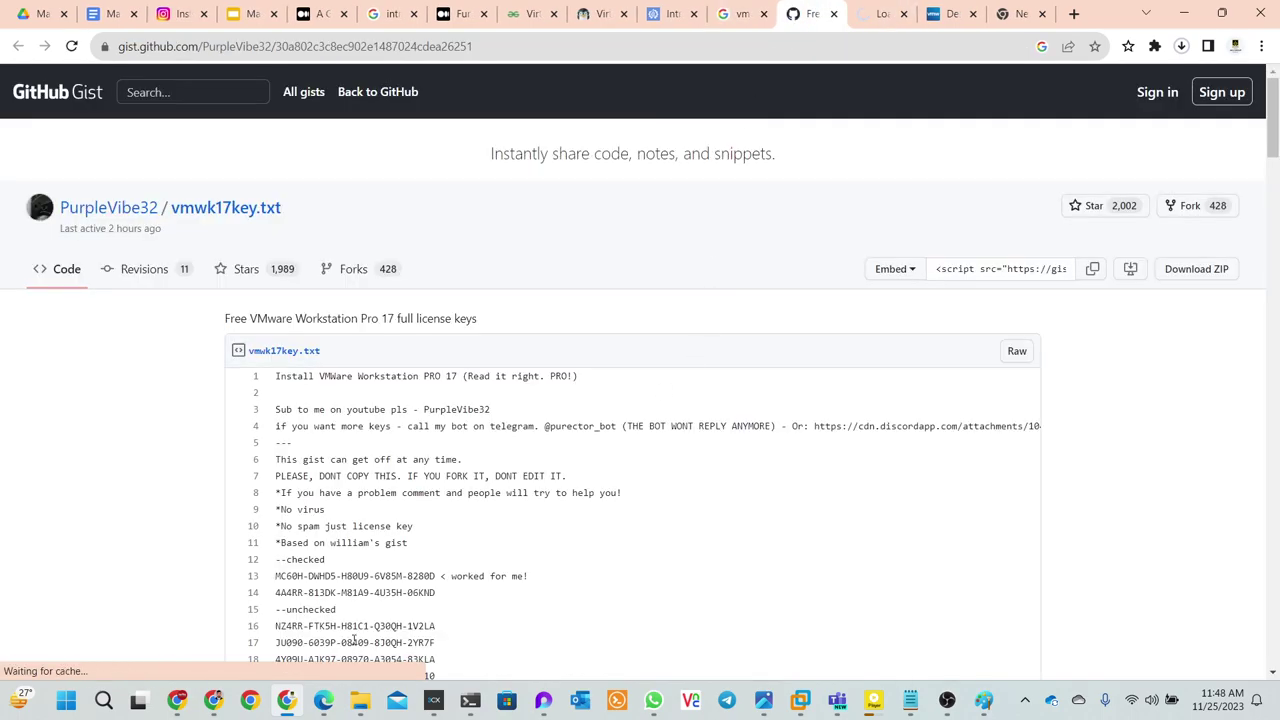
{"action": "scroll", "coordinate": [420, 615], "scroll_direction": "down", "scroll_amount": 1}
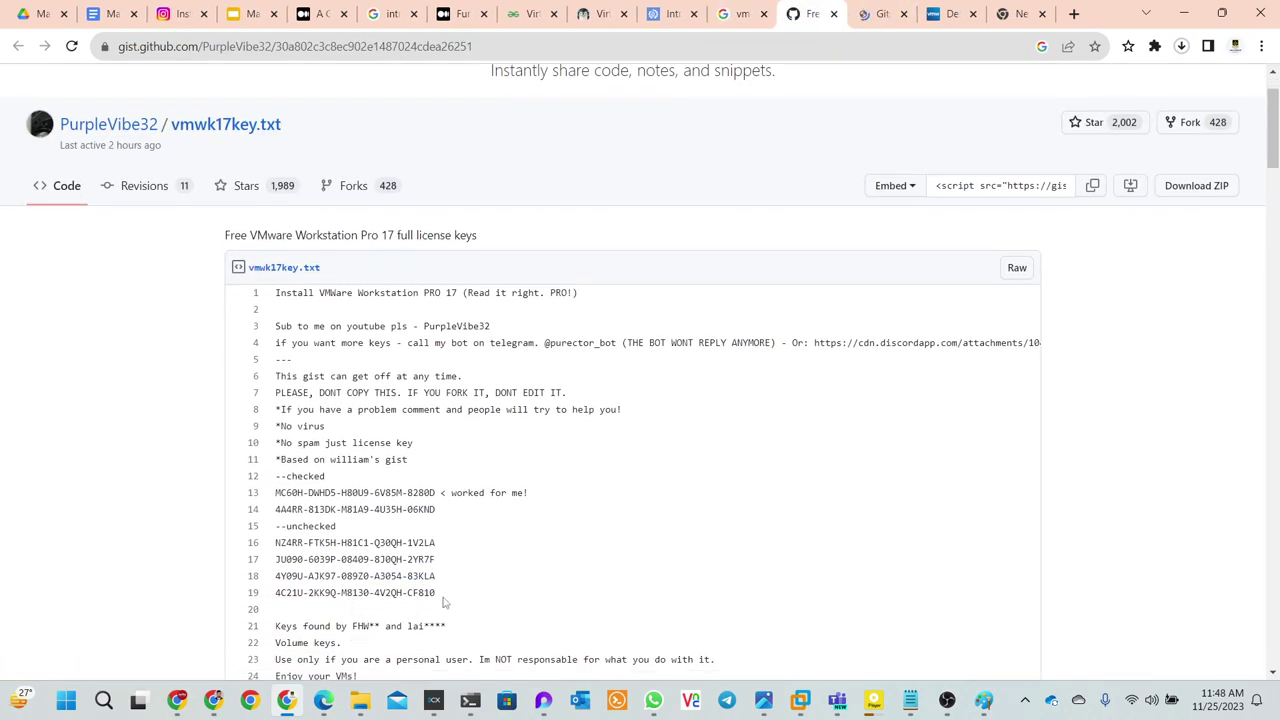
{"action": "left_click_drag", "start_coordinate": [445, 600], "coordinate": [276, 493]}
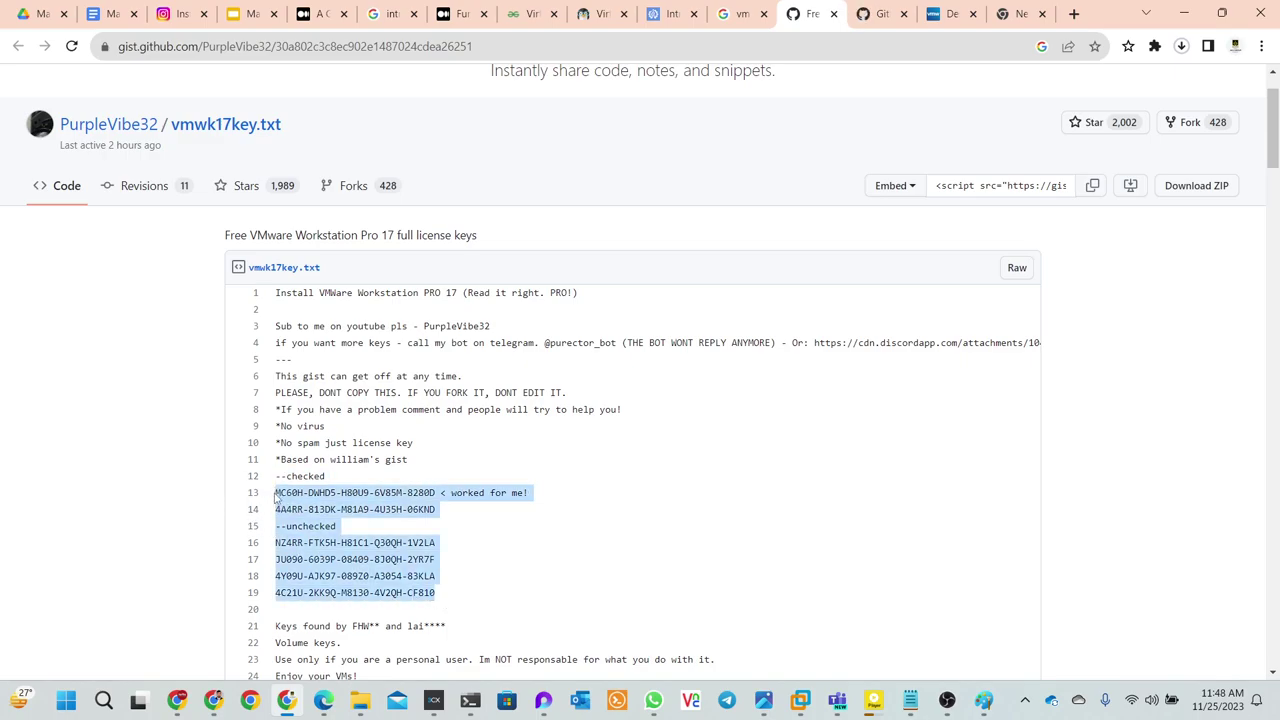
{"action": "left_click", "coordinate": [545, 511]}
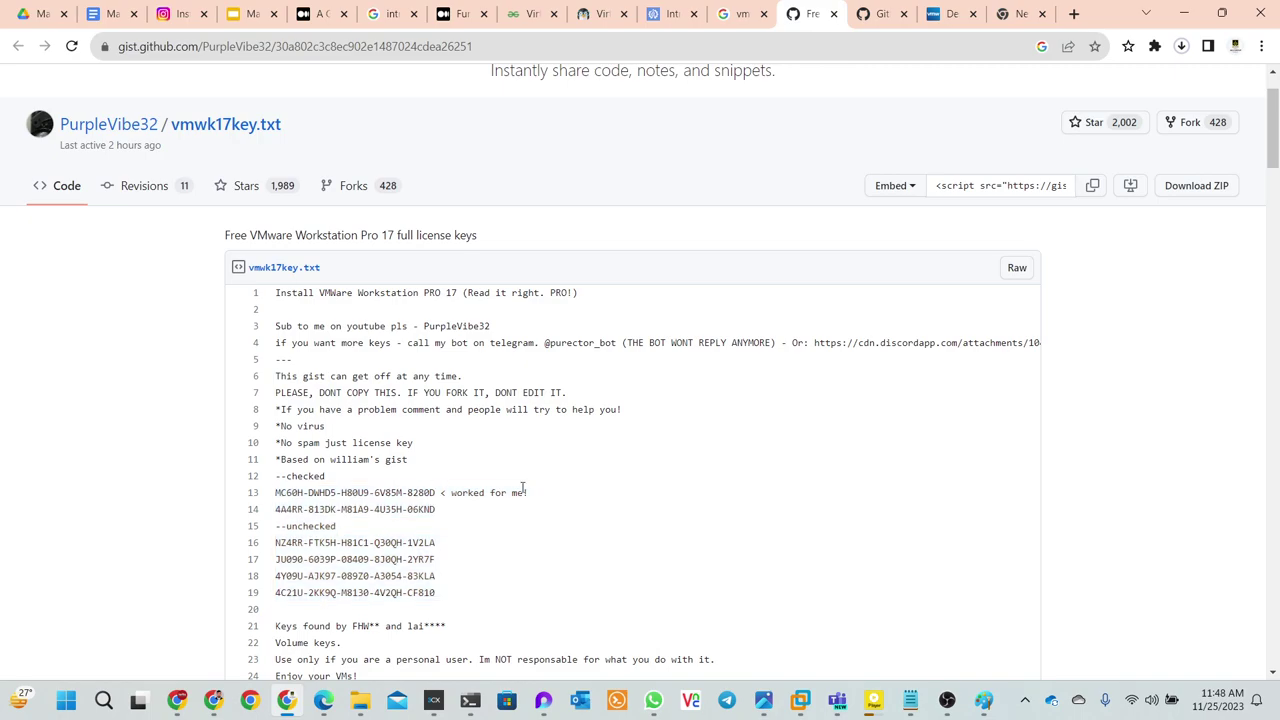
{"action": "scroll", "coordinate": [520, 490], "scroll_direction": "down", "scroll_amount": 1}
{"action": "scroll", "coordinate": [484, 489], "scroll_direction": "up", "scroll_amount": 2}
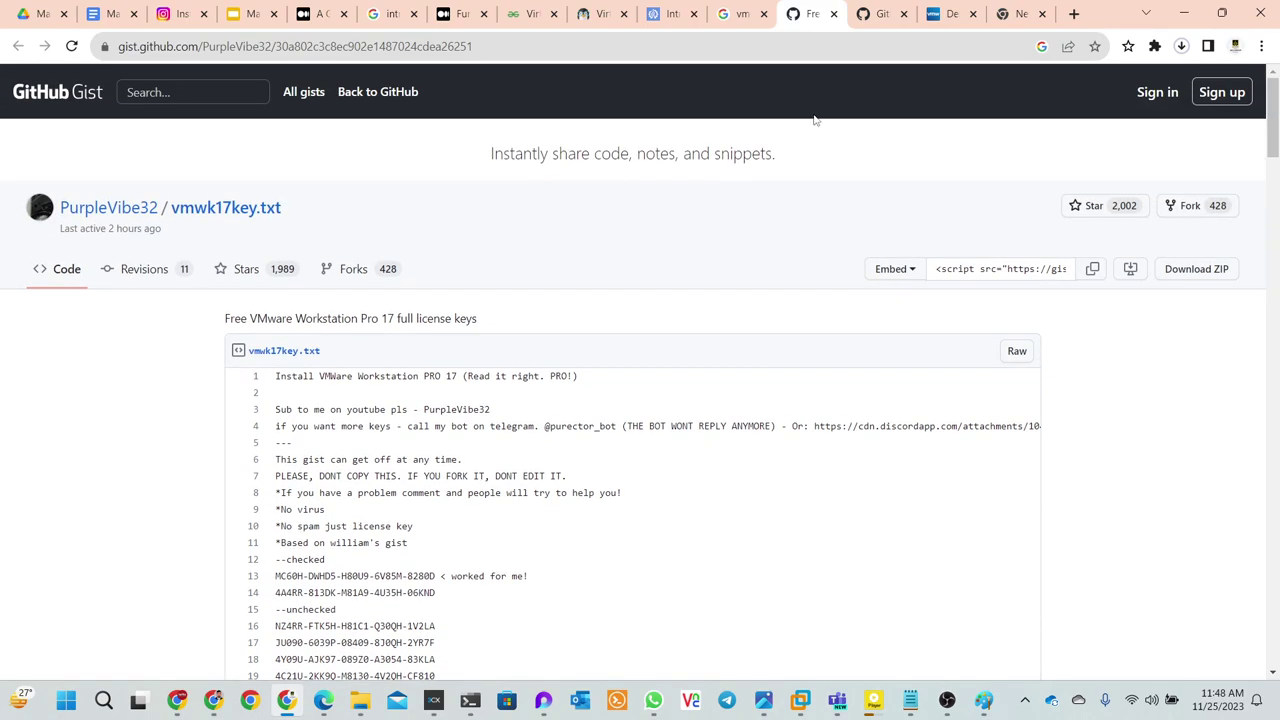
- Scroll through the README of the VMware-Workstation-Pro-17-Licence-Keys repository
{"action": "left_click", "coordinate": [880, 14]}
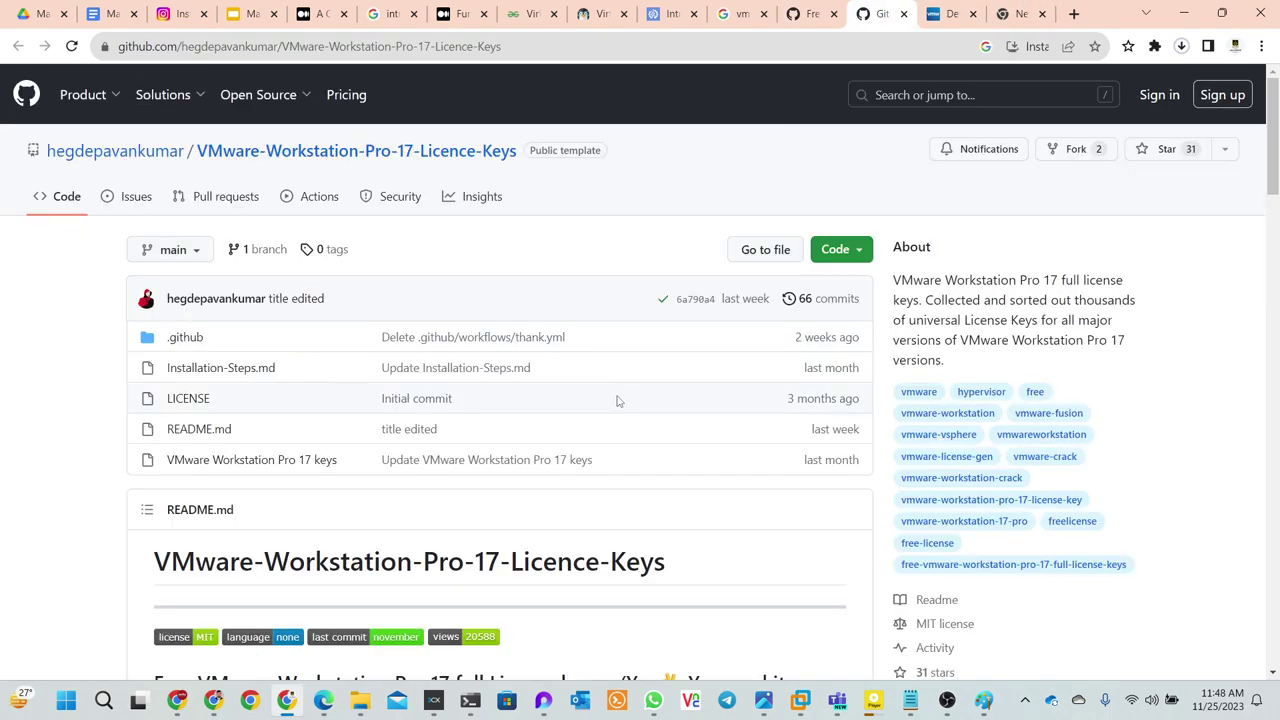
{"action": "scroll", "coordinate": [576, 435], "scroll_direction": "down", "scroll_amount": 10}
{"action": "scroll", "coordinate": [570, 430], "scroll_direction": "down", "scroll_amount": 3}
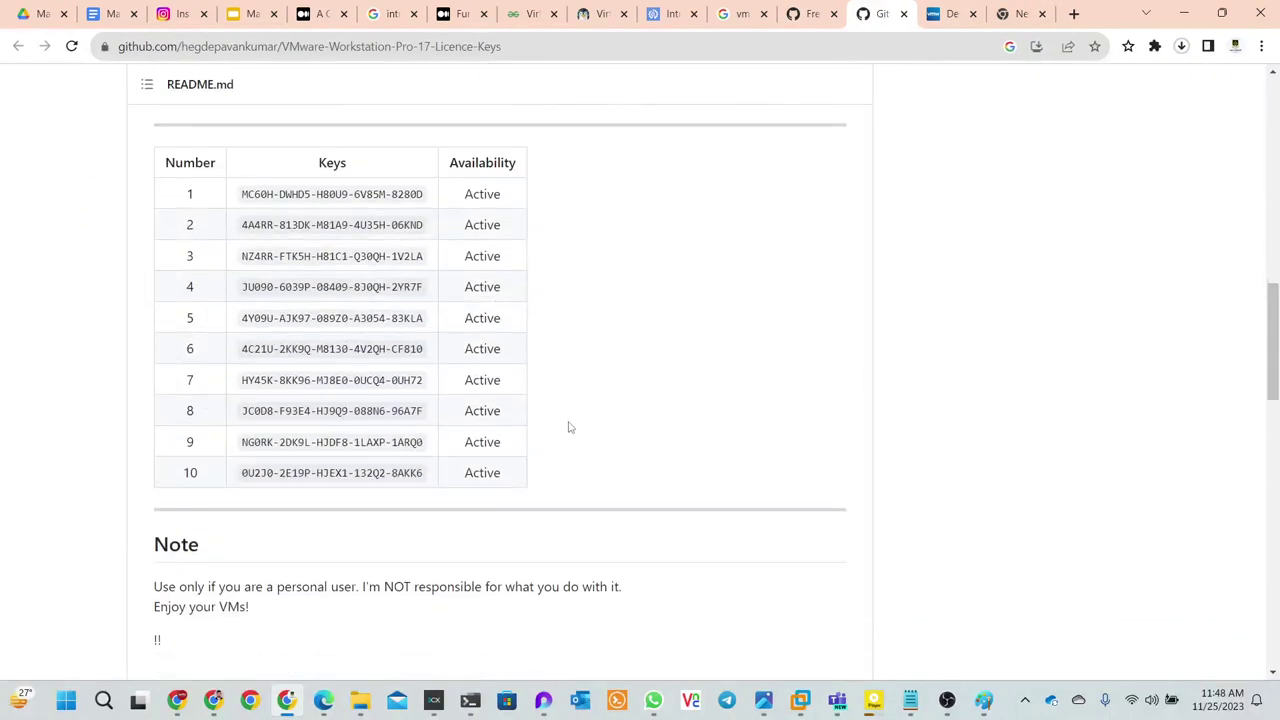
{"action": "scroll", "coordinate": [551, 434], "scroll_direction": "down", "scroll_amount": 3}
{"action": "scroll", "coordinate": [548, 432], "scroll_direction": "down", "scroll_amount": 4}
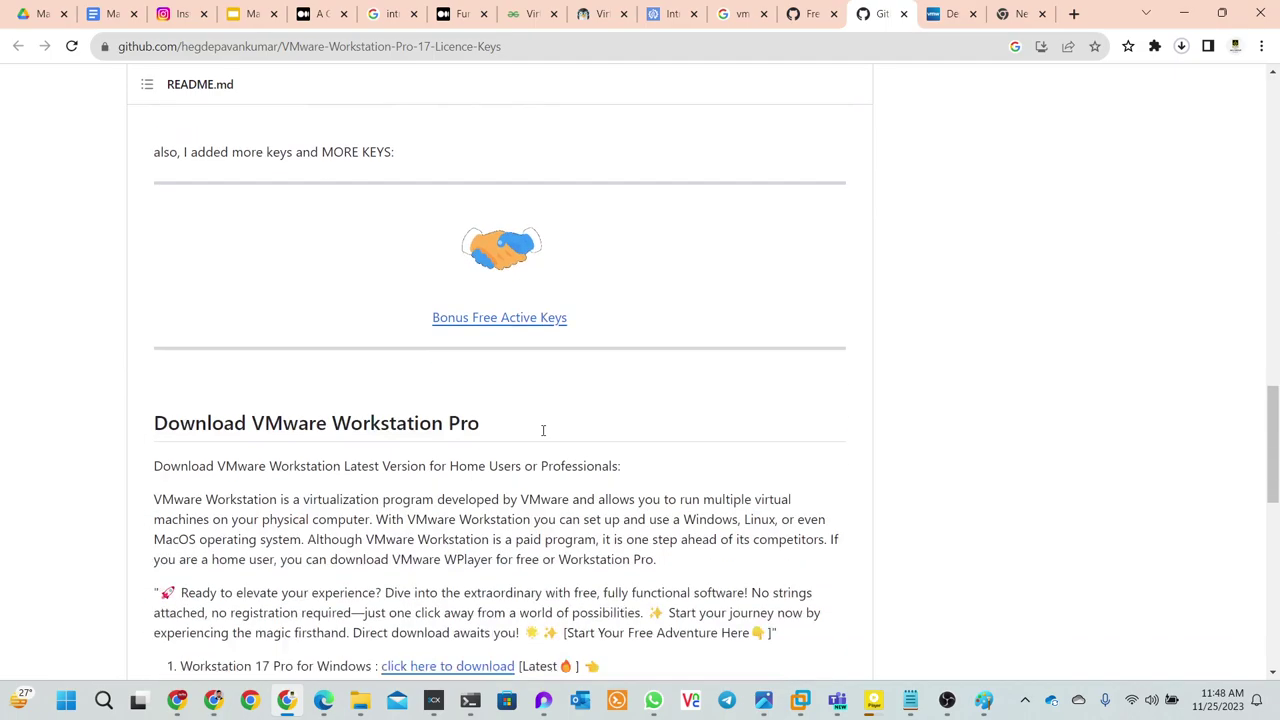
{"action": "scroll", "coordinate": [540, 428], "scroll_direction": "down", "scroll_amount": 2}
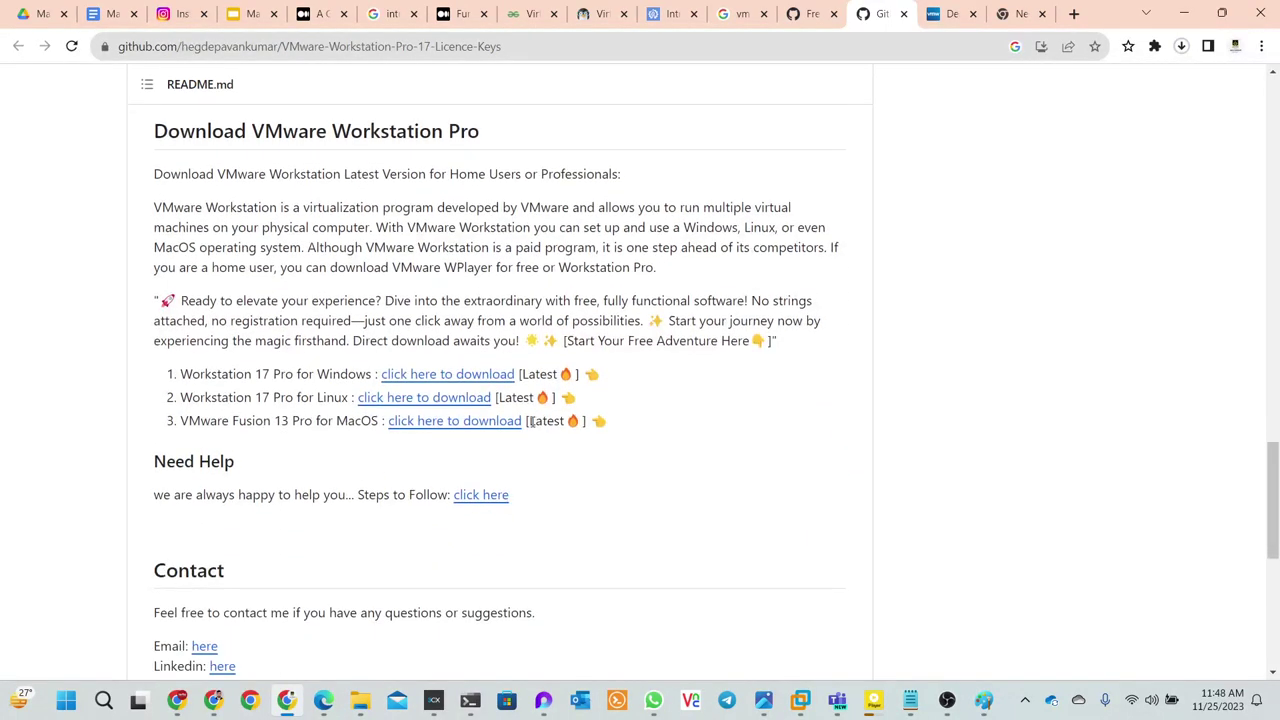
{"action": "scroll", "coordinate": [594, 414], "scroll_direction": "down", "scroll_amount": 3}
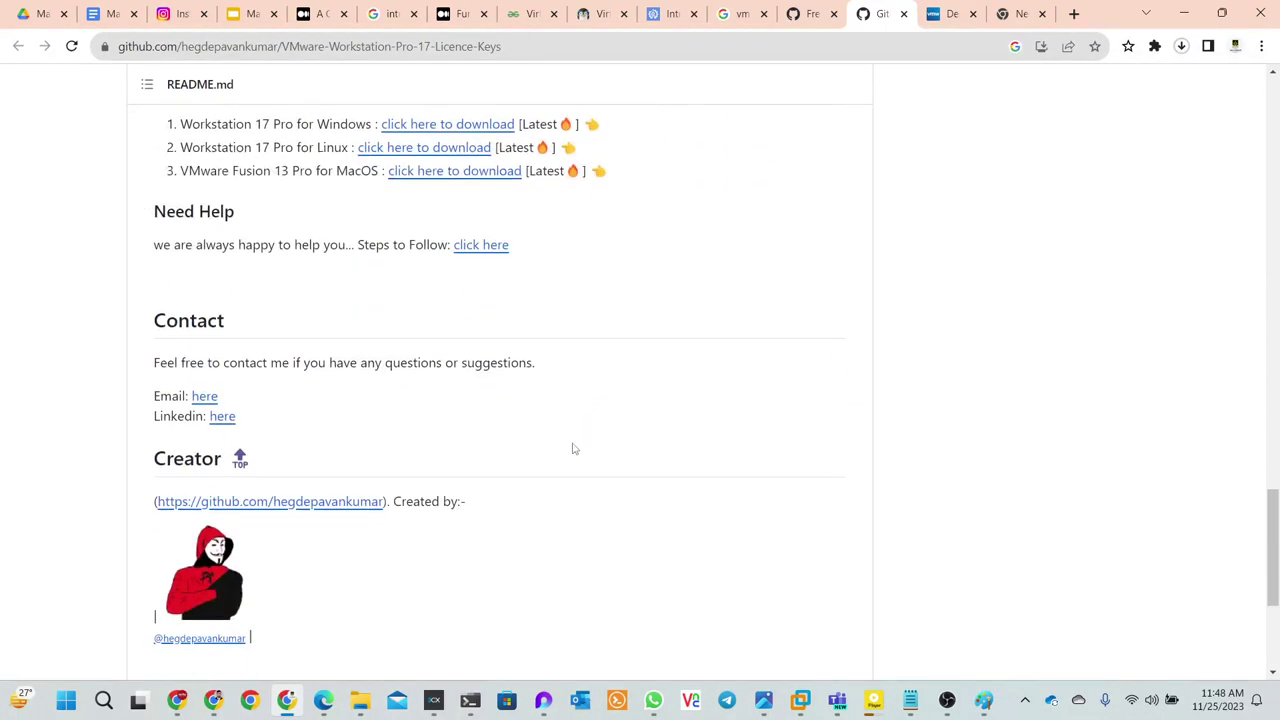
{"action": "scroll", "coordinate": [571, 446], "scroll_direction": "down", "scroll_amount": 3}
{"action": "scroll", "coordinate": [560, 456], "scroll_direction": "up", "scroll_amount": 5}
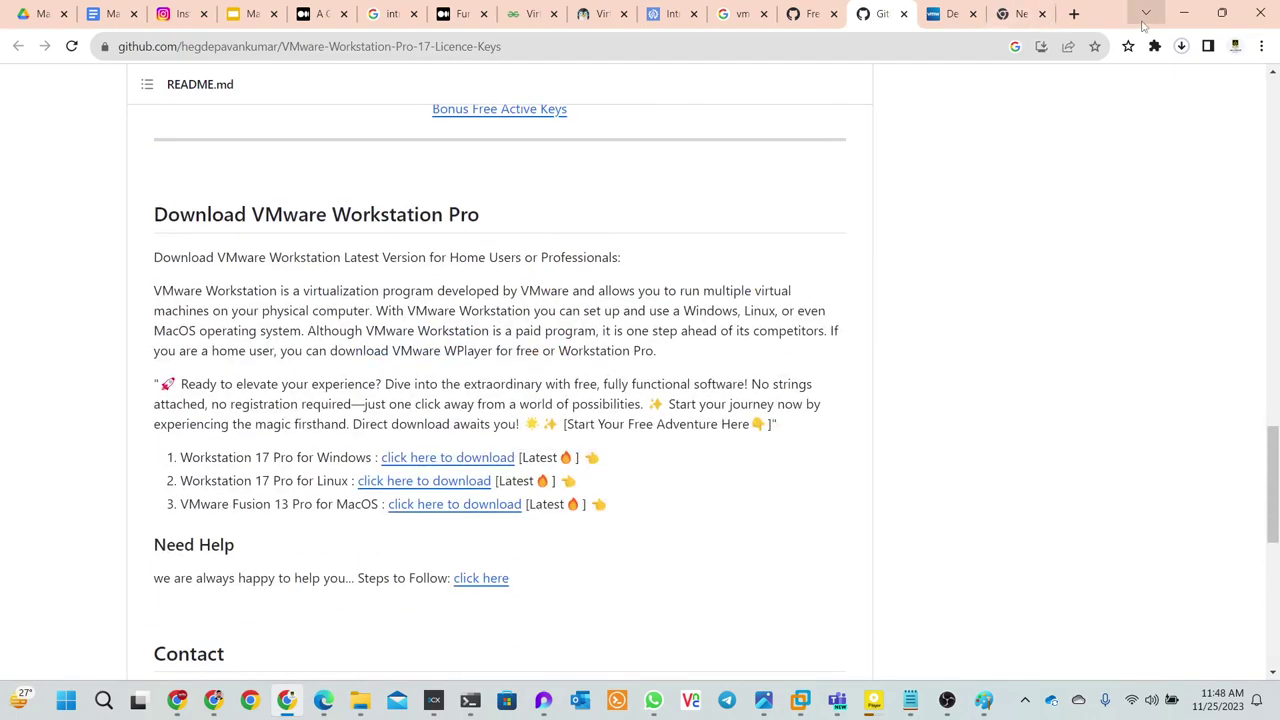
- Hide the browser, Facebook Live and Notepad windows, then restore GitHub at the keys table
{"action": "left_click", "coordinate": [1185, 18]}
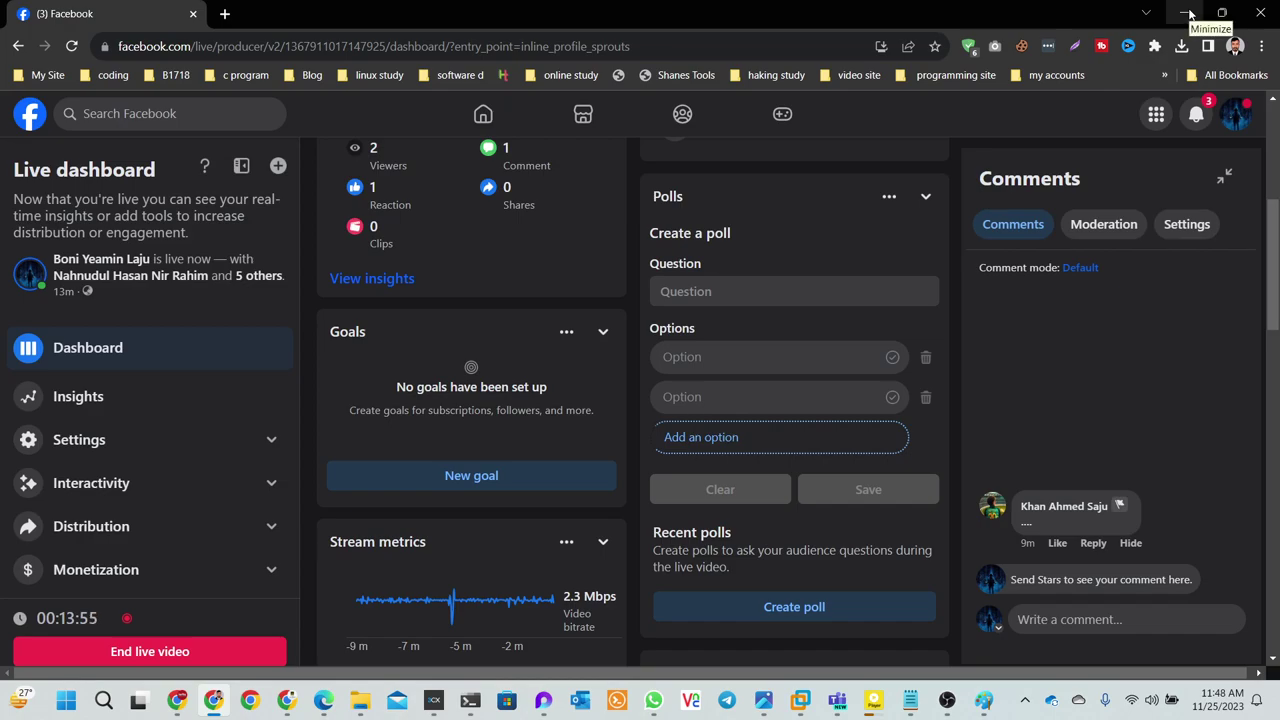
{"action": "left_click", "coordinate": [1188, 13]}
{"action": "left_click", "coordinate": [539, 168]}
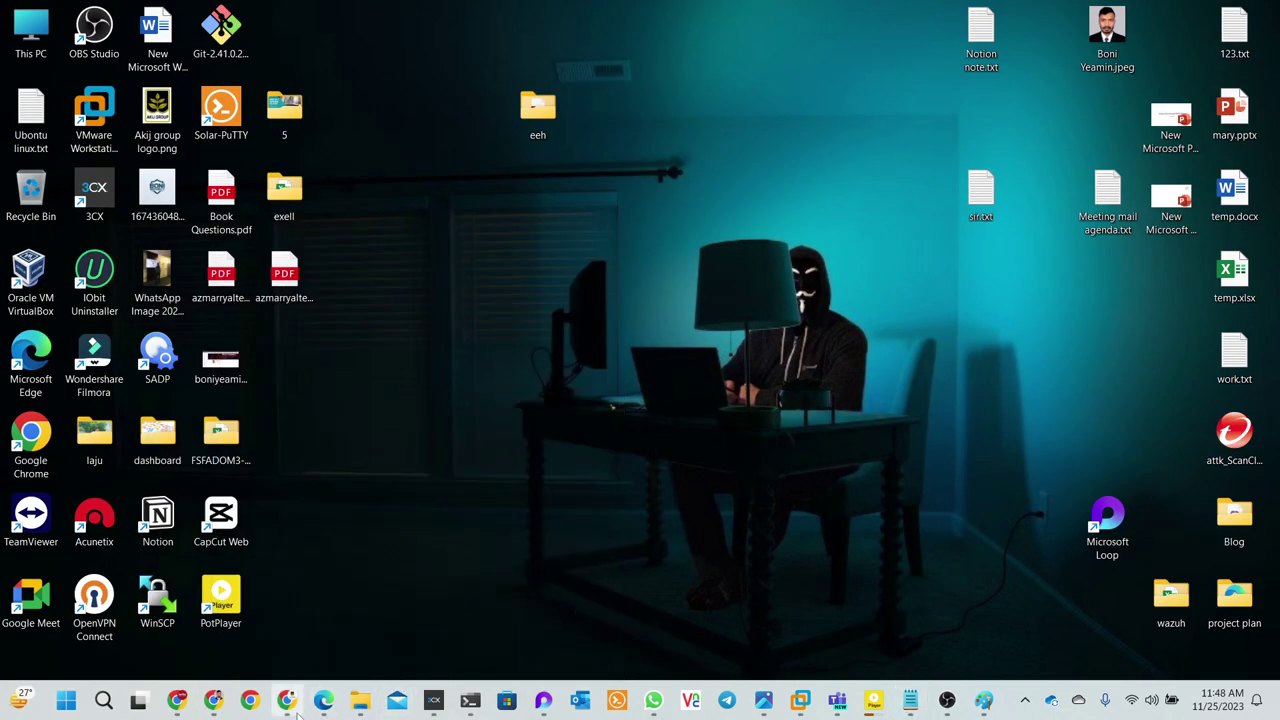
{"action": "mouse_move", "coordinate": [291, 705]}
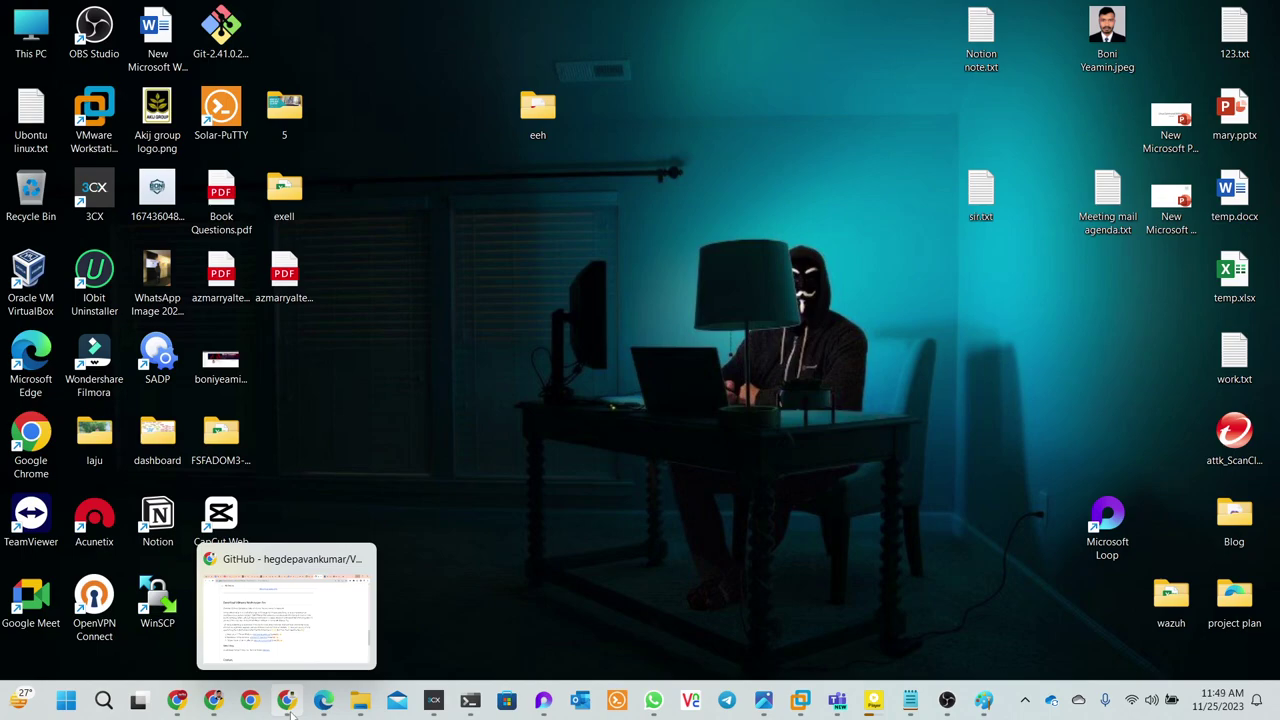
{"action": "left_click", "coordinate": [287, 703]}
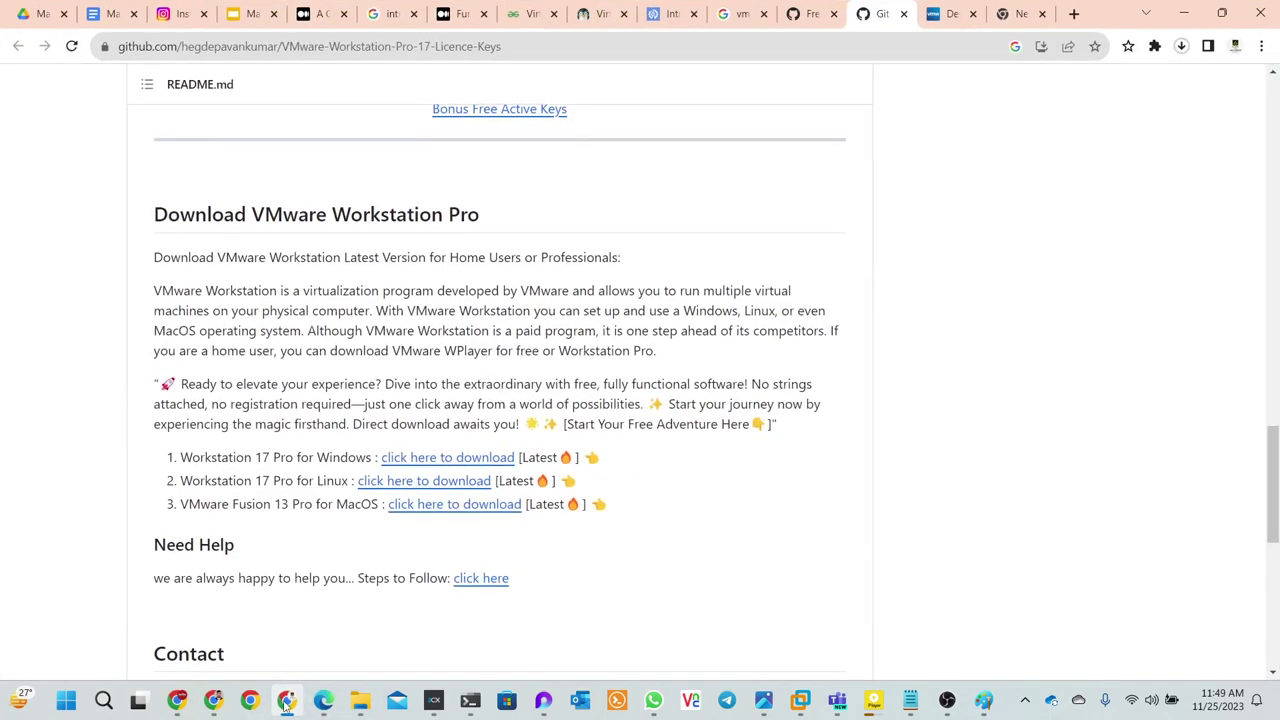
{"action": "scroll", "coordinate": [300, 250], "scroll_direction": "up", "scroll_amount": 6}
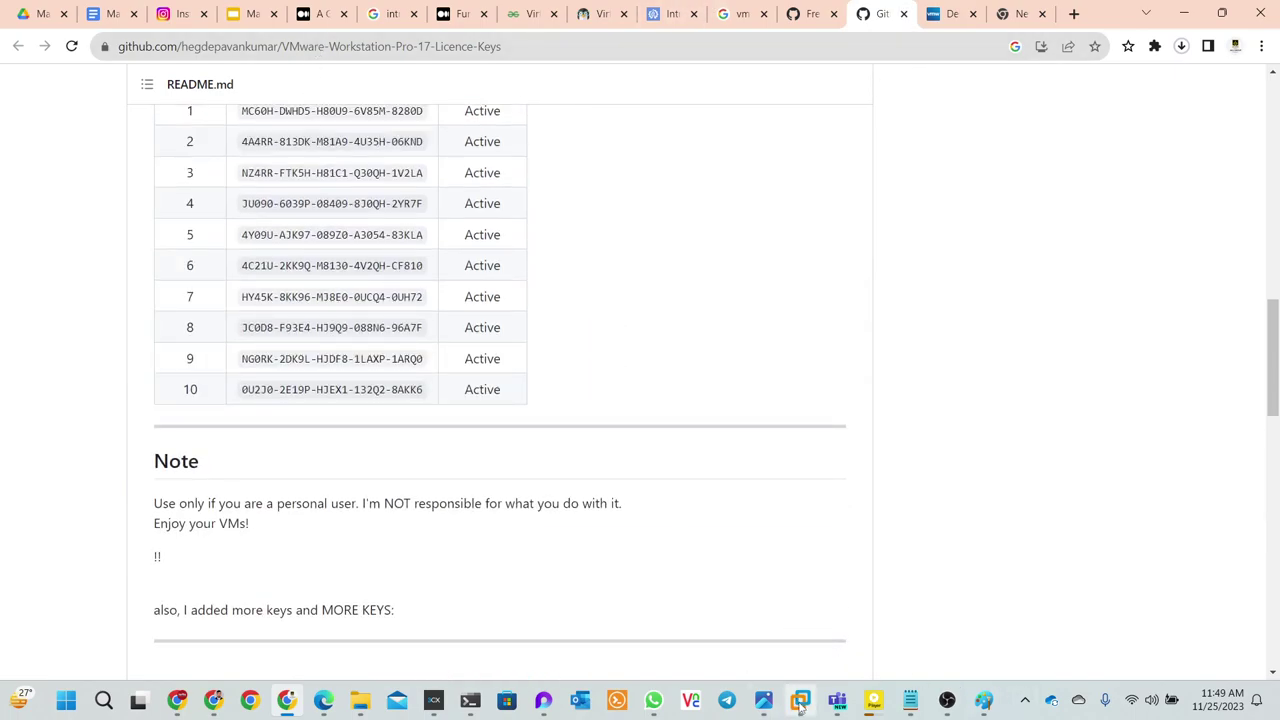
- Bring VMware Workstation forward and power off the running Docker study virtual machine
{"action": "mouse_move", "coordinate": [800, 705]}
{"action": "left_click", "coordinate": [495, 594]}
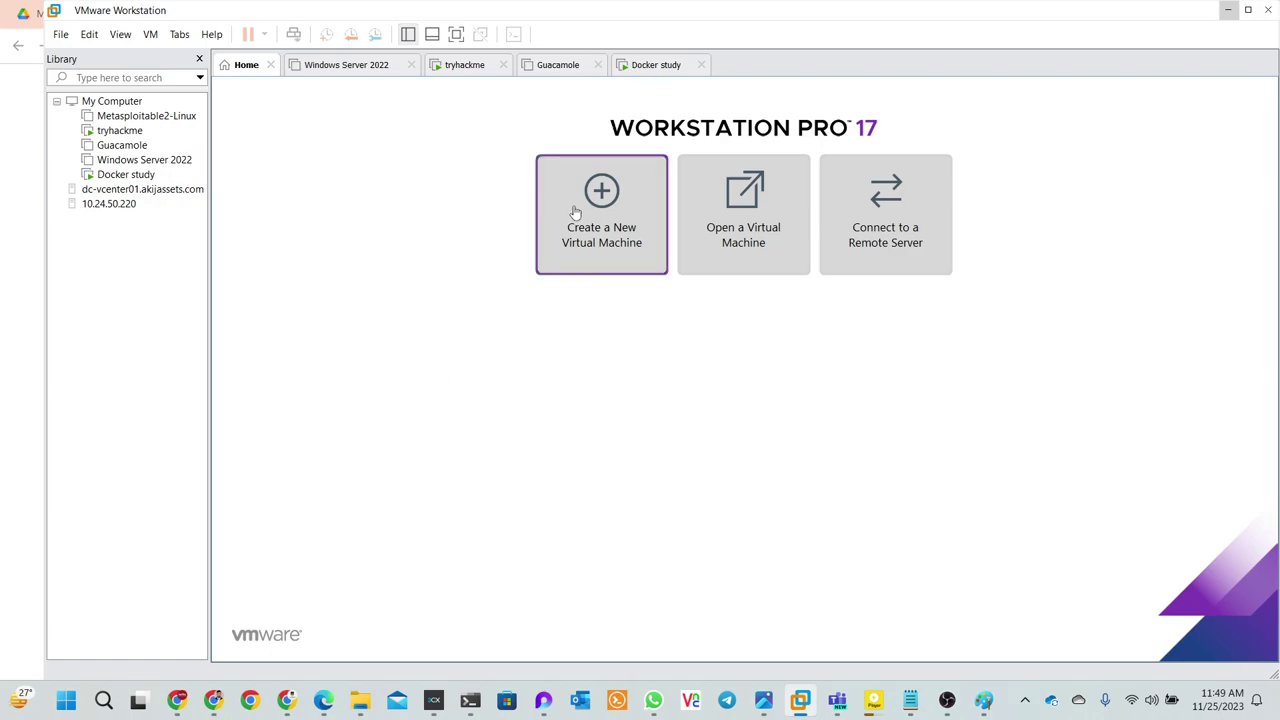
{"action": "left_click", "coordinate": [482, 65]}
{"action": "left_click", "coordinate": [557, 68]}
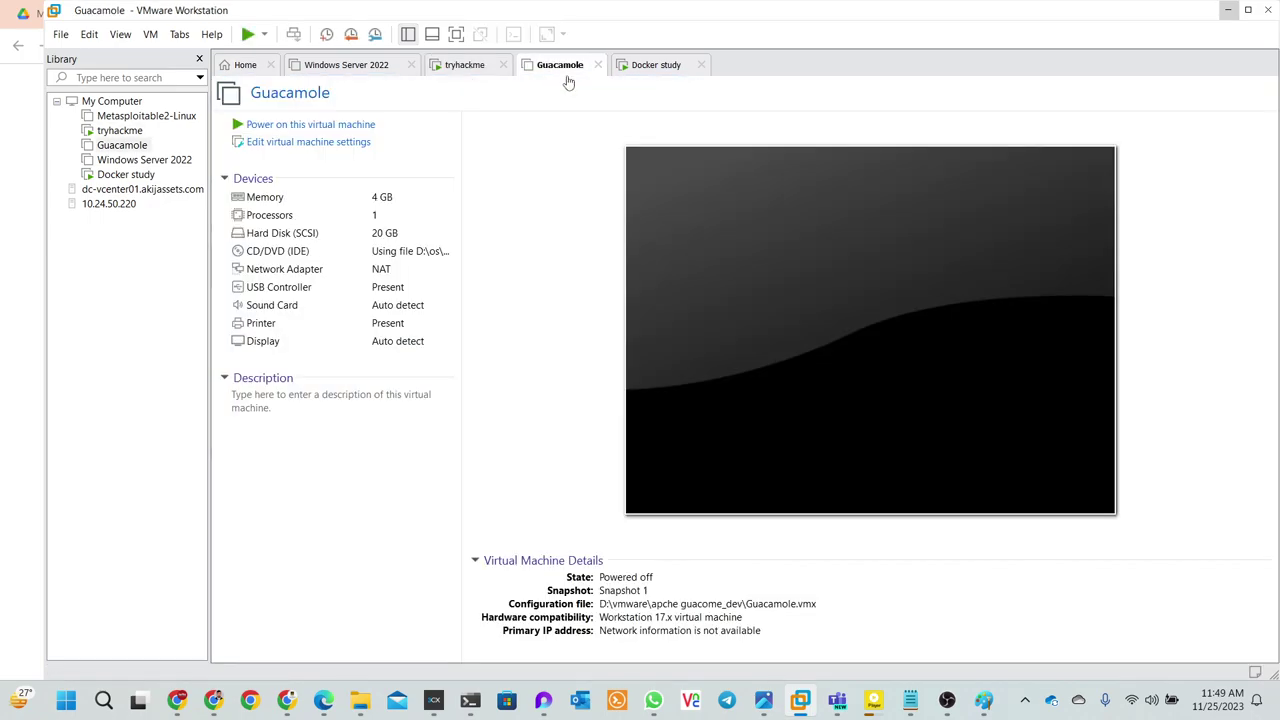
{"action": "left_click", "coordinate": [656, 68]}
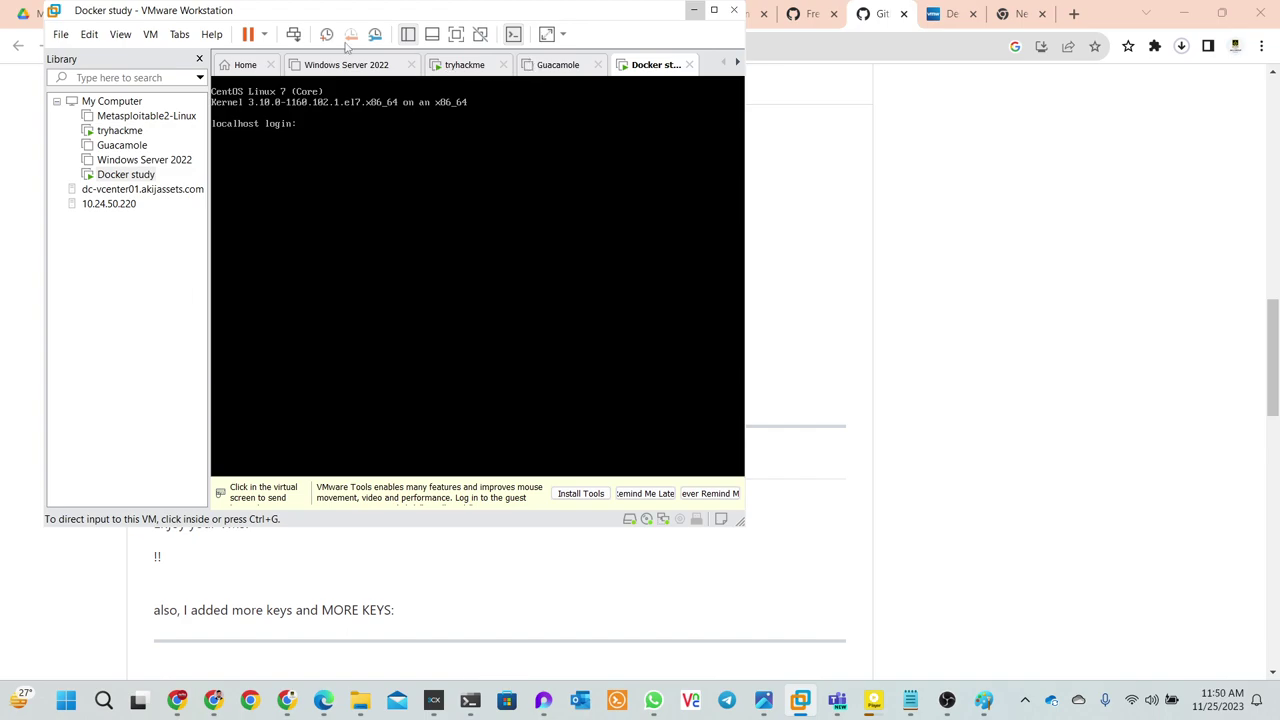
{"action": "left_click", "coordinate": [264, 34]}
{"action": "left_click", "coordinate": [285, 156]}
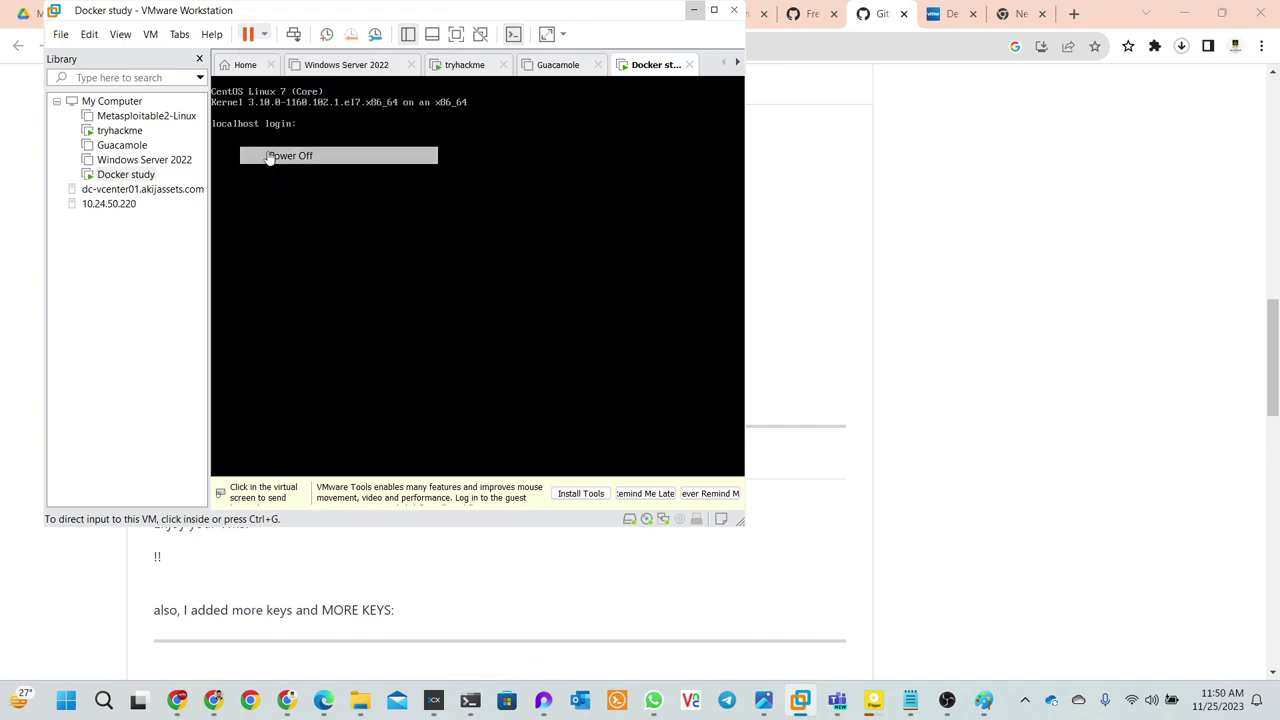
{"action": "left_click", "coordinate": [420, 315]}
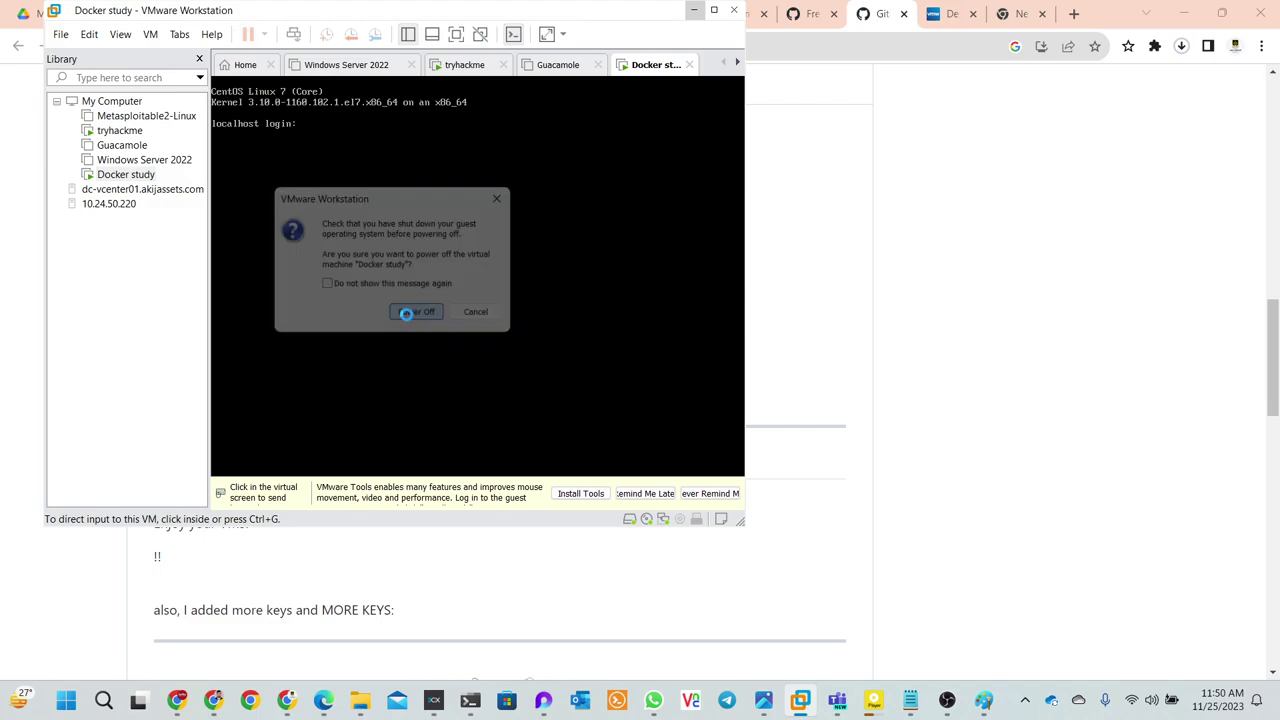
- Look over the Windows Server 2022 and tryhackme Kali machines, then return to Home
{"action": "left_click", "coordinate": [371, 68]}
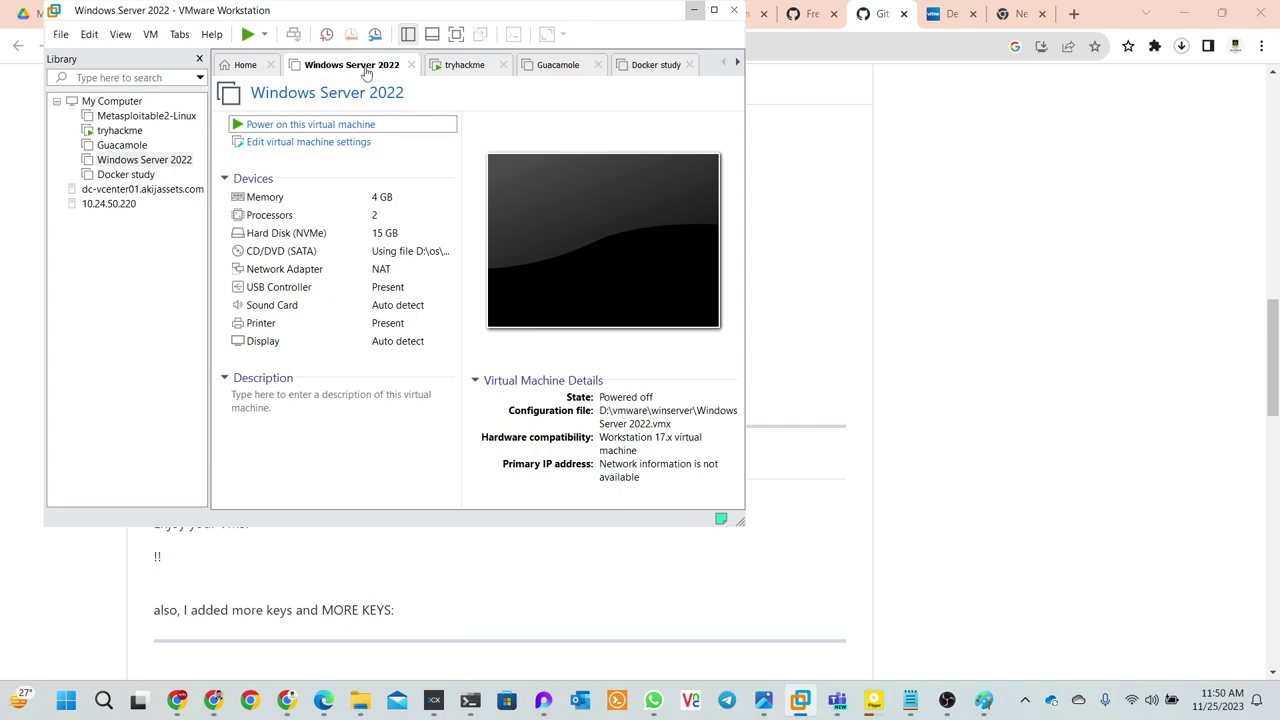
{"action": "left_click", "coordinate": [264, 35]}
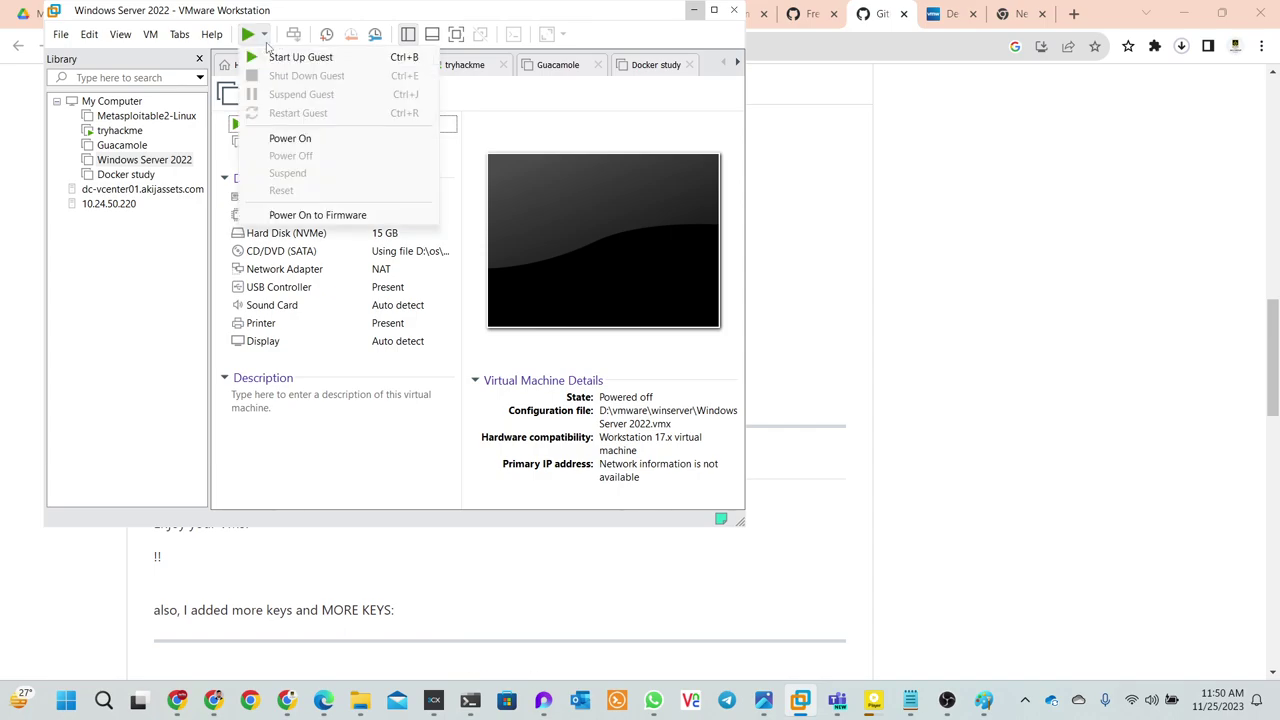
{"action": "left_click", "coordinate": [264, 35]}
{"action": "left_click", "coordinate": [264, 35]}
{"action": "left_click", "coordinate": [457, 67]}
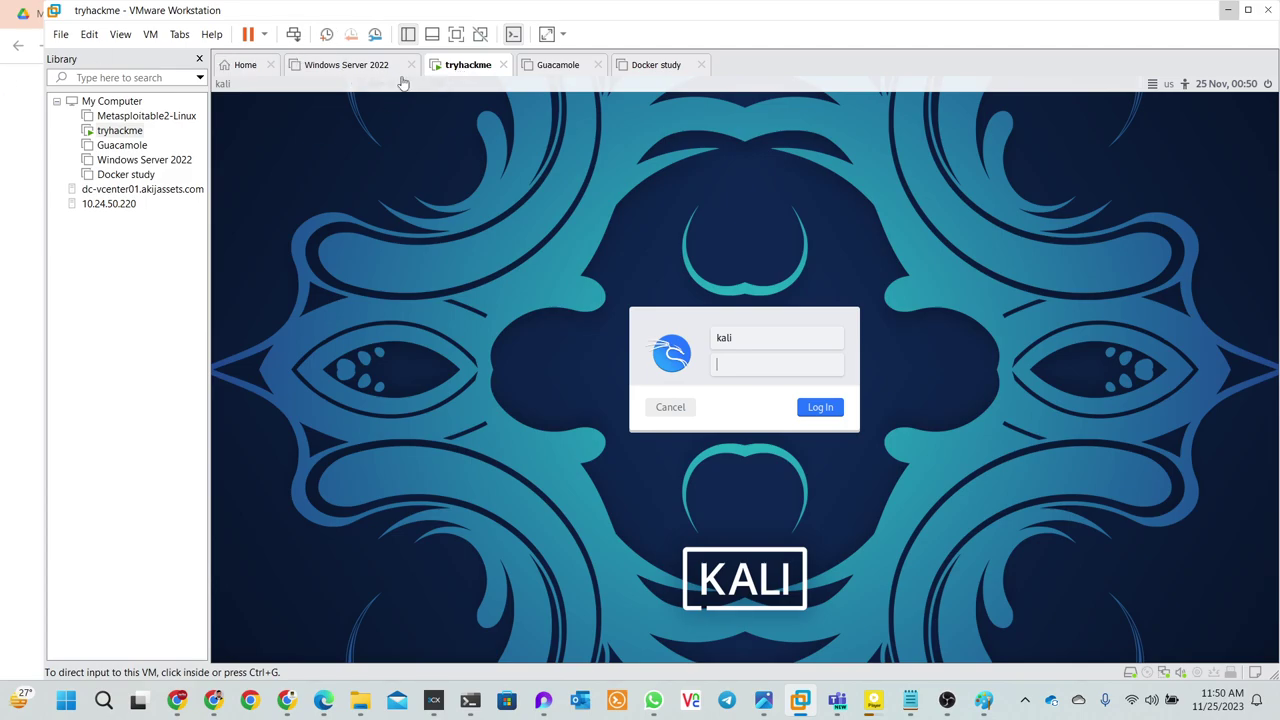
{"action": "left_click", "coordinate": [232, 66]}
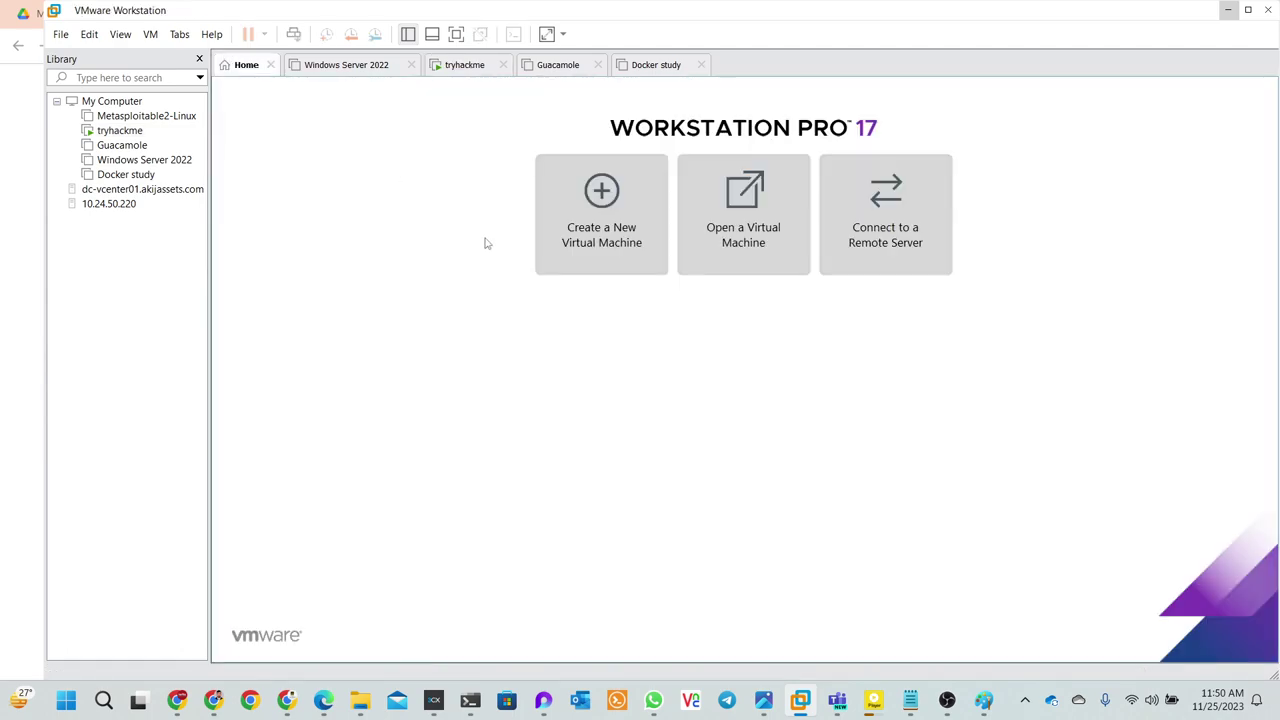
- Start the New Virtual Machine wizard with Typical configuration and choose installing from an ISO image
{"action": "left_click", "coordinate": [593, 242]}
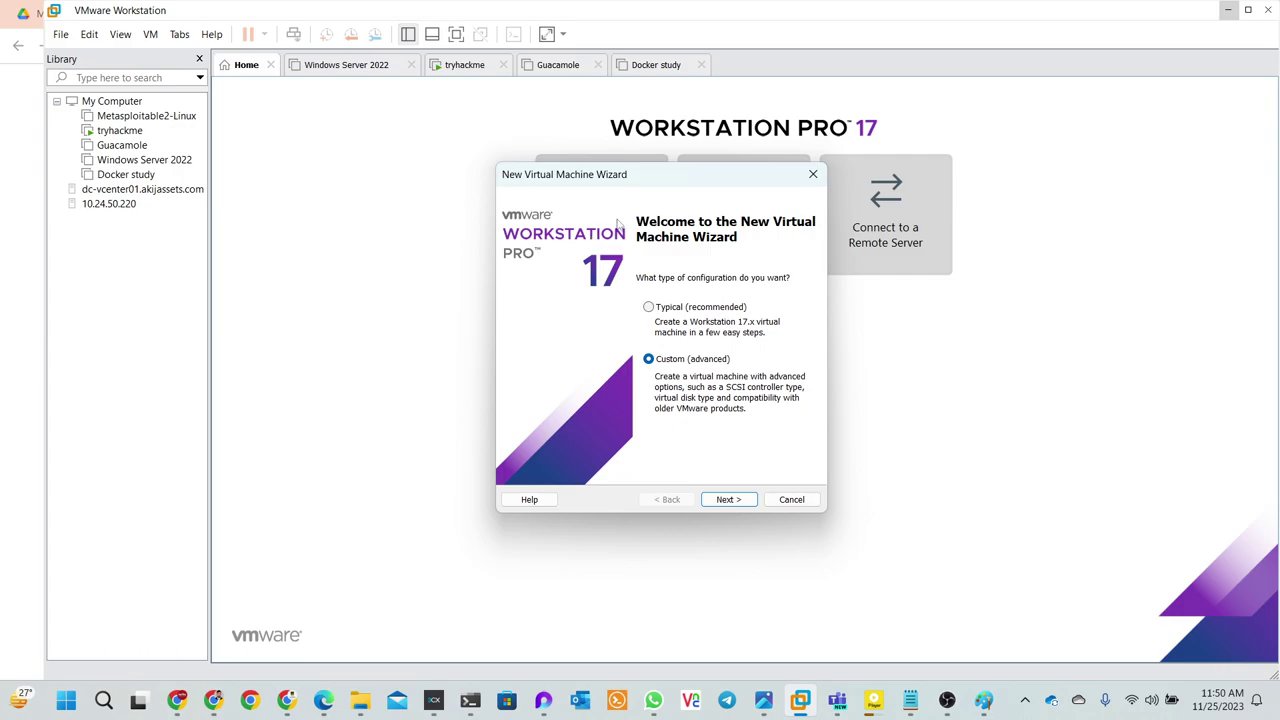
{"action": "left_click", "coordinate": [813, 174]}
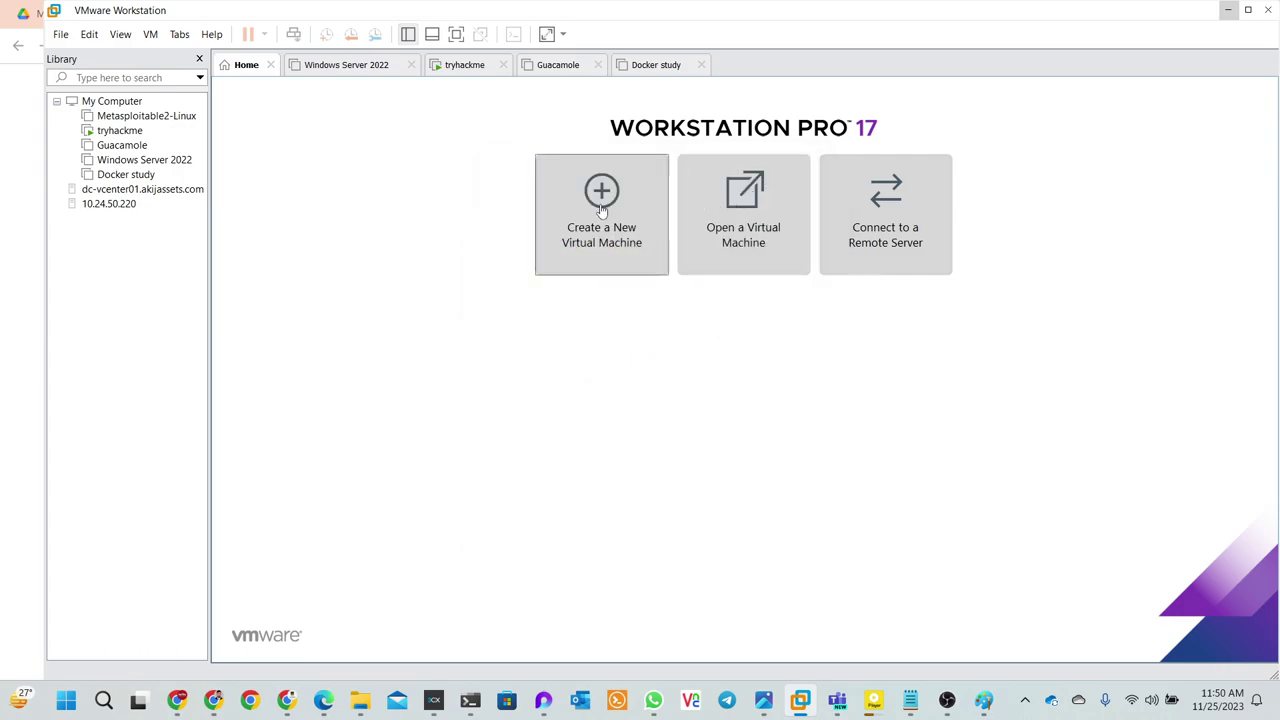
{"action": "left_click", "coordinate": [605, 208]}
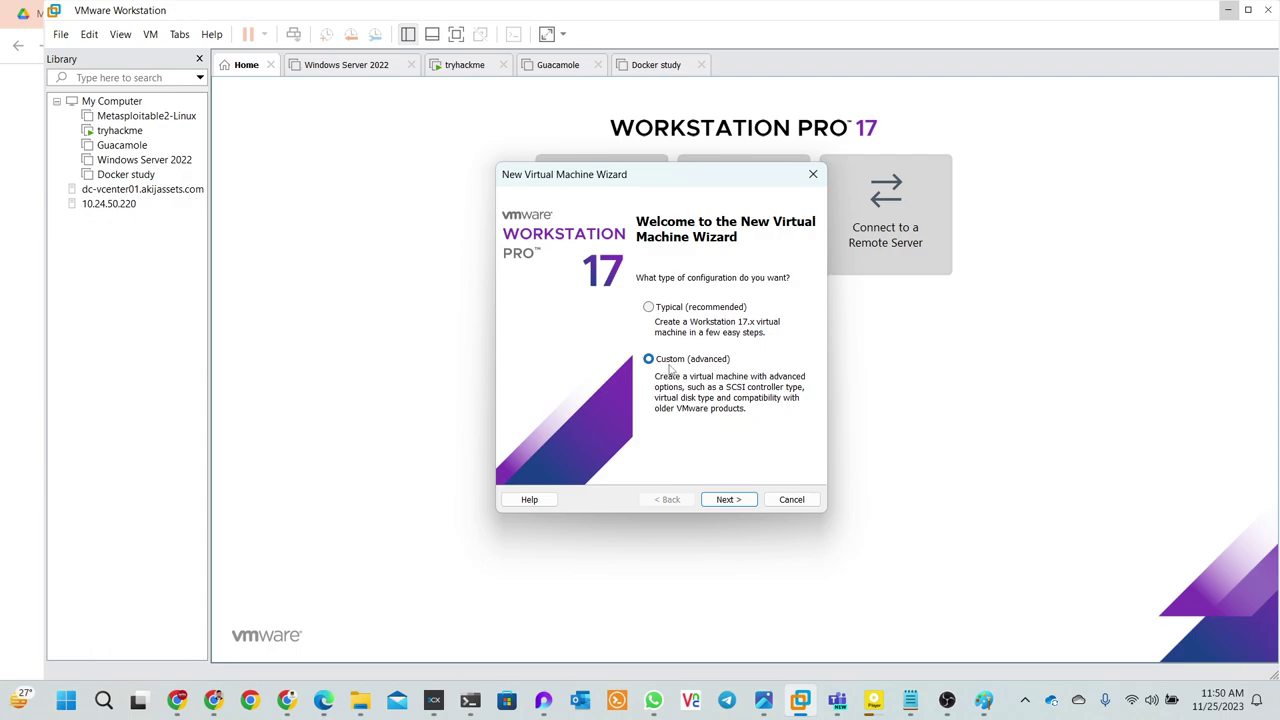
{"action": "left_click", "coordinate": [679, 311]}
{"action": "left_click", "coordinate": [718, 500]}
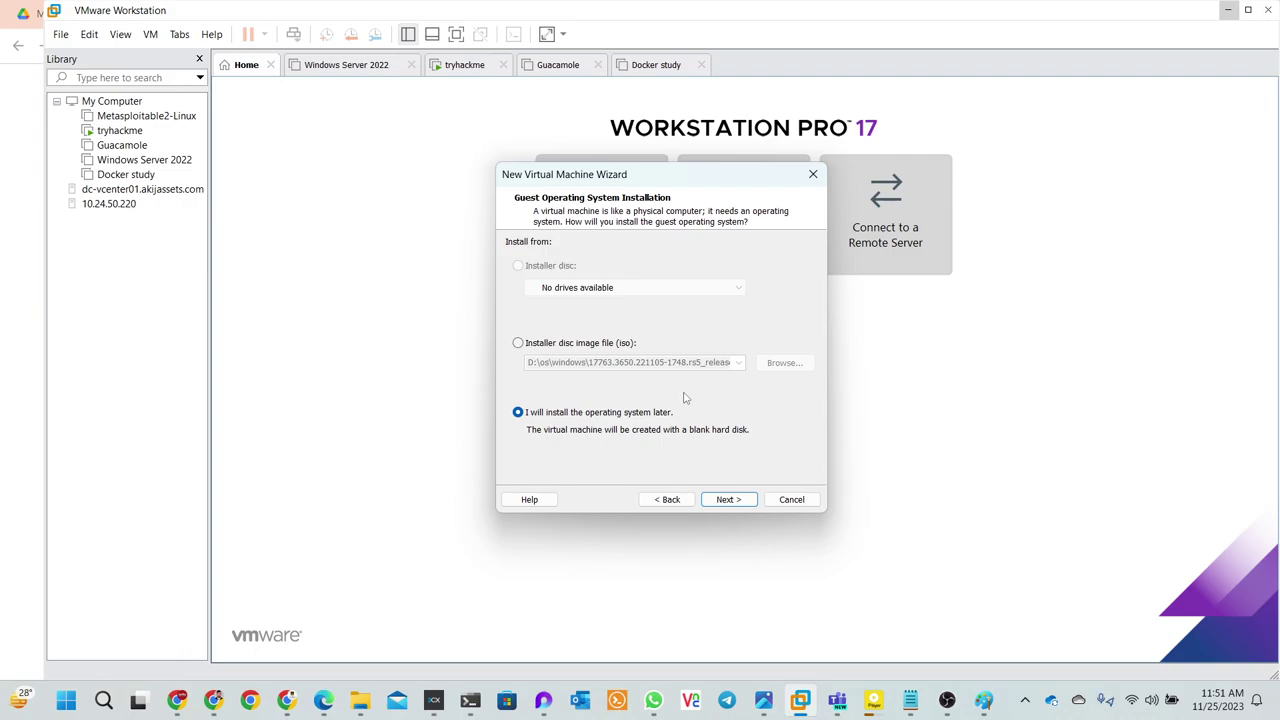
{"action": "left_click", "coordinate": [518, 343]}
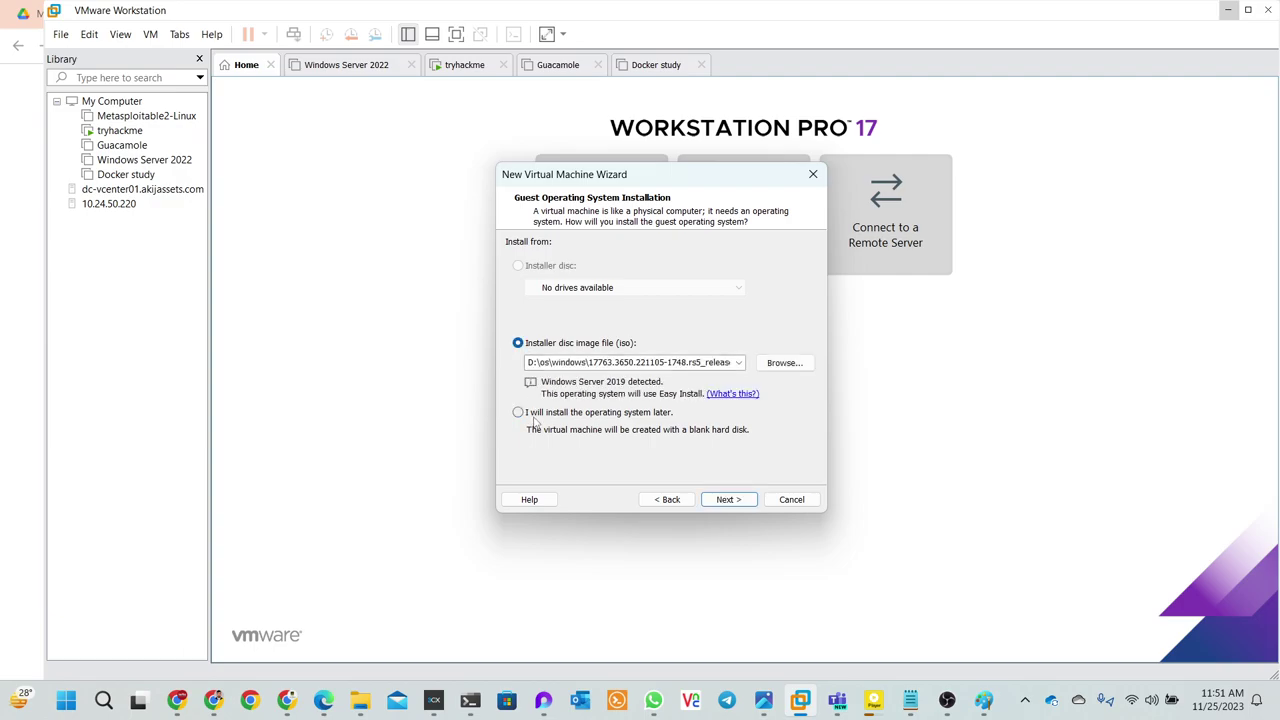
- Use D:\os\CentOS-7-x86_64-Minimal-2009.iso as the installer disc image
{"action": "left_click", "coordinate": [771, 366]}
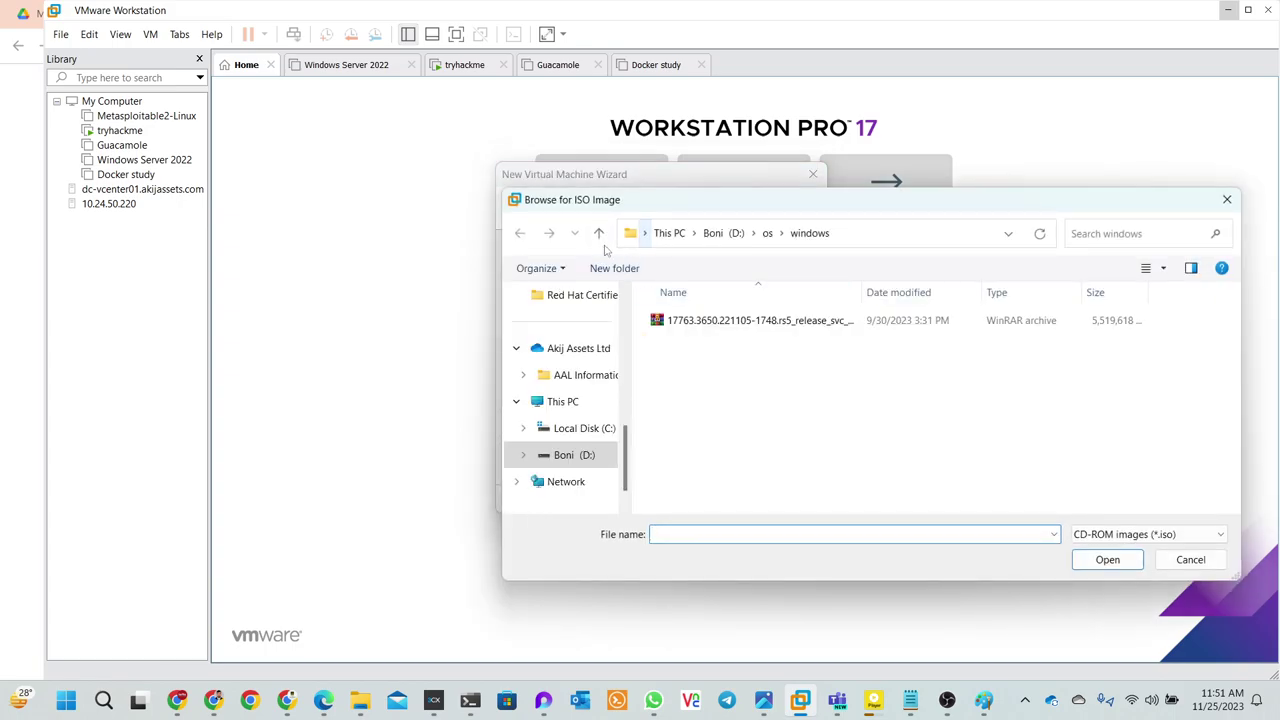
{"action": "left_click", "coordinate": [599, 233]}
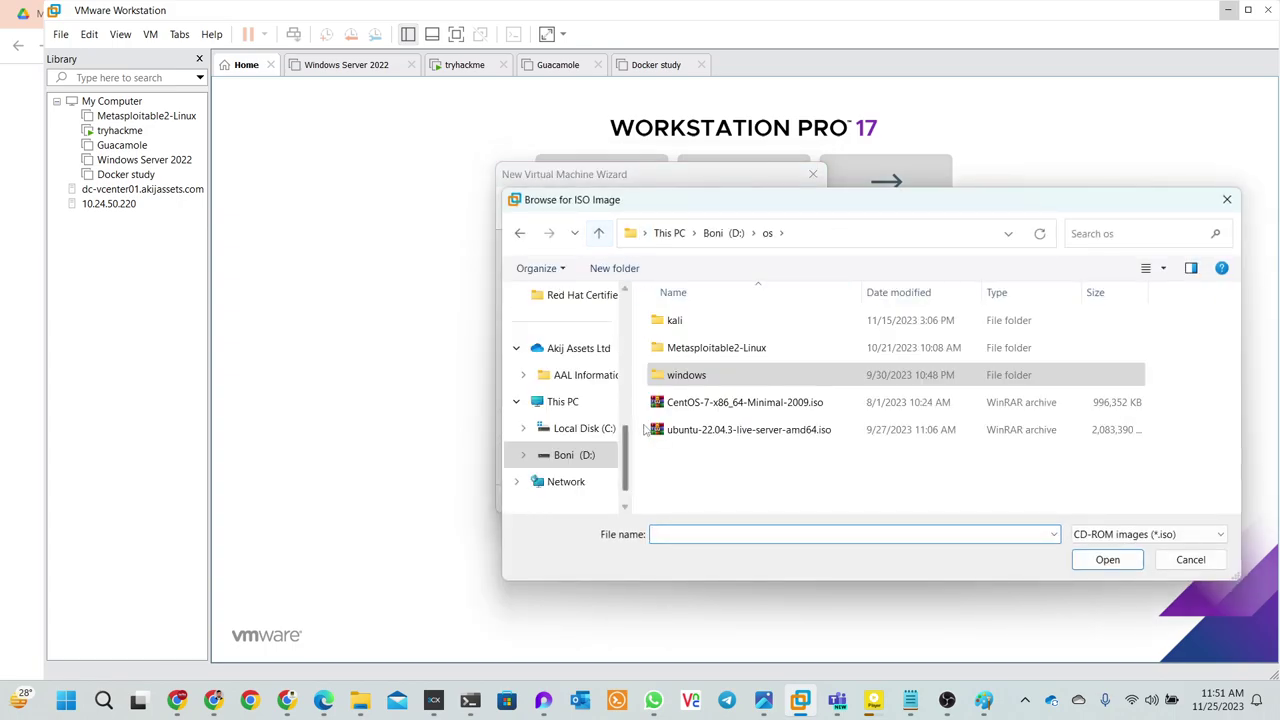
{"action": "left_click", "coordinate": [671, 404]}
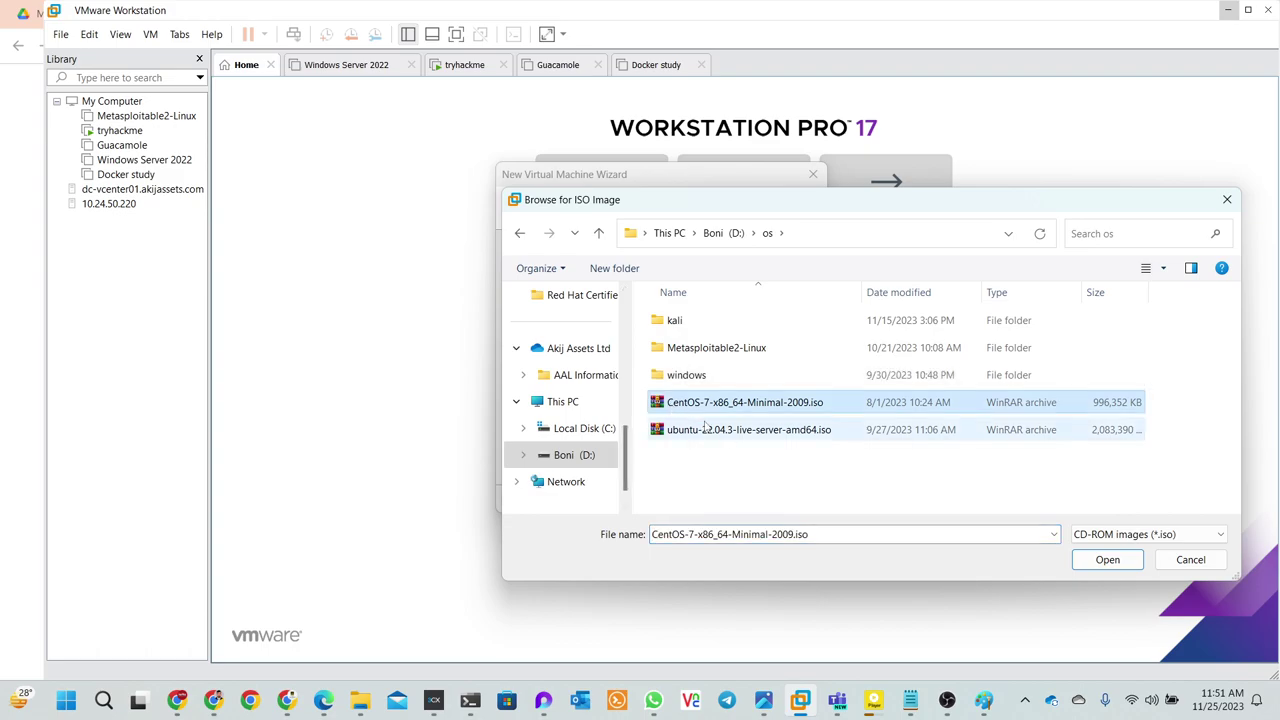
{"action": "left_click", "coordinate": [1108, 563]}
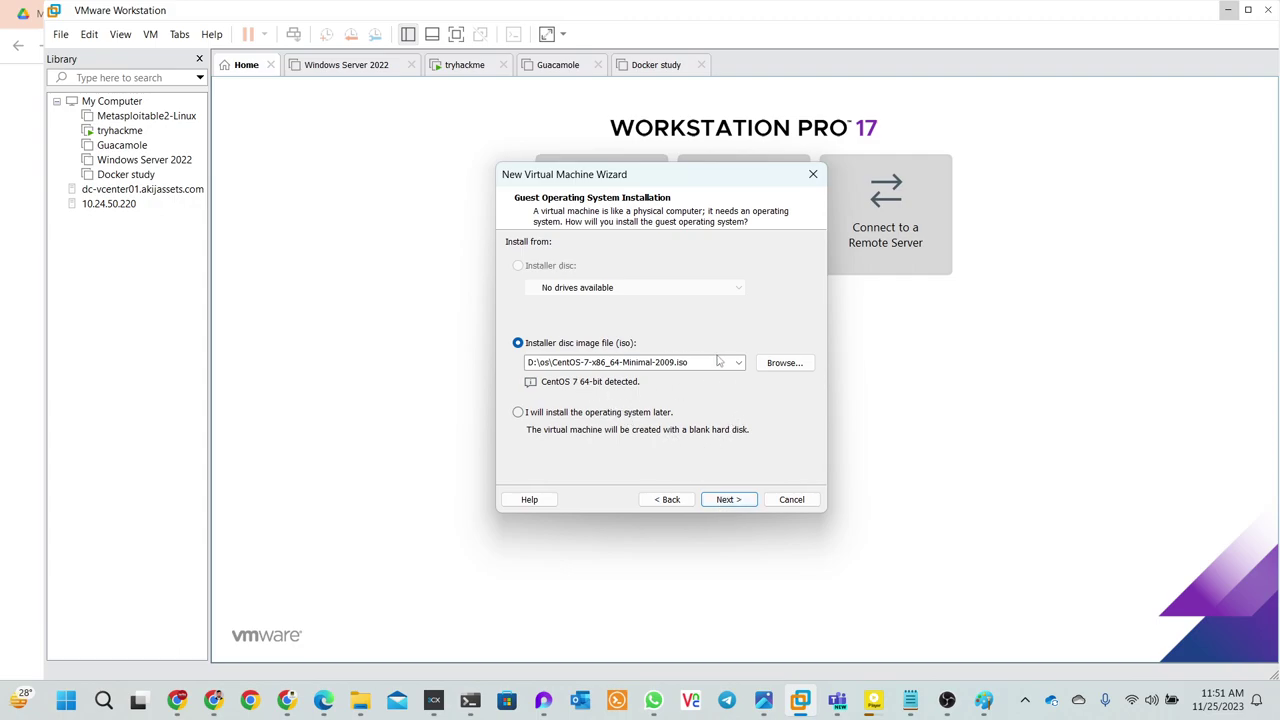
{"action": "left_click", "coordinate": [726, 500]}
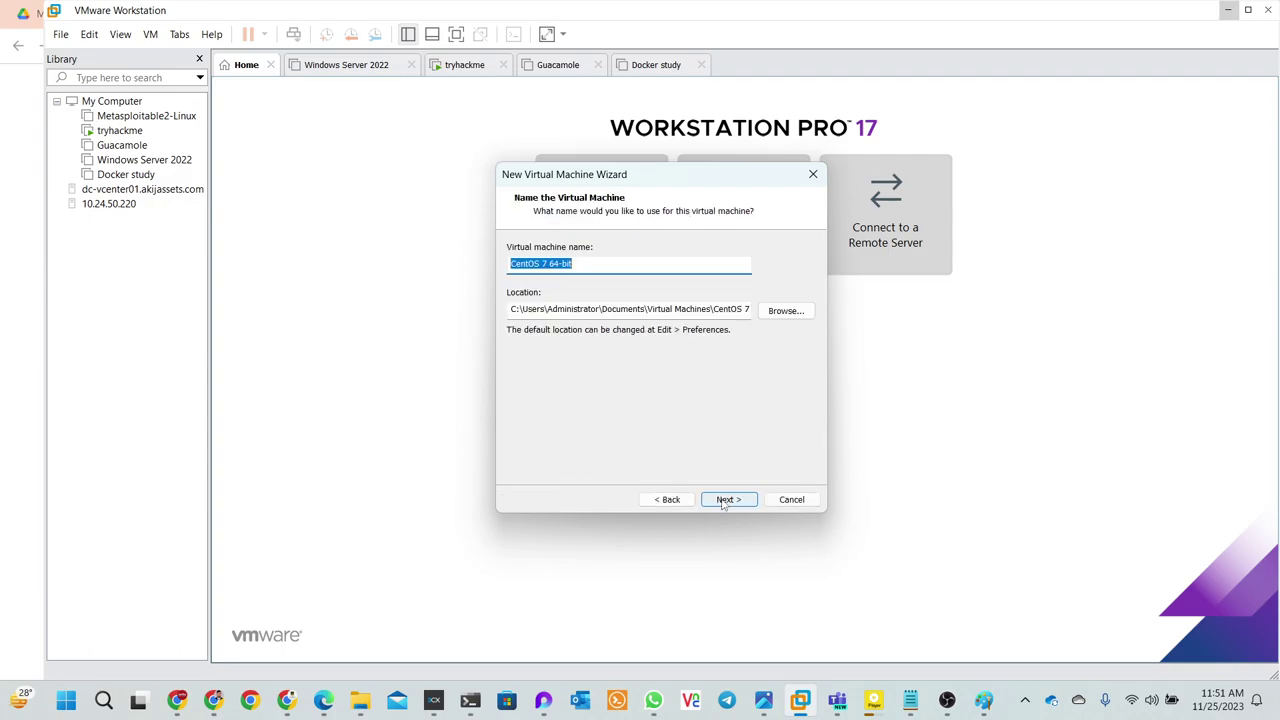
- Replace the default 'CentOS 7 64-bit' name with 'Live Boni'
{"action": "left_click", "coordinate": [603, 268]}
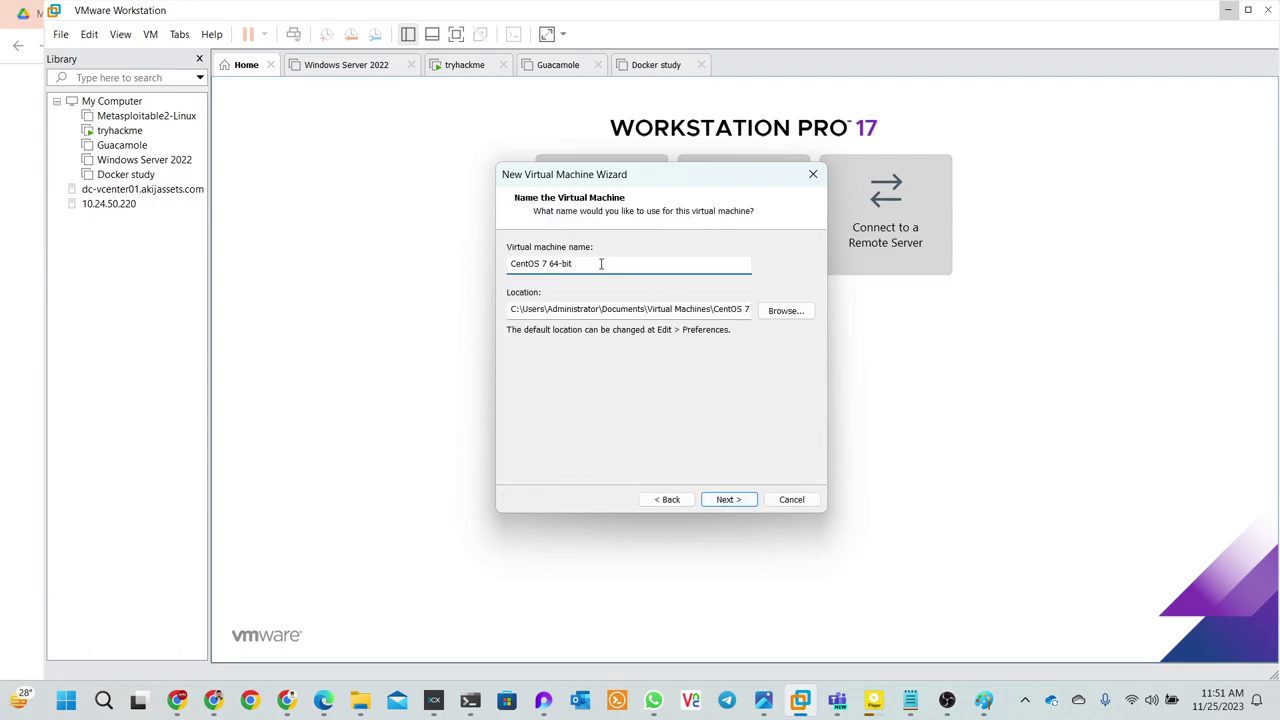
{"action": "left_click_drag", "start_coordinate": [603, 268], "coordinate": [505, 272]}
{"action": "key", "text": "BackSpace"}
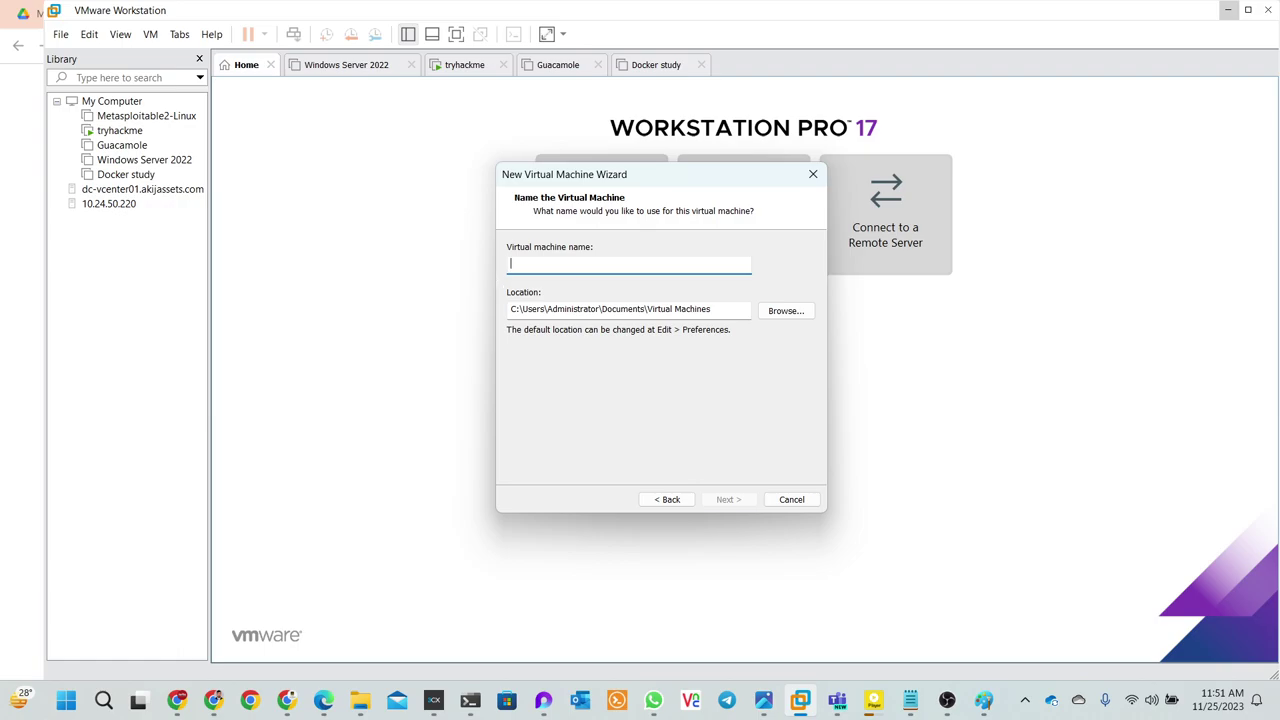
{"action": "type", "text": "libe"}
{"action": "key", "text": "BackSpace"}
{"action": "key", "text": "BackSpace"}
{"action": "key", "text": "BackSpace"}
{"action": "key", "text": "BackSpace"}
{"action": "key", "text": "BackSpace"}
{"action": "type", "text": "Live Boni"}
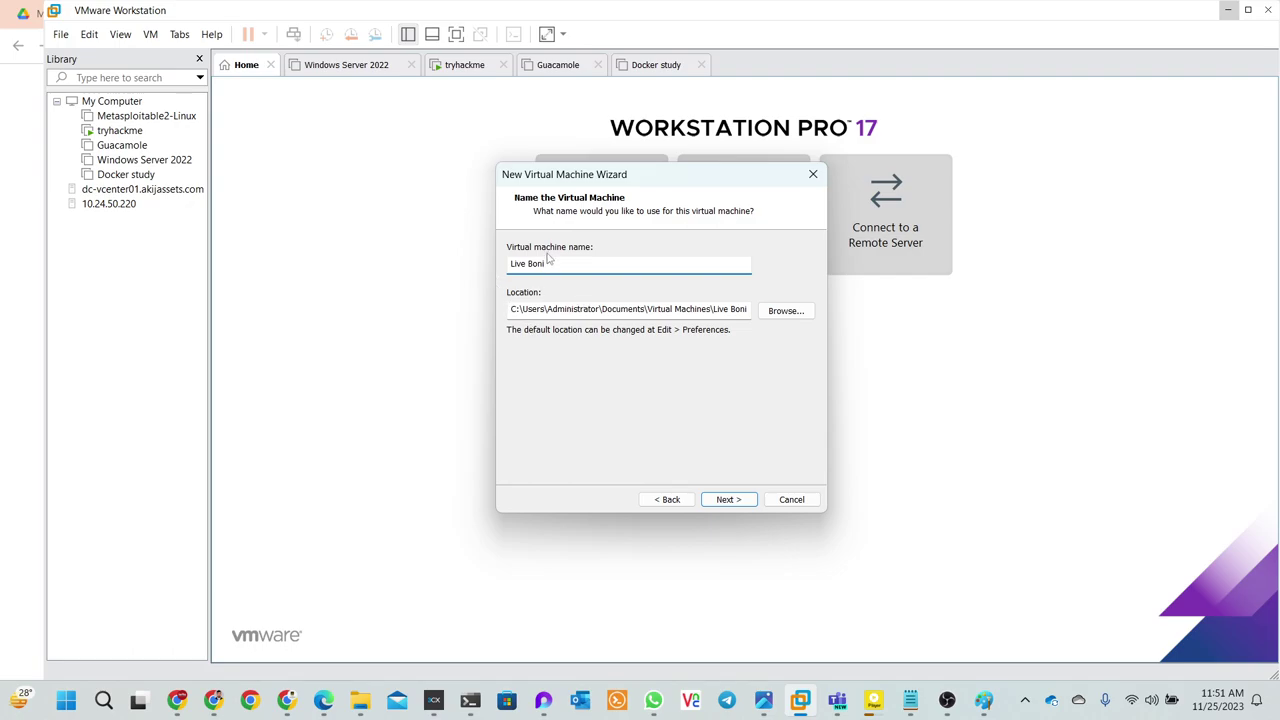
- Browse for a new location and navigate to the D:\vmware folder
{"action": "left_click", "coordinate": [780, 312]}
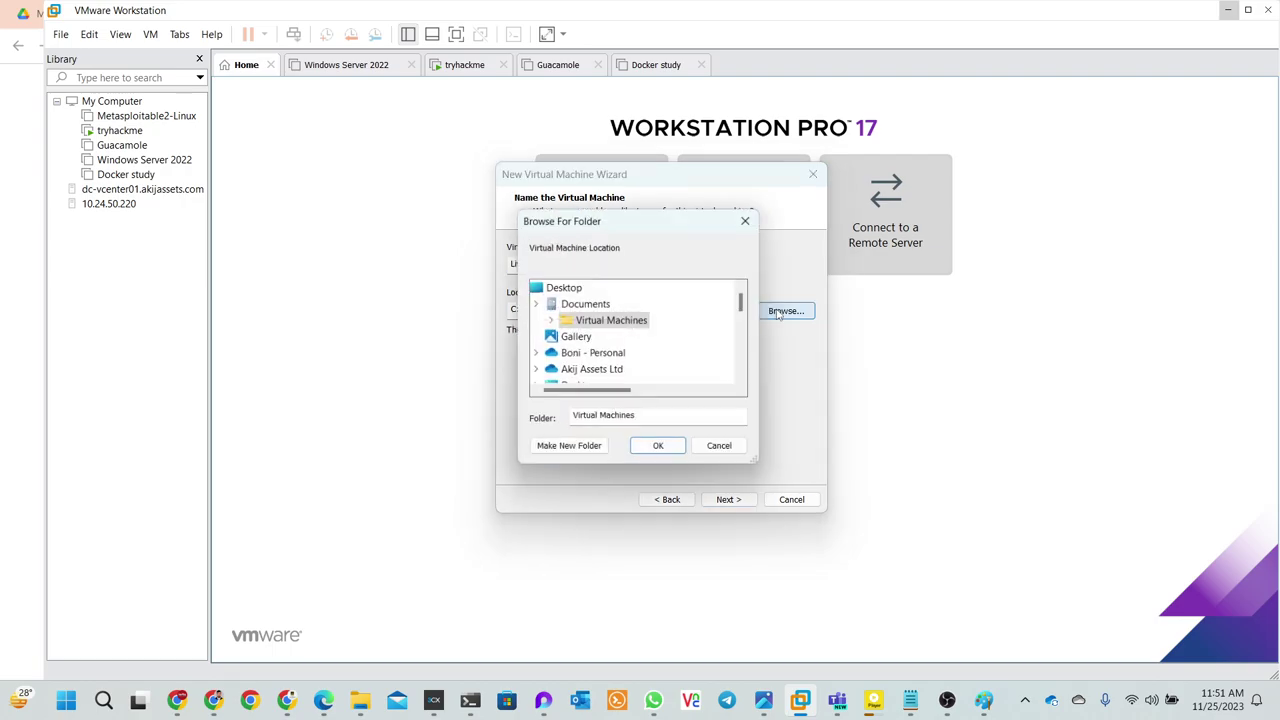
{"action": "scroll", "coordinate": [668, 335], "scroll_direction": "down", "scroll_amount": 8}
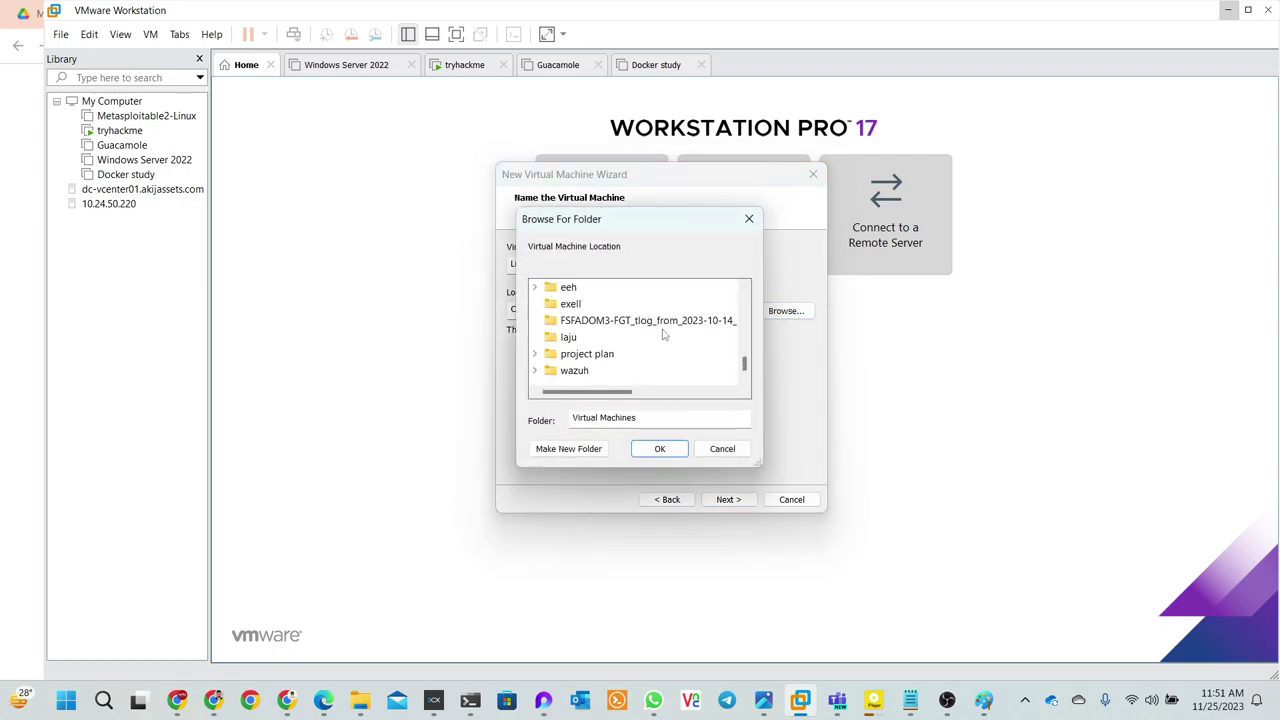
{"action": "scroll", "coordinate": [558, 372], "scroll_direction": "up", "scroll_amount": 2}
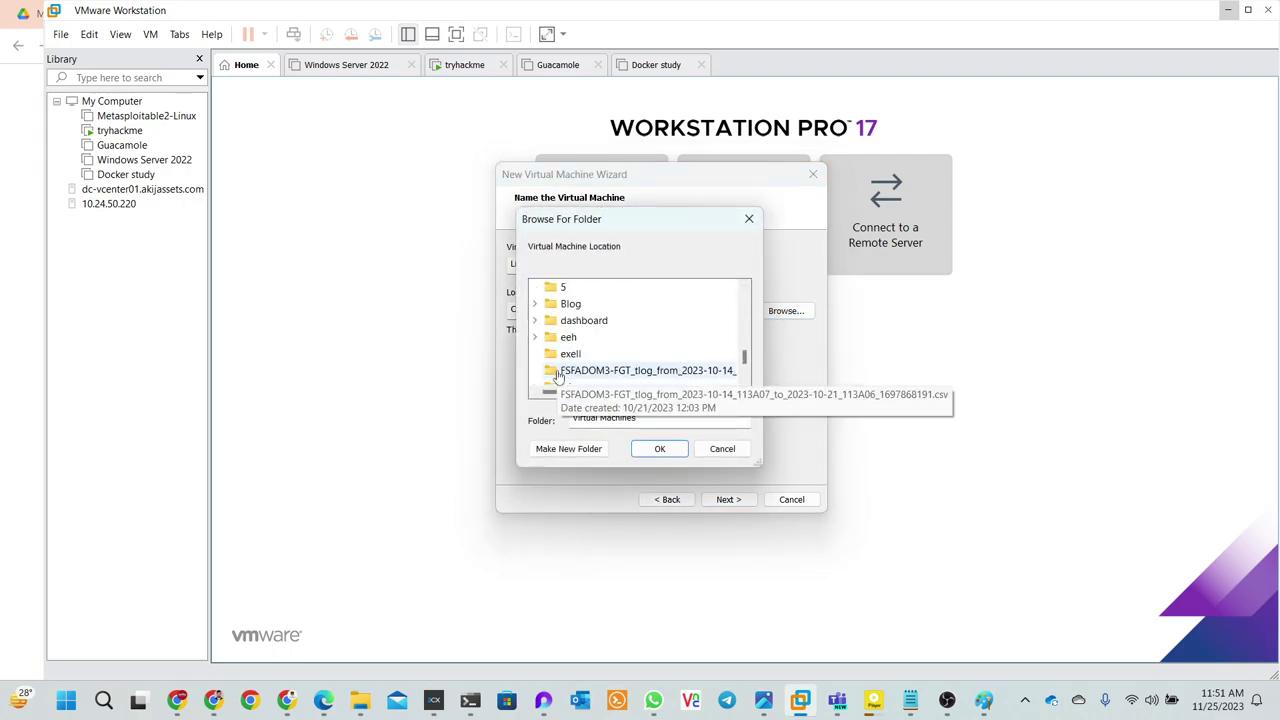
{"action": "scroll", "coordinate": [558, 372], "scroll_direction": "up", "scroll_amount": 1}
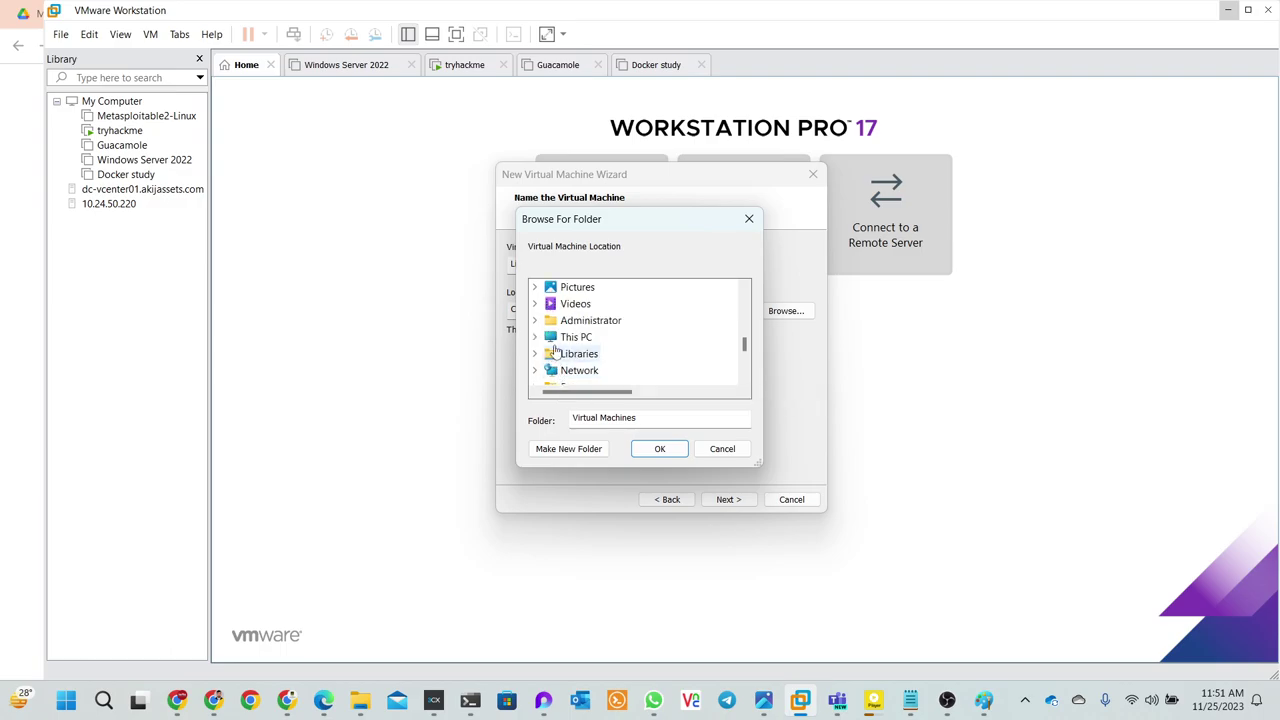
{"action": "left_click", "coordinate": [553, 341]}
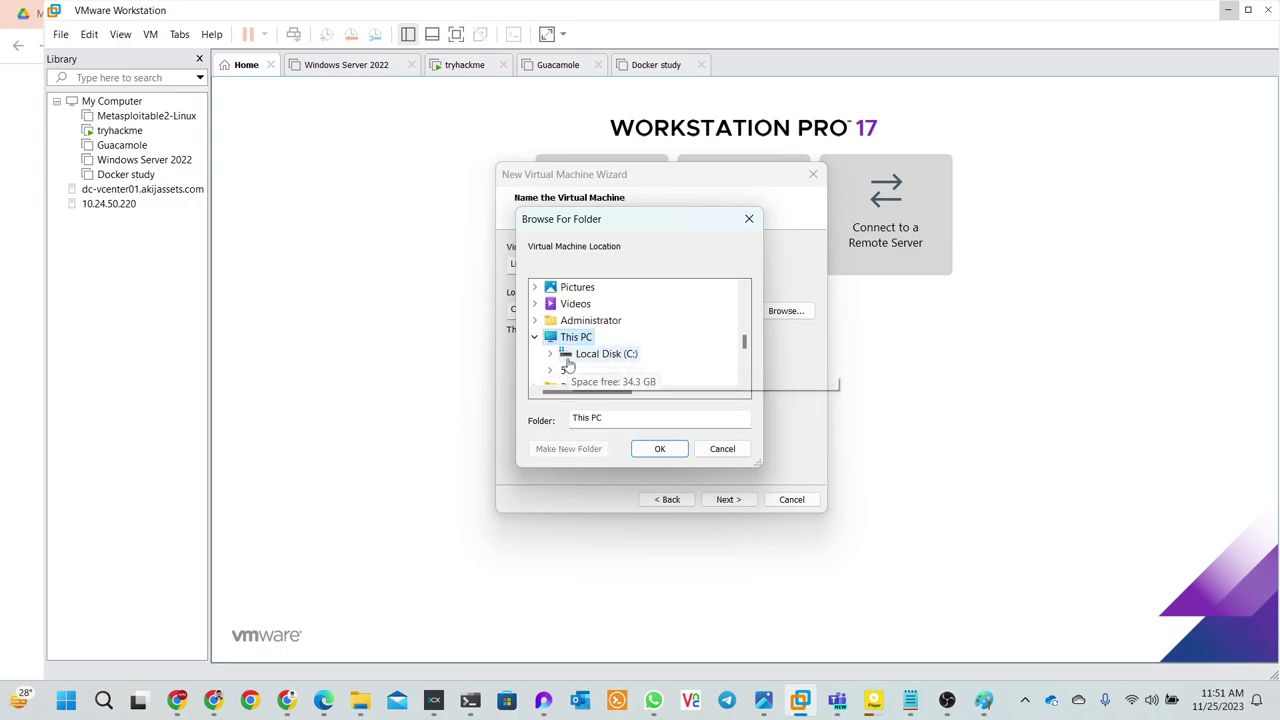
{"action": "scroll", "coordinate": [568, 358], "scroll_direction": "down", "scroll_amount": 1}
{"action": "left_click", "coordinate": [592, 321]}
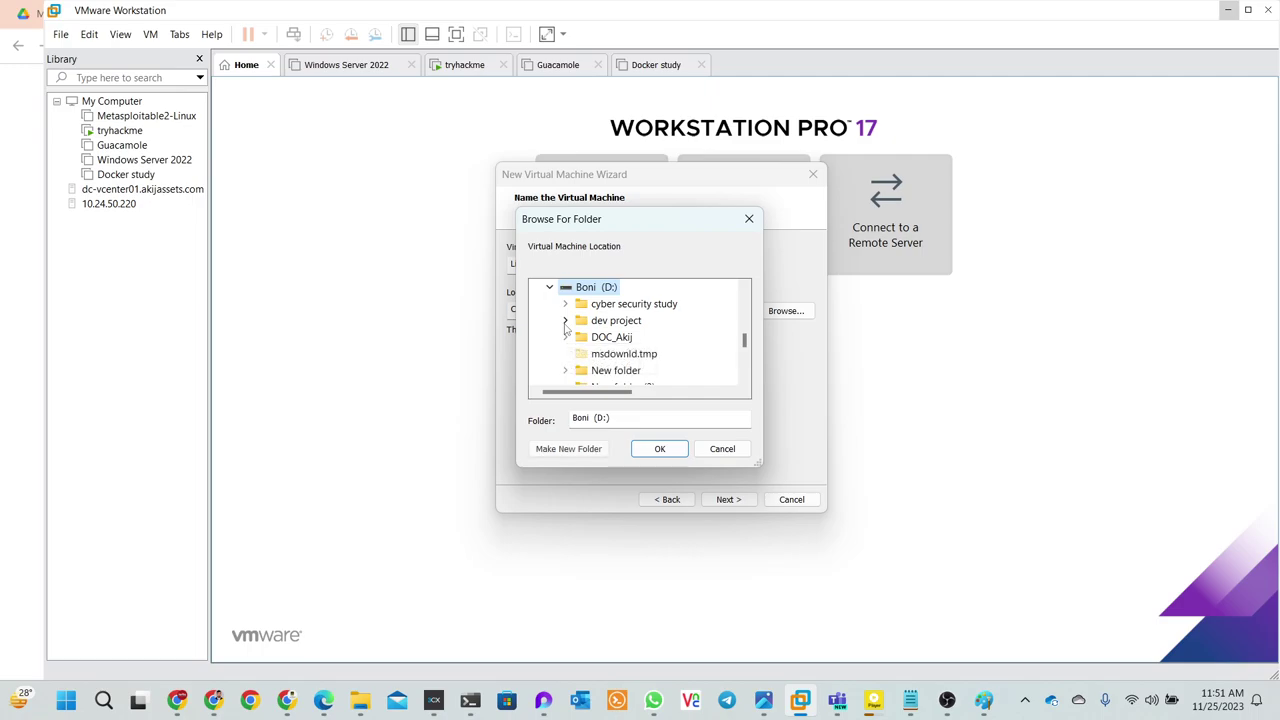
{"action": "scroll", "coordinate": [580, 380], "scroll_direction": "down", "scroll_amount": 1}
{"action": "scroll", "coordinate": [580, 375], "scroll_direction": "down", "scroll_amount": 2}
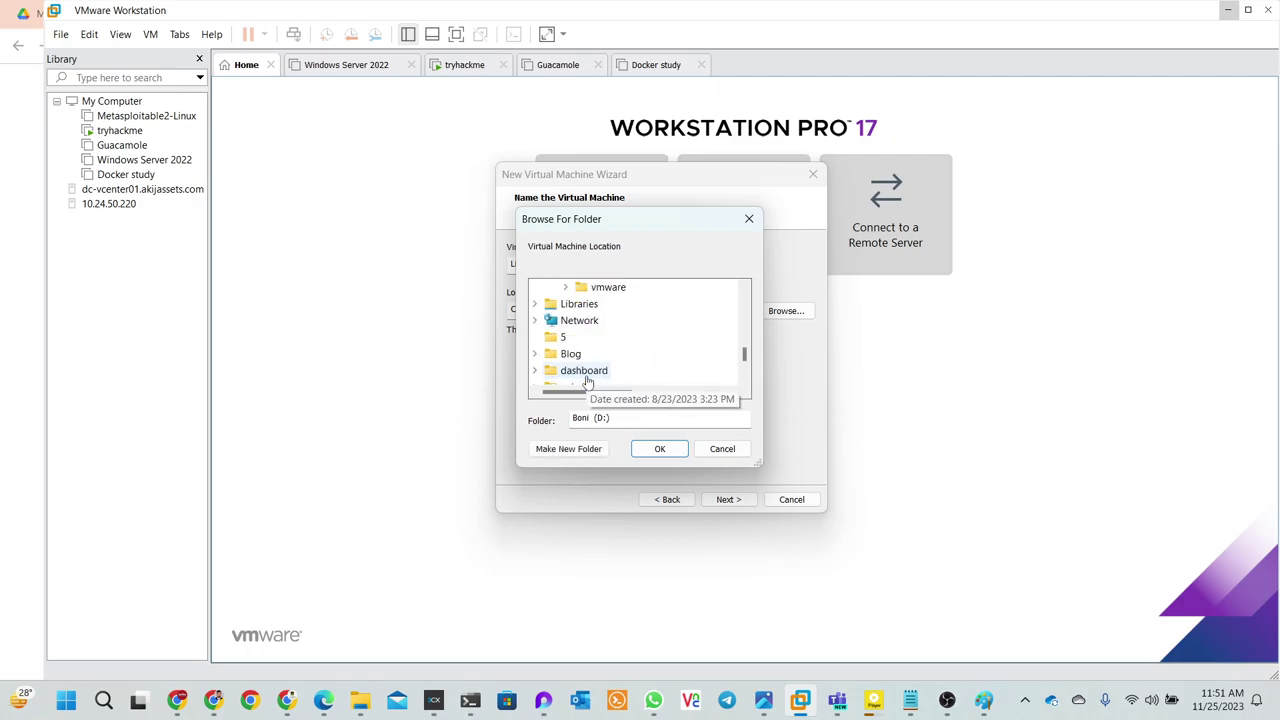
{"action": "scroll", "coordinate": [580, 365], "scroll_direction": "up", "scroll_amount": 1}
{"action": "left_click", "coordinate": [606, 338]}
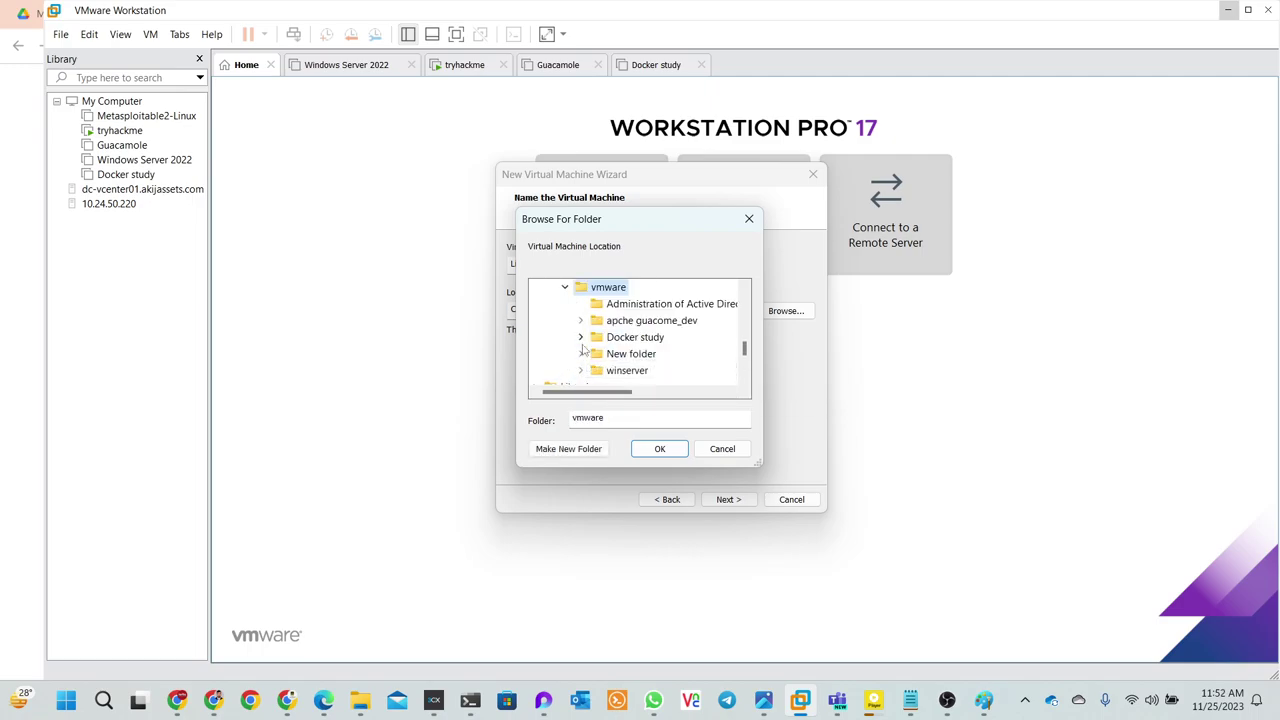
- Create a 'bonilive' folder inside D:\vmware and set it as the VM location
{"action": "left_click", "coordinate": [551, 449]}
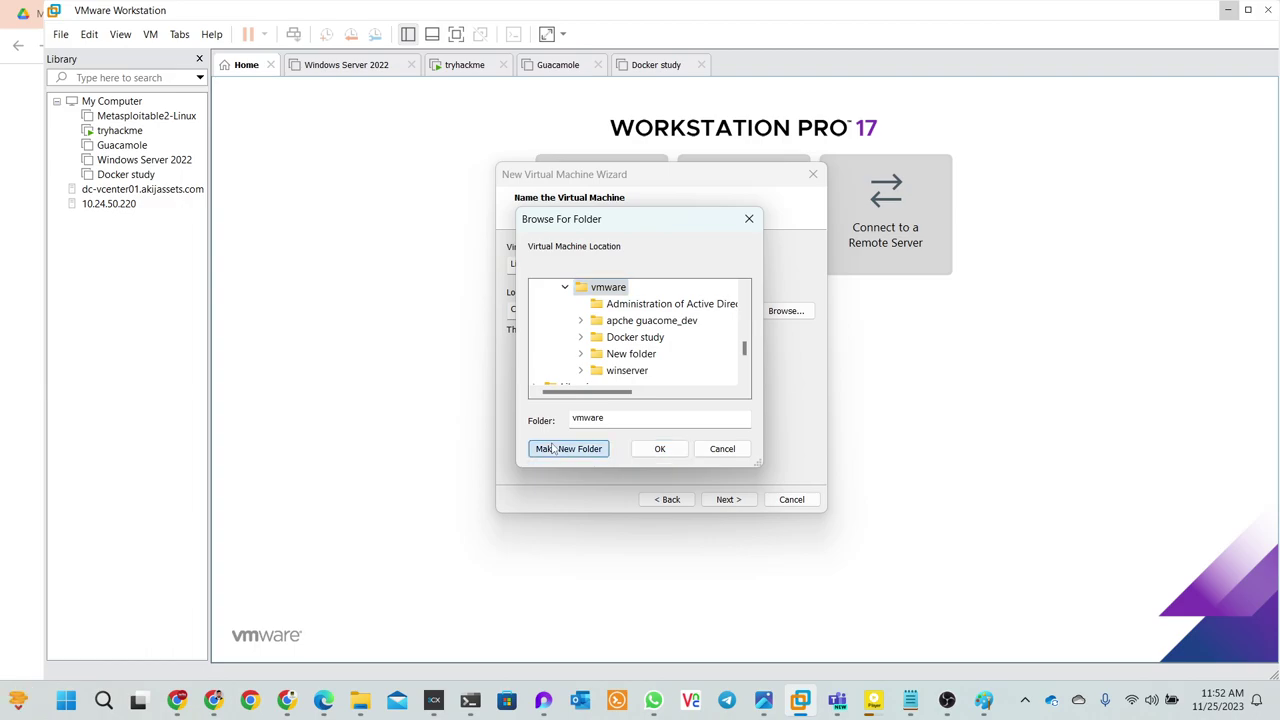
{"action": "type", "text": "bom"}
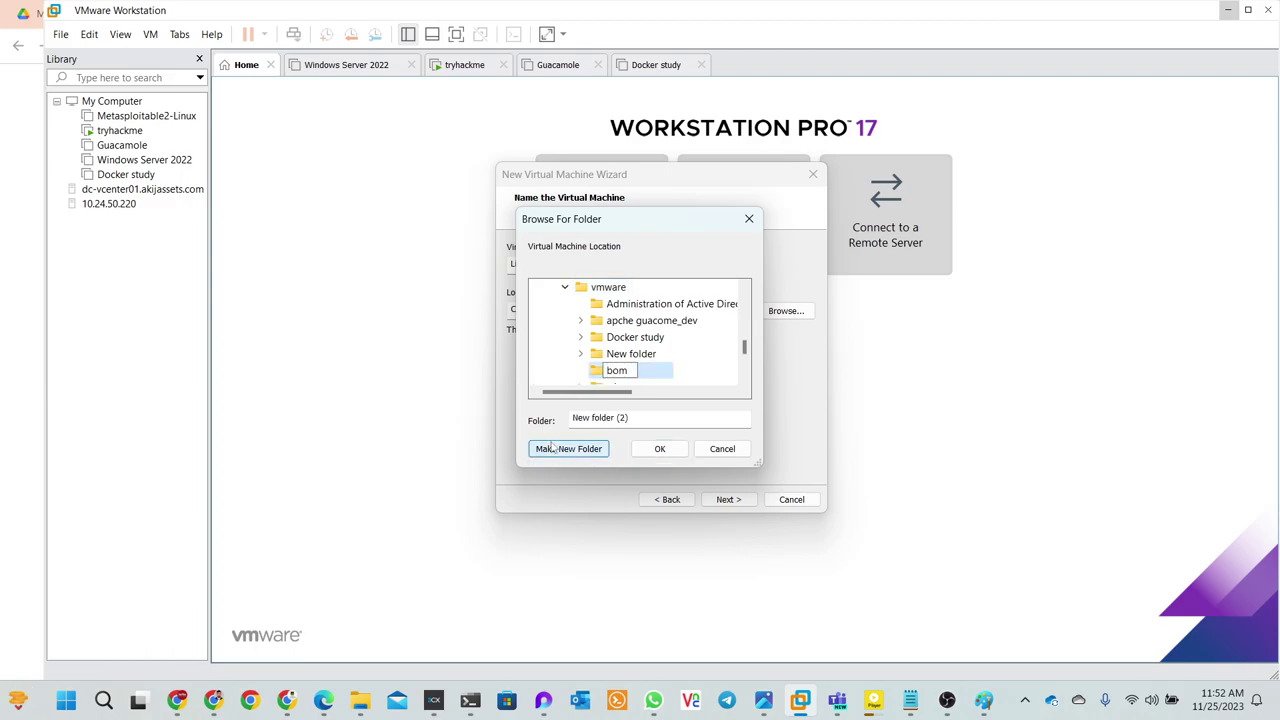
{"action": "key", "text": "BackSpace"}
{"action": "type", "text": "nilive"}
{"action": "key", "text": "Escape"}
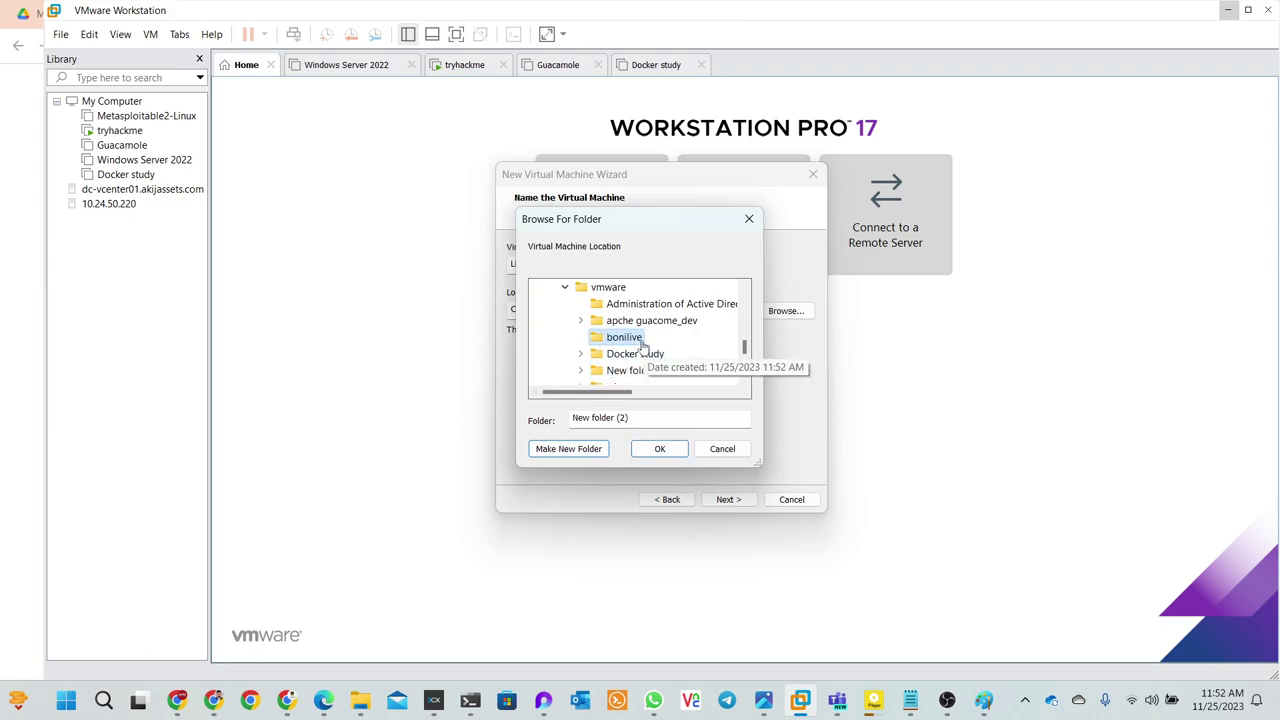
{"action": "left_click", "coordinate": [640, 451]}
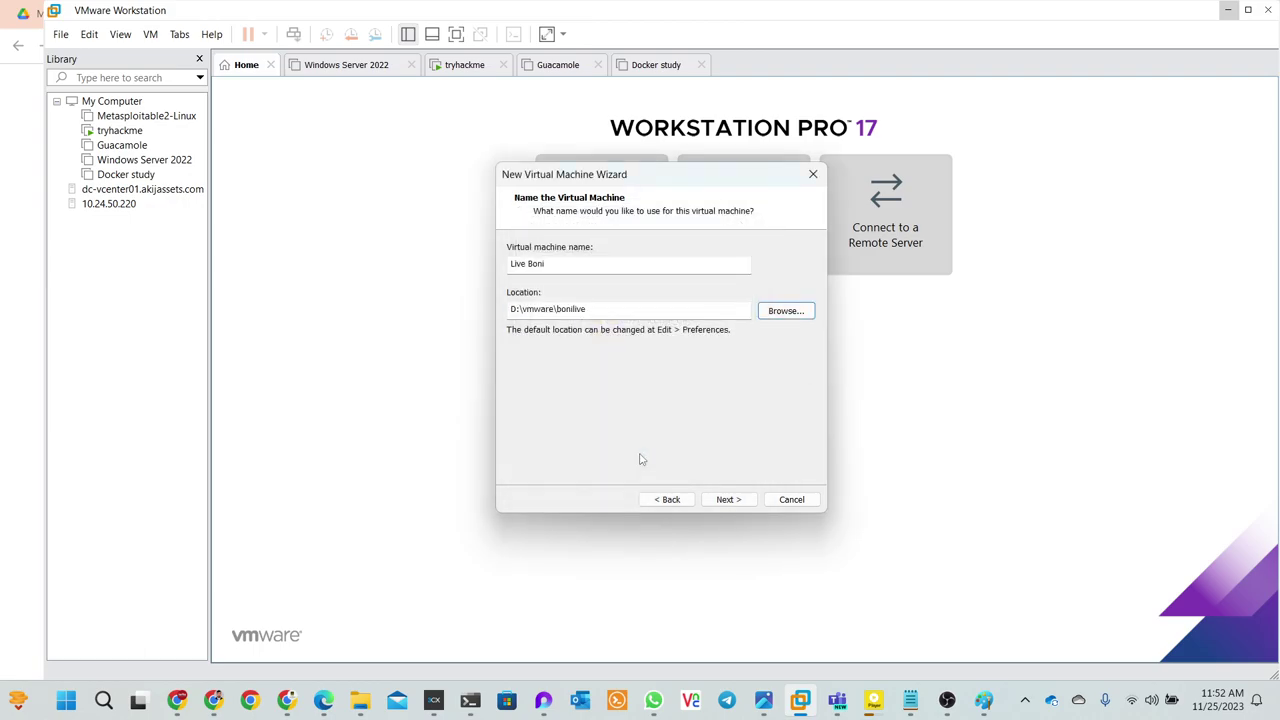
- Keep the 20 GB disk as a single file and open Customize Hardware
{"action": "left_click", "coordinate": [728, 500]}
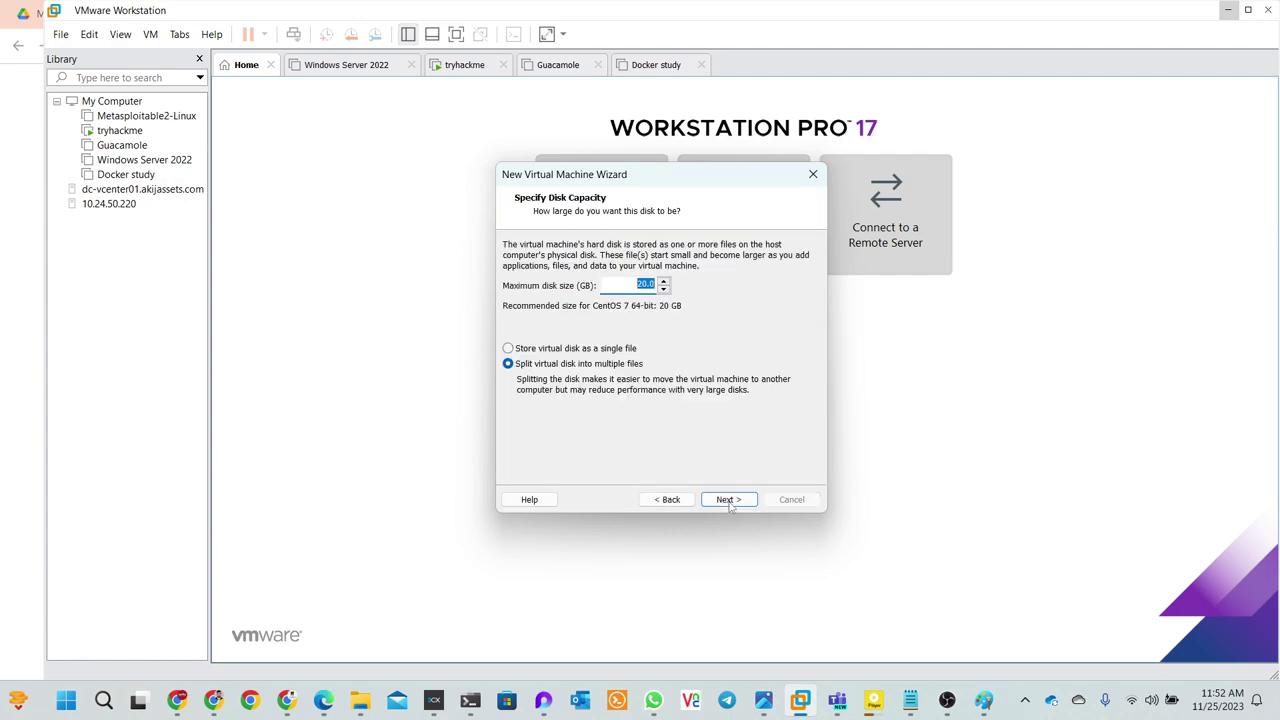
{"action": "left_click", "coordinate": [630, 285]}
{"action": "left_click", "coordinate": [553, 350]}
{"action": "left_click", "coordinate": [718, 503]}
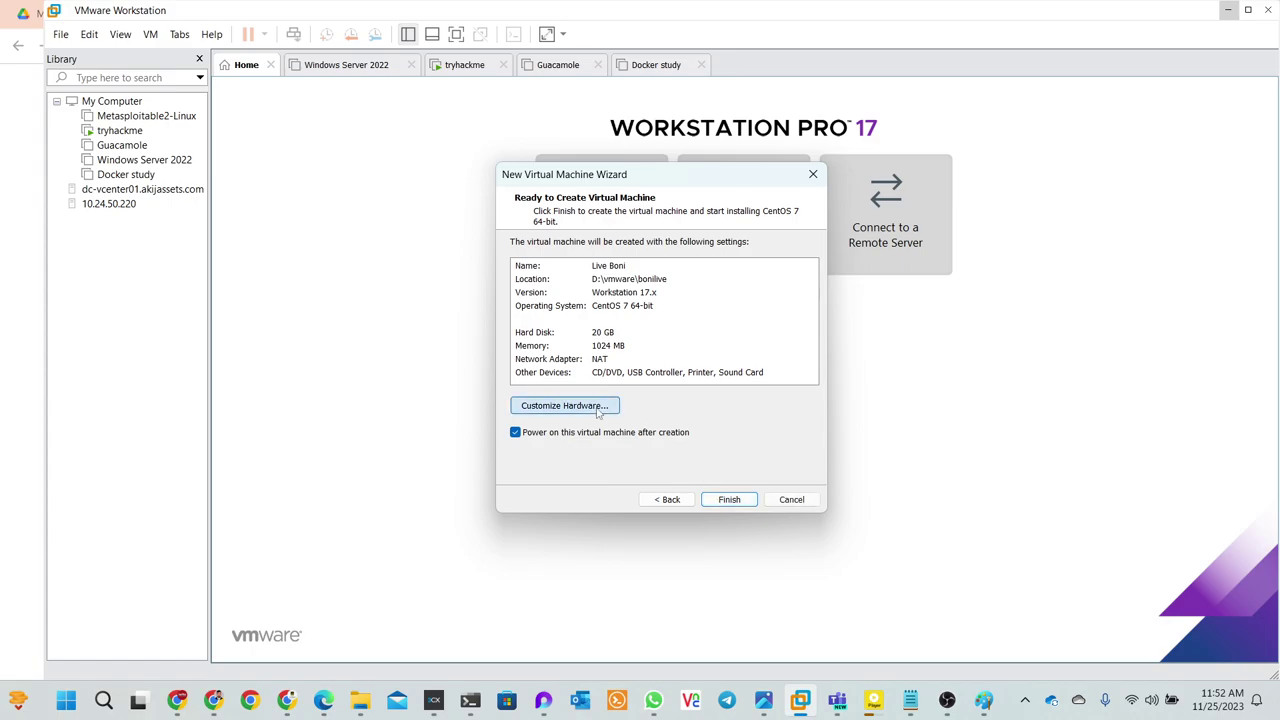
{"action": "left_click", "coordinate": [599, 410]}
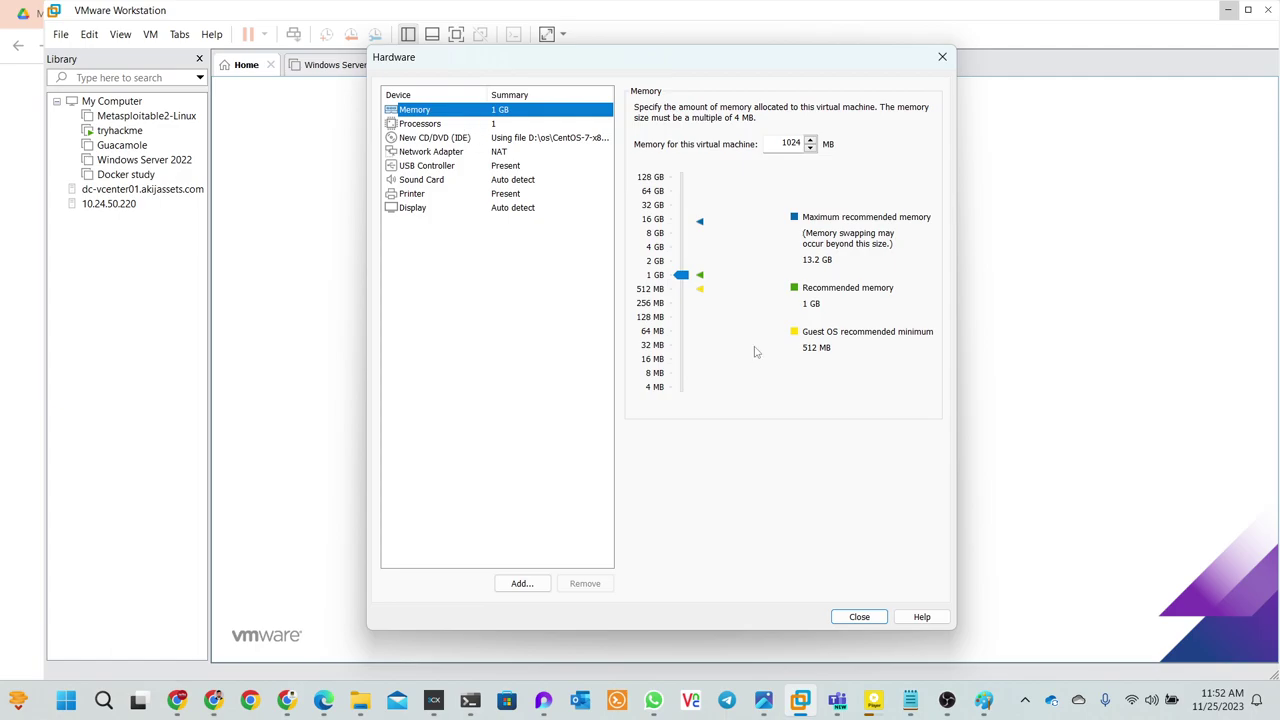
- Raise the VM's memory from 1024 MB to 2048 MB and close the Hardware dialog
{"action": "mouse_move", "coordinate": [682, 275]}
{"action": "left_mouse_down"}
{"action": "mouse_move", "coordinate": [680, 250]}
{"action": "mouse_move", "coordinate": [685, 266]}
{"action": "left_mouse_up"}
{"action": "left_click", "coordinate": [683, 262]}
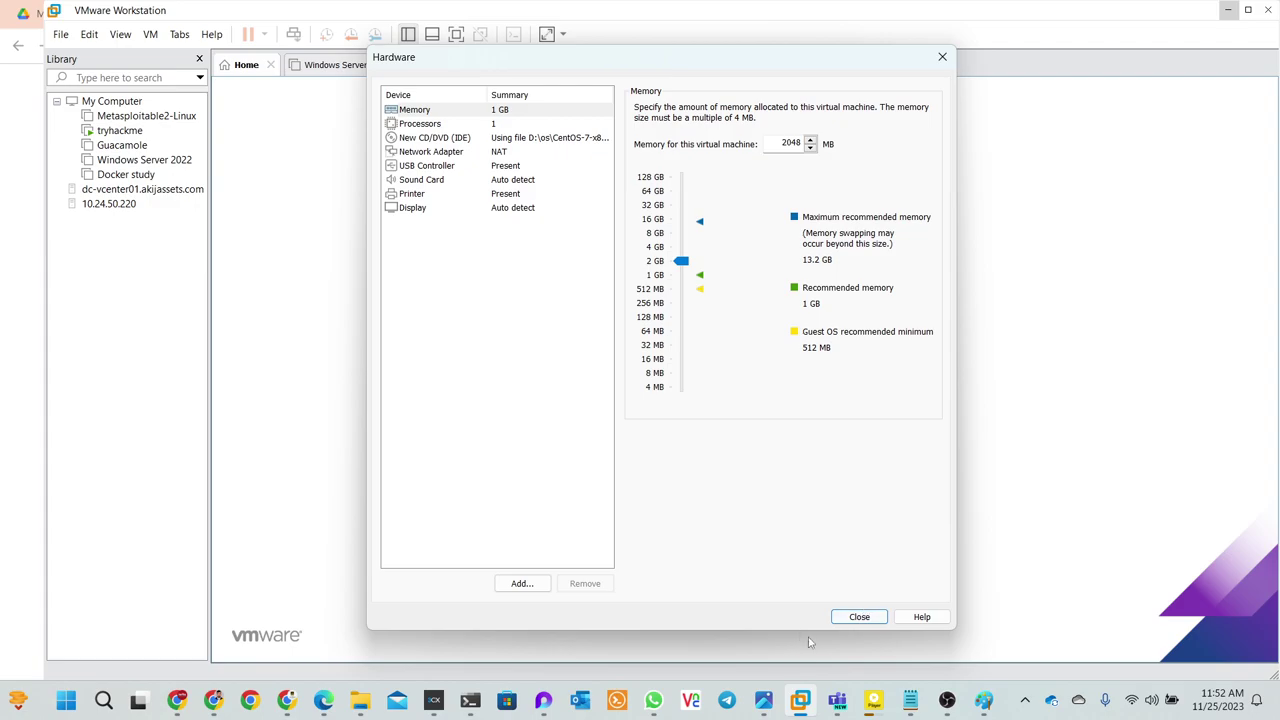
{"action": "left_click", "coordinate": [864, 617]}
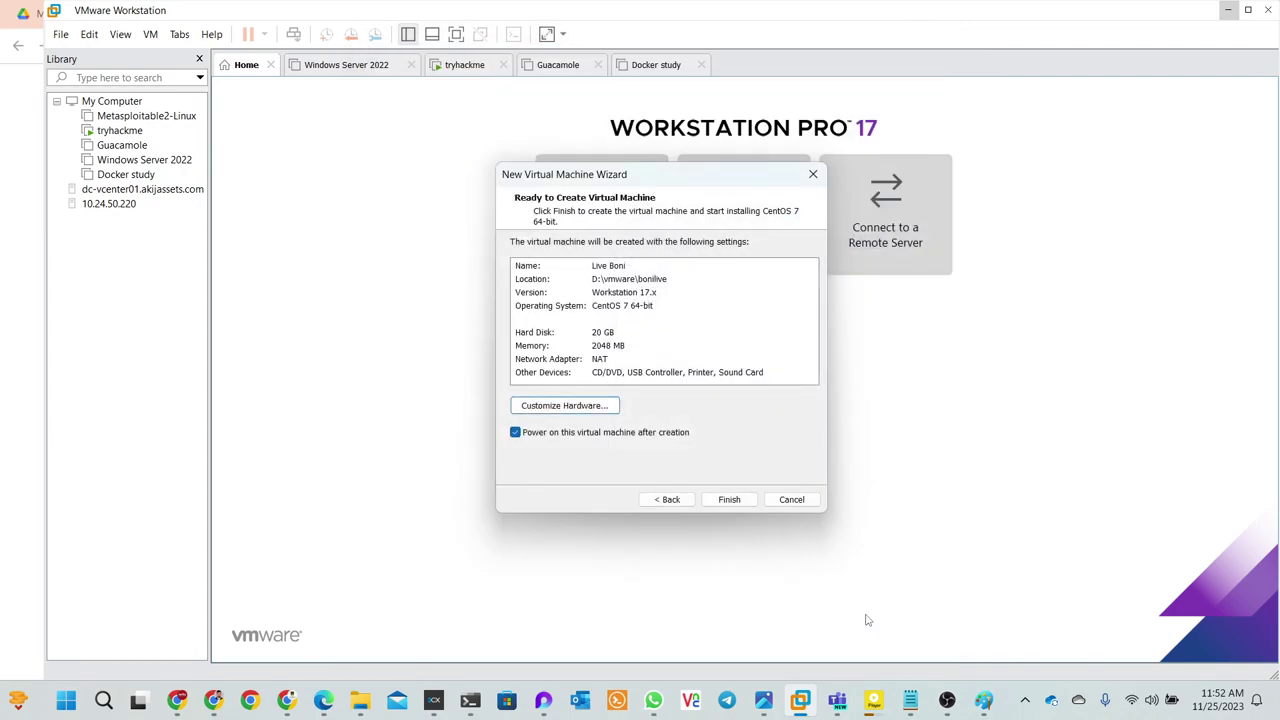
- Finish creating Live Boni, power it on, and exit full screen
{"action": "left_click", "coordinate": [728, 502]}
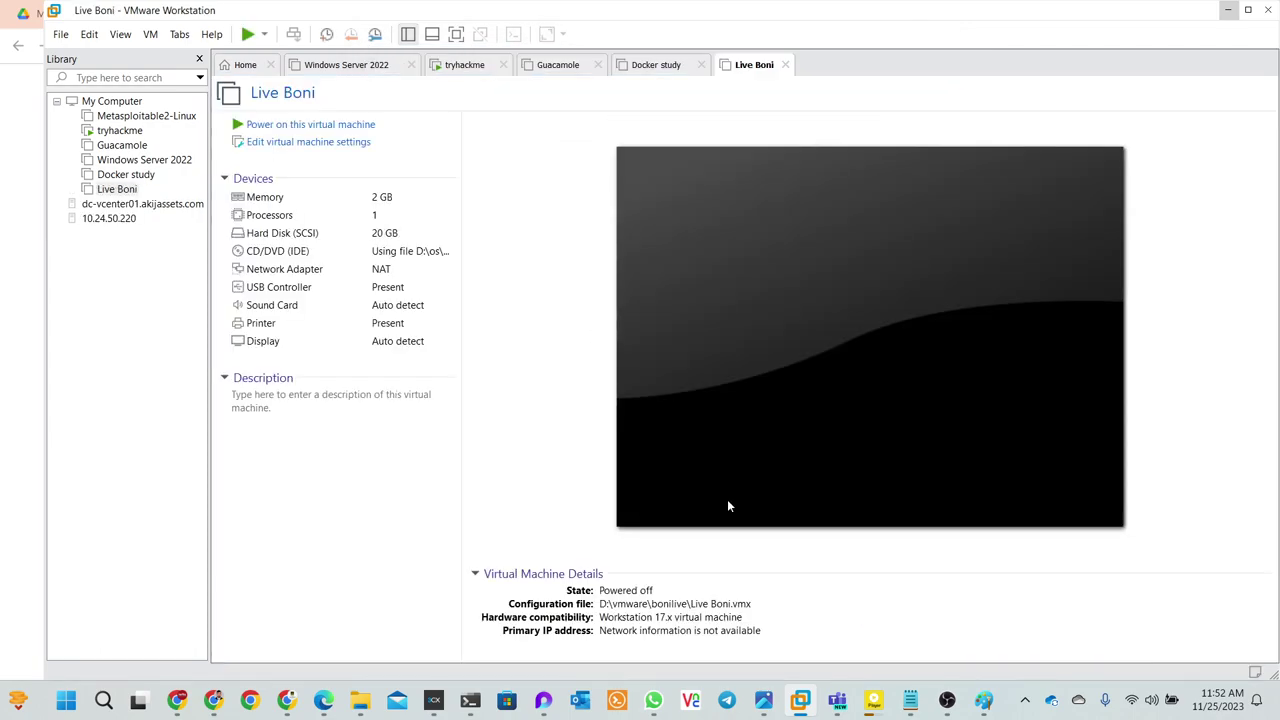
{"action": "left_click", "coordinate": [660, 443]}
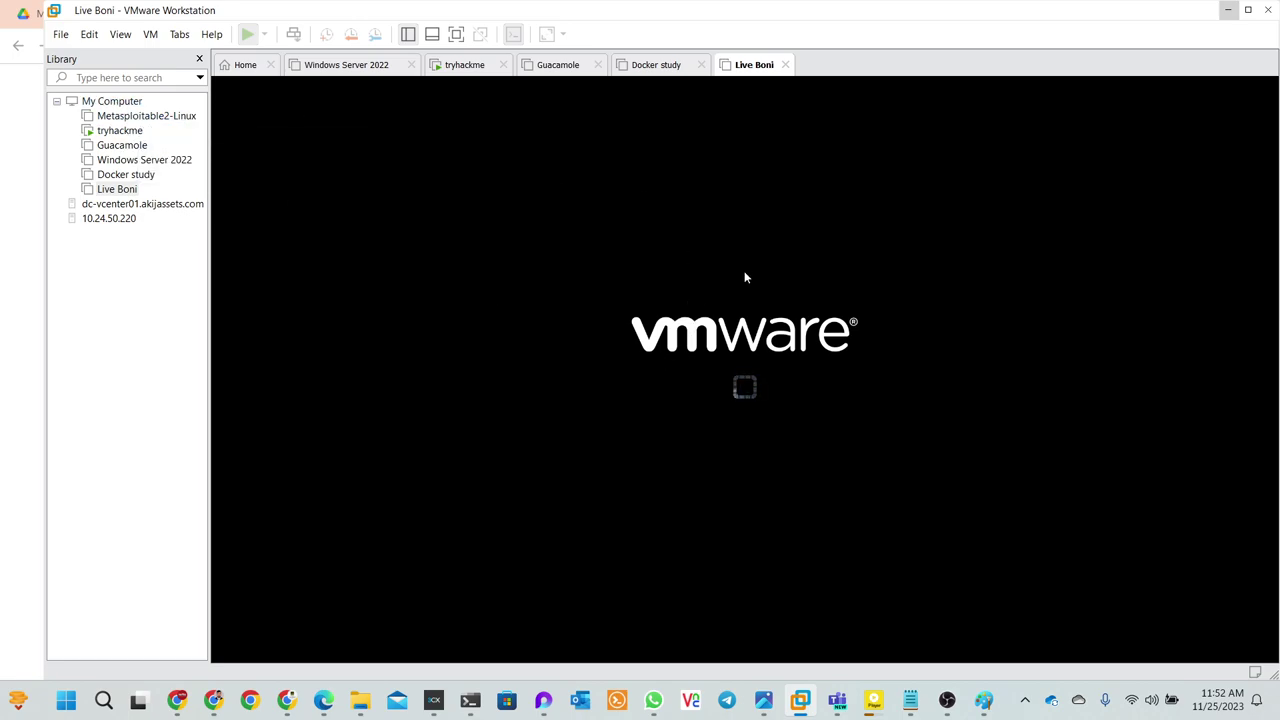
{"action": "key", "text": "super+Down"}
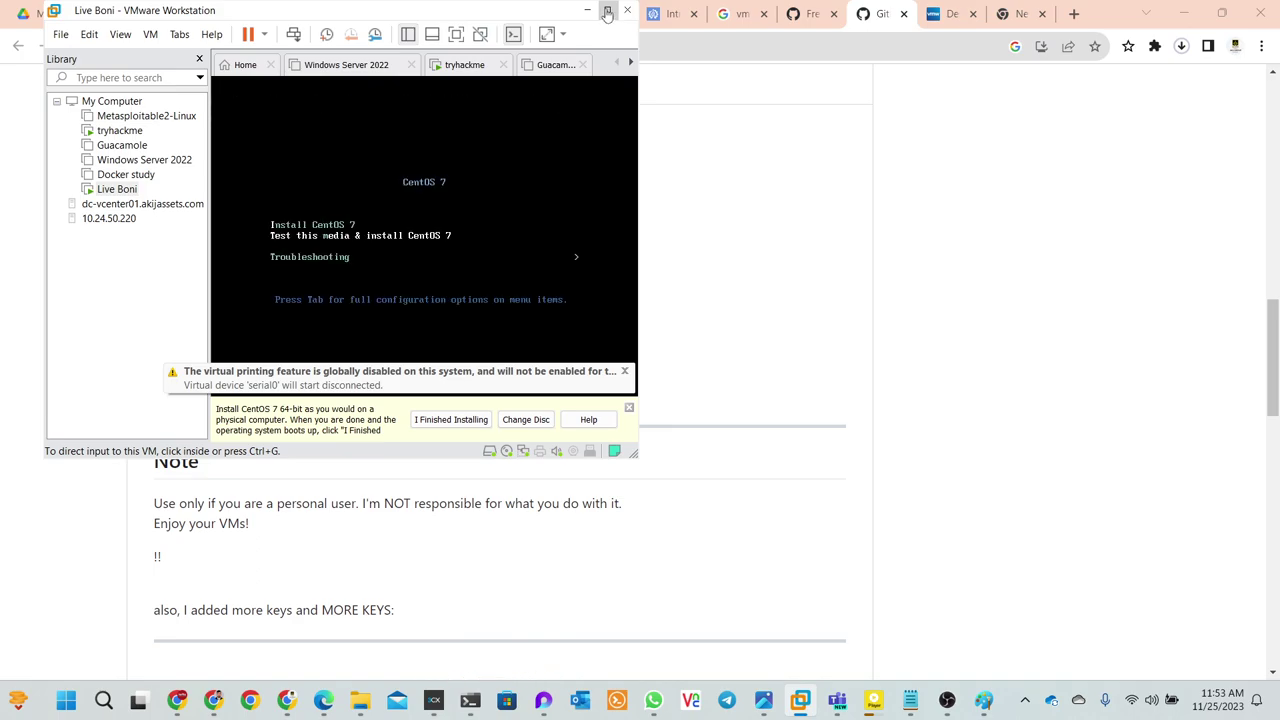
- Maximize the VMware window so the boot menu runs Test this media & install CentOS 7
{"action": "left_click", "coordinate": [607, 12]}
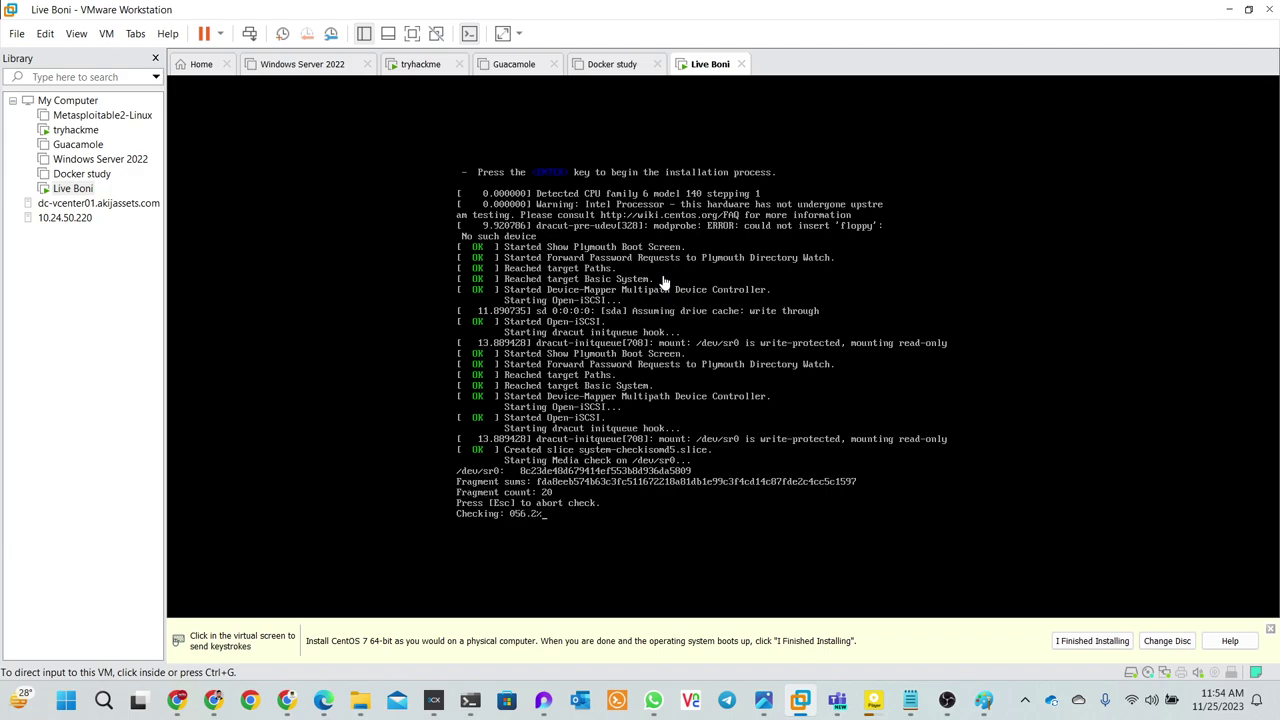
- Abort the running installation media check inside the Live Boni VM with Esc
{"action": "left_click", "coordinate": [663, 283]}
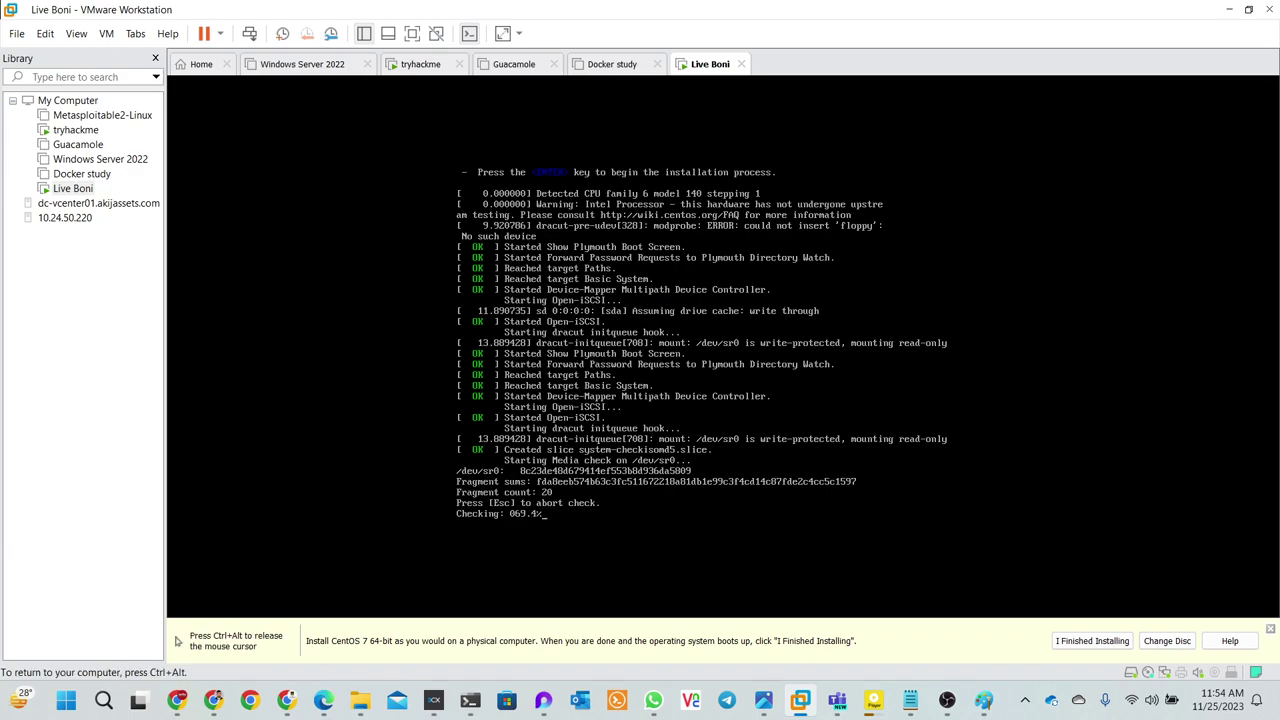
{"action": "key", "text": "Escape"}
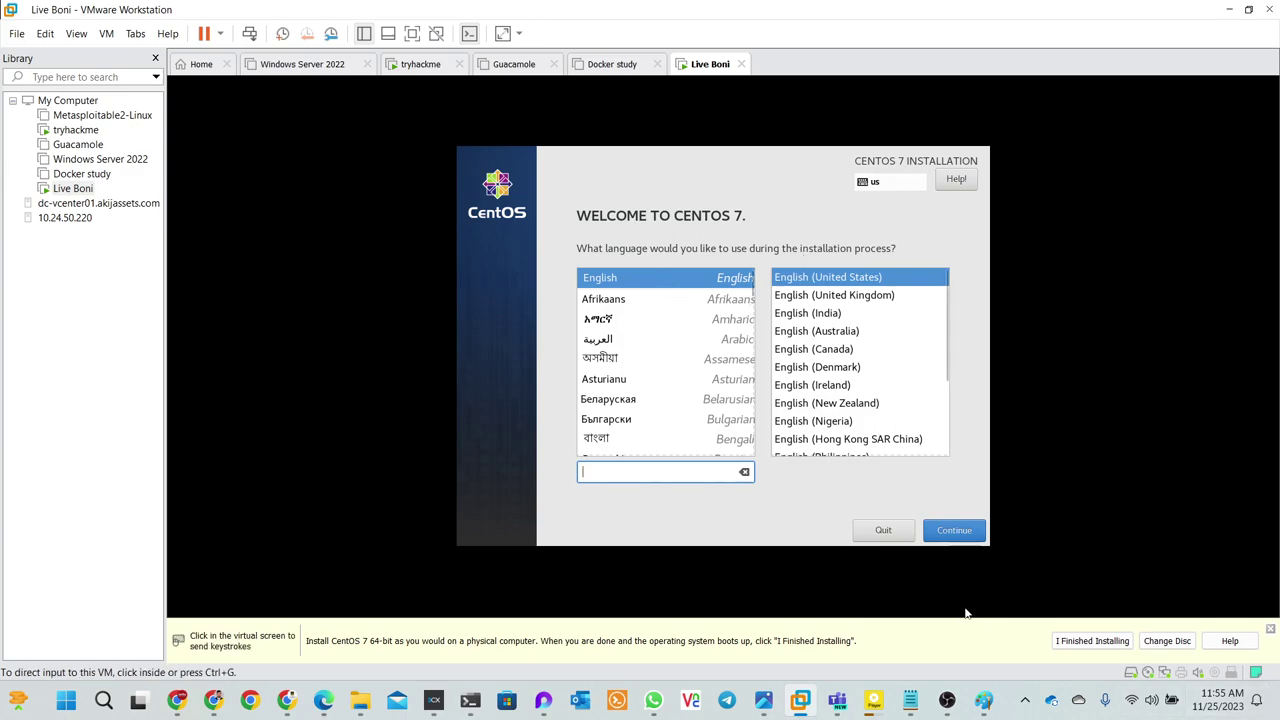
- Continue in English and set the time zone to Region Asia, City Dhaka
{"action": "left_click", "coordinate": [953, 531]}
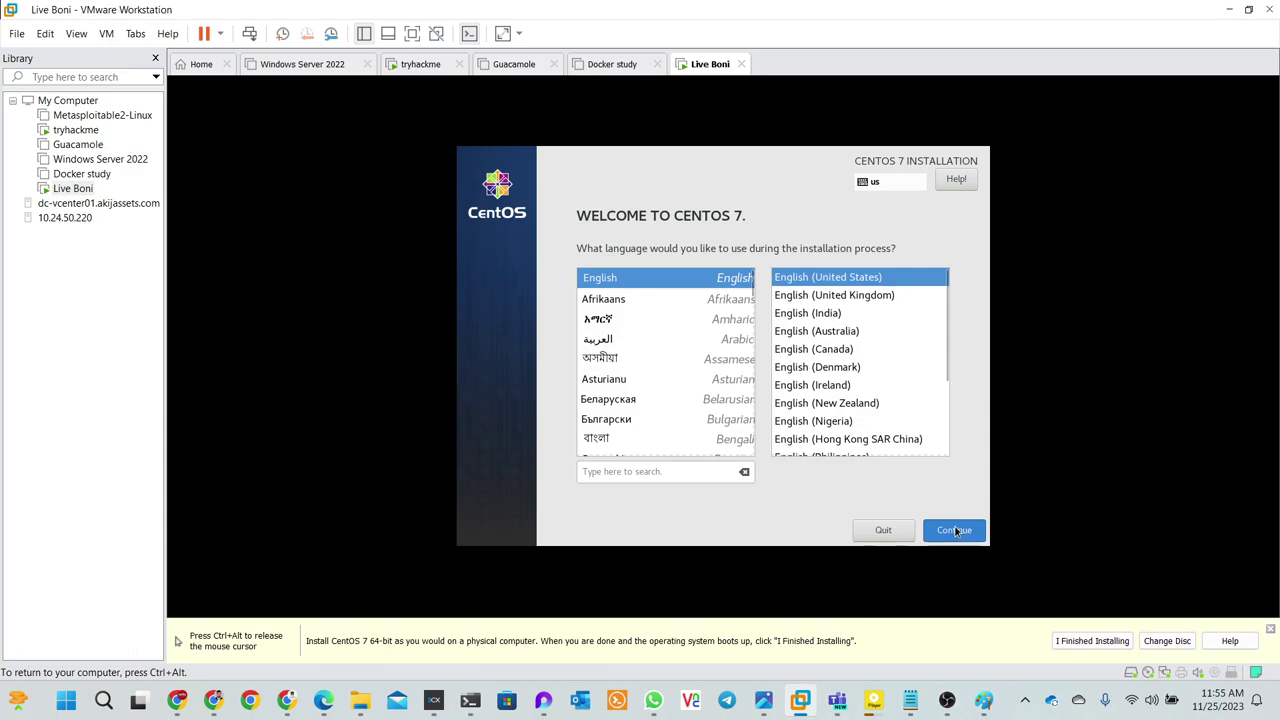
{"action": "left_click", "coordinate": [951, 535]}
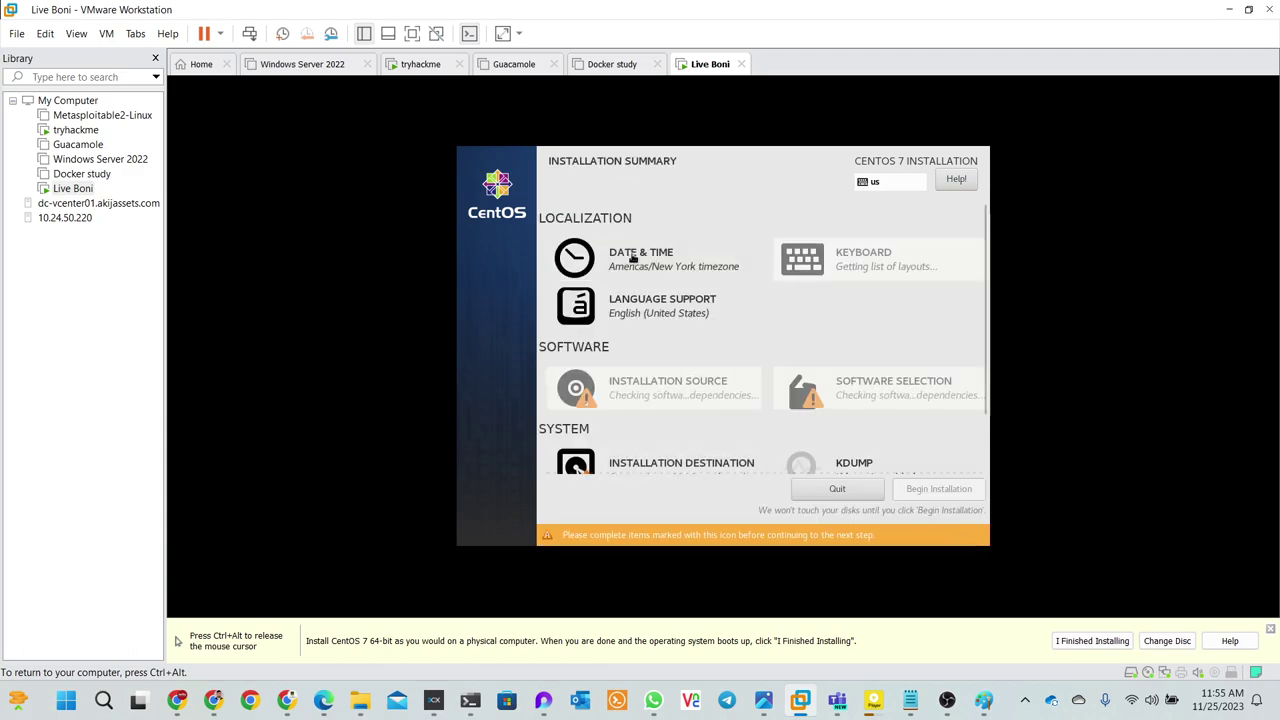
{"action": "left_click", "coordinate": [634, 257]}
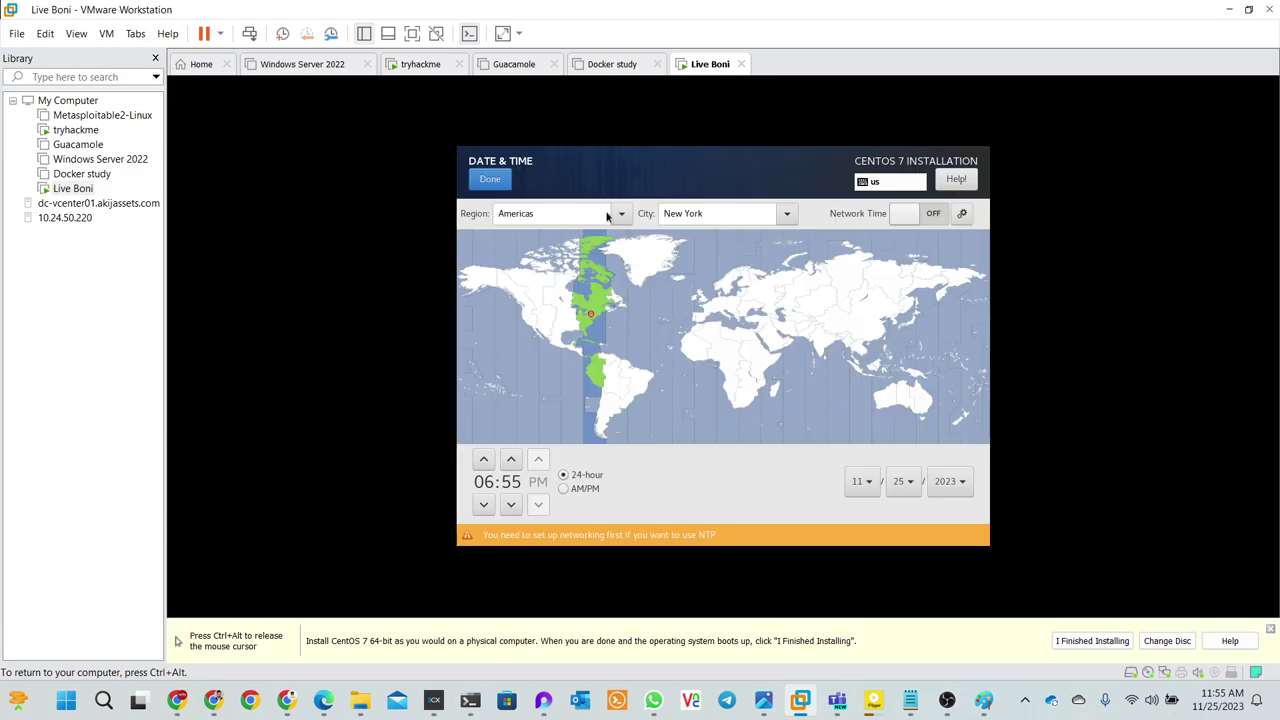
{"action": "left_click", "coordinate": [620, 216]}
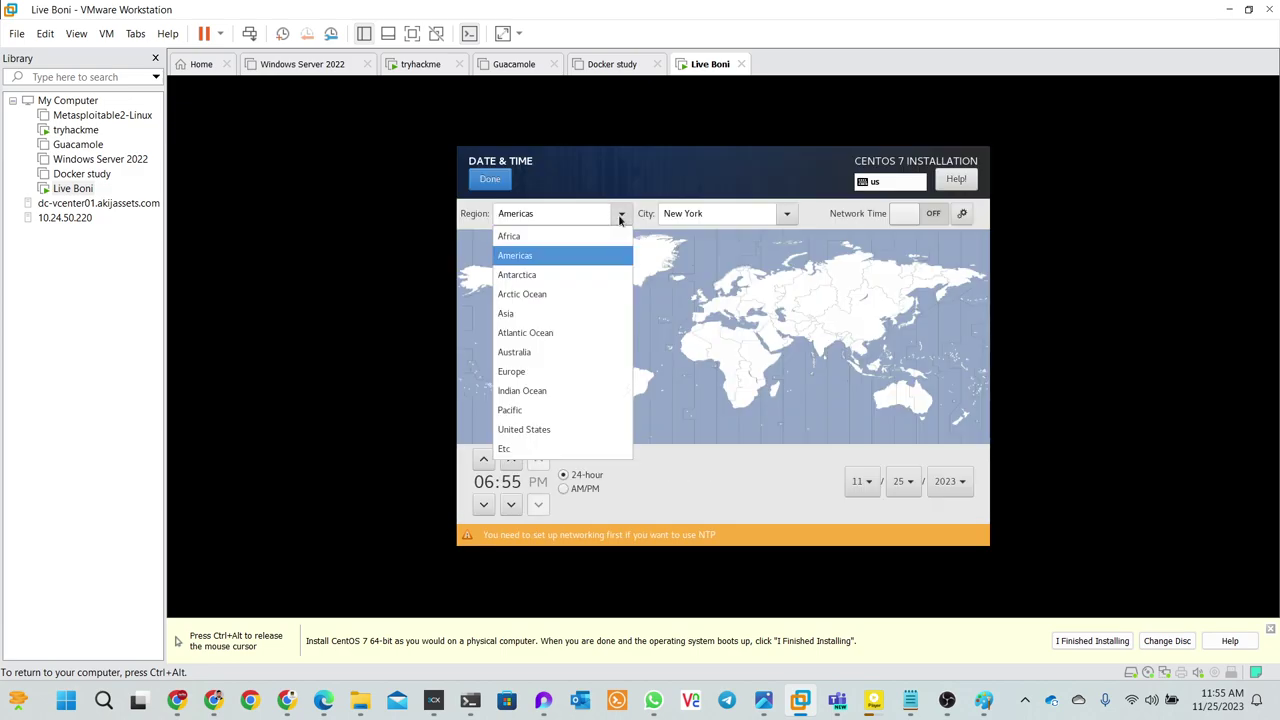
{"action": "left_click", "coordinate": [557, 313]}
{"action": "left_click", "coordinate": [717, 220]}
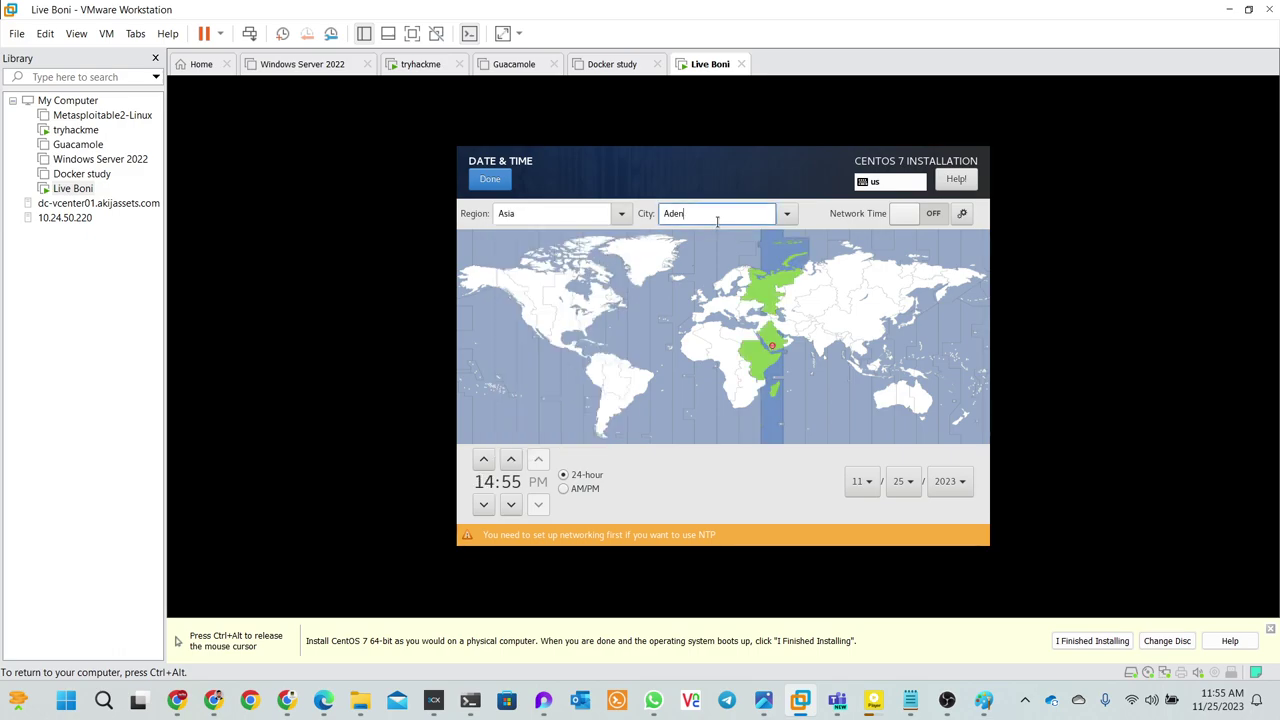
{"action": "left_click", "coordinate": [786, 215]}
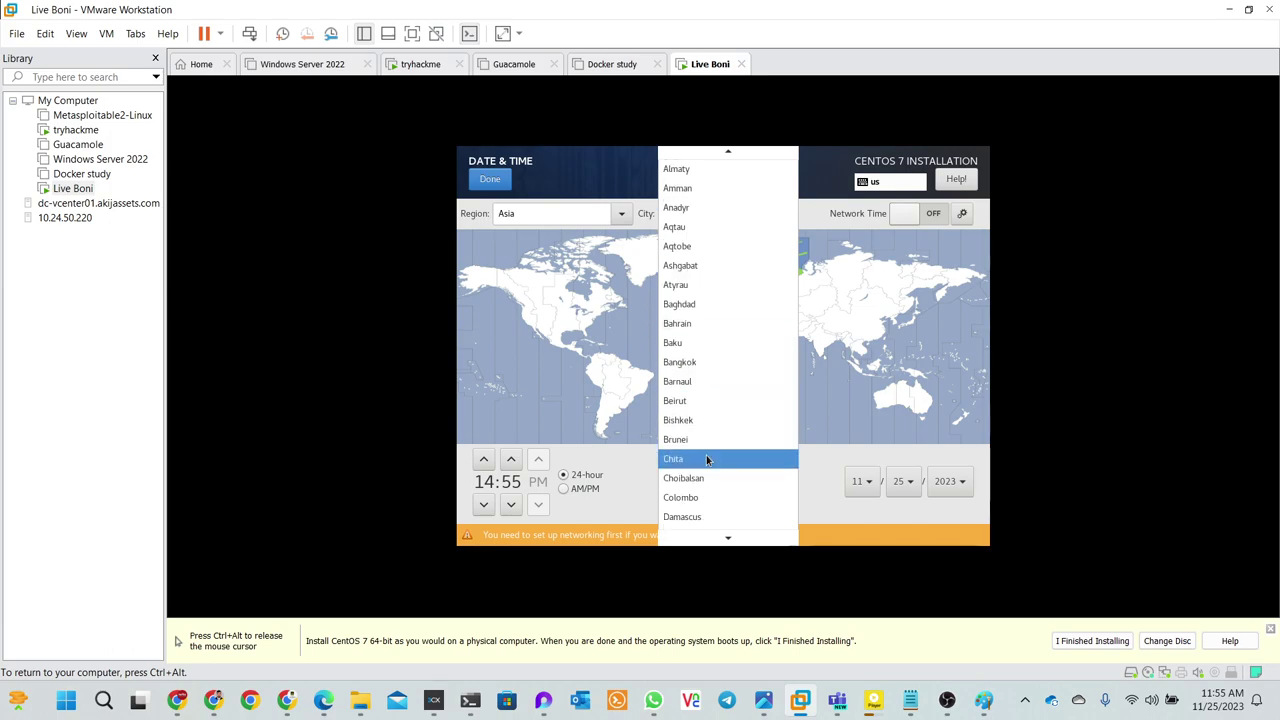
{"action": "scroll", "coordinate": [706, 455], "scroll_direction": "down", "scroll_amount": 2}
{"action": "left_click", "coordinate": [693, 518]}
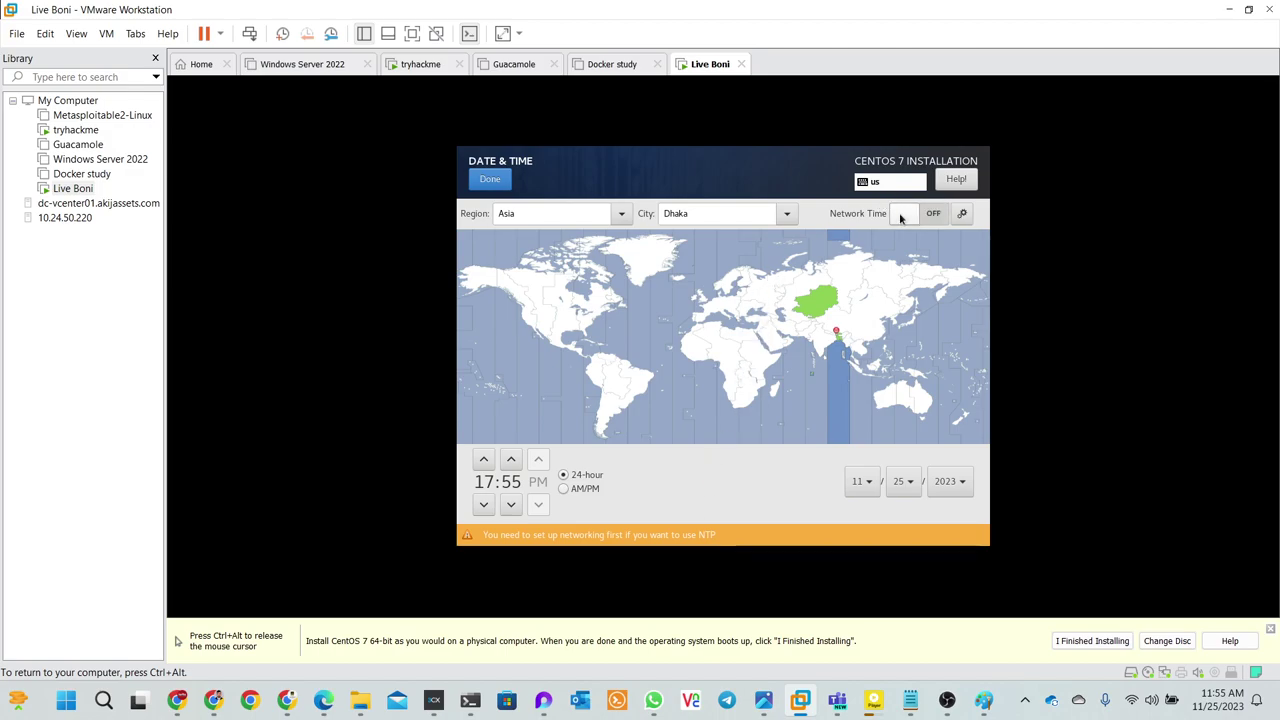
- Adjust the hour to 11:56 AM, switch to AM/PM format, and confirm Date & Time
{"action": "key", "text": "ctrl+alt"}
{"action": "left_click", "coordinate": [563, 573]}
{"action": "left_click", "coordinate": [483, 460]}
{"action": "left_click", "coordinate": [483, 460]}
{"action": "left_click", "coordinate": [483, 460]}
{"action": "left_click", "coordinate": [483, 460]}
{"action": "left_click", "coordinate": [483, 460]}
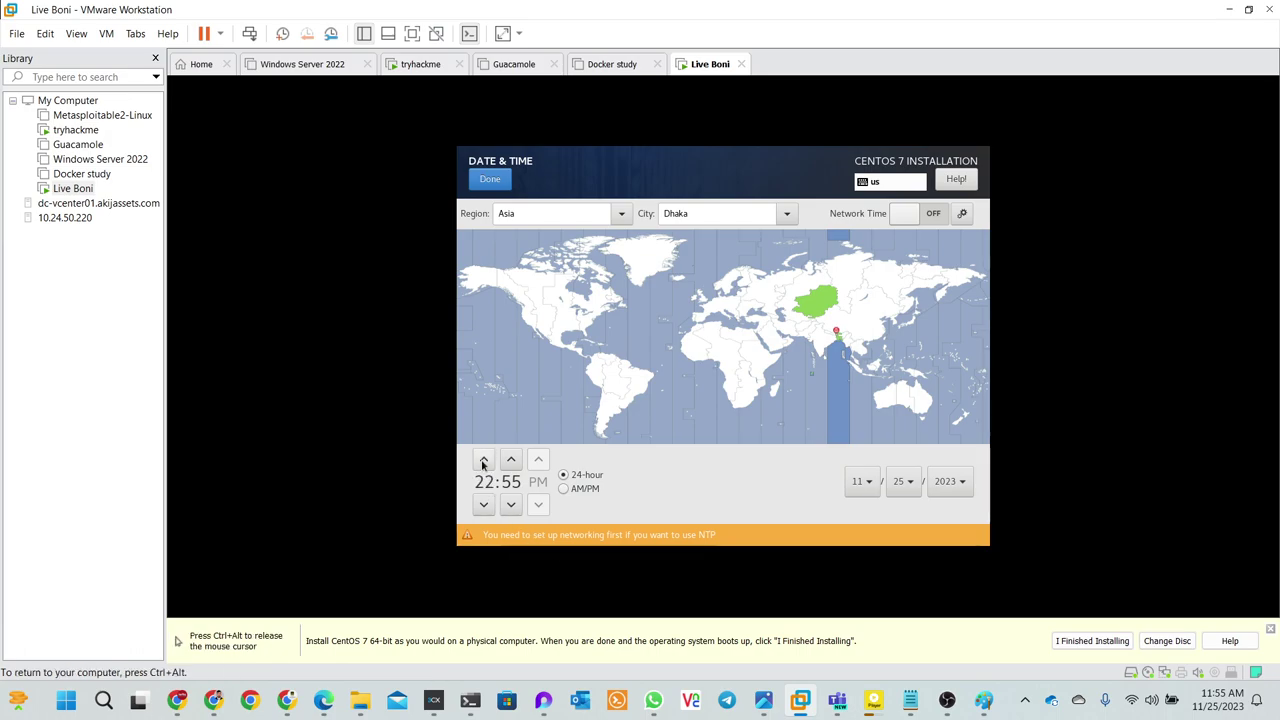
{"action": "left_click", "coordinate": [483, 460]}
{"action": "left_click", "coordinate": [484, 504]}
{"action": "left_click", "coordinate": [484, 504]}
{"action": "left_click", "coordinate": [484, 504]}
{"action": "left_click", "coordinate": [484, 504]}
{"action": "left_click", "coordinate": [484, 504]}
{"action": "left_click", "coordinate": [484, 504]}
{"action": "left_click", "coordinate": [484, 504]}
{"action": "left_click", "coordinate": [484, 504]}
{"action": "left_click", "coordinate": [484, 504]}
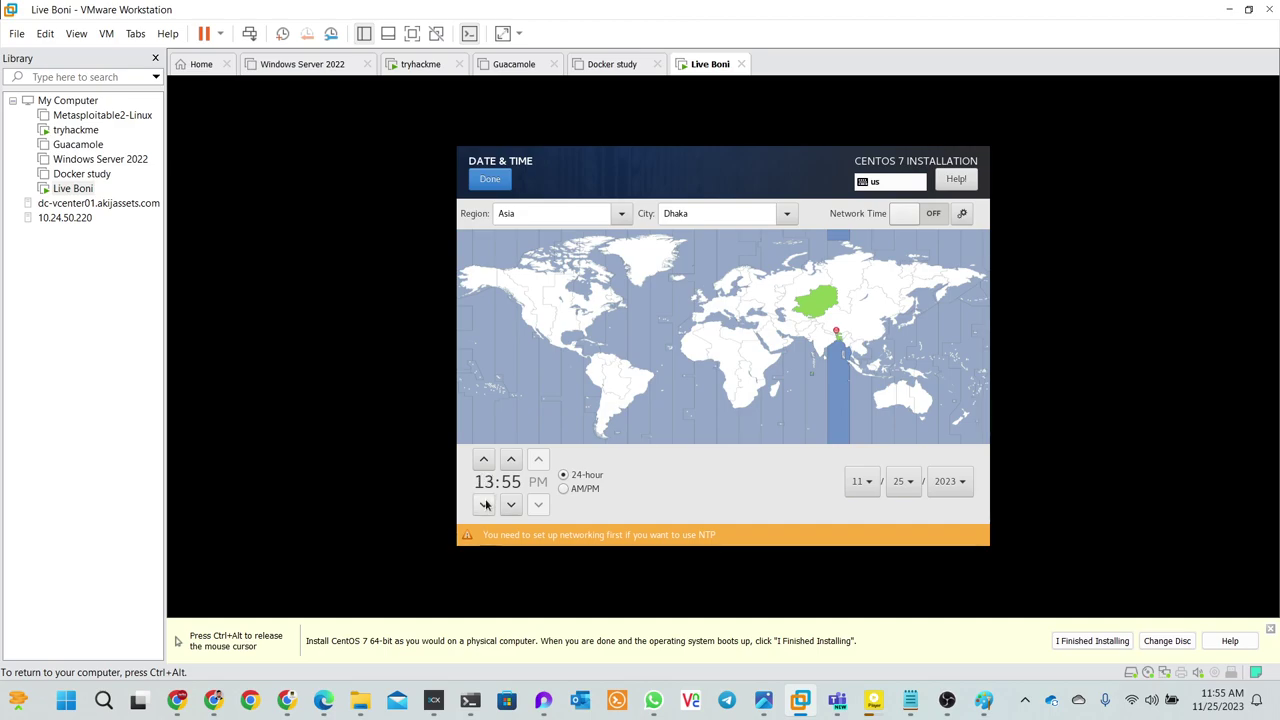
{"action": "left_click", "coordinate": [484, 504]}
{"action": "left_click", "coordinate": [484, 504]}
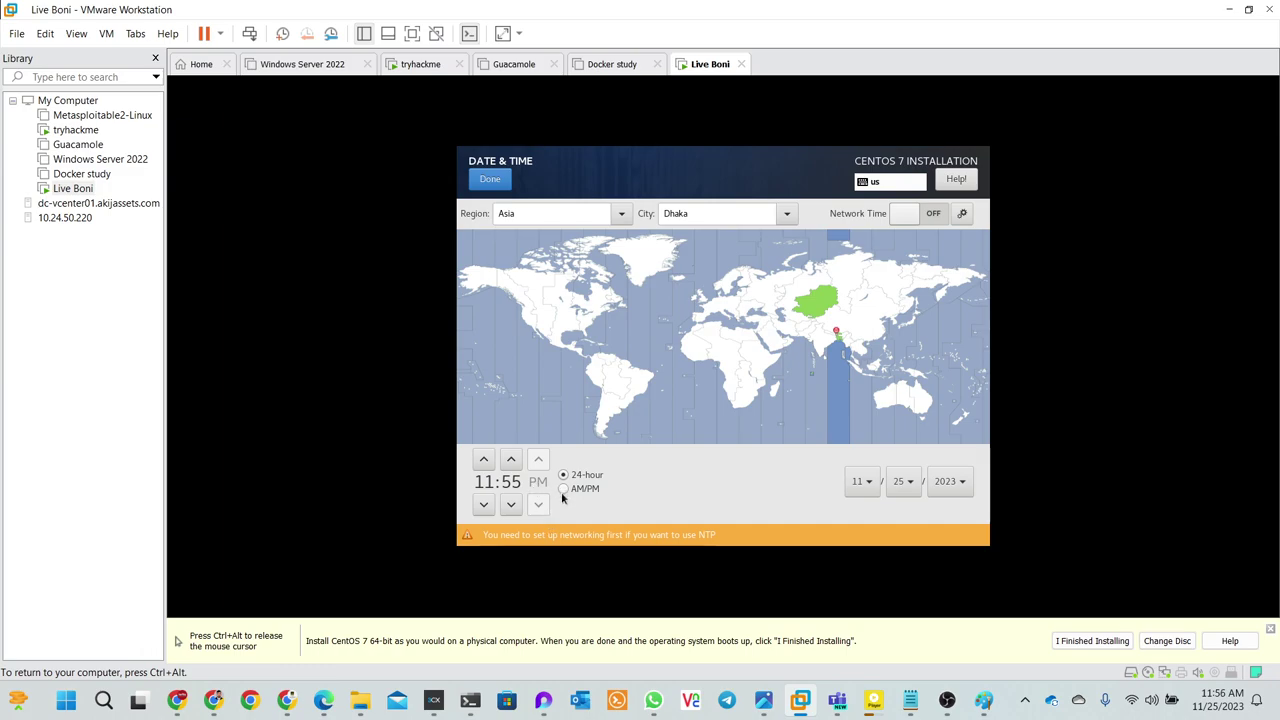
{"action": "left_click", "coordinate": [563, 490]}
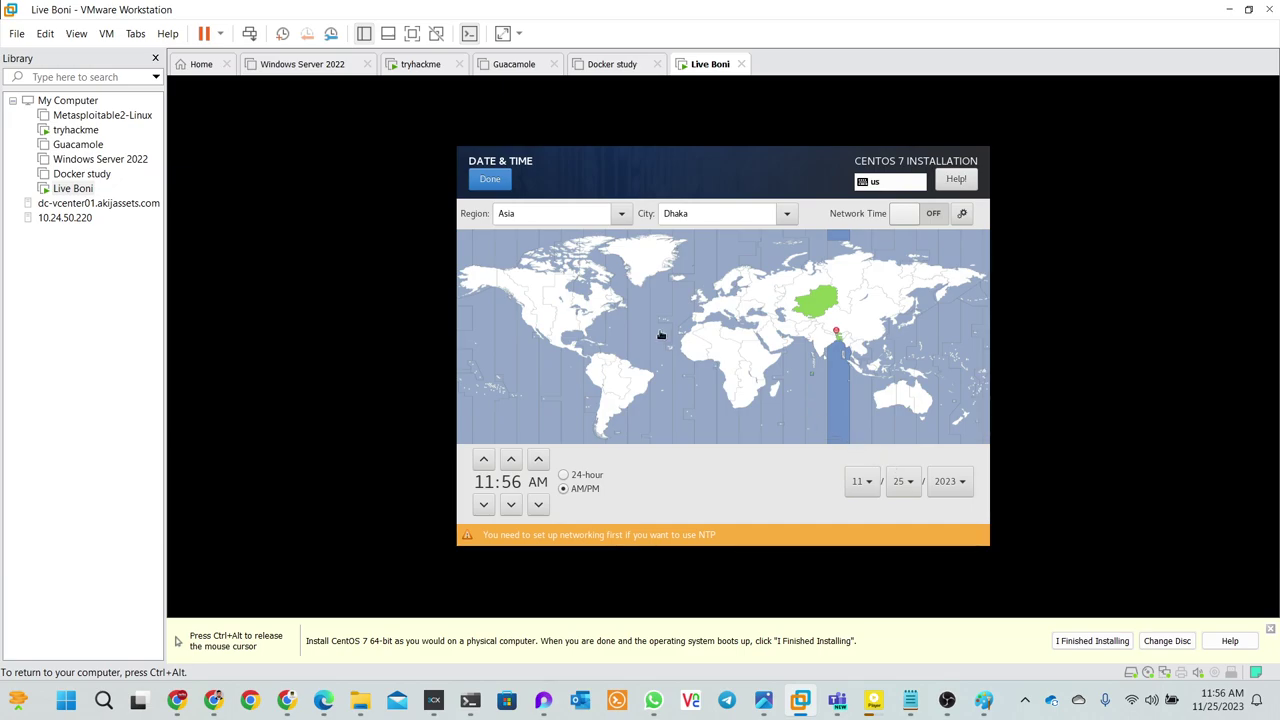
{"action": "left_click", "coordinate": [490, 180]}
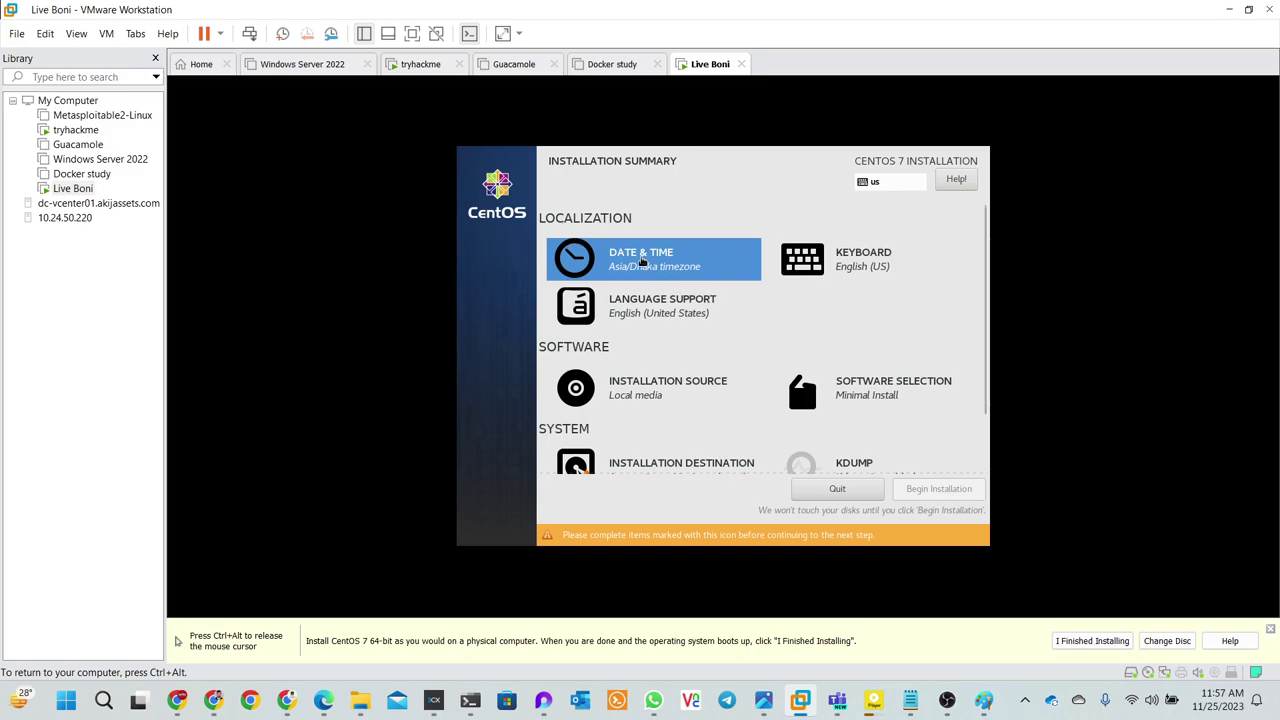
- Accept the default Language Support and local-media Installation Source settings
{"action": "left_click", "coordinate": [632, 320]}
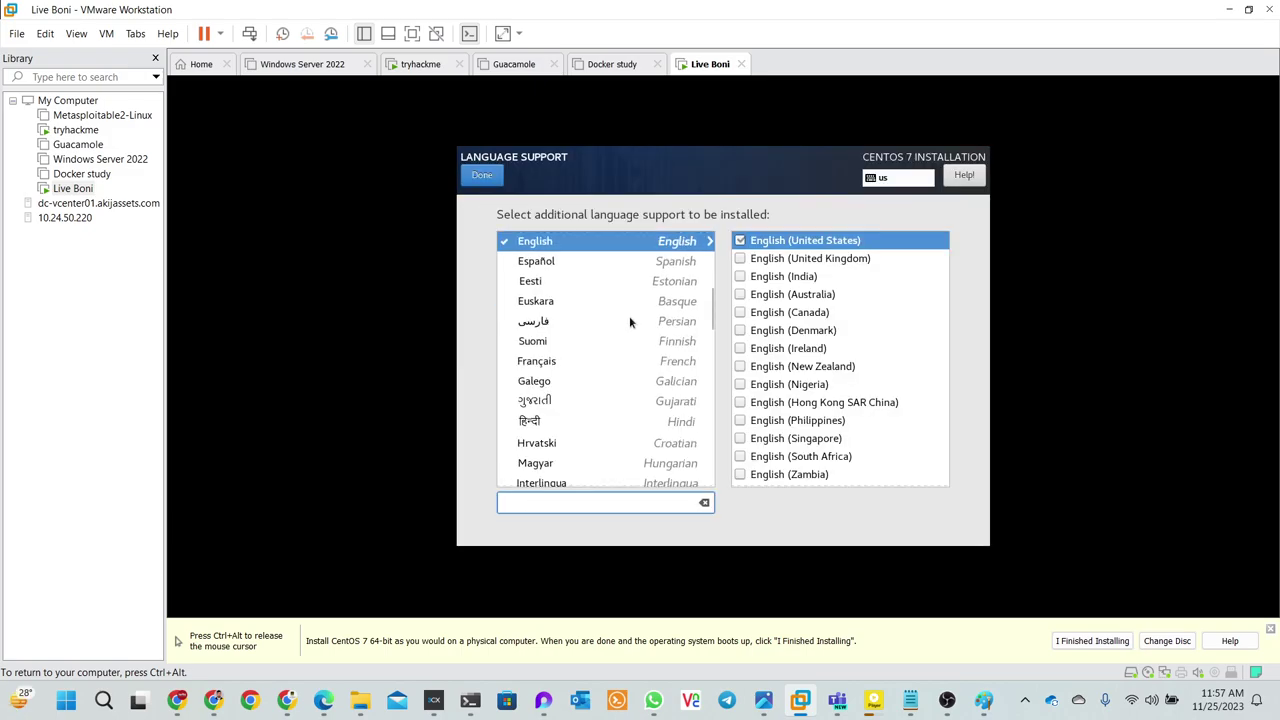
{"action": "left_click", "coordinate": [483, 176]}
{"action": "left_click", "coordinate": [624, 377]}
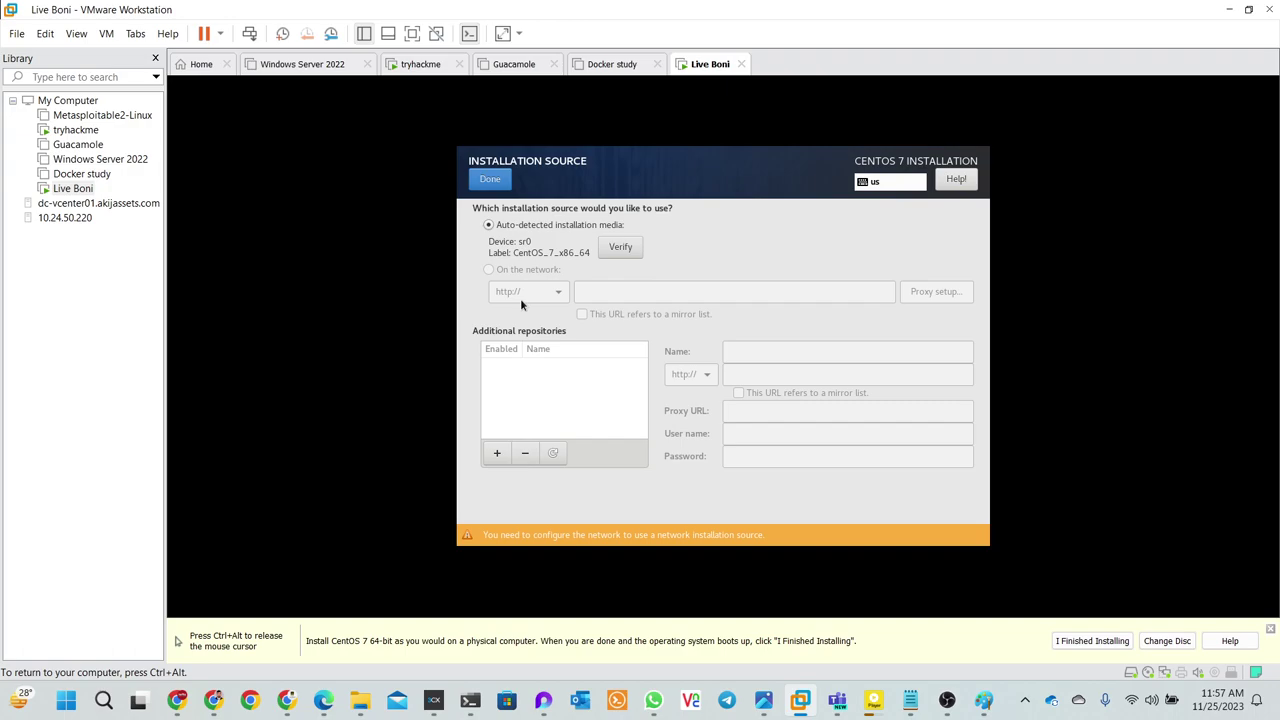
{"action": "left_click", "coordinate": [489, 180]}
- Toggle the 20 GiB sda disk on the Installation Destination page and leave it
{"action": "scroll", "coordinate": [612, 364], "scroll_direction": "down", "scroll_amount": 1}
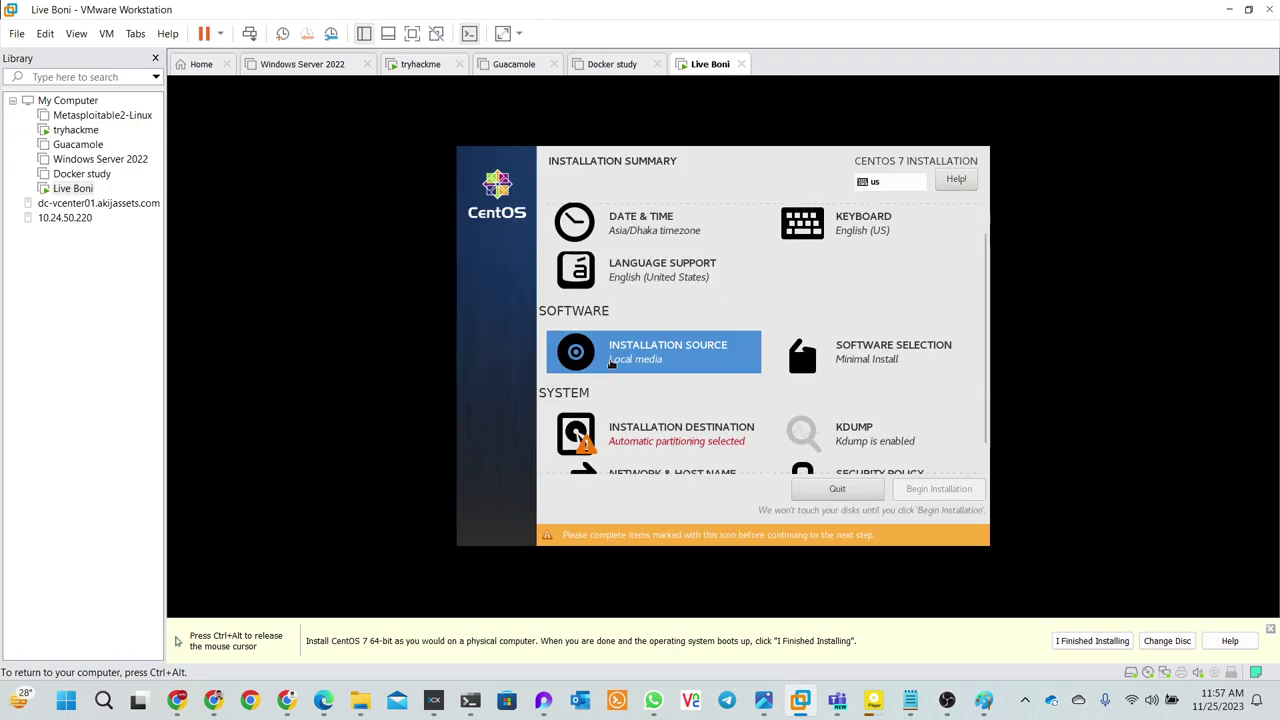
{"action": "left_click", "coordinate": [641, 424]}
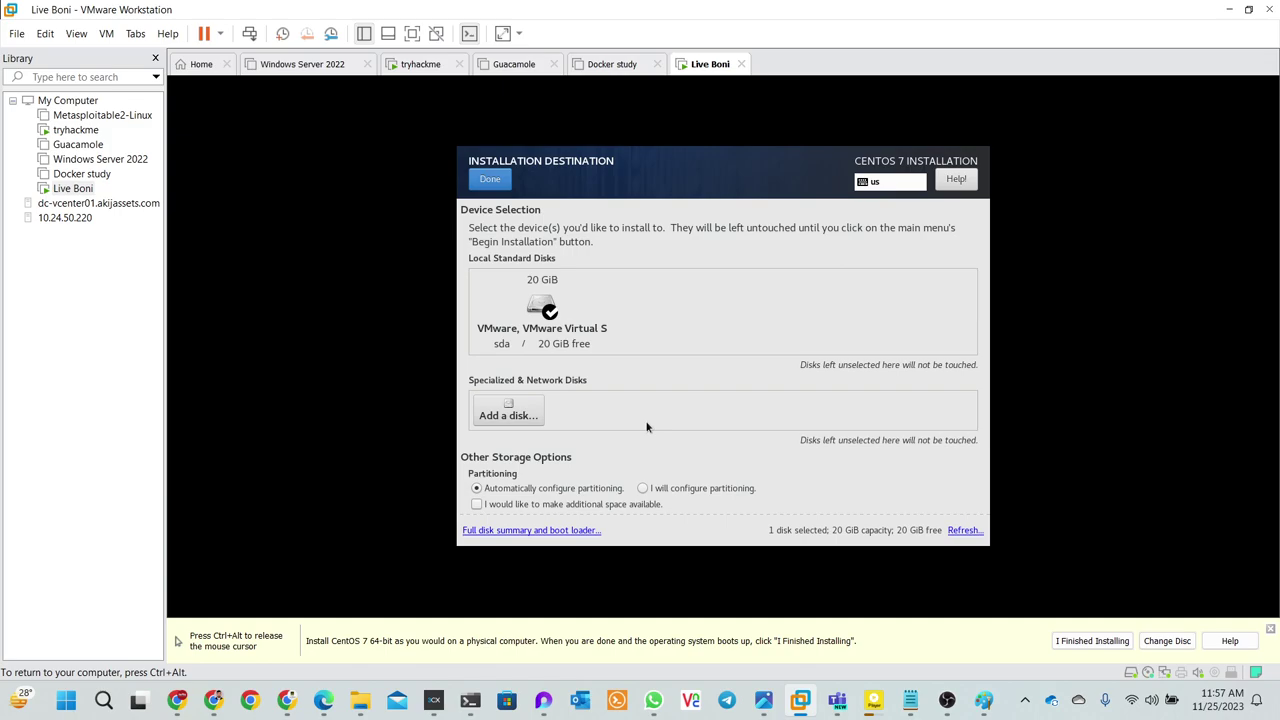
{"action": "left_click", "coordinate": [560, 317]}
{"action": "left_click", "coordinate": [484, 179]}
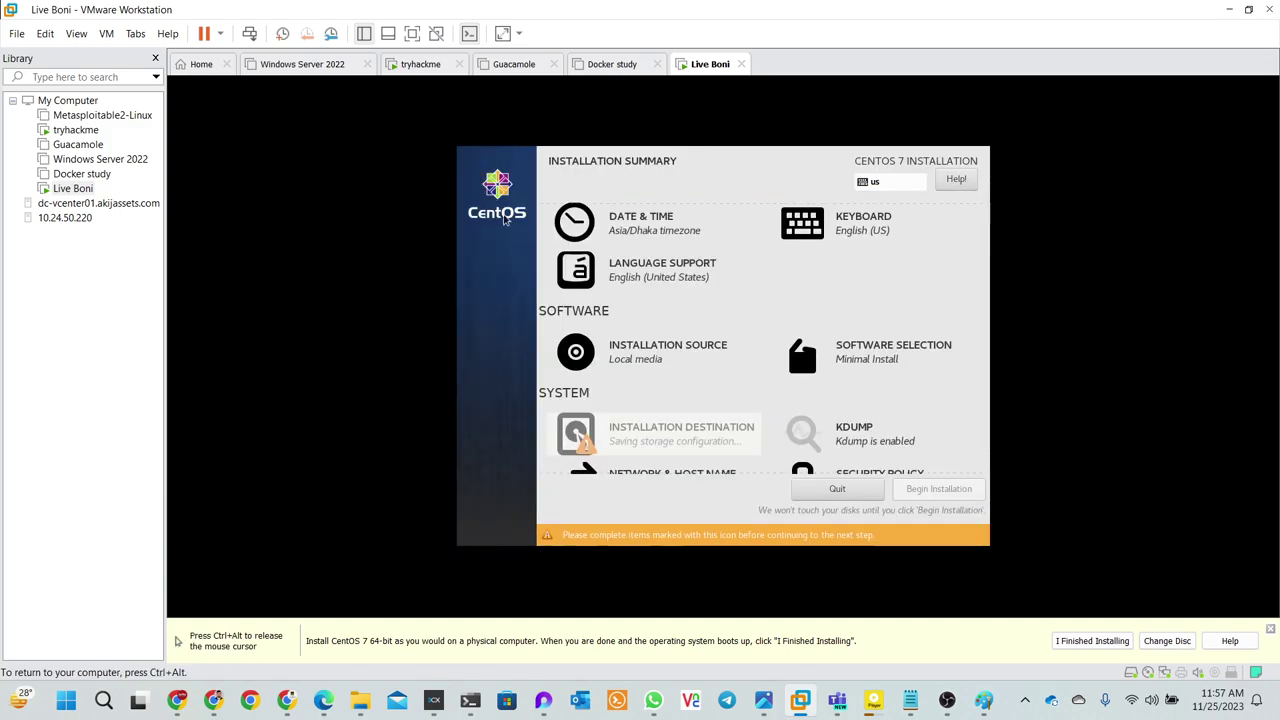
- Confirm ens33 IPv4 stays Automatic (DHCP), then switch the ens33 Ethernet connection on
{"action": "left_click", "coordinate": [660, 470]}
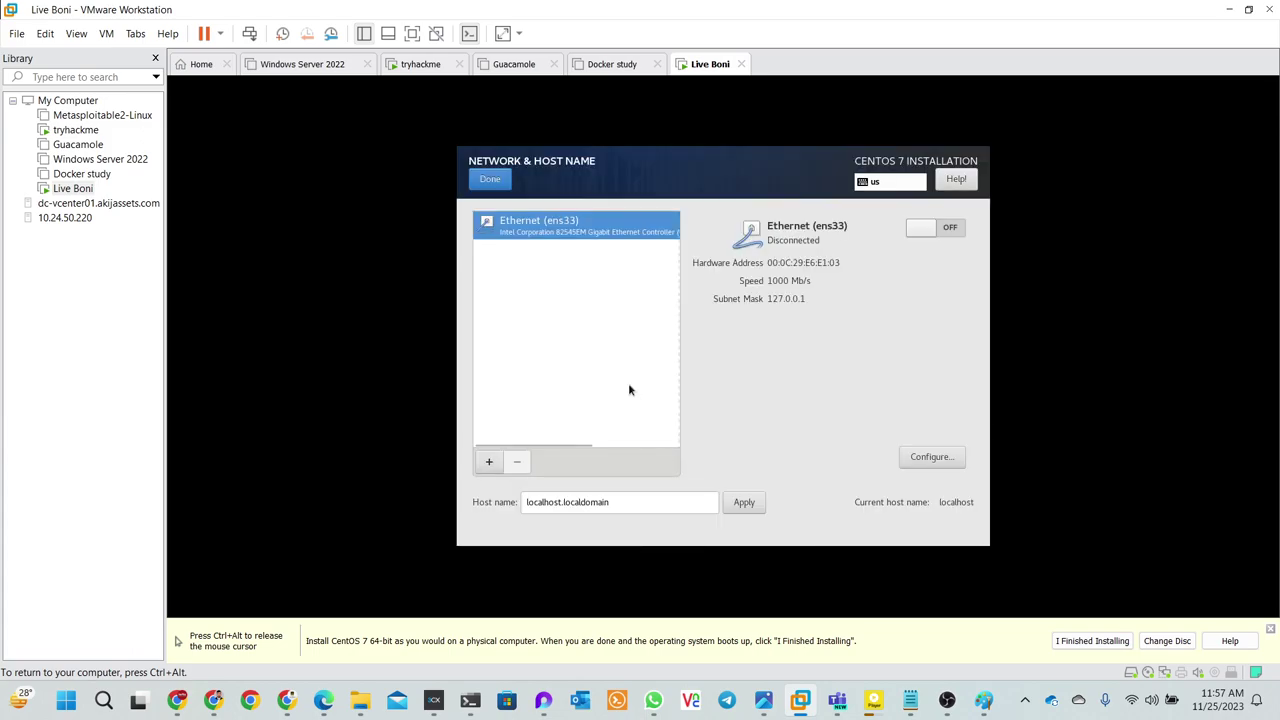
{"action": "left_click", "coordinate": [922, 457]}
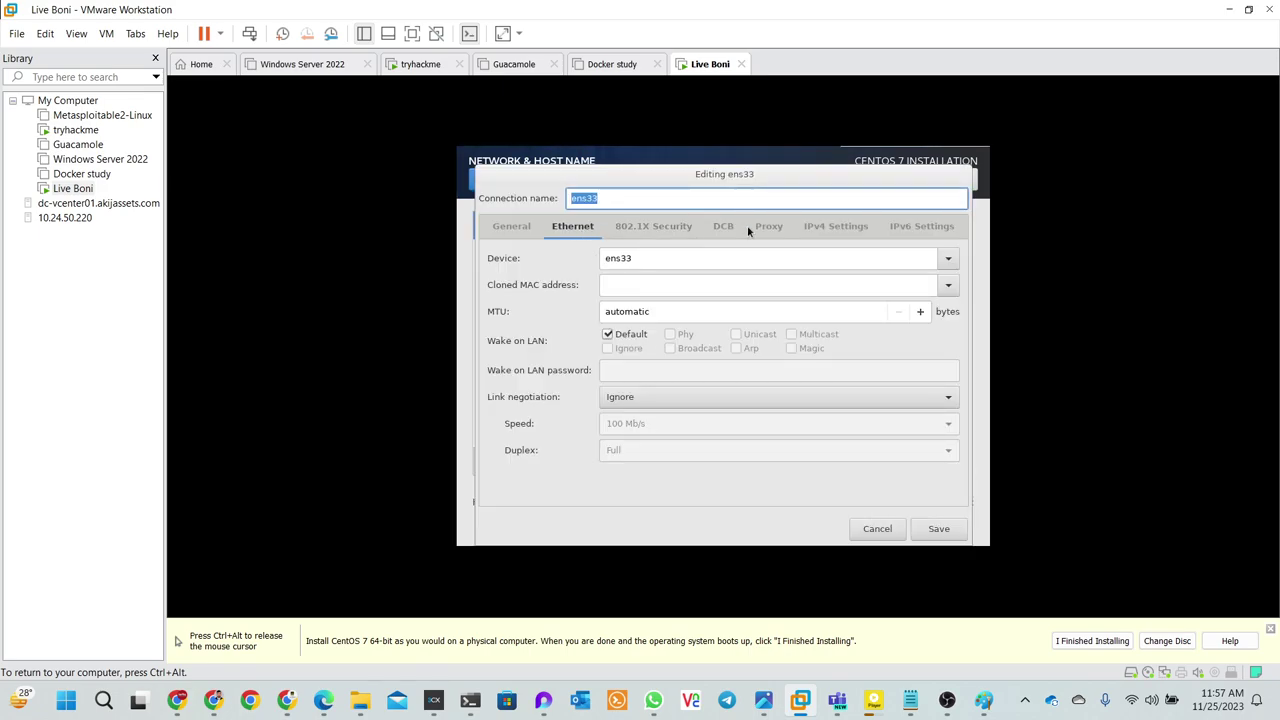
{"action": "left_click", "coordinate": [843, 228]}
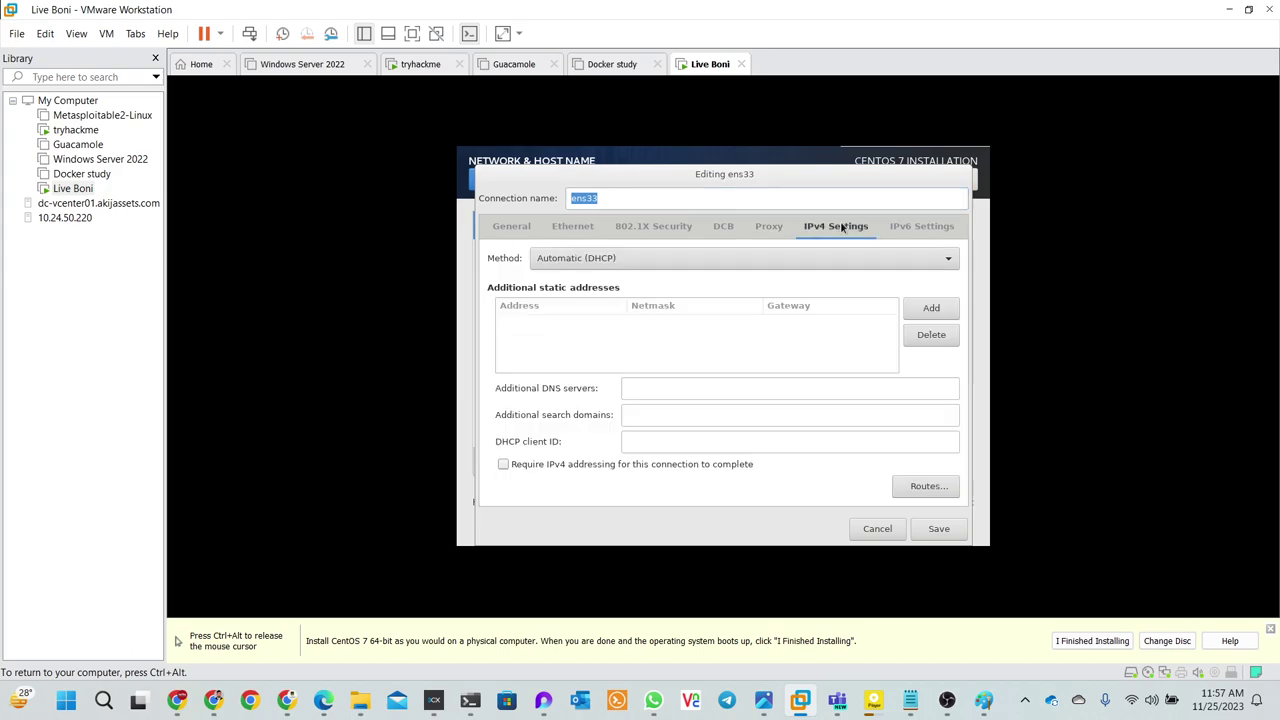
{"action": "left_click", "coordinate": [785, 253]}
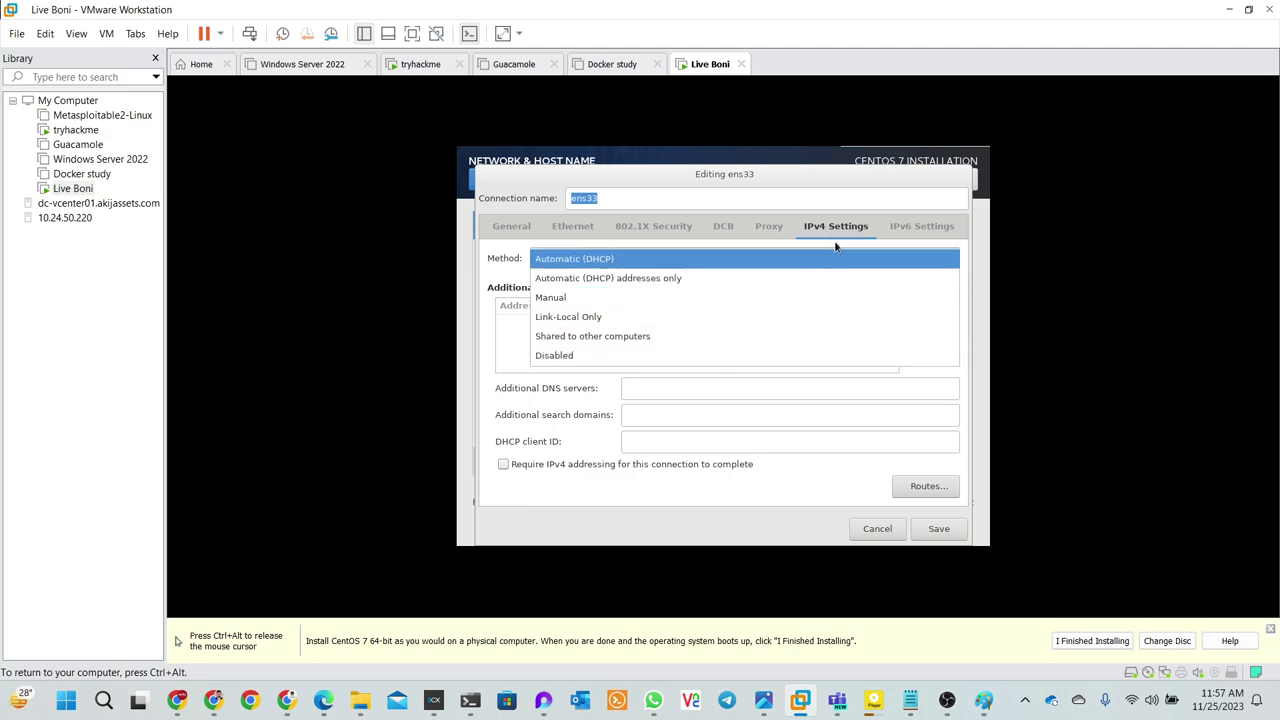
{"action": "left_click", "coordinate": [557, 227]}
{"action": "left_click", "coordinate": [862, 528]}
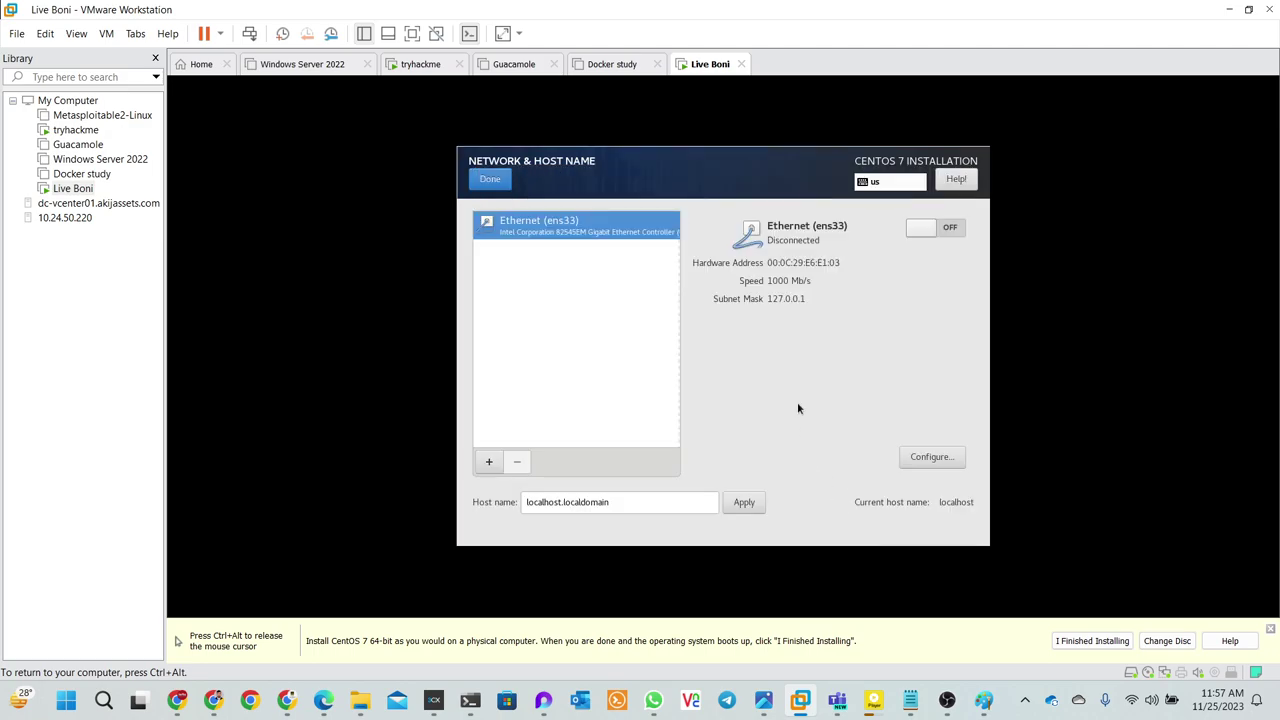
{"action": "left_click", "coordinate": [930, 229]}
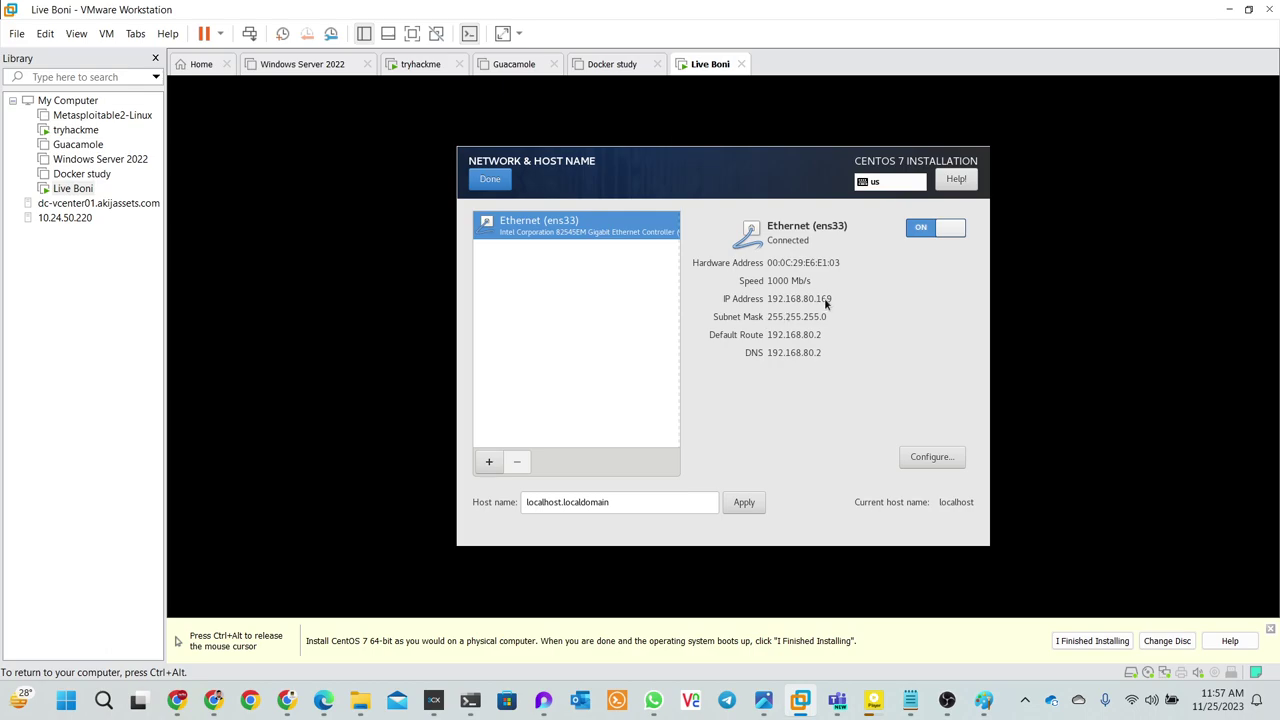
{"action": "left_click", "coordinate": [483, 179]}
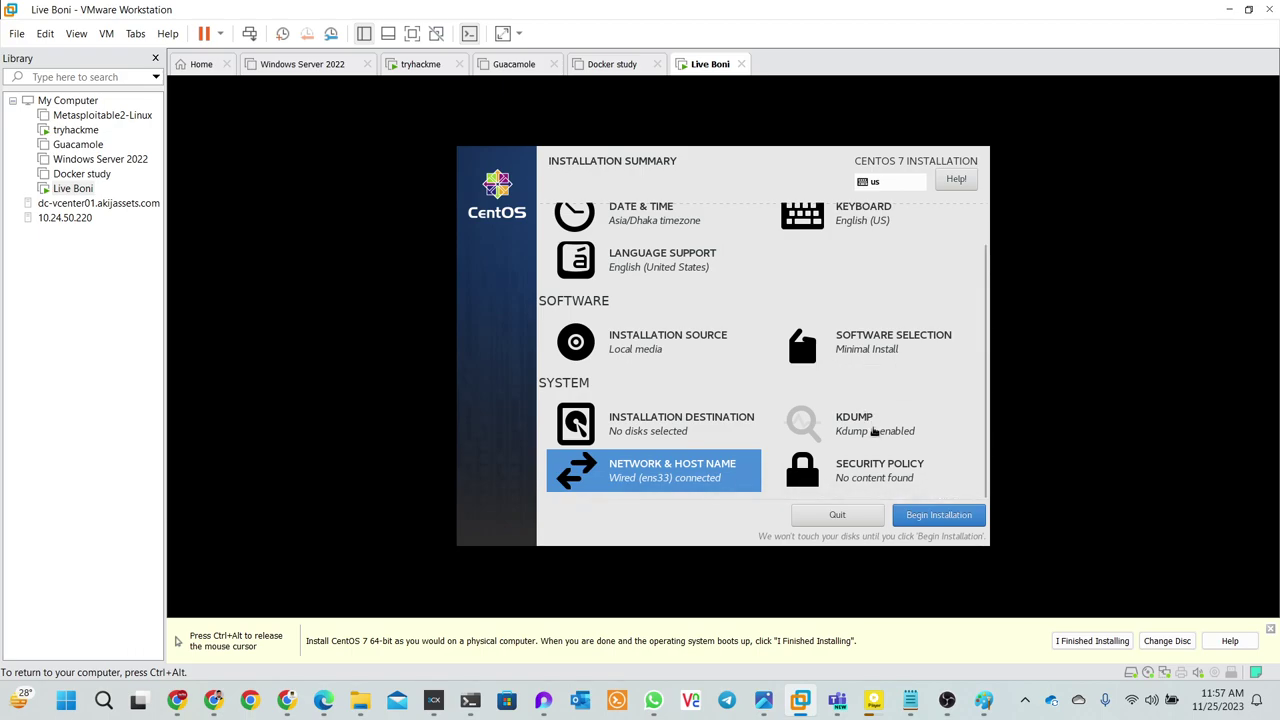
- Leave the Security Policy unchanged and begin the CentOS 7 installation
{"action": "left_click", "coordinate": [855, 480]}
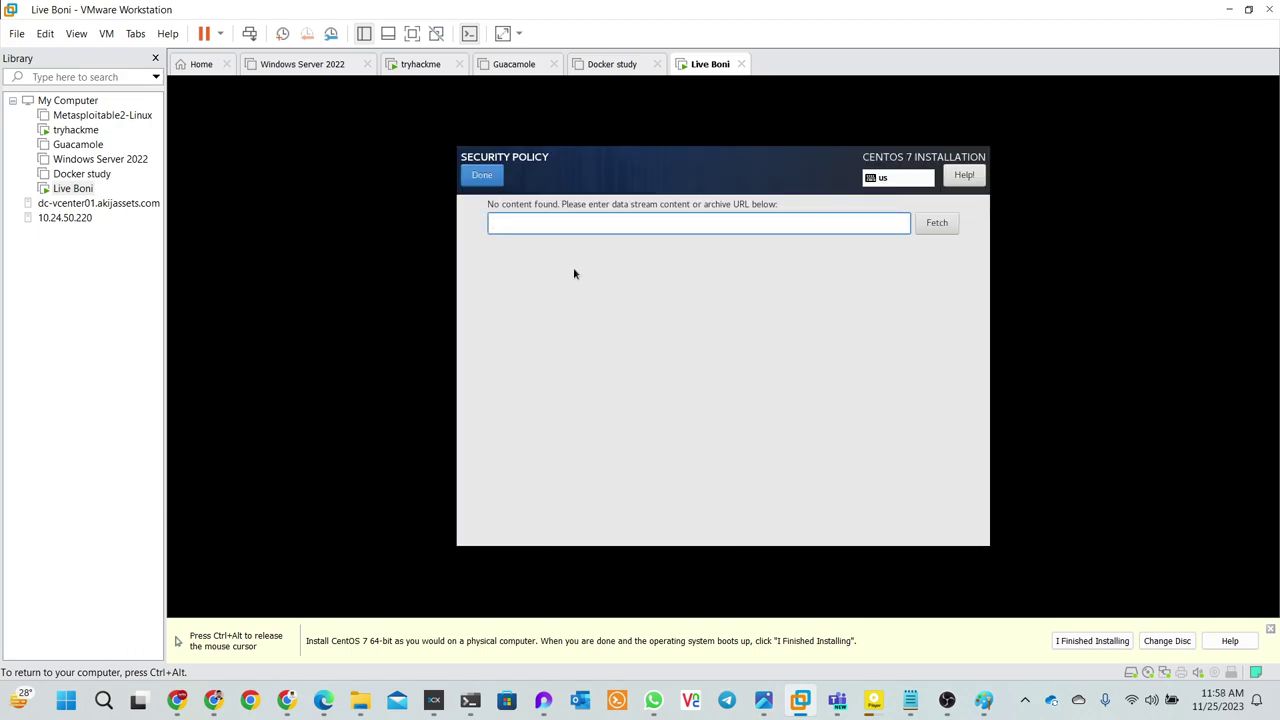
{"action": "left_click", "coordinate": [489, 178]}
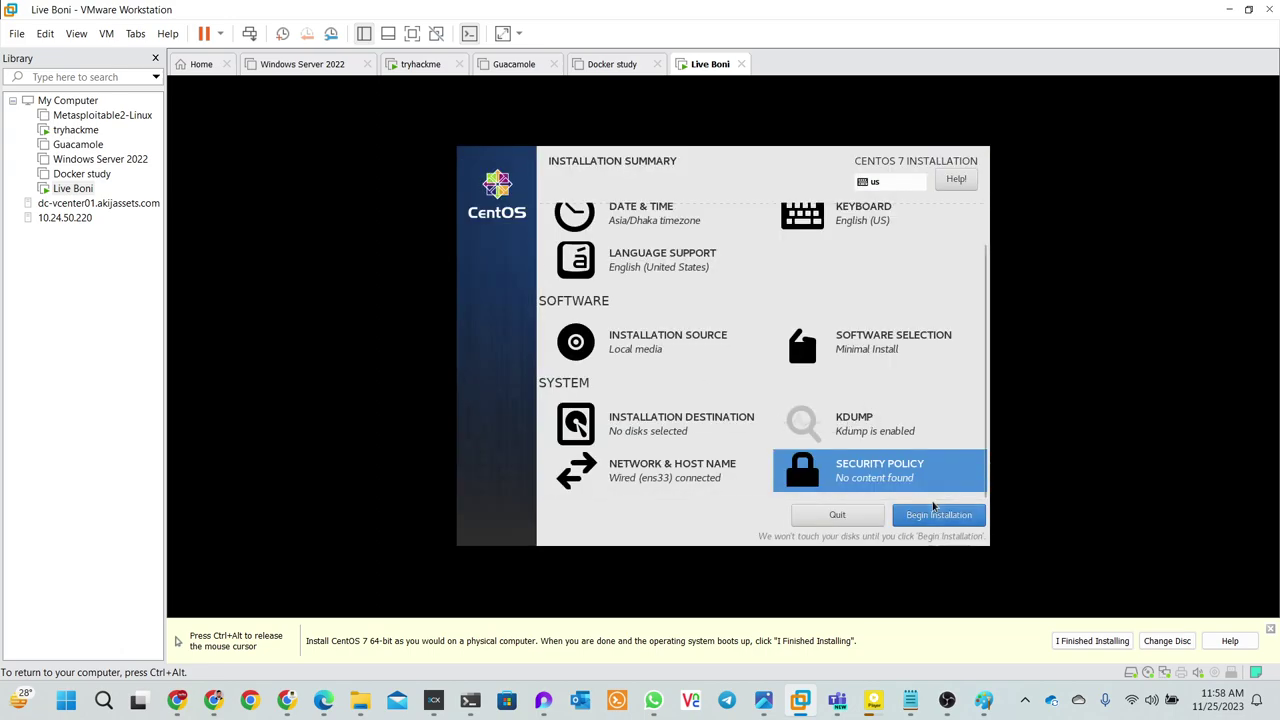
{"action": "left_click", "coordinate": [933, 520]}
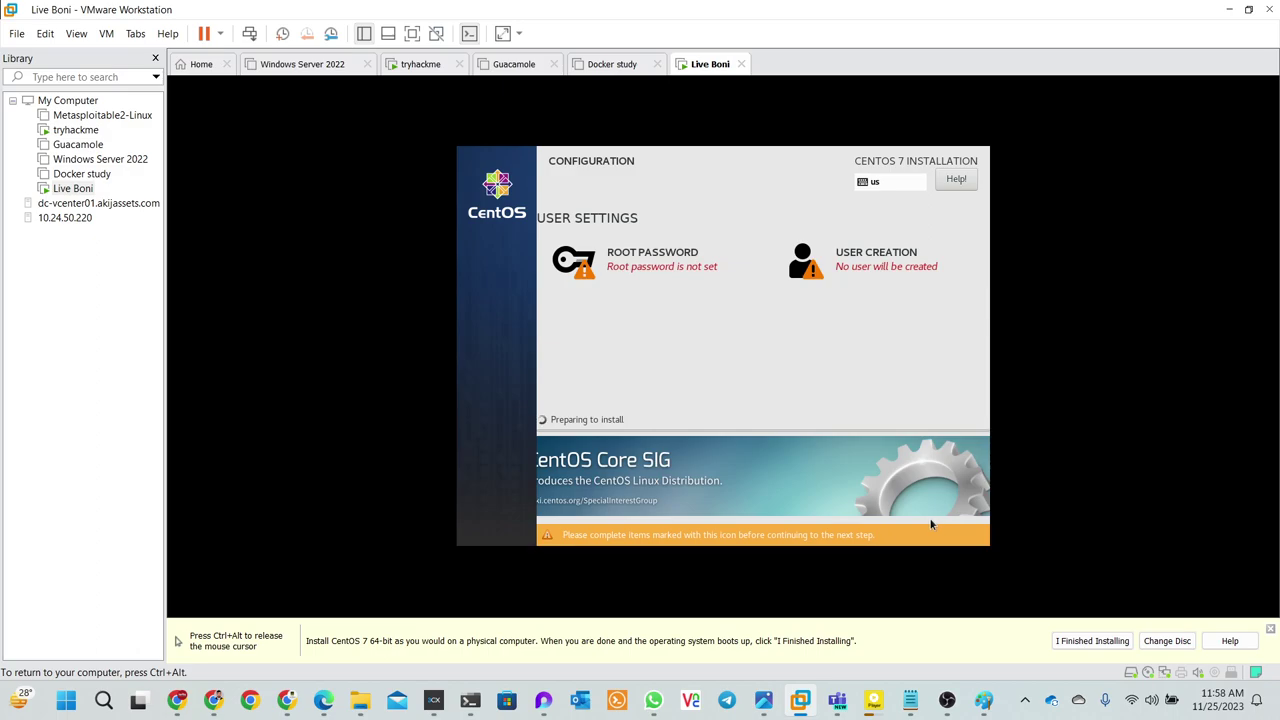
- Enter and confirm the root password, accepting it despite the weak-password warning
{"action": "left_click", "coordinate": [664, 282]}
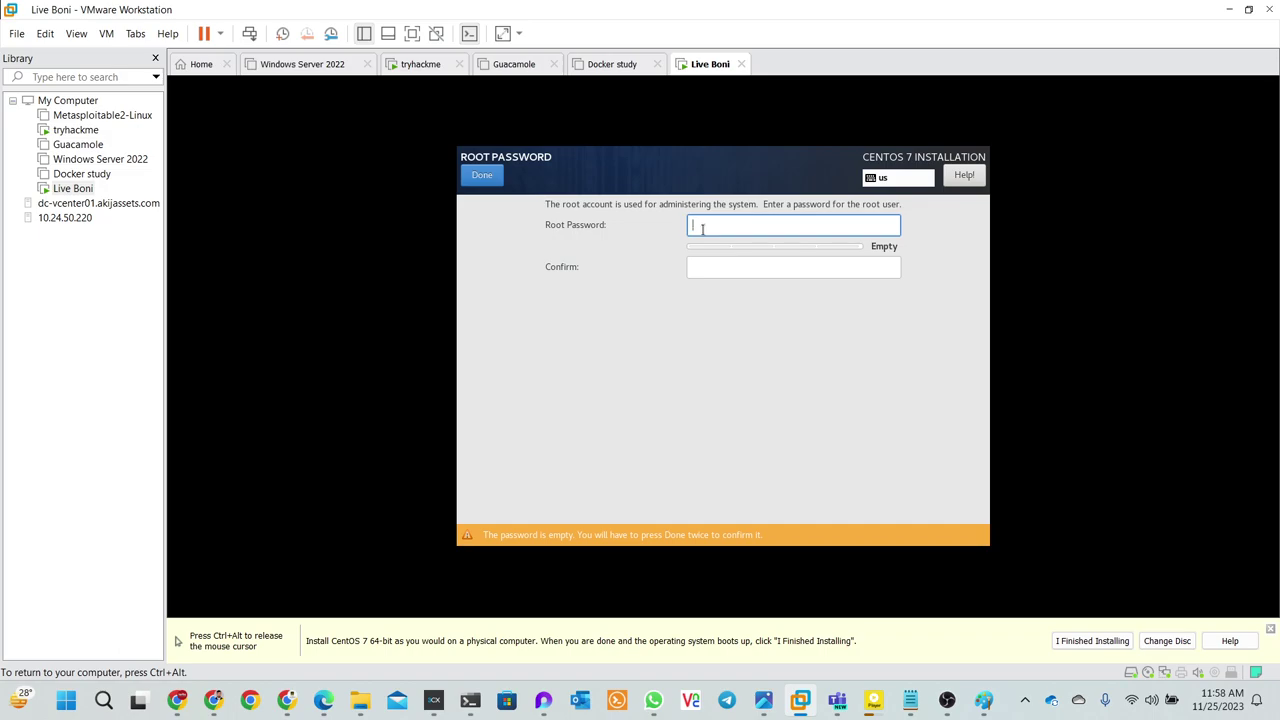
{"action": "type", "text": "1"}
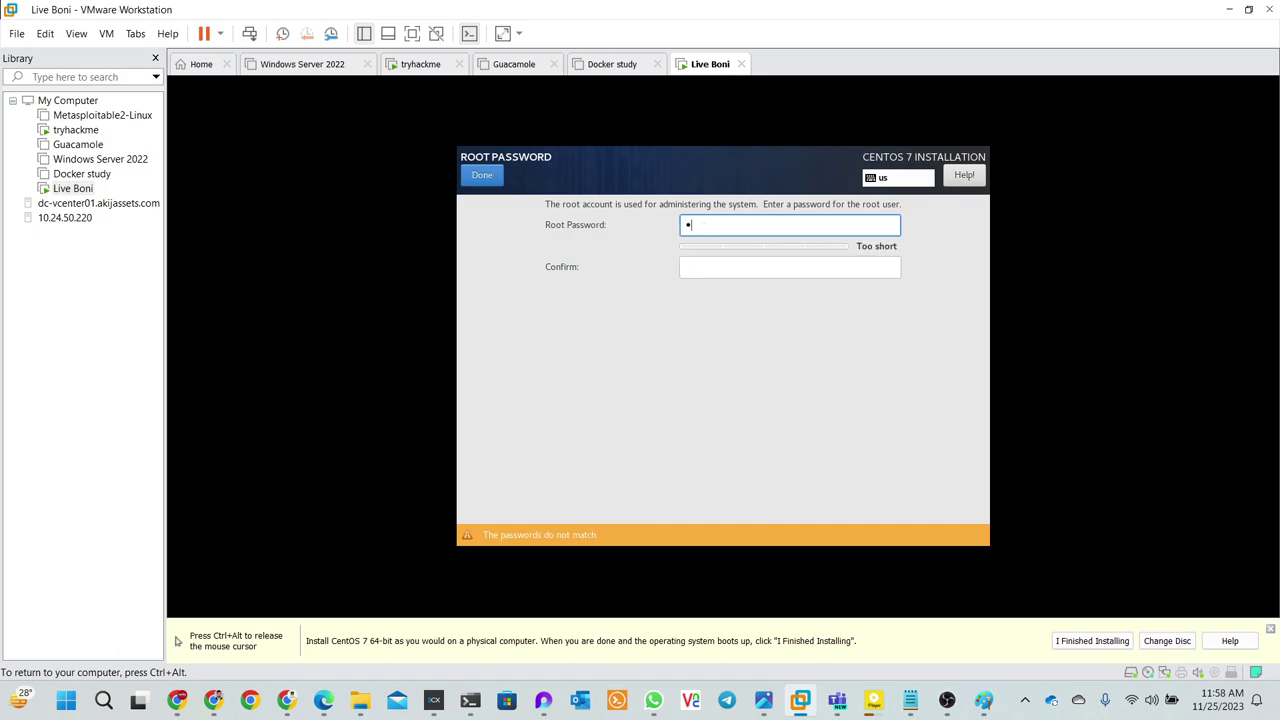
{"action": "type", "text": "23456"}
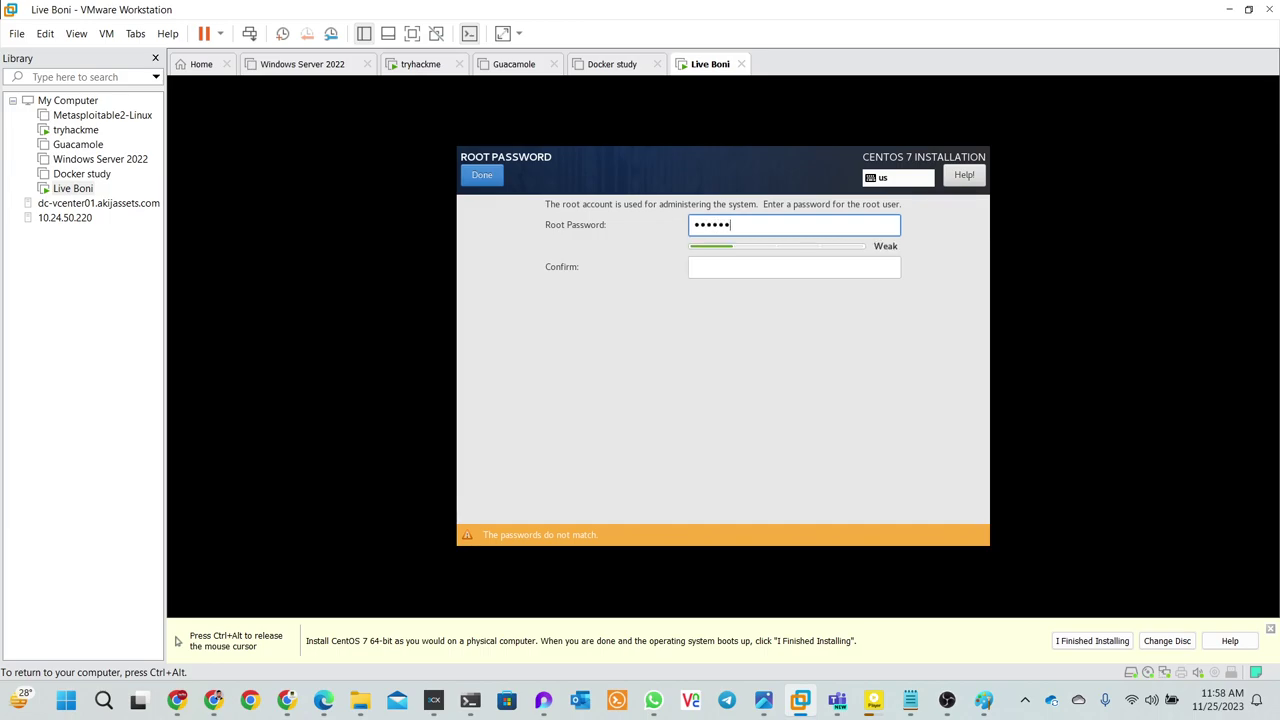
{"action": "type", "text": "7"}
{"action": "left_click", "coordinate": [728, 266]}
{"action": "type", "text": "1"}
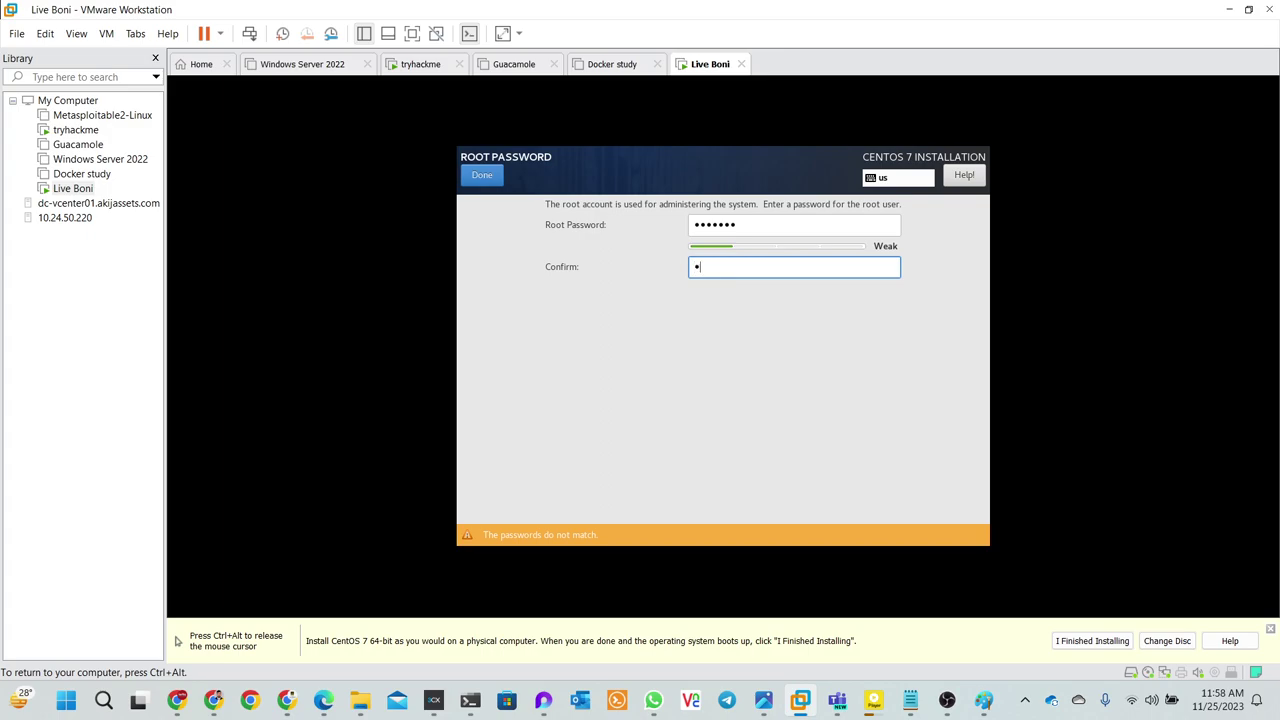
{"action": "type", "text": "234567"}
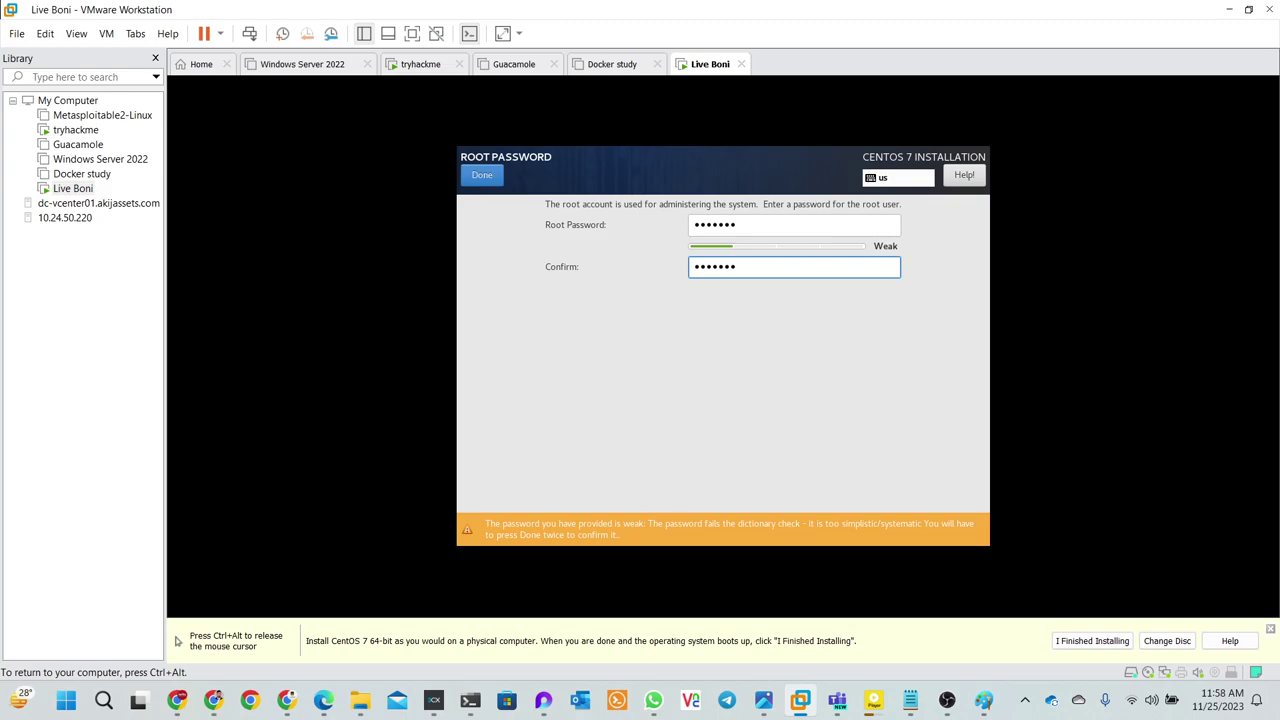
{"action": "left_click", "coordinate": [484, 175]}
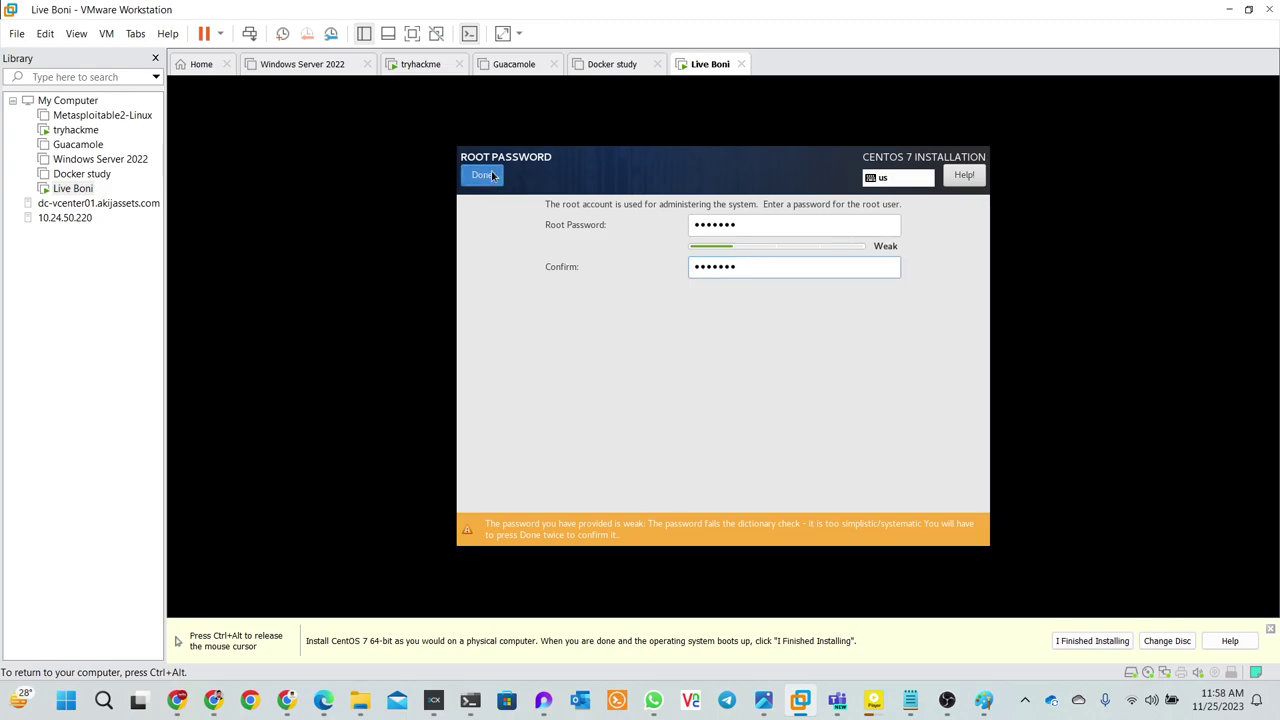
{"action": "left_click", "coordinate": [485, 176]}
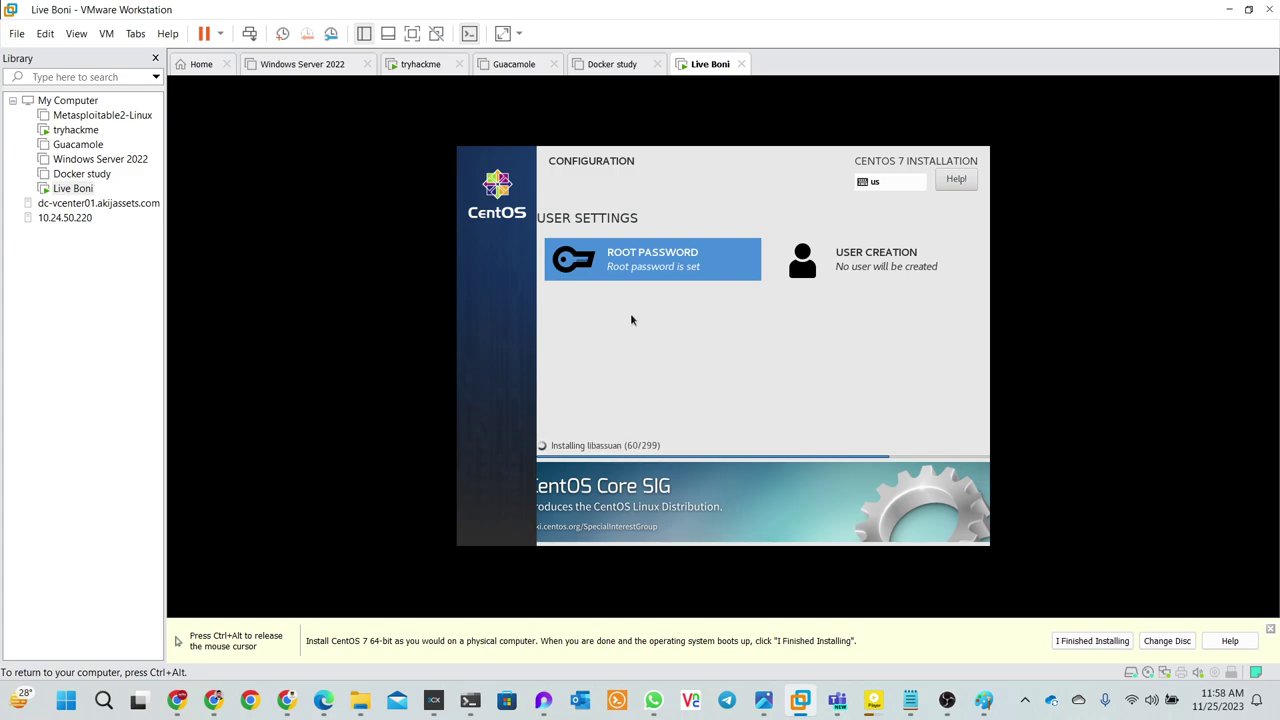
- Release mouse and keyboard from the VM with Ctrl+Alt while packages keep installing
{"action": "key", "text": "ctrl+alt"}
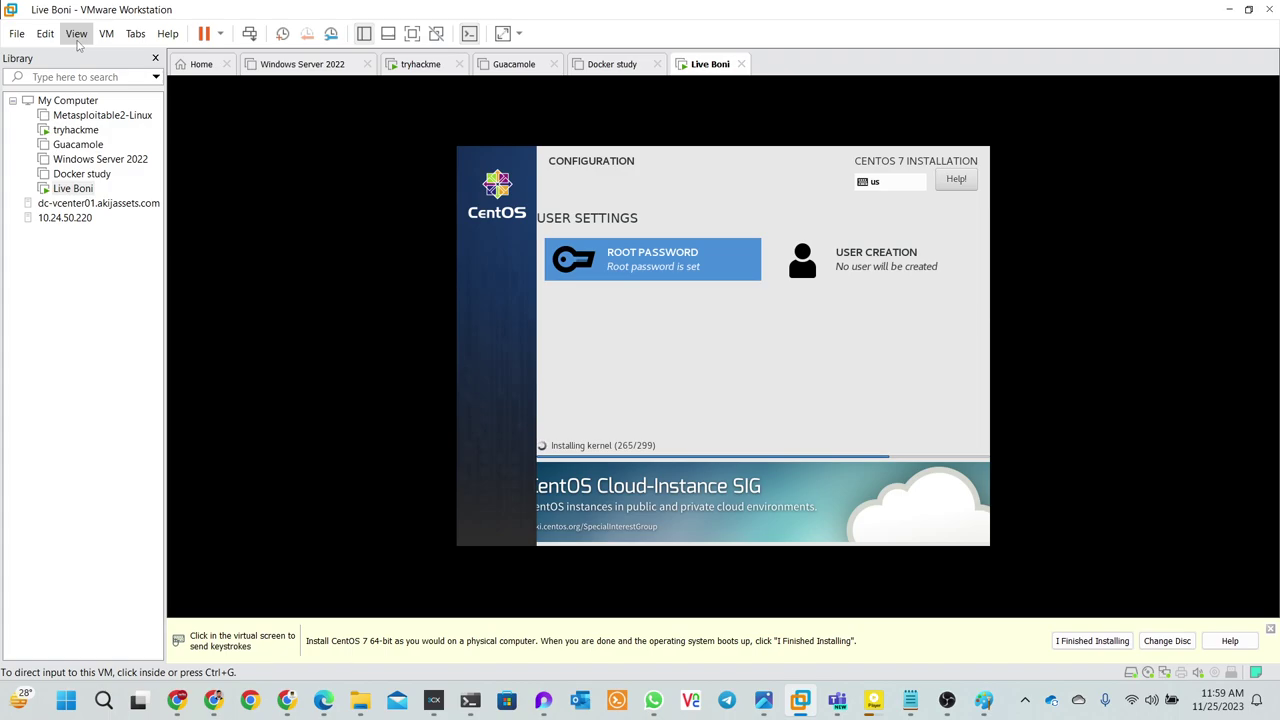
- From the Home page, start Open a Virtual Machine and browse back up to the drive list
{"action": "left_click", "coordinate": [201, 65]}
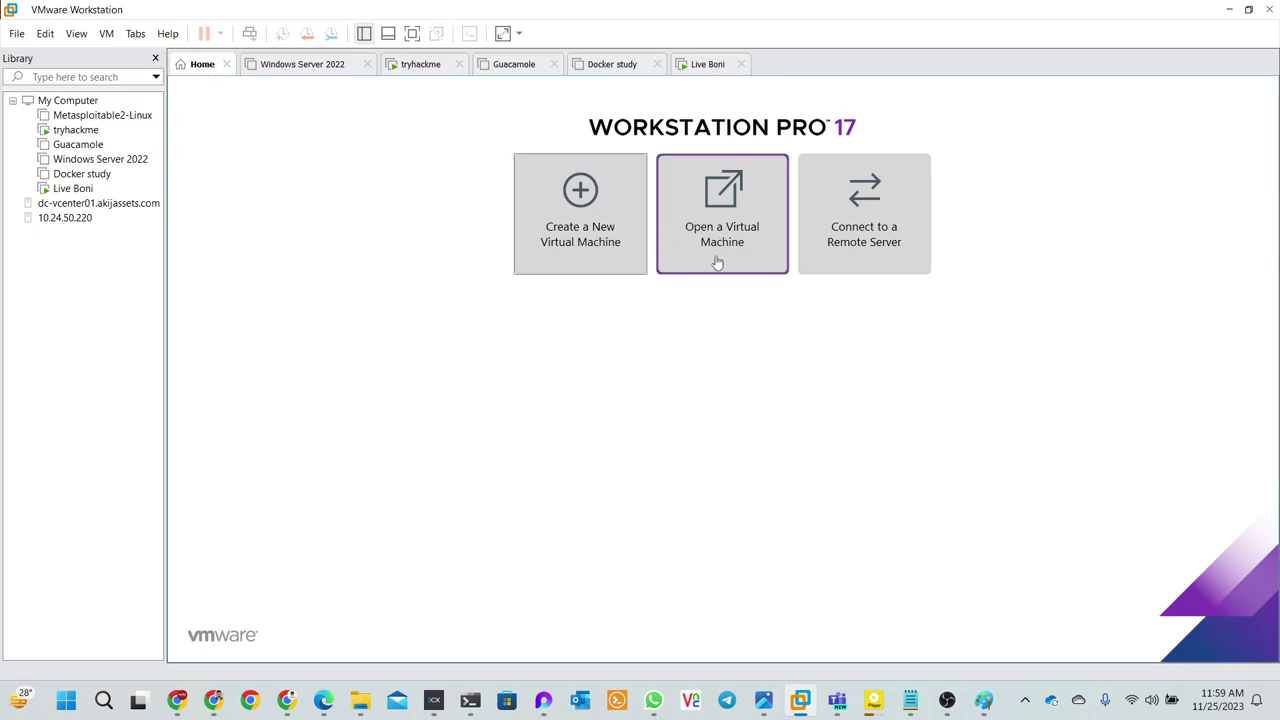
{"action": "left_click", "coordinate": [724, 262]}
{"action": "left_click", "coordinate": [734, 242]}
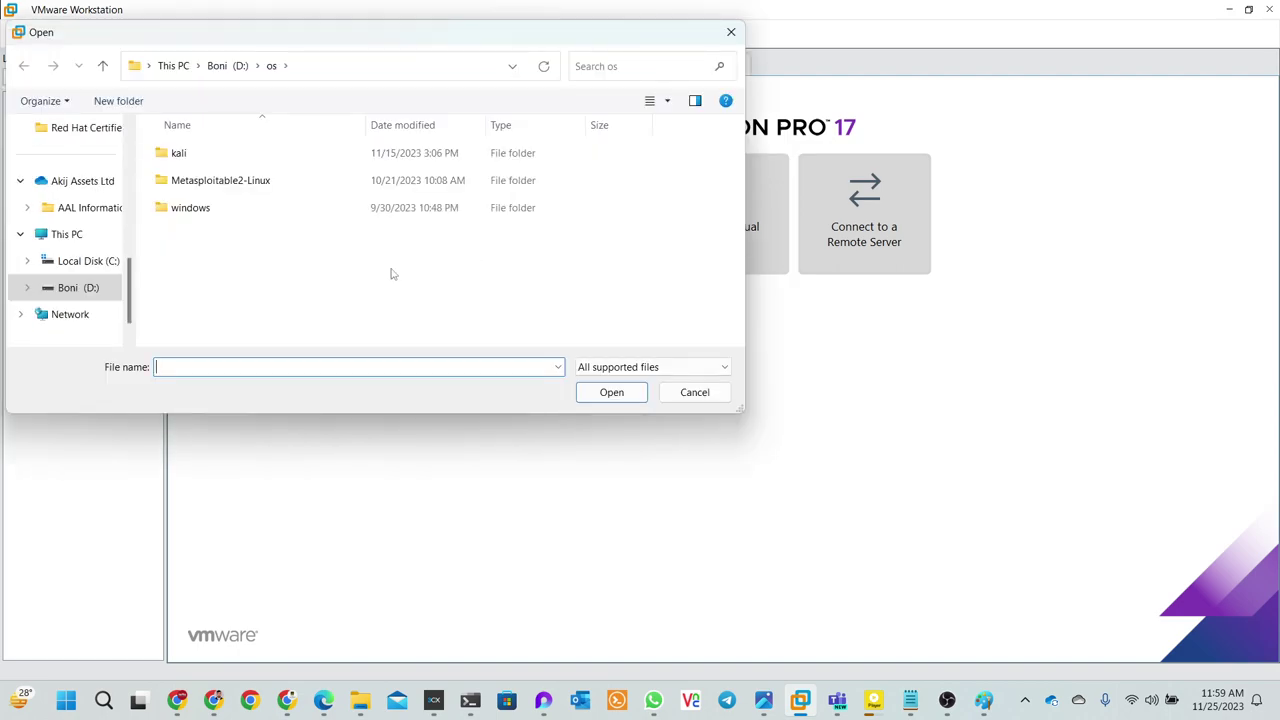
{"action": "double_click", "coordinate": [187, 153]}
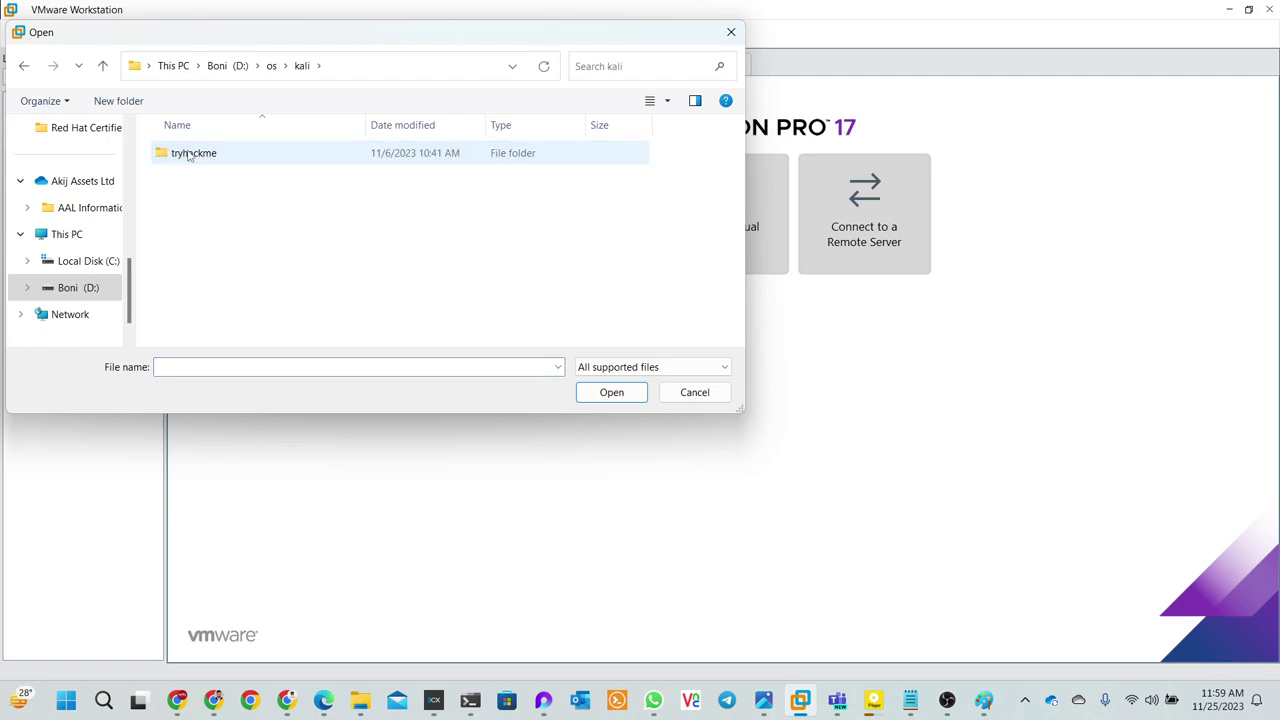
{"action": "double_click", "coordinate": [192, 156]}
{"action": "double_click", "coordinate": [200, 155]}
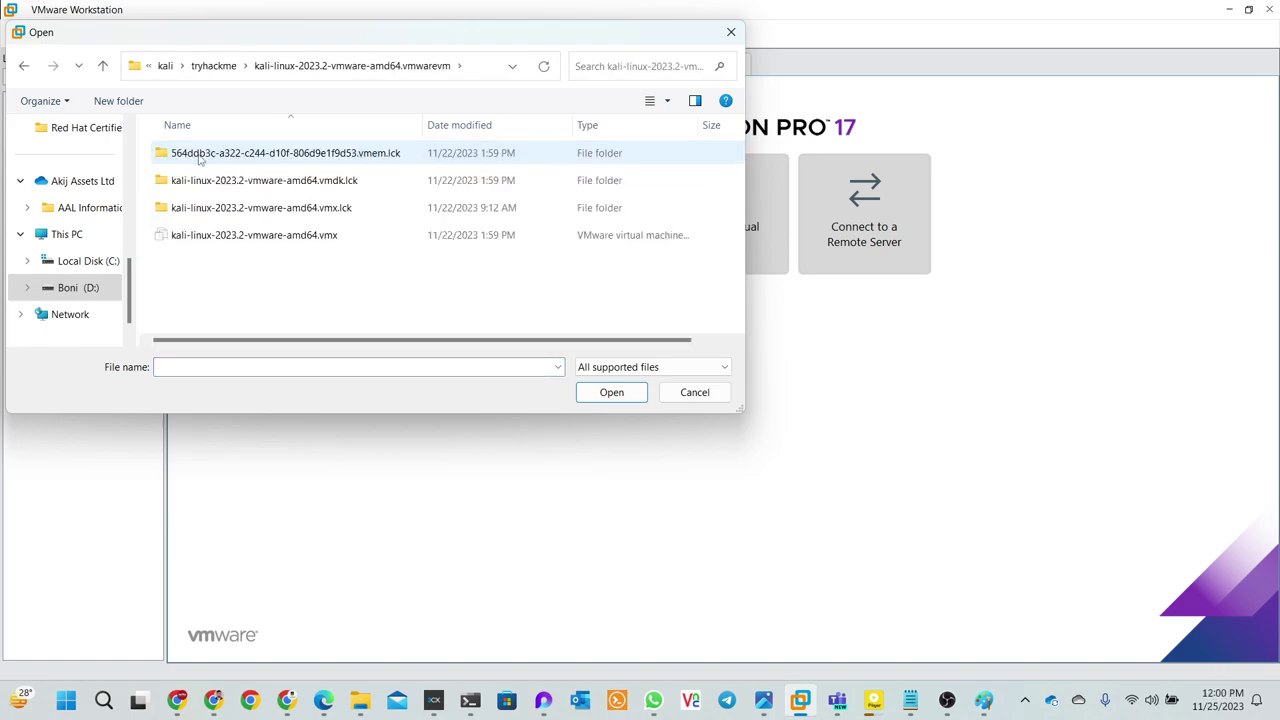
{"action": "double_click", "coordinate": [223, 205]}
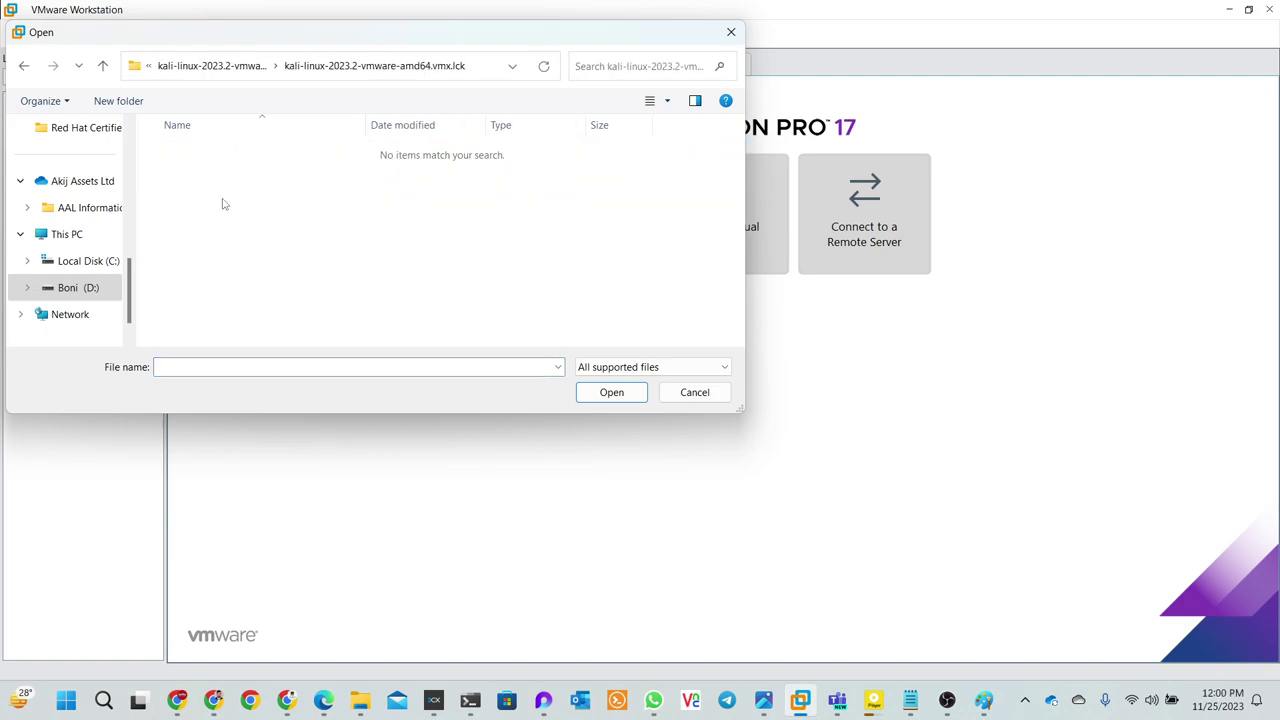
{"action": "left_click", "coordinate": [102, 70]}
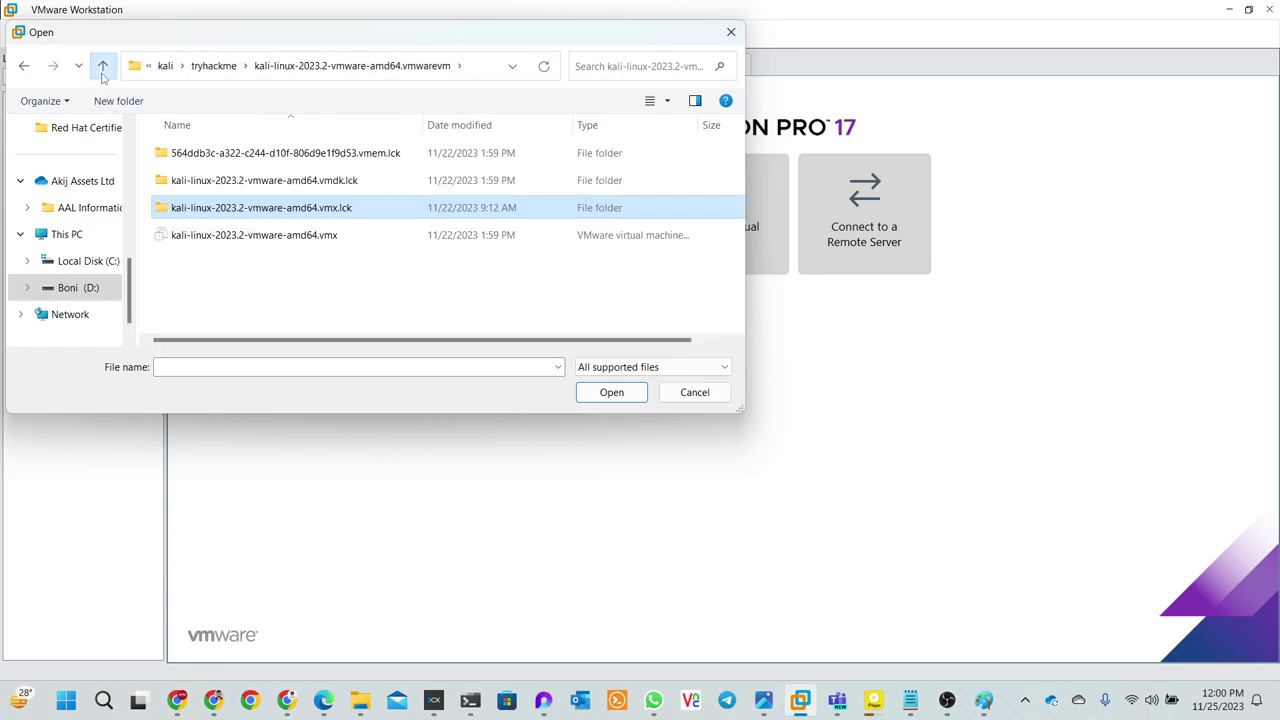
{"action": "left_click", "coordinate": [102, 70]}
{"action": "left_click", "coordinate": [102, 67]}
{"action": "left_click", "coordinate": [102, 67]}
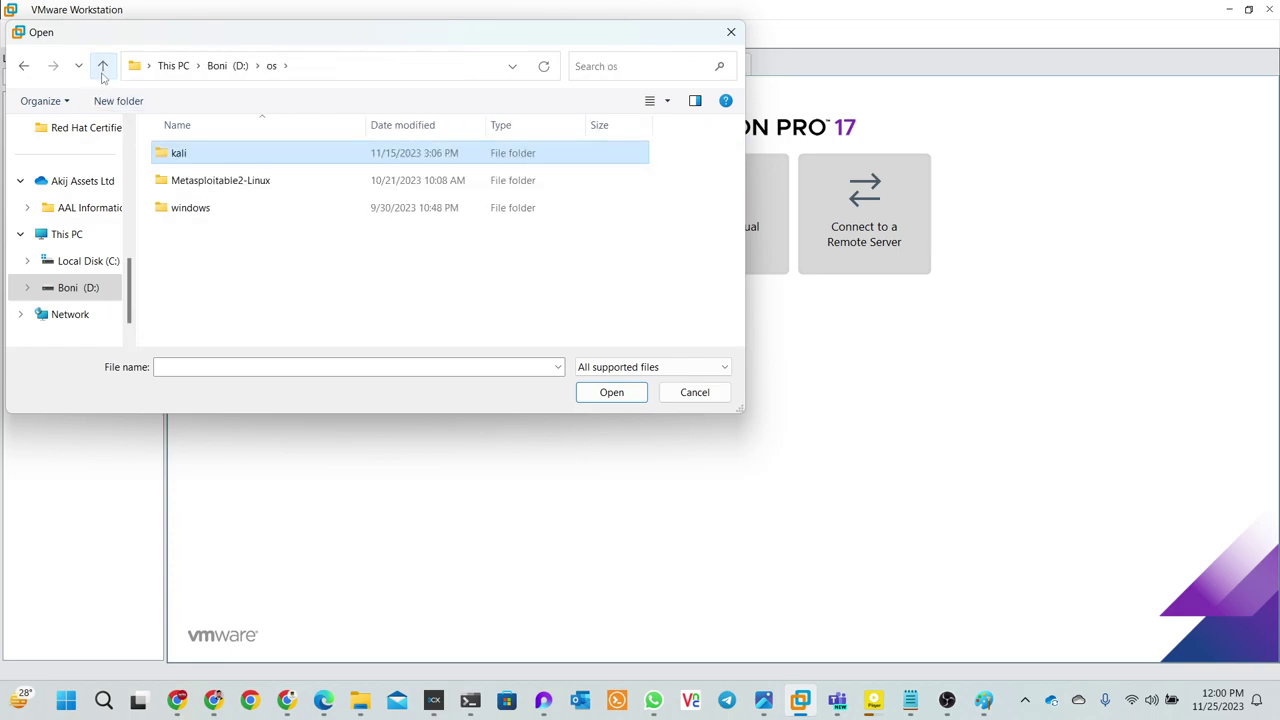
{"action": "left_click", "coordinate": [102, 67]}
{"action": "left_click", "coordinate": [102, 68]}
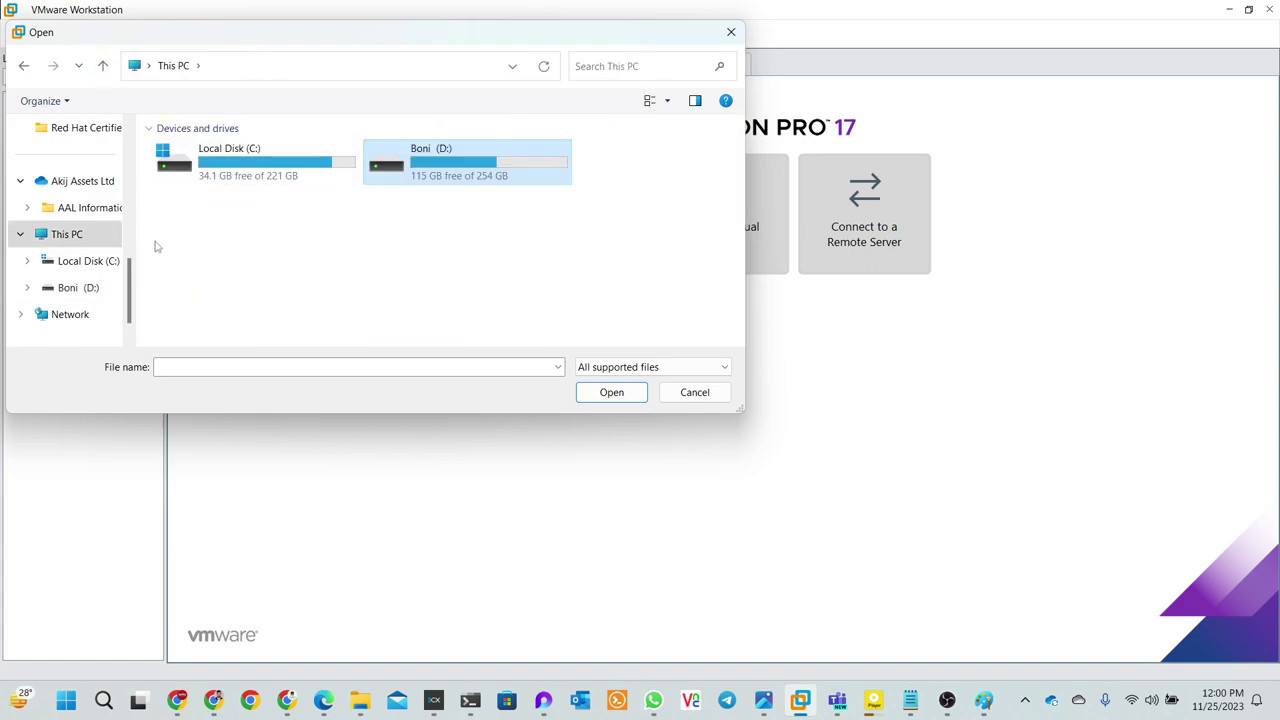
- Navigate to Documents > Virtual Machines > centos tamplate and open Guacamole.ovf
{"action": "scroll", "coordinate": [80, 275], "scroll_direction": "down", "scroll_amount": 1}
{"action": "left_click", "coordinate": [80, 266]}
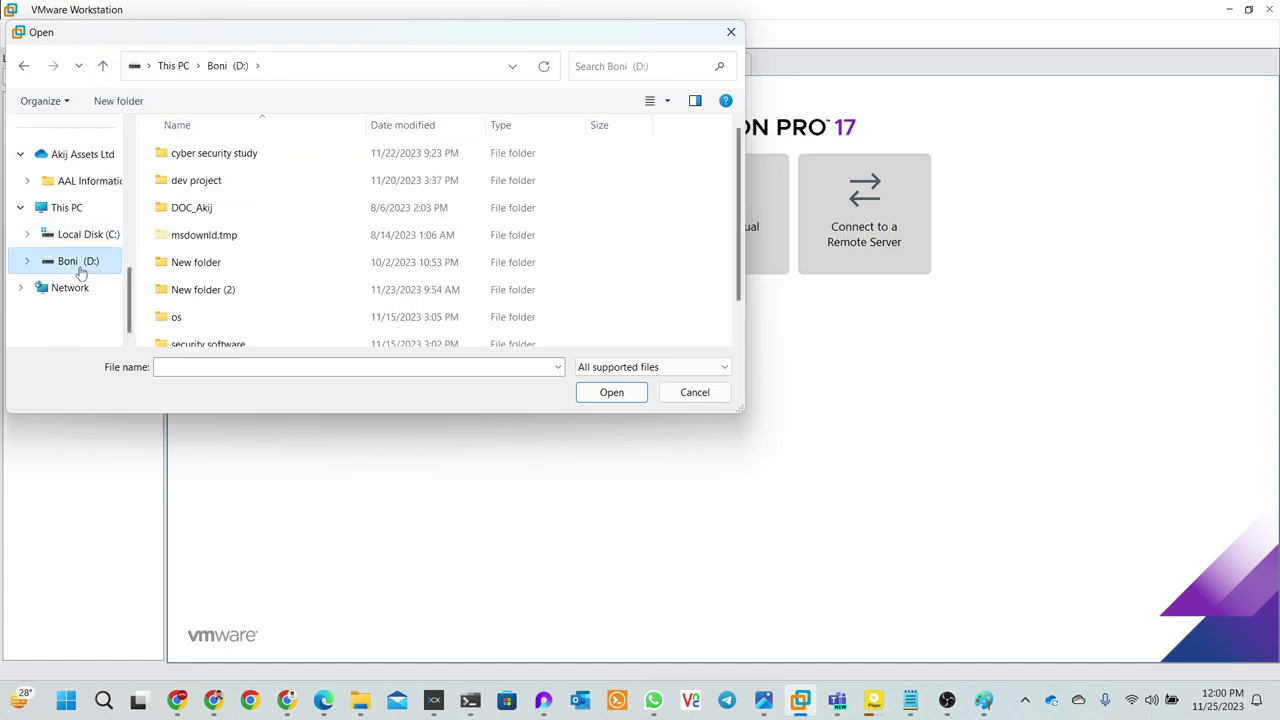
{"action": "scroll", "coordinate": [180, 285], "scroll_direction": "down", "scroll_amount": 1}
{"action": "scroll", "coordinate": [180, 285], "scroll_direction": "up", "scroll_amount": 1}
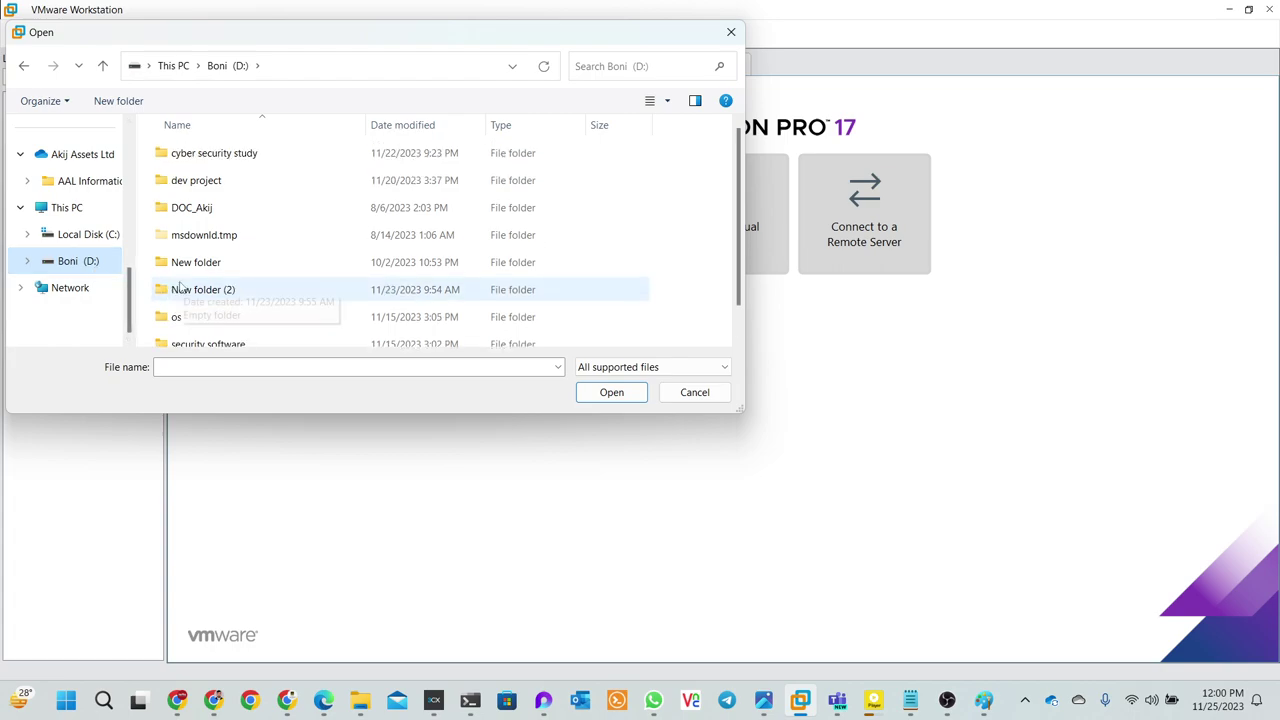
{"action": "left_click", "coordinate": [102, 67]}
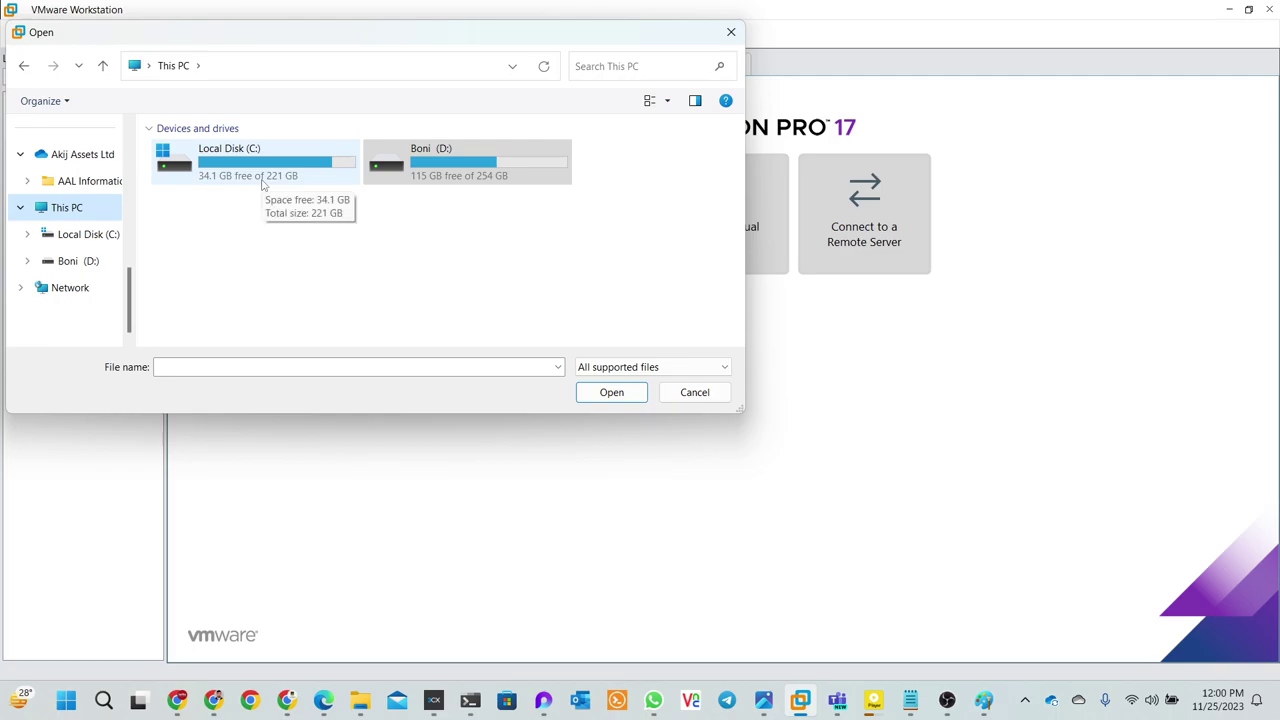
{"action": "left_click", "coordinate": [102, 236]}
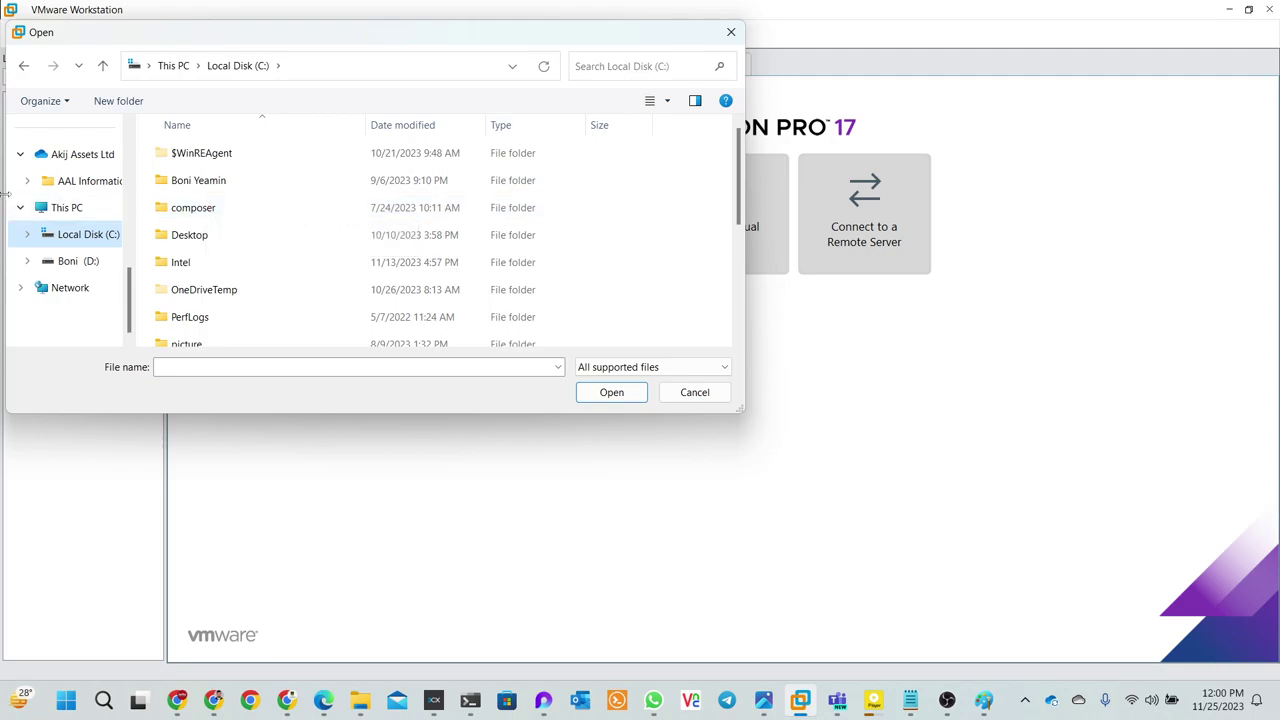
{"action": "scroll", "coordinate": [75, 225], "scroll_direction": "up", "scroll_amount": 1}
{"action": "scroll", "coordinate": [76, 224], "scroll_direction": "up", "scroll_amount": 5}
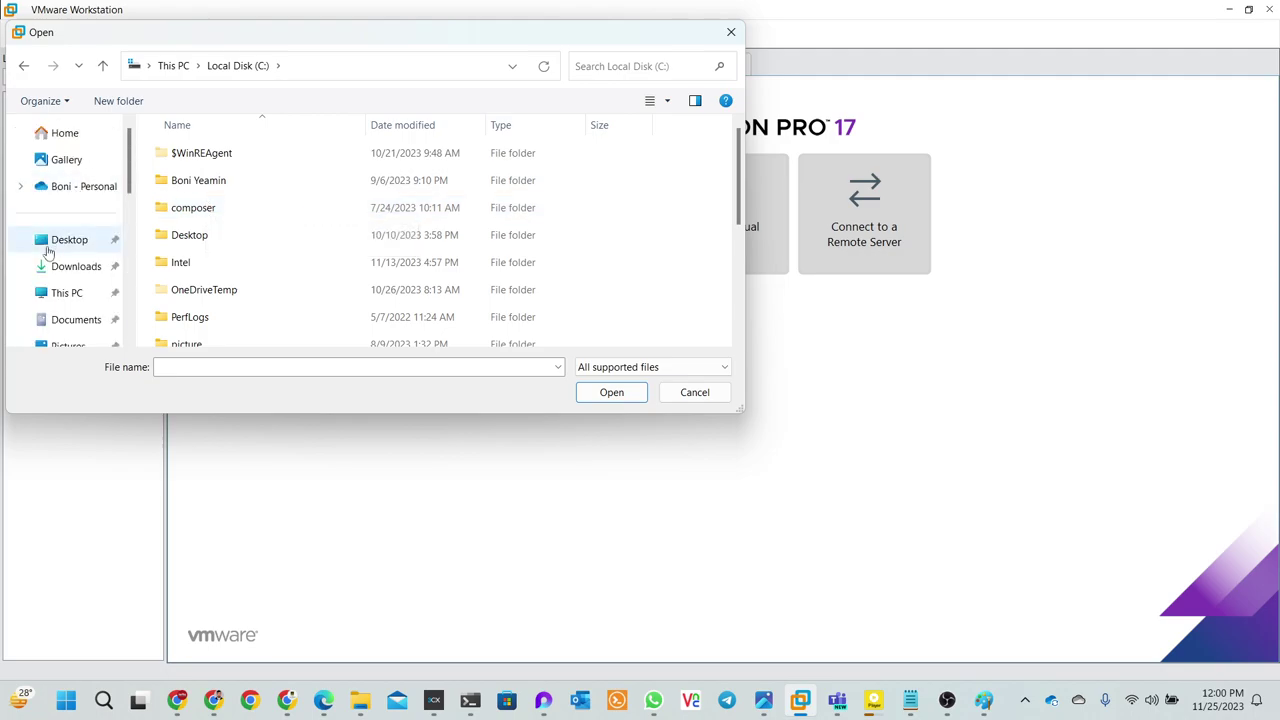
{"action": "scroll", "coordinate": [88, 290], "scroll_direction": "down", "scroll_amount": 1}
{"action": "left_click", "coordinate": [75, 290]}
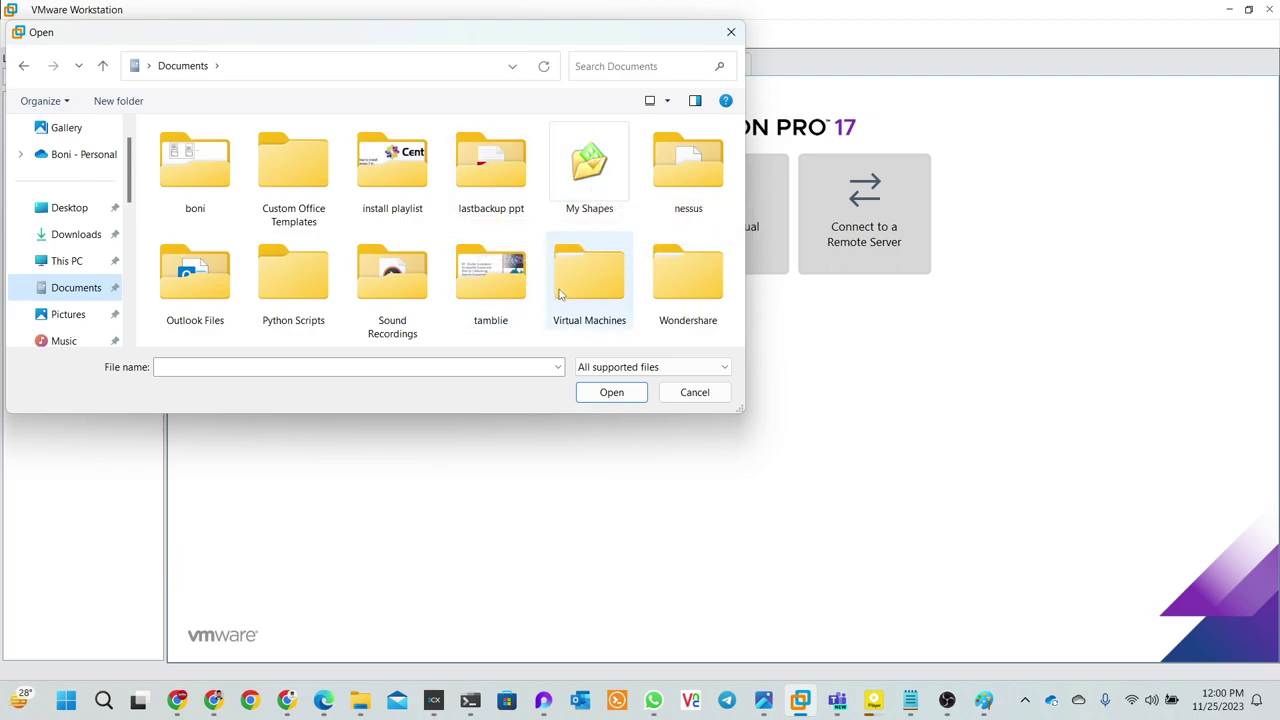
{"action": "double_click", "coordinate": [560, 289]}
{"action": "double_click", "coordinate": [298, 161]}
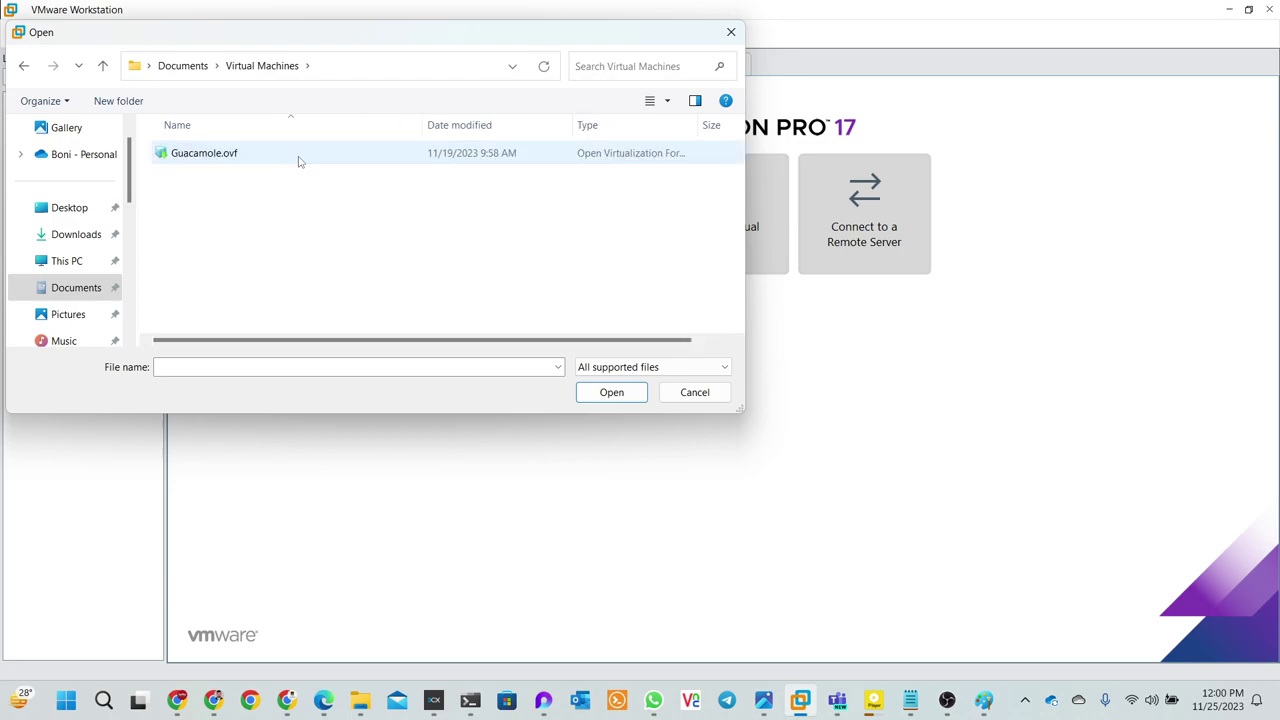
{"action": "left_click", "coordinate": [296, 159]}
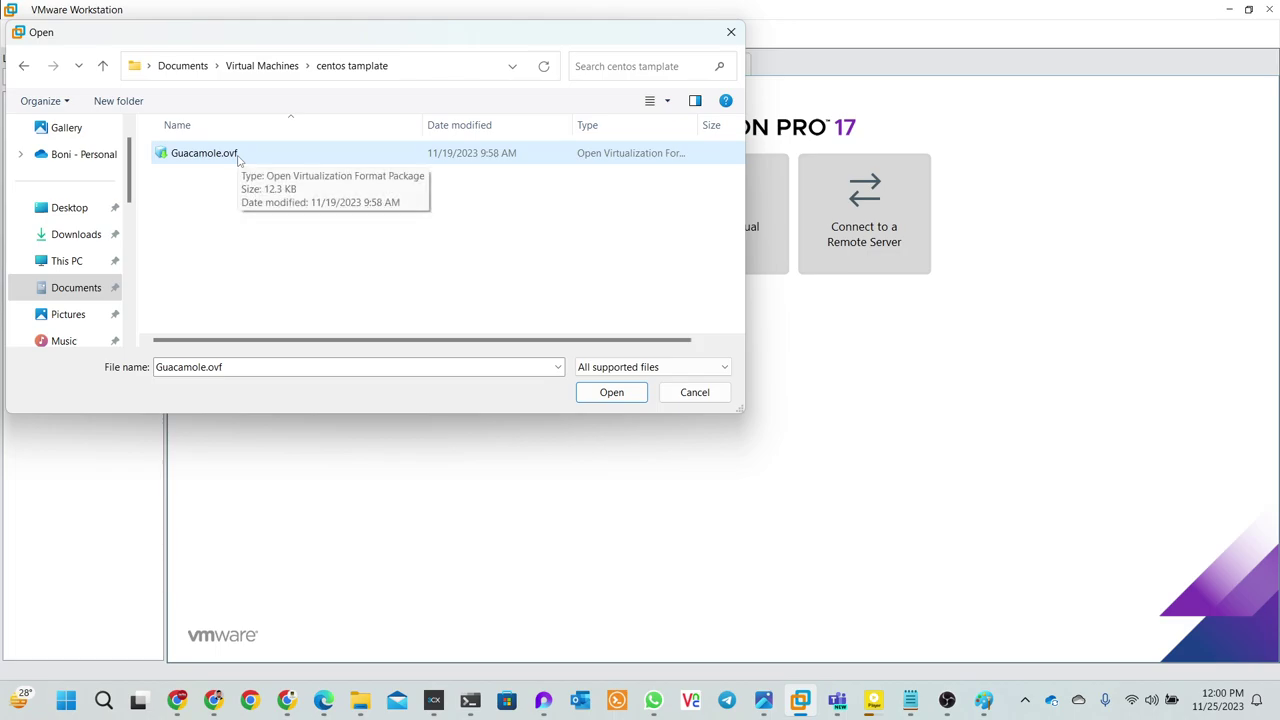
{"action": "left_click", "coordinate": [234, 160]}
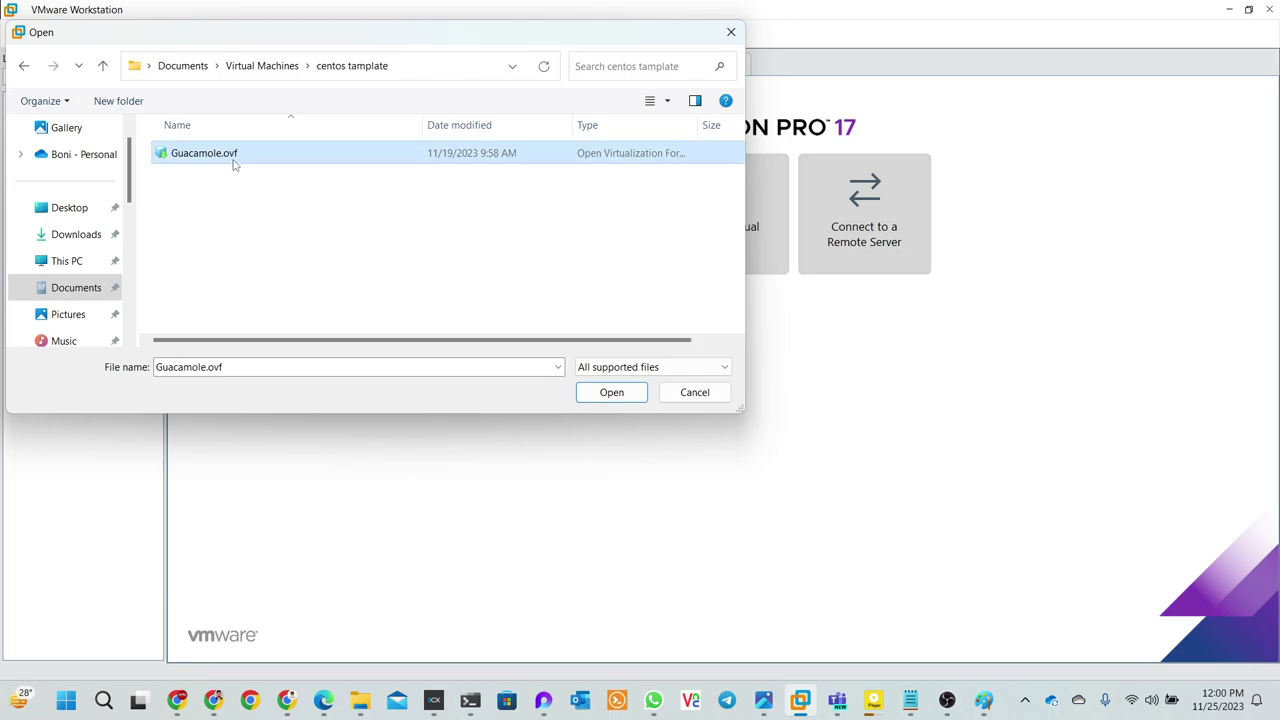
{"action": "left_click", "coordinate": [603, 398]}
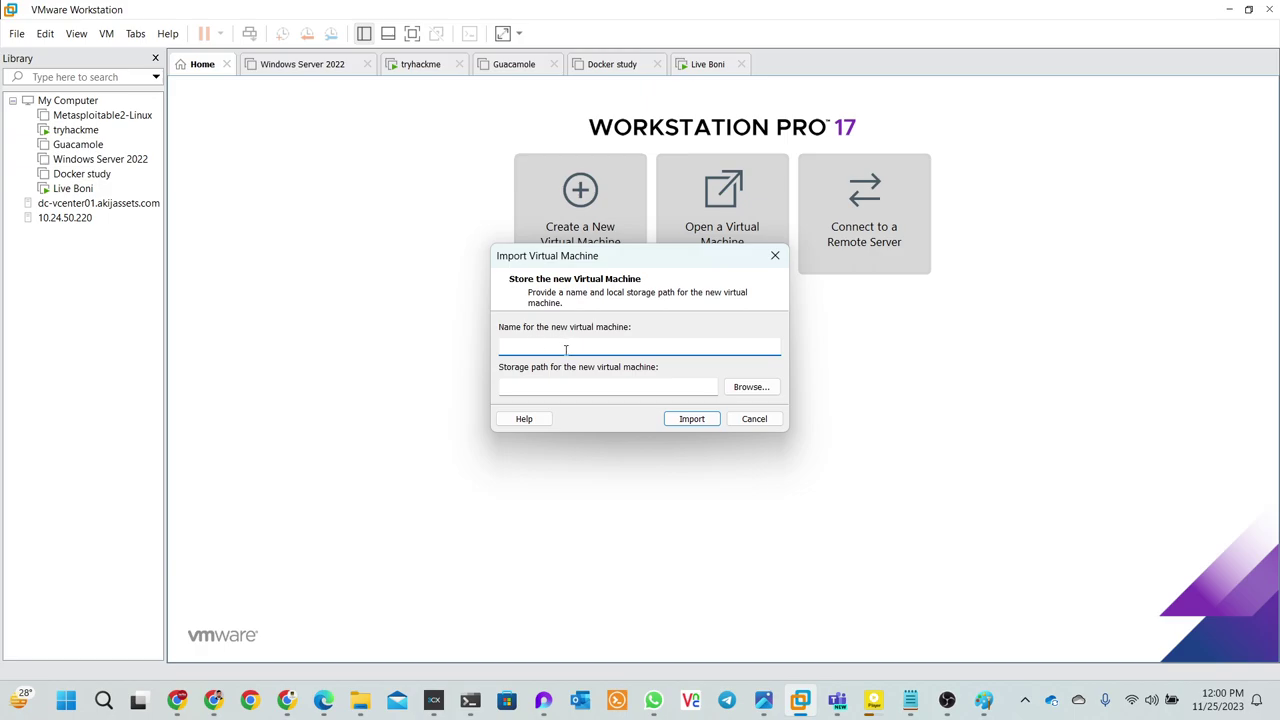
- Name the imported virtual machine 'demo'
{"action": "type", "text": "d"}
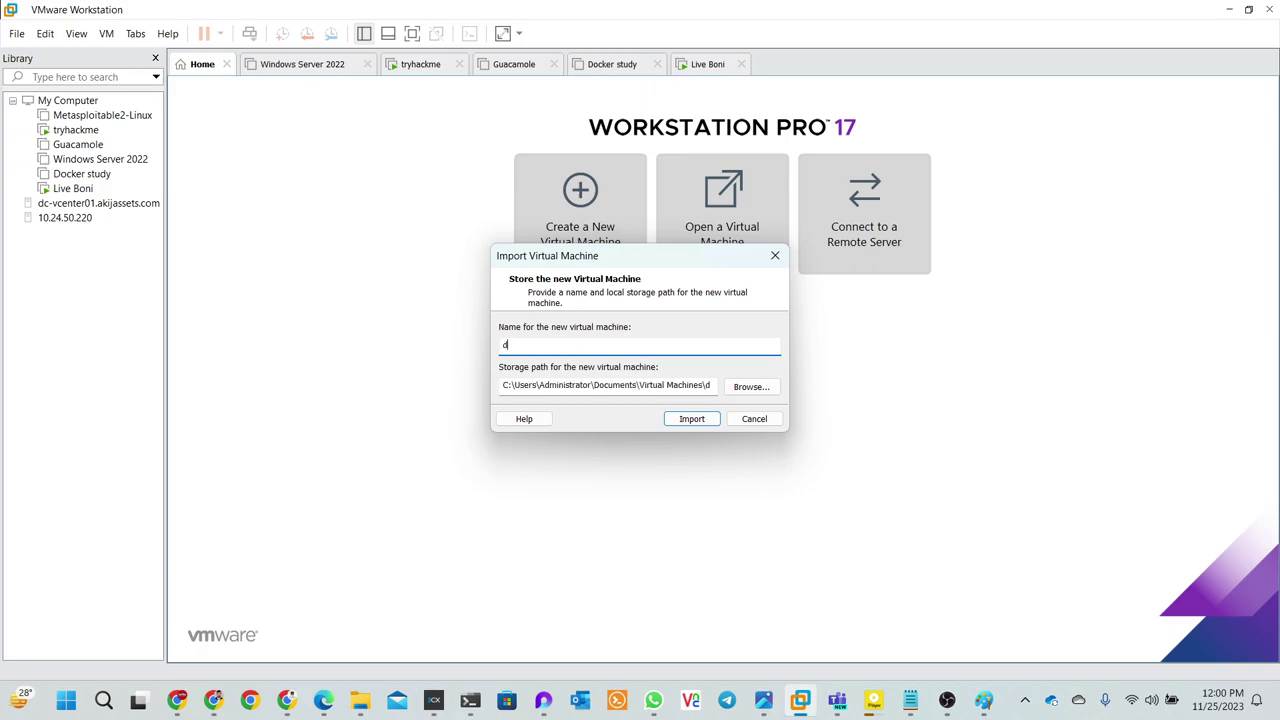
{"action": "type", "text": "em"}
{"action": "key", "text": "BackSpace"}
{"action": "type", "text": "de"}
- Close the storage folder chooser unchanged and cancel the import
{"action": "left_click", "coordinate": [750, 388]}
{"action": "scroll", "coordinate": [661, 356], "scroll_direction": "down", "scroll_amount": 6}
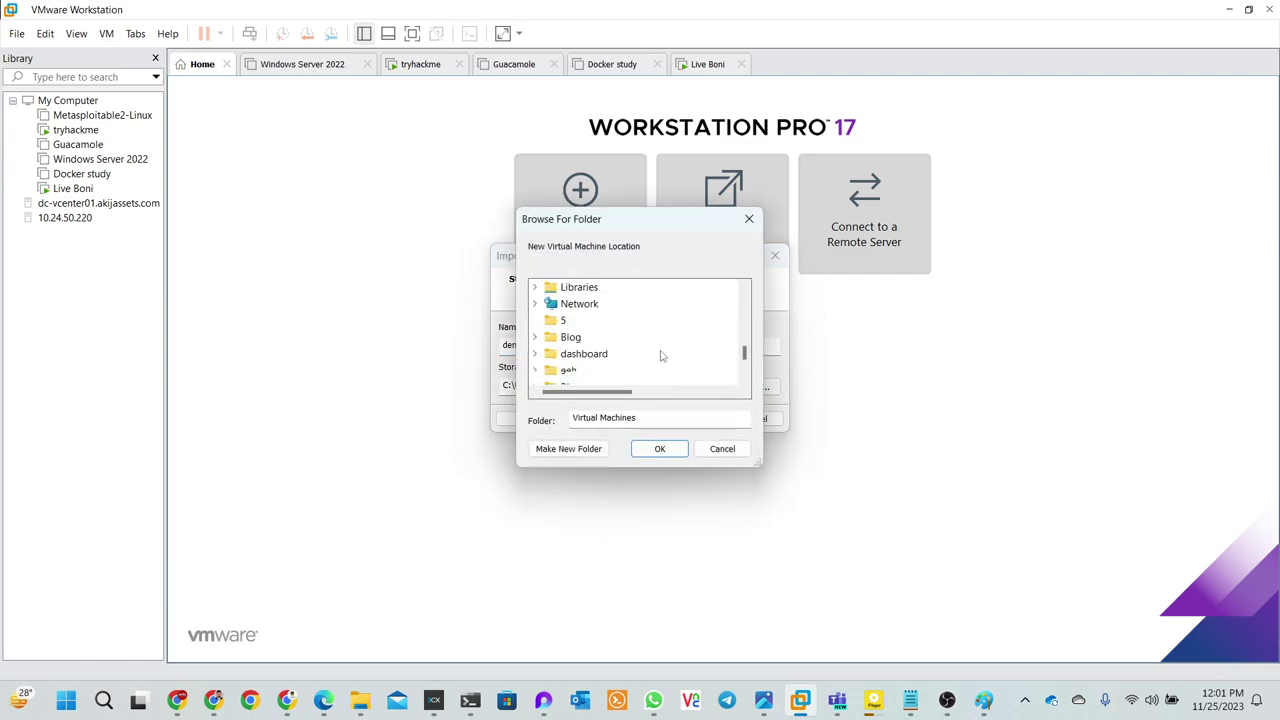
{"action": "scroll", "coordinate": [661, 356], "scroll_direction": "up", "scroll_amount": 8}
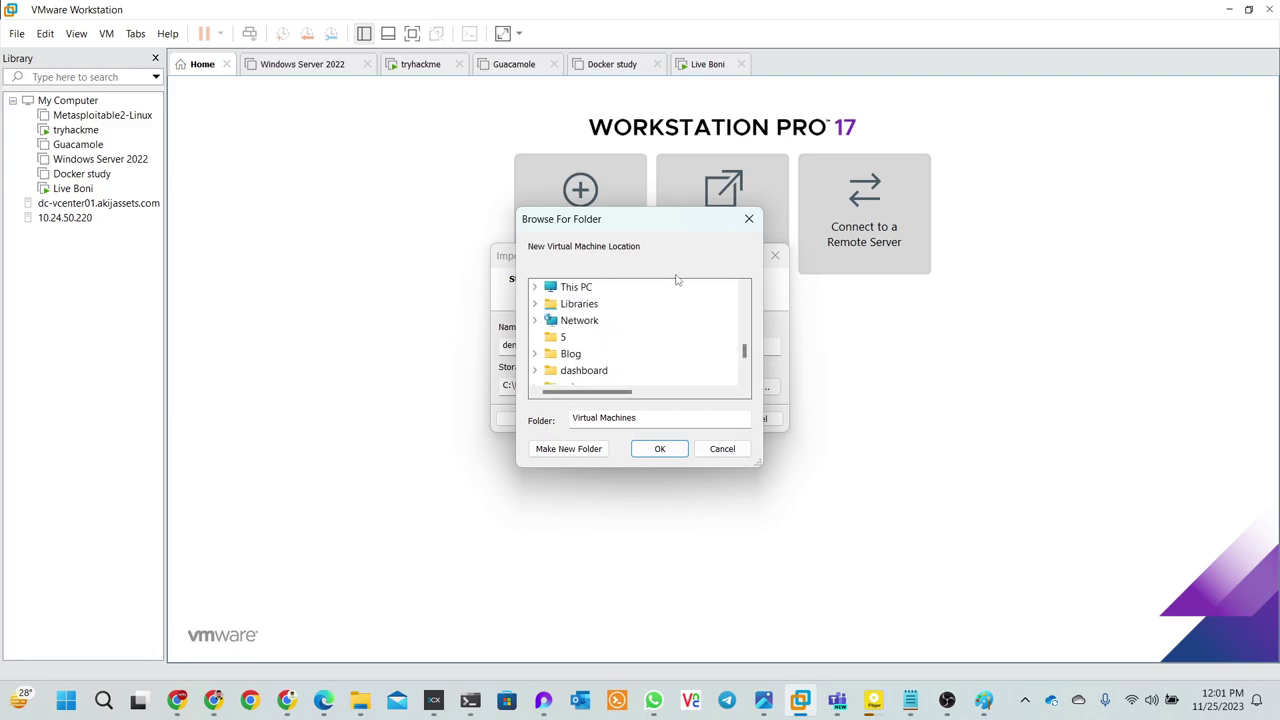
{"action": "scroll", "coordinate": [617, 346], "scroll_direction": "up", "scroll_amount": 5}
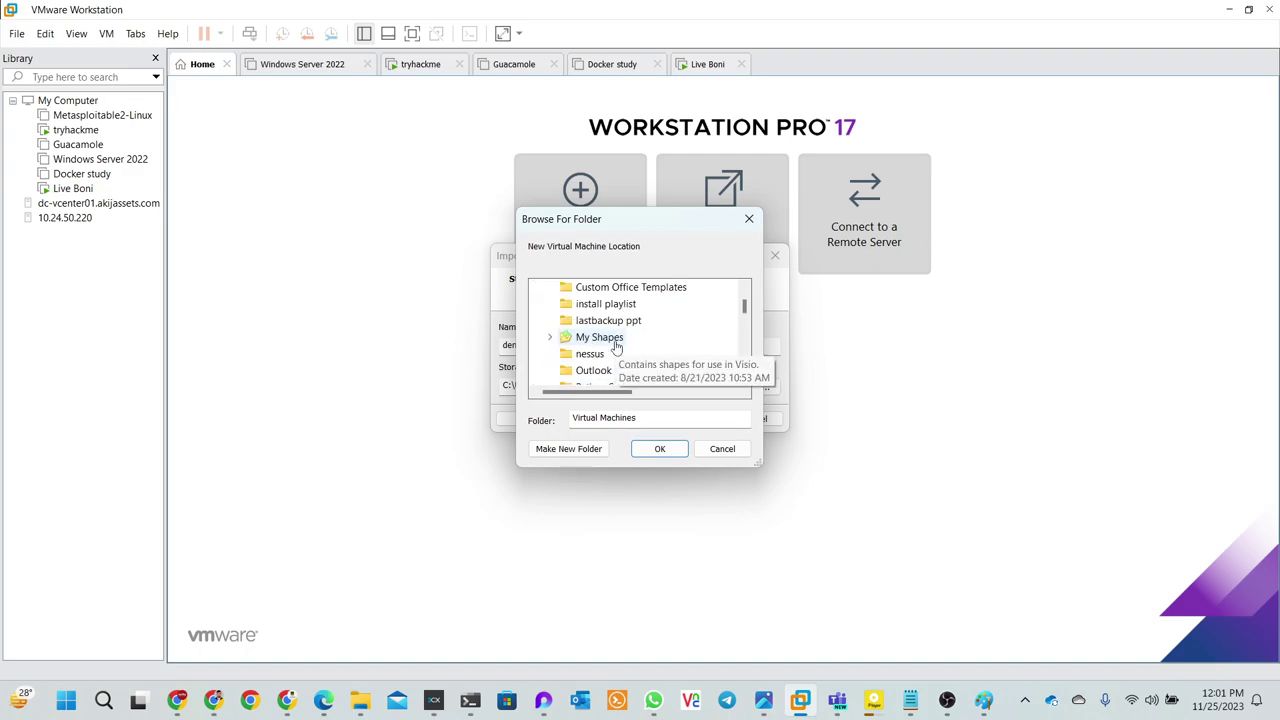
{"action": "scroll", "coordinate": [709, 320], "scroll_direction": "up", "scroll_amount": 1}
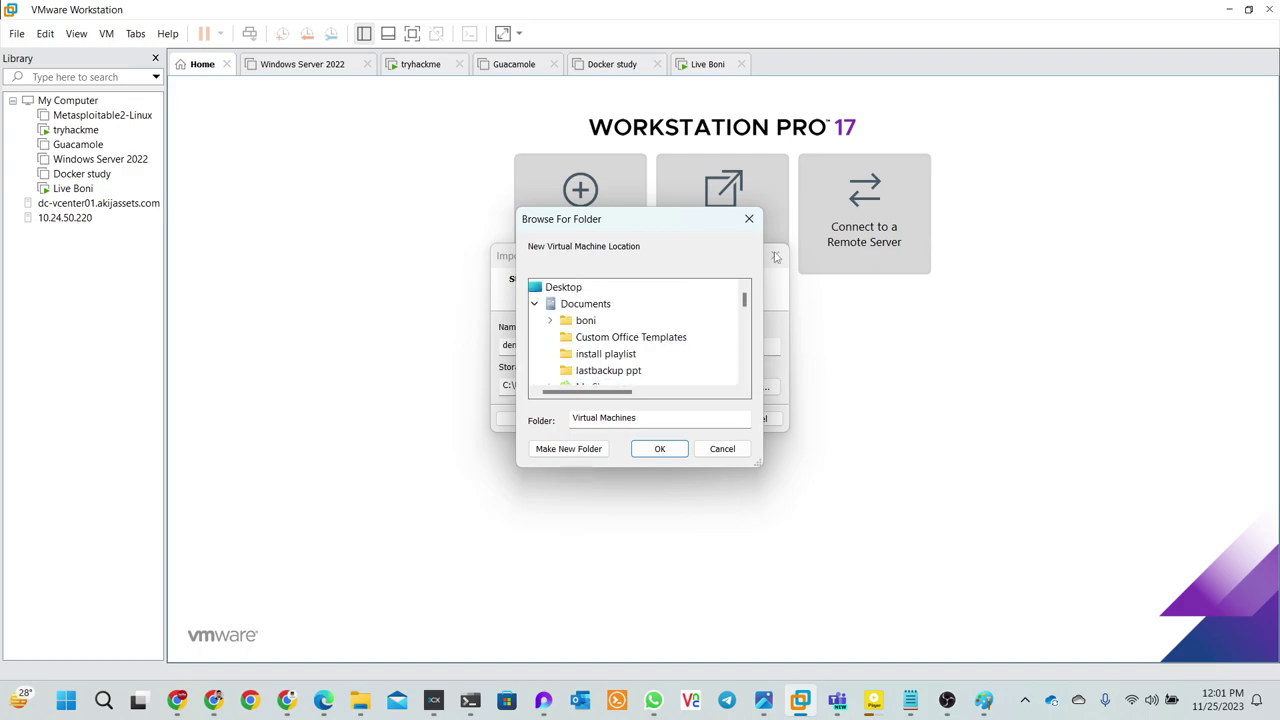
{"action": "left_click", "coordinate": [748, 219]}
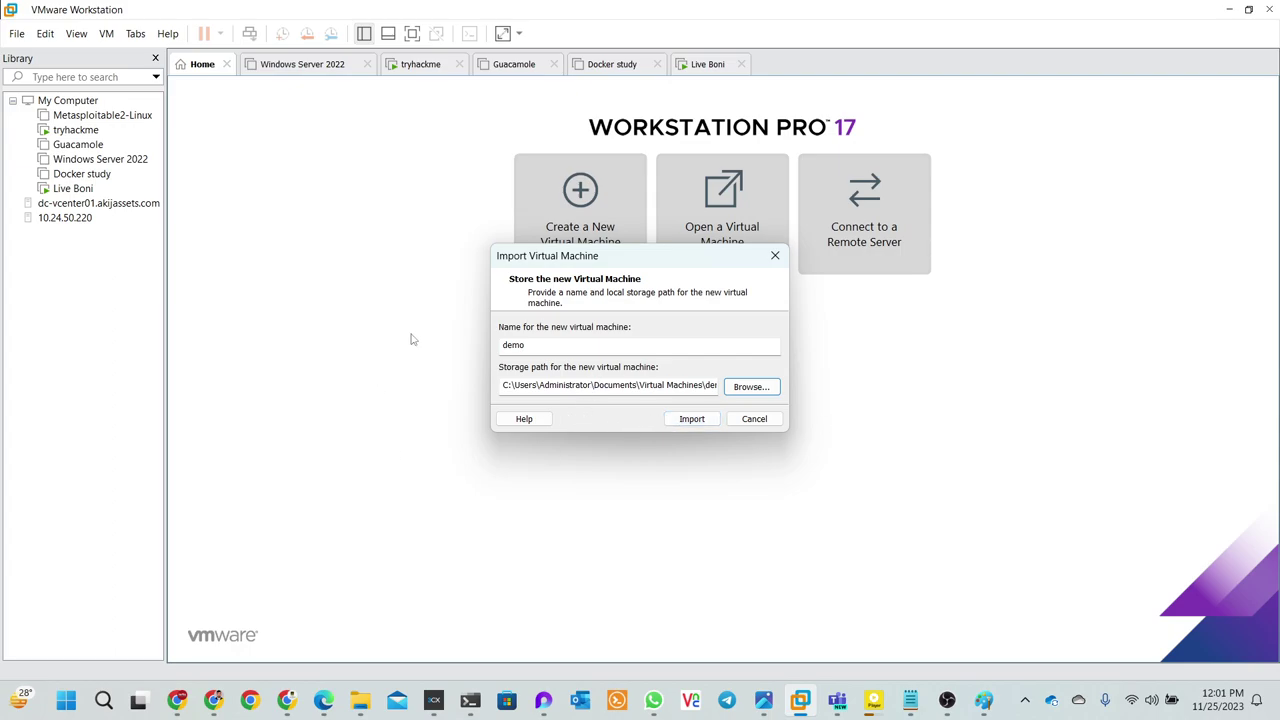
{"action": "left_click", "coordinate": [773, 257]}
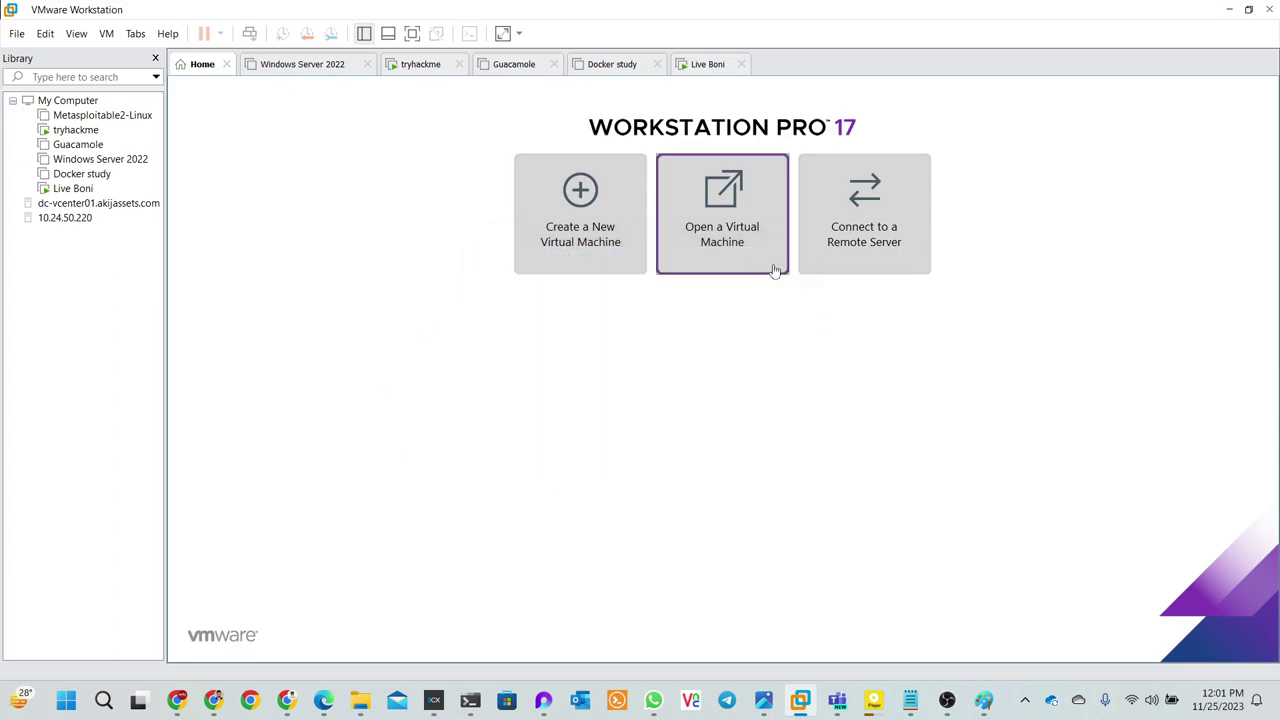
{"action": "left_click", "coordinate": [903, 262]}
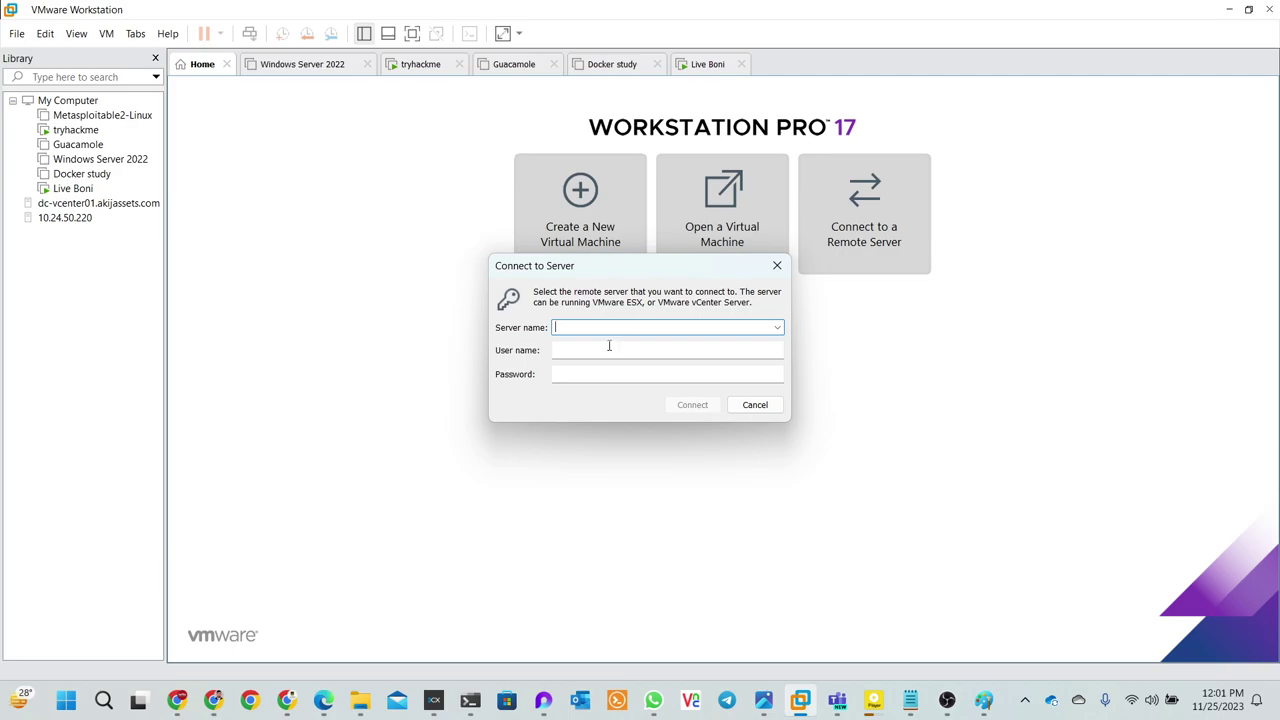
{"action": "left_click", "coordinate": [606, 350]}
{"action": "left_click", "coordinate": [607, 370]}
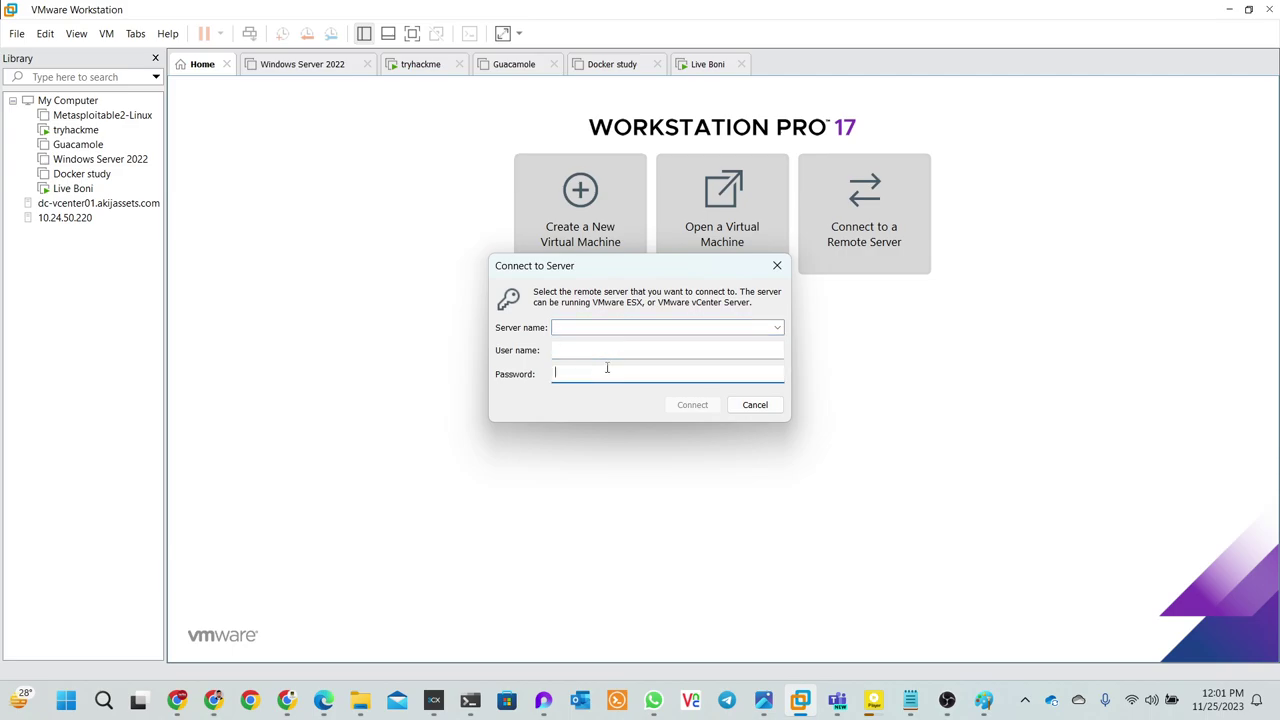
{"action": "left_click", "coordinate": [751, 406]}
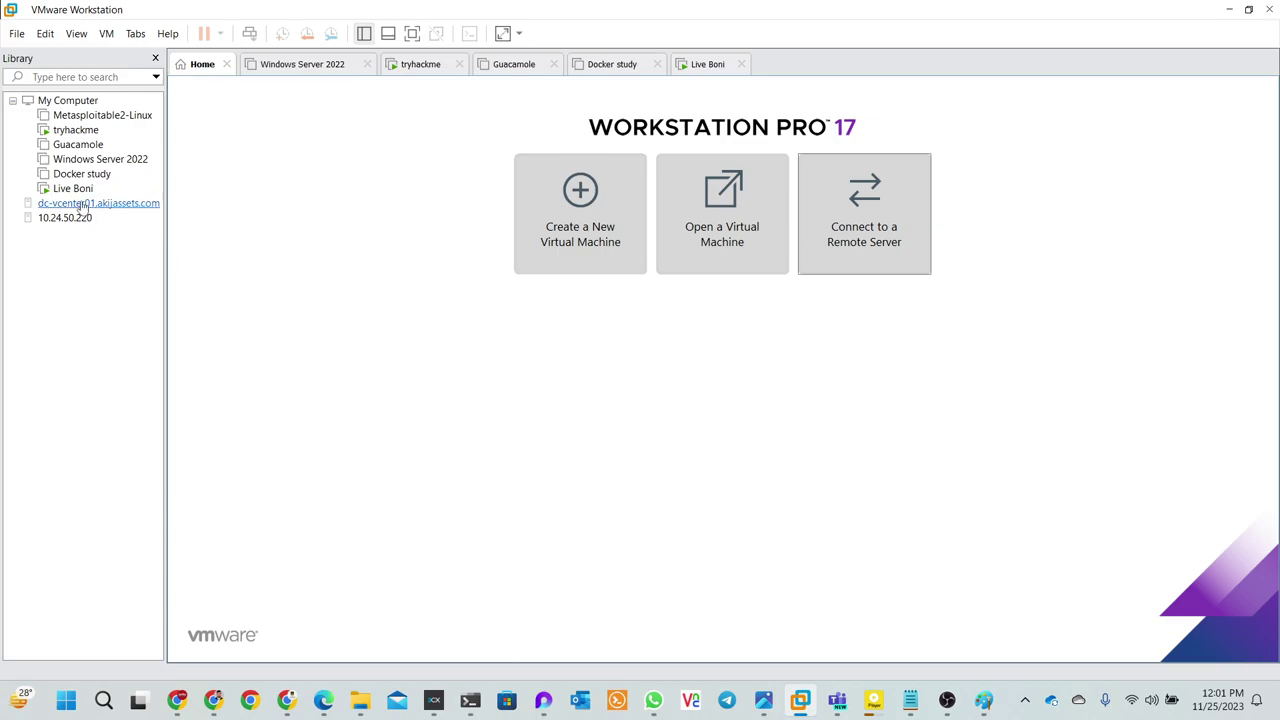
- Select the instructor's CentOS VM in the Library, then minimize VMware to reveal the browser
{"action": "left_click", "coordinate": [72, 190]}
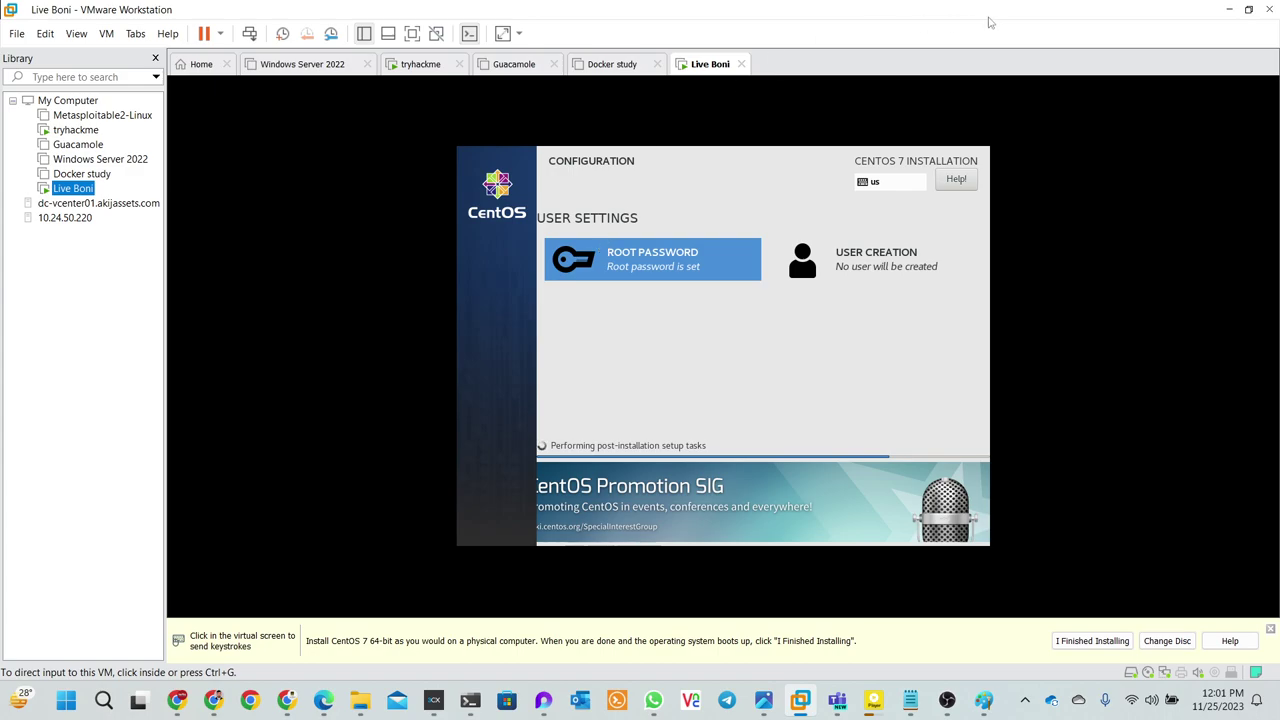
{"action": "left_click", "coordinate": [1230, 10]}
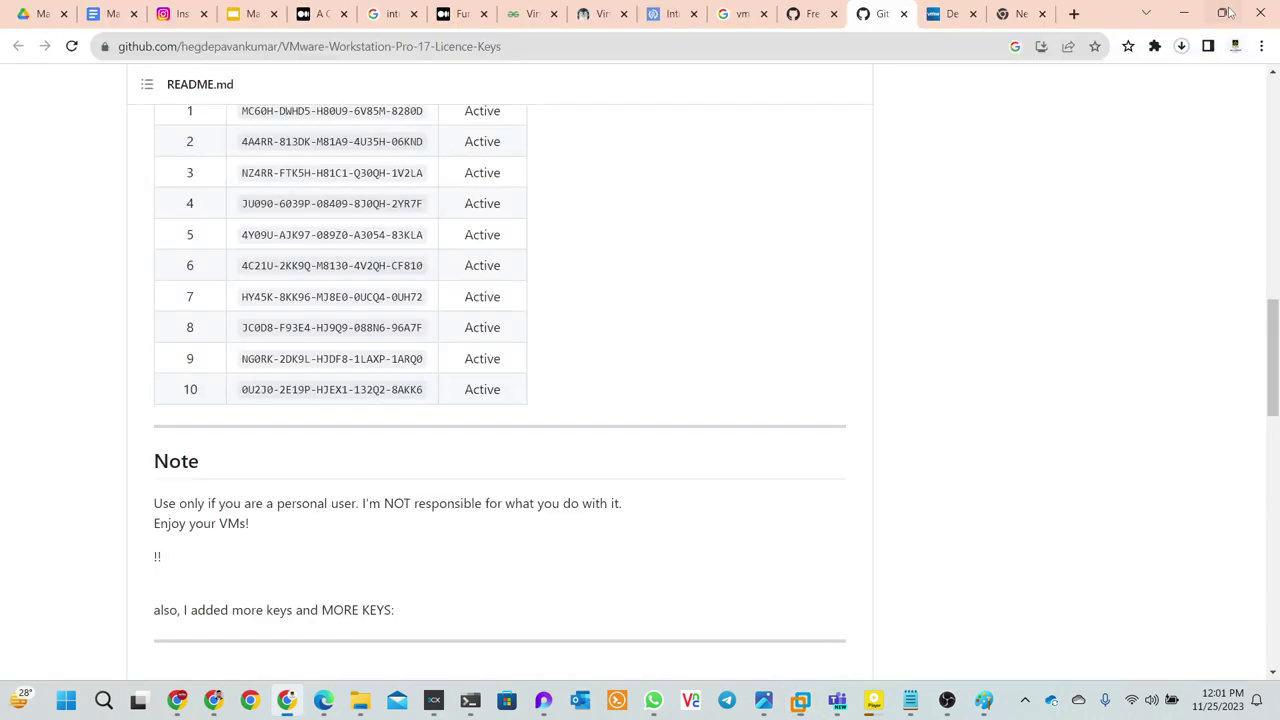
{"action": "scroll", "coordinate": [878, 70], "scroll_direction": "up", "scroll_amount": 3}
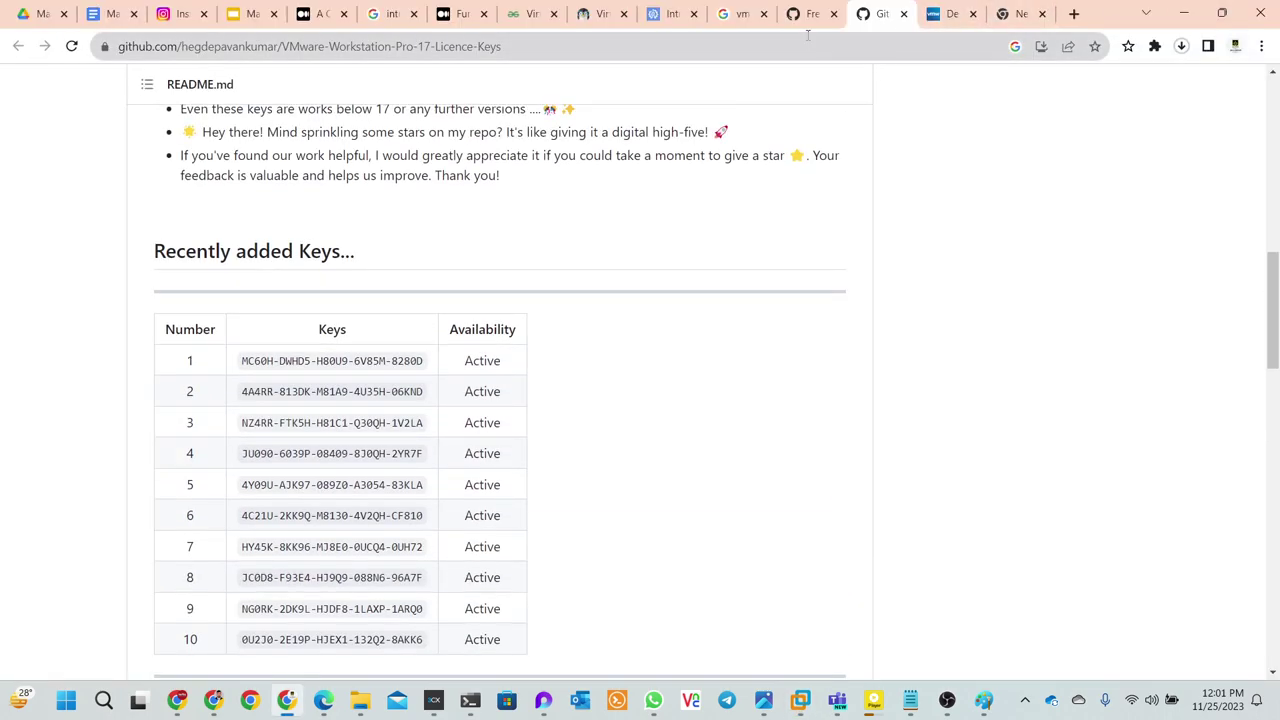
{"action": "left_click", "coordinate": [98, 20]}
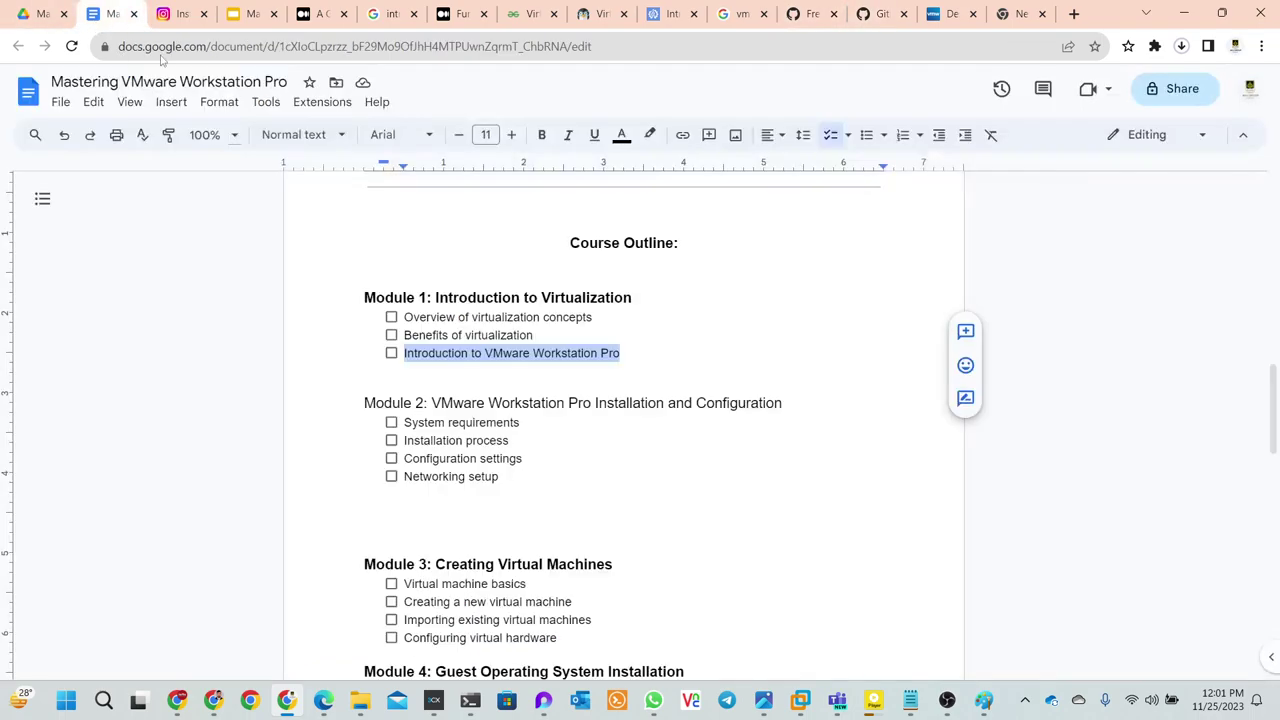
{"action": "scroll", "coordinate": [634, 269], "scroll_direction": "down", "scroll_amount": 3}
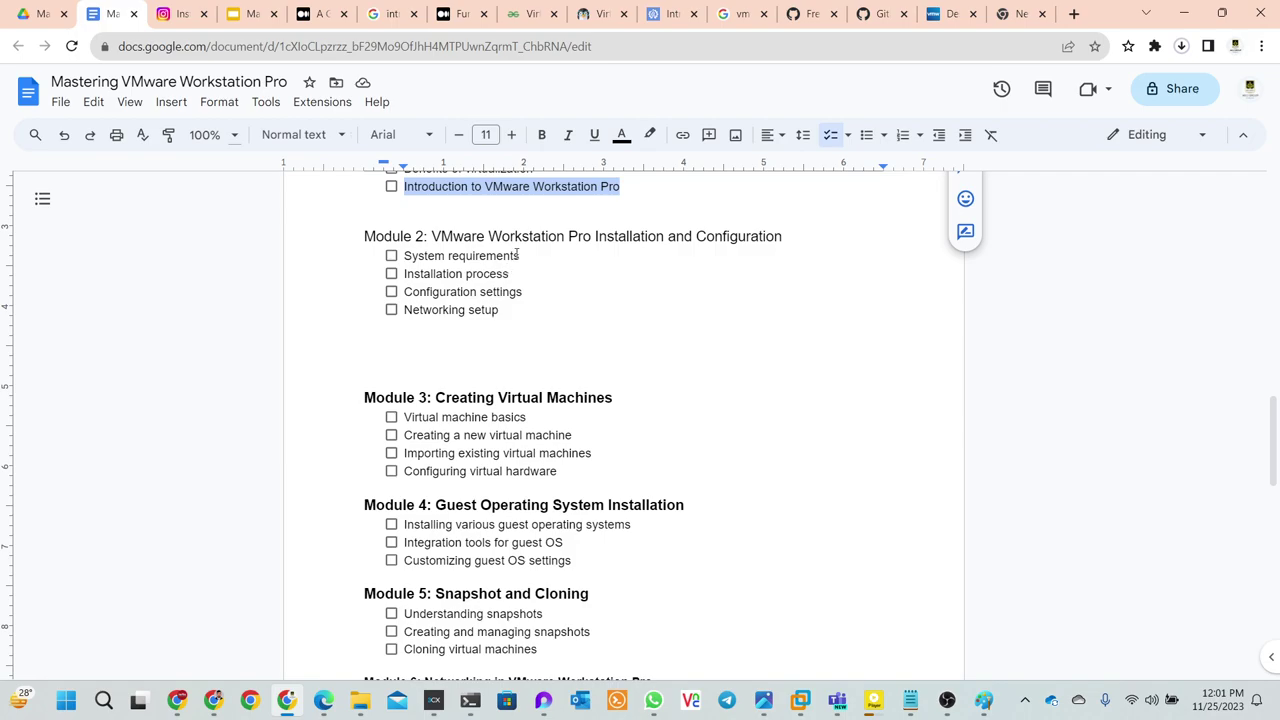
{"action": "left_click_drag", "start_coordinate": [524, 256], "coordinate": [403, 256]}
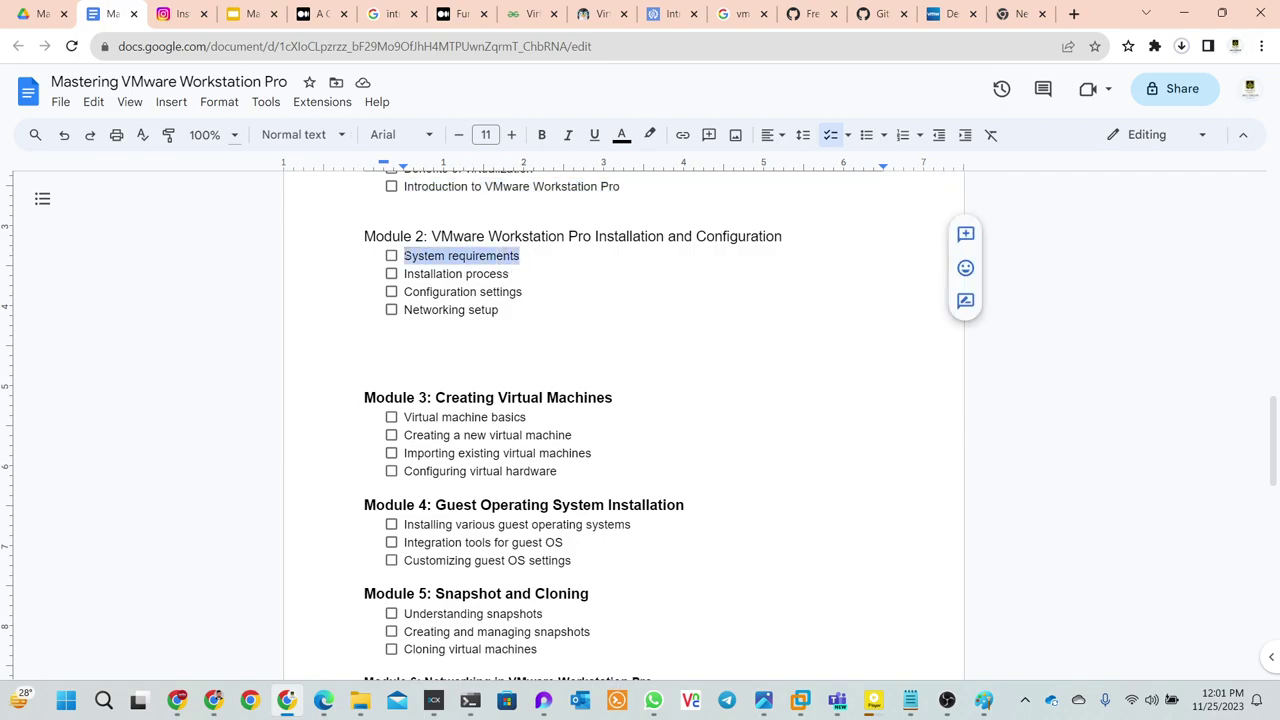
{"action": "left_click", "coordinate": [565, 267]}
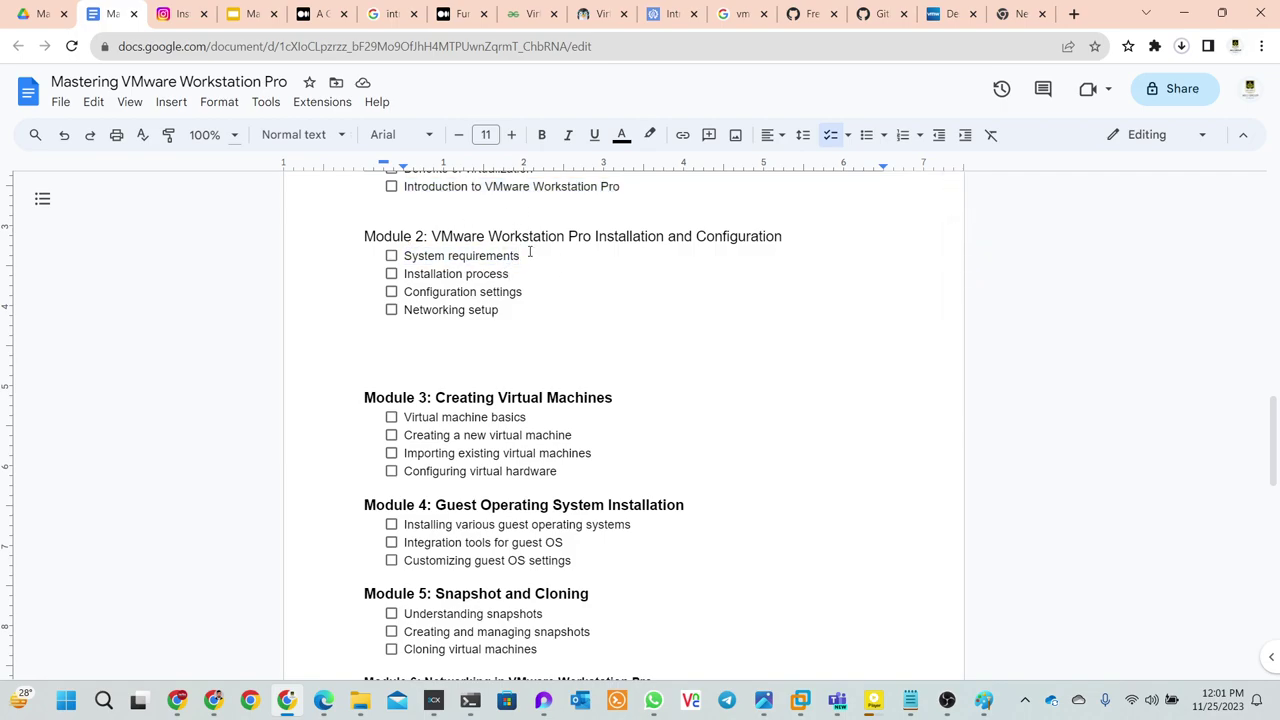
{"action": "left_click_drag", "start_coordinate": [534, 263], "coordinate": [405, 266]}
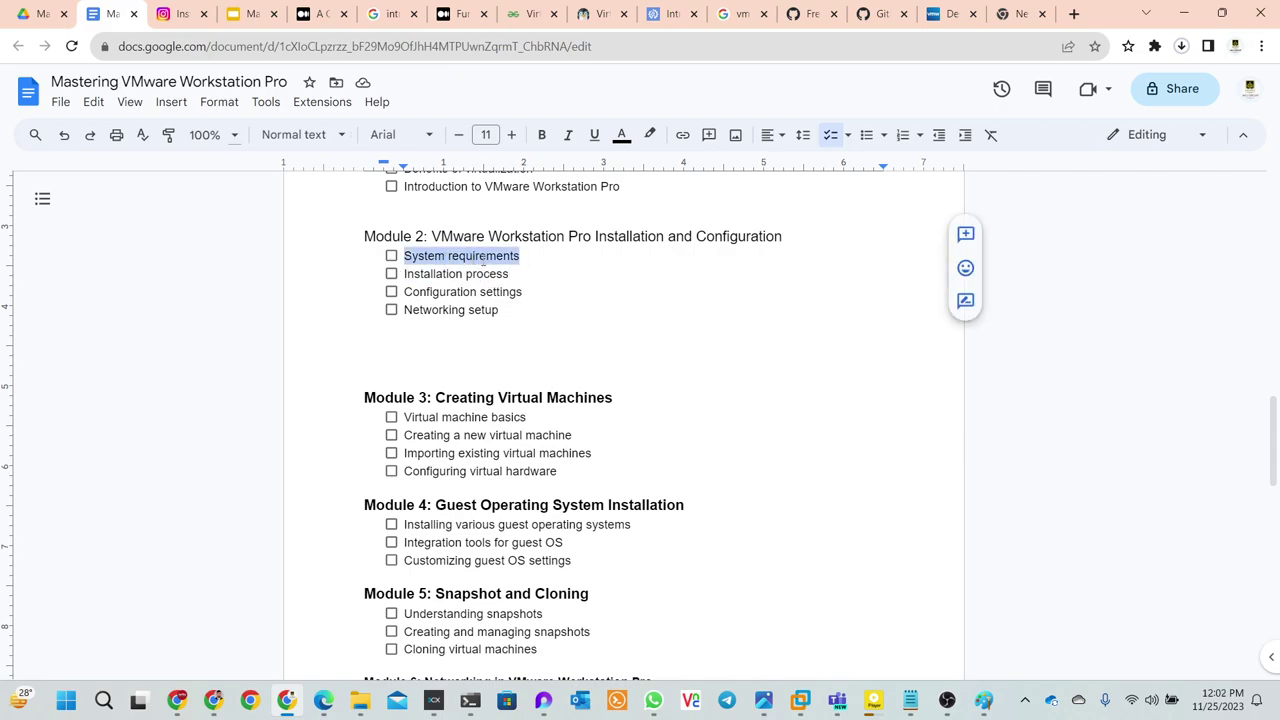
{"action": "left_click", "coordinate": [530, 267]}
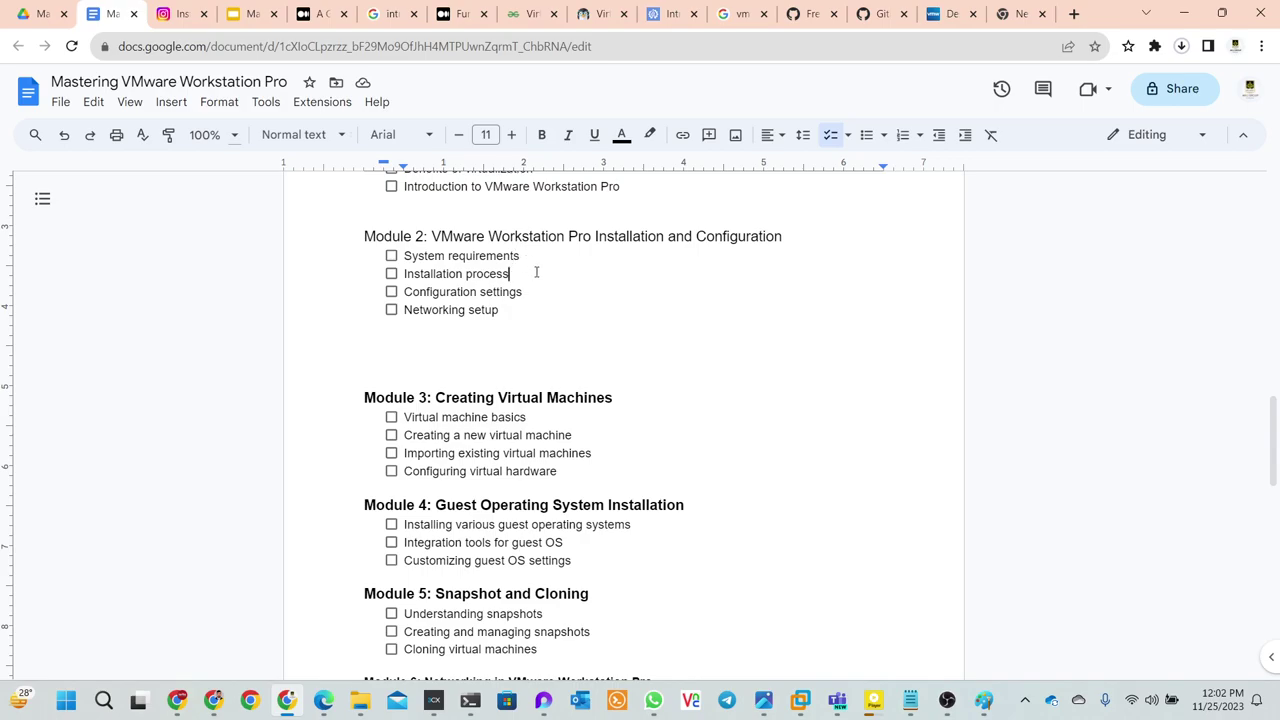
{"action": "left_click_drag", "start_coordinate": [529, 251], "coordinate": [404, 257]}
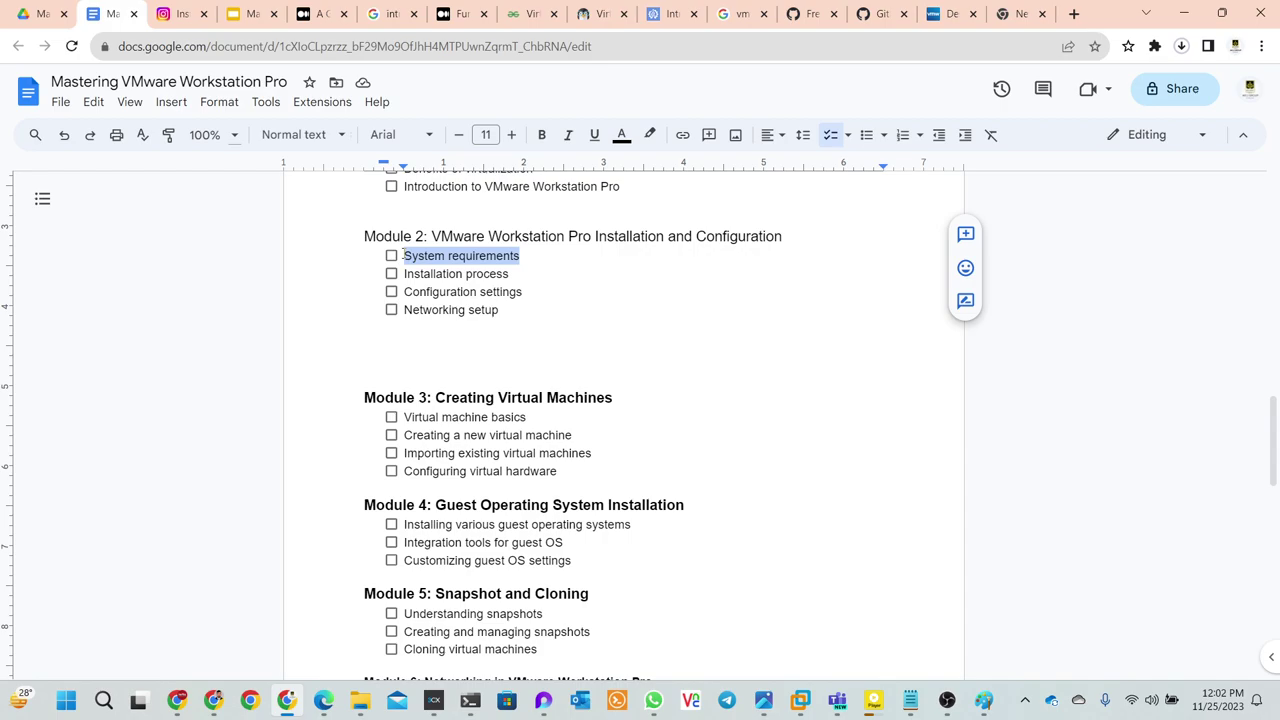
{"action": "left_click", "coordinate": [542, 272]}
{"action": "left_click_drag", "start_coordinate": [530, 256], "coordinate": [406, 250]}
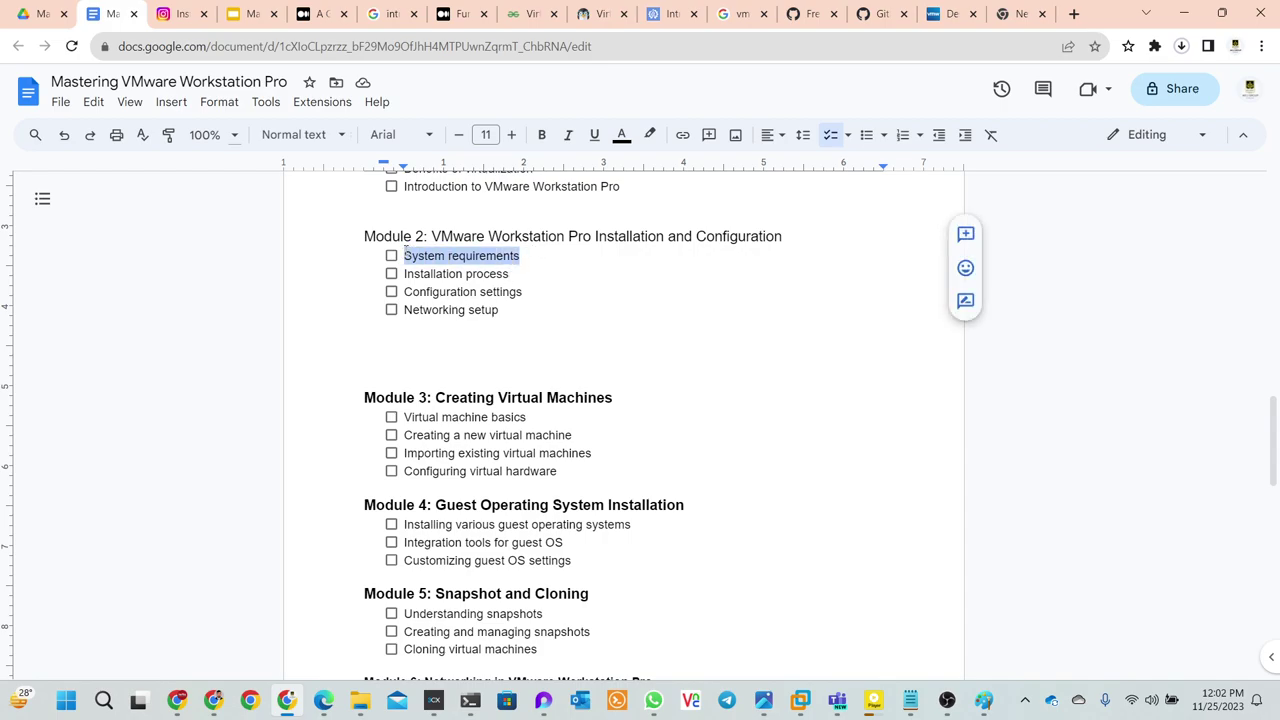
{"action": "left_click", "coordinate": [602, 296]}
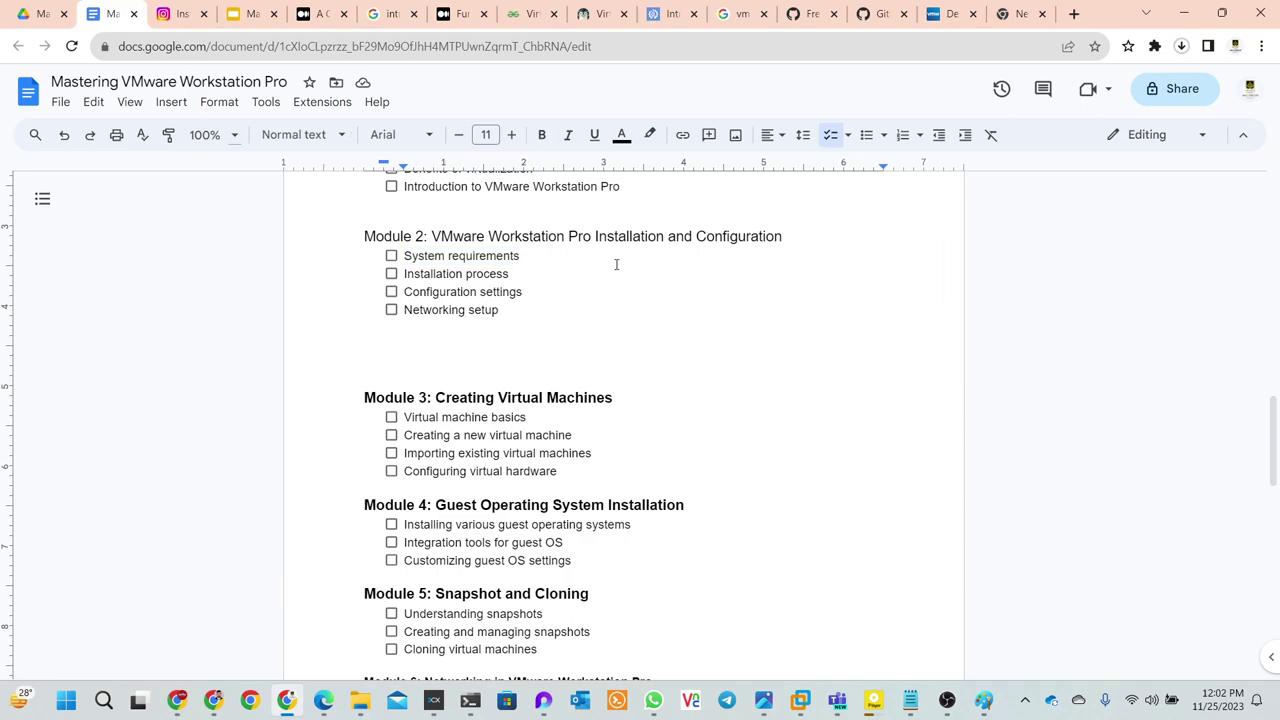
{"action": "scroll", "coordinate": [654, 321], "scroll_direction": "down", "scroll_amount": 1}
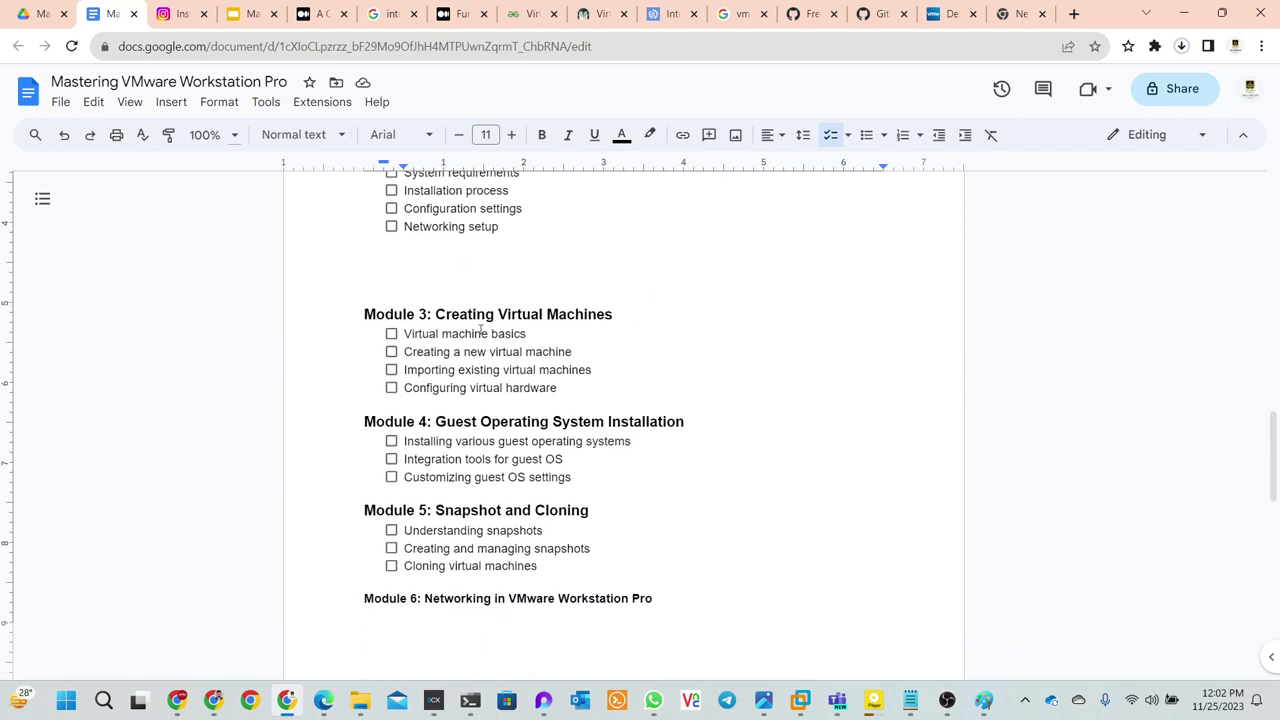
{"action": "left_click_drag", "start_coordinate": [542, 337], "coordinate": [418, 314]}
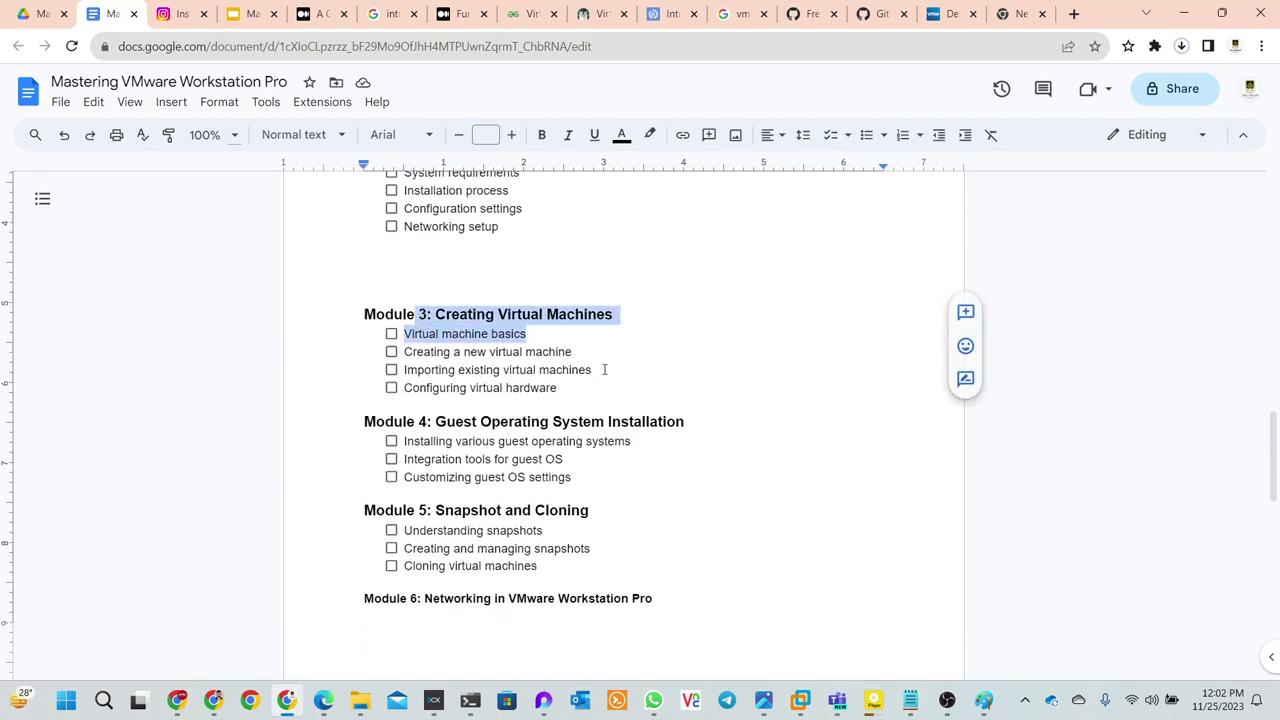
{"action": "left_click_drag", "start_coordinate": [578, 352], "coordinate": [458, 369]}
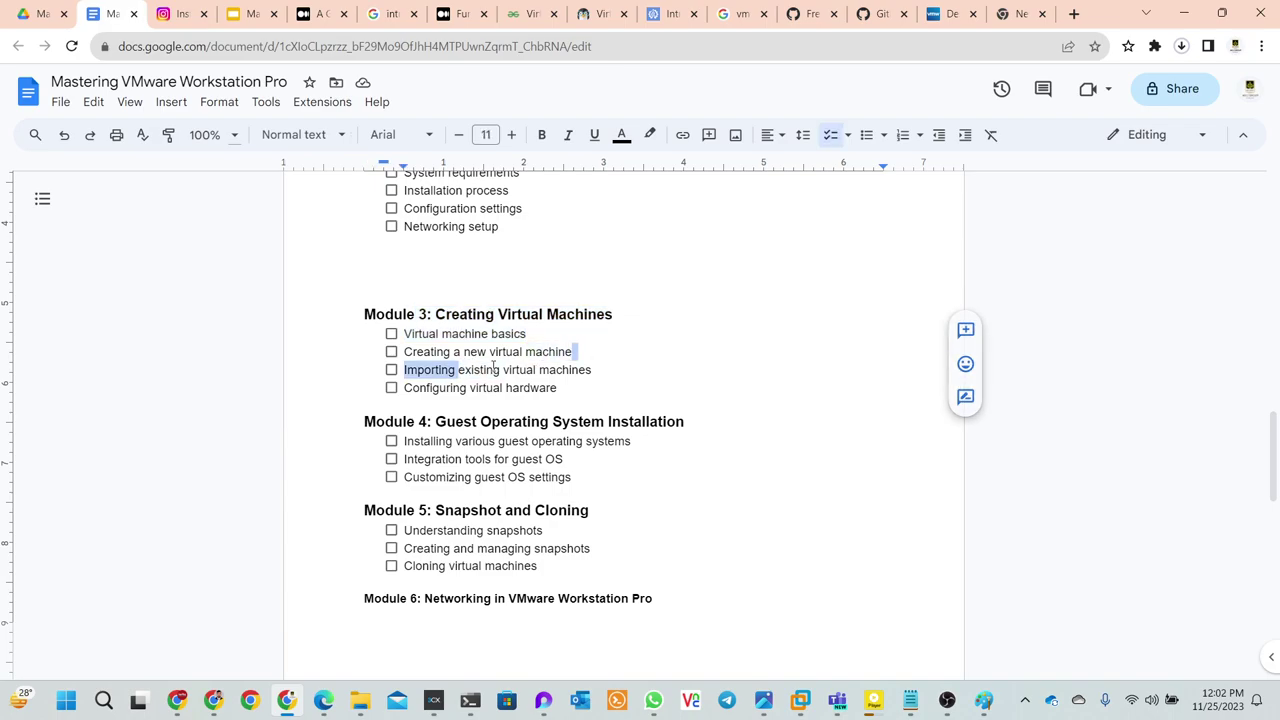
{"action": "left_click_drag", "start_coordinate": [624, 368], "coordinate": [405, 370]}
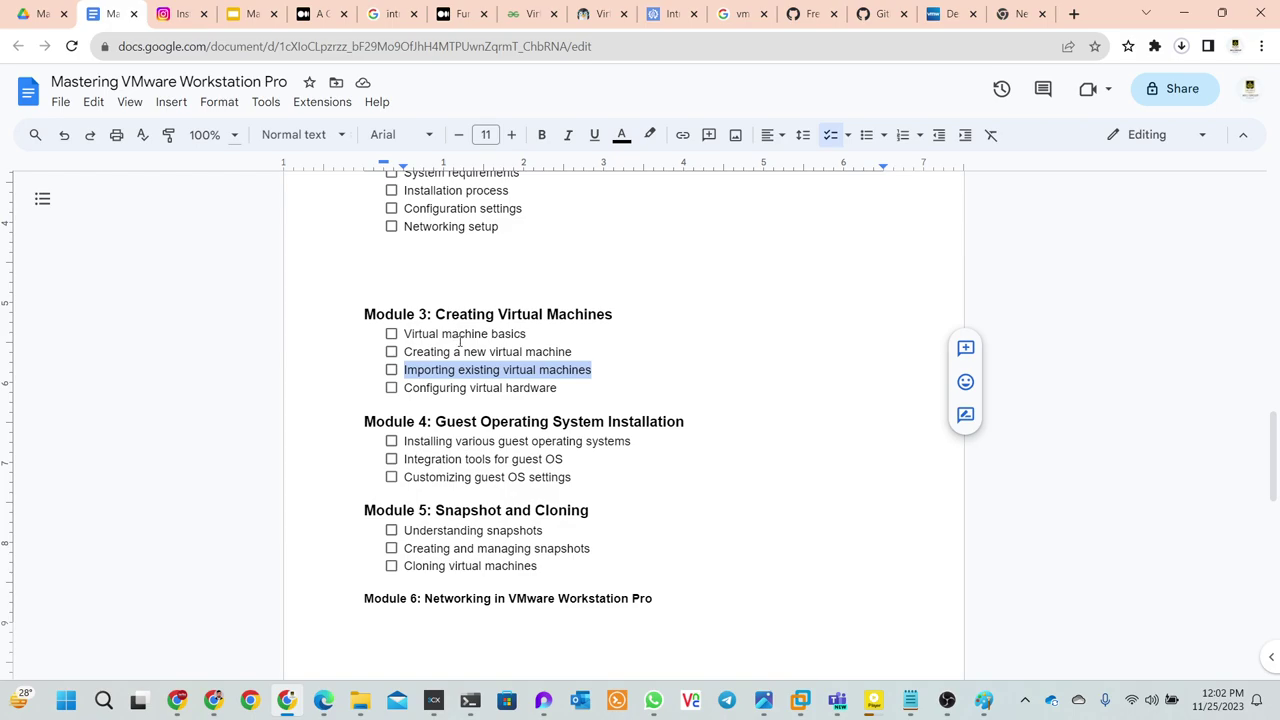
{"action": "left_click", "coordinate": [463, 355]}
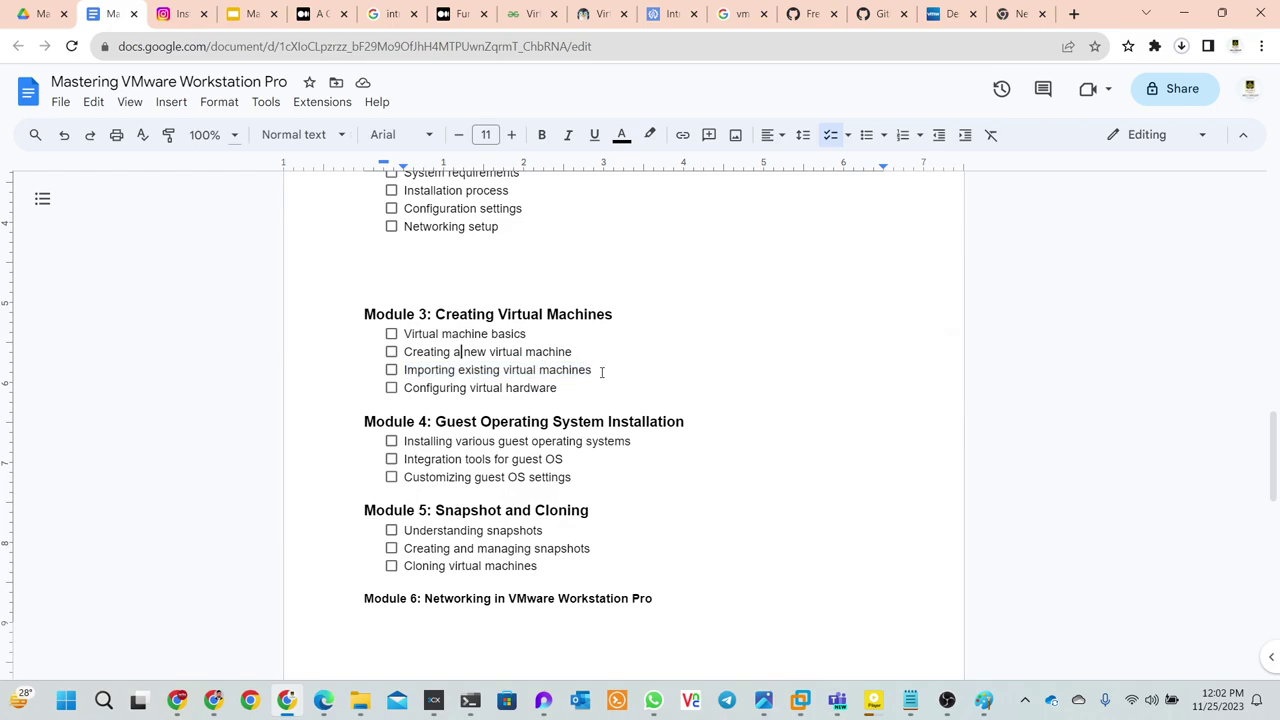
{"action": "left_click_drag", "start_coordinate": [597, 371], "coordinate": [409, 378]}
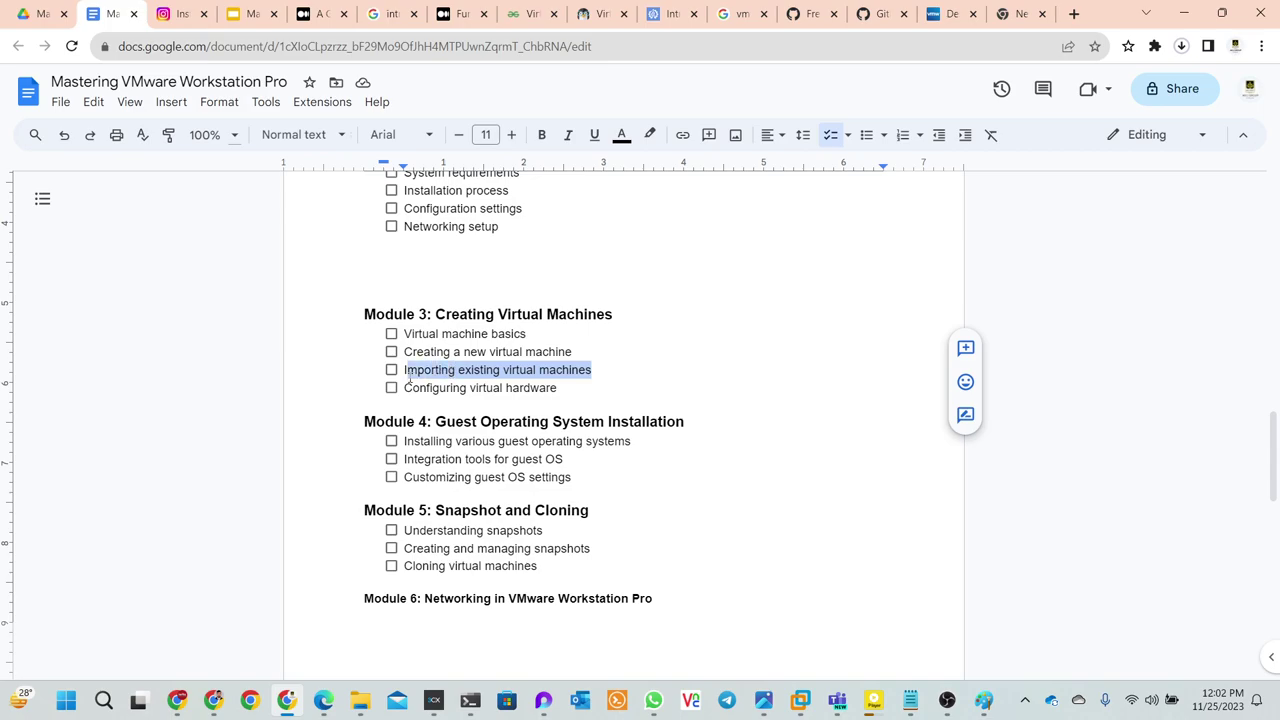
{"action": "left_click", "coordinate": [772, 355]}
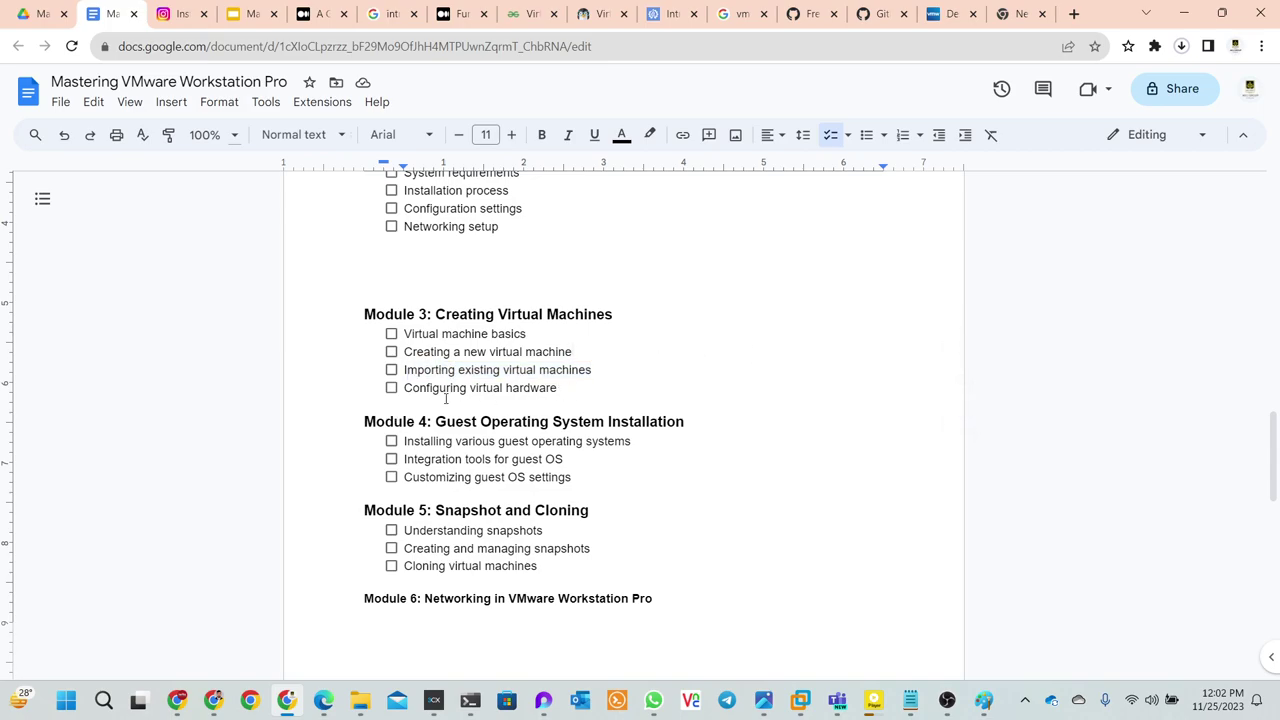
{"action": "left_click_drag", "start_coordinate": [572, 394], "coordinate": [362, 386]}
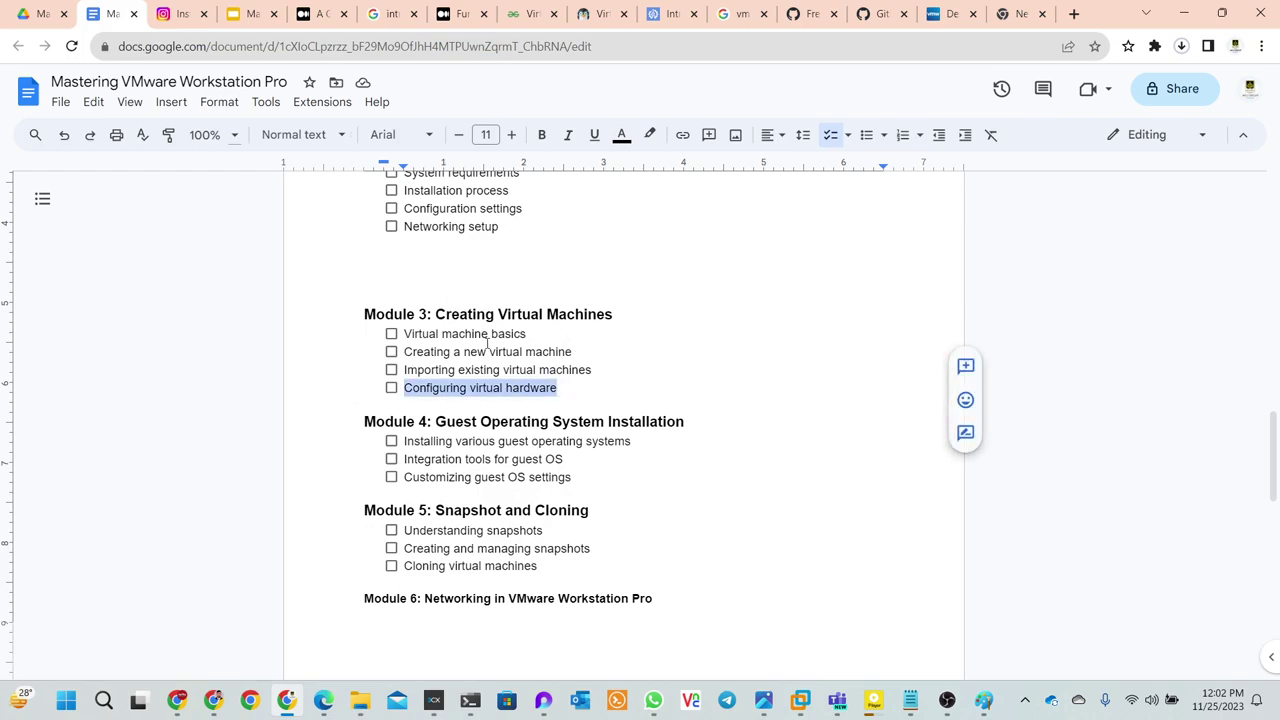
{"action": "left_click", "coordinate": [580, 388]}
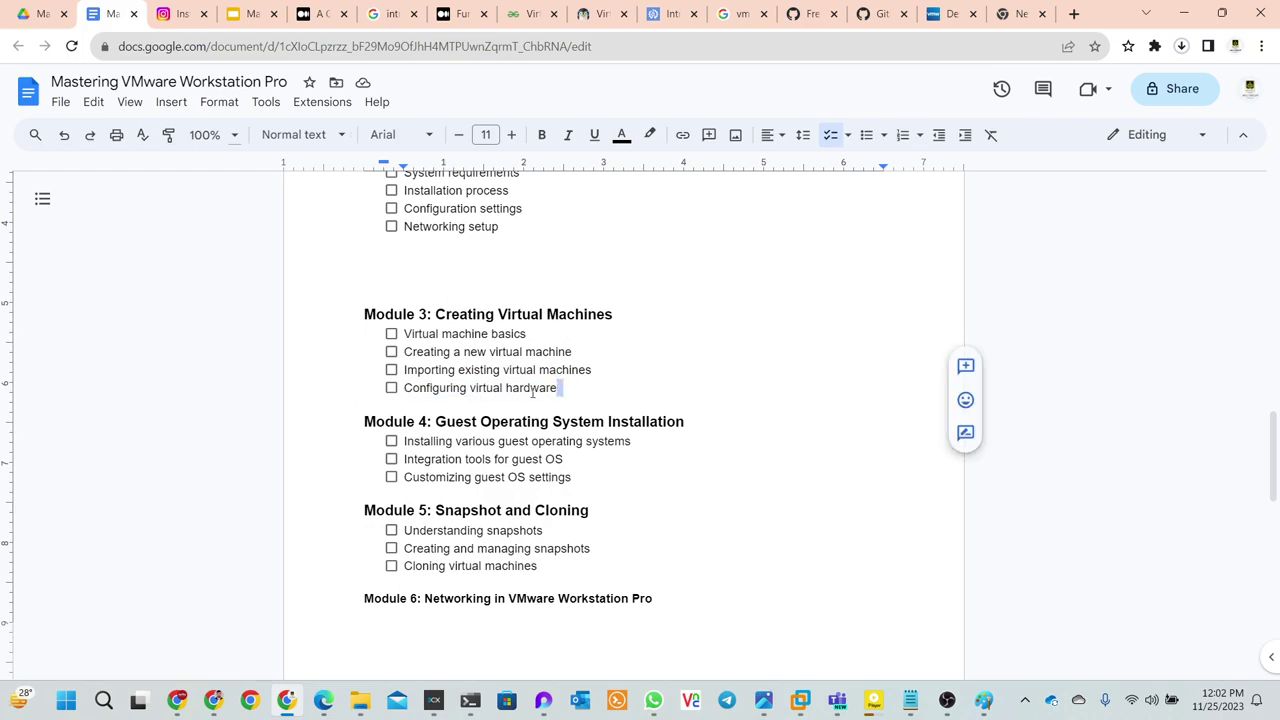
{"action": "left_click_drag", "start_coordinate": [562, 389], "coordinate": [404, 390]}
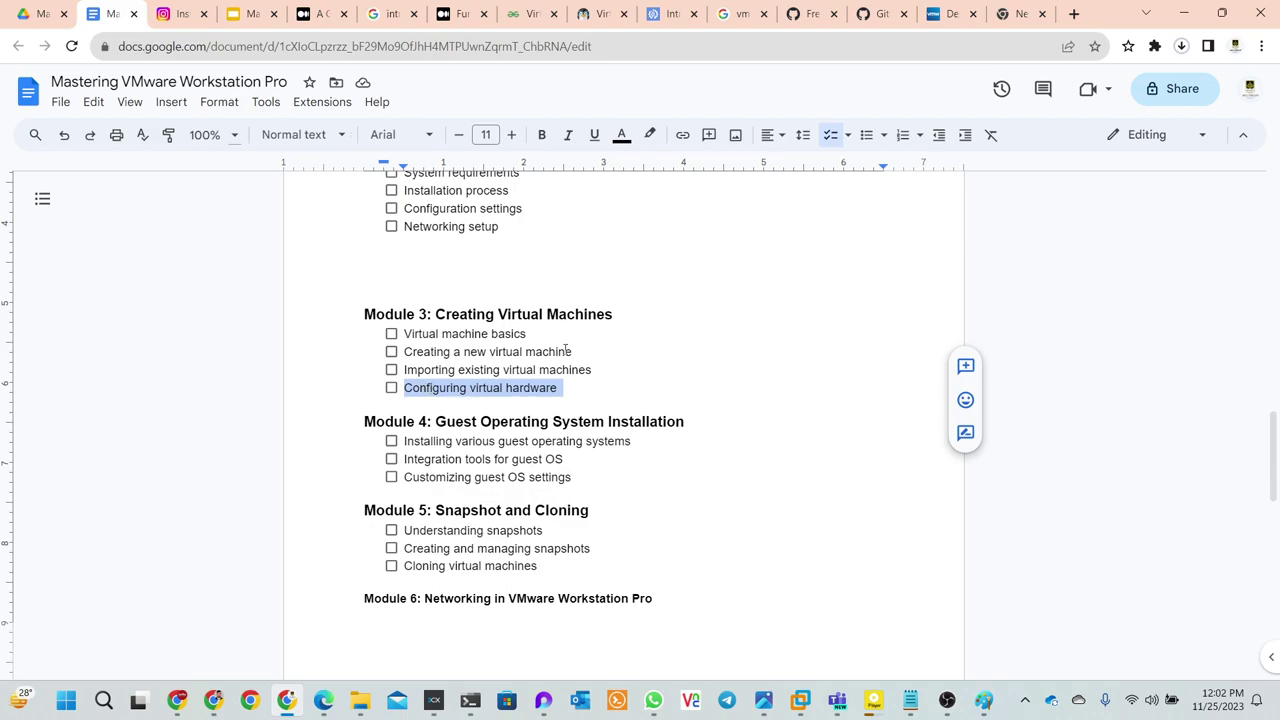
{"action": "left_click", "coordinate": [579, 384]}
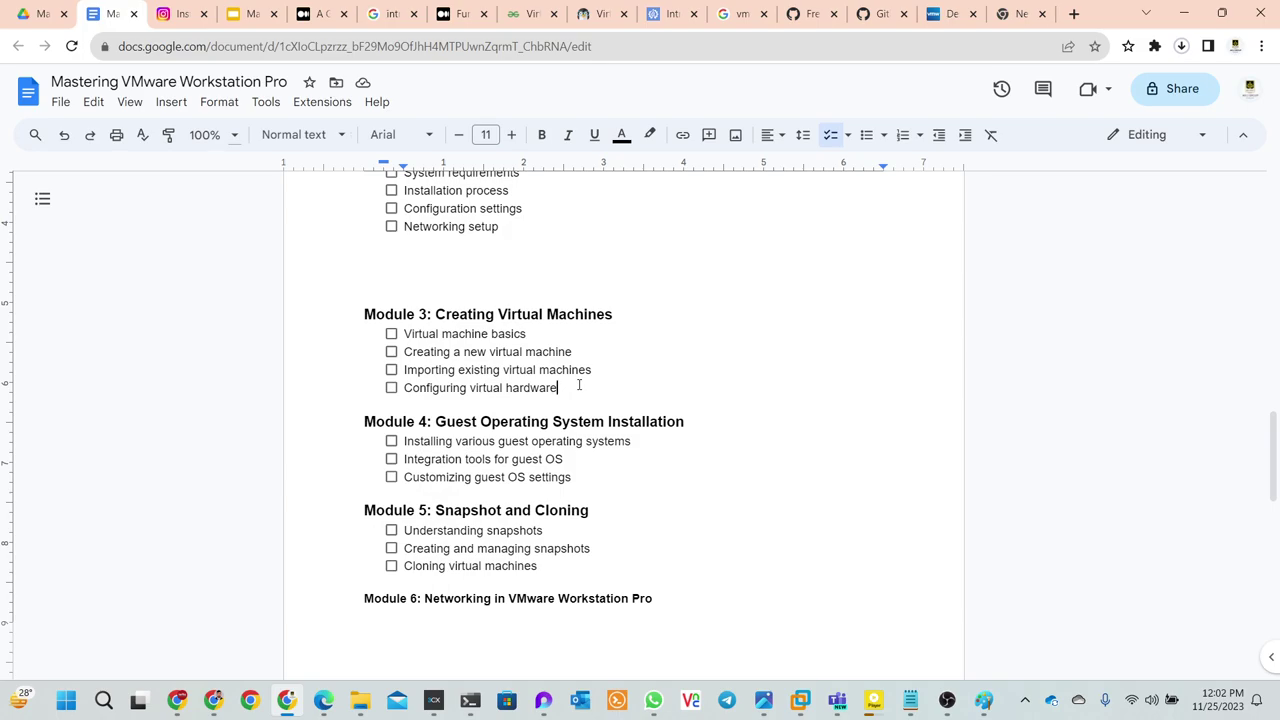
{"action": "scroll", "coordinate": [579, 385], "scroll_direction": "down", "scroll_amount": 2}
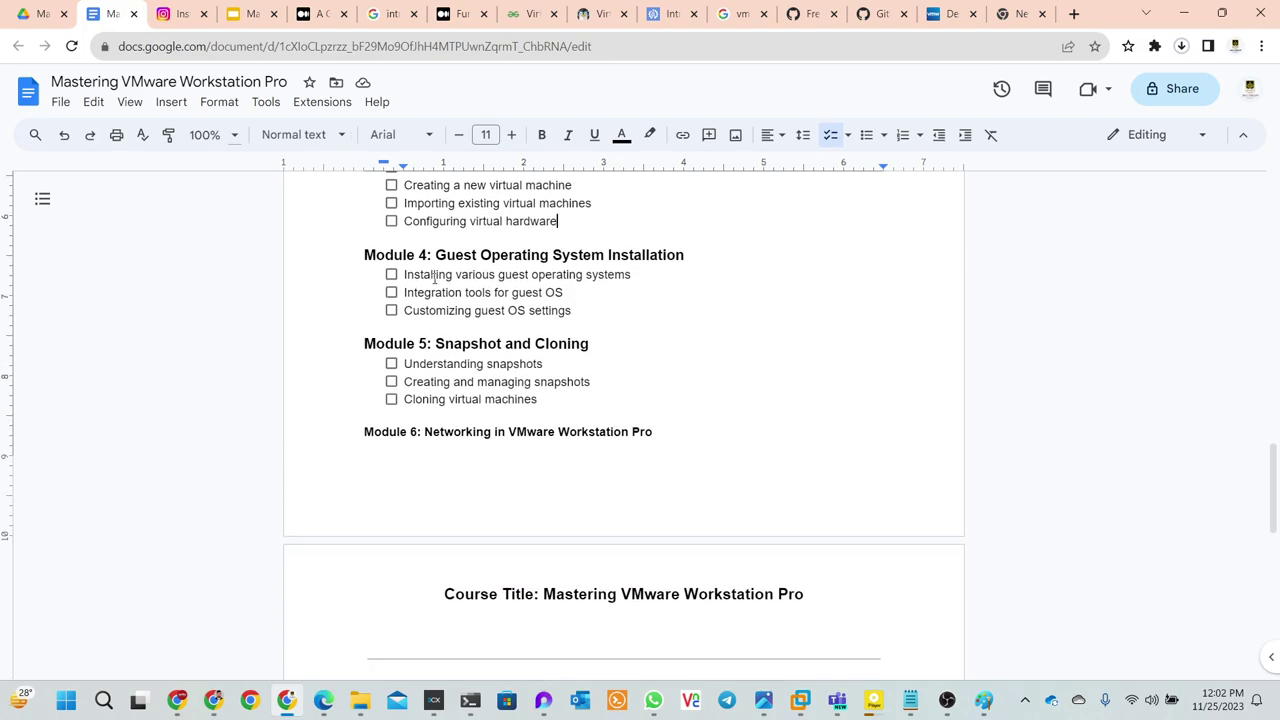
{"action": "left_click_drag", "start_coordinate": [641, 268], "coordinate": [406, 281]}
{"action": "left_click", "coordinate": [526, 256]}
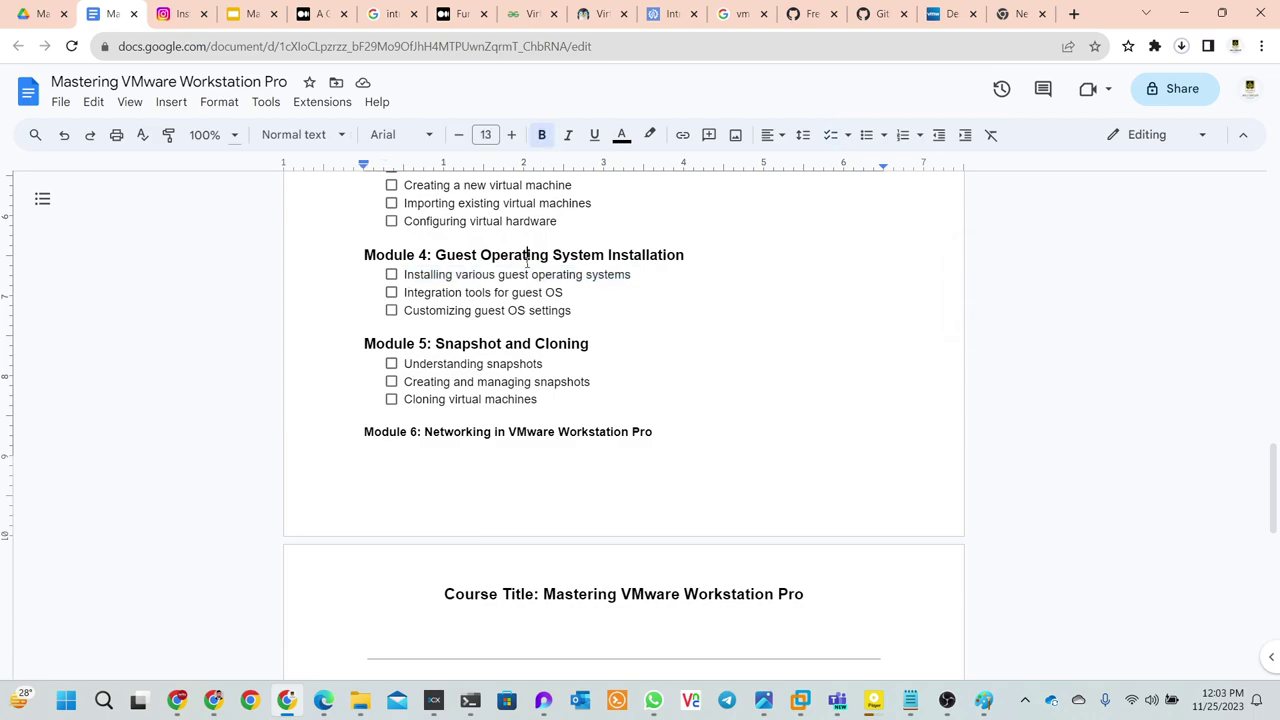
{"action": "left_click_drag", "start_coordinate": [646, 274], "coordinate": [396, 283]}
{"action": "left_click", "coordinate": [488, 280]}
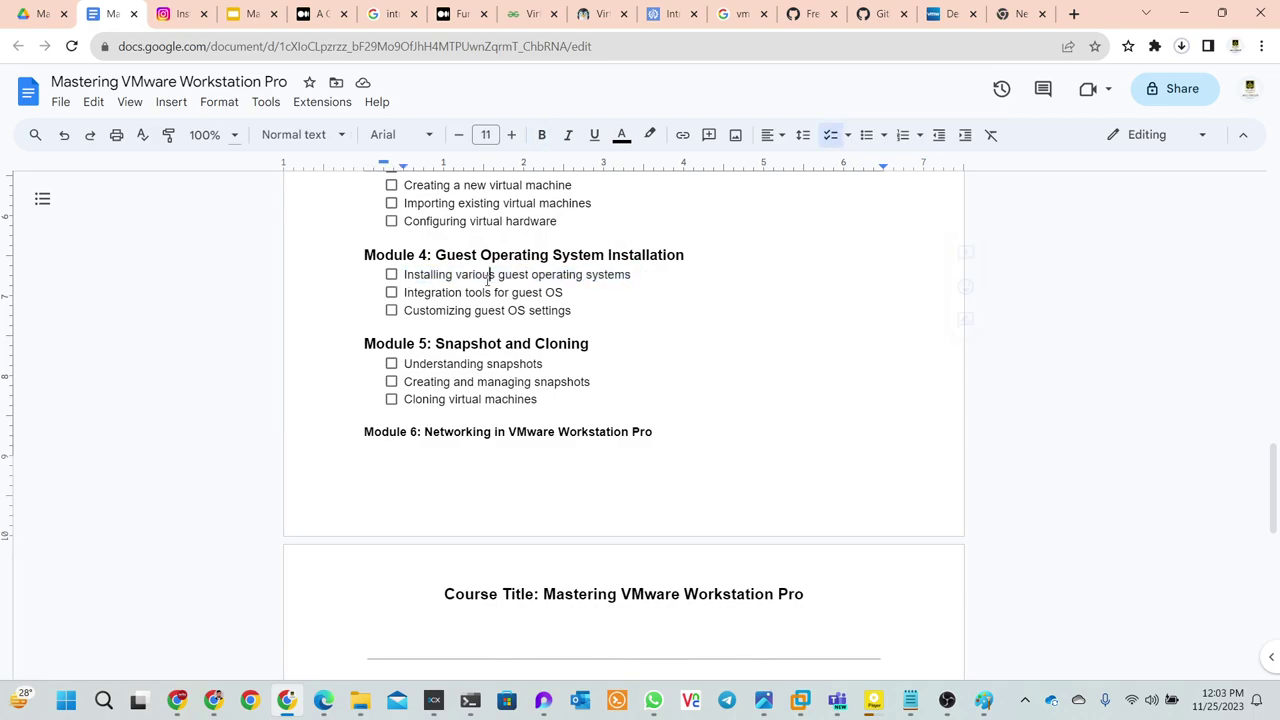
{"action": "left_click_drag", "start_coordinate": [640, 274], "coordinate": [400, 278]}
{"action": "left_click", "coordinate": [566, 293]}
{"action": "left_click_drag", "start_coordinate": [597, 288], "coordinate": [404, 287]}
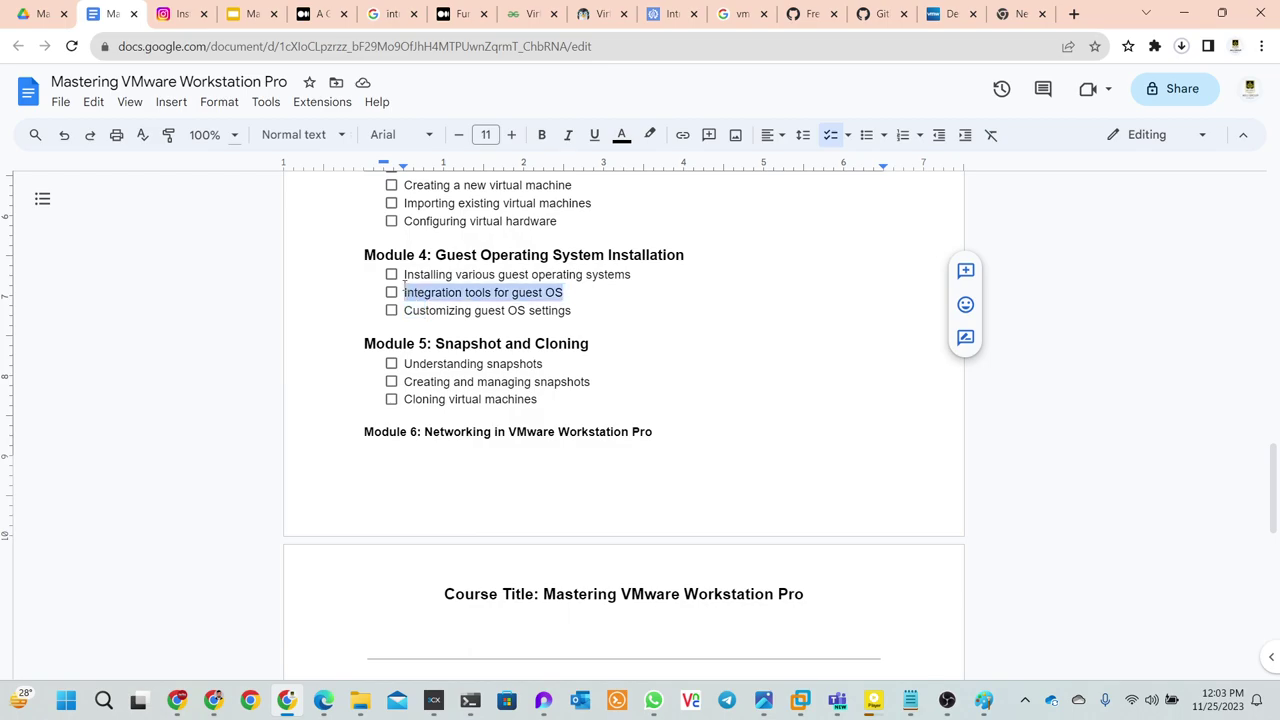
{"action": "left_click", "coordinate": [596, 311]}
{"action": "left_click_drag", "start_coordinate": [578, 285], "coordinate": [403, 314]}
{"action": "left_click", "coordinate": [666, 300]}
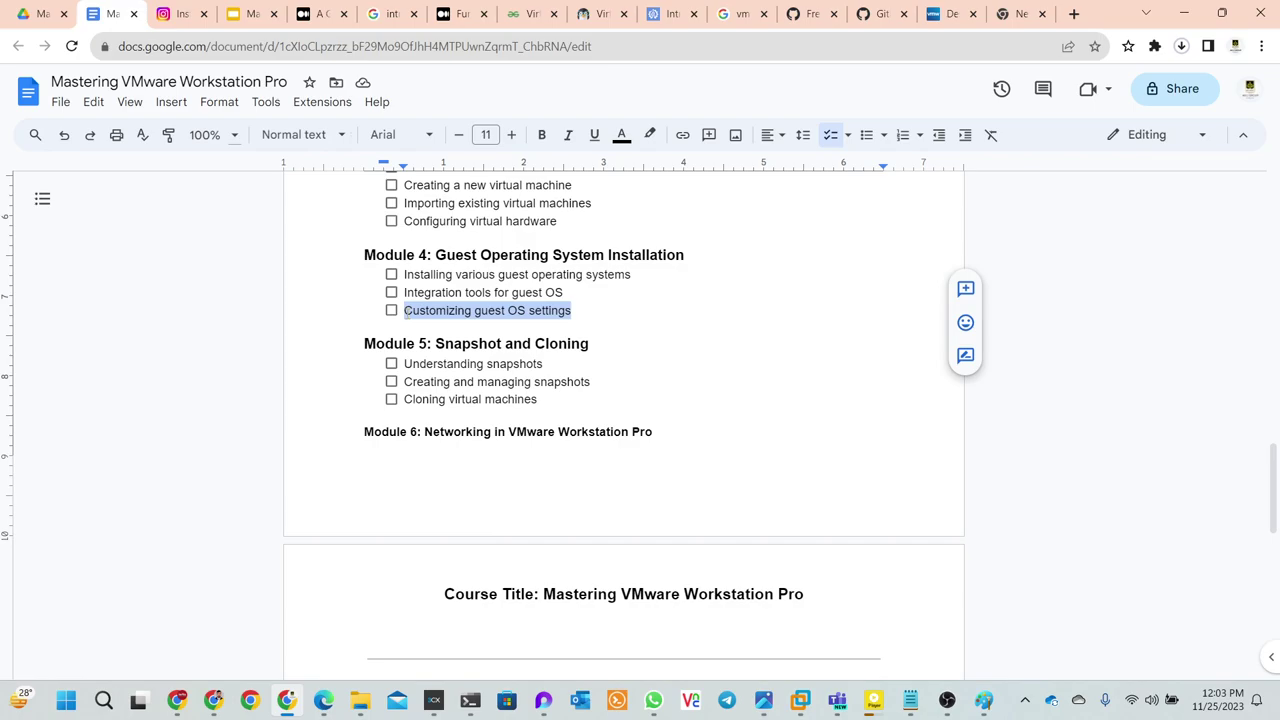
{"action": "left_click", "coordinate": [640, 290]}
{"action": "scroll", "coordinate": [650, 291], "scroll_direction": "down", "scroll_amount": 2}
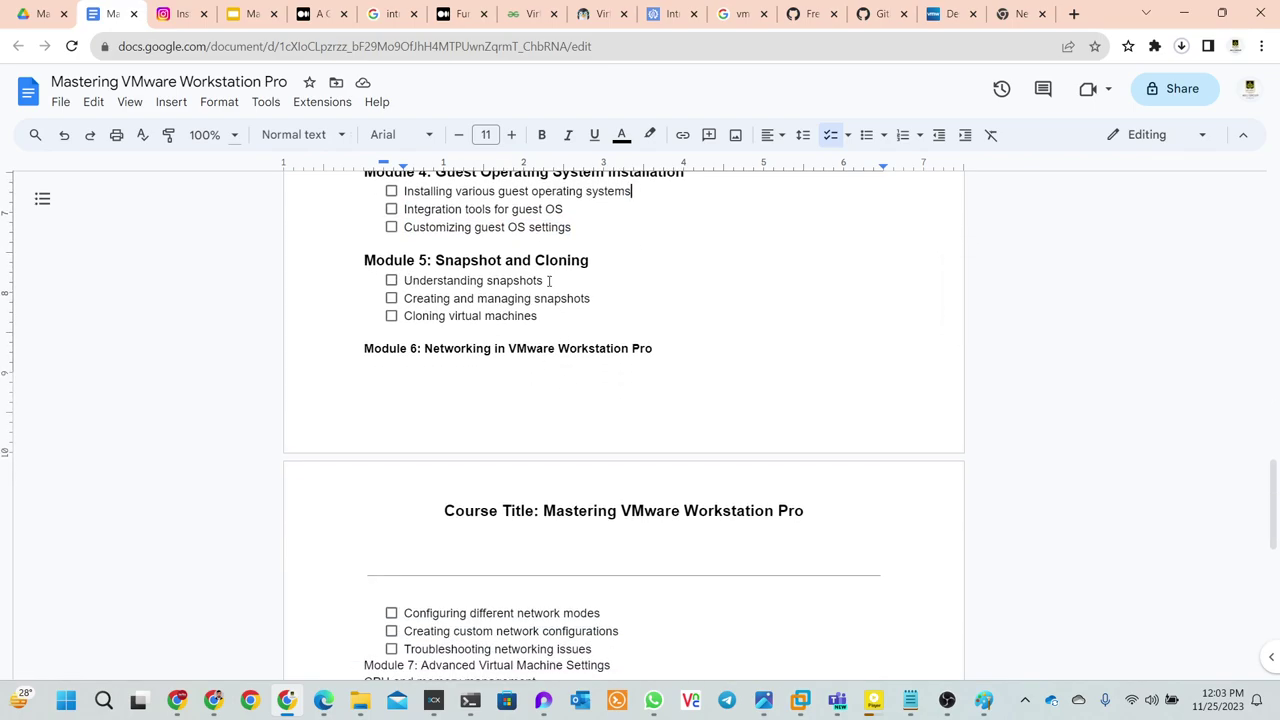
{"action": "left_click_drag", "start_coordinate": [548, 280], "coordinate": [400, 281]}
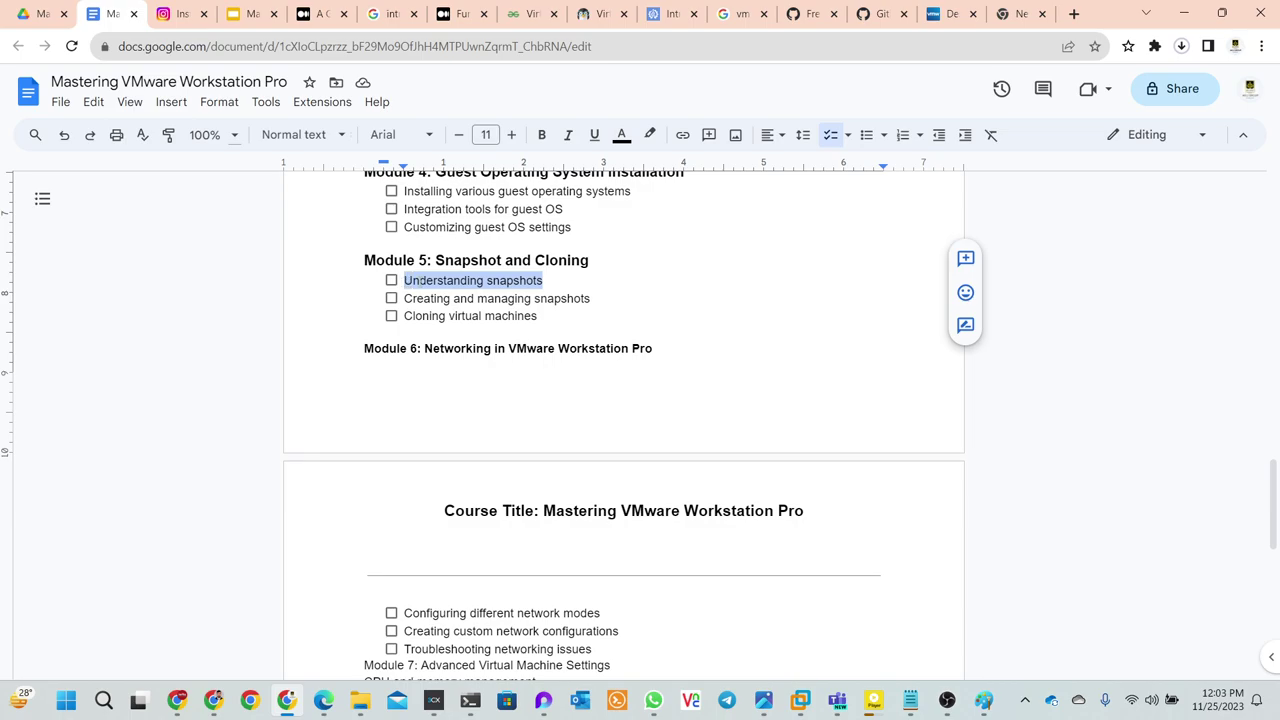
{"action": "left_click", "coordinate": [565, 277]}
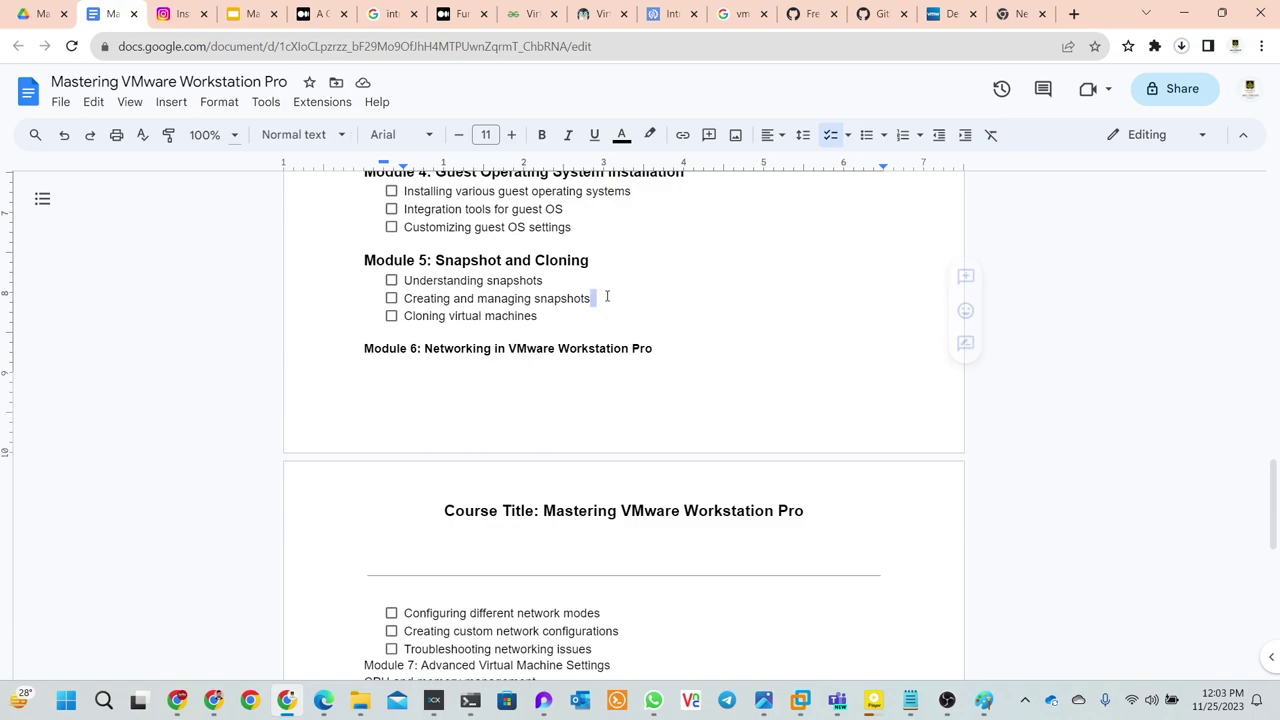
{"action": "left_click_drag", "start_coordinate": [606, 296], "coordinate": [385, 305]}
{"action": "left_click_drag", "start_coordinate": [540, 317], "coordinate": [408, 323]}
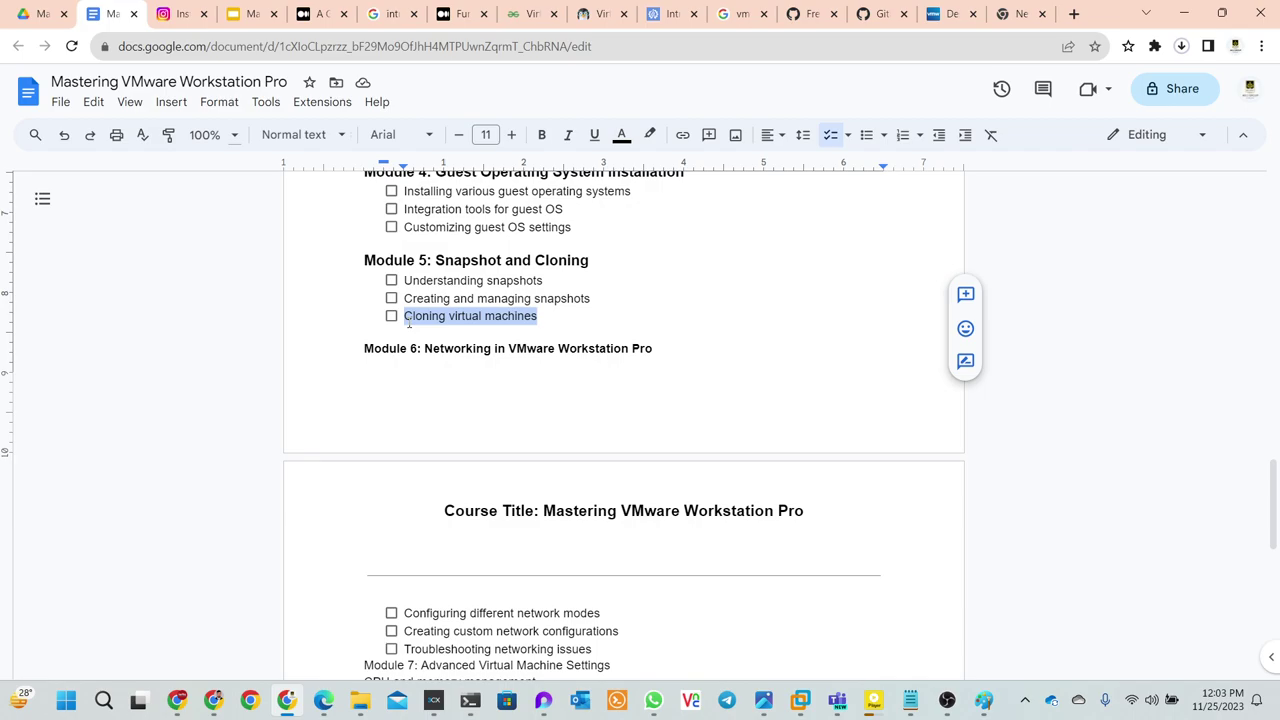
{"action": "scroll", "coordinate": [653, 510], "scroll_direction": "down", "scroll_amount": 2}
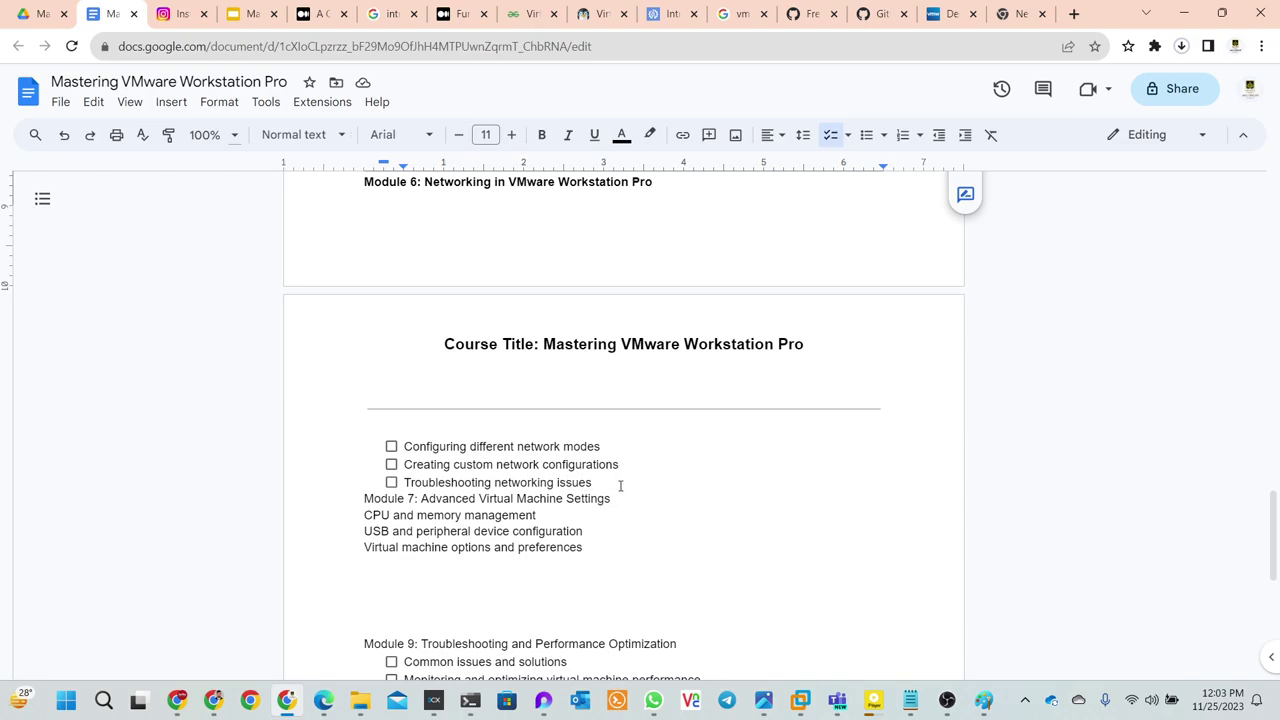
{"action": "left_click_drag", "start_coordinate": [620, 486], "coordinate": [403, 447]}
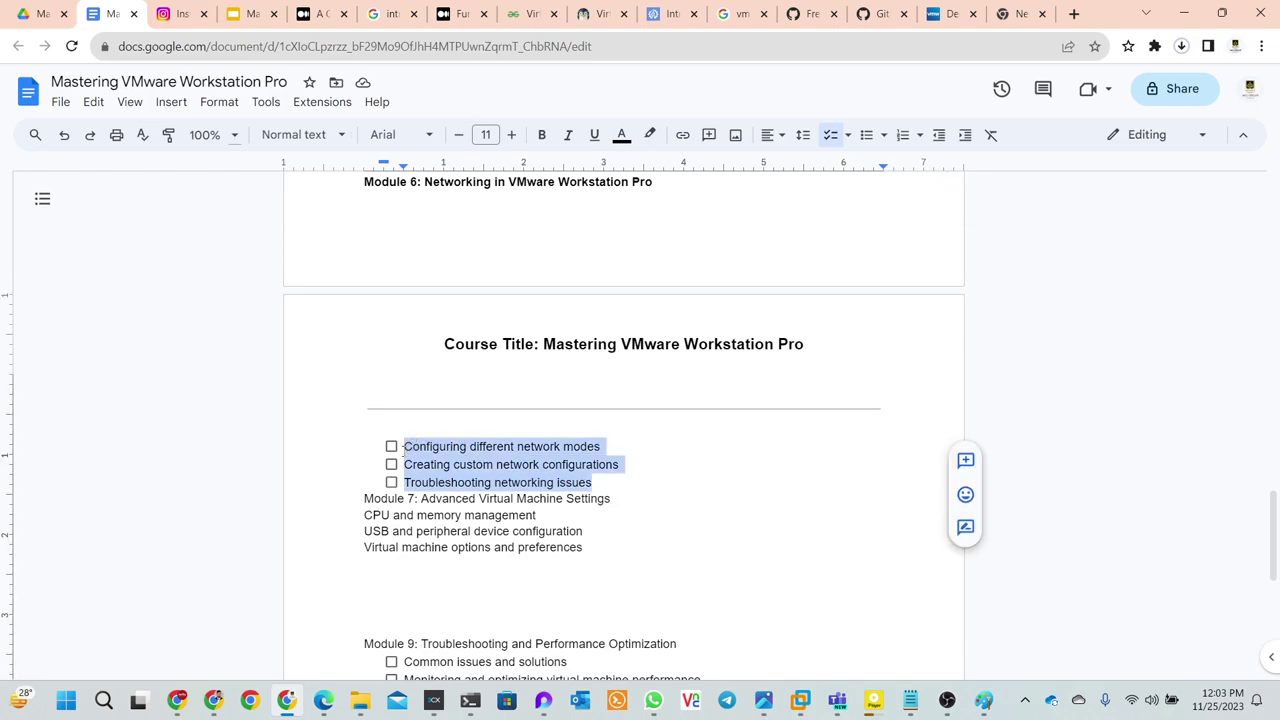
{"action": "left_click", "coordinate": [460, 464]}
{"action": "left_click", "coordinate": [643, 463]}
{"action": "key", "text": "shift+Home"}
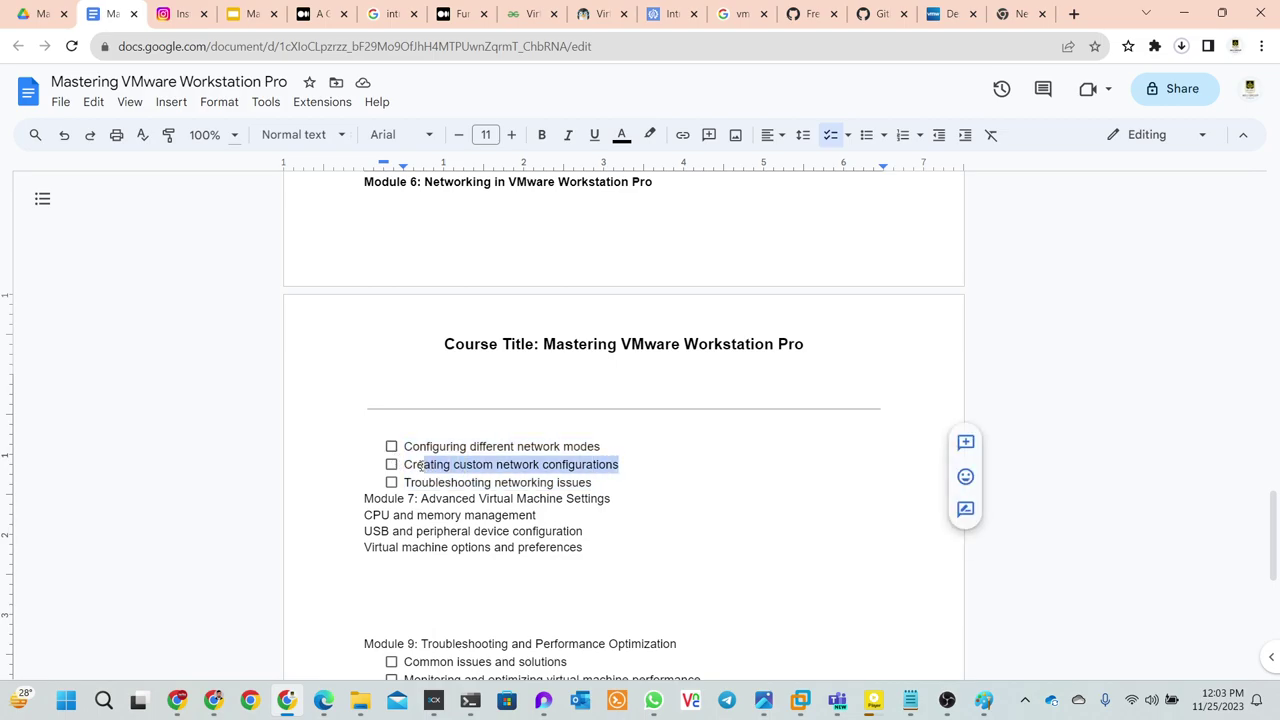
{"action": "left_click_drag", "start_coordinate": [591, 483], "coordinate": [388, 447]}
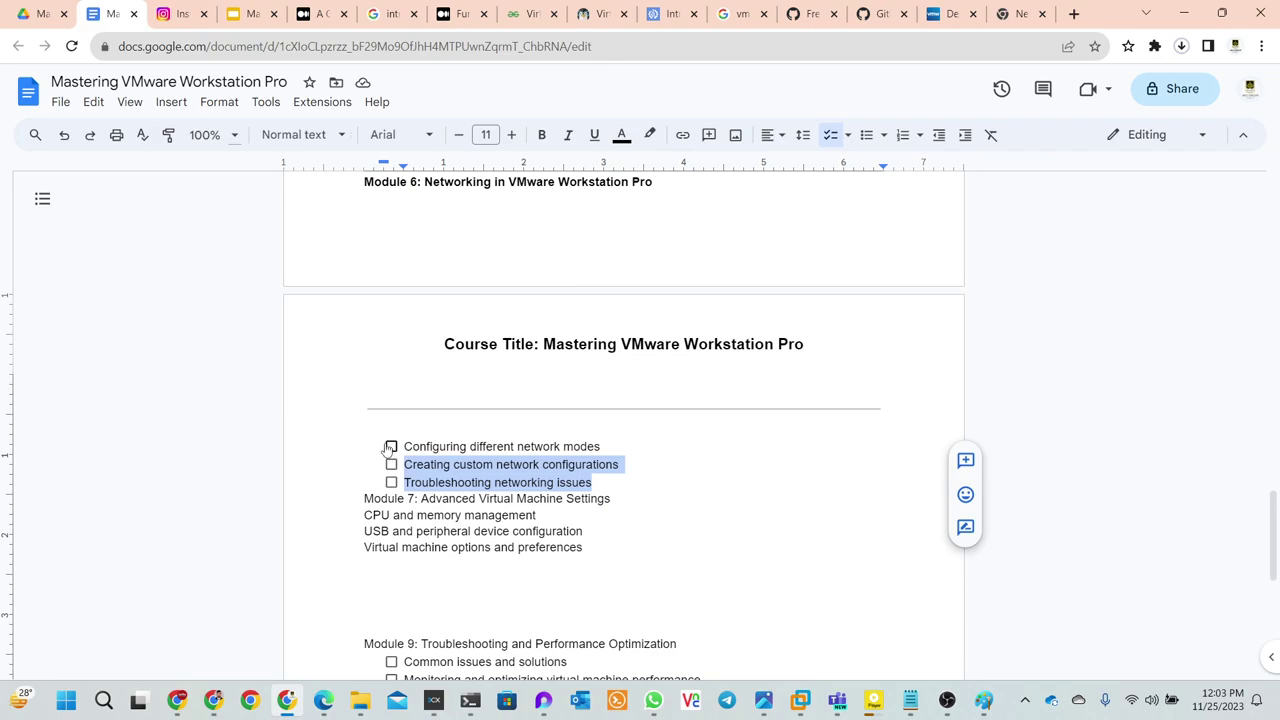
{"action": "scroll", "coordinate": [388, 440], "scroll_direction": "up", "scroll_amount": 3}
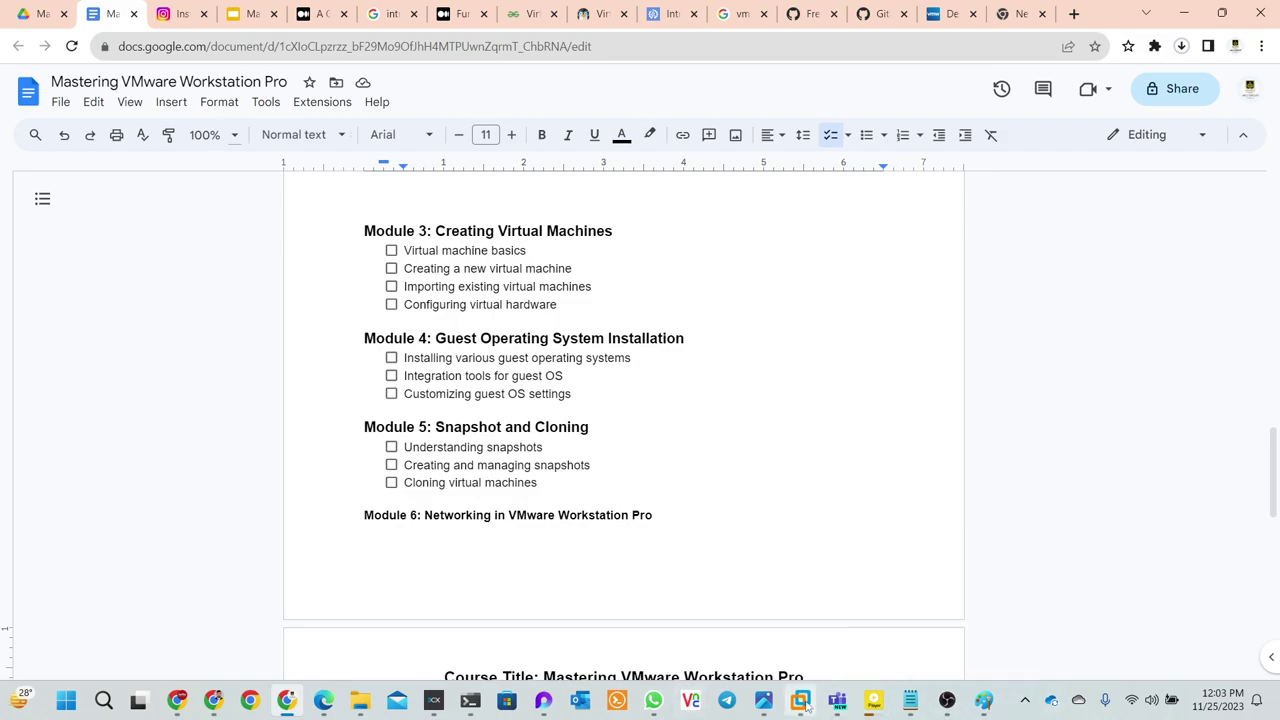
{"action": "mouse_move", "coordinate": [800, 700]}
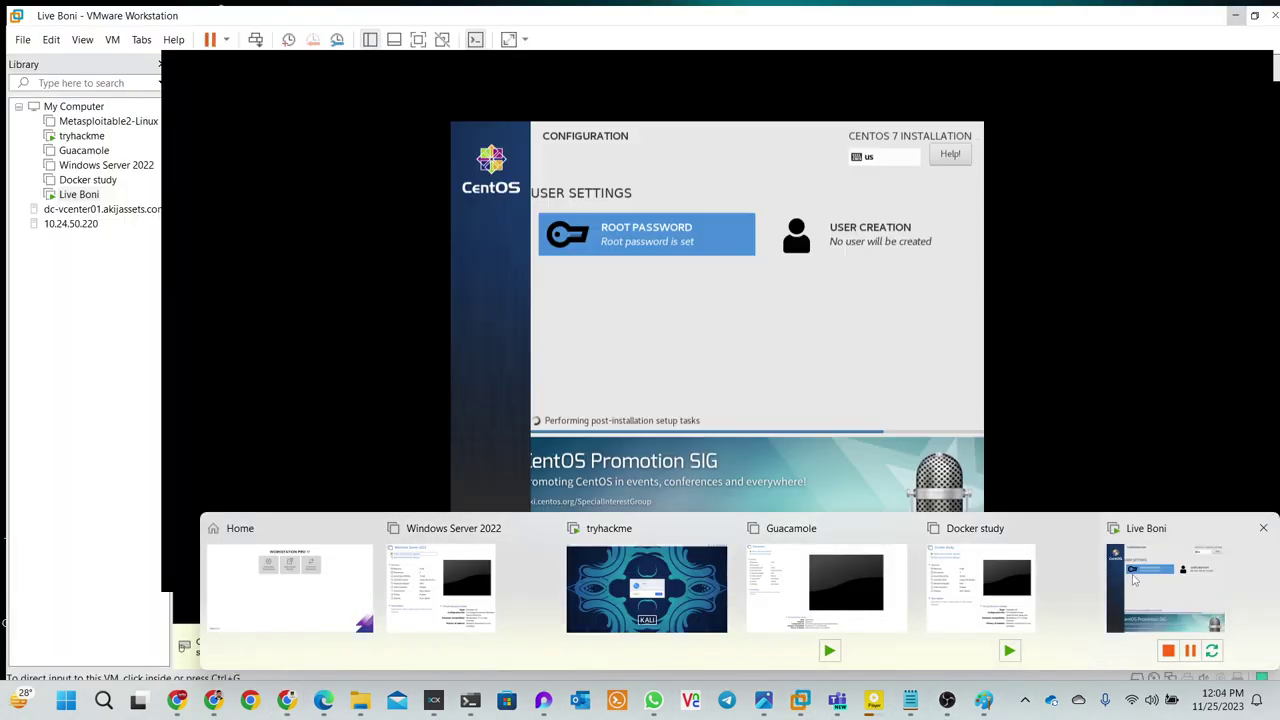
{"action": "left_click", "coordinate": [1138, 585]}
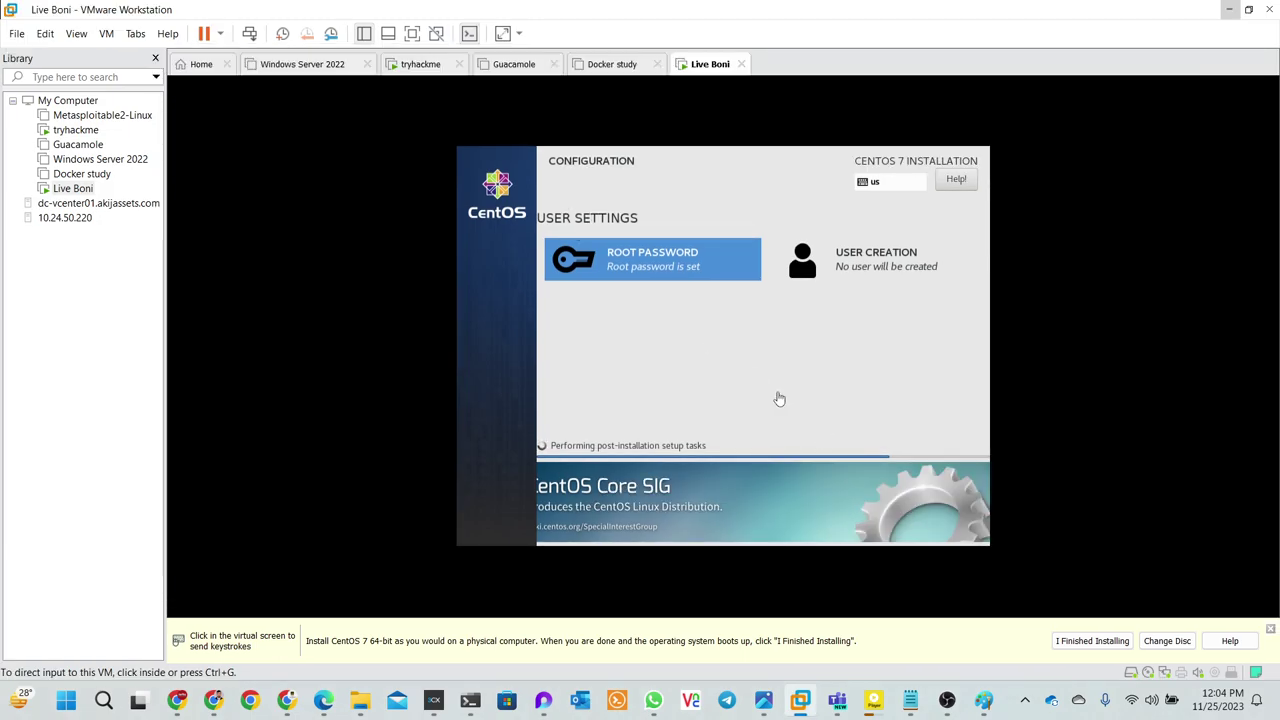
{"action": "mouse_move", "coordinate": [910, 703]}
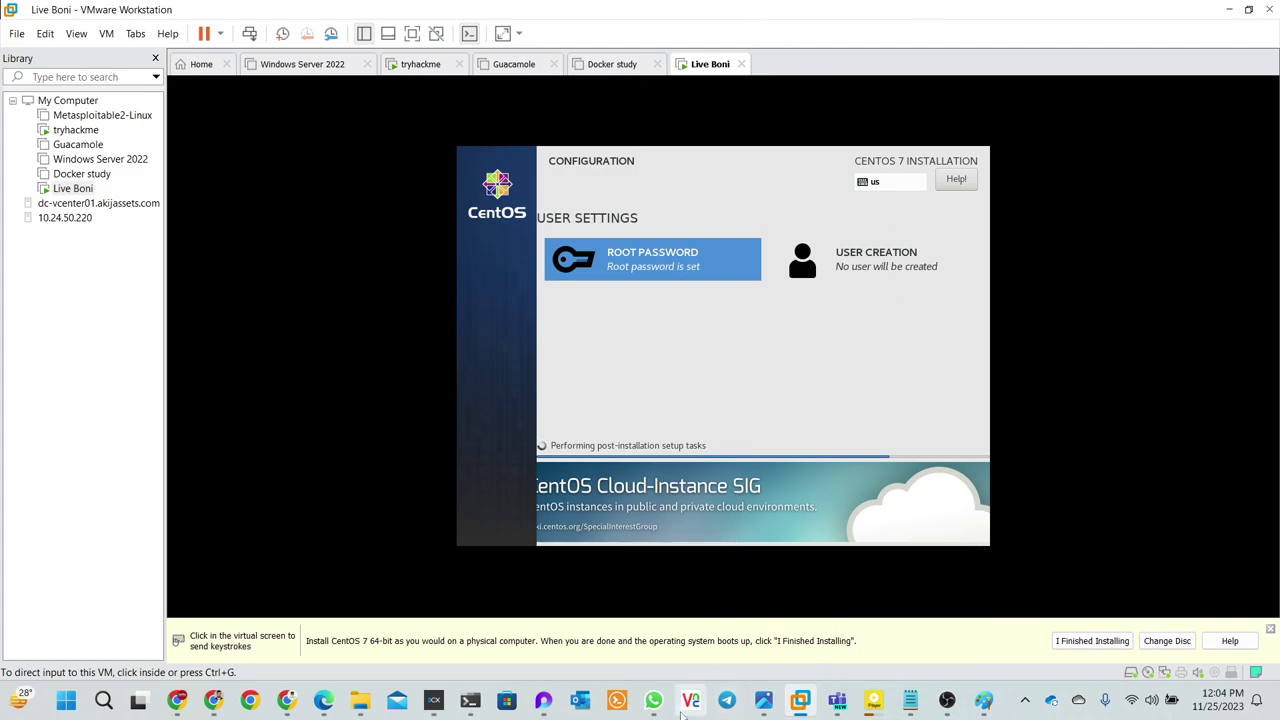
{"action": "mouse_move", "coordinate": [287, 700]}
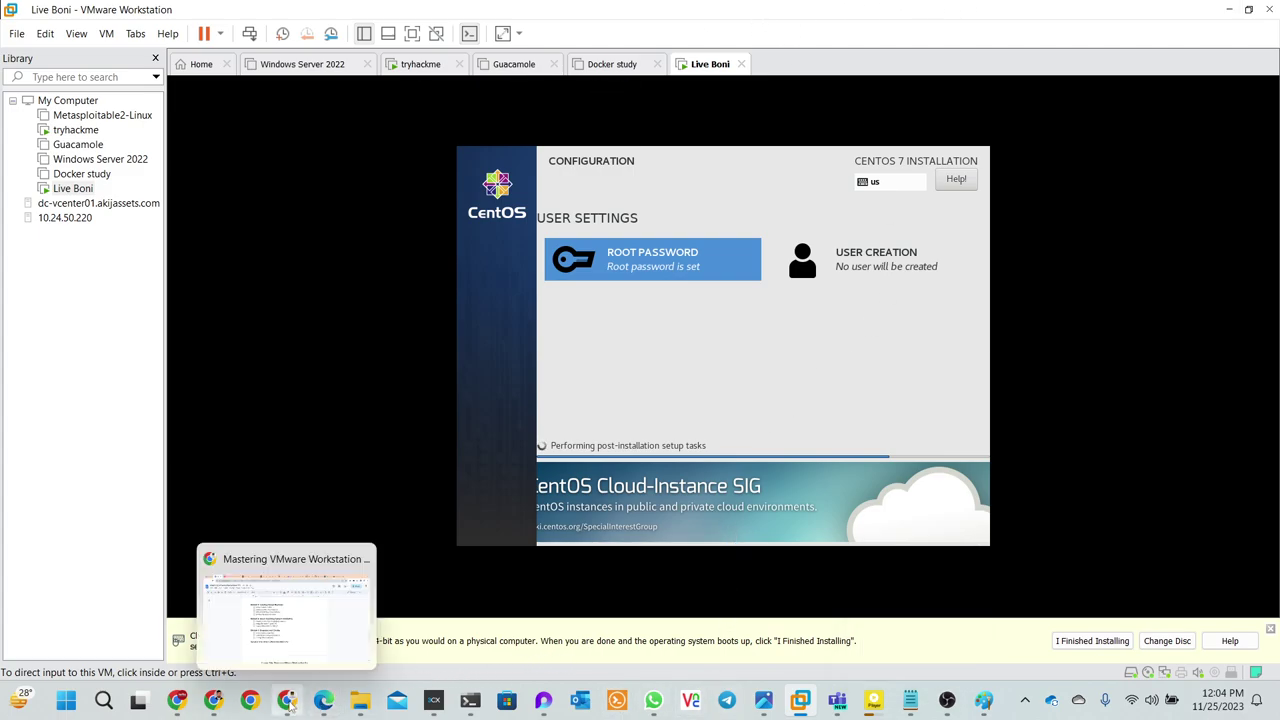
{"action": "left_click", "coordinate": [281, 625]}
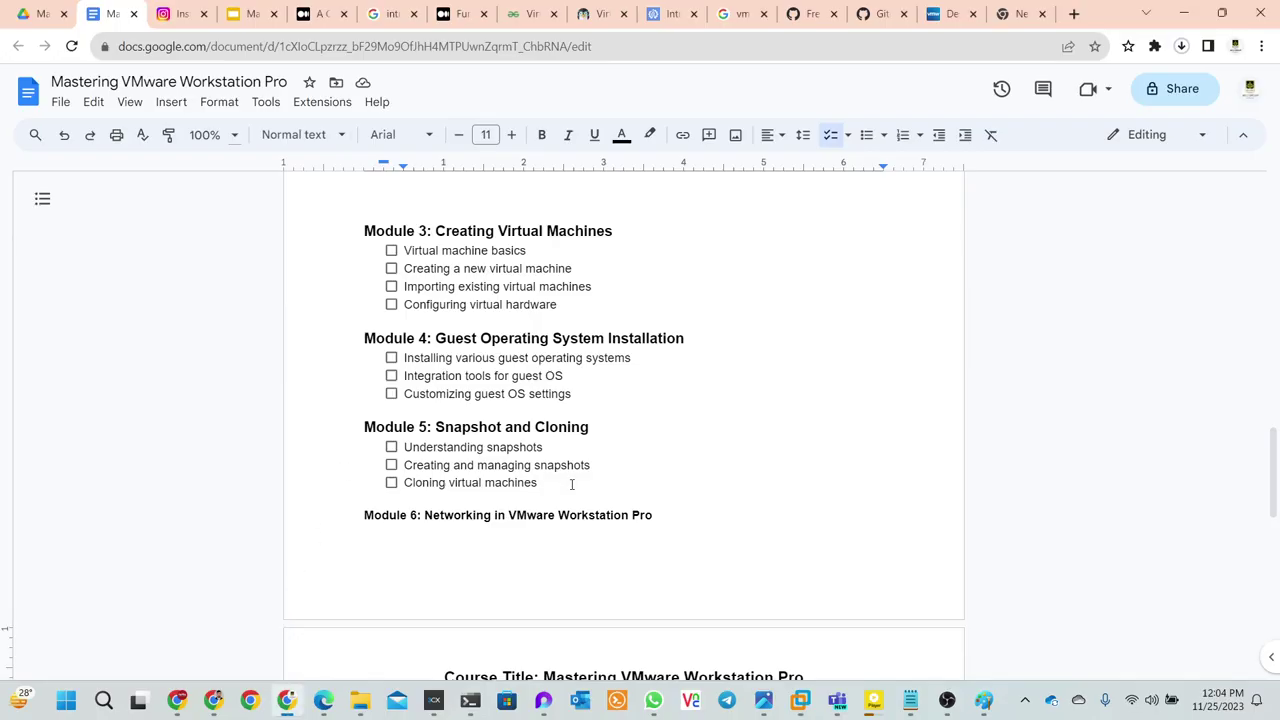
- Move through the GitHub licence-keys and vmwk17key.txt gist tabs to the new tab, then open YouTube
{"action": "scroll", "coordinate": [522, 432], "scroll_direction": "up", "scroll_amount": 2}
{"action": "scroll", "coordinate": [522, 432], "scroll_direction": "down", "scroll_amount": 1}
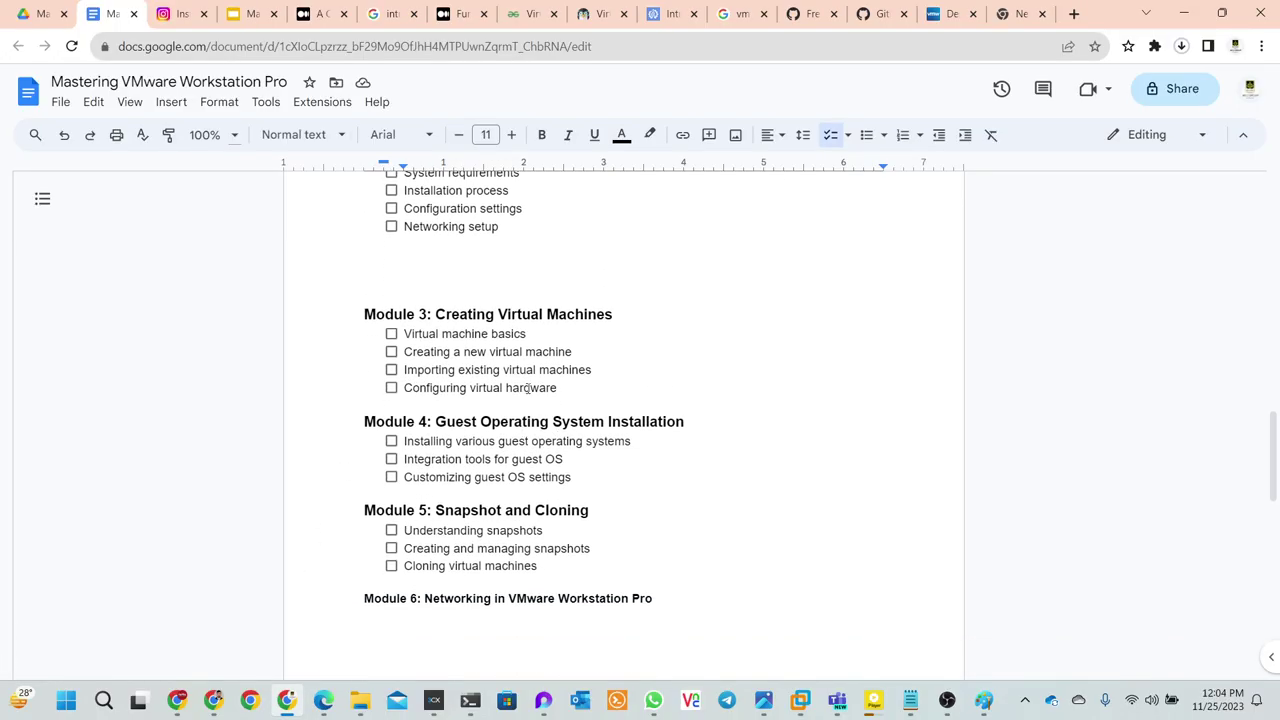
{"action": "left_click", "coordinate": [873, 14]}
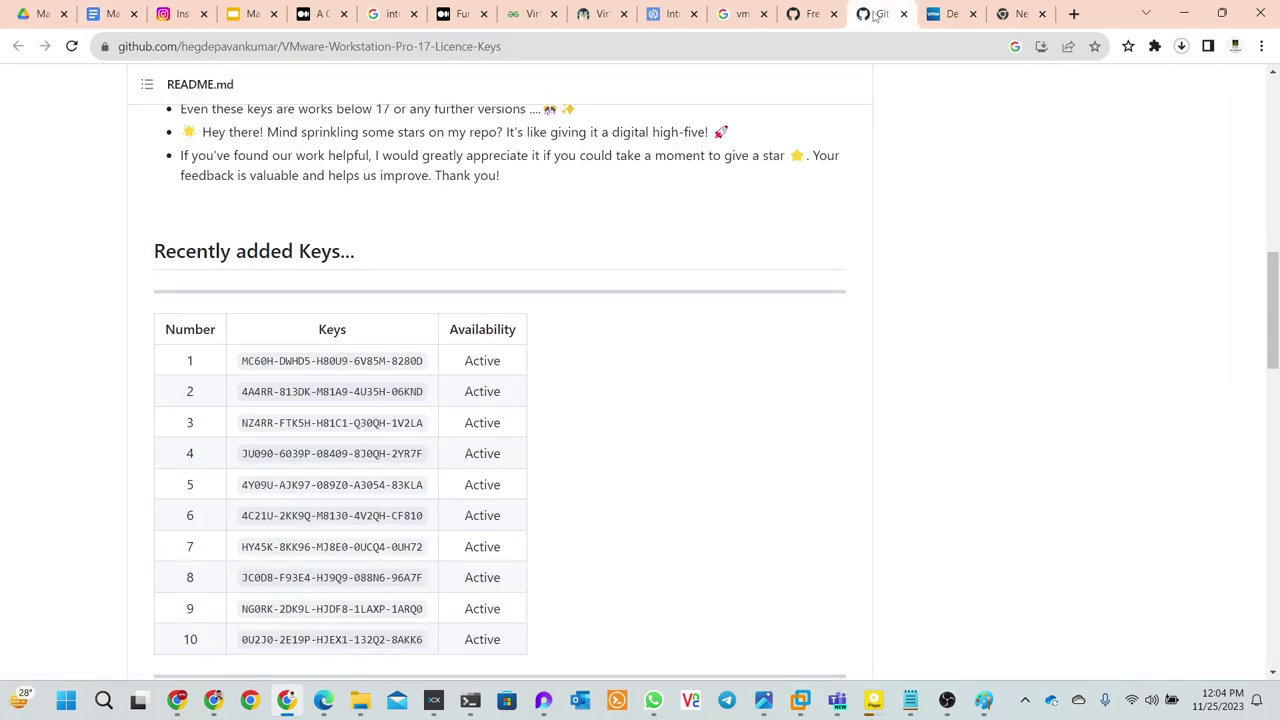
{"action": "left_click", "coordinate": [810, 14]}
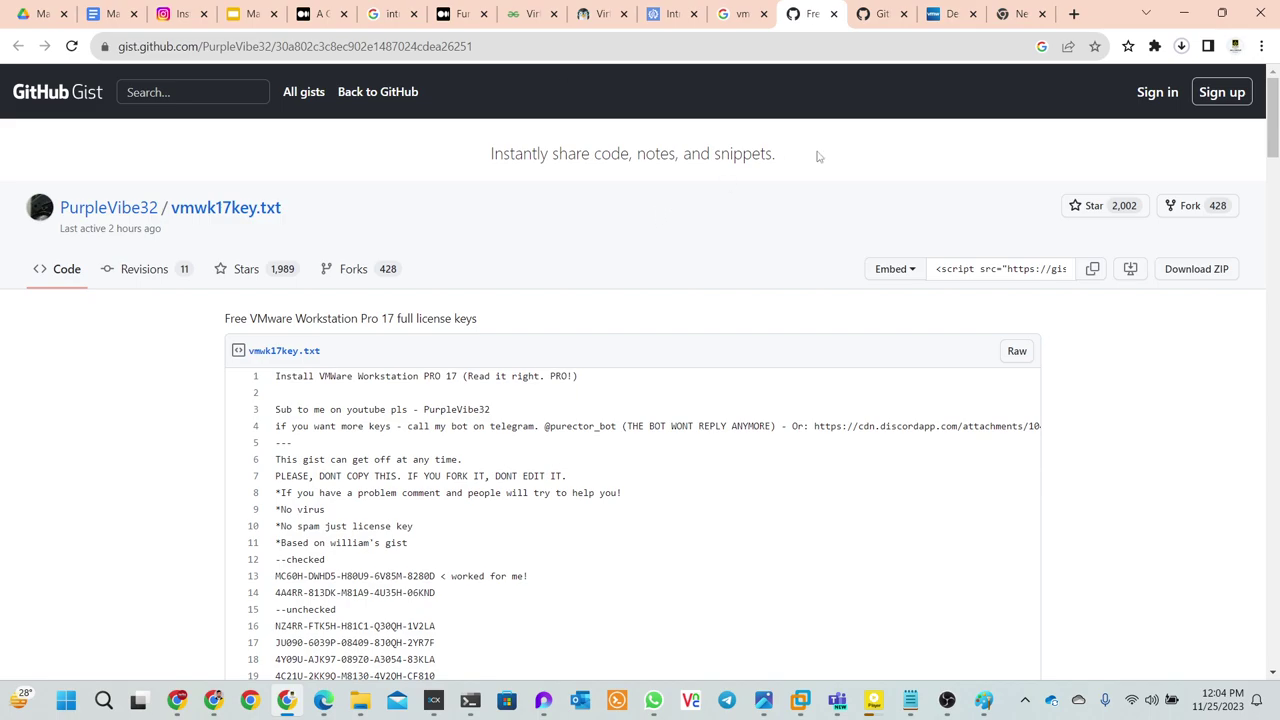
{"action": "left_click", "coordinate": [1020, 14]}
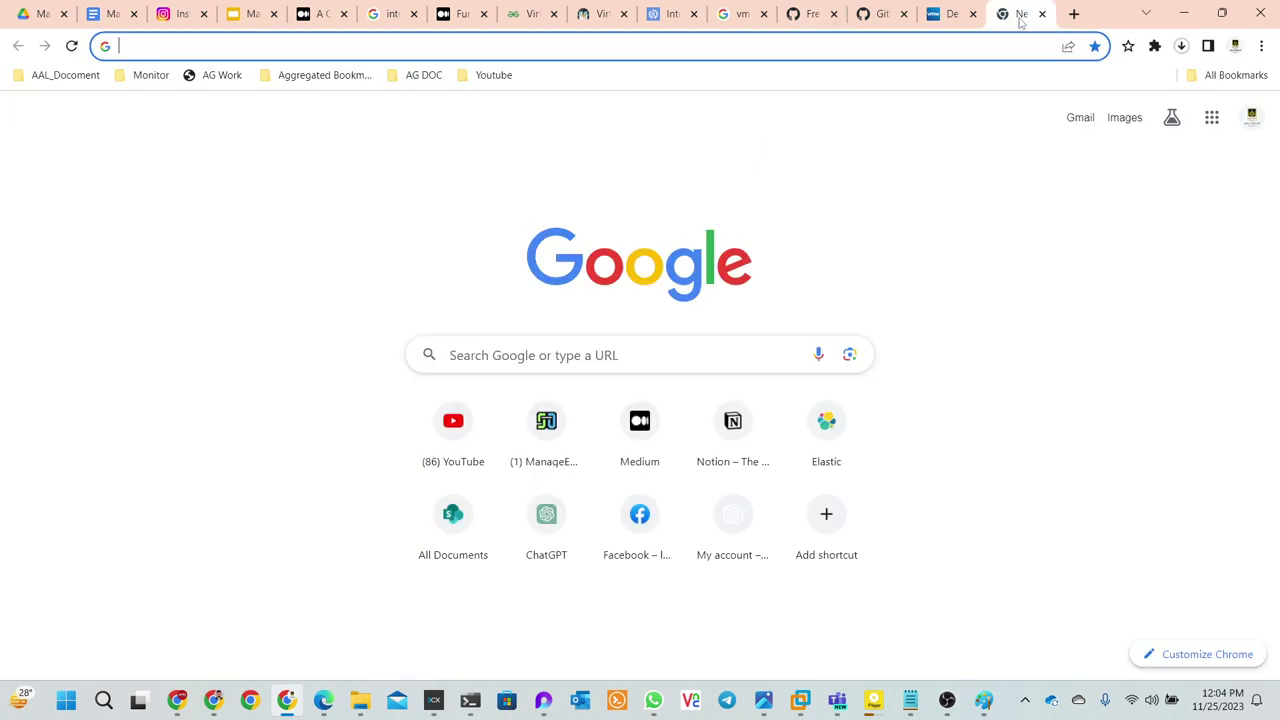
{"action": "left_click", "coordinate": [472, 440]}
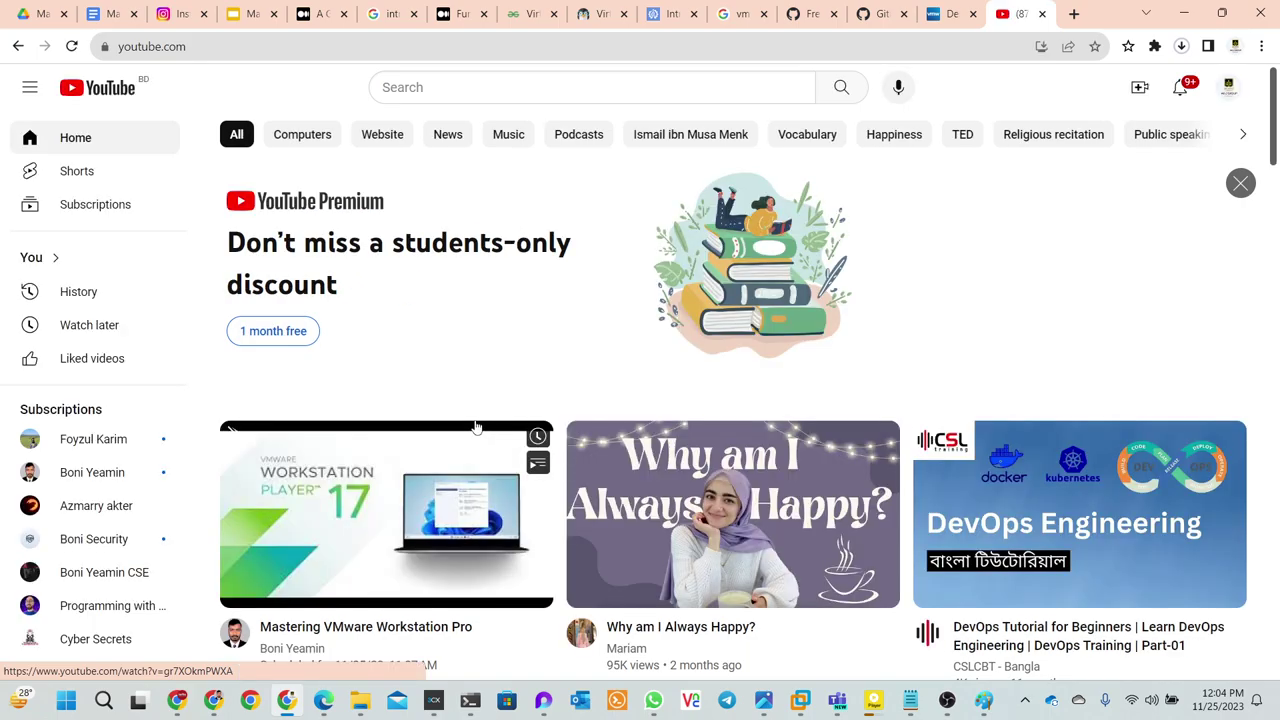
- Search YouTube for the instructor's name and open the Cyber Security Study channel from the results
{"action": "left_click", "coordinate": [424, 91]}
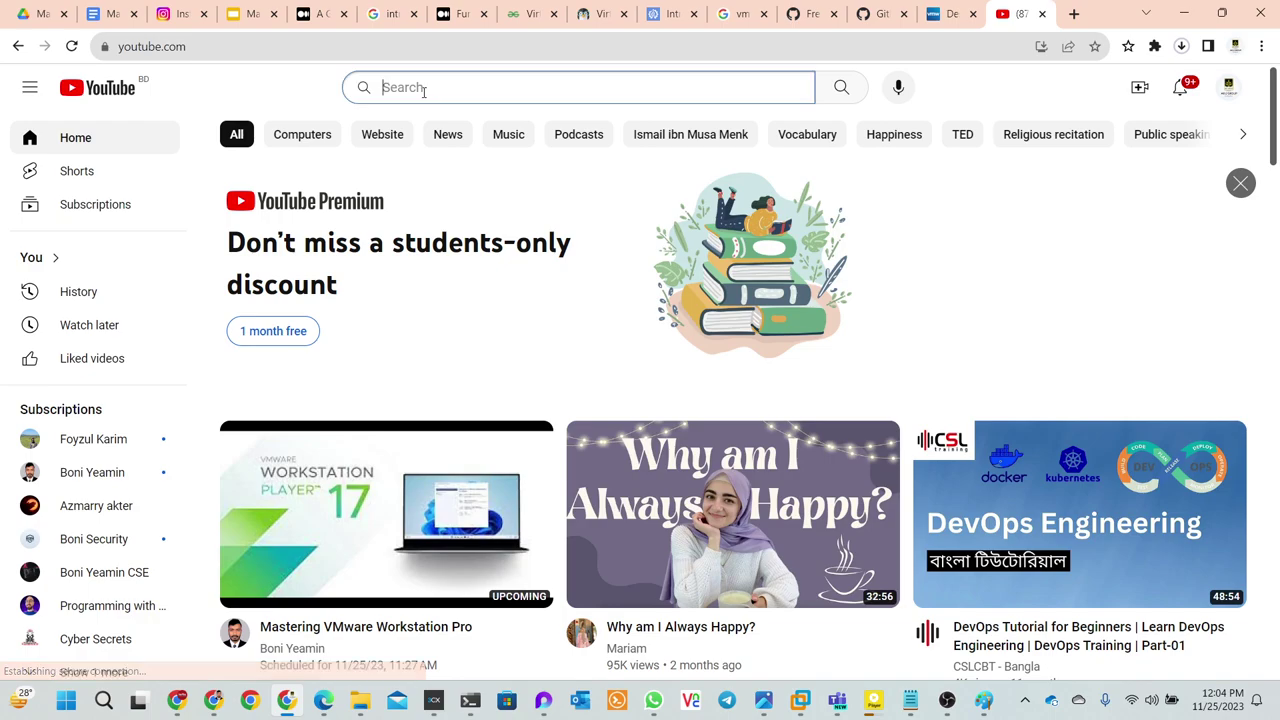
{"action": "type", "text": "boni"}
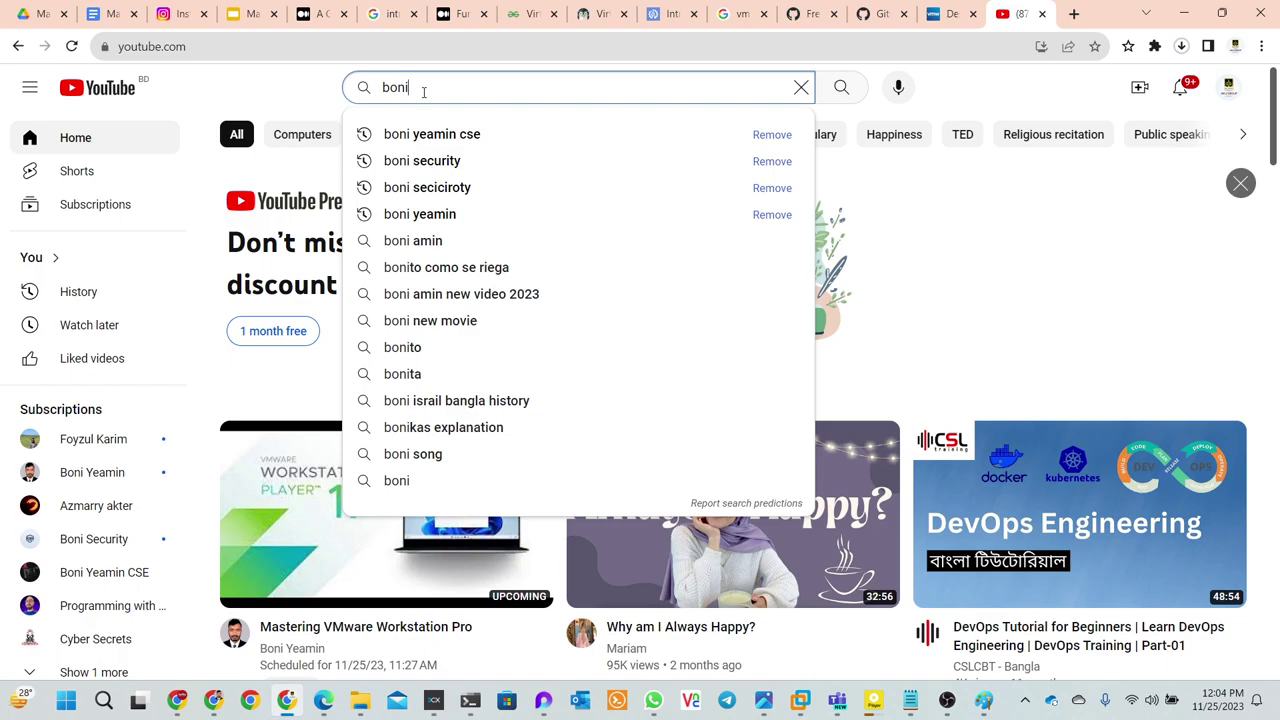
{"action": "scroll", "coordinate": [424, 91], "scroll_direction": "down", "scroll_amount": 5}
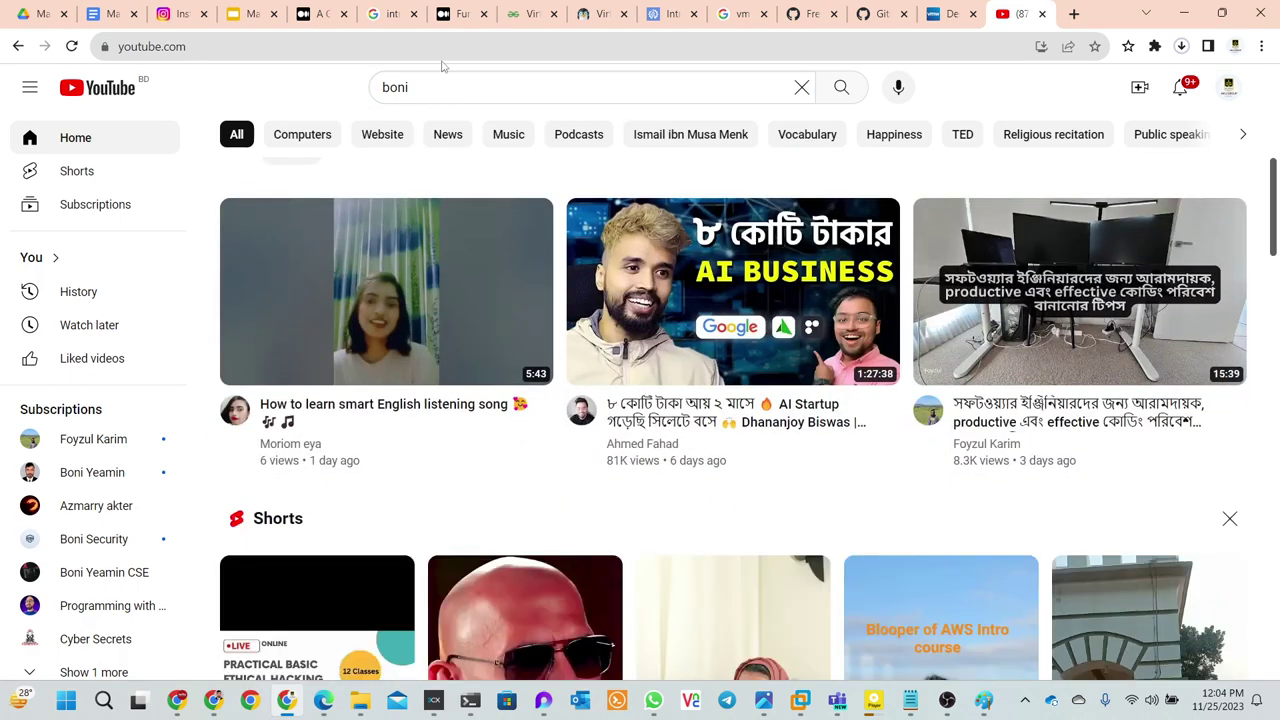
{"action": "left_click", "coordinate": [437, 88]}
{"action": "type", "text": "y"}
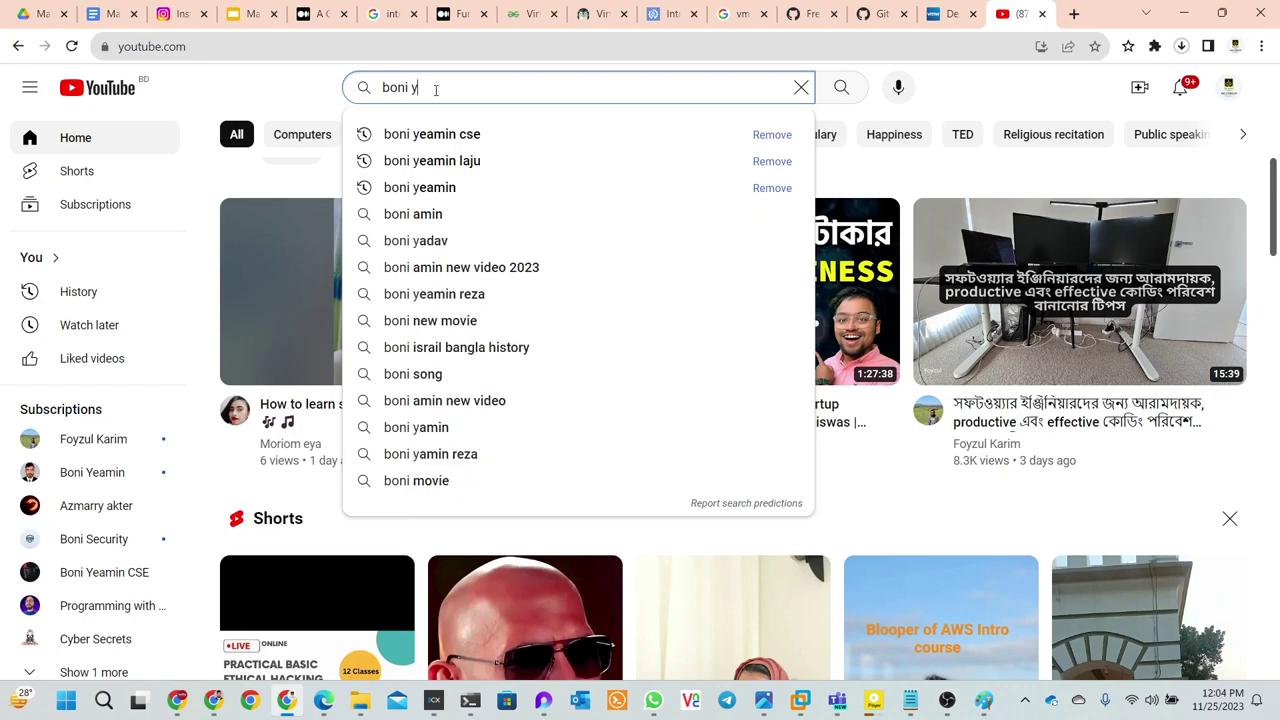
{"action": "type", "text": "eamin"}
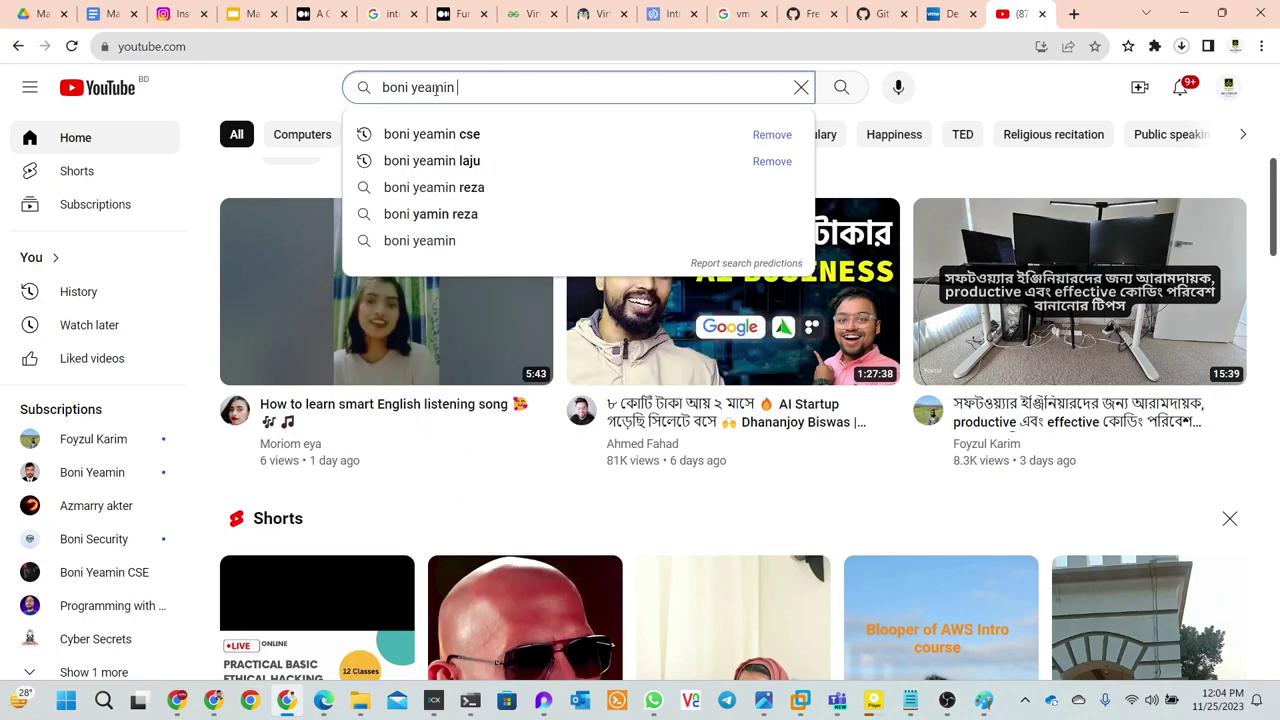
{"action": "key", "text": "Return"}
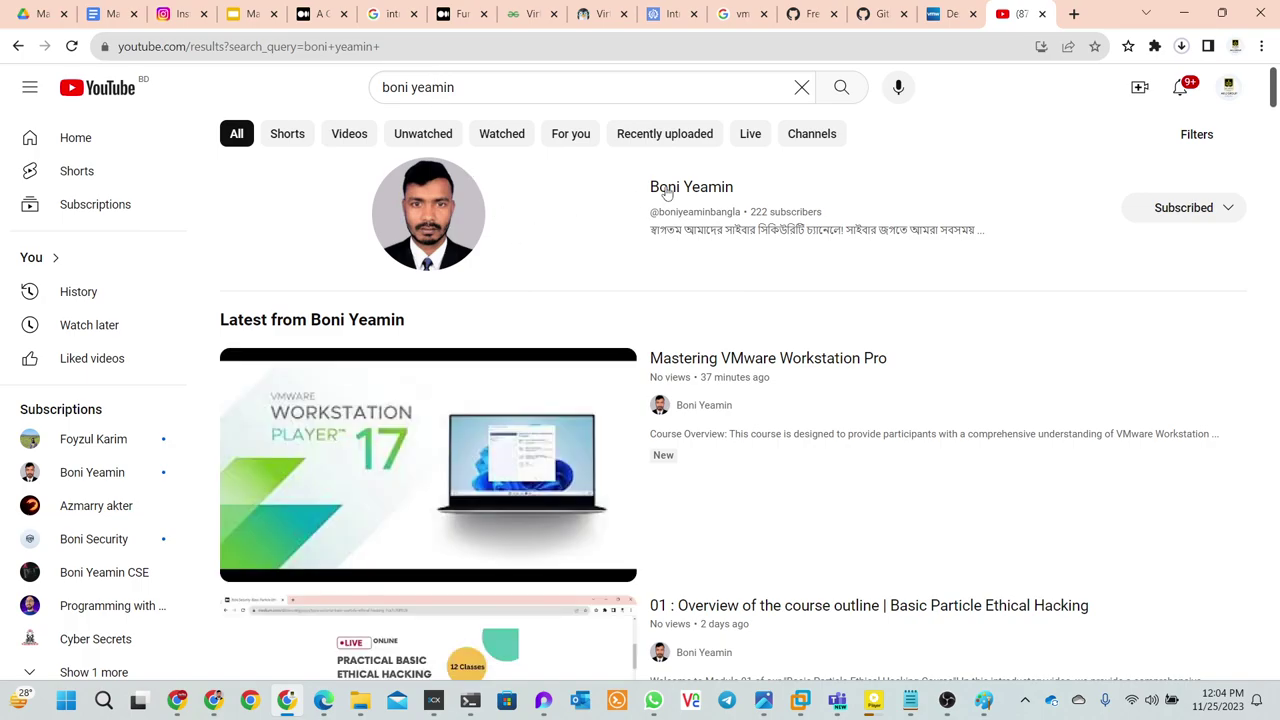
{"action": "left_click", "coordinate": [666, 189]}
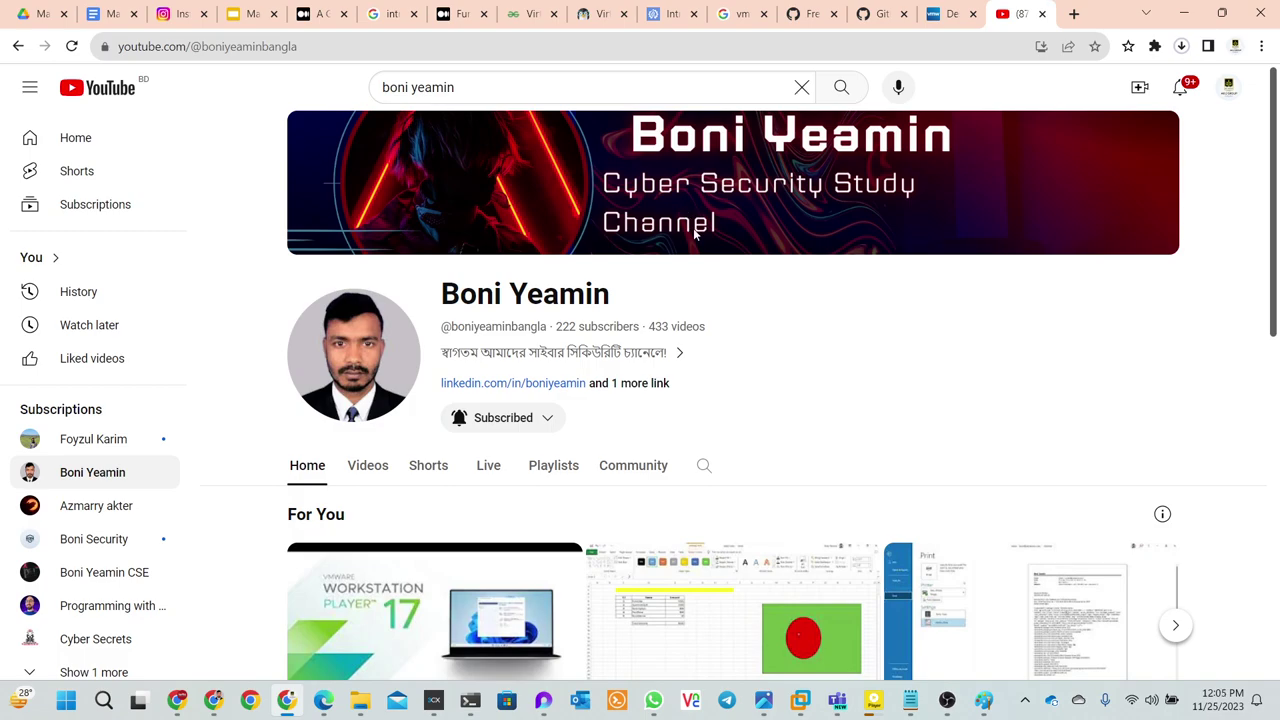
- Review the channel's 222 subscribers and 433 videos, then select the search query's last word
{"action": "scroll", "coordinate": [695, 233], "scroll_direction": "down", "scroll_amount": 1}
{"action": "scroll", "coordinate": [695, 233], "scroll_direction": "down", "scroll_amount": 1}
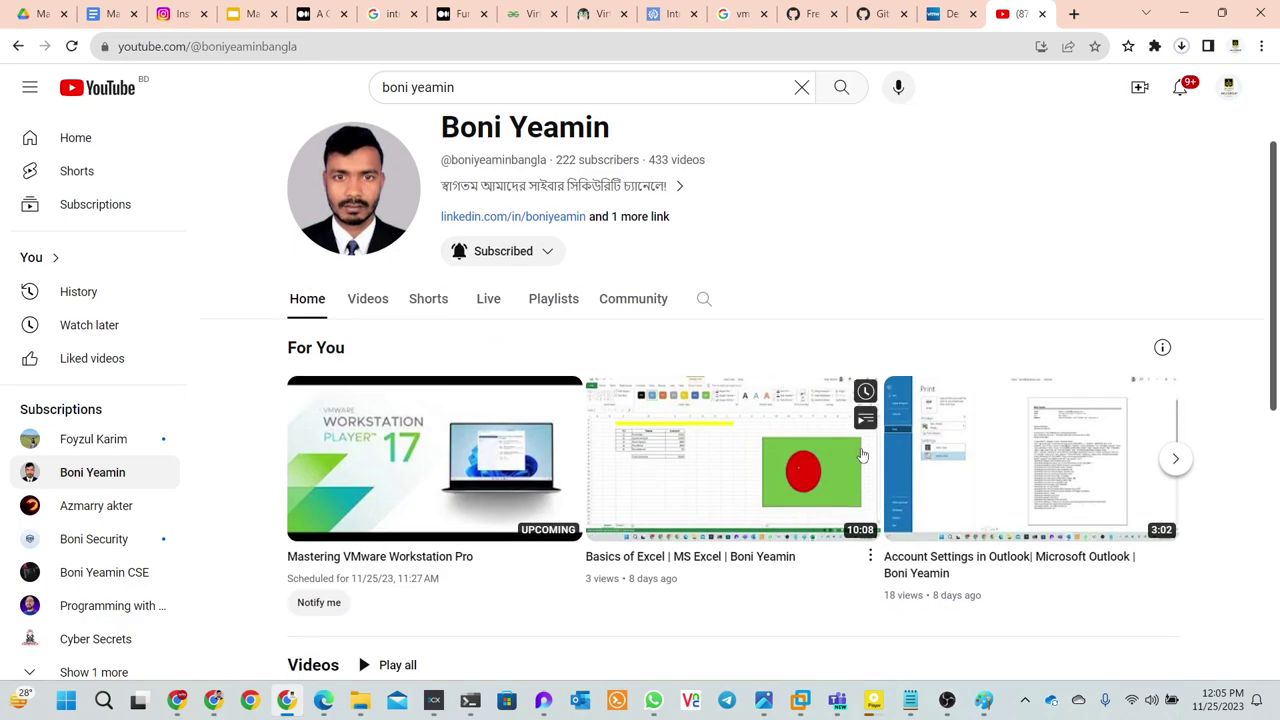
{"action": "scroll", "coordinate": [863, 454], "scroll_direction": "up", "scroll_amount": 2}
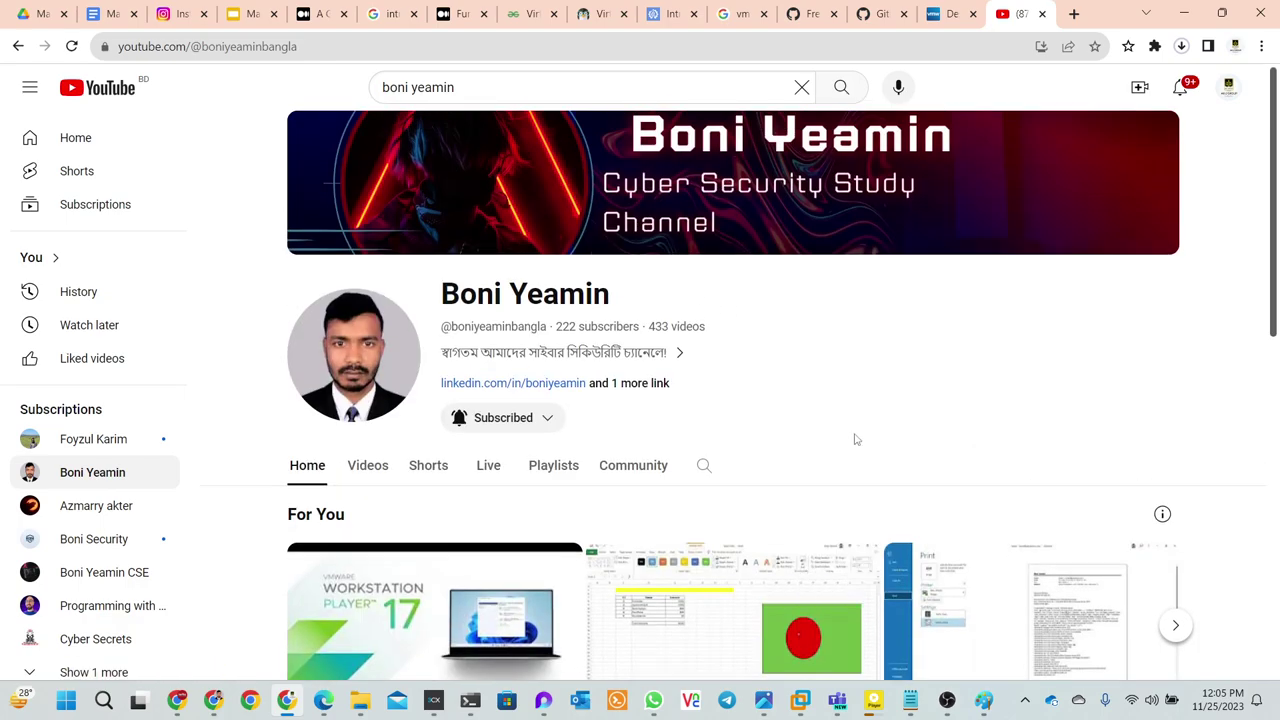
{"action": "left_click_drag", "start_coordinate": [718, 331], "coordinate": [441, 322]}
{"action": "left_click", "coordinate": [874, 372]}
{"action": "scroll", "coordinate": [875, 372], "scroll_direction": "down", "scroll_amount": 8}
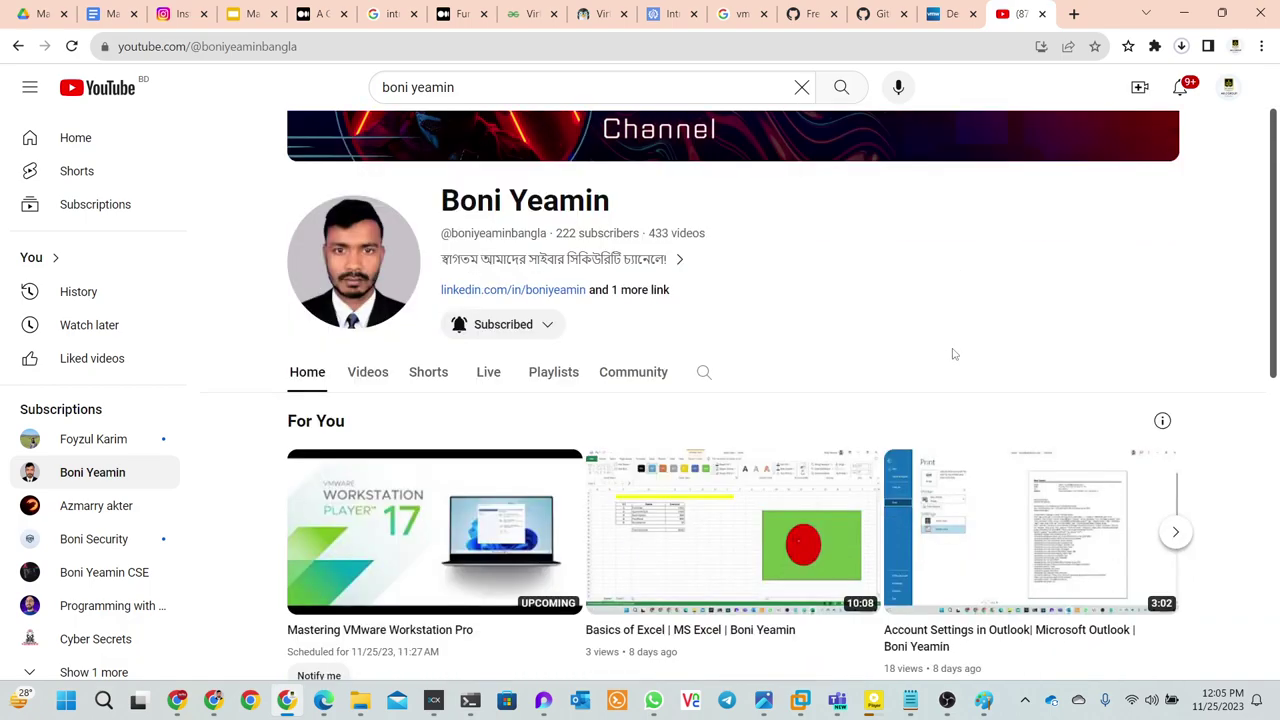
{"action": "scroll", "coordinate": [954, 355], "scroll_direction": "down", "scroll_amount": 1}
{"action": "scroll", "coordinate": [954, 355], "scroll_direction": "up", "scroll_amount": 7}
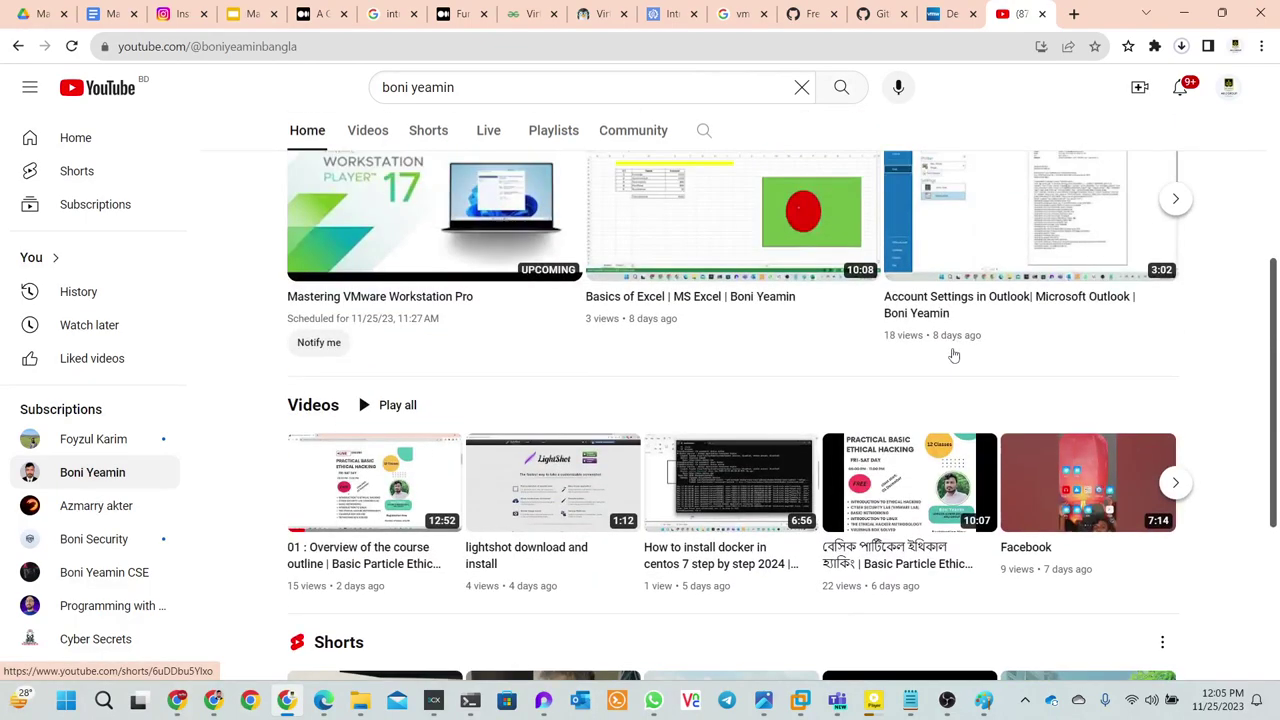
{"action": "scroll", "coordinate": [954, 355], "scroll_direction": "down", "scroll_amount": 7}
{"action": "scroll", "coordinate": [954, 355], "scroll_direction": "up", "scroll_amount": 7}
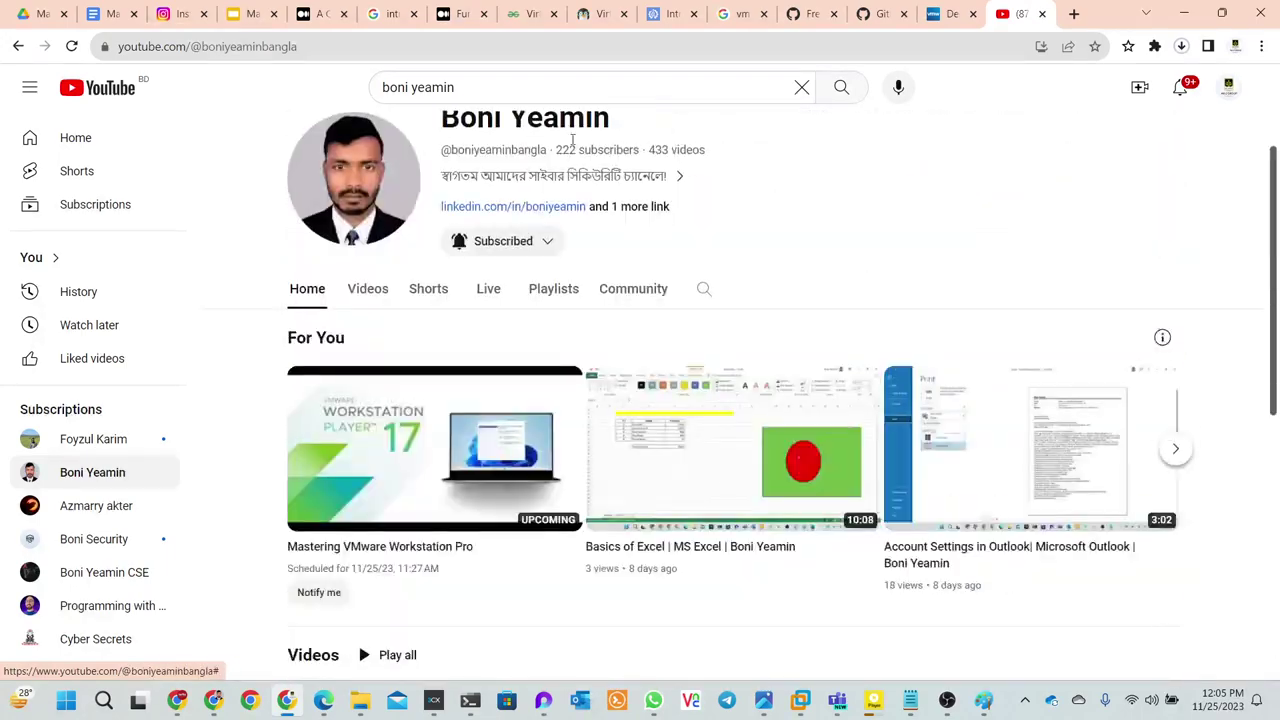
{"action": "left_click", "coordinate": [491, 88]}
{"action": "left_click_drag", "start_coordinate": [491, 88], "coordinate": [412, 95]}
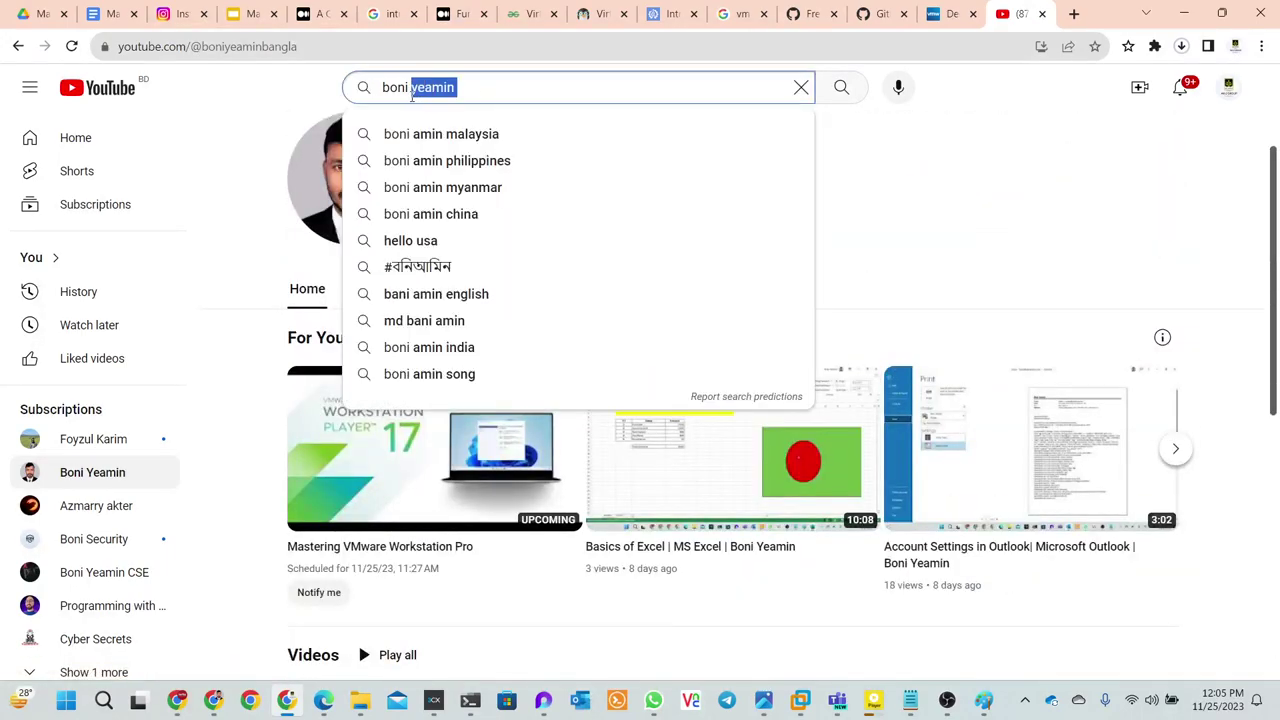
- Change the query to the 'security' suggestion and open the instructor's security channel from results
{"action": "key", "text": "BackSpace"}
{"action": "type", "text": "sec"}
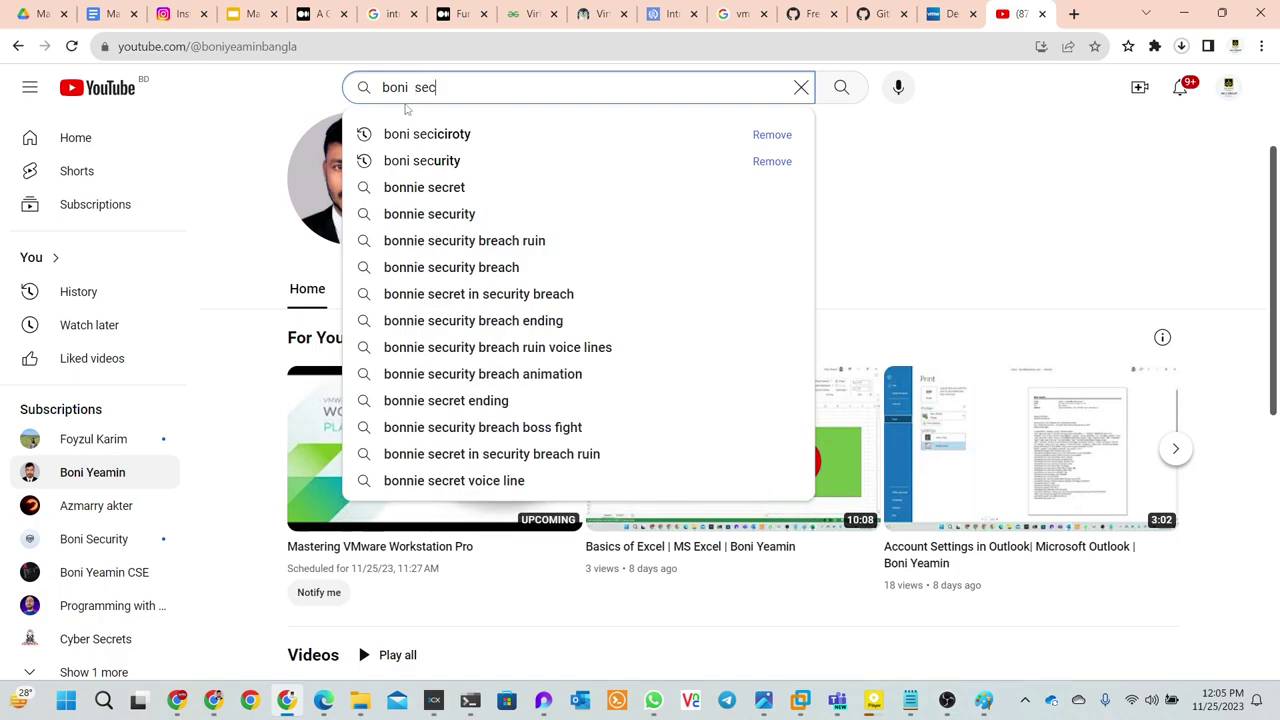
{"action": "left_click", "coordinate": [402, 162]}
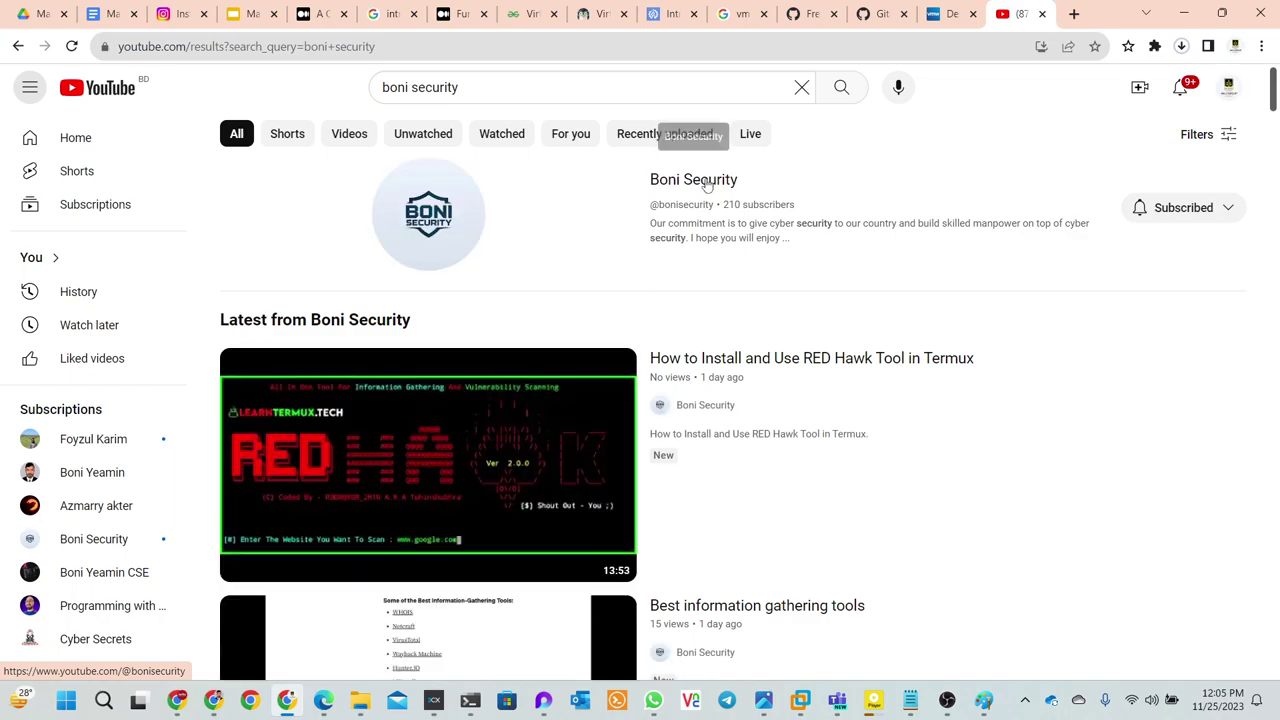
{"action": "scroll", "coordinate": [716, 297], "scroll_direction": "down", "scroll_amount": 1}
{"action": "scroll", "coordinate": [716, 297], "scroll_direction": "down", "scroll_amount": 3}
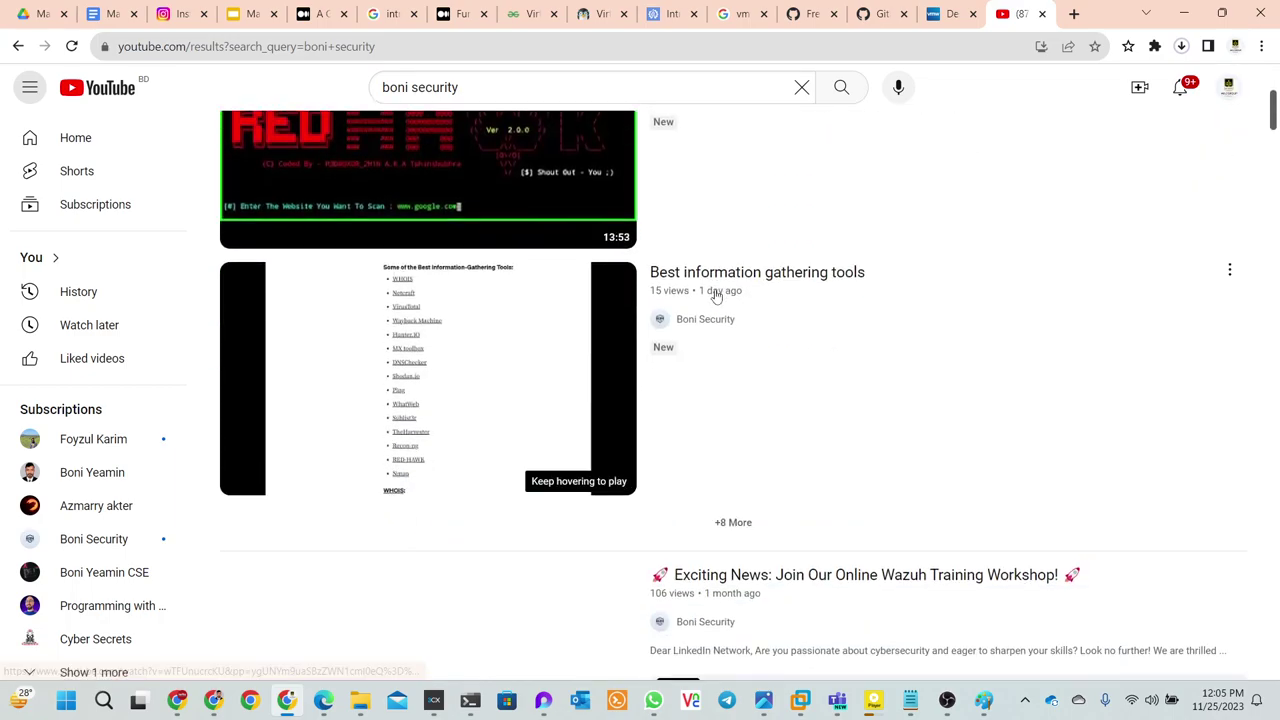
{"action": "scroll", "coordinate": [716, 297], "scroll_direction": "up", "scroll_amount": 2}
{"action": "scroll", "coordinate": [716, 295], "scroll_direction": "down", "scroll_amount": 3}
{"action": "scroll", "coordinate": [716, 295], "scroll_direction": "down", "scroll_amount": 8}
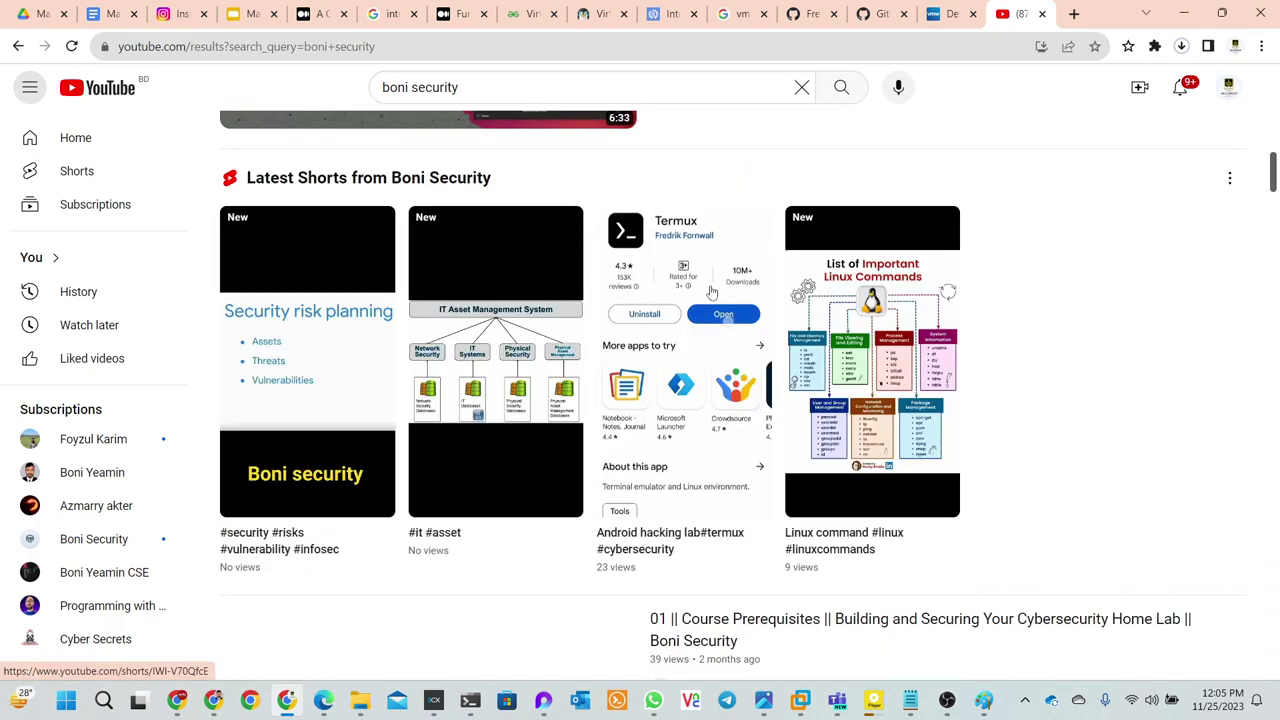
{"action": "scroll", "coordinate": [711, 291], "scroll_direction": "down", "scroll_amount": 4}
{"action": "scroll", "coordinate": [709, 289], "scroll_direction": "down", "scroll_amount": 7}
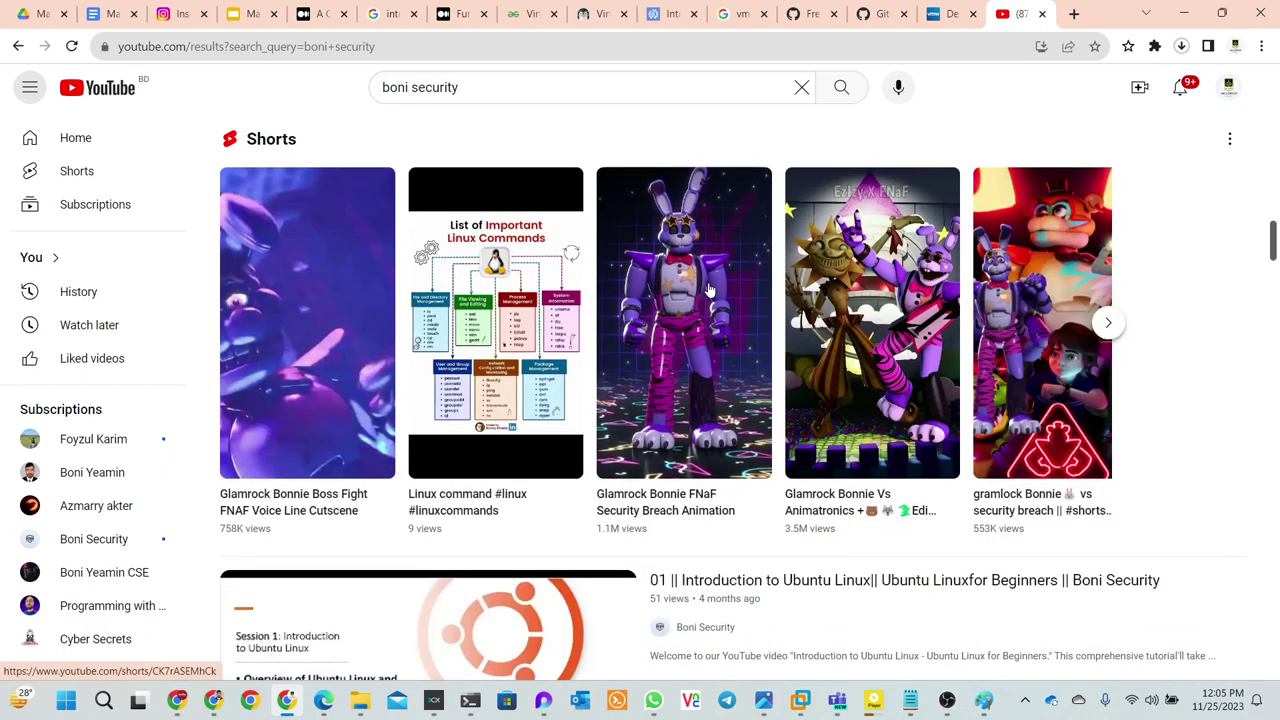
{"action": "scroll", "coordinate": [709, 289], "scroll_direction": "down", "scroll_amount": 3}
{"action": "scroll", "coordinate": [706, 288], "scroll_direction": "up", "scroll_amount": 10}
{"action": "scroll", "coordinate": [703, 288], "scroll_direction": "up", "scroll_amount": 18}
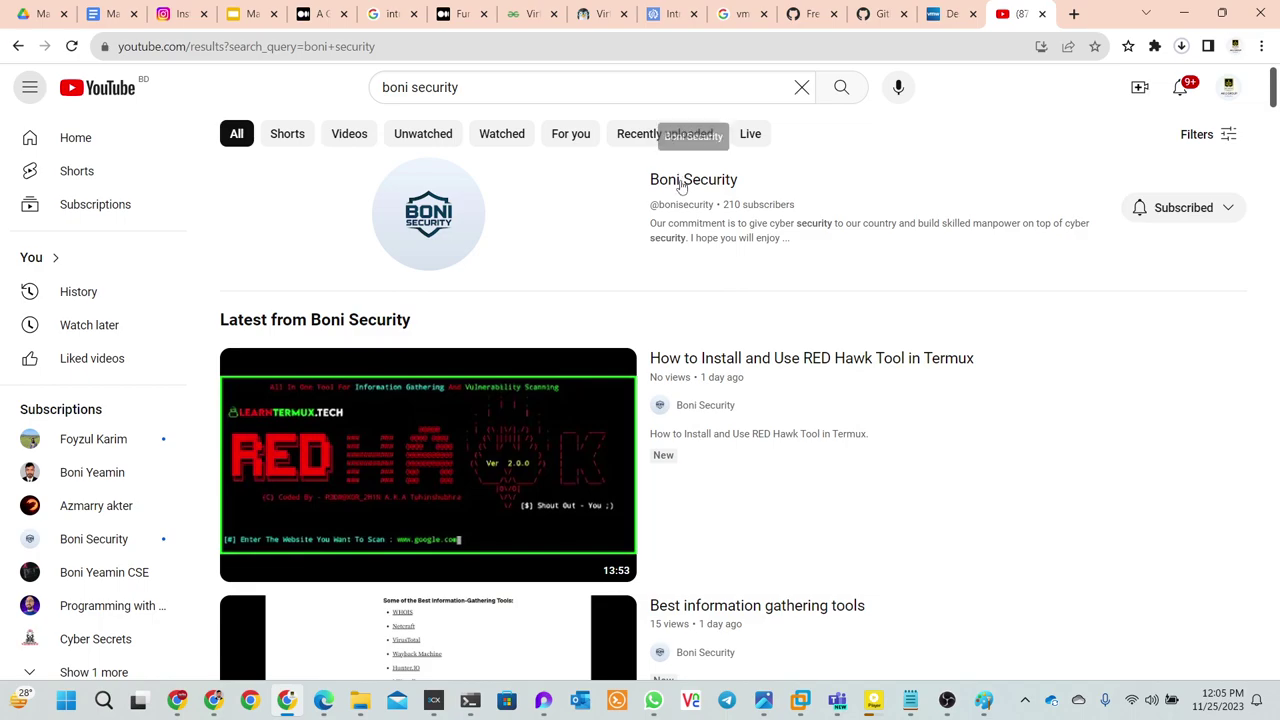
{"action": "left_click", "coordinate": [681, 184]}
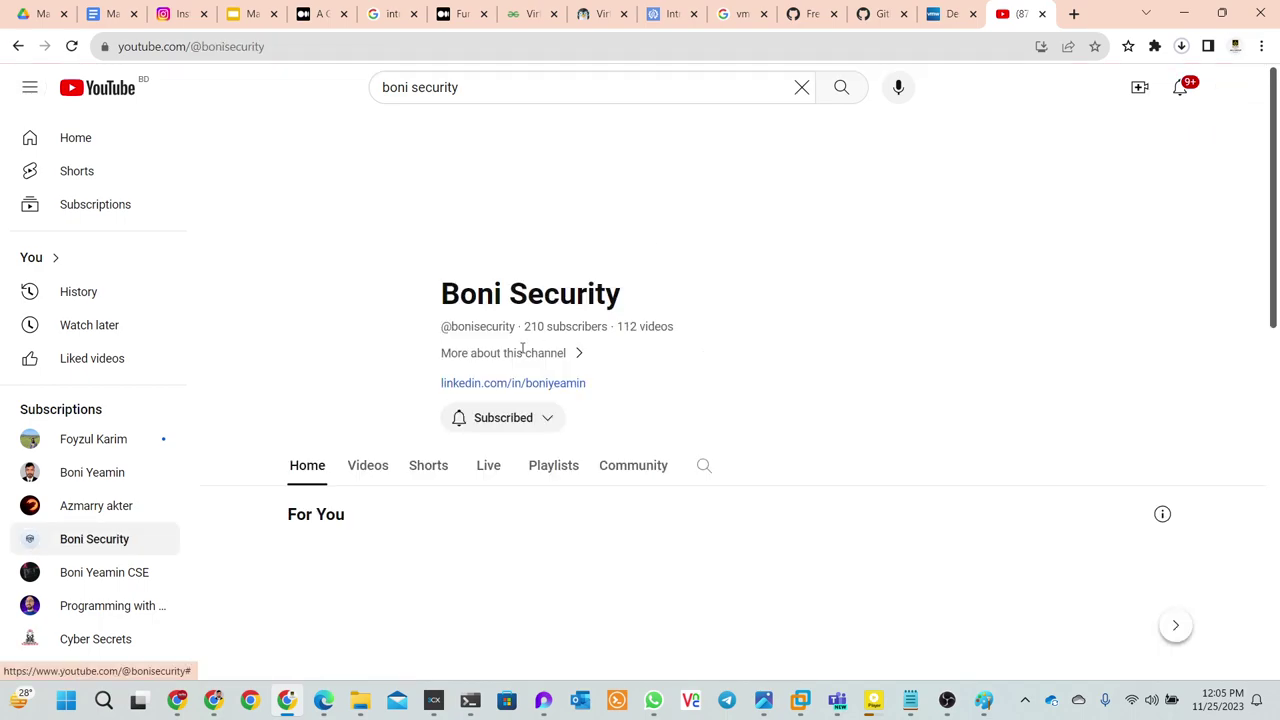
- Browse the channel's 210 subscribers and 112 videos, then follow its LinkedIn profile link
{"action": "scroll", "coordinate": [537, 442], "scroll_direction": "down", "scroll_amount": 2}
{"action": "scroll", "coordinate": [537, 442], "scroll_direction": "down", "scroll_amount": 1}
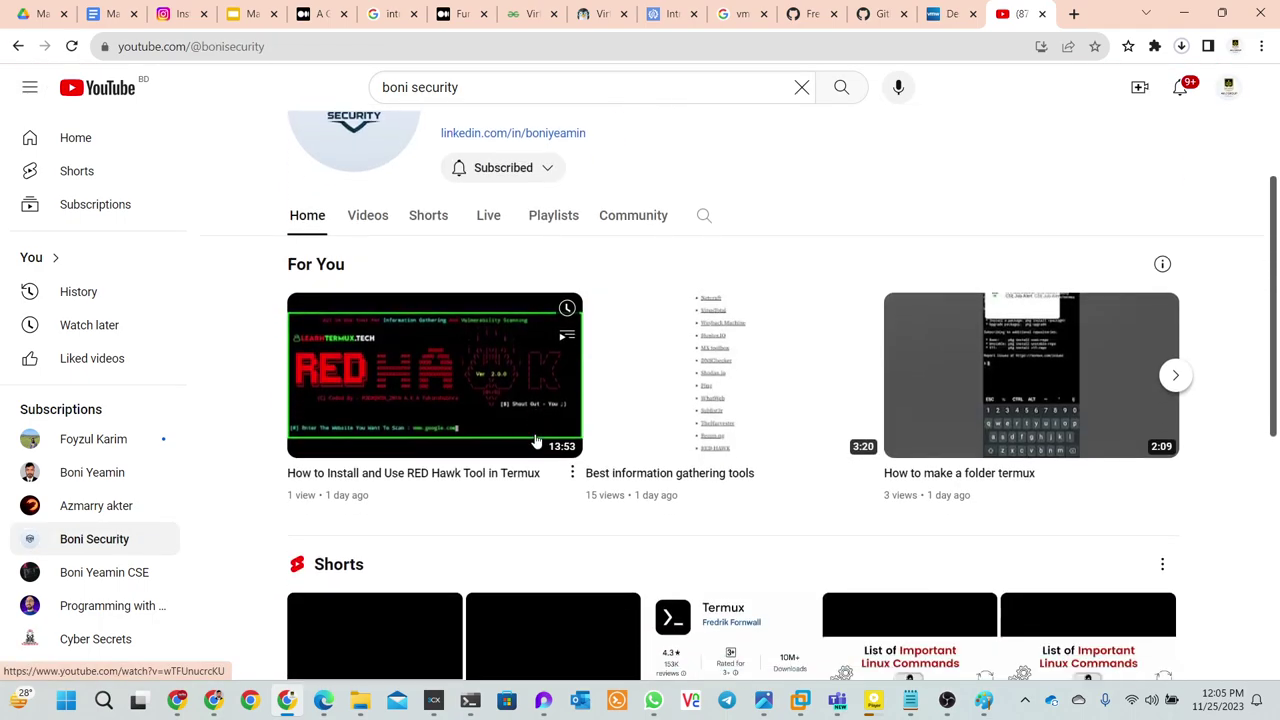
{"action": "scroll", "coordinate": [537, 442], "scroll_direction": "up", "scroll_amount": 2}
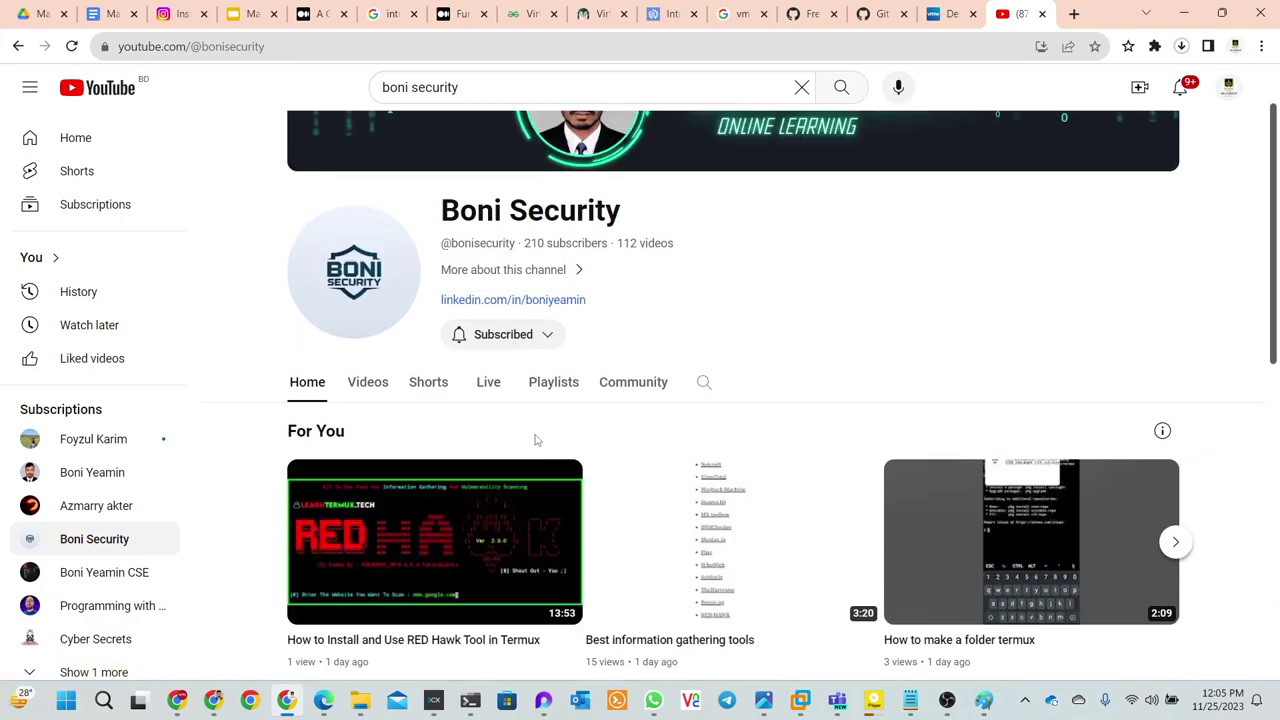
{"action": "scroll", "coordinate": [751, 534], "scroll_direction": "down", "scroll_amount": 5}
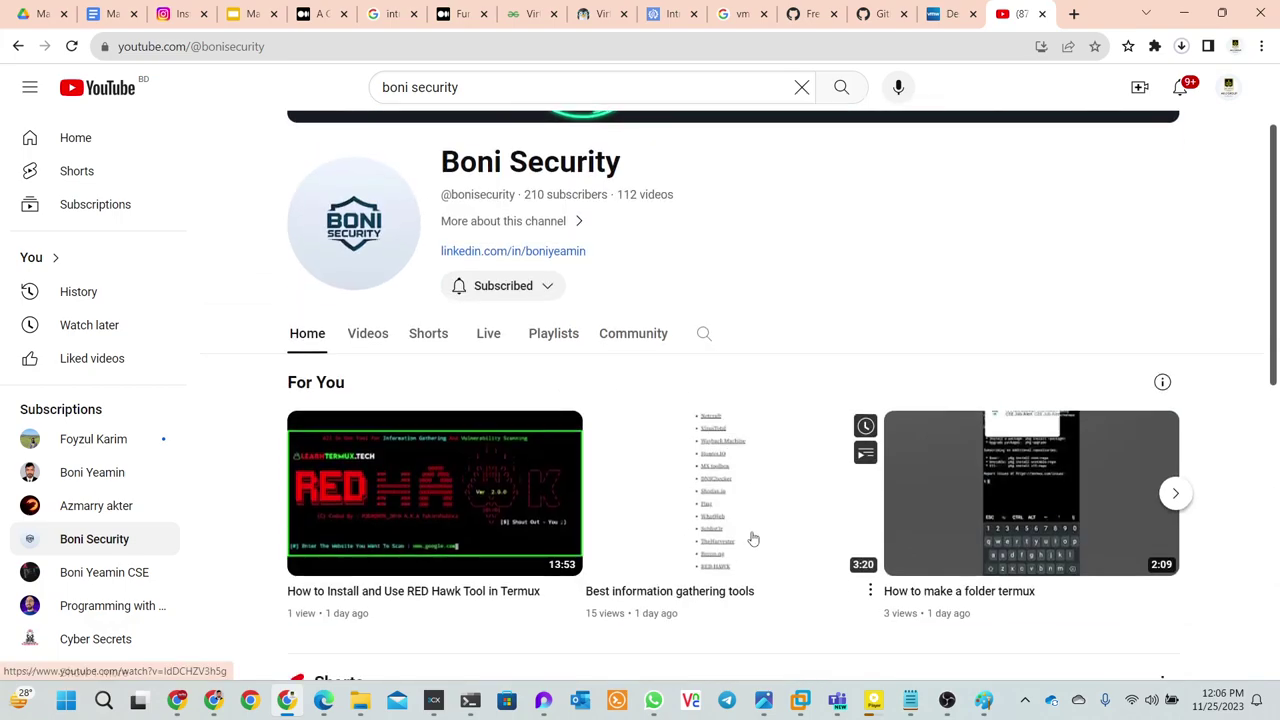
{"action": "scroll", "coordinate": [752, 536], "scroll_direction": "up", "scroll_amount": 6}
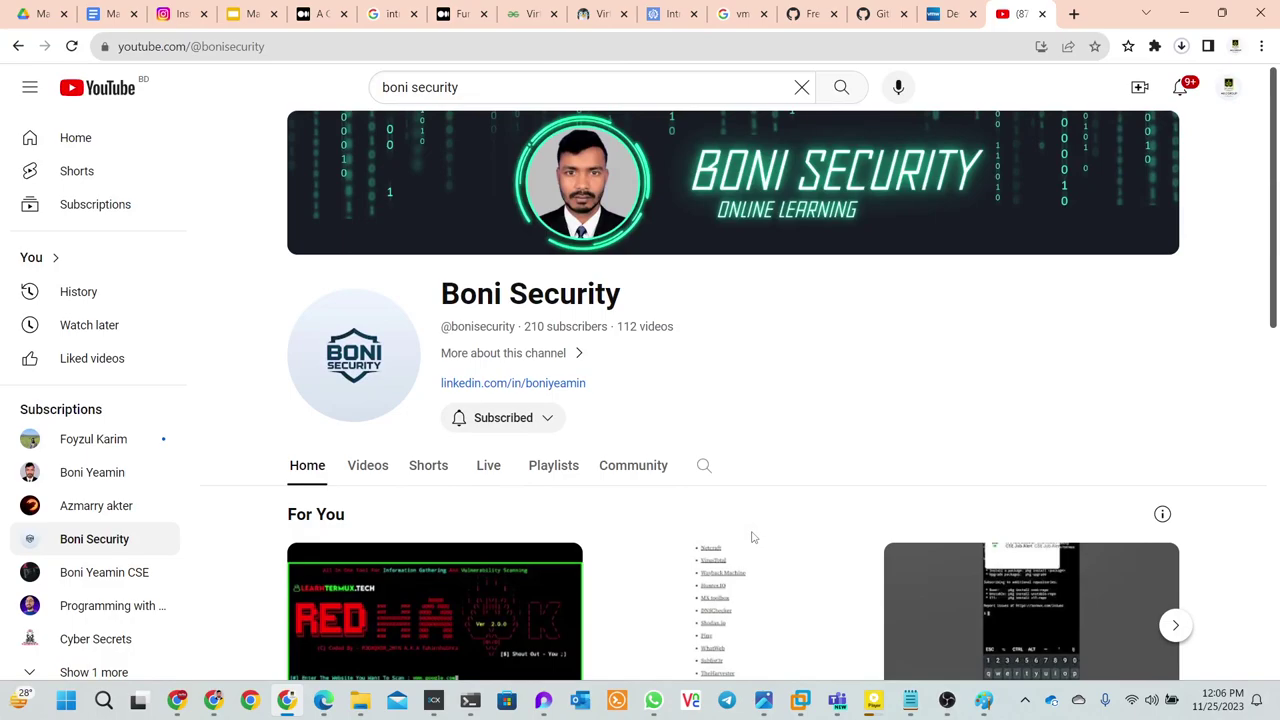
{"action": "left_click", "coordinate": [549, 386]}
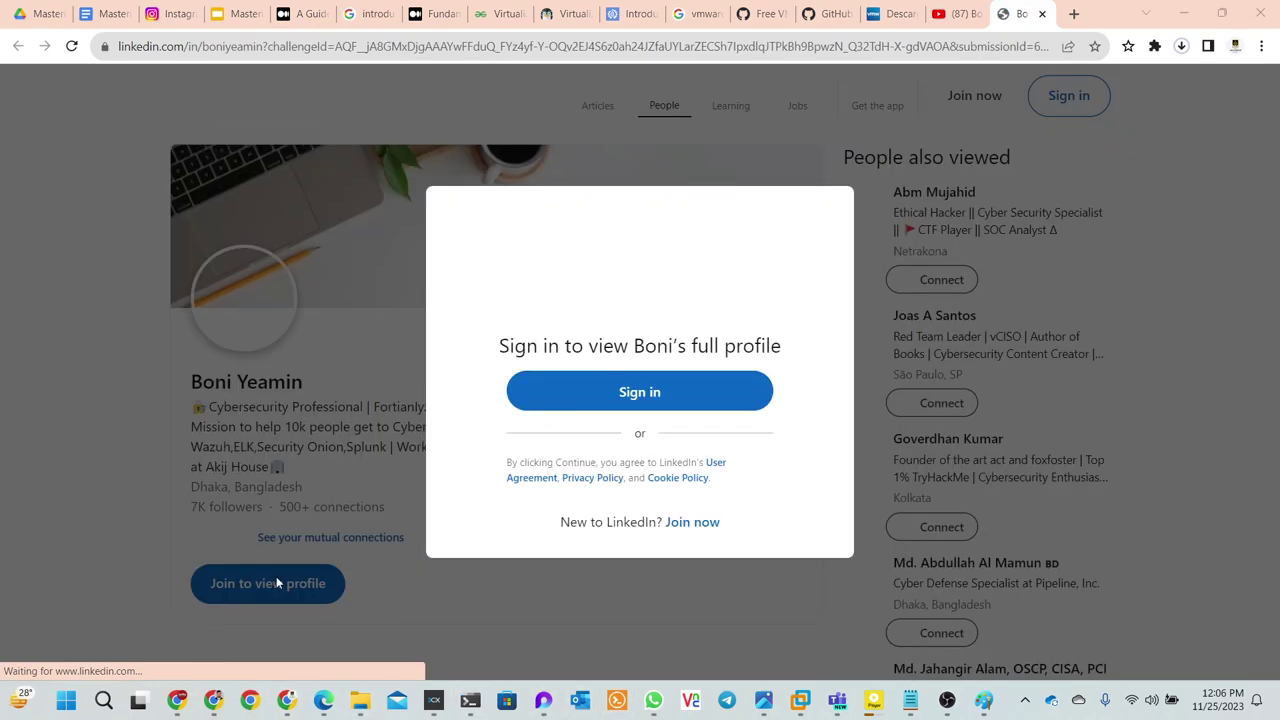
- Open the LinkedIn profile, closing the blank popup, sign-in prompt and Google suggestion
{"action": "left_click", "coordinate": [841, 234]}
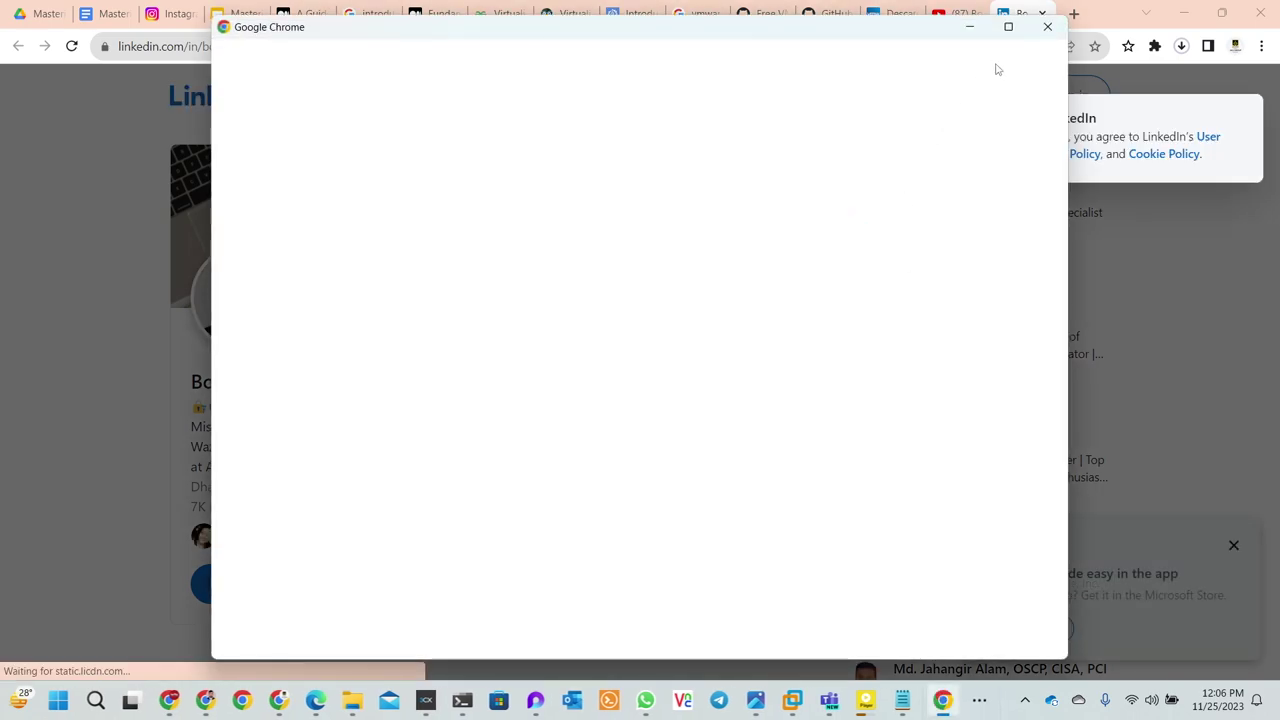
{"action": "left_click", "coordinate": [1047, 27]}
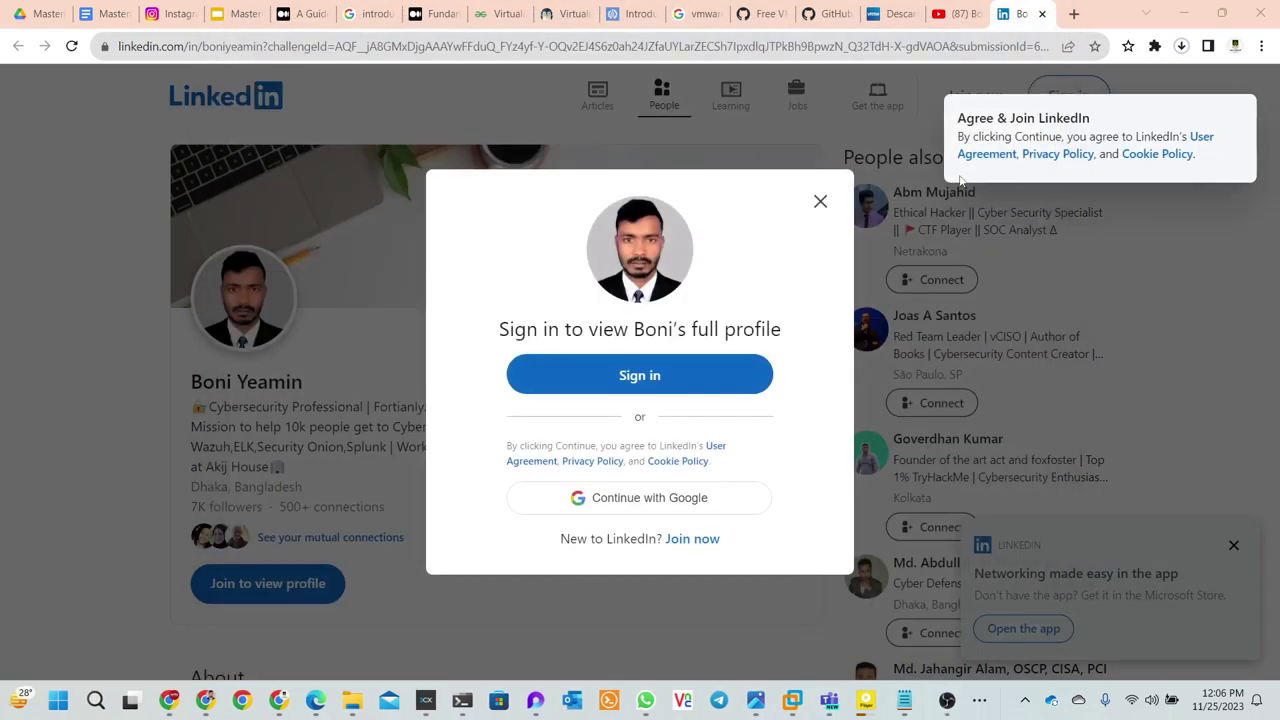
{"action": "left_click", "coordinate": [820, 202]}
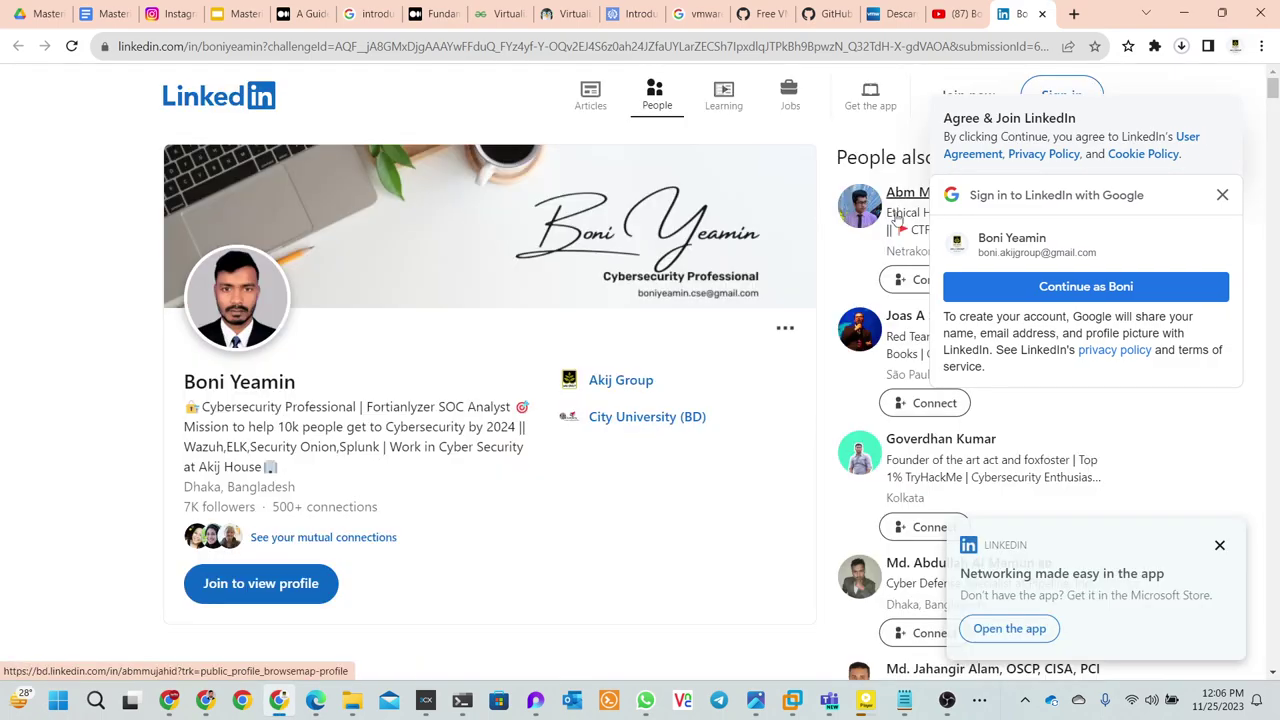
{"action": "left_click", "coordinate": [1222, 195]}
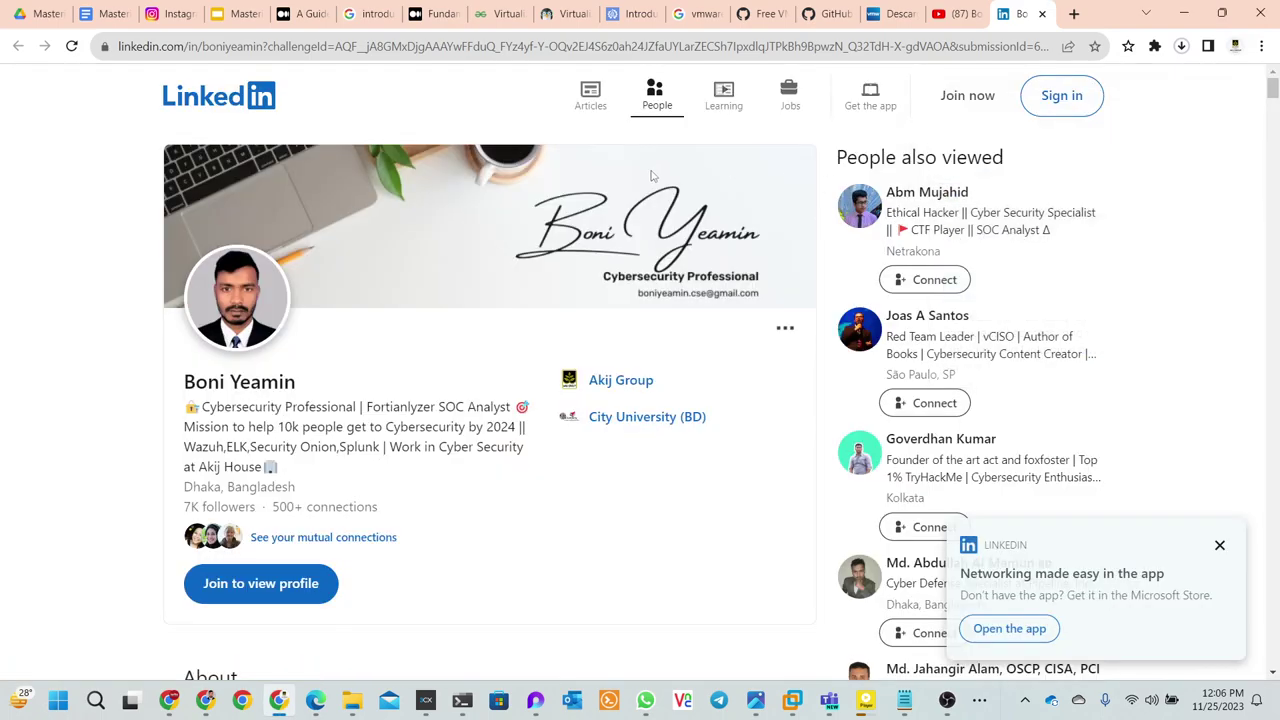
- Scroll through the instructor's LinkedIn profile, then return to the YouTube channel tab
{"action": "scroll", "coordinate": [651, 176], "scroll_direction": "down", "scroll_amount": 1}
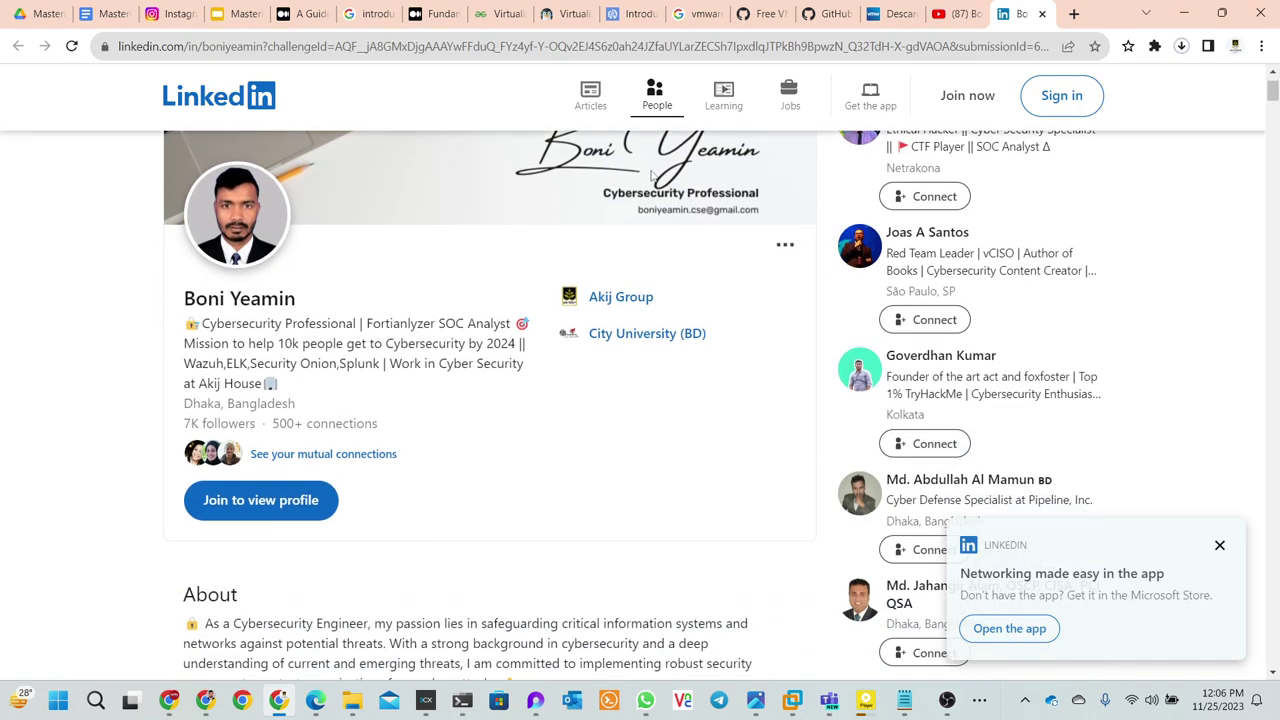
{"action": "scroll", "coordinate": [651, 176], "scroll_direction": "up", "scroll_amount": 1}
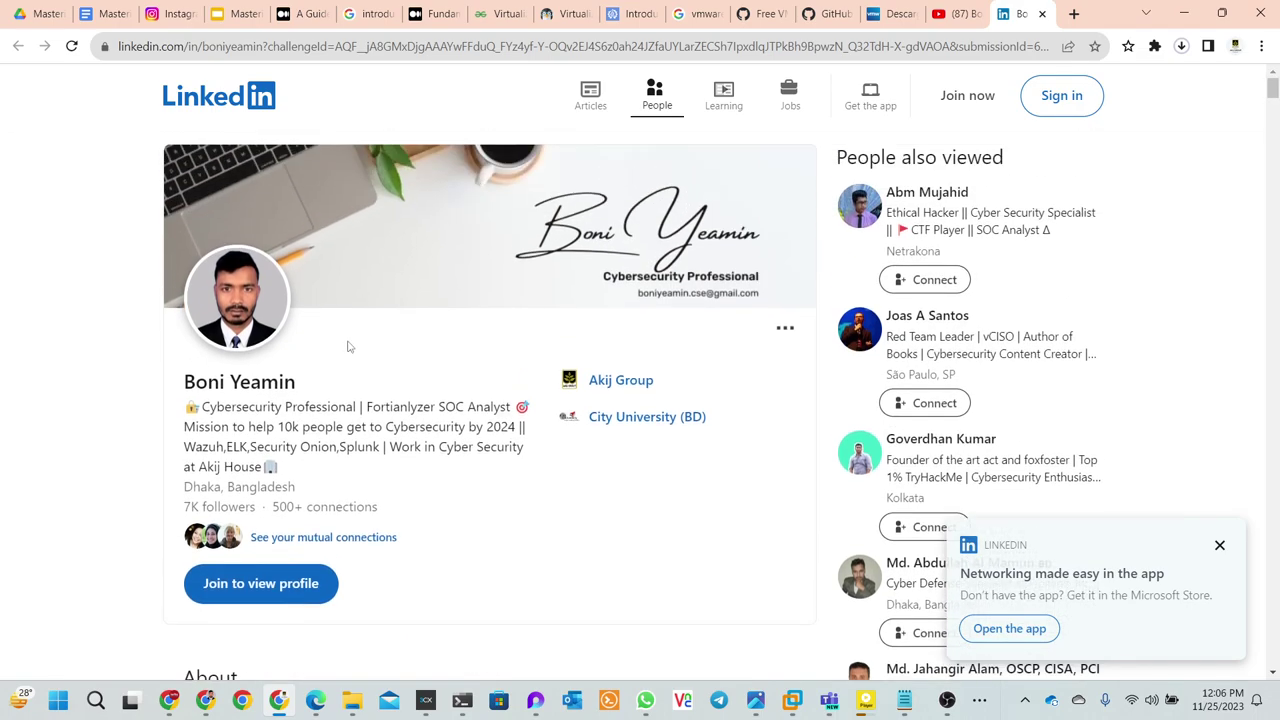
{"action": "scroll", "coordinate": [360, 370], "scroll_direction": "down", "scroll_amount": 1}
{"action": "scroll", "coordinate": [370, 386], "scroll_direction": "down", "scroll_amount": 7}
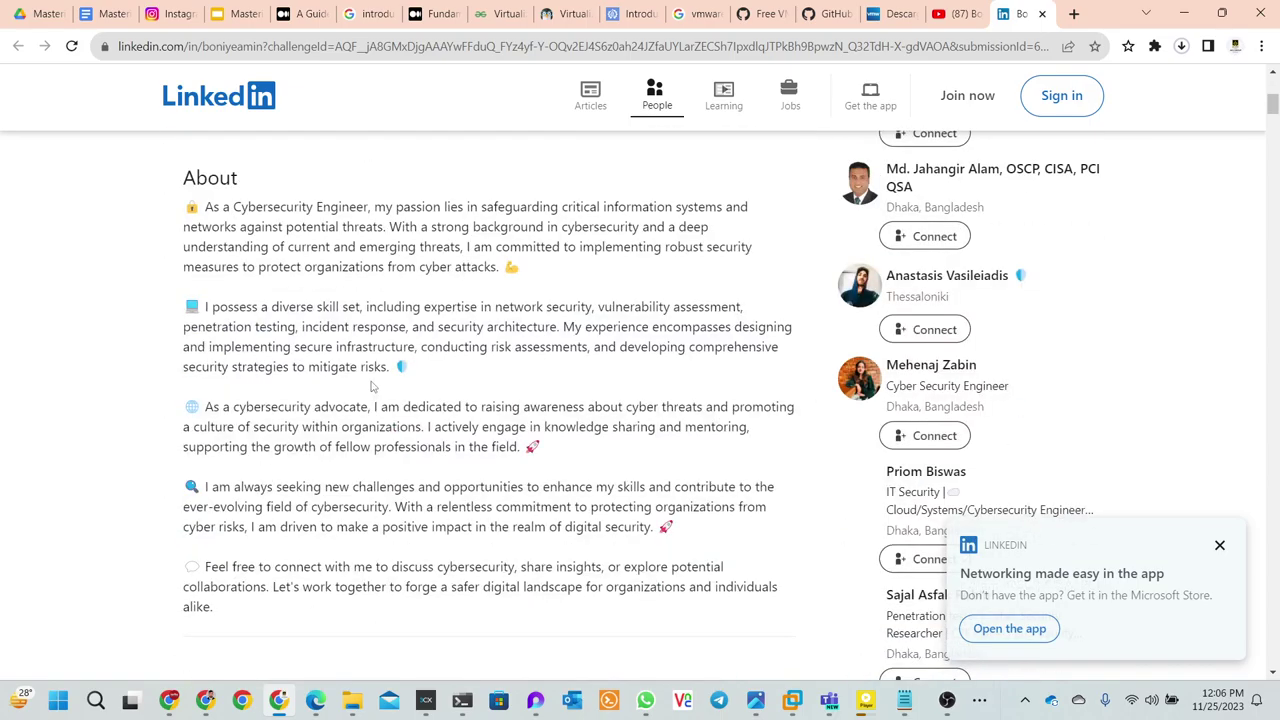
{"action": "scroll", "coordinate": [370, 381], "scroll_direction": "down", "scroll_amount": 4}
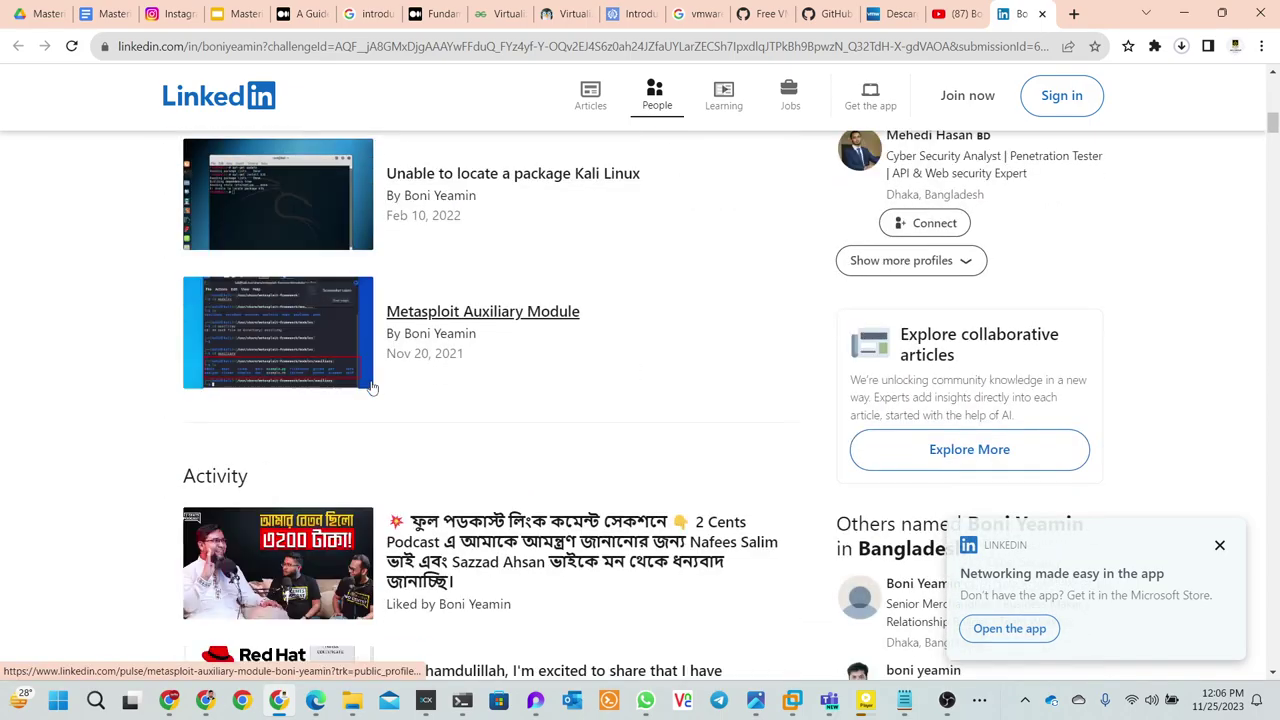
{"action": "scroll", "coordinate": [371, 387], "scroll_direction": "down", "scroll_amount": 12}
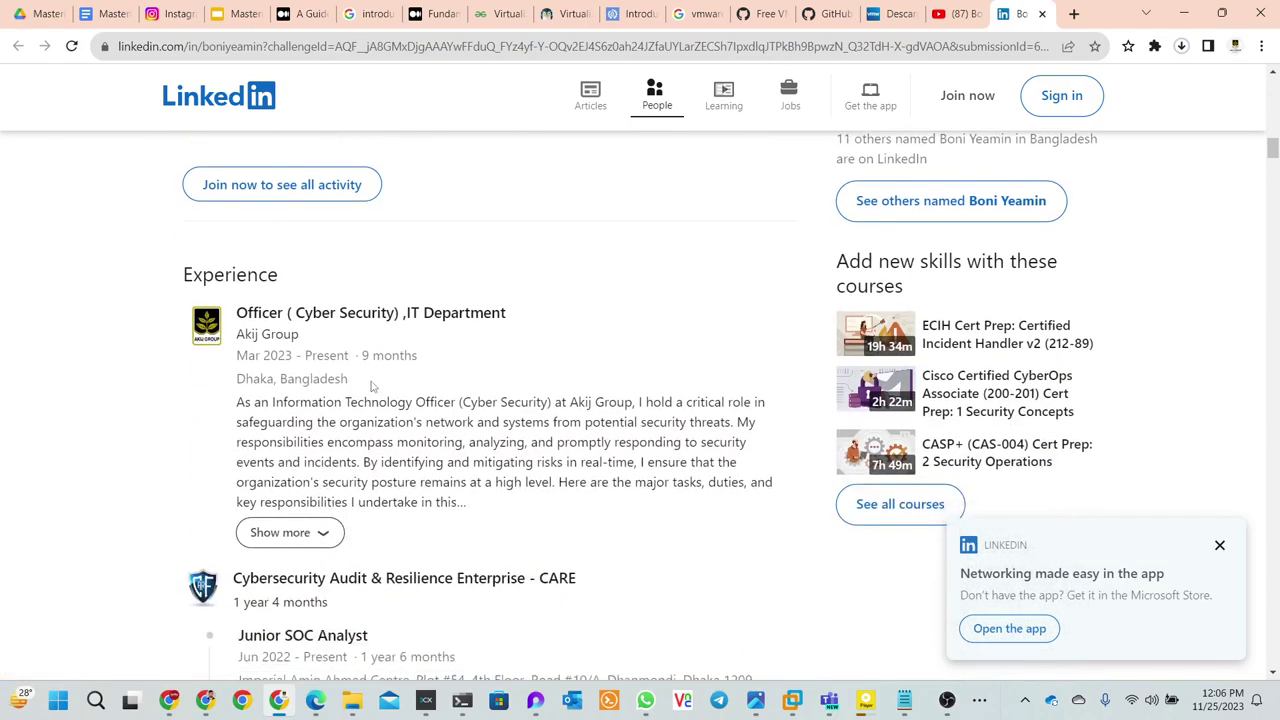
{"action": "scroll", "coordinate": [371, 387], "scroll_direction": "down", "scroll_amount": 12}
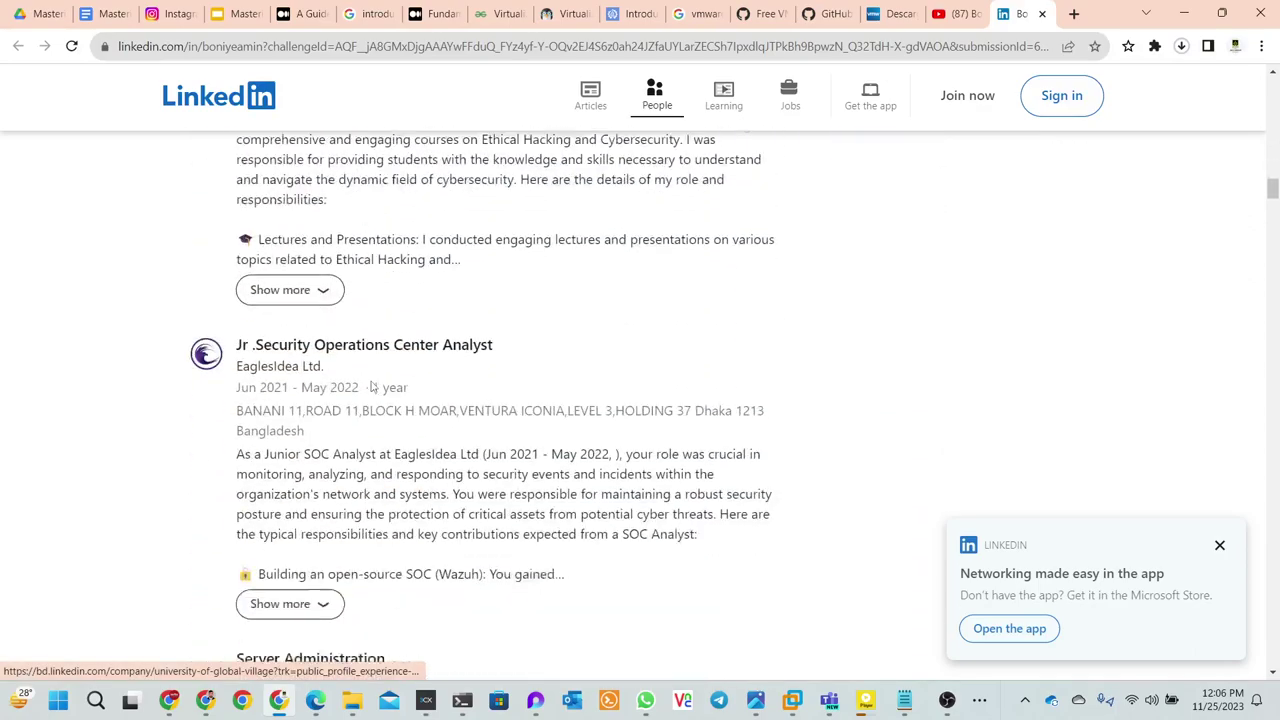
{"action": "scroll", "coordinate": [372, 387], "scroll_direction": "down", "scroll_amount": 8}
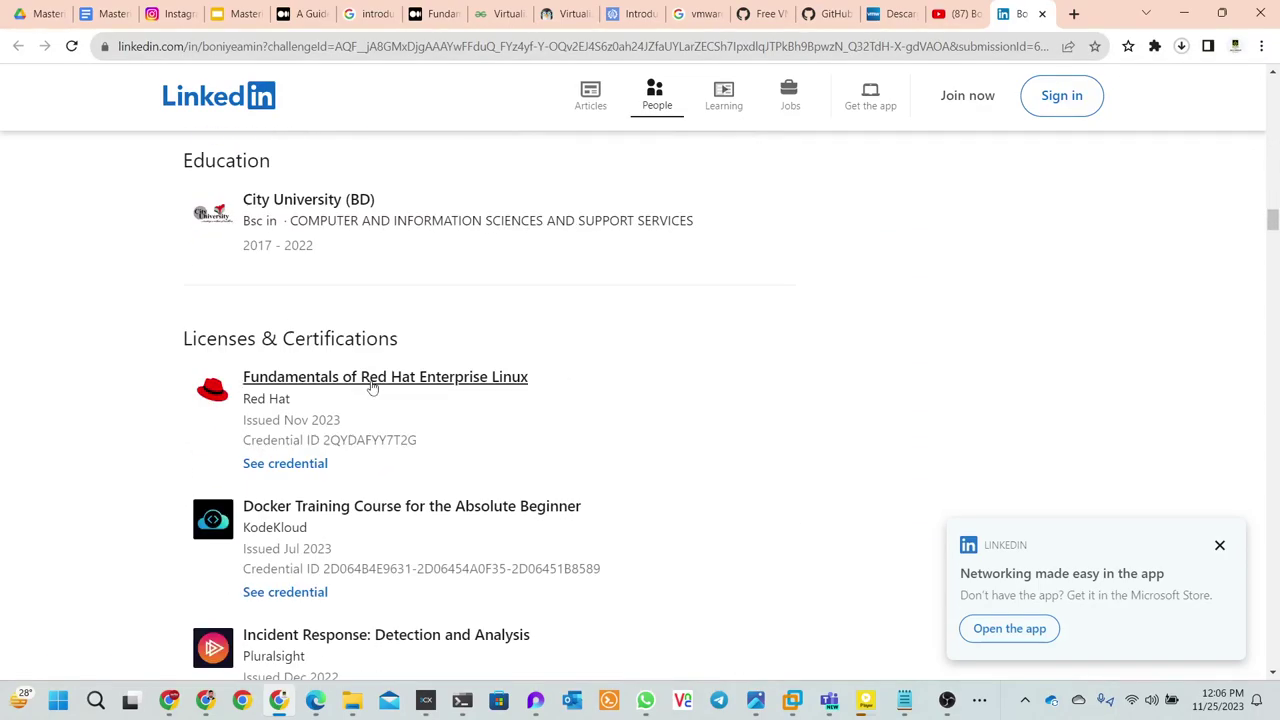
{"action": "scroll", "coordinate": [372, 388], "scroll_direction": "up", "scroll_amount": 1}
{"action": "scroll", "coordinate": [371, 387], "scroll_direction": "up", "scroll_amount": 15}
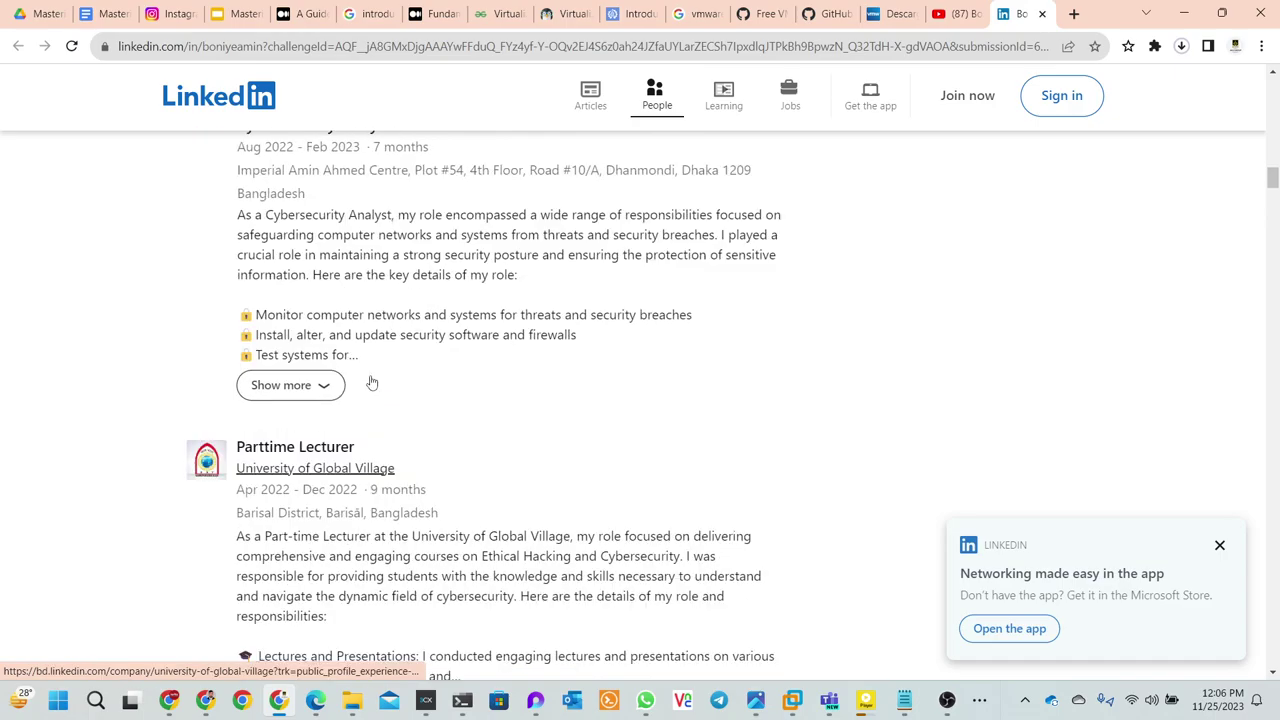
{"action": "scroll", "coordinate": [370, 378], "scroll_direction": "up", "scroll_amount": 15}
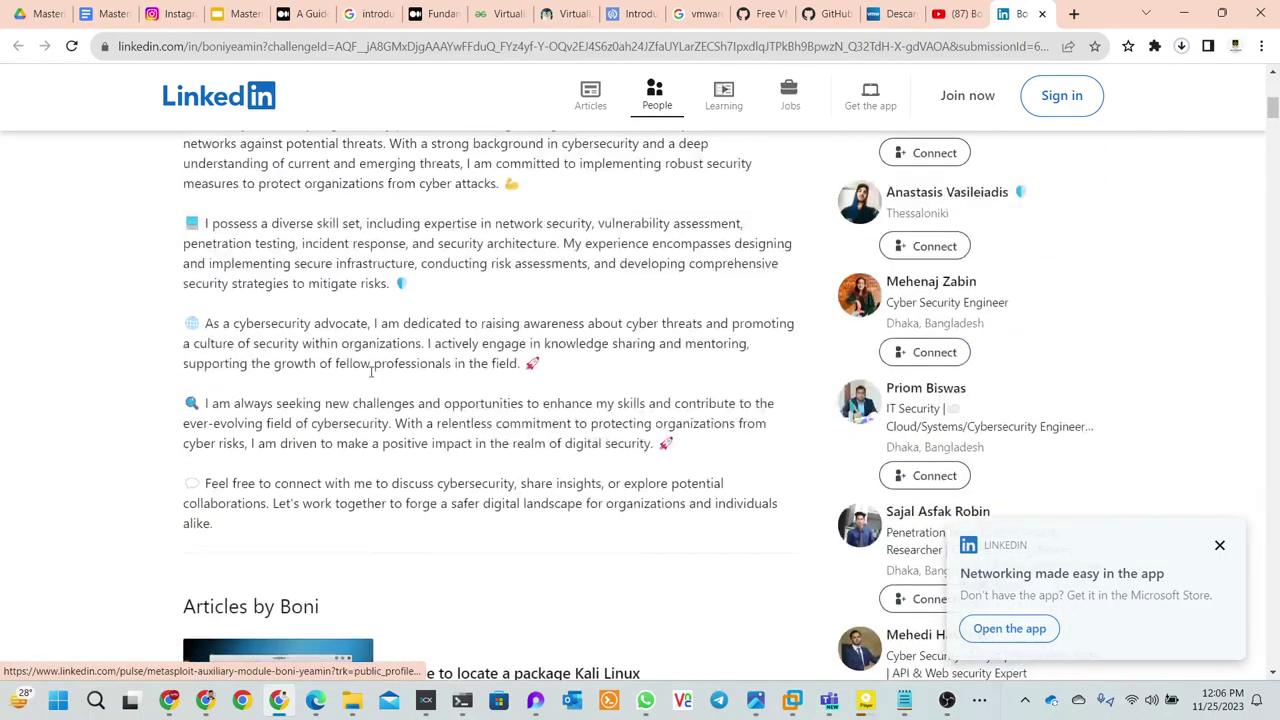
{"action": "scroll", "coordinate": [369, 367], "scroll_direction": "up", "scroll_amount": 2}
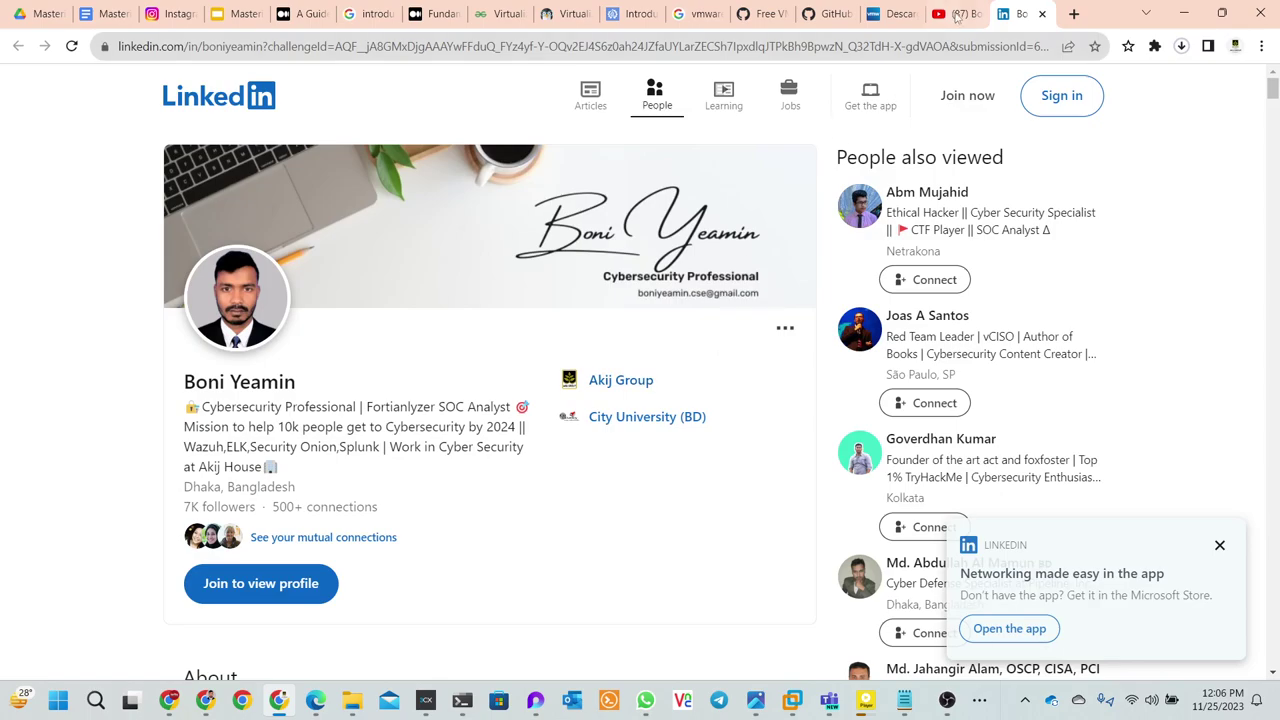
{"action": "left_click", "coordinate": [955, 13]}
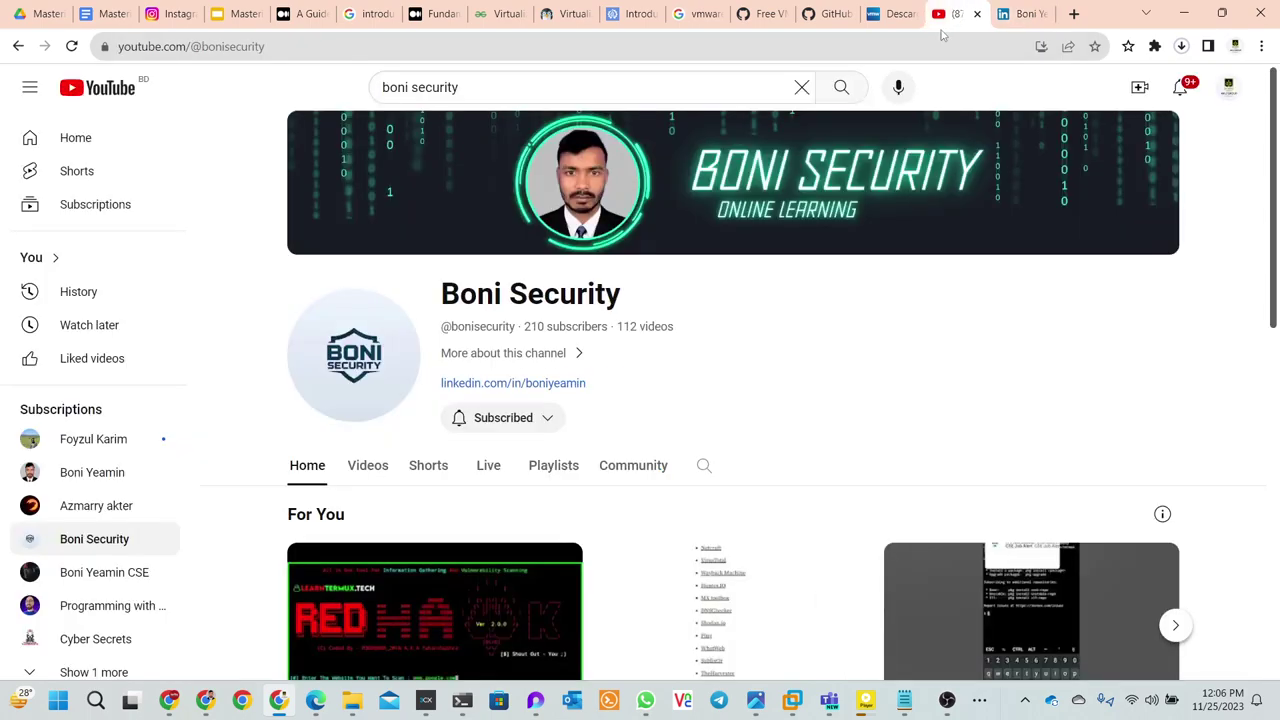
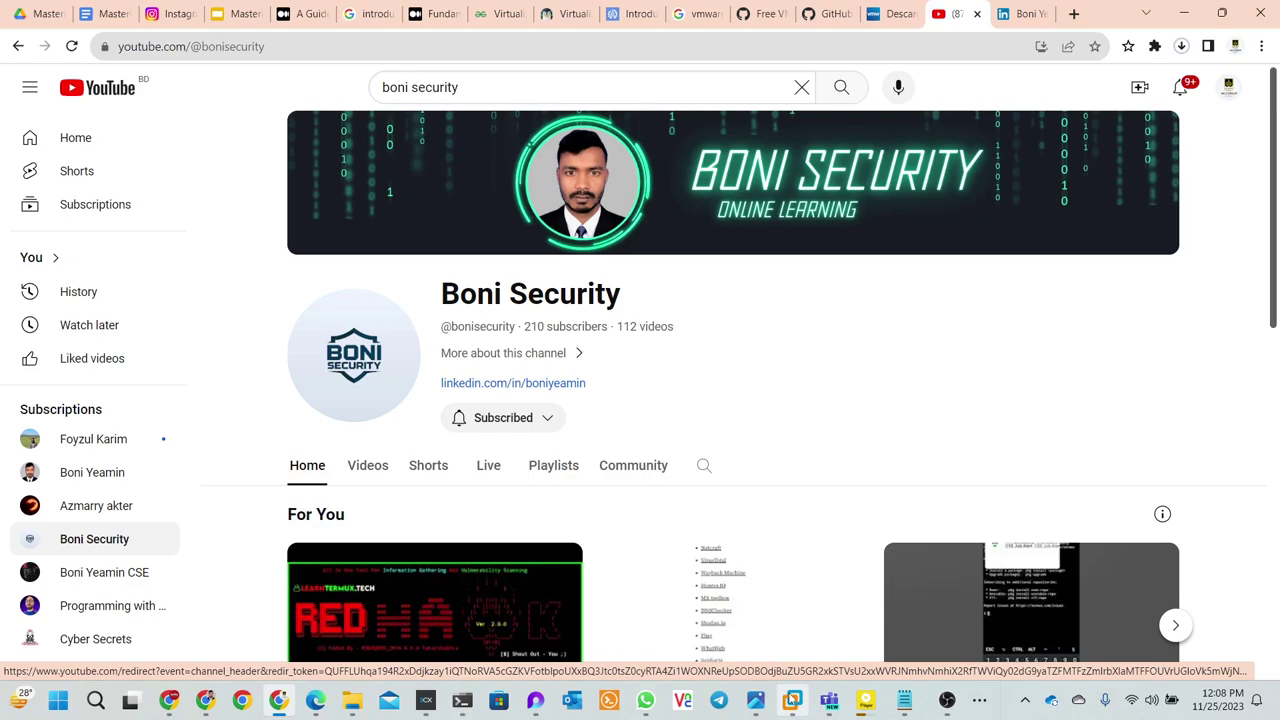
- Switch from YouTube to the CentOS 7 VM in VMware Workstation and reboot the finished installation
{"action": "mouse_move", "coordinate": [792, 703]}
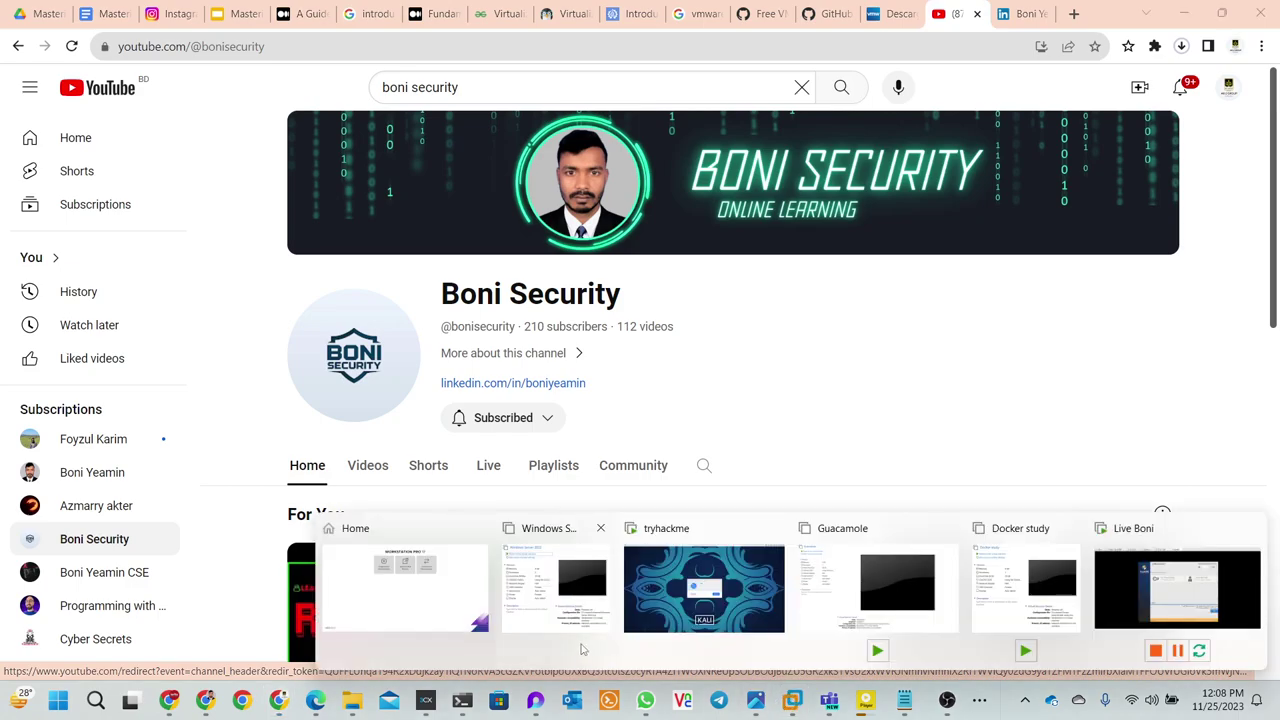
{"action": "mouse_move", "coordinate": [668, 622]}
{"action": "left_click", "coordinate": [1137, 598]}
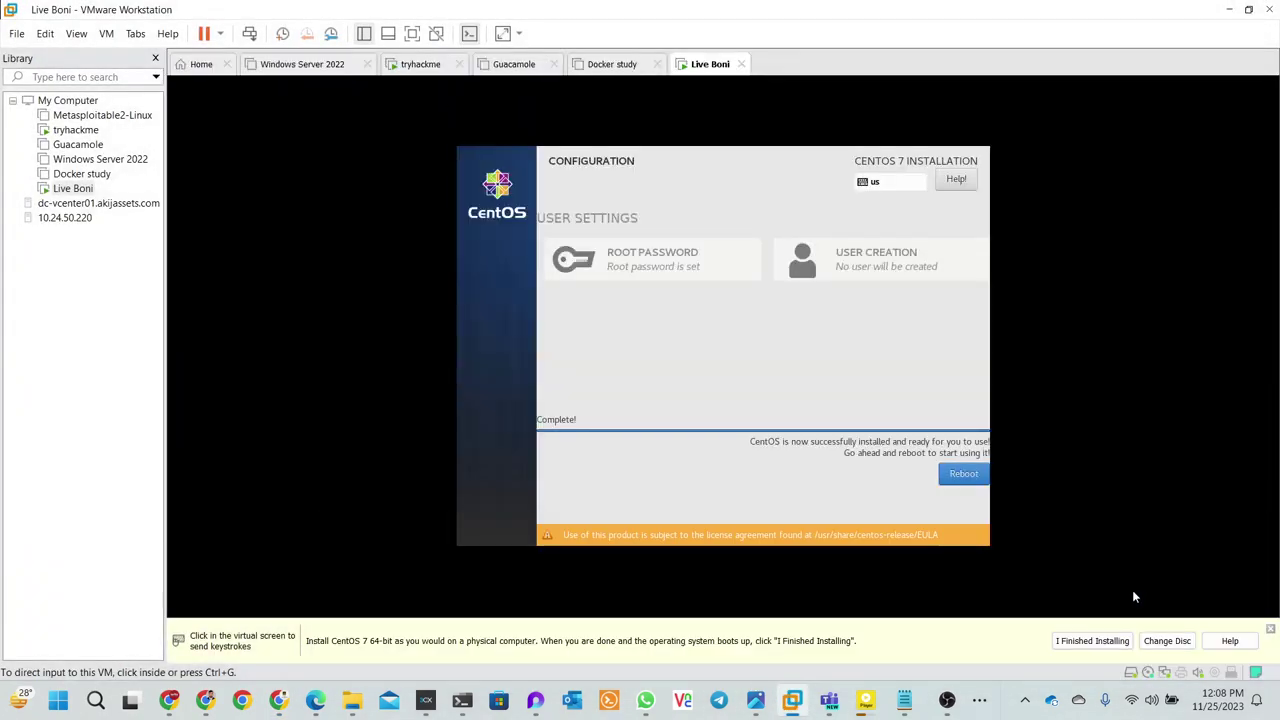
{"action": "left_click", "coordinate": [955, 475]}
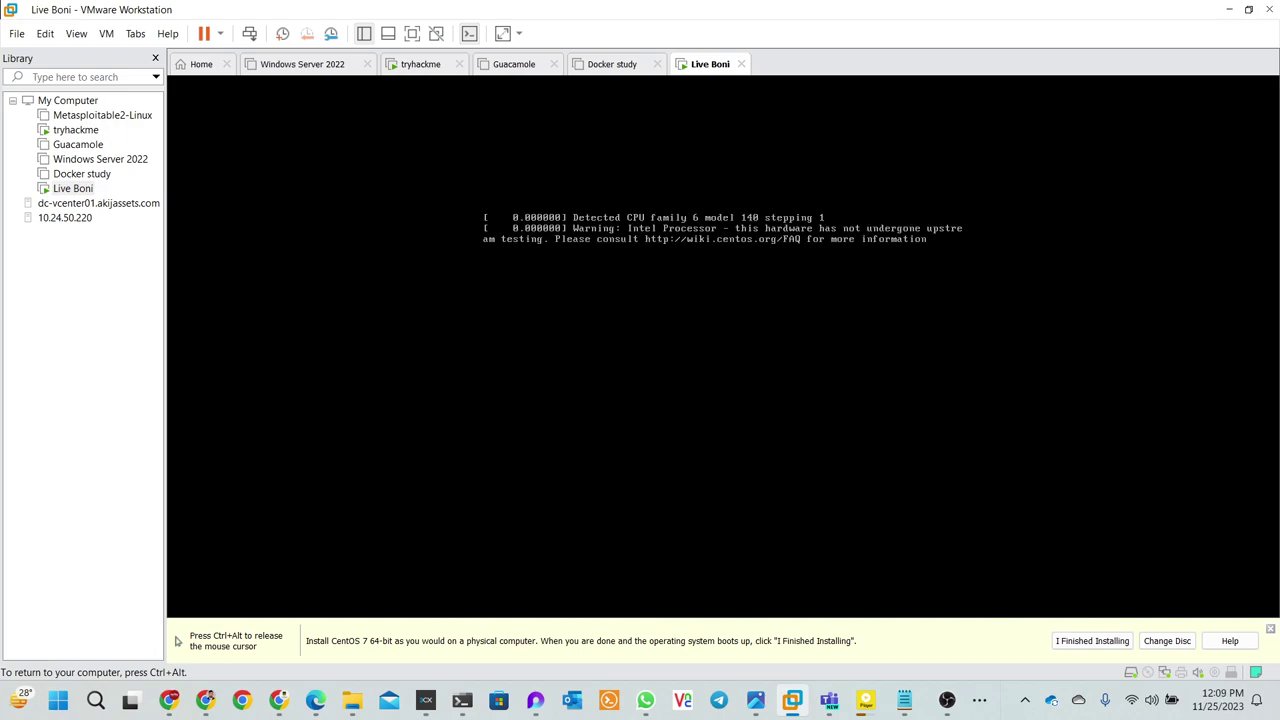
- Release the mouse from the VM with Ctrl+Alt while CentOS reboots to its login prompt
{"action": "key", "text": "ctrl+alt"}
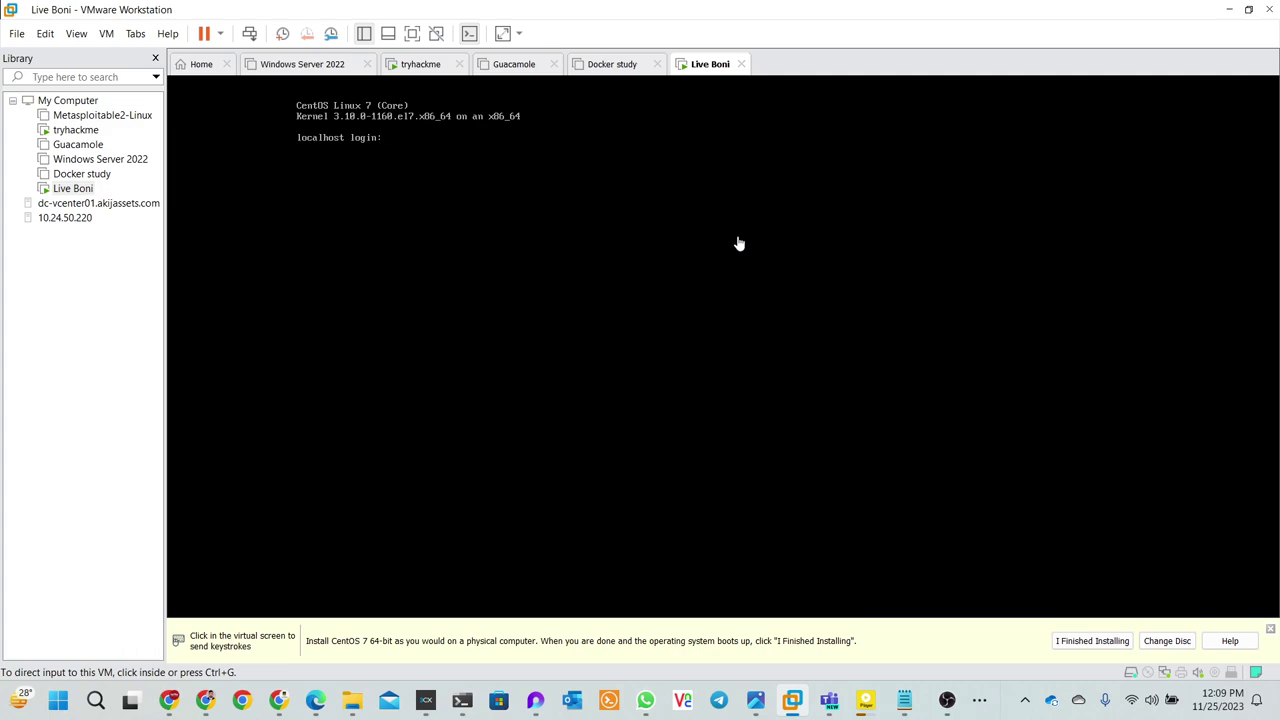
- Log into the CentOS console as root, clear the screen, and run ip a showing 192.168.80.169
{"action": "left_click", "coordinate": [542, 198]}
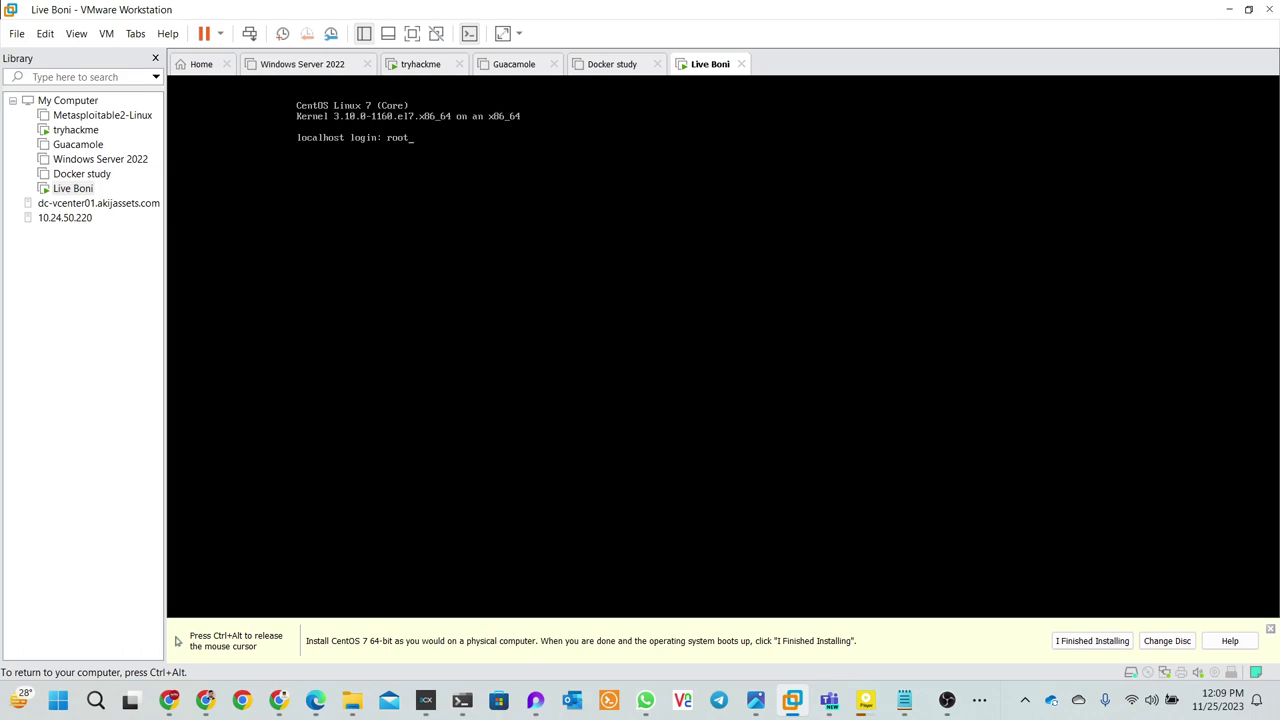
{"action": "key", "text": "Return"}
{"action": "key", "text": "Return"}
{"action": "type", "text": "clearr"}
{"action": "key", "text": "Return"}
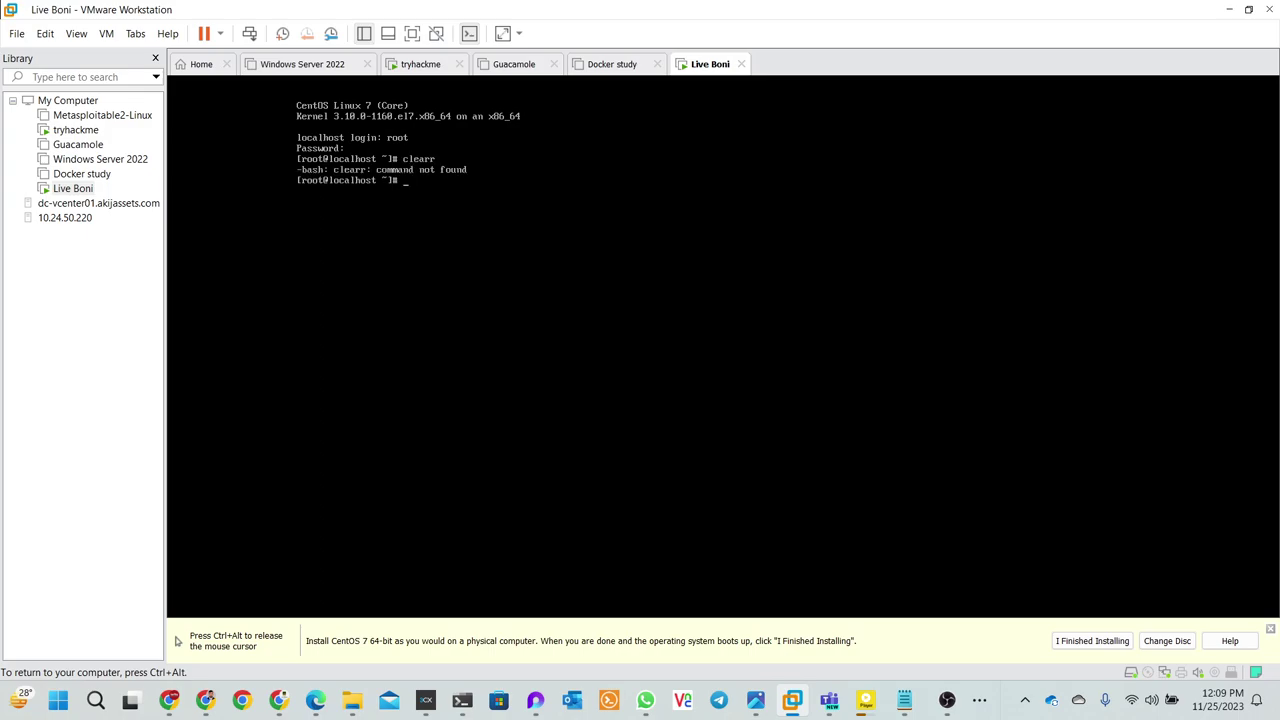
{"action": "type", "text": "clear"}
{"action": "key", "text": "Return"}
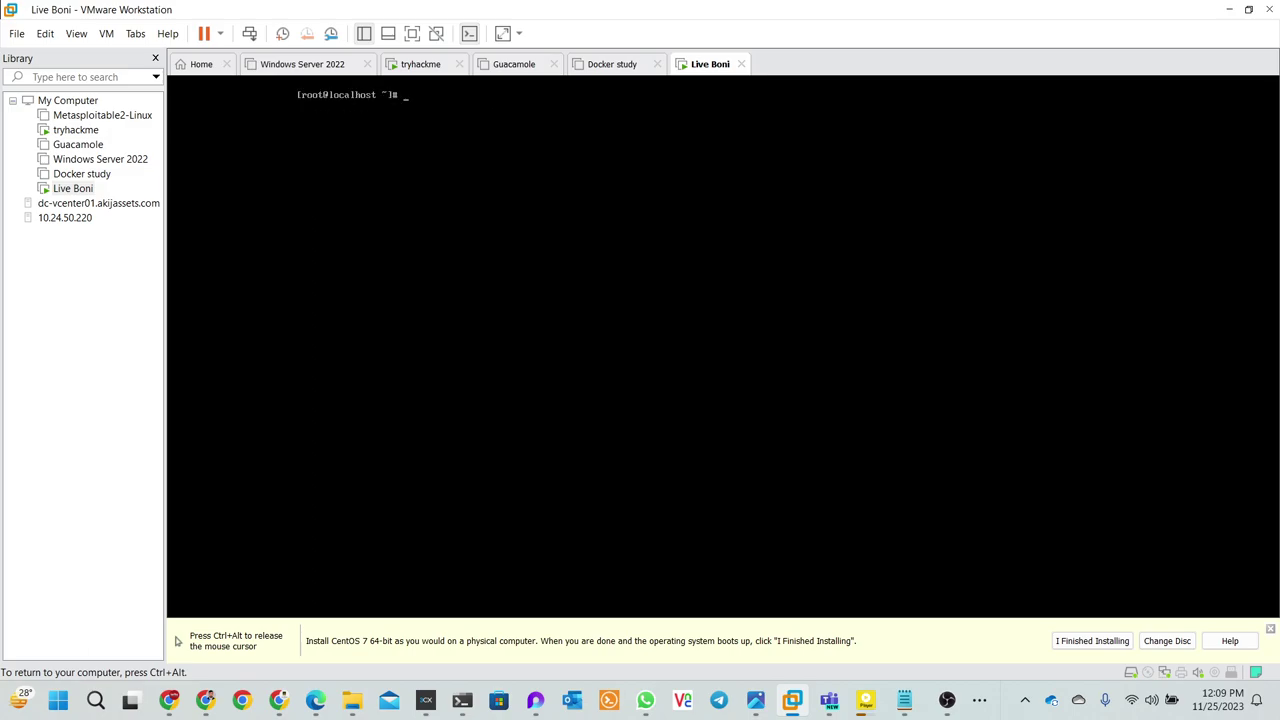
{"action": "type", "text": "ip ap a"}
{"action": "key", "text": "Return"}
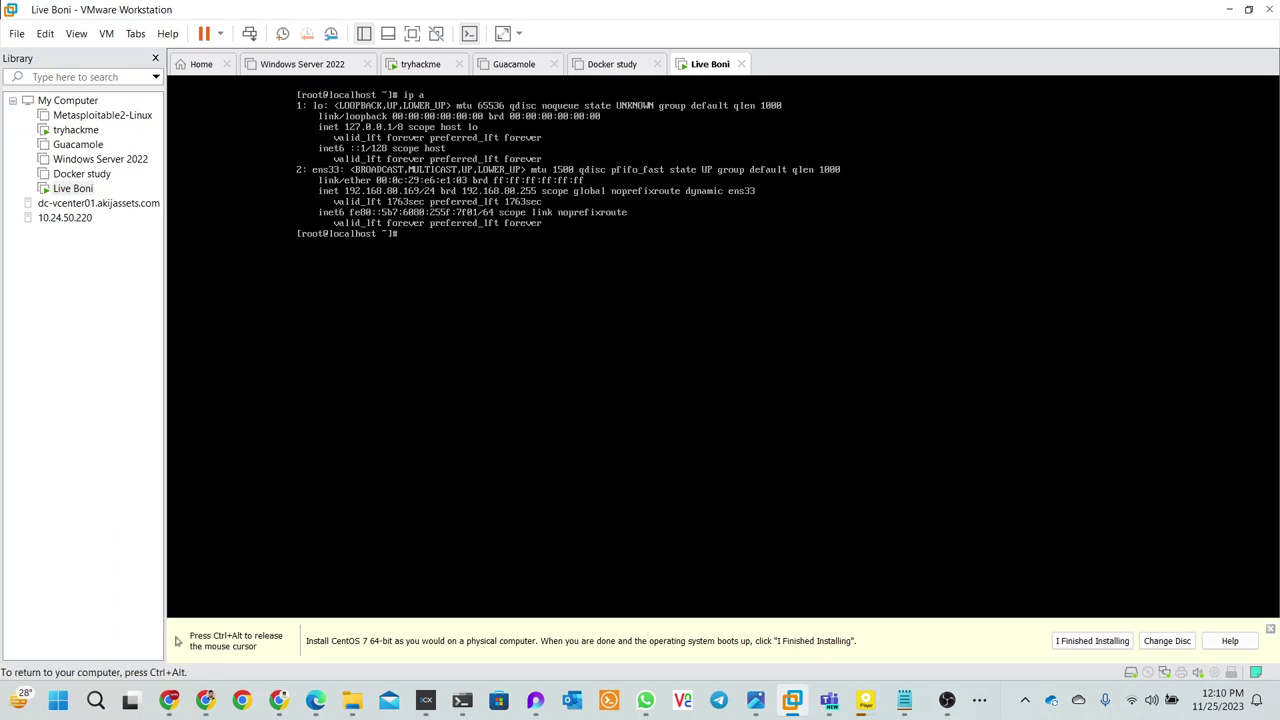
- Bring the clean Windows Terminal window forward and open a new PowerShell tab
{"action": "mouse_move", "coordinate": [461, 700]}
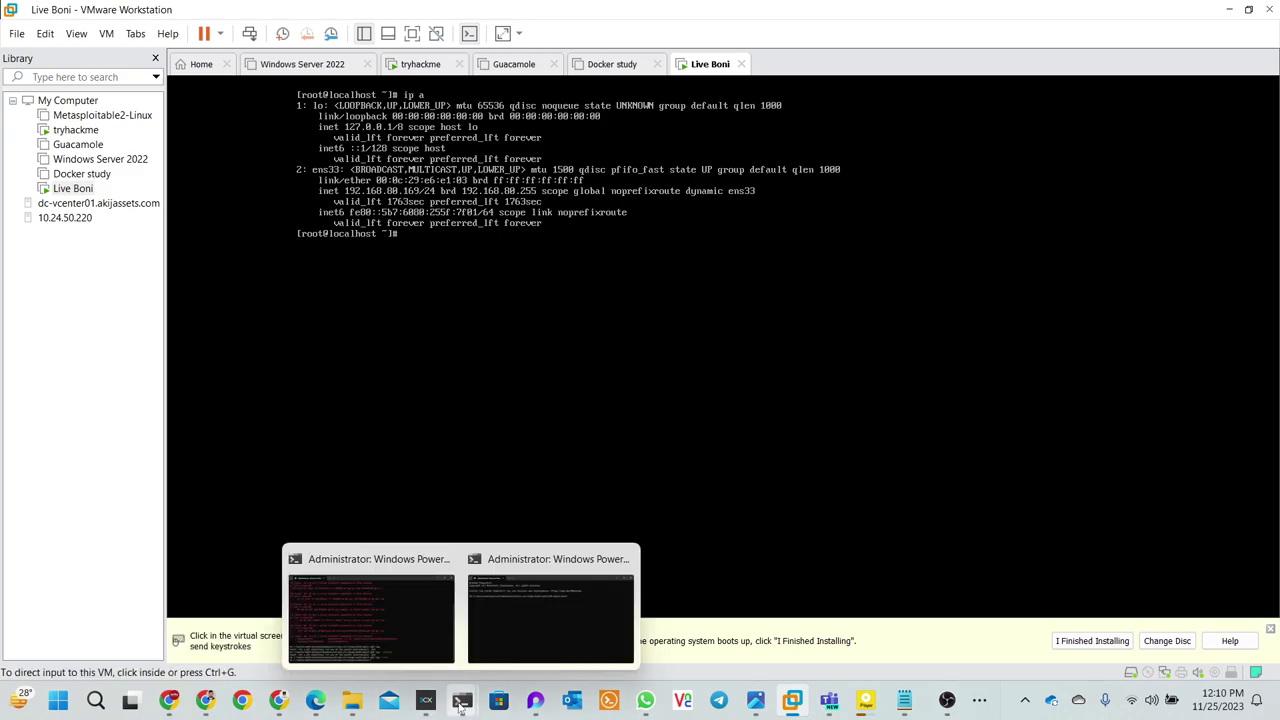
{"action": "left_click", "coordinate": [423, 618]}
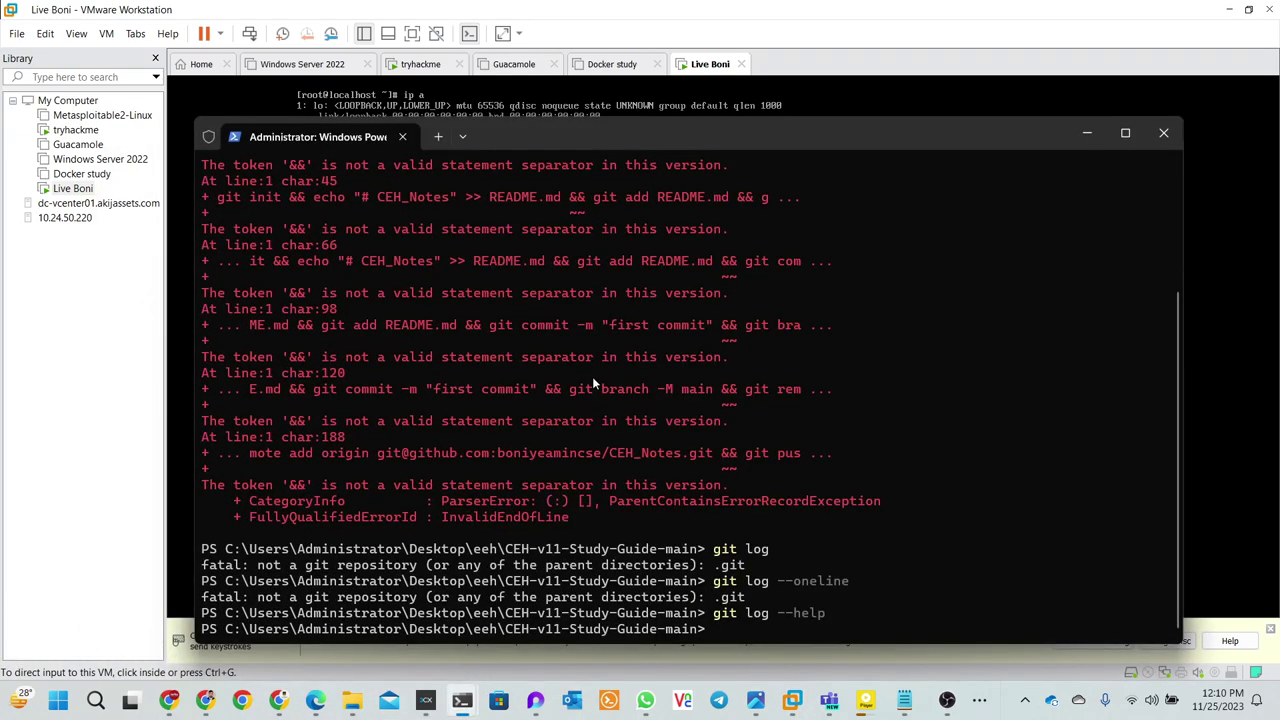
{"action": "left_click", "coordinate": [775, 88]}
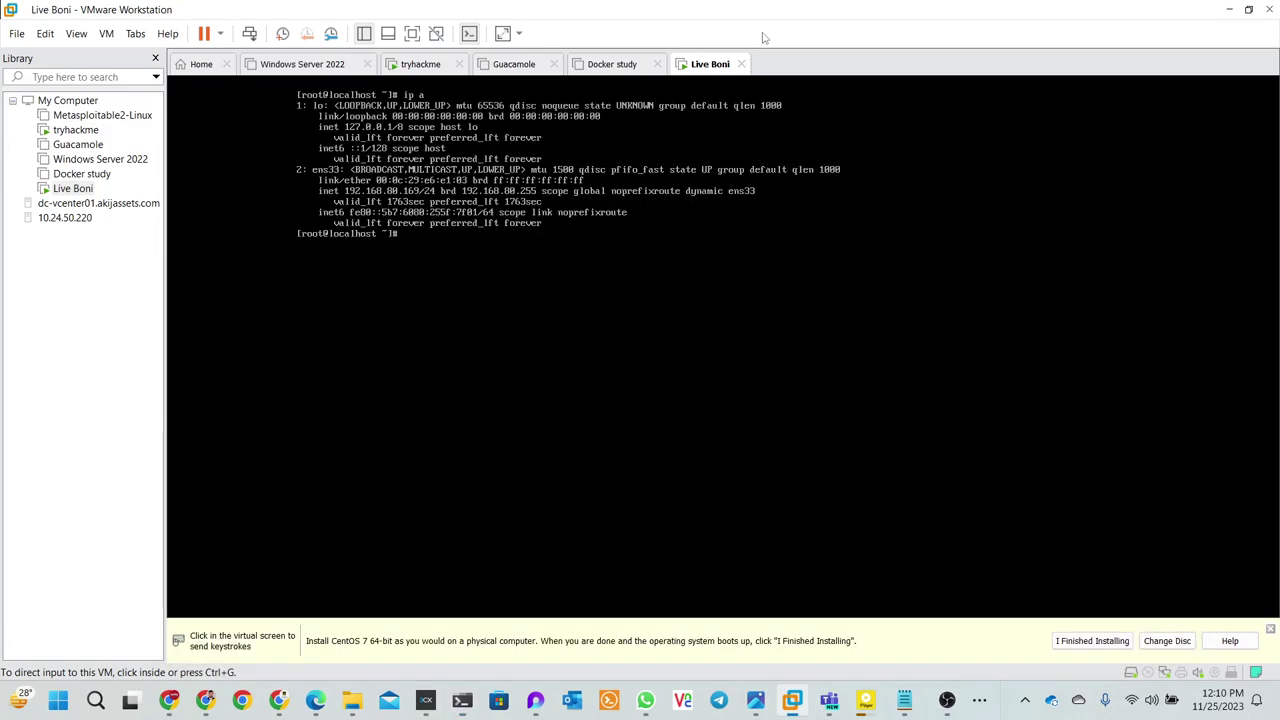
{"action": "mouse_move", "coordinate": [645, 700]}
{"action": "mouse_move", "coordinate": [461, 700]}
{"action": "left_click", "coordinate": [578, 572]}
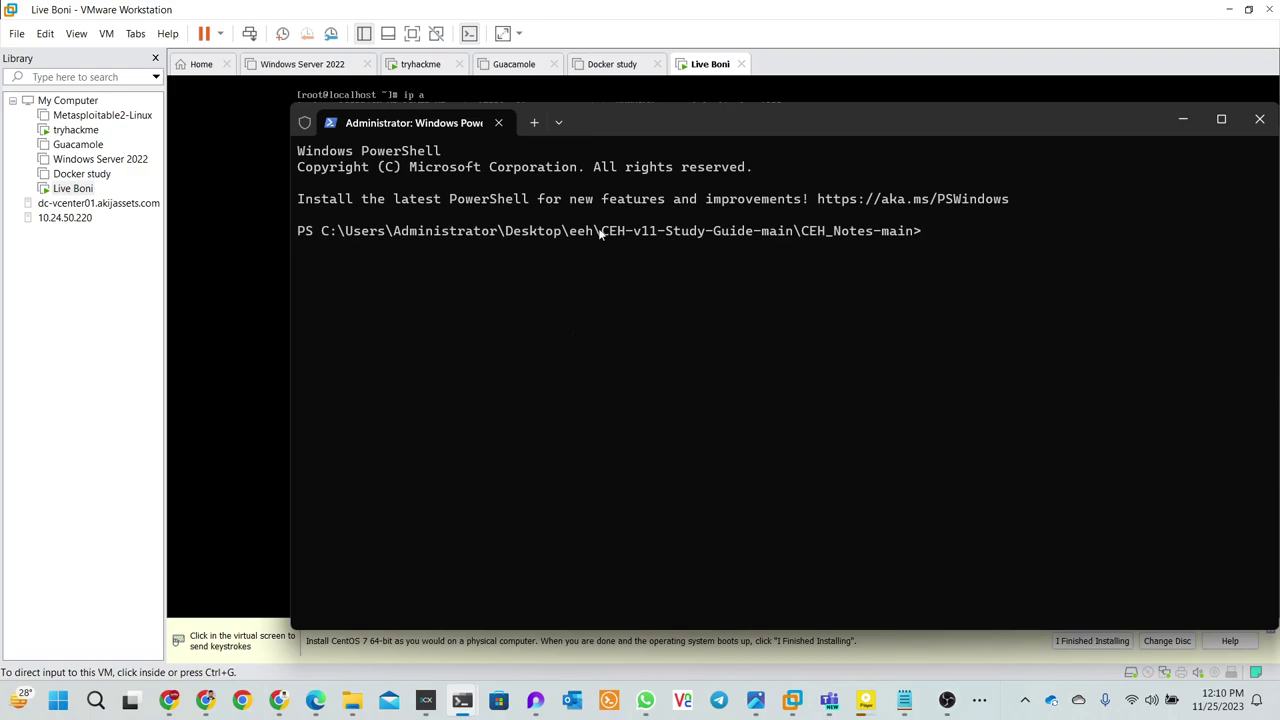
{"action": "left_click", "coordinate": [535, 120]}
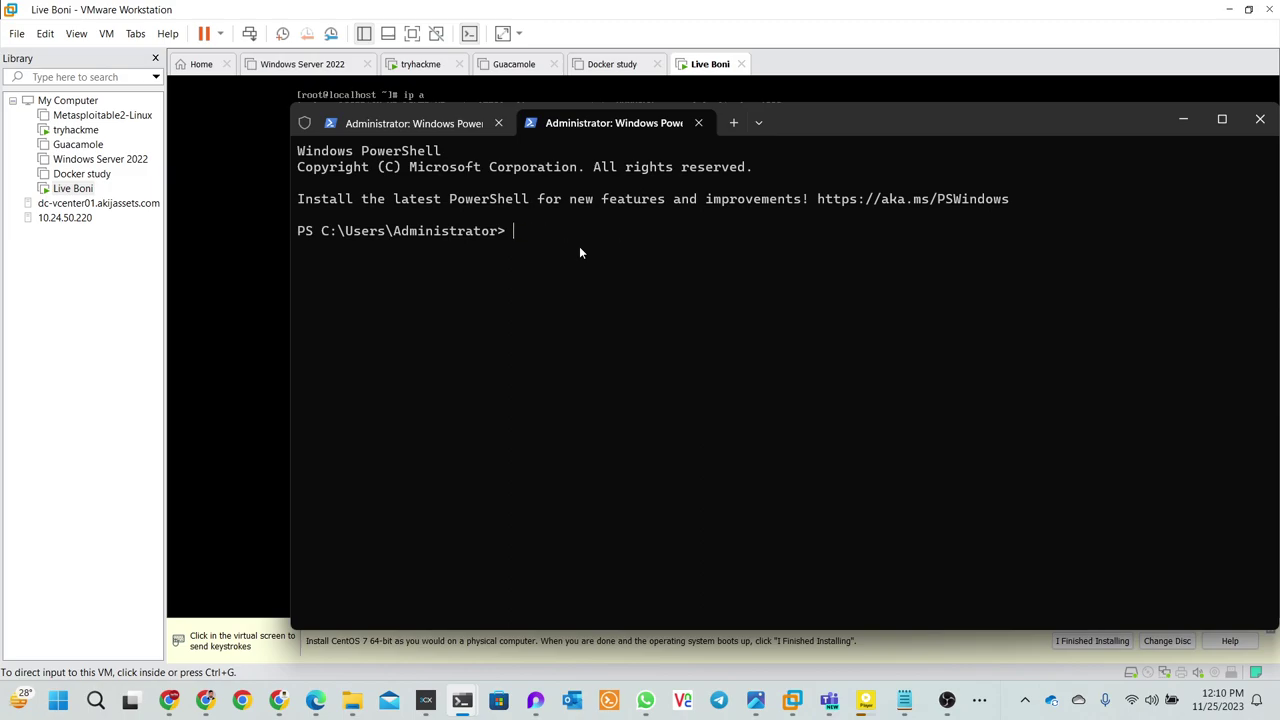
{"action": "type", "text": "git log"}
{"action": "key", "text": "Up"}
{"action": "key", "text": "Up"}
{"action": "key", "text": "Up"}
{"action": "key", "text": "Up"}
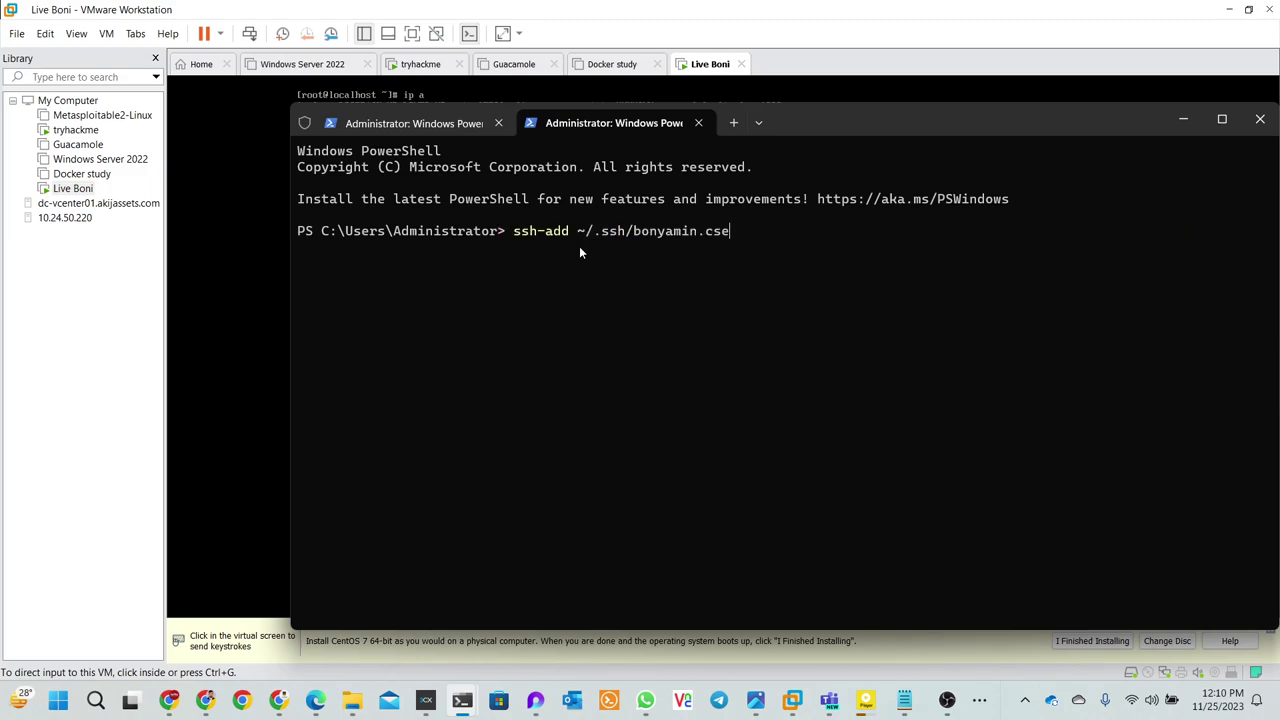
{"action": "key", "text": "Up"}
{"action": "key", "text": "Up"}
{"action": "key", "text": "Up"}
{"action": "key", "text": "Up"}
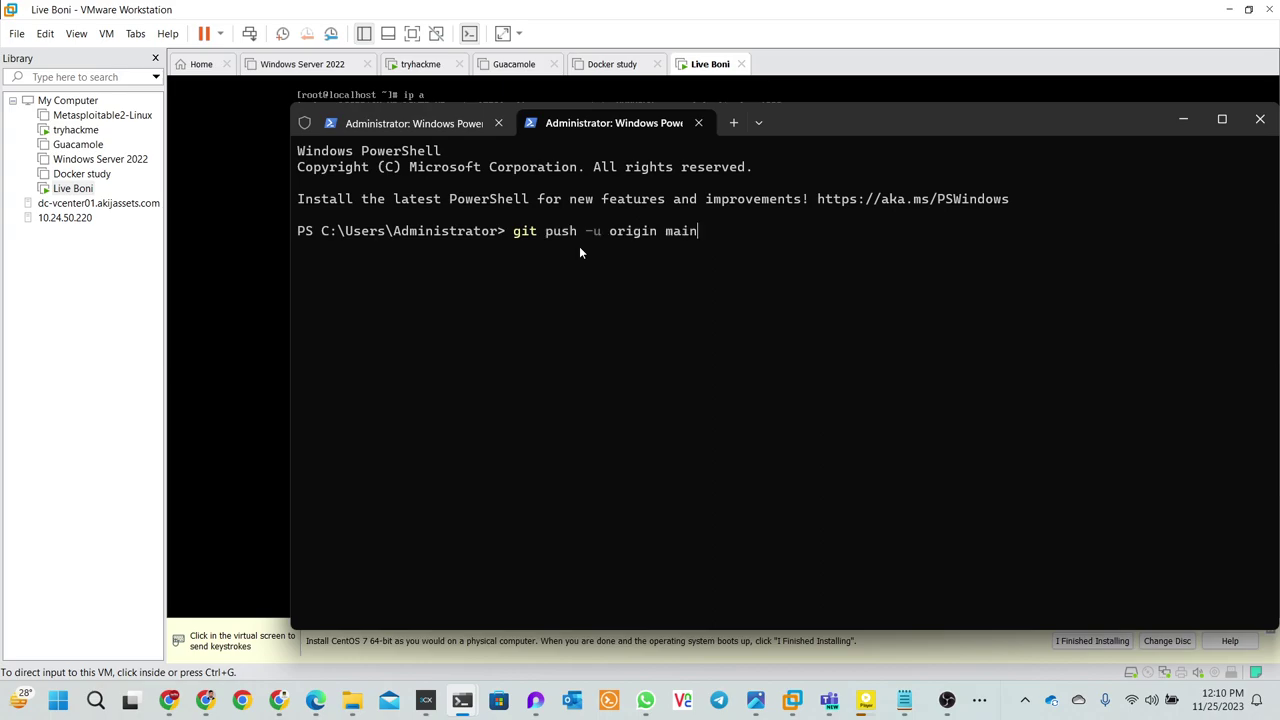
{"action": "key", "text": "Up"}
{"action": "key", "text": "Up"}
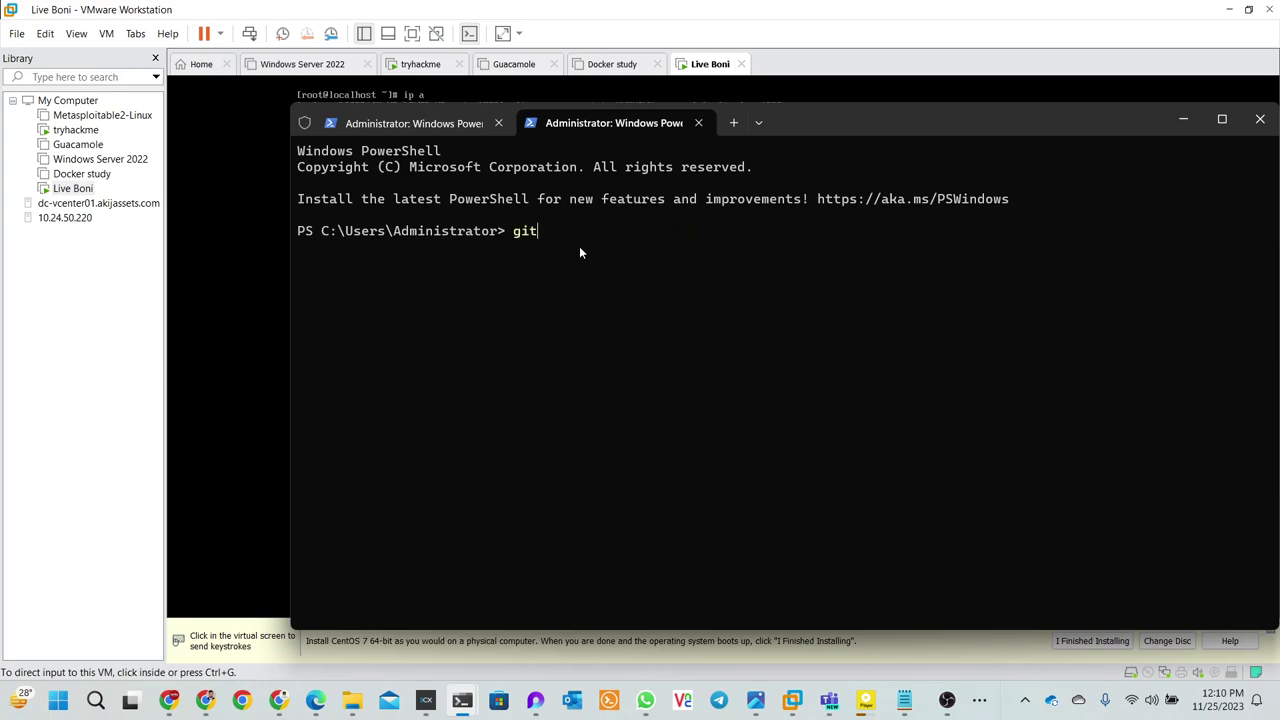
{"action": "key", "text": "BackSpace"}
{"action": "key", "text": "BackSpace"}
{"action": "key", "text": "BackSpace"}
{"action": "type", "text": "sssh=="}
{"action": "key", "text": "BackSpace"}
{"action": "key", "text": "BackSpace"}
{"action": "key", "text": "BackSpace"}
{"action": "key", "text": "BackSpace"}
{"action": "key", "text": "BackSpace"}
{"action": "type", "text": "sh root@192.16"}
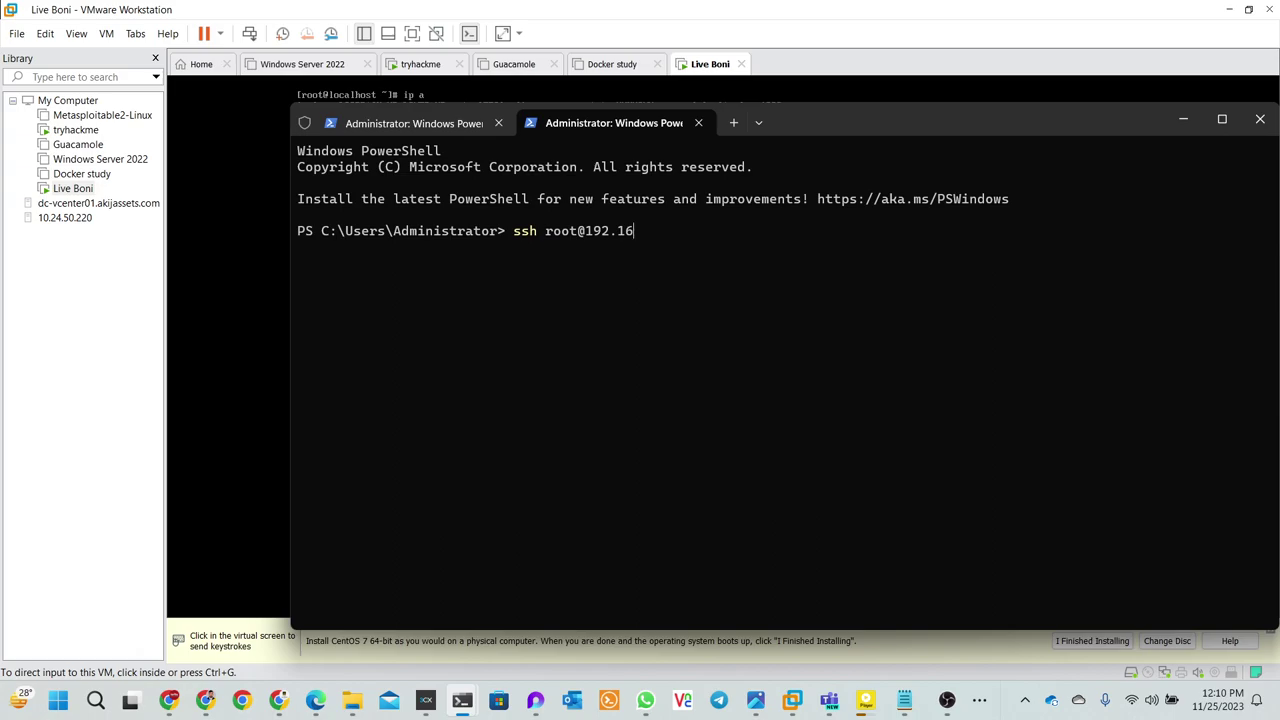
{"action": "type", "text": "8.80.169"}
{"action": "key", "text": "Return"}
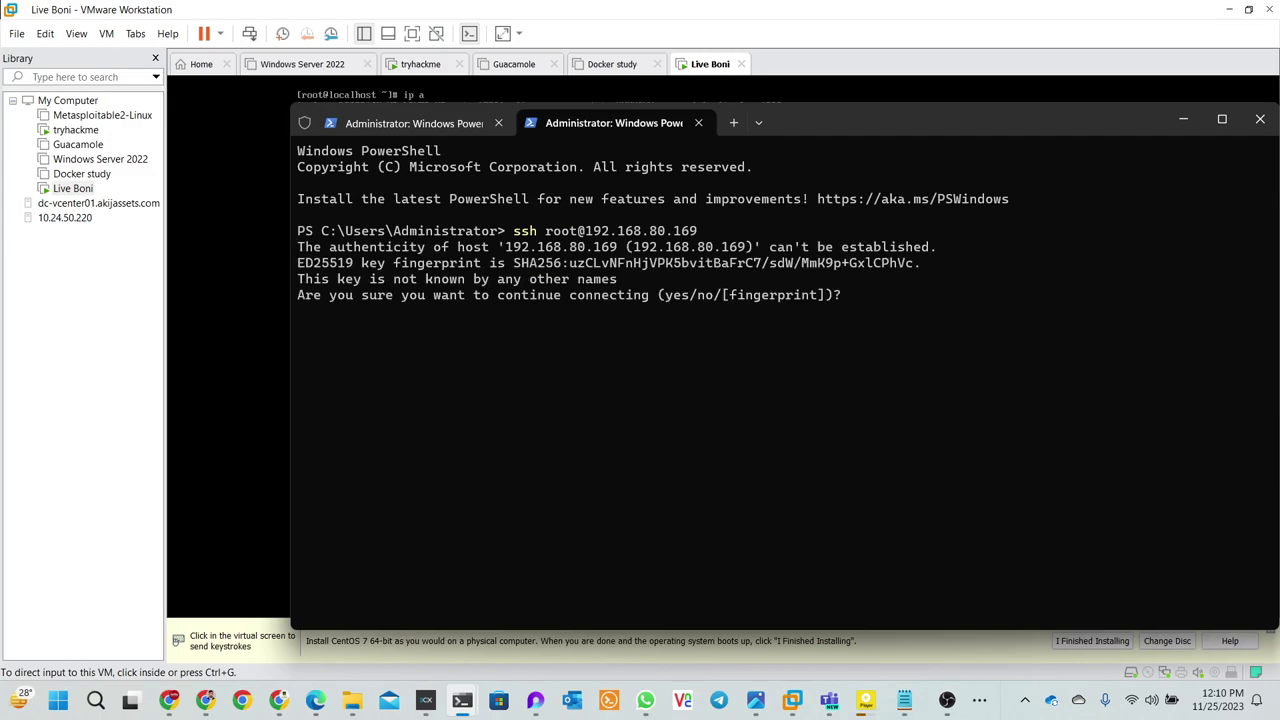
{"action": "type", "text": "yes"}
{"action": "key", "text": "Return"}
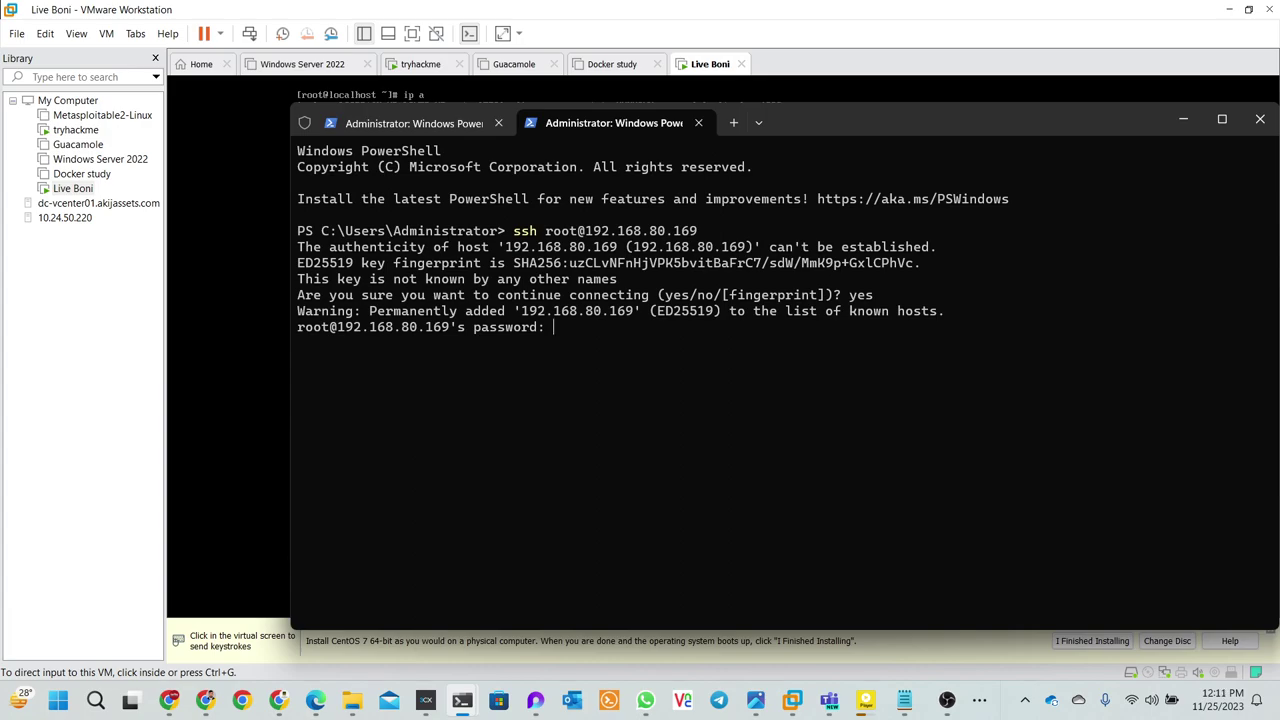
{"action": "key", "text": "Return"}
- Clear the remote shell, then create an update directory and change into it
{"action": "type", "text": "c"}
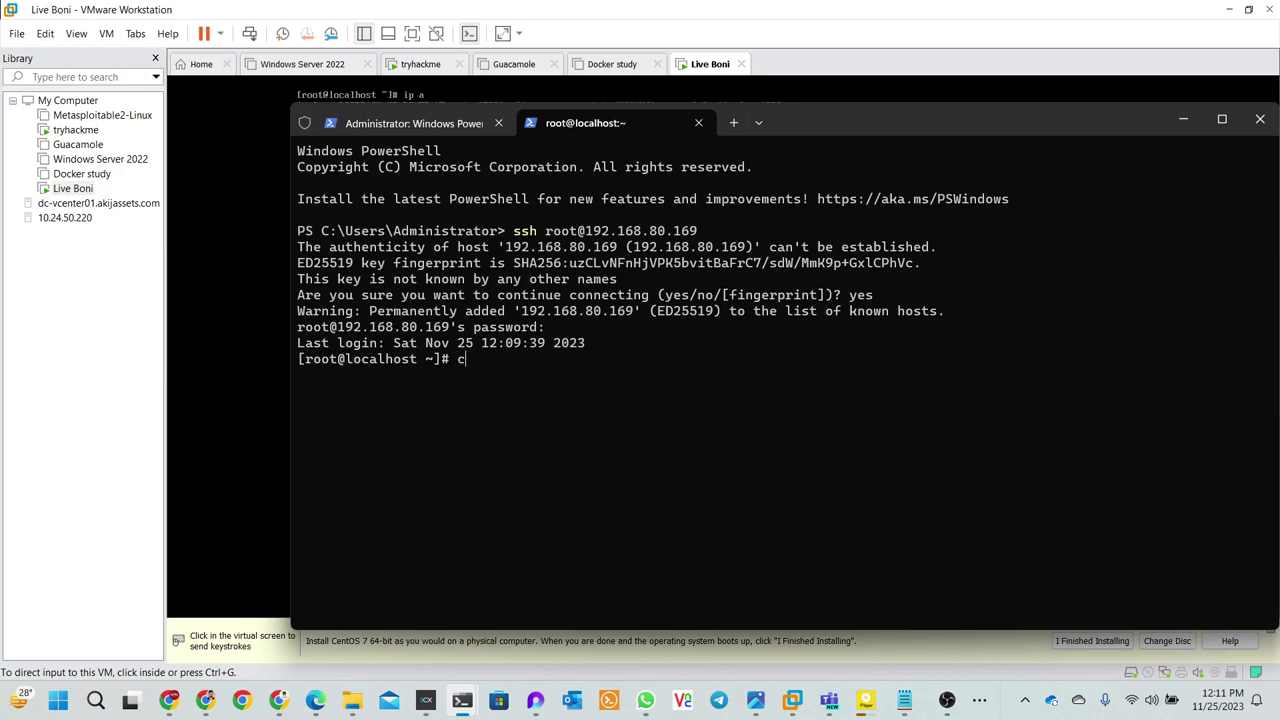
{"action": "type", "text": "lear"}
{"action": "key", "text": "Return"}
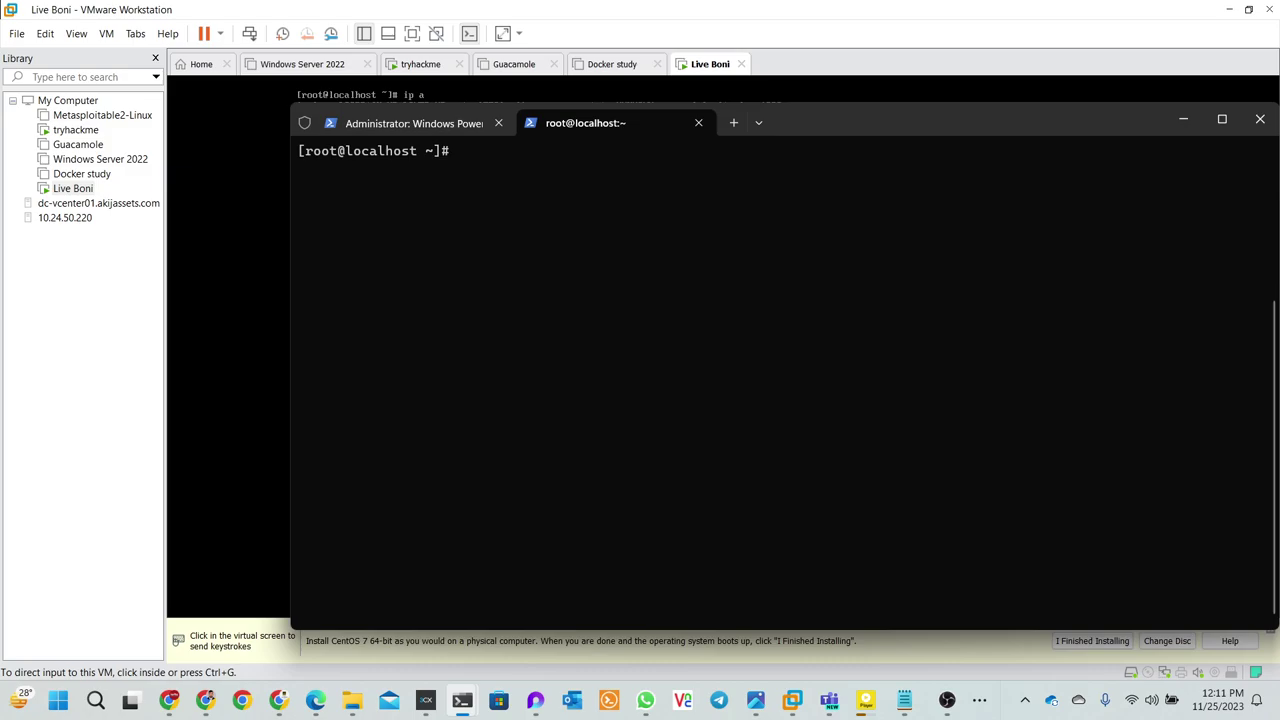
{"action": "left_click_drag", "start_coordinate": [866, 126], "coordinate": [934, 129]}
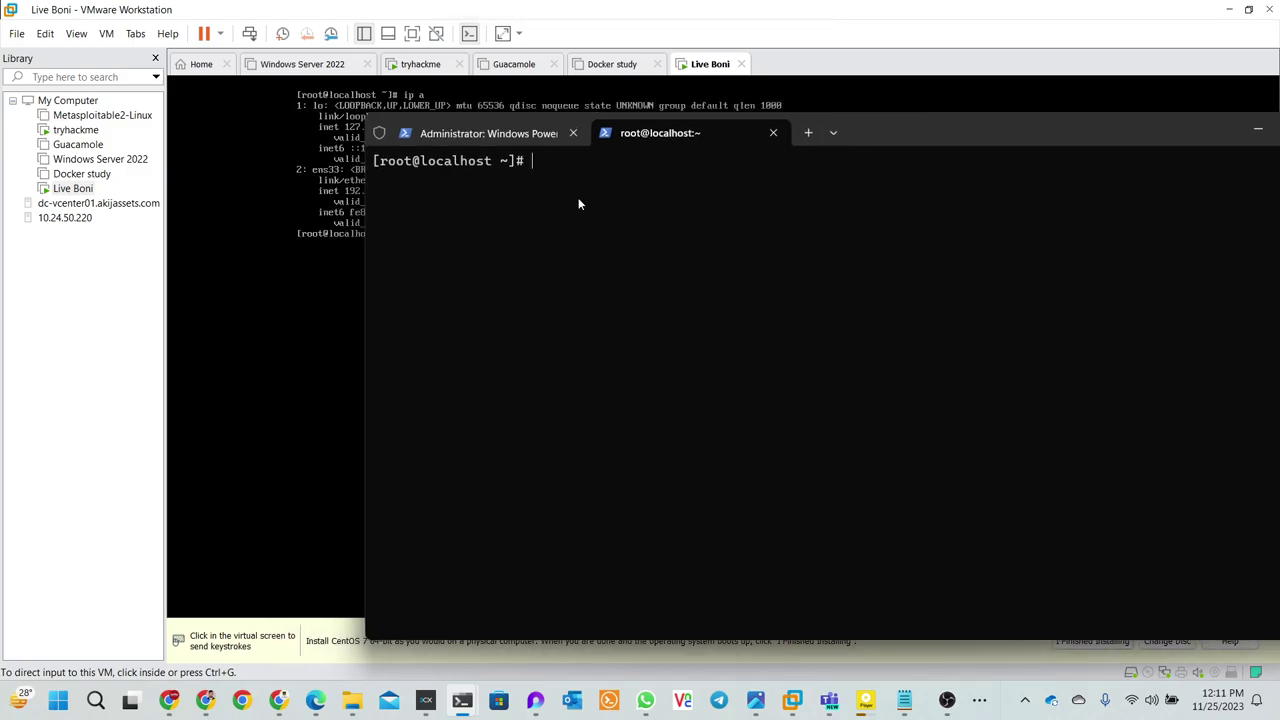
{"action": "type", "text": "lsl"}
{"action": "key", "text": "Return"}
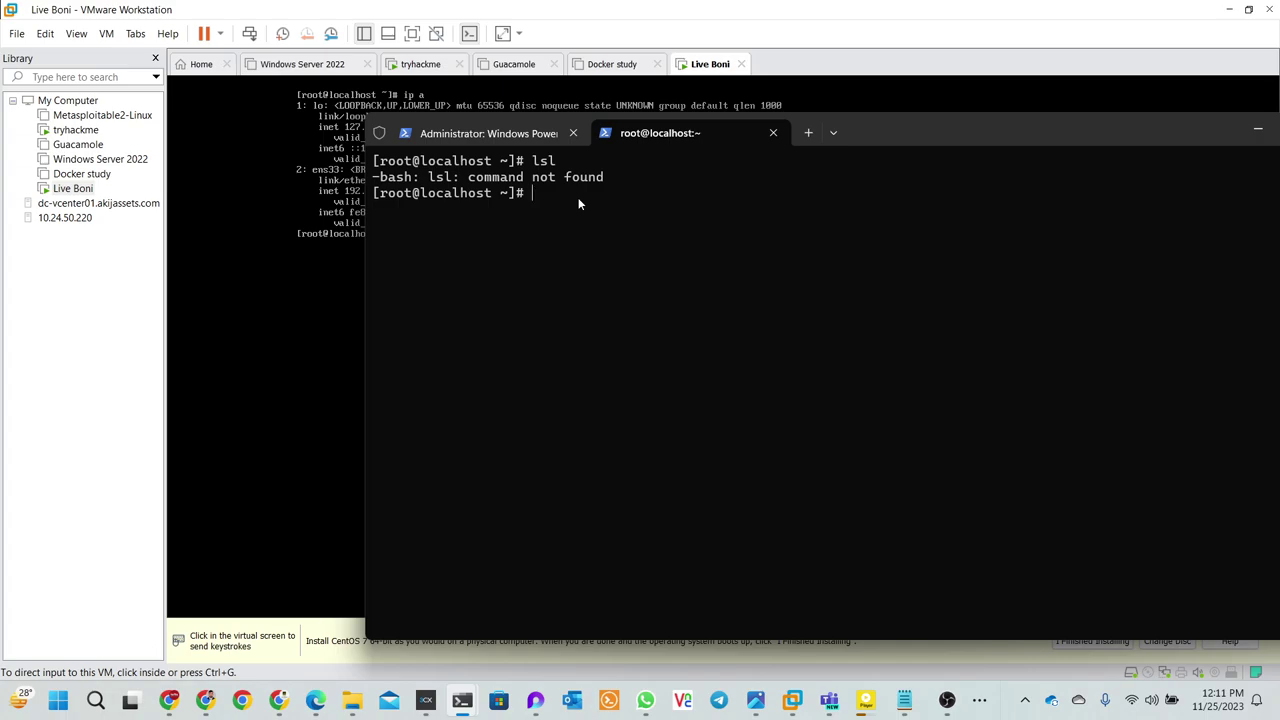
{"action": "type", "text": "mkdir"}
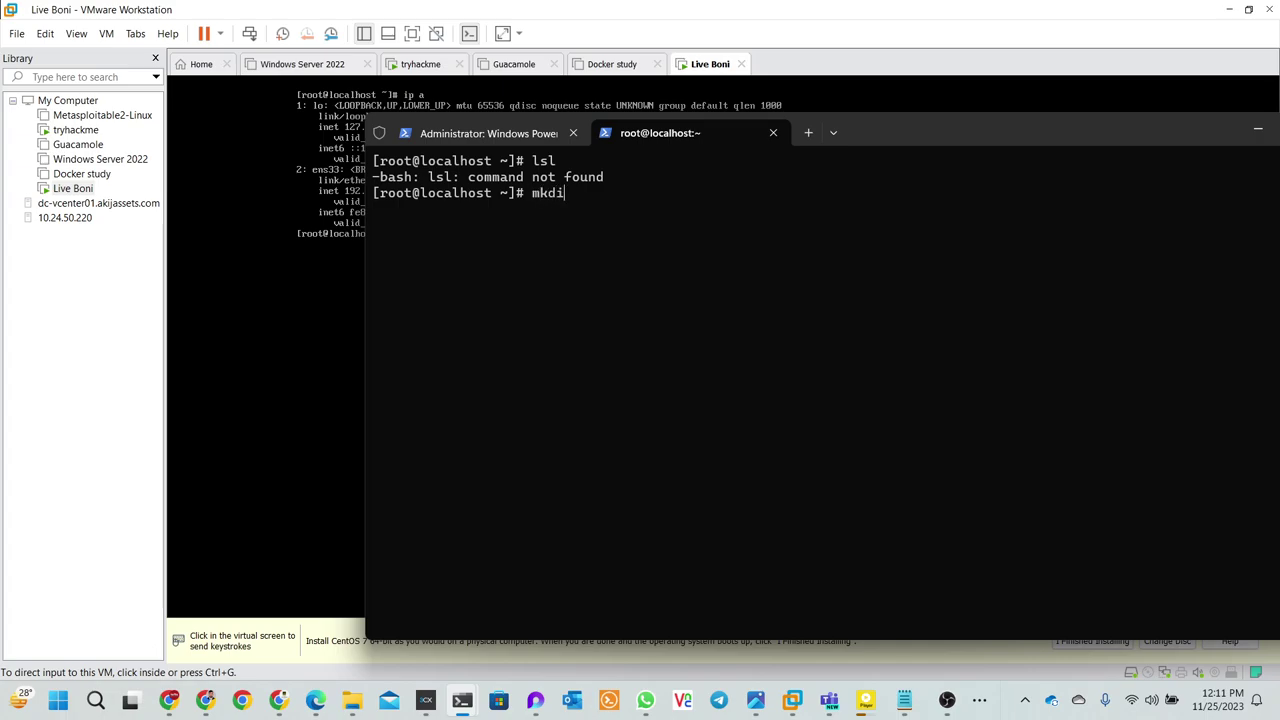
{"action": "key", "text": "BackSpace"}
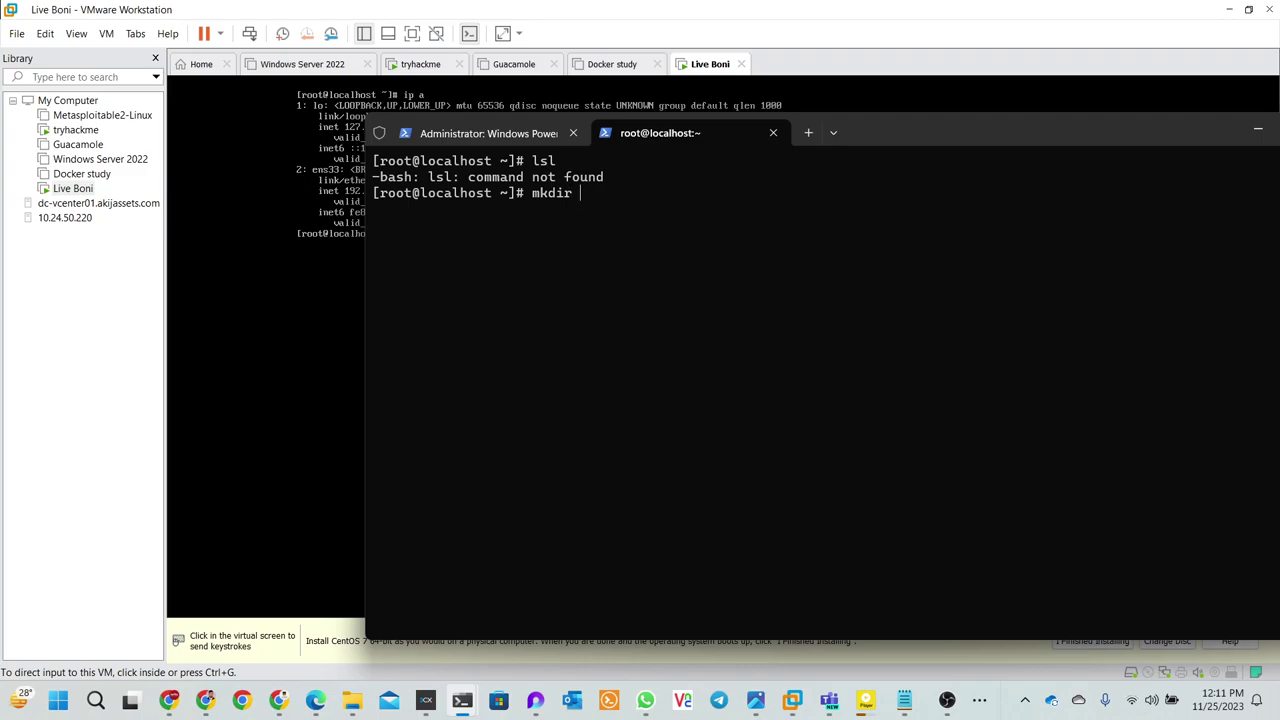
{"action": "type", "text": "r update"}
{"action": "key", "text": "Return"}
{"action": "type", "text": "ls"}
{"action": "key", "text": "Return"}
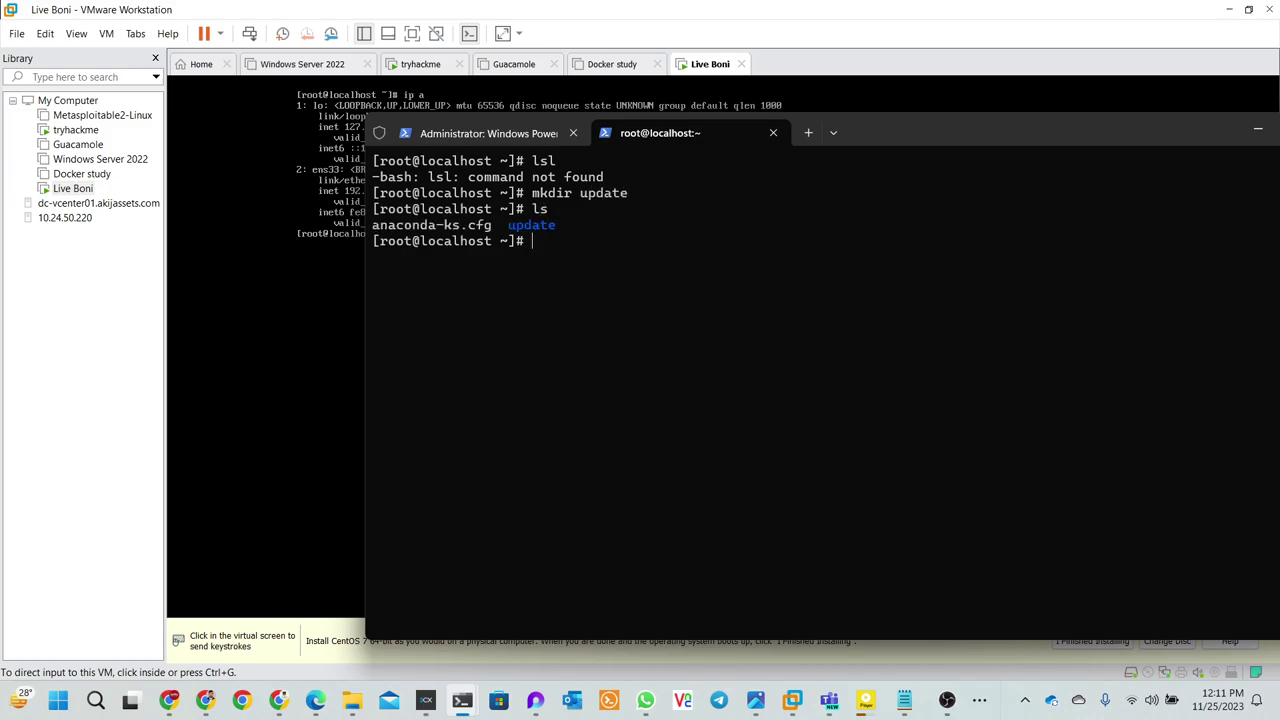
{"action": "type", "text": "cd update"}
{"action": "key", "text": "Return"}
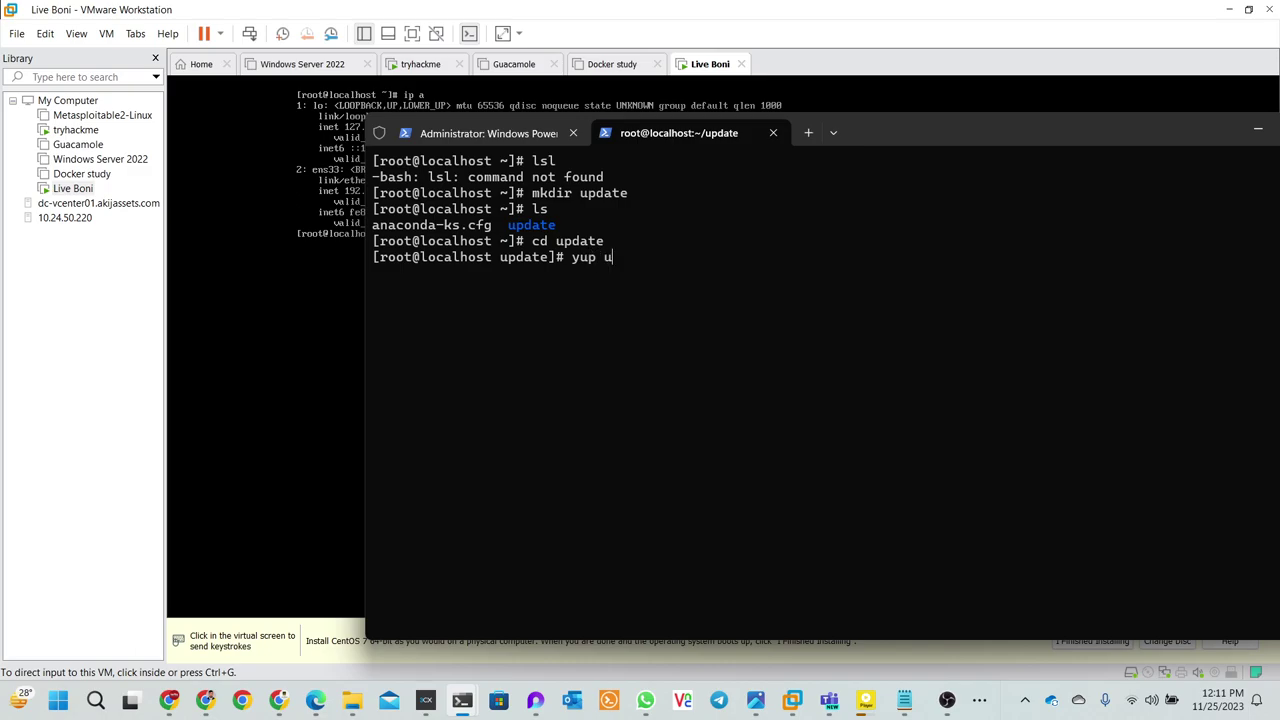
- Run yum update -y to start the unattended full package update
{"action": "type", "text": "pdate"}
{"action": "type", "text": "-y"}
{"action": "key", "text": "Return"}
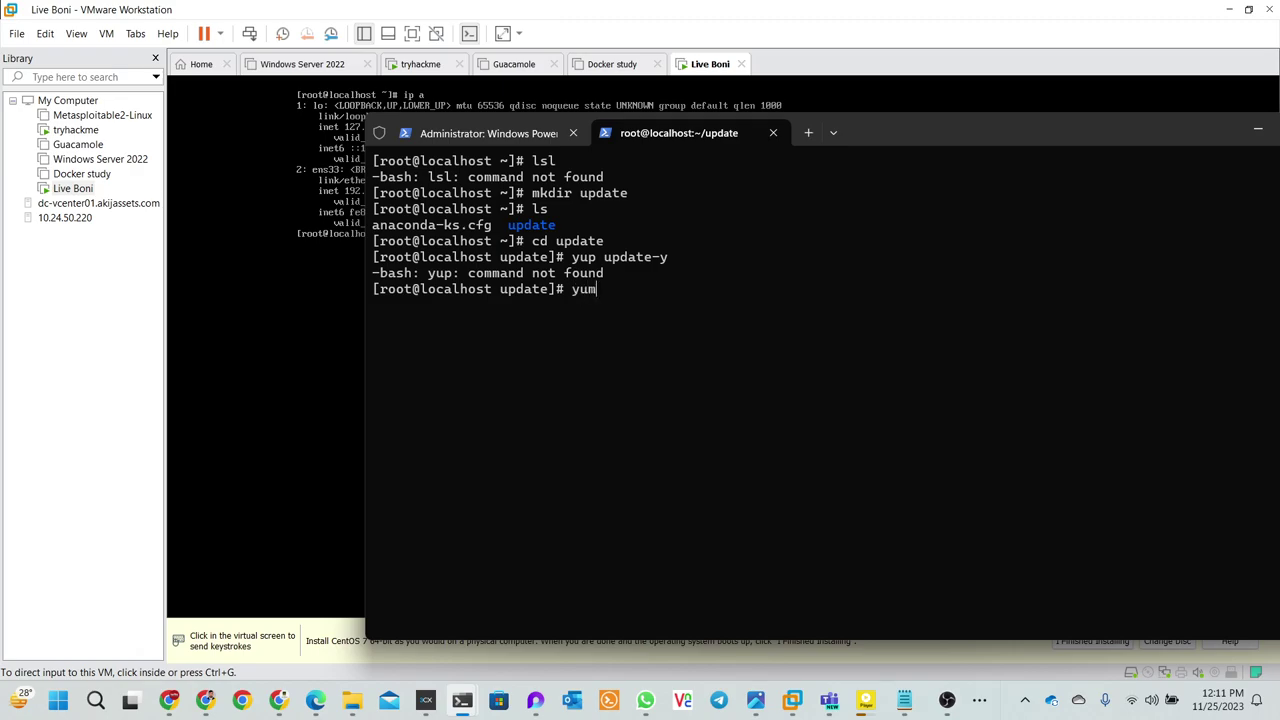
{"action": "type", "text": "yum update -y"}
{"action": "key", "text": "Return"}
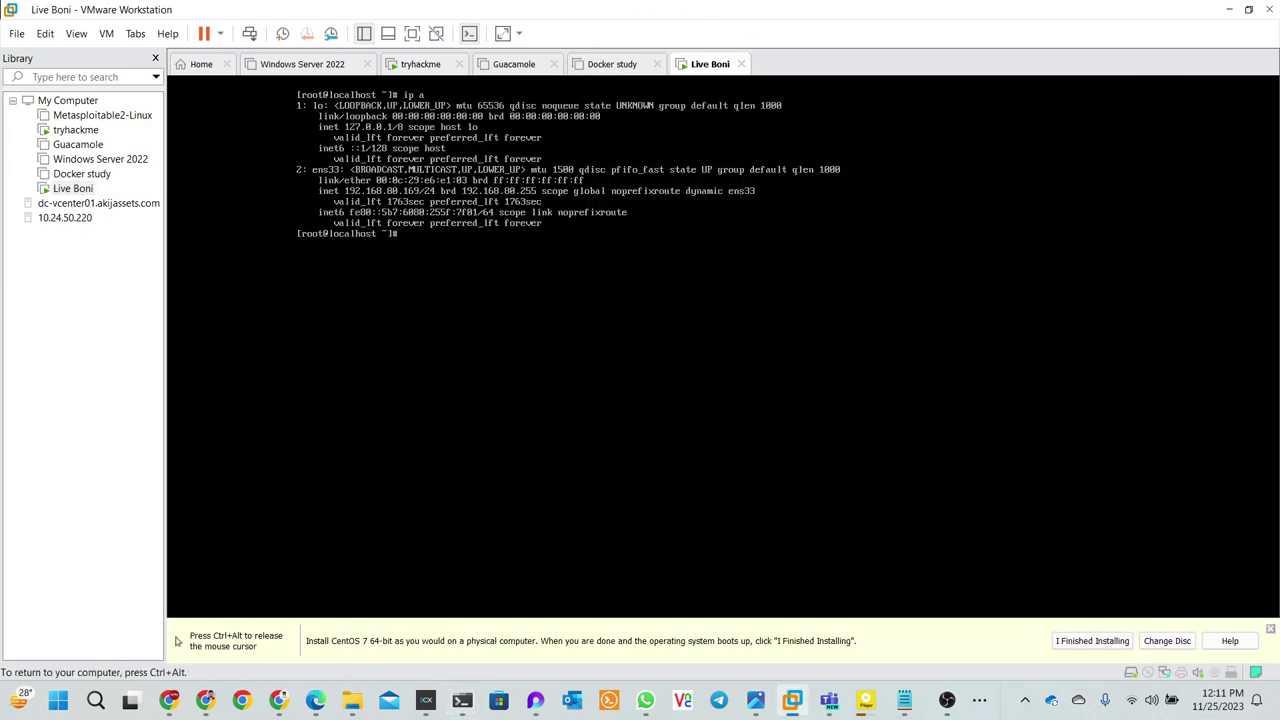
{"action": "left_click", "coordinate": [1174, 81]}
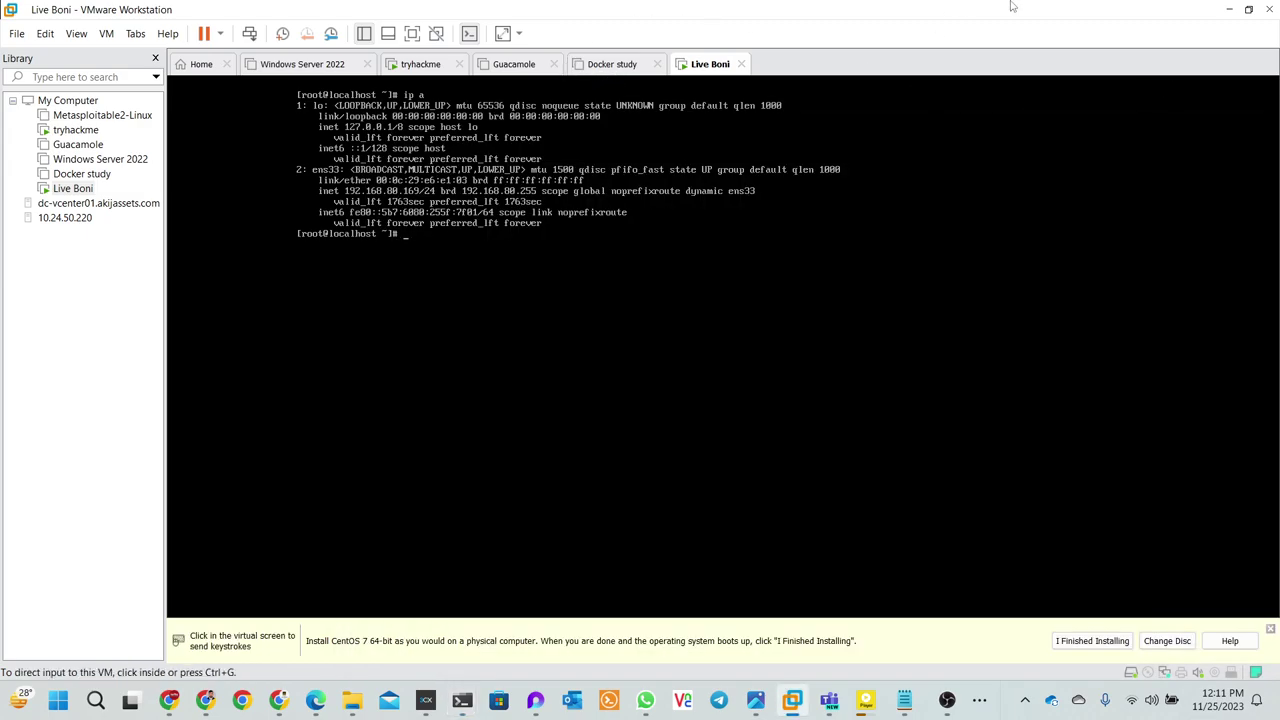
- Minimize VMware, move the terminal aside, and bring Chrome to the front
{"action": "left_click", "coordinate": [1229, 9]}
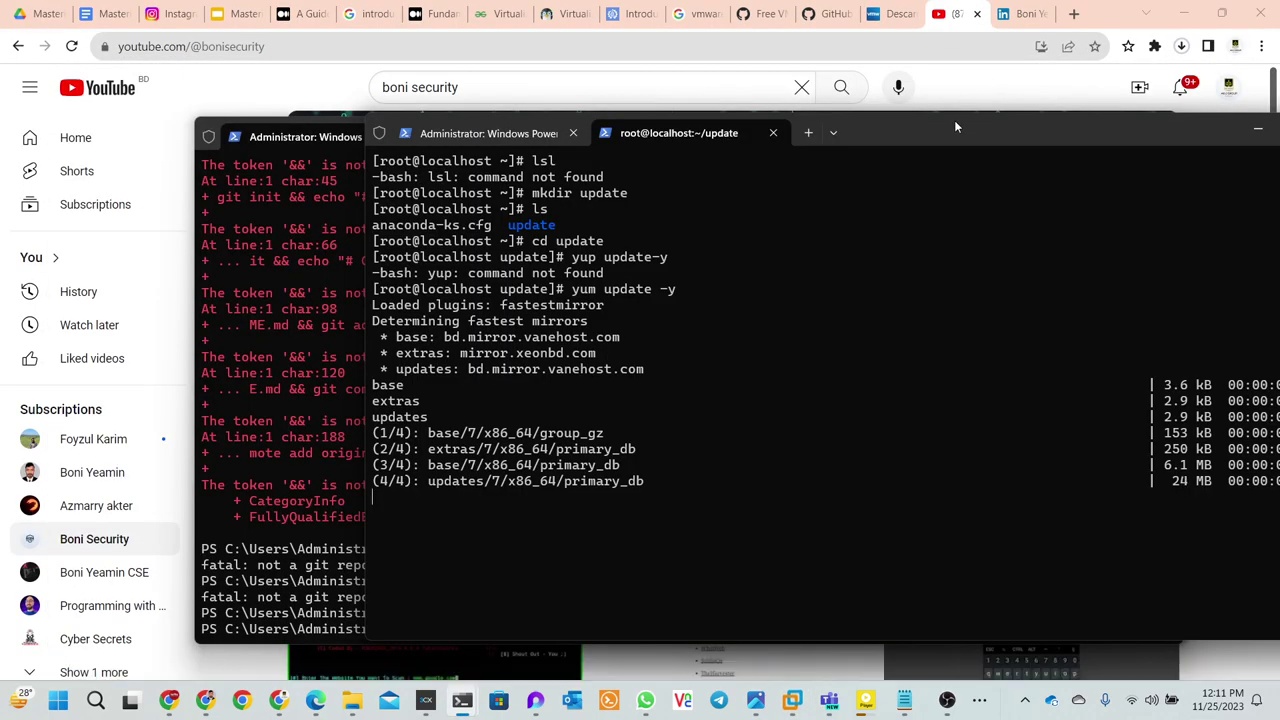
{"action": "left_click_drag", "start_coordinate": [958, 118], "coordinate": [771, 106]}
{"action": "left_click", "coordinate": [1104, 138]}
{"action": "left_click", "coordinate": [1087, 133]}
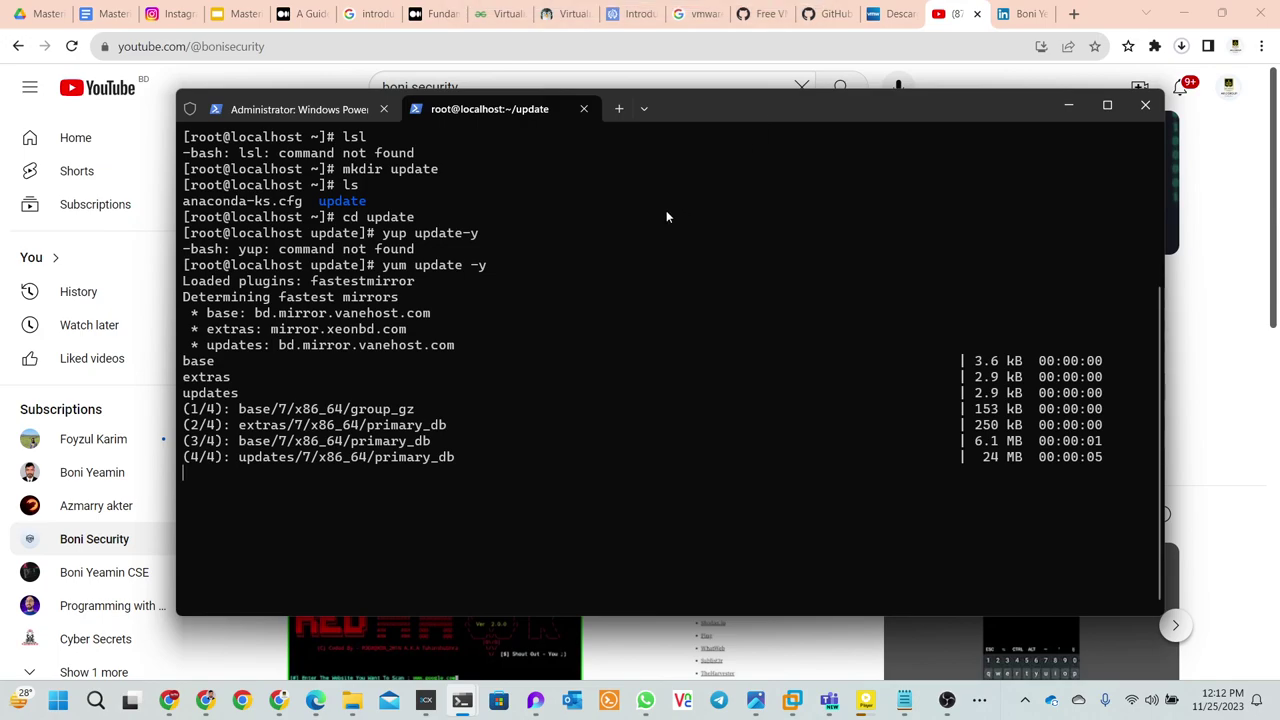
{"action": "left_click", "coordinate": [830, 14]}
- Browse the VMware Workstation Pro download page, LinkedIn profile and vmwk17key.txt gist tabs
{"action": "left_click", "coordinate": [890, 13]}
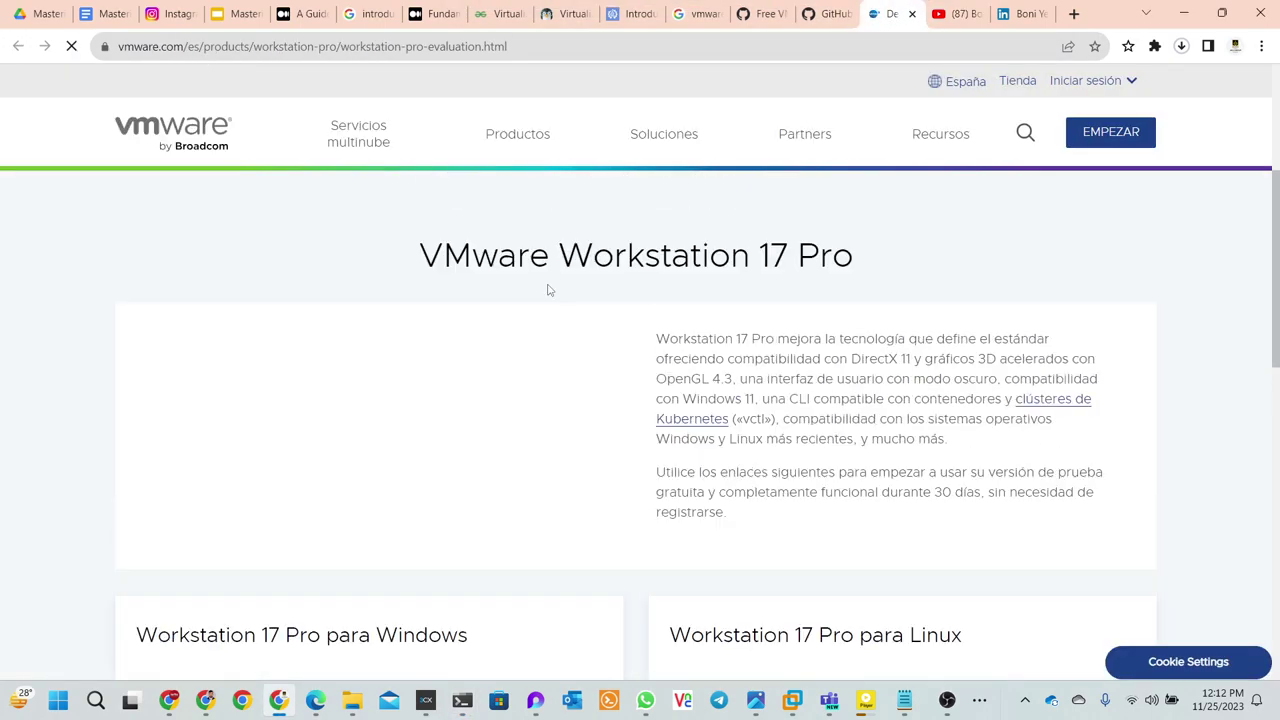
{"action": "scroll", "coordinate": [523, 257], "scroll_direction": "down", "scroll_amount": 5}
{"action": "scroll", "coordinate": [523, 257], "scroll_direction": "up", "scroll_amount": 2}
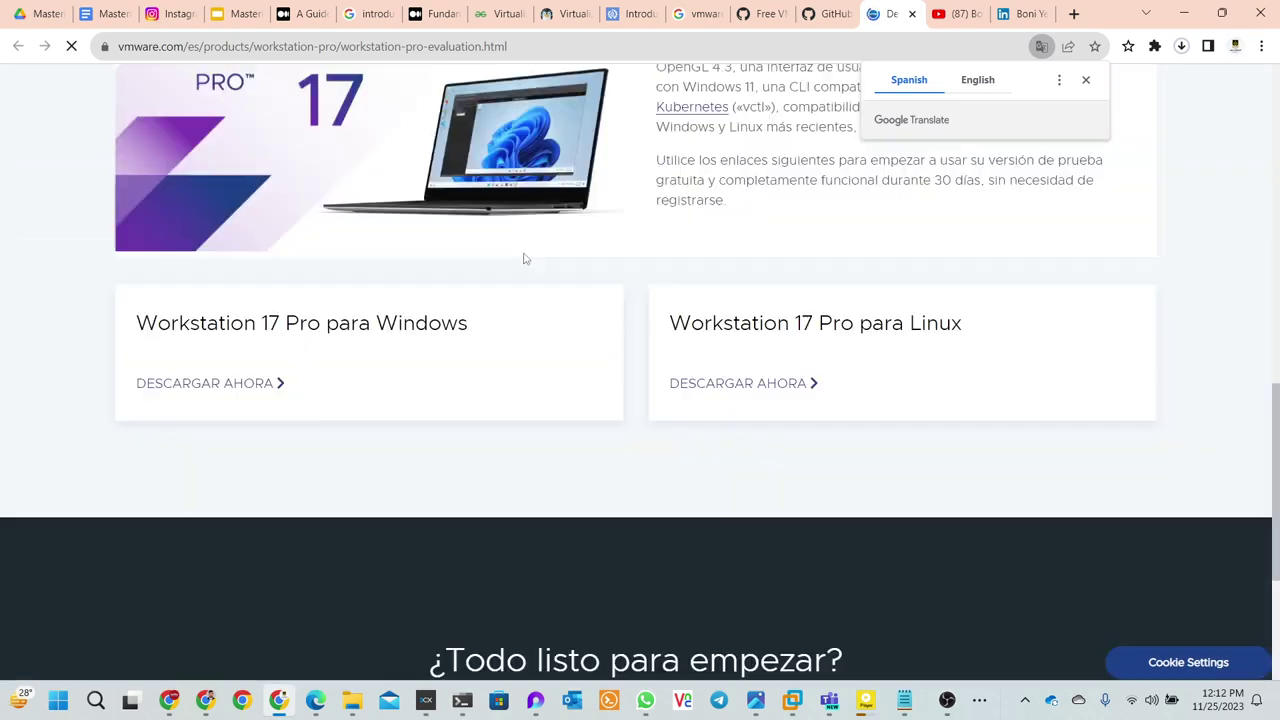
{"action": "scroll", "coordinate": [523, 257], "scroll_direction": "up", "scroll_amount": 5}
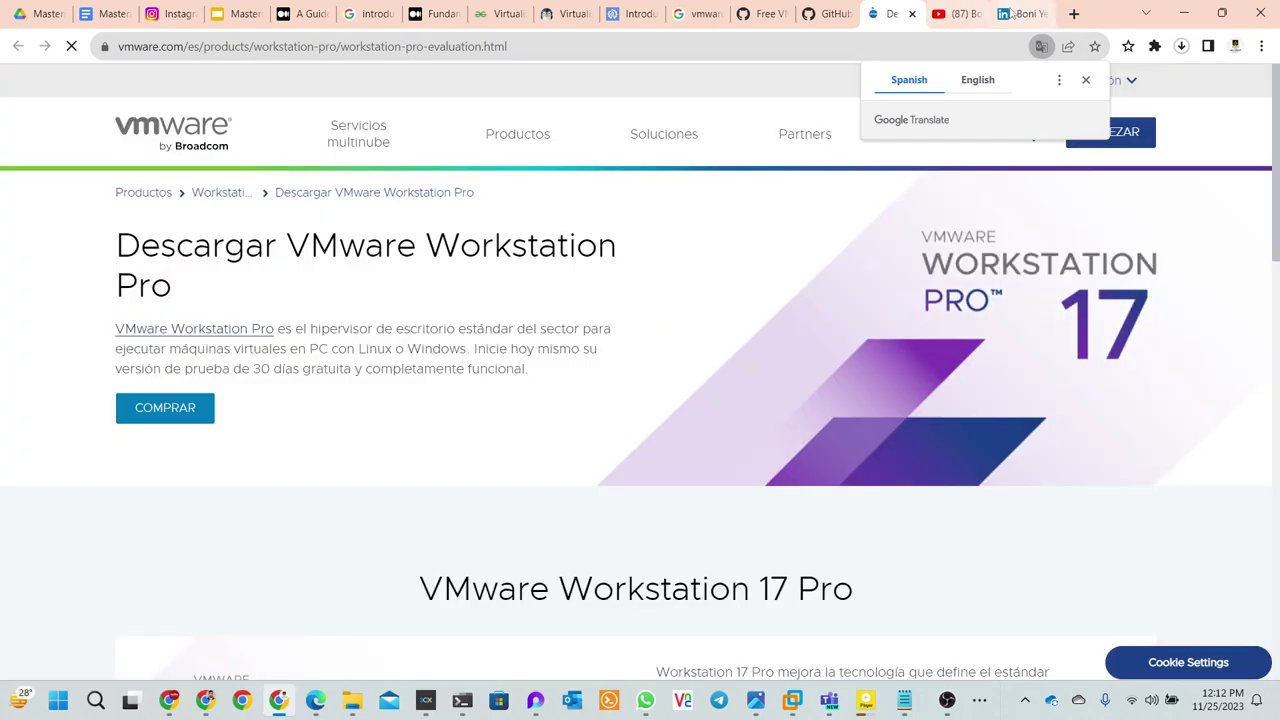
{"action": "left_click", "coordinate": [1012, 13]}
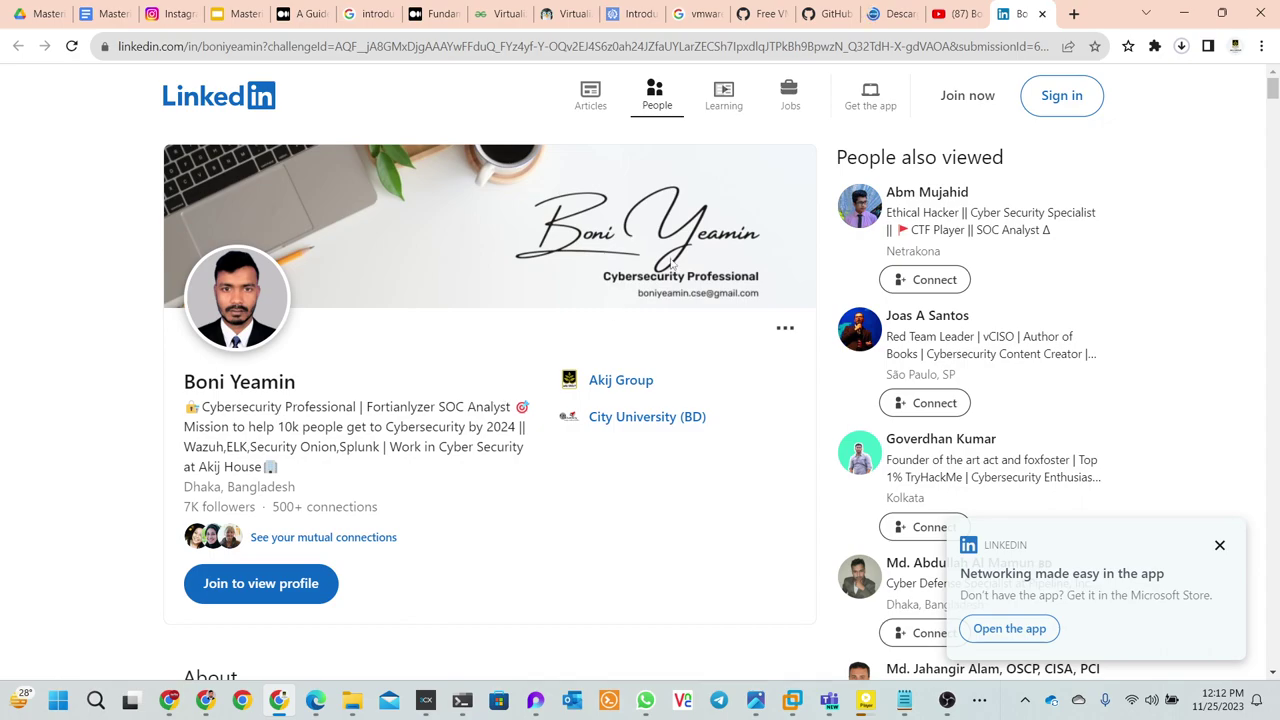
{"action": "left_click", "coordinate": [748, 26]}
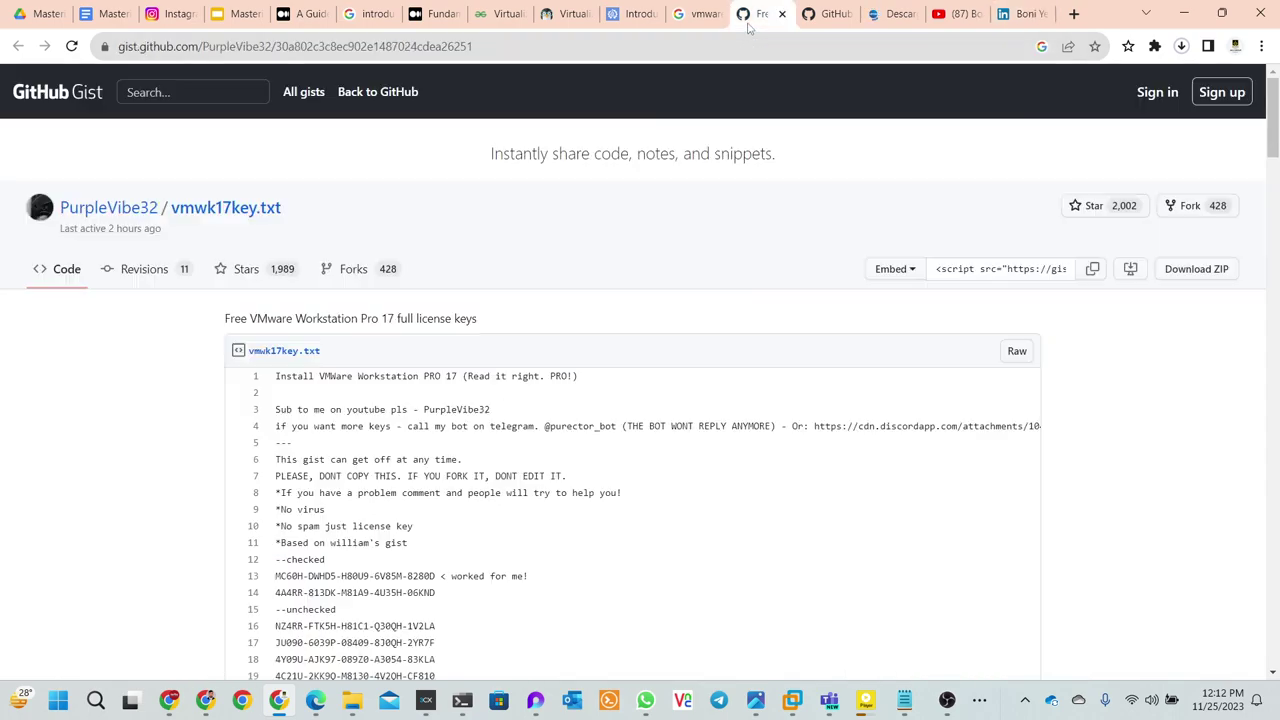
{"action": "left_click", "coordinate": [697, 27]}
- Tick off the Module 2 items and System requirements through Networking setup in the checklist
{"action": "left_click", "coordinate": [104, 13]}
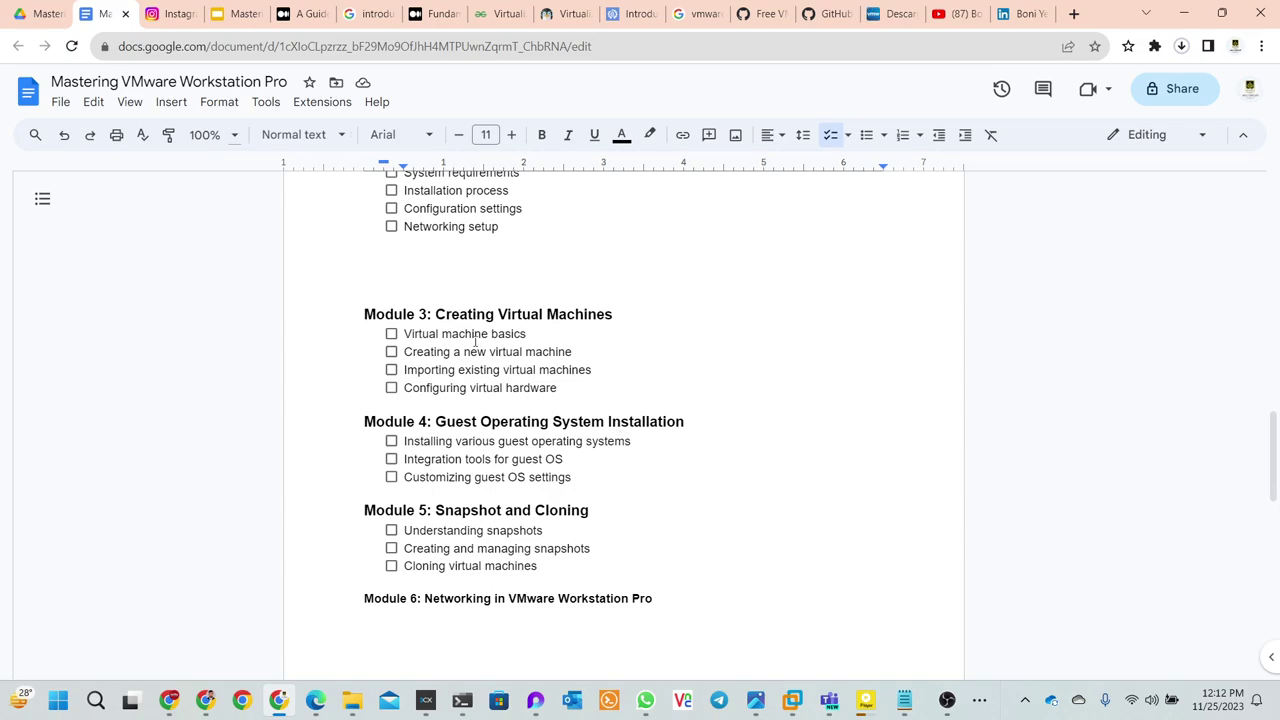
{"action": "left_click_drag", "start_coordinate": [407, 333], "coordinate": [549, 337]}
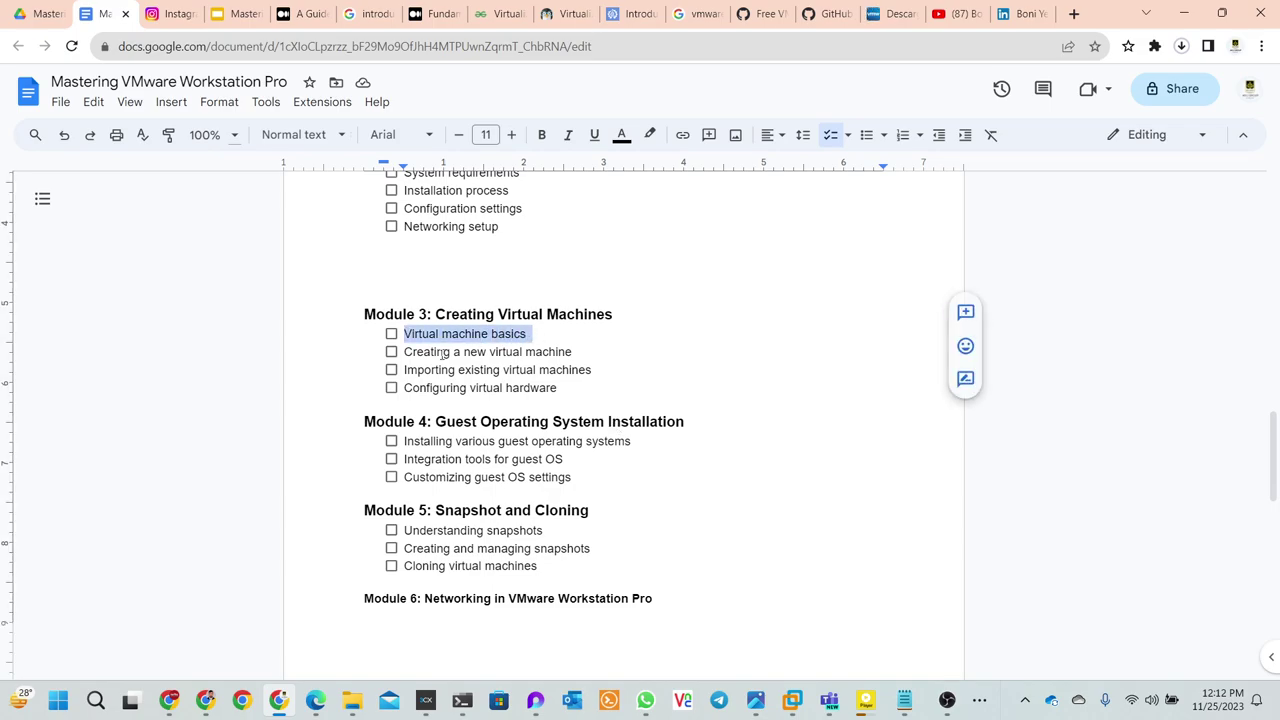
{"action": "left_click_drag", "start_coordinate": [406, 352], "coordinate": [536, 352]}
{"action": "left_click", "coordinate": [391, 369]}
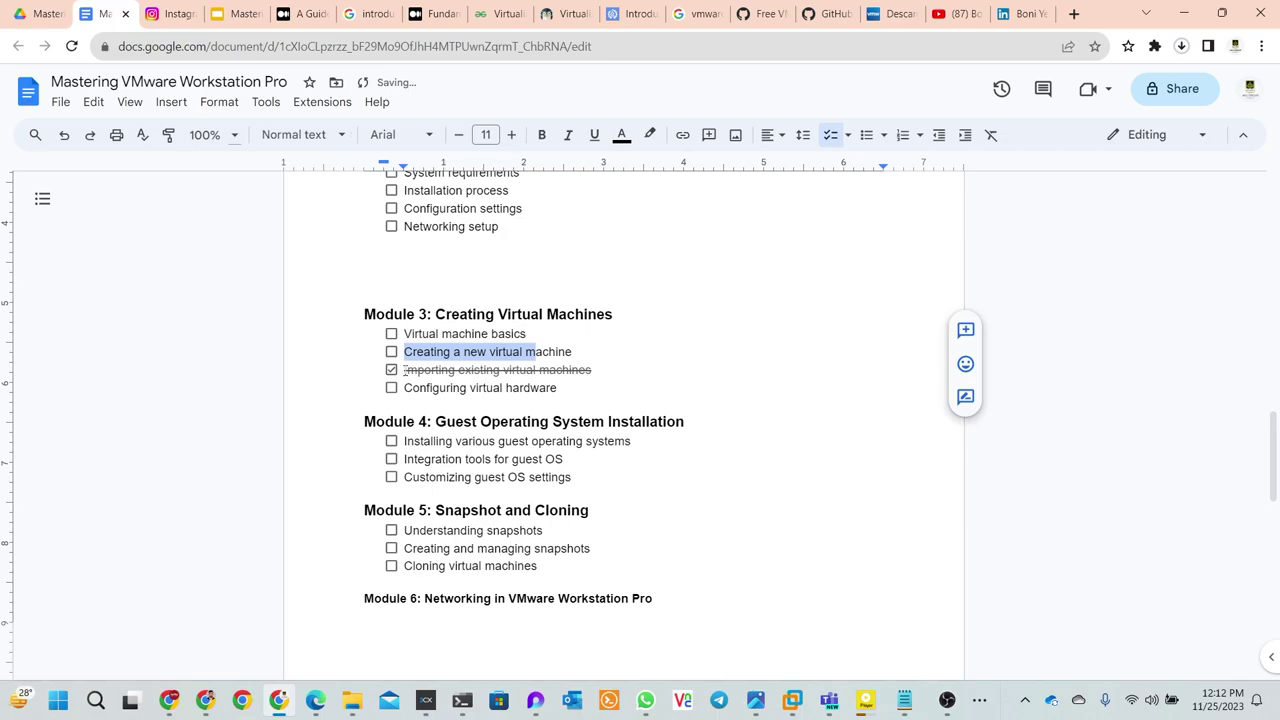
{"action": "left_click", "coordinate": [391, 334]}
{"action": "scroll", "coordinate": [392, 350], "scroll_direction": "up", "scroll_amount": 2}
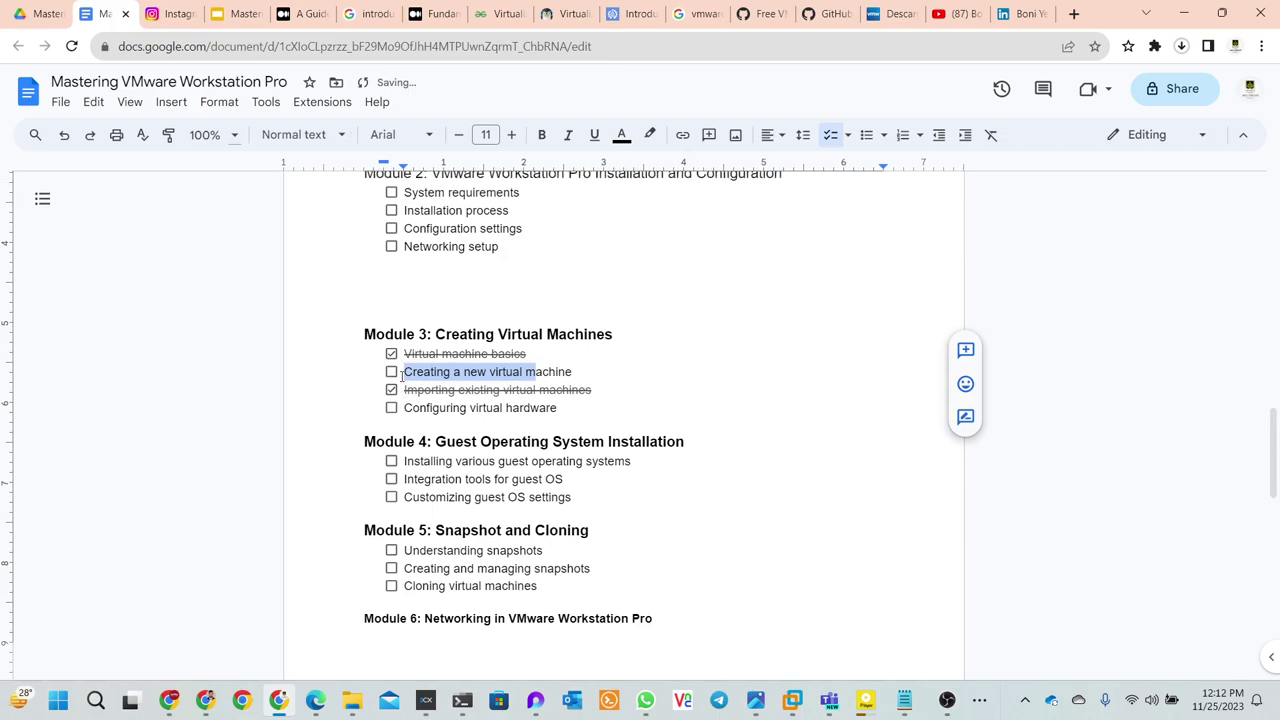
{"action": "left_click", "coordinate": [391, 435]}
{"action": "left_click", "coordinate": [391, 256]}
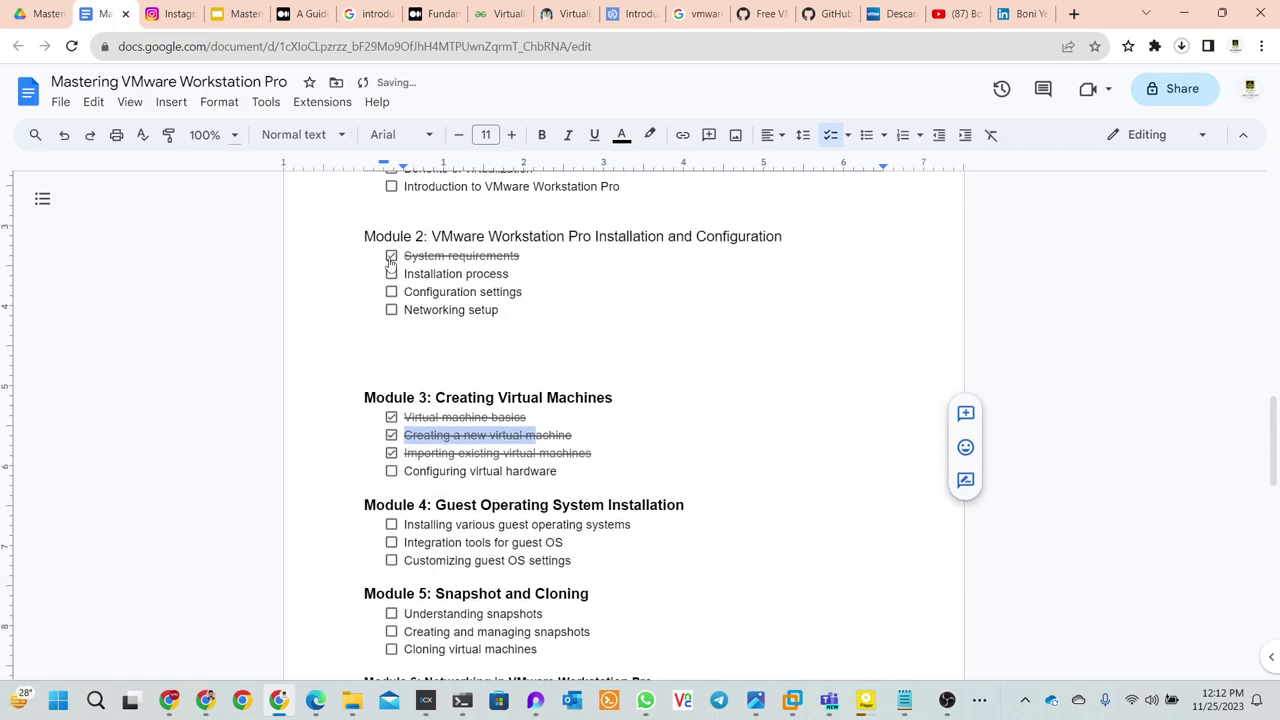
{"action": "left_click", "coordinate": [391, 274]}
{"action": "left_click", "coordinate": [391, 292]}
{"action": "left_click", "coordinate": [391, 310]}
- Tick Installing various guest operating systems, leaving Integration tools for guest OS unticked
{"action": "scroll", "coordinate": [422, 380], "scroll_direction": "down", "scroll_amount": 4}
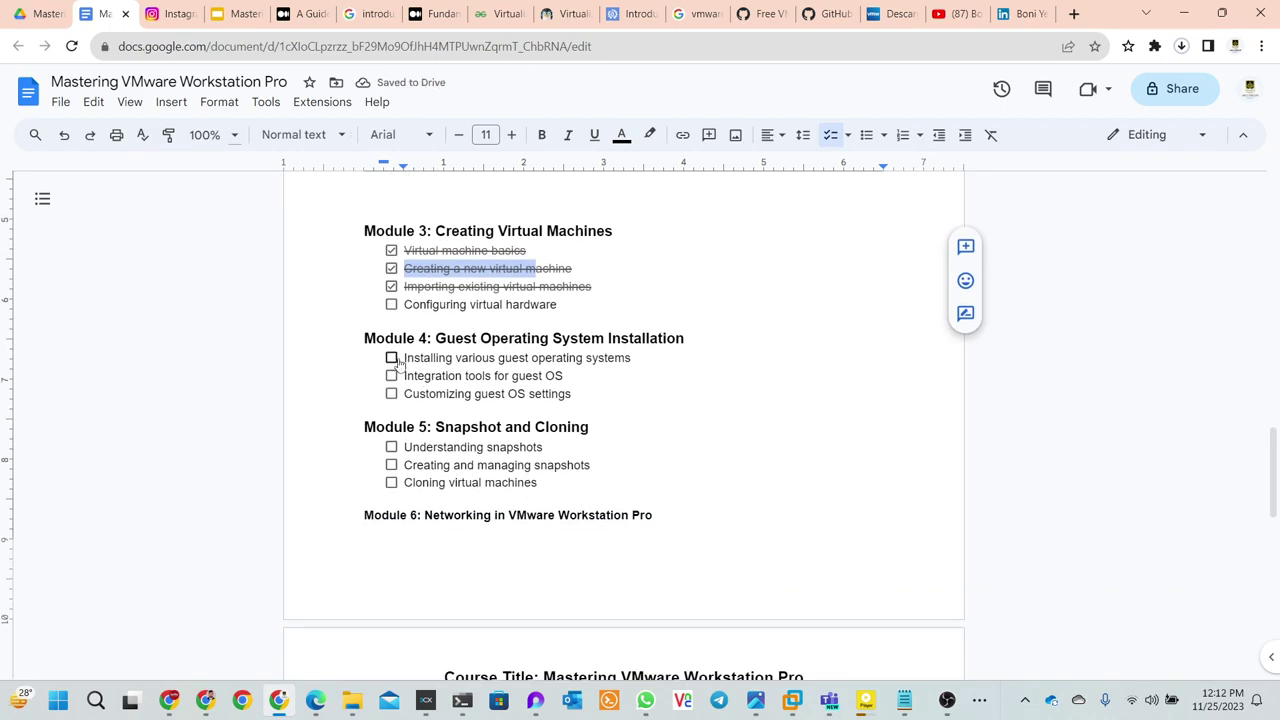
{"action": "scroll", "coordinate": [398, 358], "scroll_direction": "up", "scroll_amount": 4}
{"action": "scroll", "coordinate": [398, 360], "scroll_direction": "down", "scroll_amount": 6}
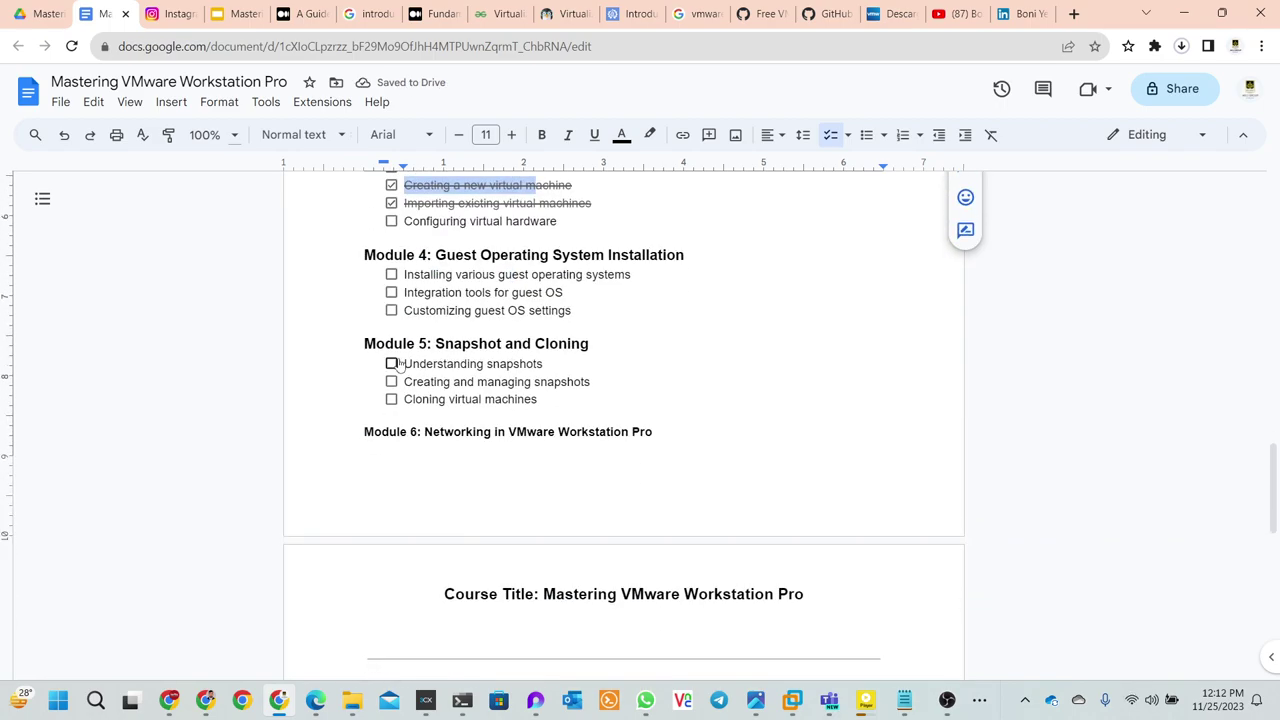
{"action": "left_click", "coordinate": [391, 275]}
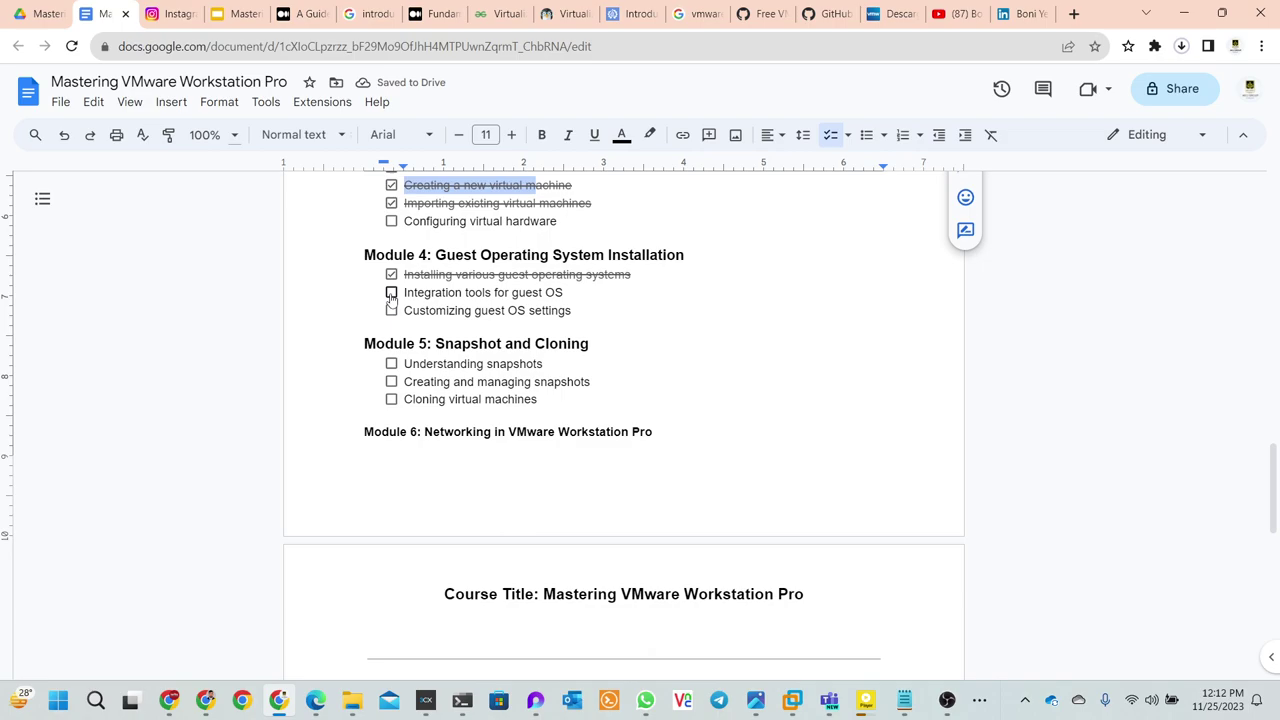
{"action": "left_click", "coordinate": [391, 293]}
{"action": "left_click", "coordinate": [391, 293]}
{"action": "left_click", "coordinate": [391, 293]}
{"action": "left_click", "coordinate": [391, 293]}
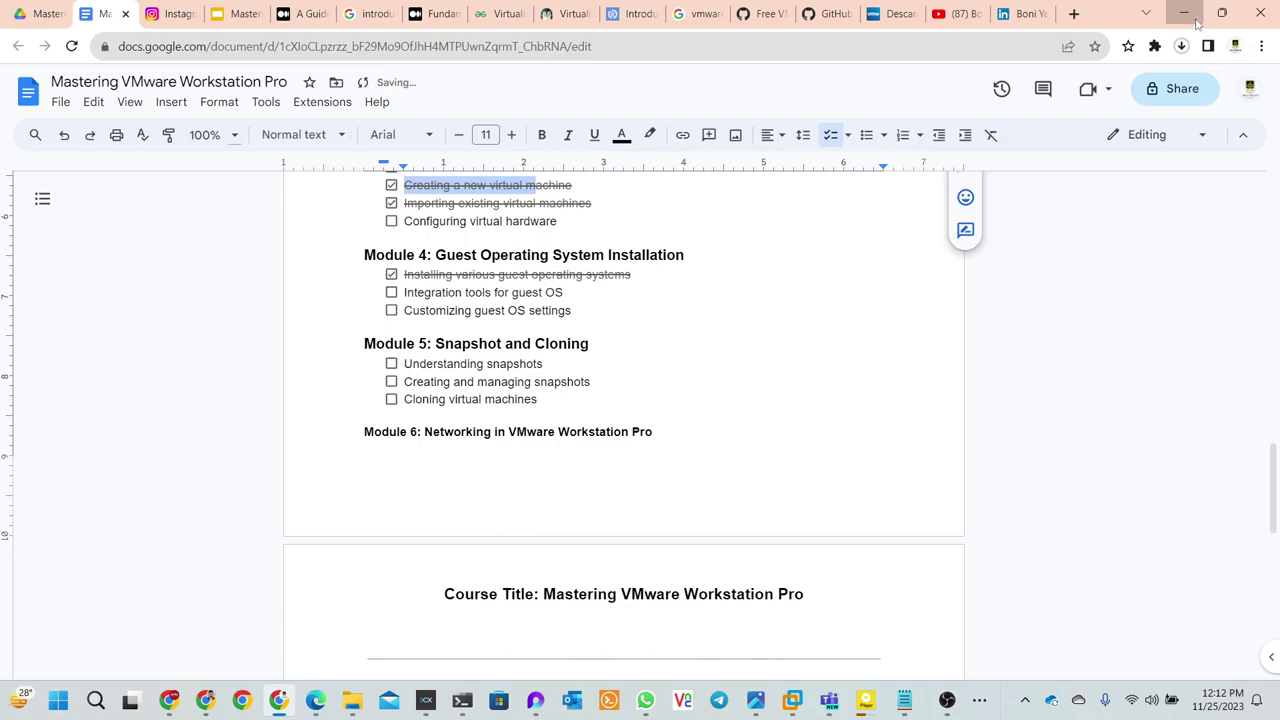
{"action": "left_click", "coordinate": [1196, 20]}
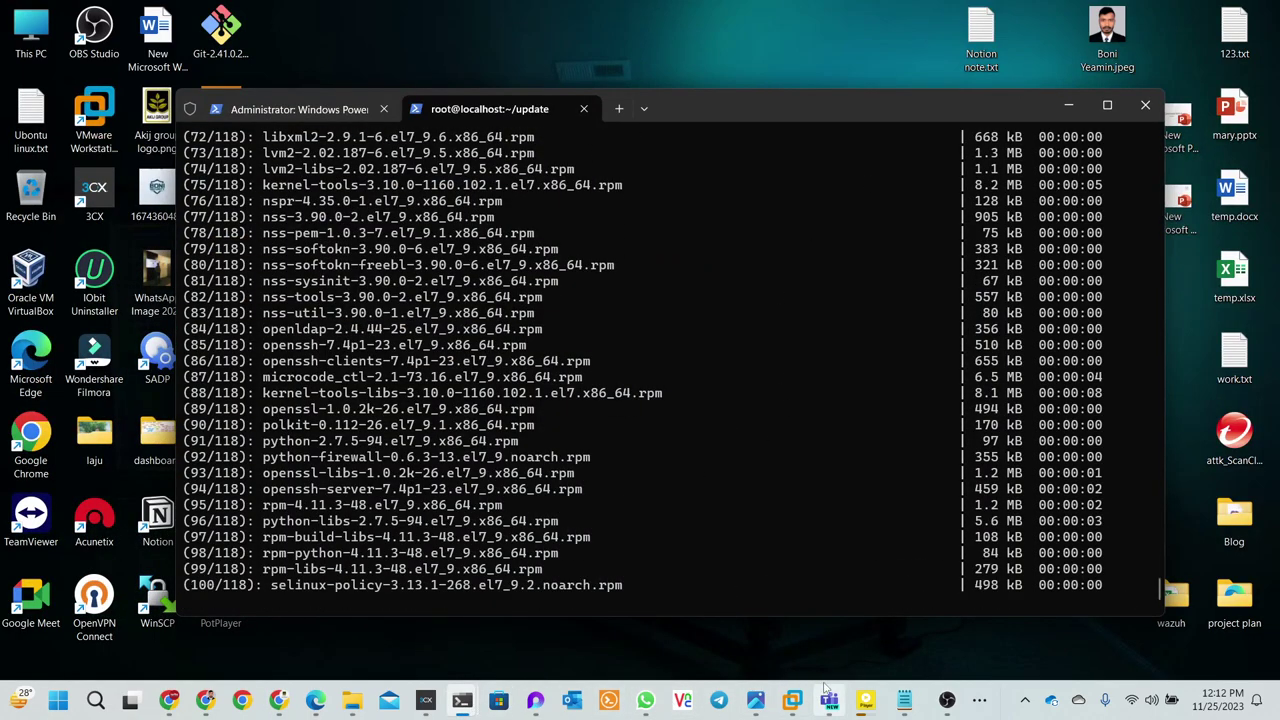
- Open the Windows Server 2022 VM's settings and view its Network Adapter, set to NAT
{"action": "mouse_move", "coordinate": [792, 700]}
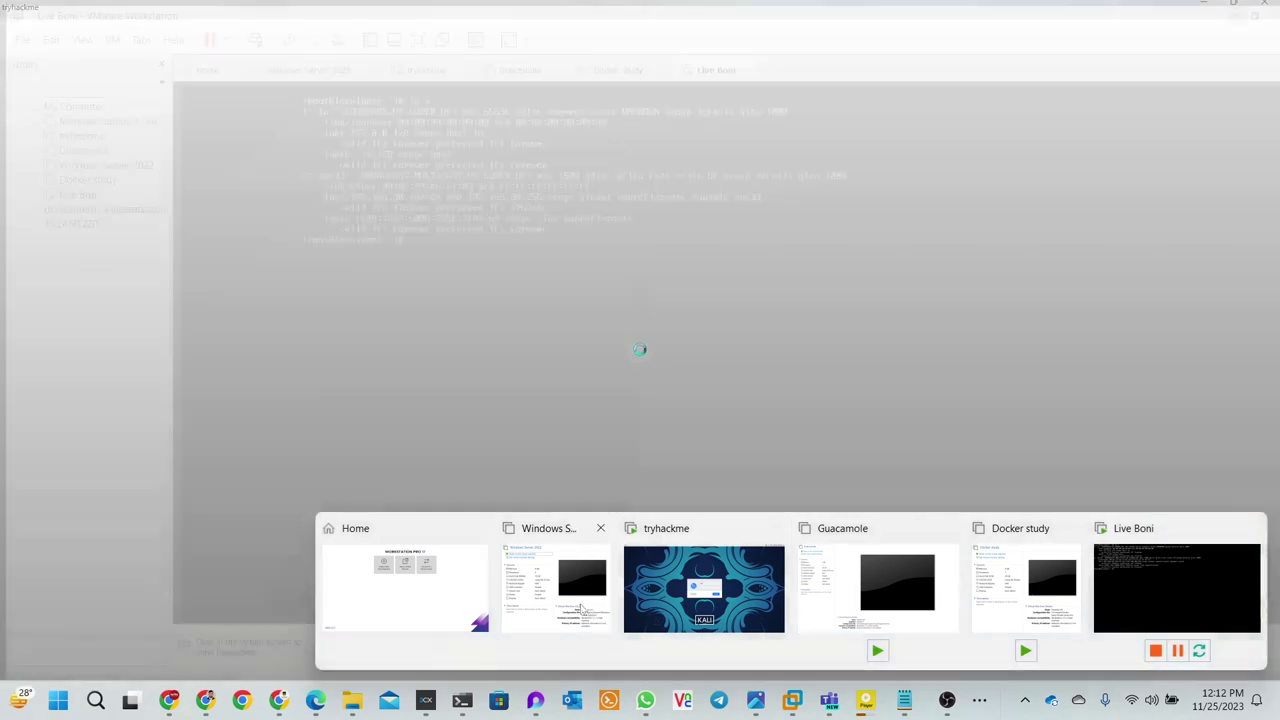
{"action": "left_click", "coordinate": [562, 592]}
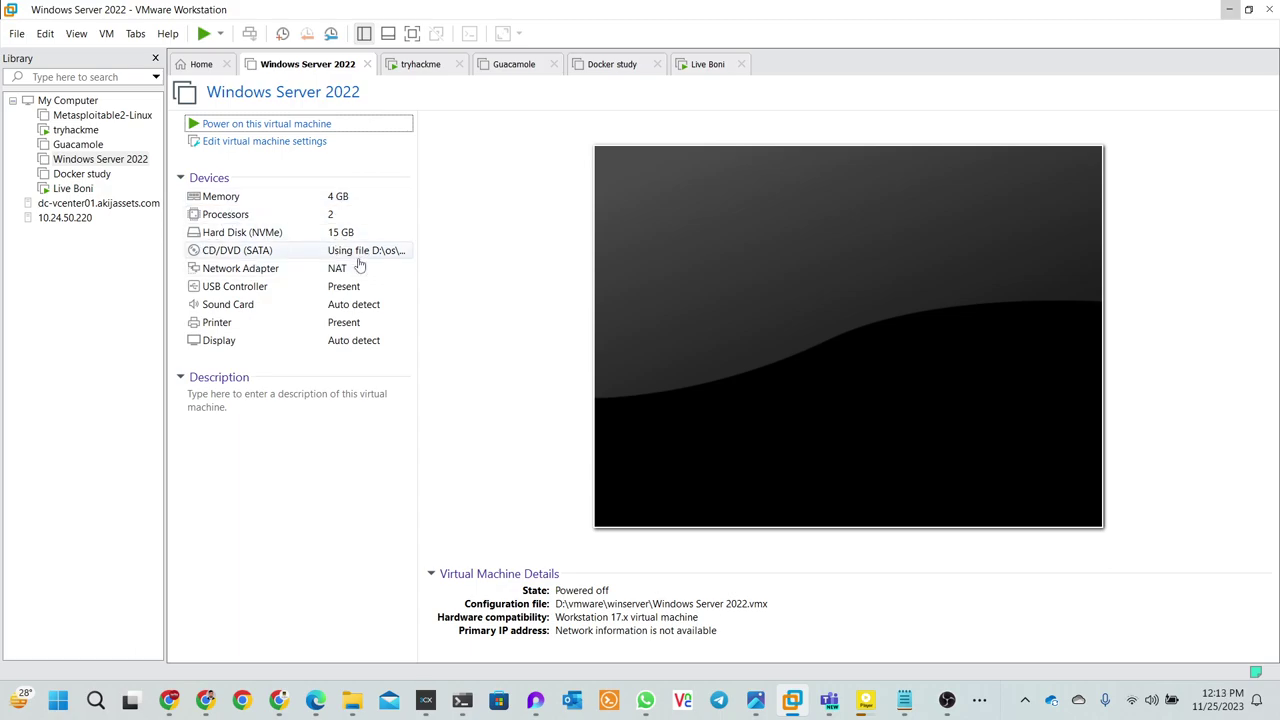
{"action": "left_click", "coordinate": [250, 145]}
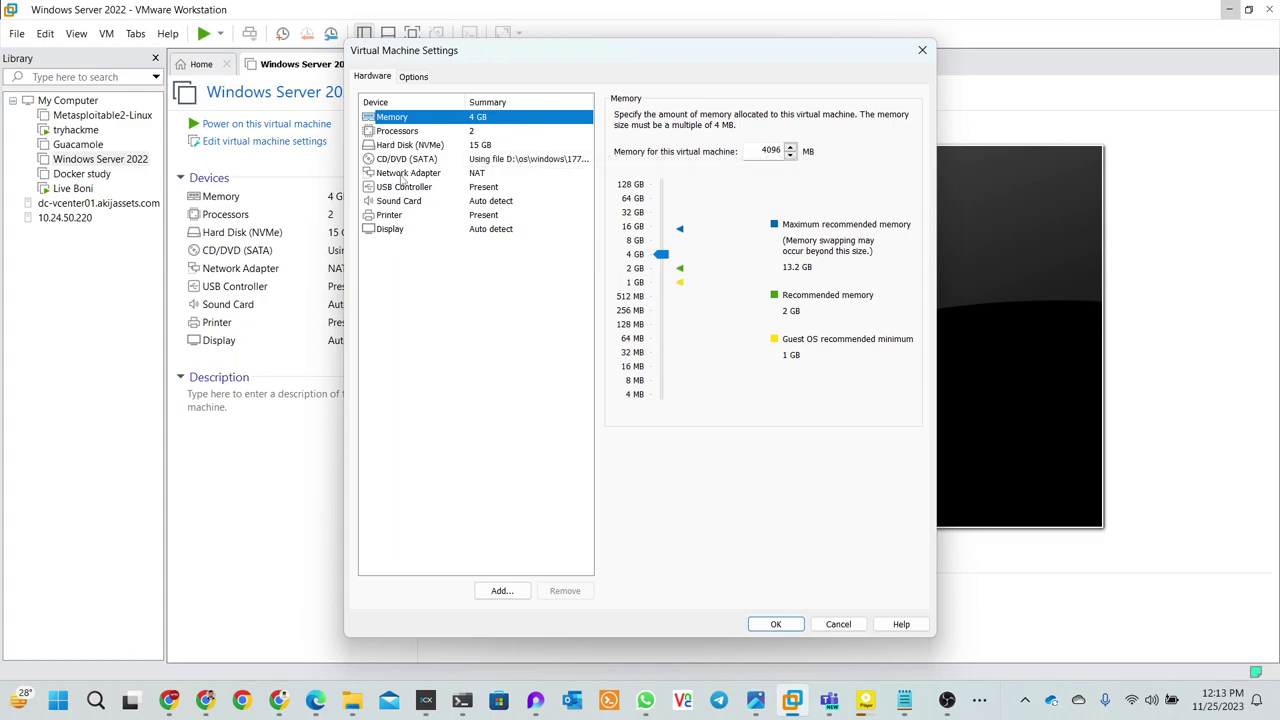
{"action": "left_click", "coordinate": [403, 175]}
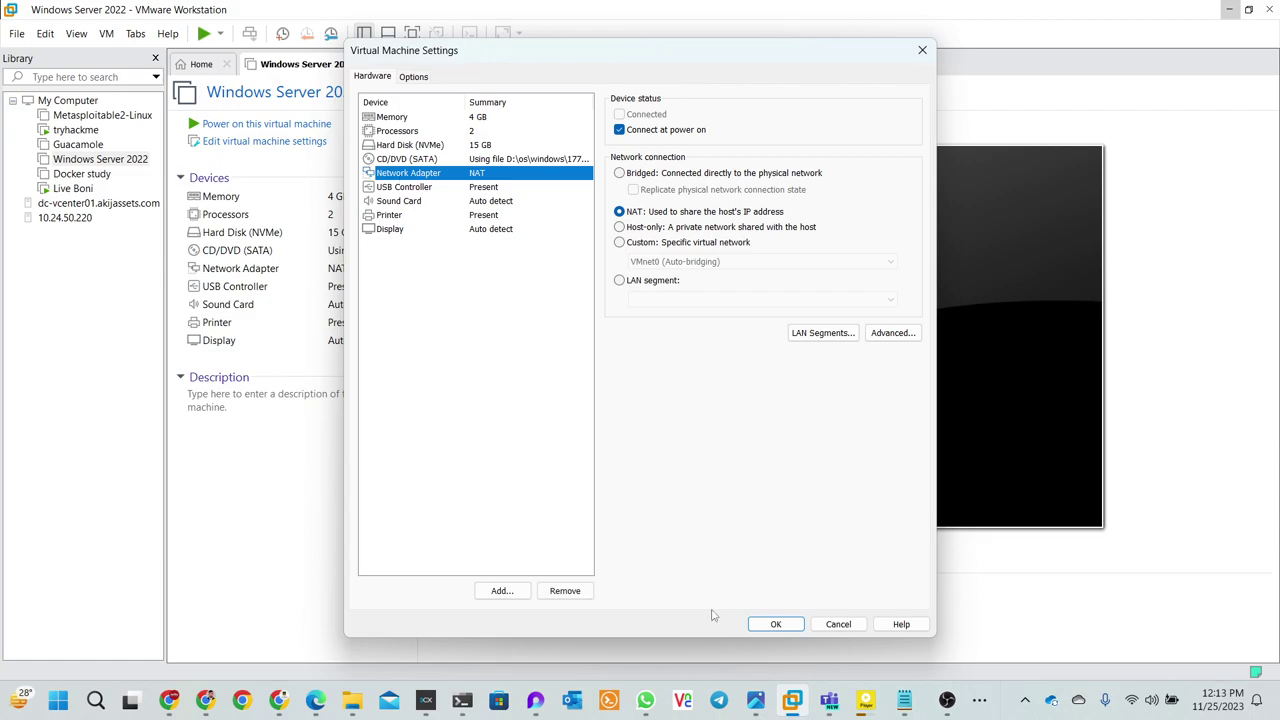
- Insert a page break before the Module 6 heading in the checklist, then minimize Chrome
{"action": "left_click", "coordinate": [279, 700]}
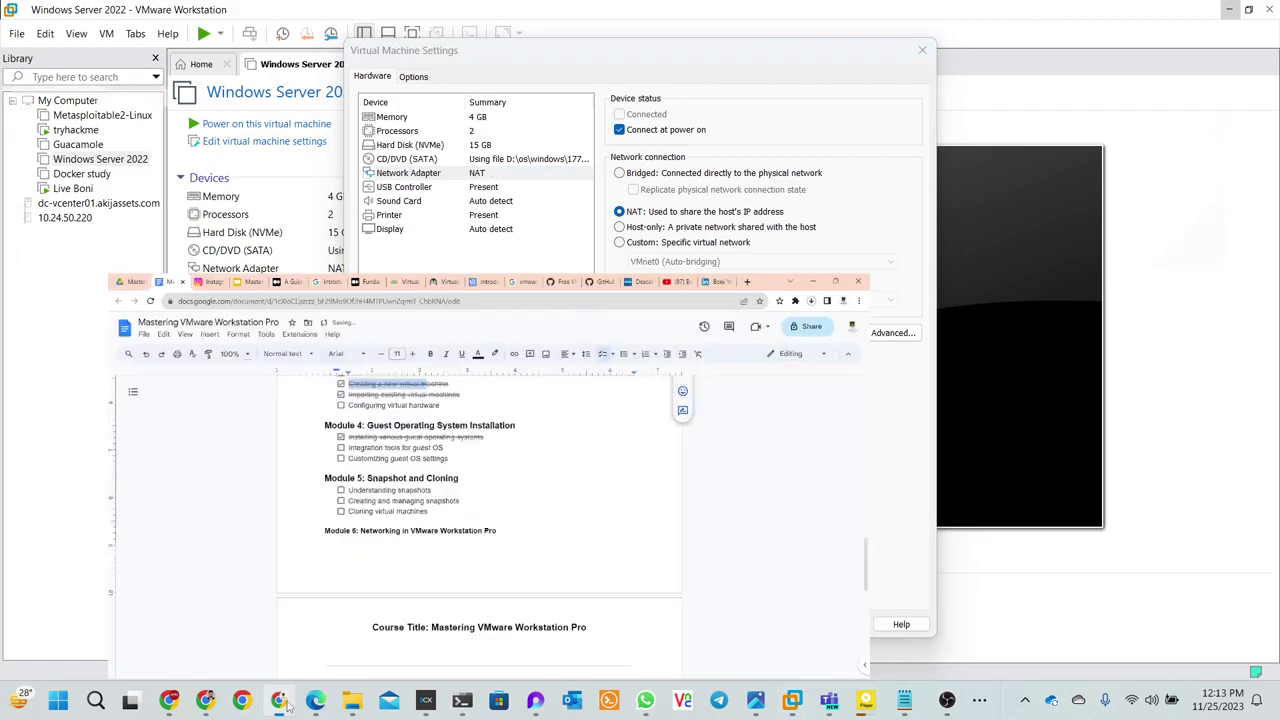
{"action": "scroll", "coordinate": [460, 343], "scroll_direction": "down", "scroll_amount": 3}
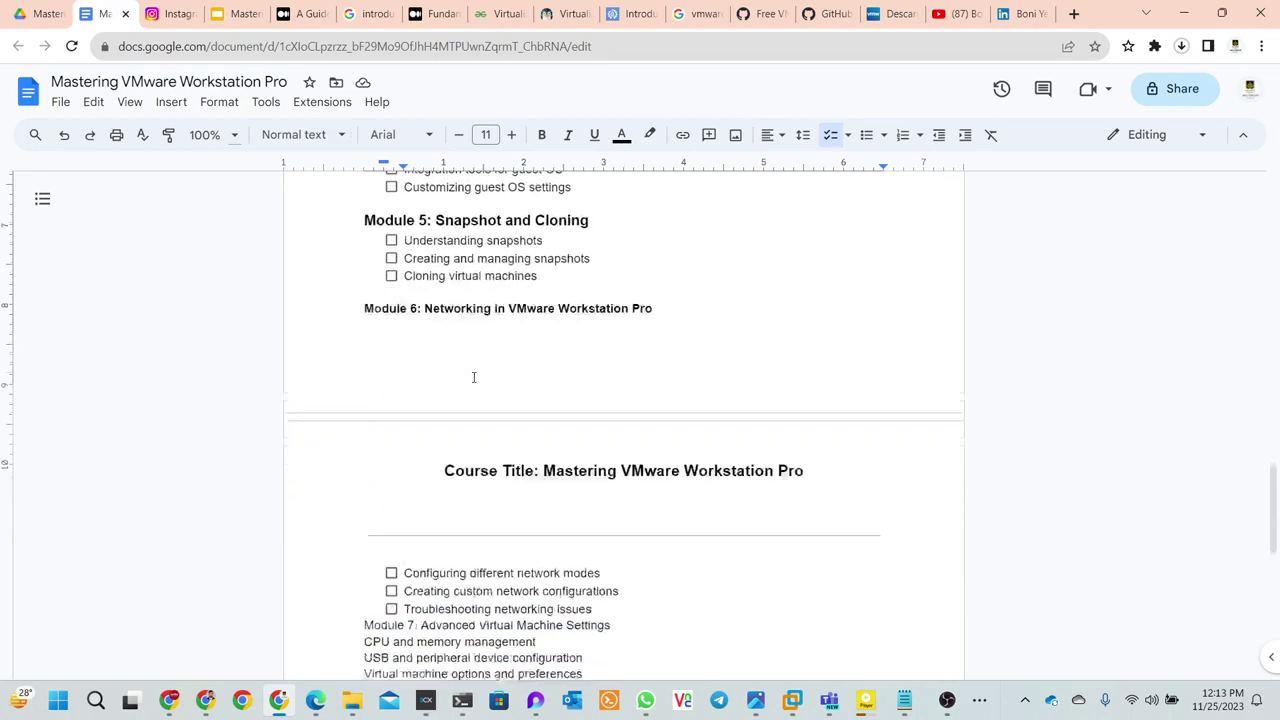
{"action": "scroll", "coordinate": [472, 377], "scroll_direction": "up", "scroll_amount": 4}
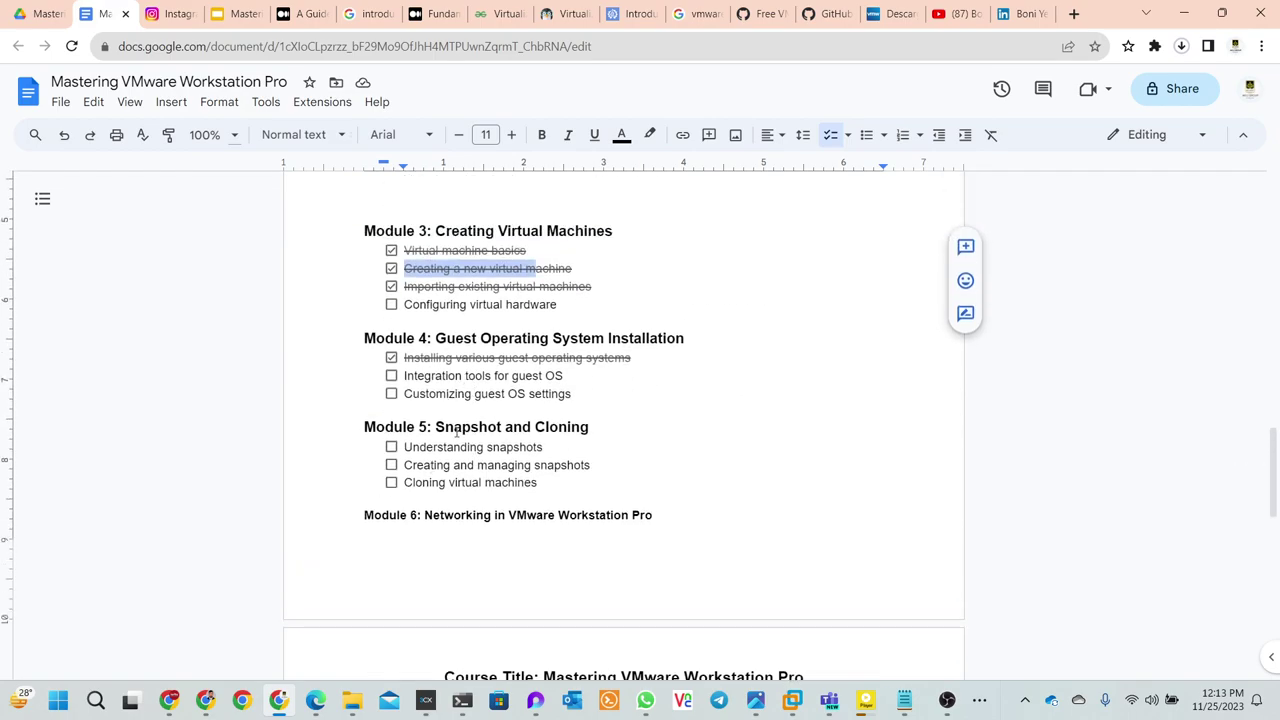
{"action": "scroll", "coordinate": [457, 432], "scroll_direction": "down", "scroll_amount": 3}
{"action": "left_click", "coordinate": [364, 265]}
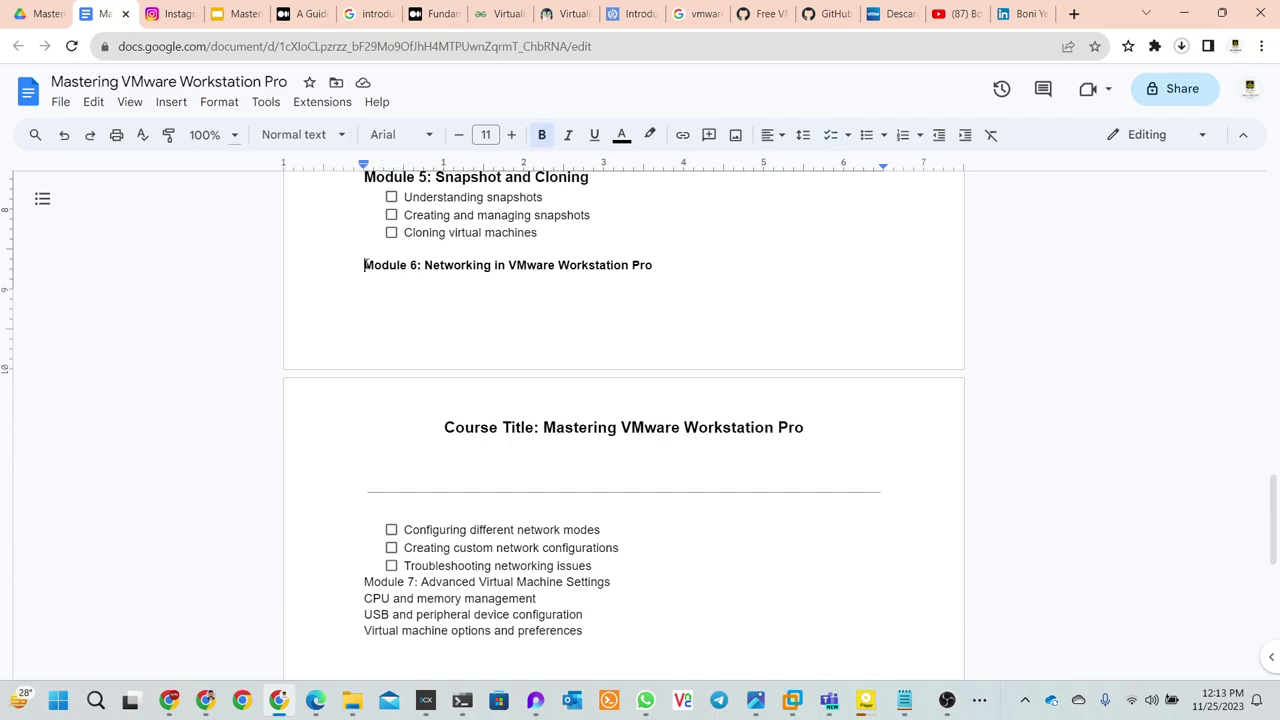
{"action": "key", "text": "Return"}
{"action": "key", "text": "ctrl+Return"}
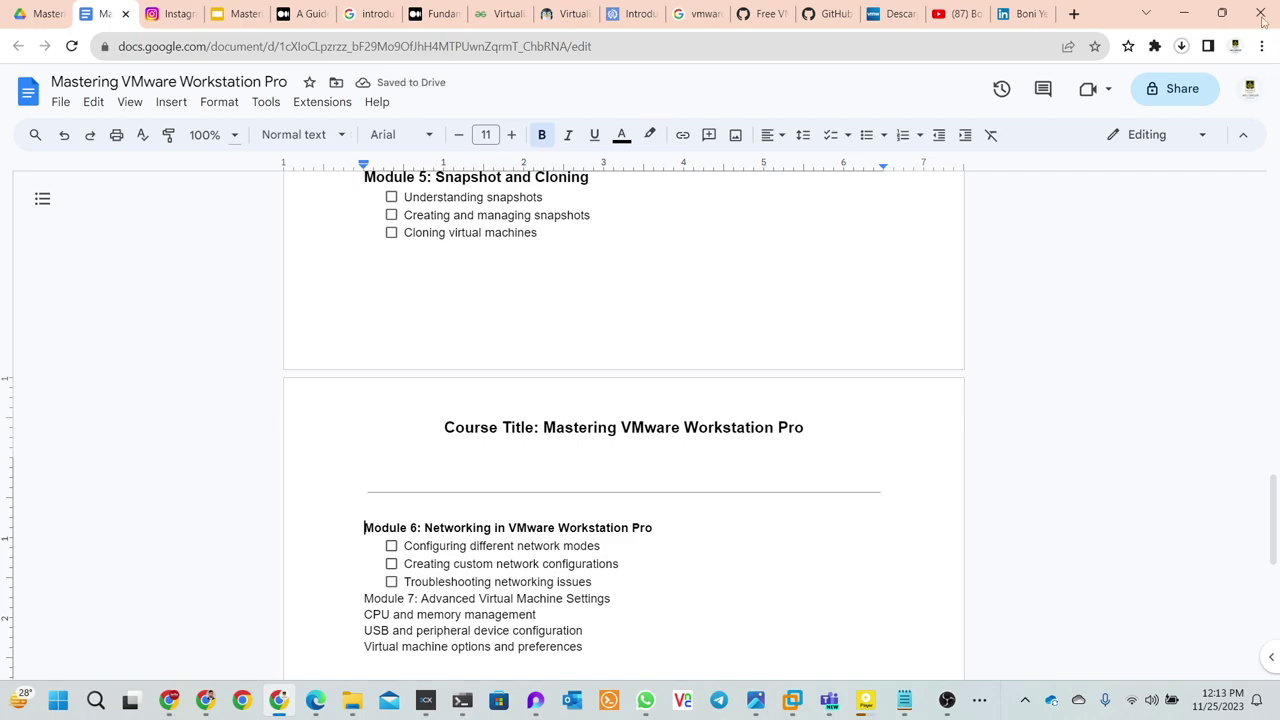
{"action": "left_click", "coordinate": [1184, 13]}
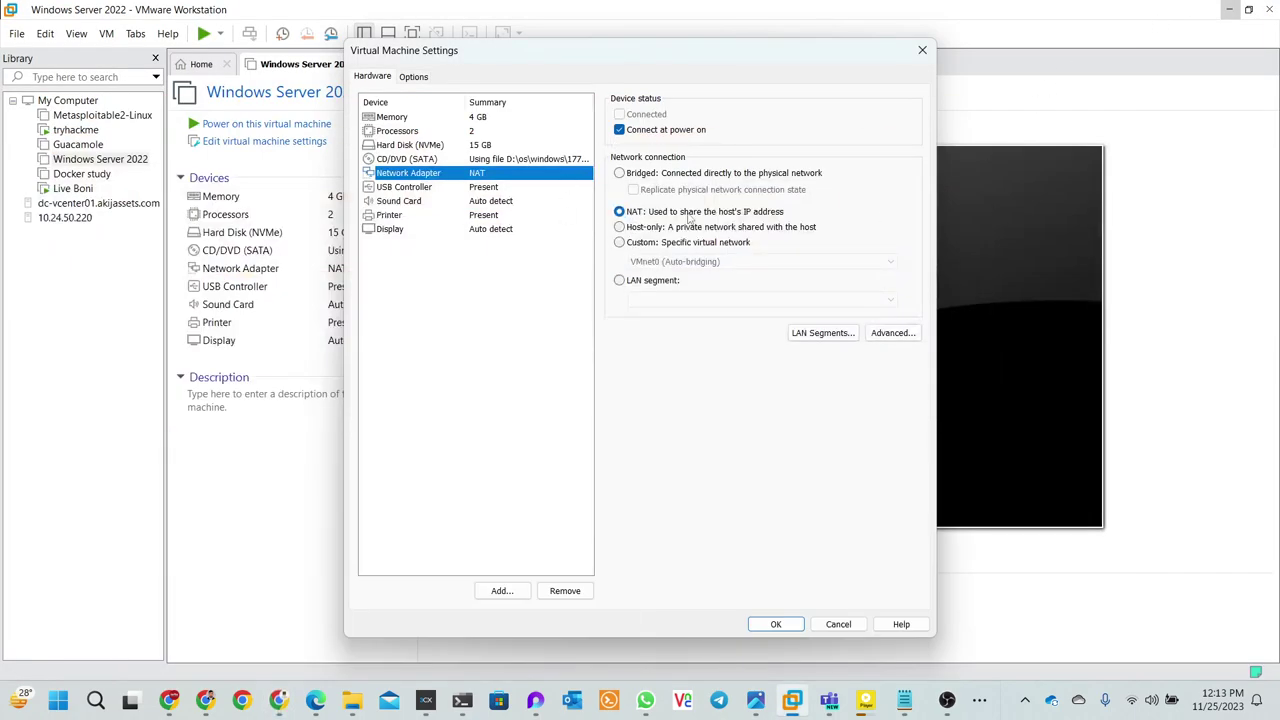
{"action": "left_click", "coordinate": [621, 240]}
{"action": "left_click", "coordinate": [620, 229]}
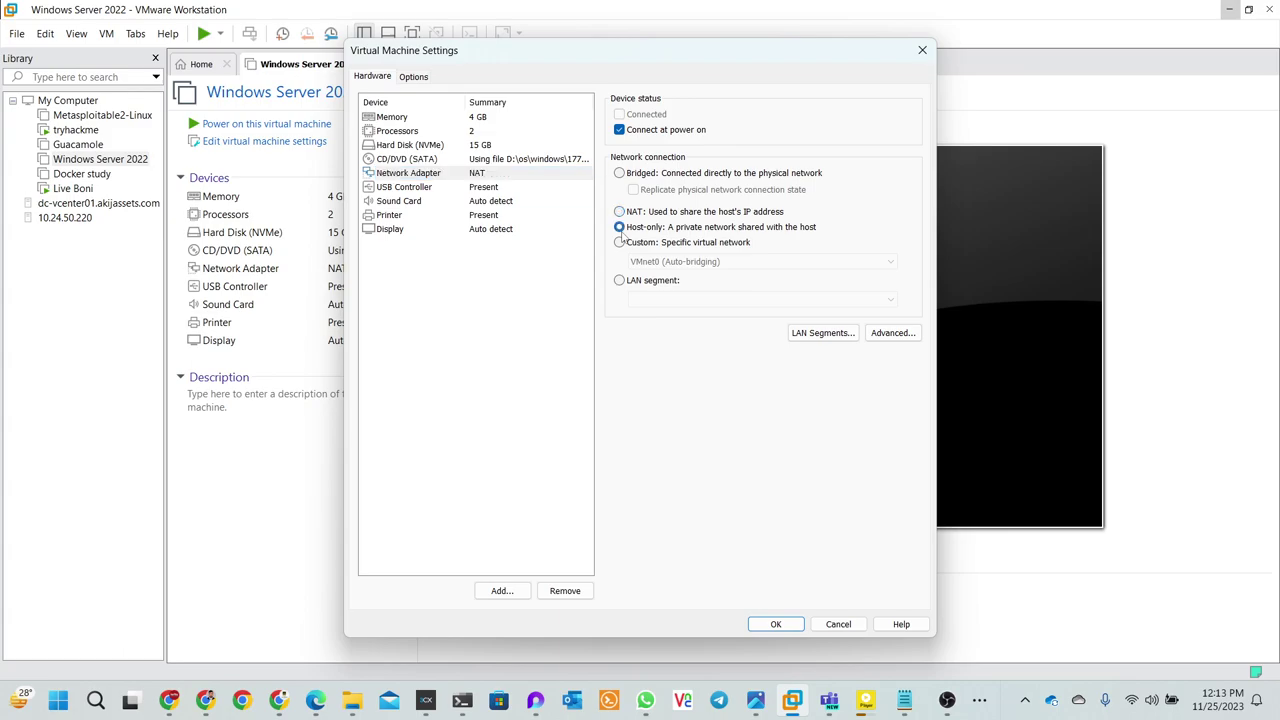
{"action": "left_click", "coordinate": [620, 243]}
{"action": "left_click", "coordinate": [675, 261]}
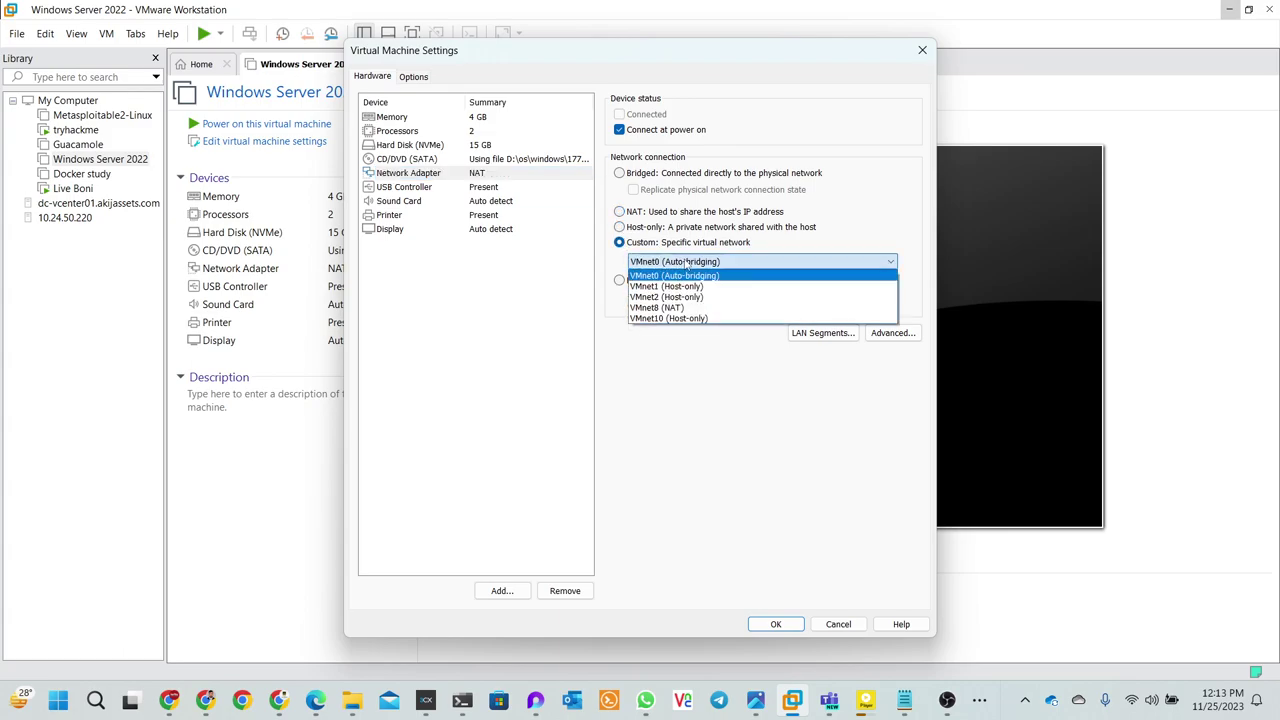
{"action": "left_click", "coordinate": [626, 245]}
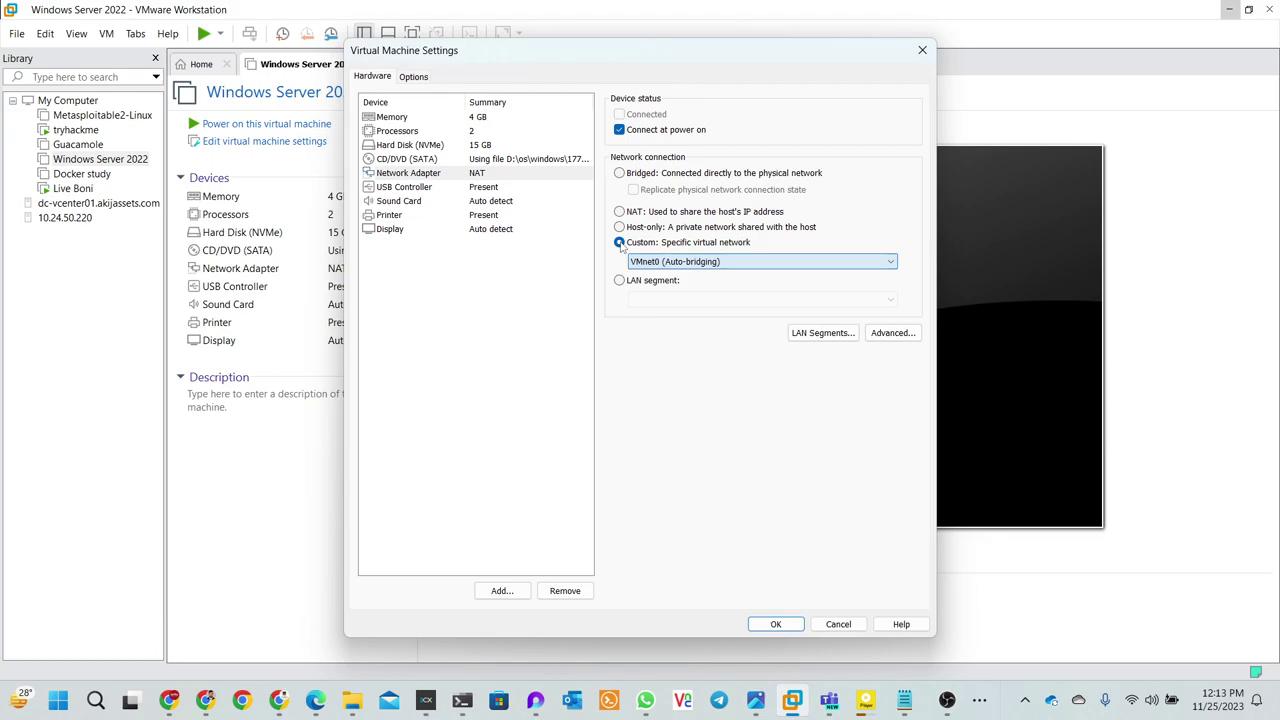
{"action": "left_click", "coordinate": [620, 175]}
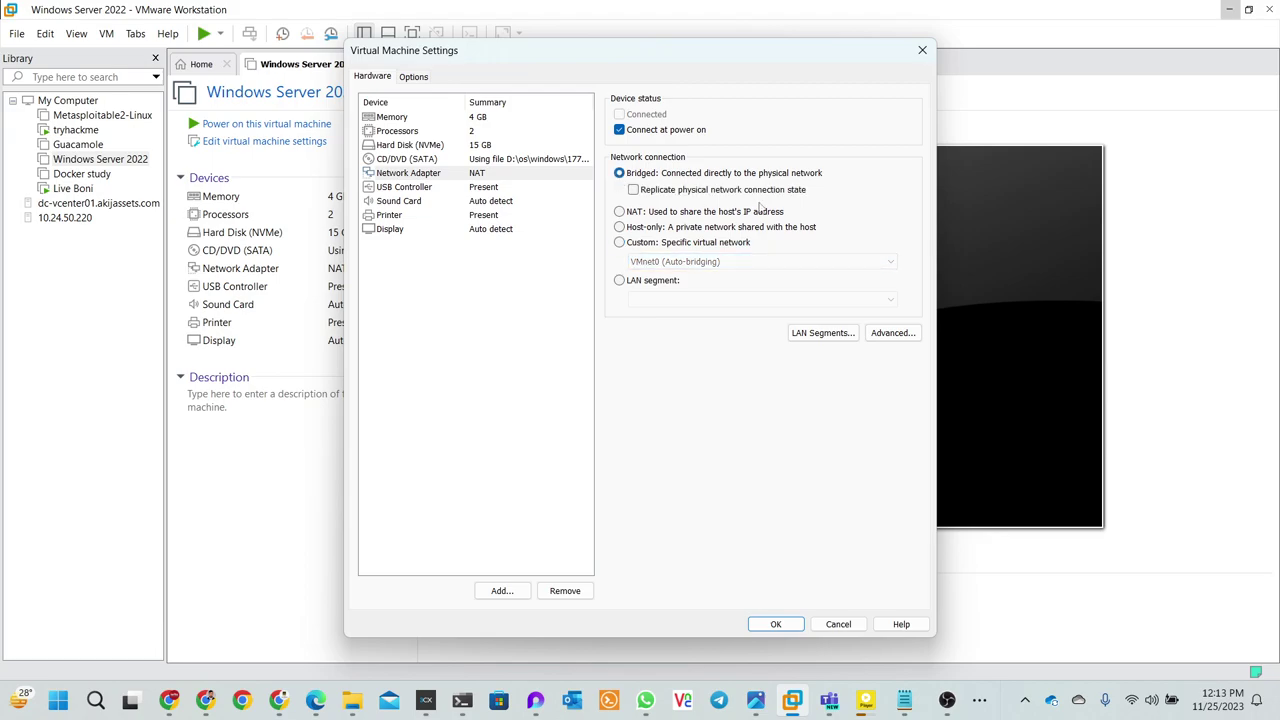
{"action": "left_click", "coordinate": [620, 212]}
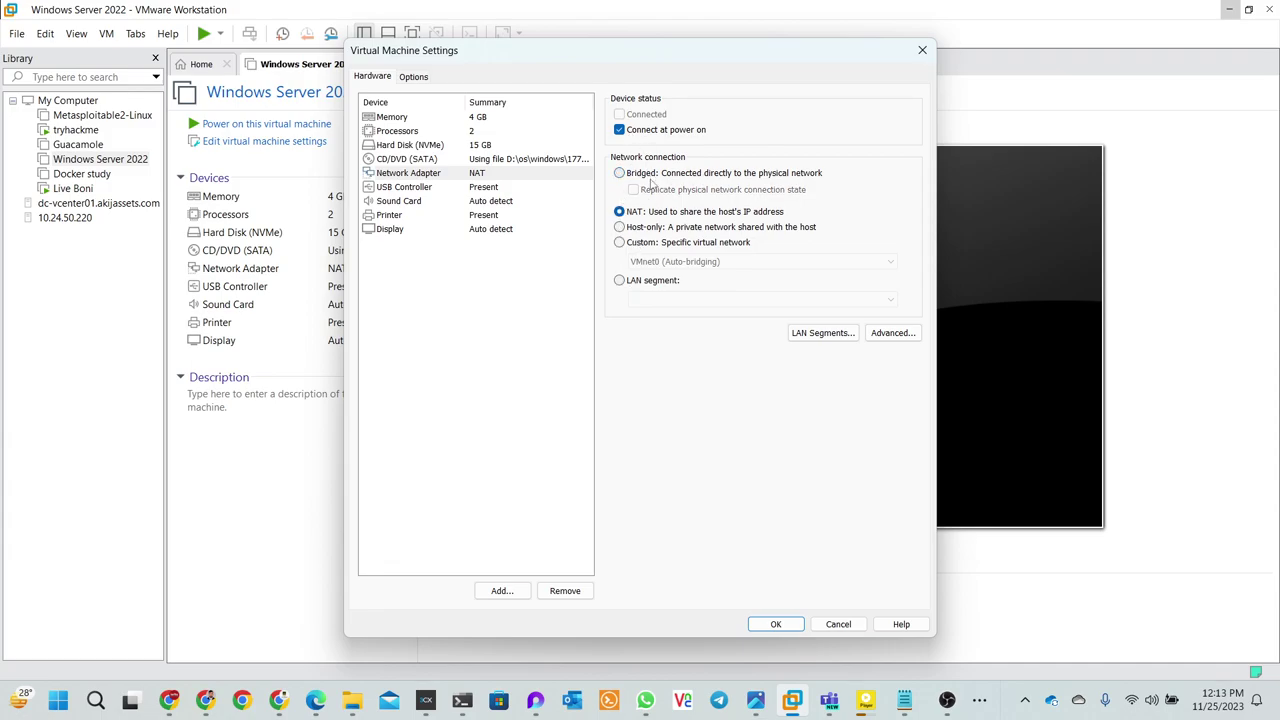
{"action": "left_click", "coordinate": [427, 192]}
{"action": "left_click", "coordinate": [417, 203]}
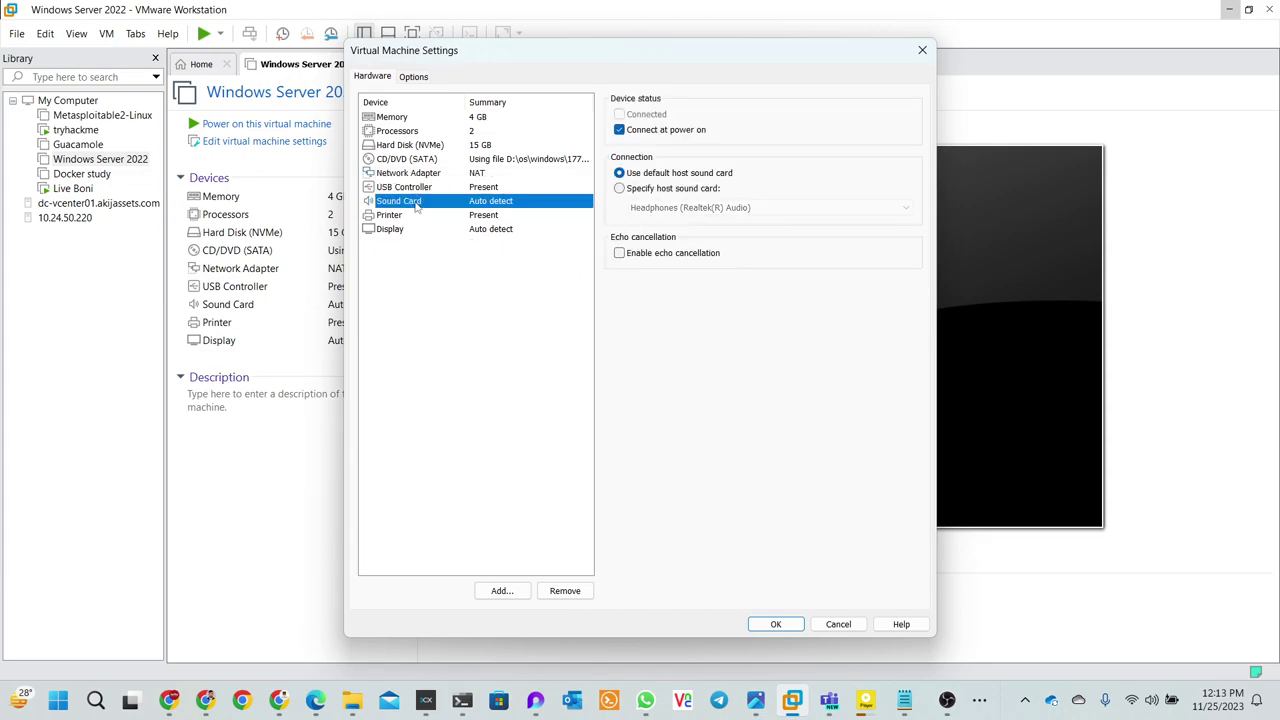
{"action": "left_click", "coordinate": [399, 217]}
{"action": "left_click", "coordinate": [393, 232]}
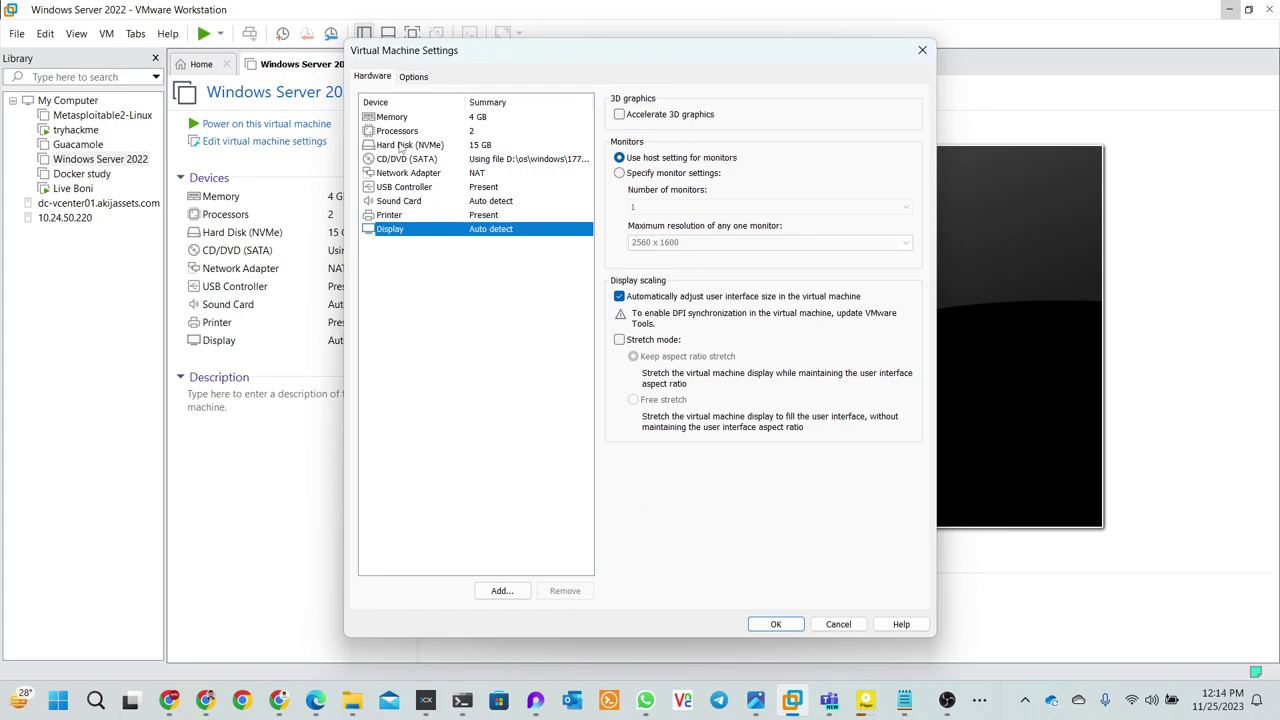
{"action": "left_click", "coordinate": [404, 176]}
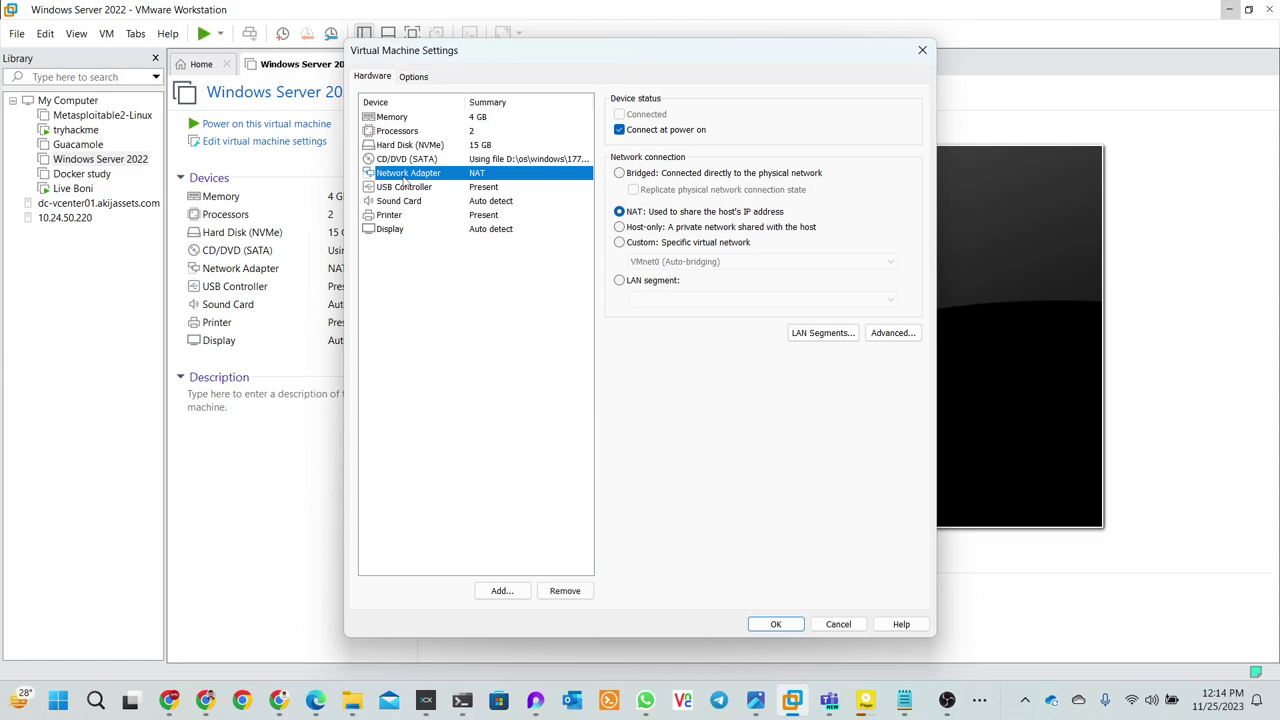
- Start adding a Network Adapter, then close the wizard and cancel the settings unchanged
{"action": "left_click", "coordinate": [501, 590]}
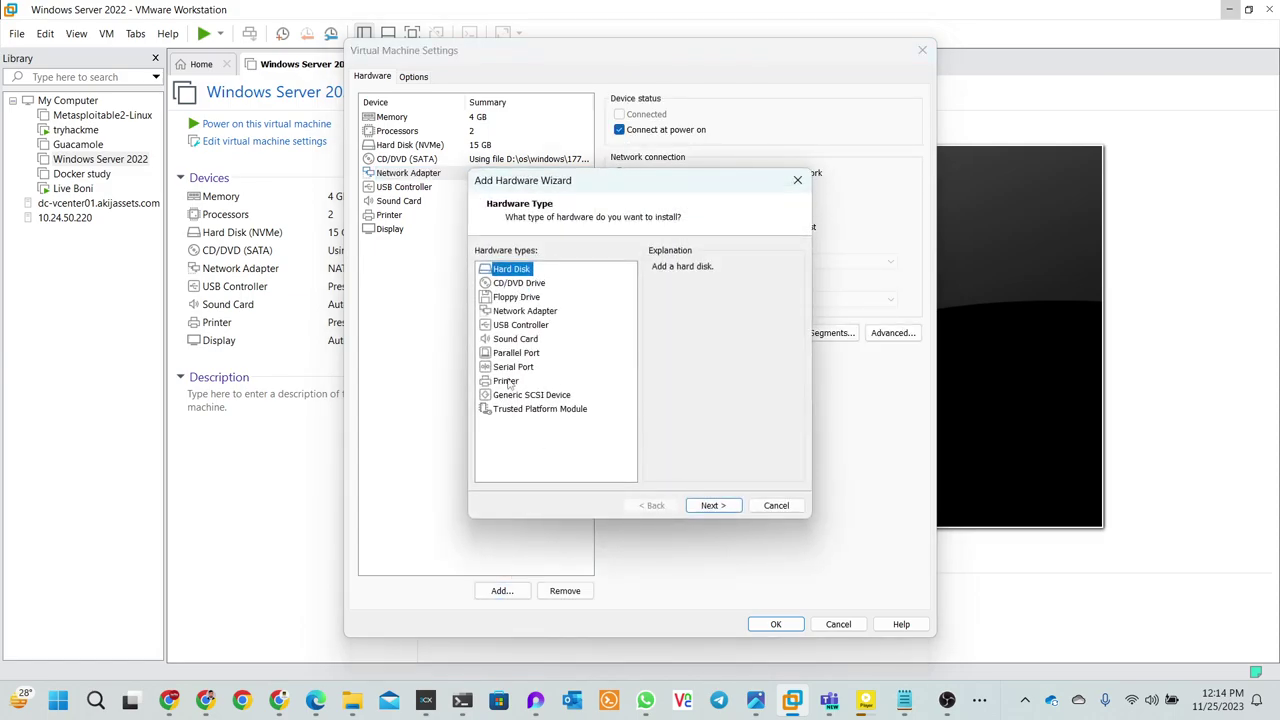
{"action": "left_click", "coordinate": [506, 312]}
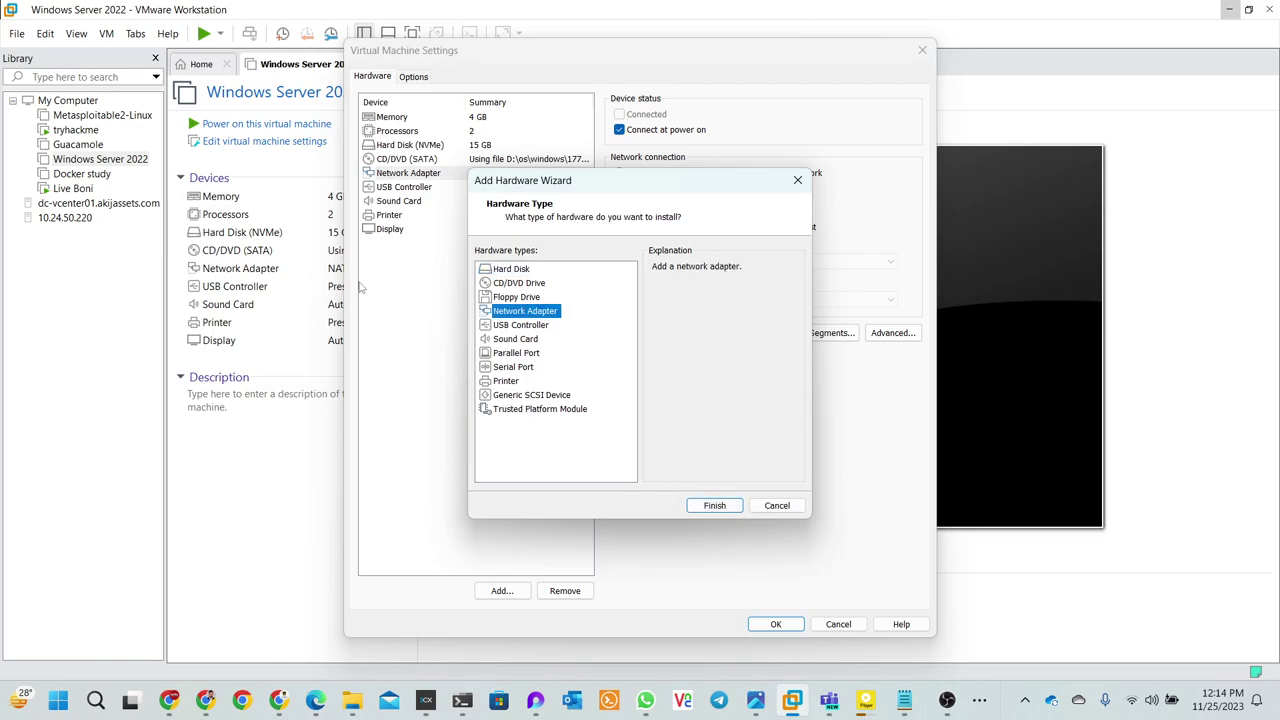
{"action": "left_click", "coordinate": [798, 182]}
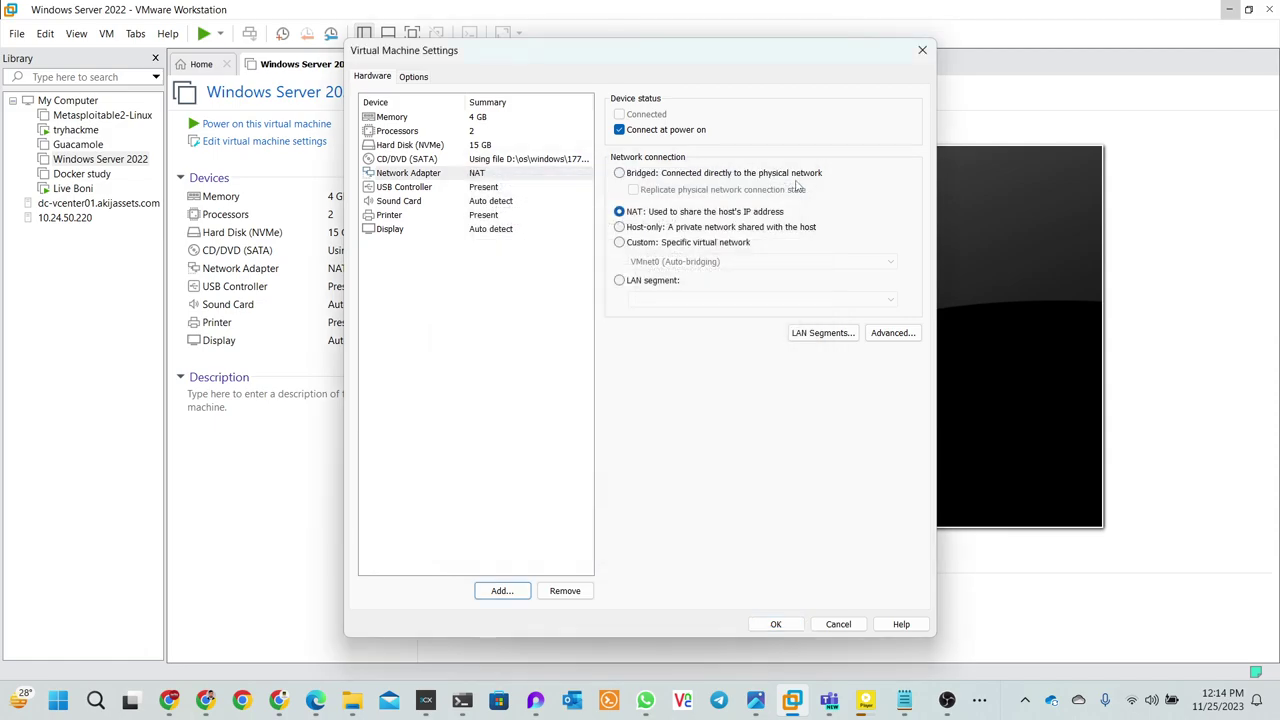
{"action": "left_click", "coordinate": [836, 624]}
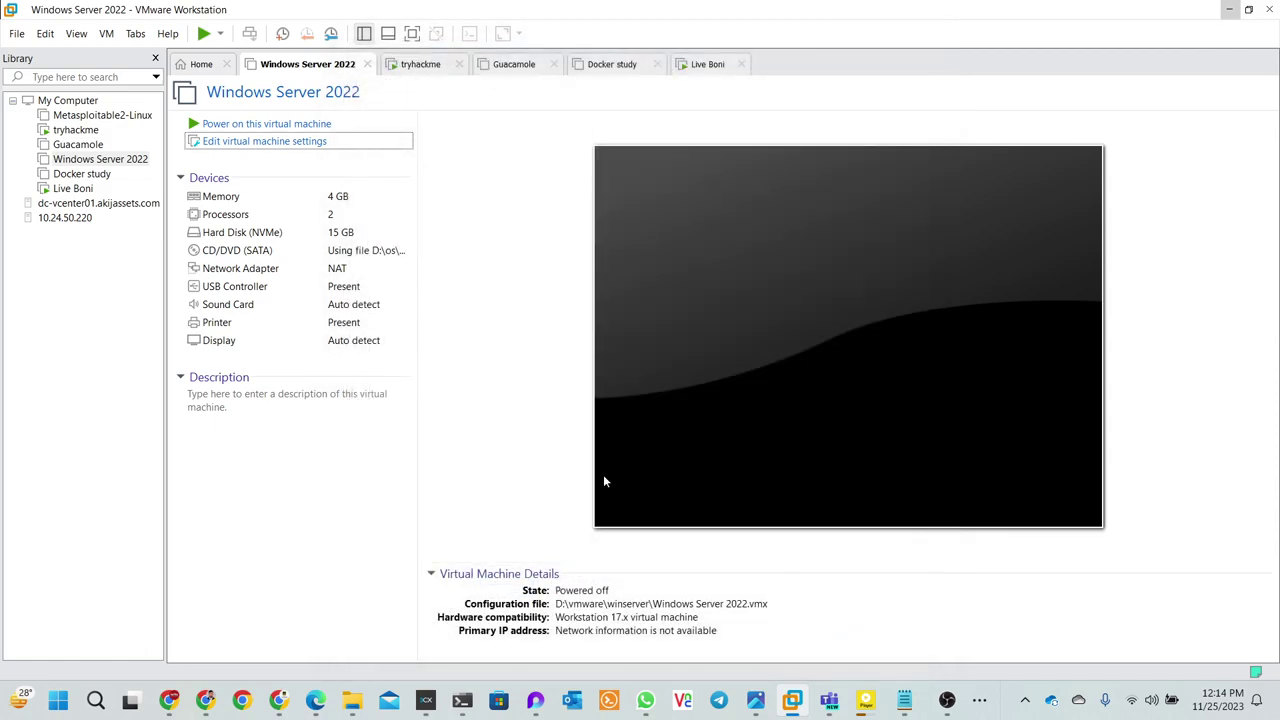
- Power on the Windows Server 2022 VM and return to the course checklist in Chrome
{"action": "left_click", "coordinate": [275, 126]}
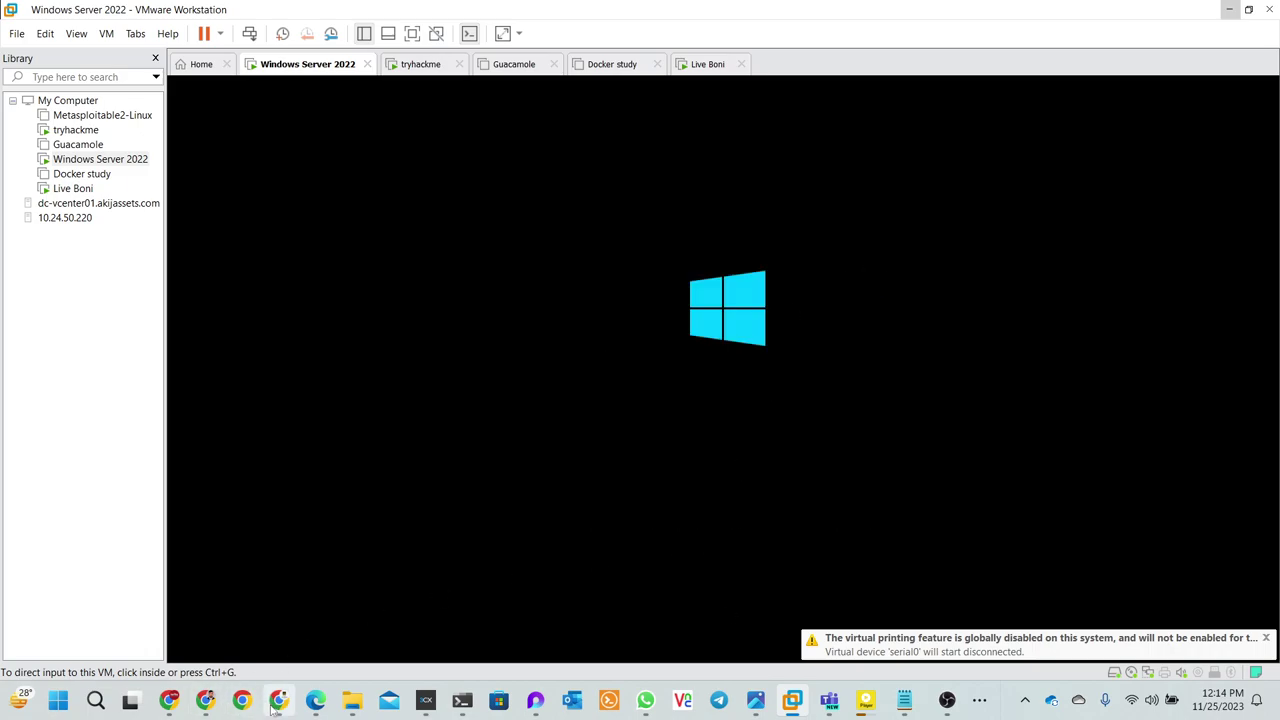
{"action": "mouse_move", "coordinate": [279, 702]}
{"action": "left_click", "coordinate": [328, 564]}
{"action": "scroll", "coordinate": [428, 517], "scroll_direction": "up", "scroll_amount": 4}
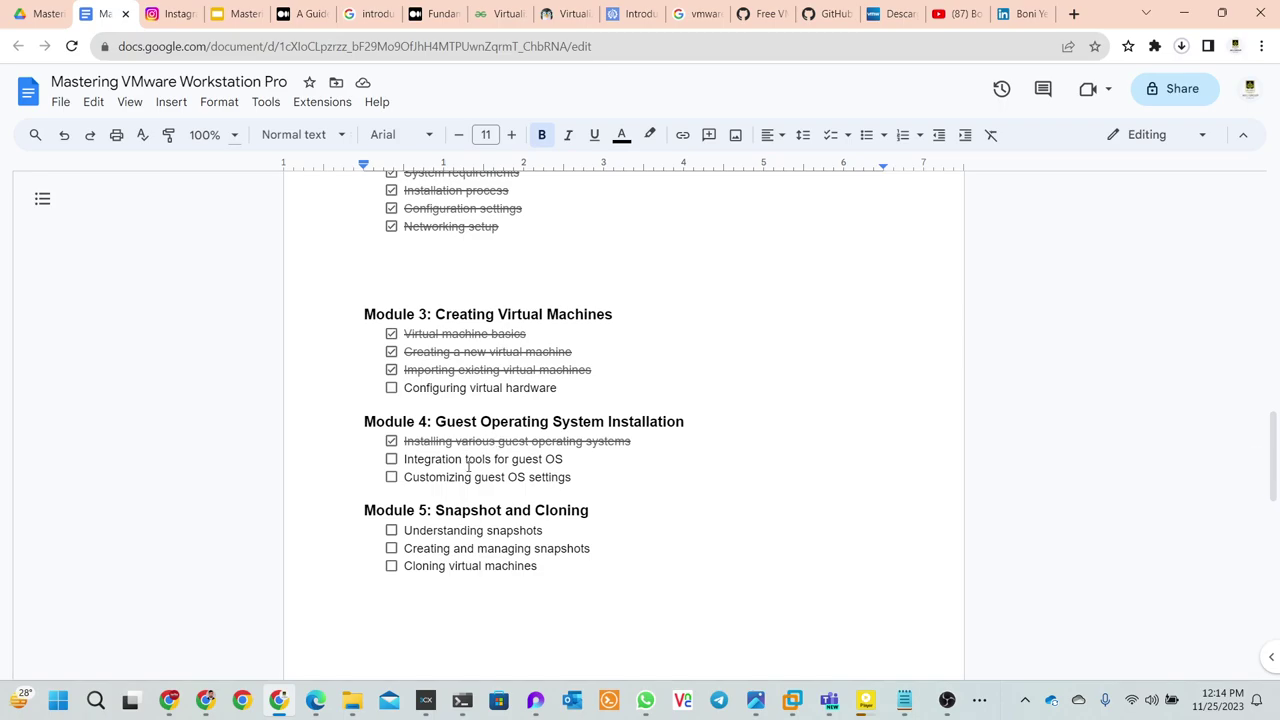
- Look over the unchecked 'Integration tools for guest OS' item, then return to VMware Workstation
{"action": "left_click_drag", "start_coordinate": [406, 459], "coordinate": [564, 459]}
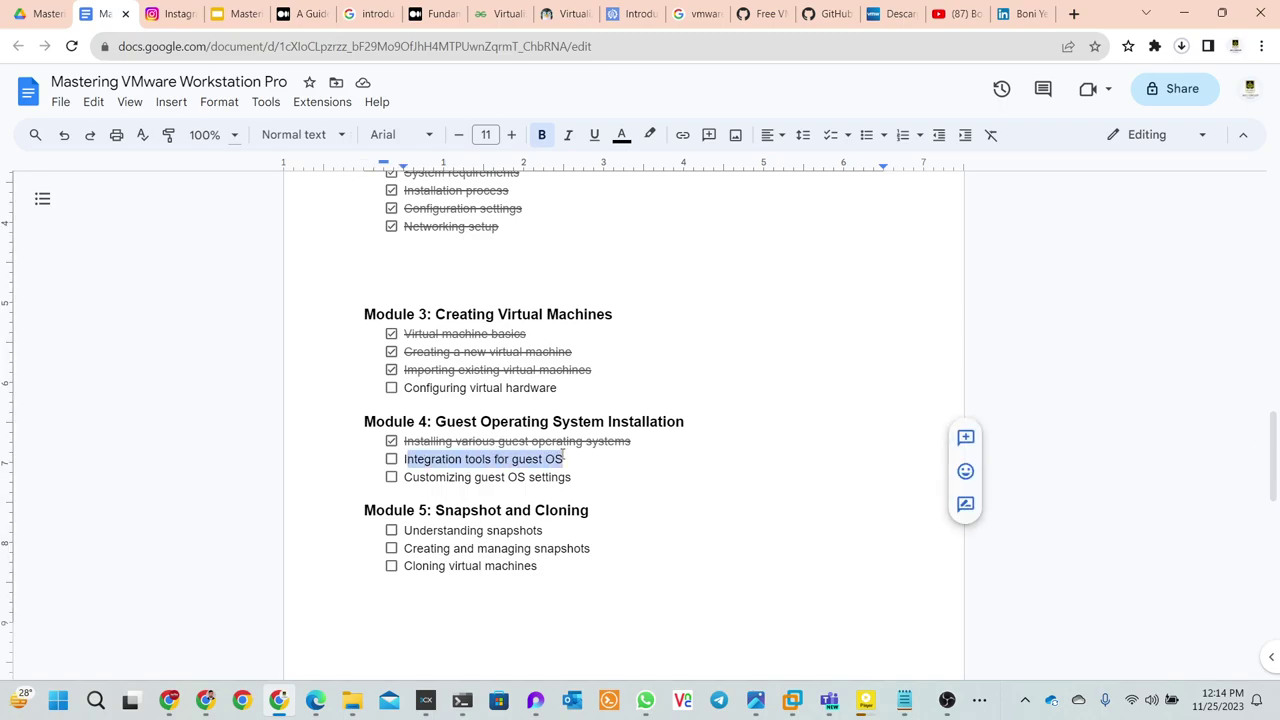
{"action": "left_click", "coordinate": [600, 478]}
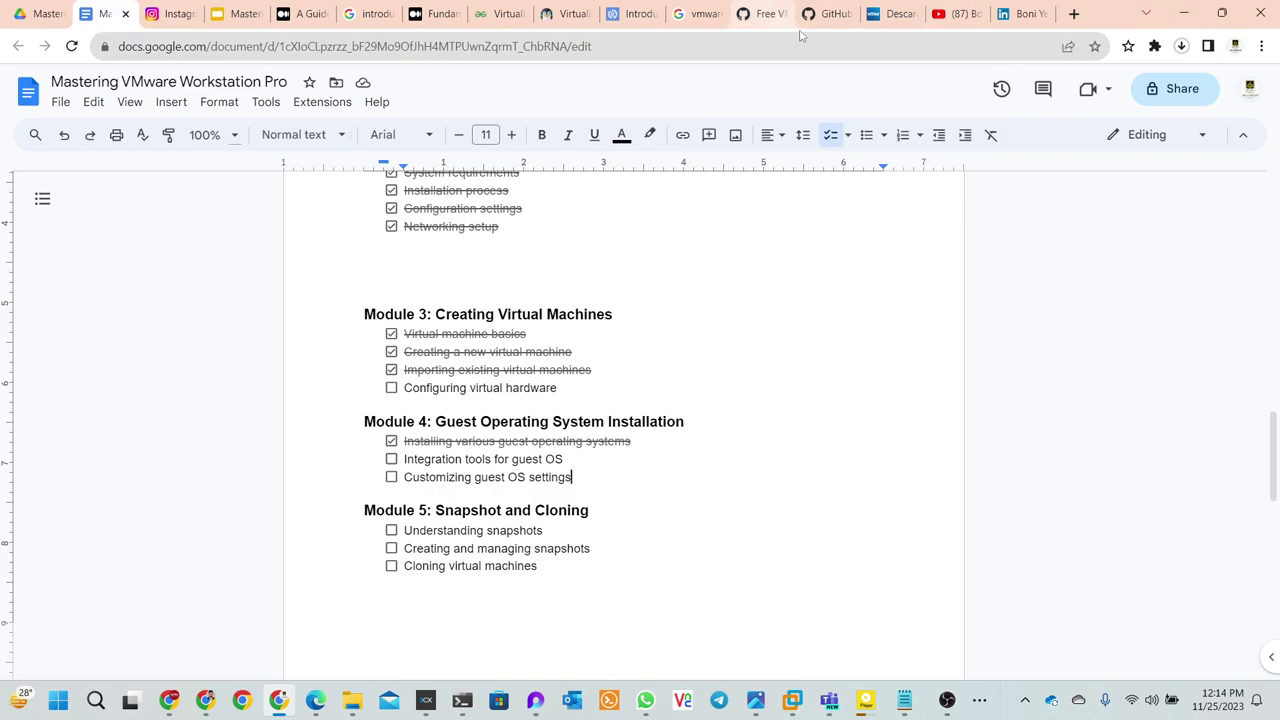
{"action": "left_click", "coordinate": [1183, 13]}
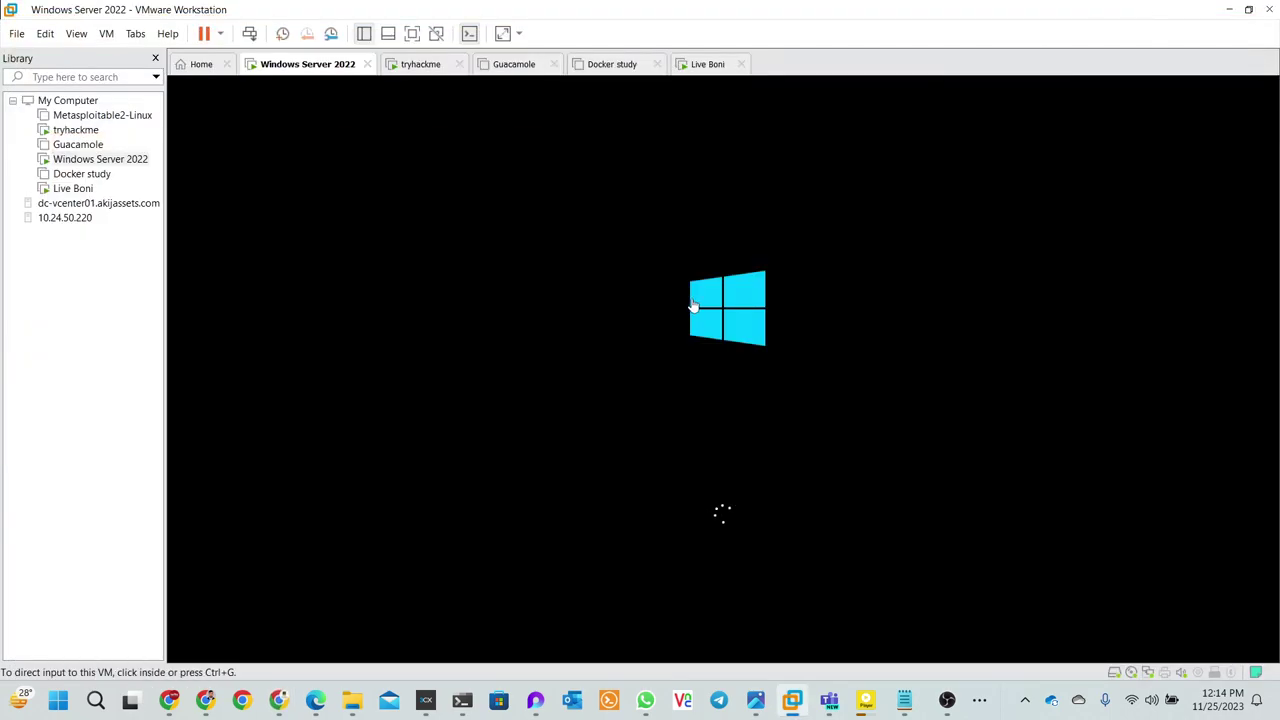
- Browse the VM tabs and power off the tryhackme Kali machine
{"action": "left_click", "coordinate": [699, 66]}
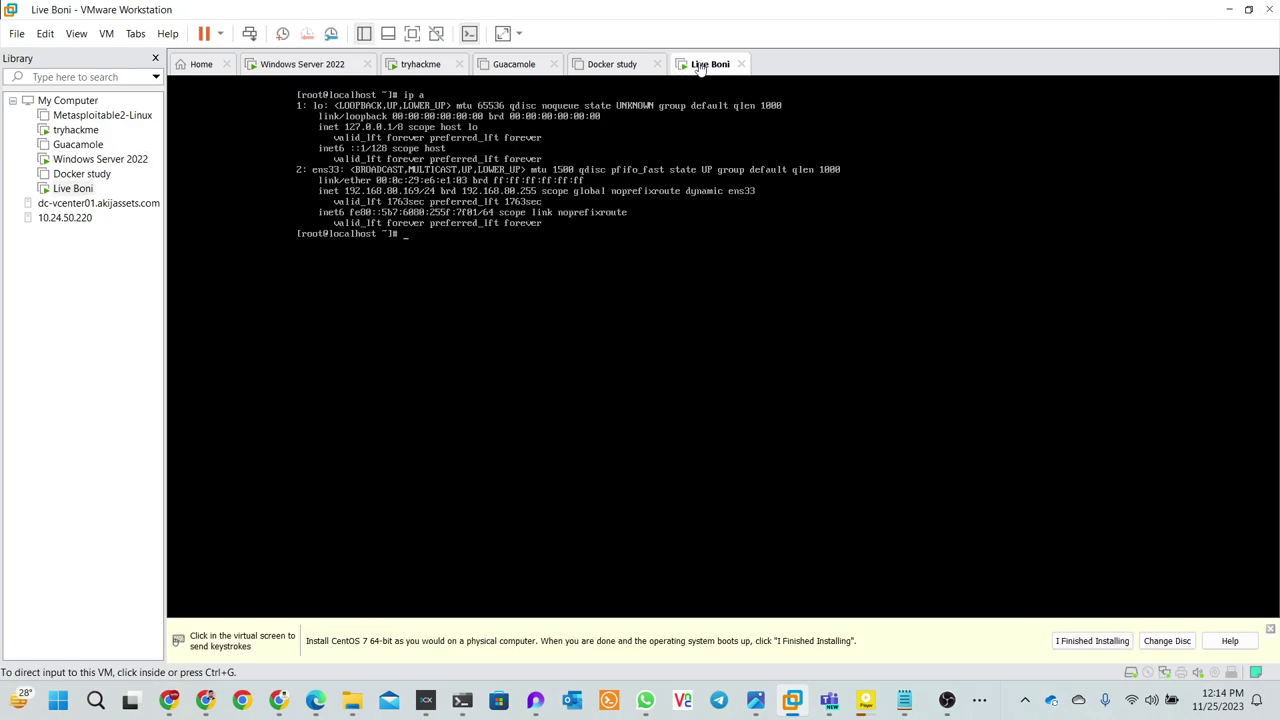
{"action": "left_click", "coordinate": [617, 65]}
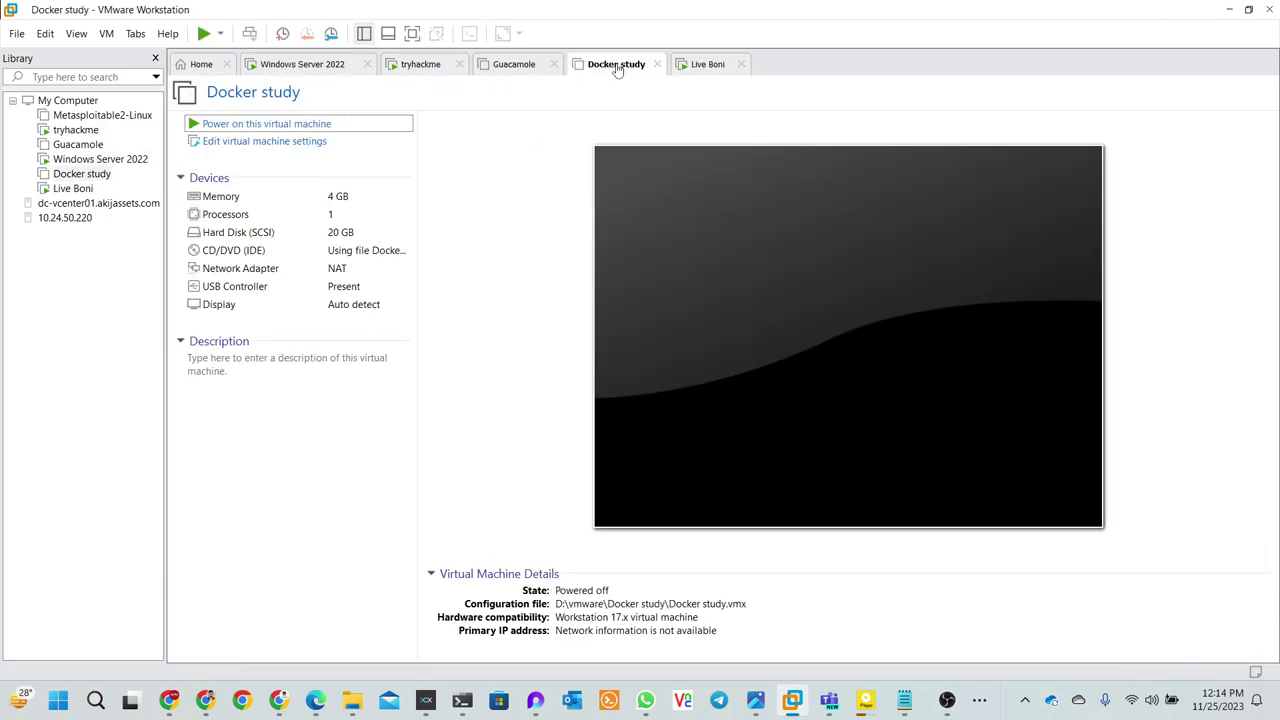
{"action": "left_click", "coordinate": [508, 70]}
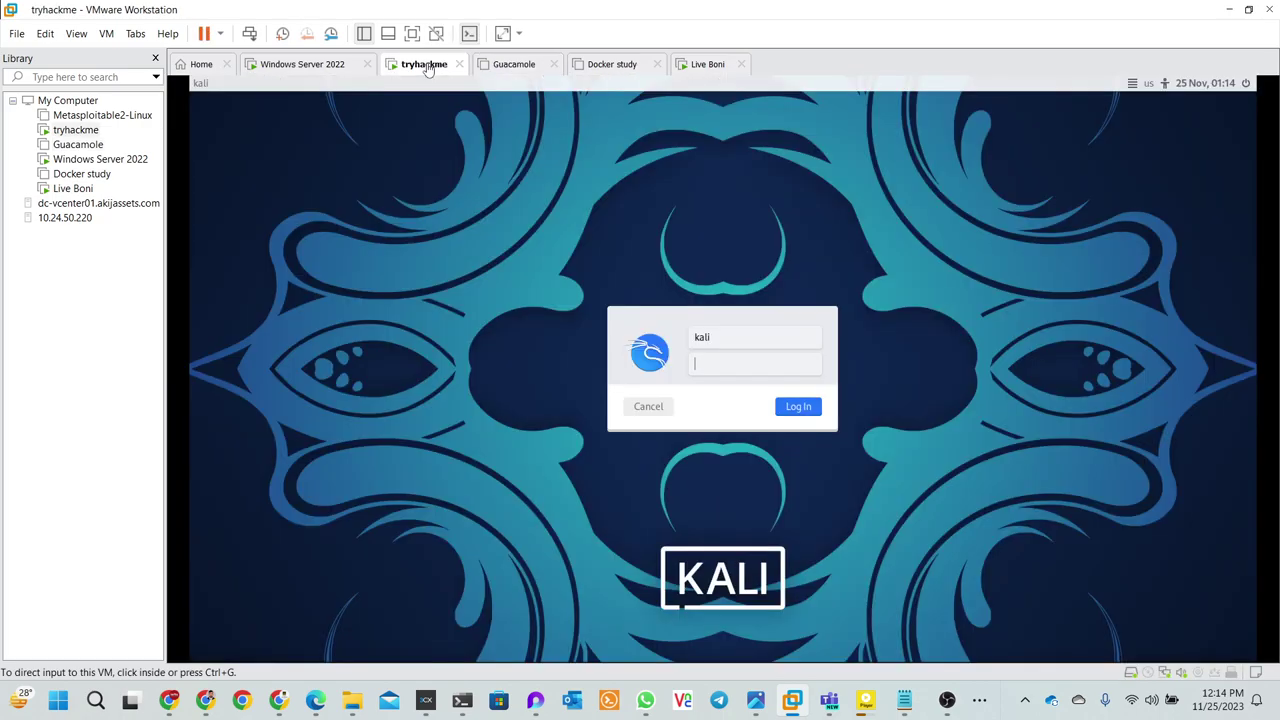
{"action": "left_click", "coordinate": [426, 66]}
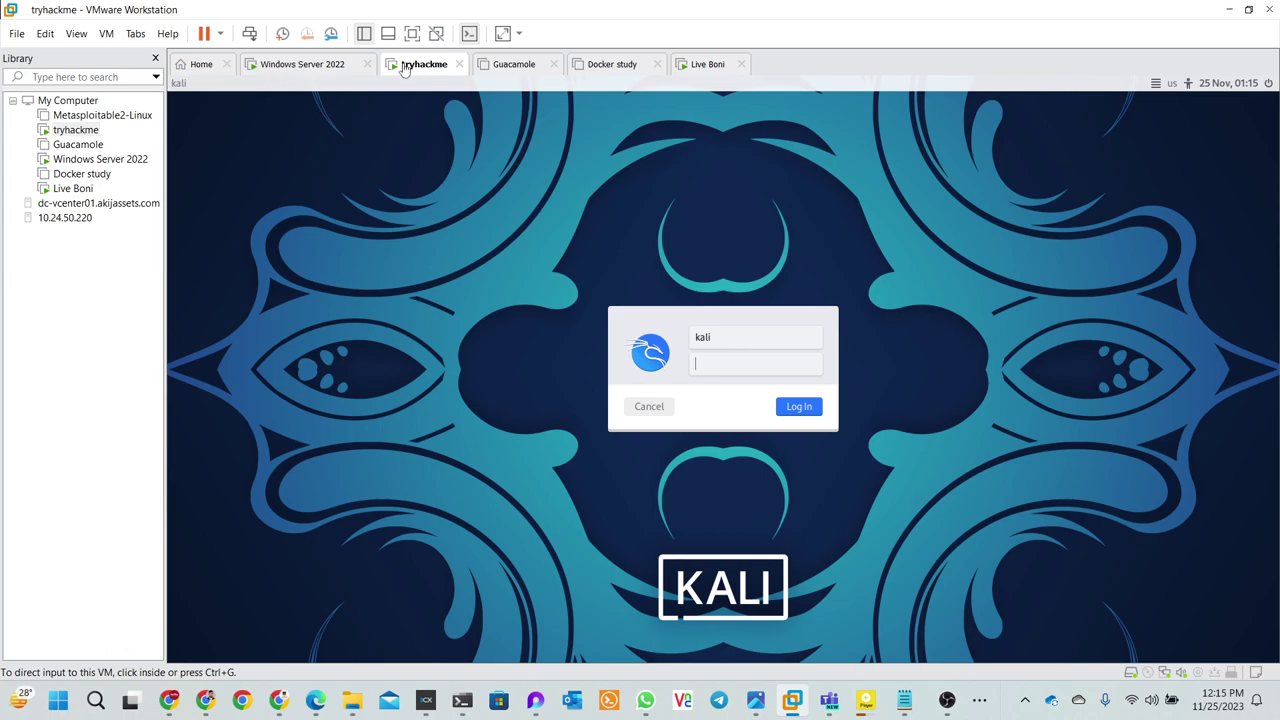
{"action": "left_click", "coordinate": [220, 33]}
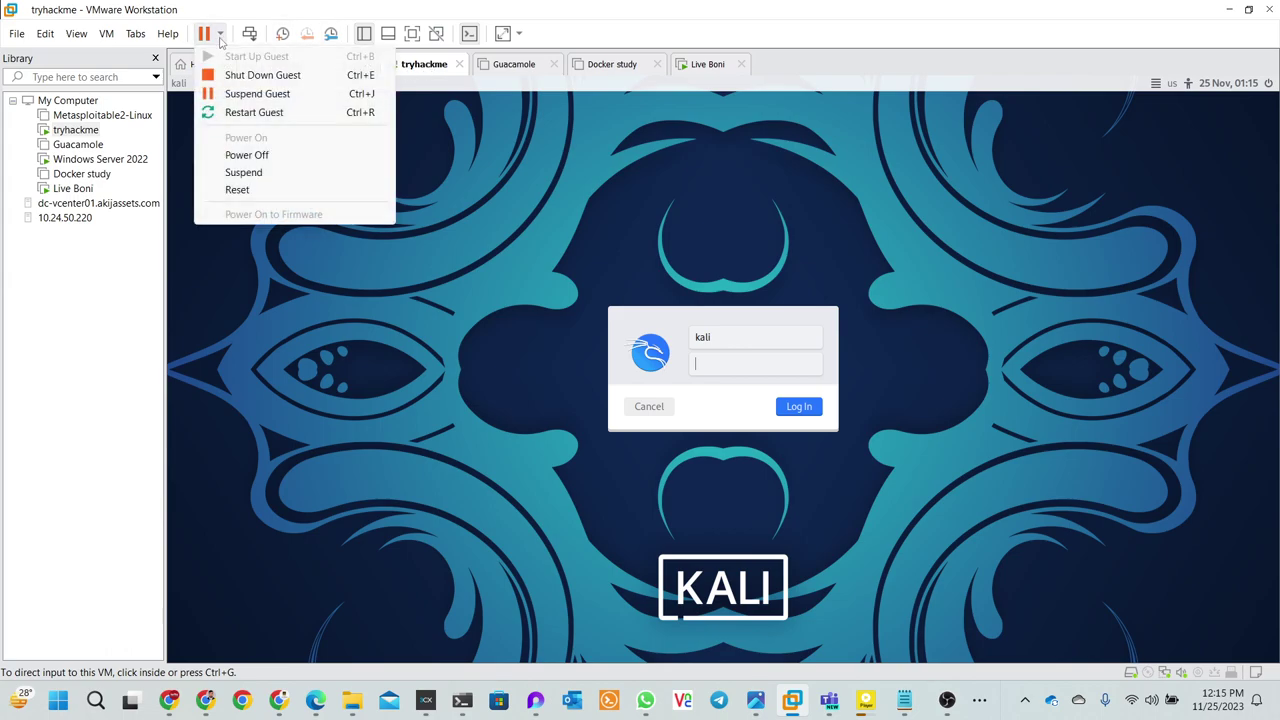
{"action": "left_click", "coordinate": [252, 158]}
{"action": "left_click", "coordinate": [668, 396]}
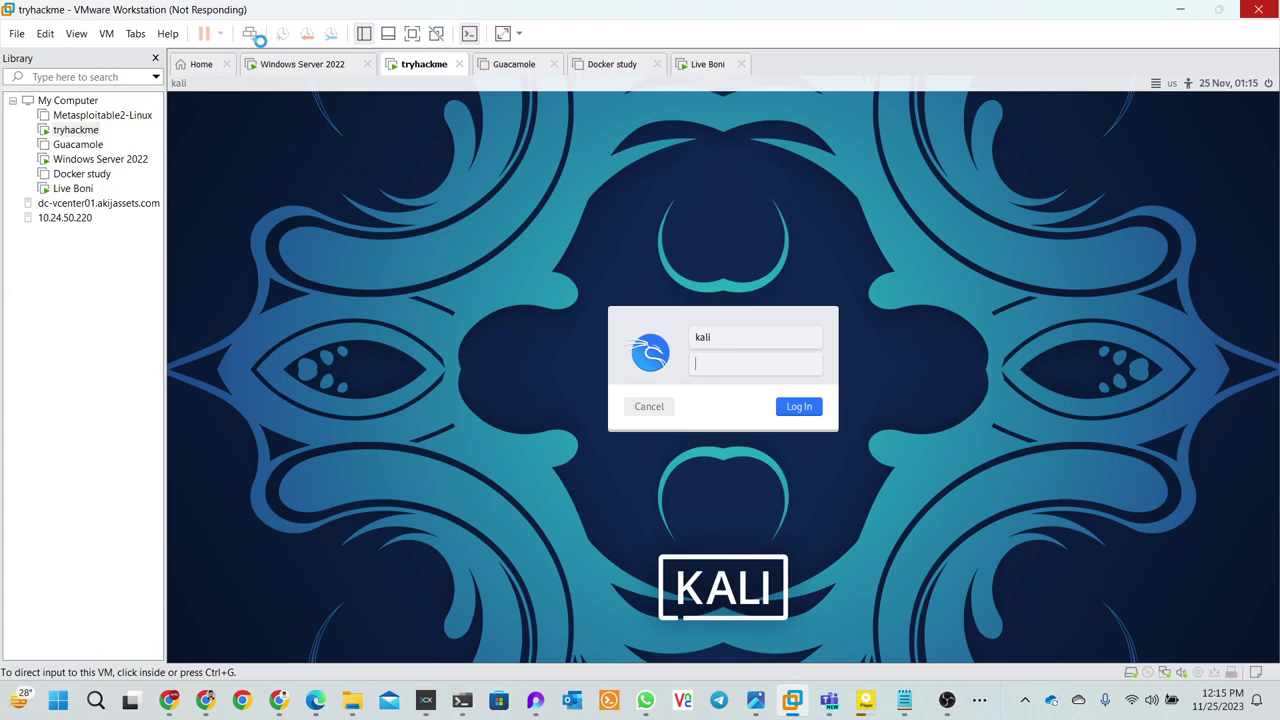
- Minimize VMware and nudge the CentOS update terminal window up and right
{"action": "left_click", "coordinate": [1185, 15]}
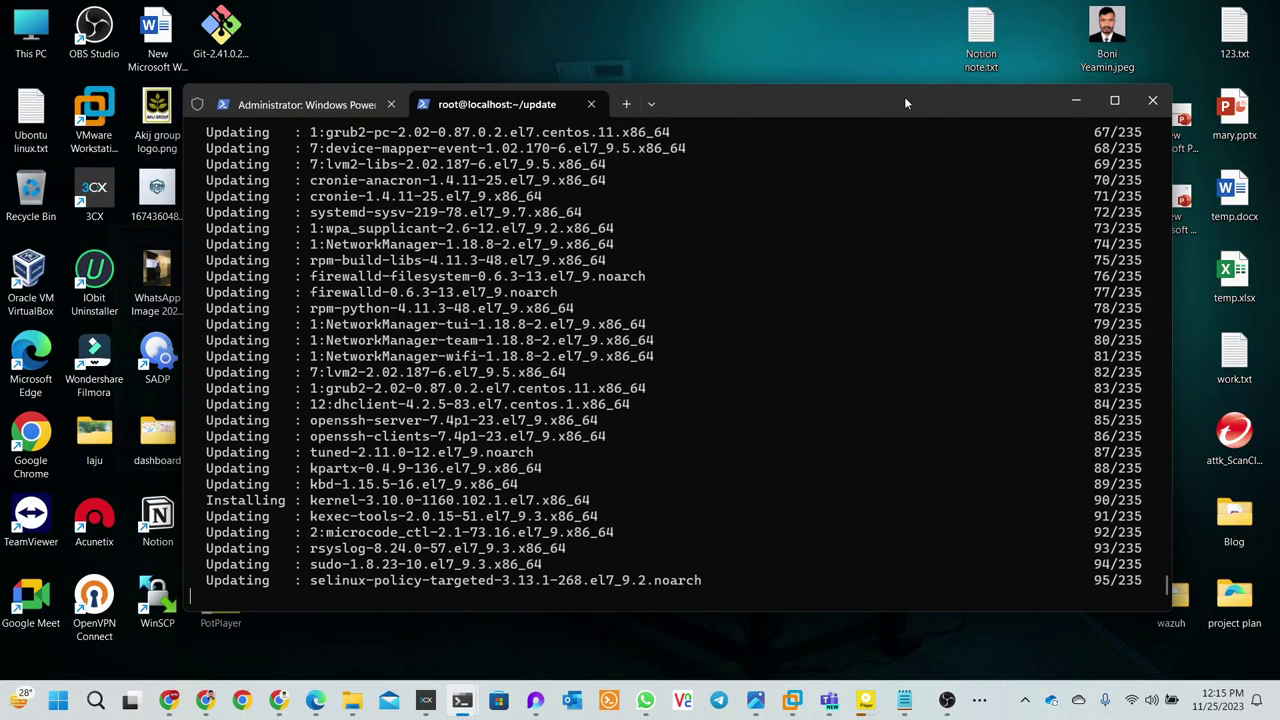
{"action": "left_click_drag", "start_coordinate": [904, 96], "coordinate": [961, 74]}
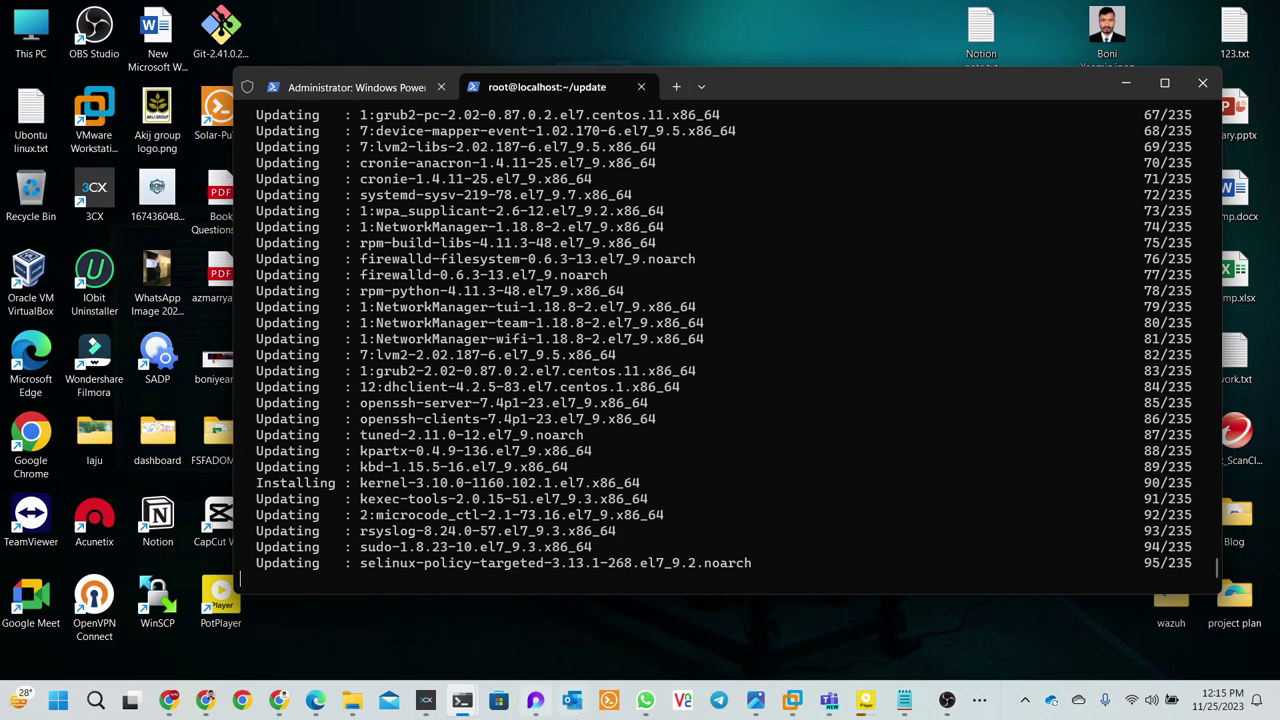
{"action": "mouse_move", "coordinate": [791, 703]}
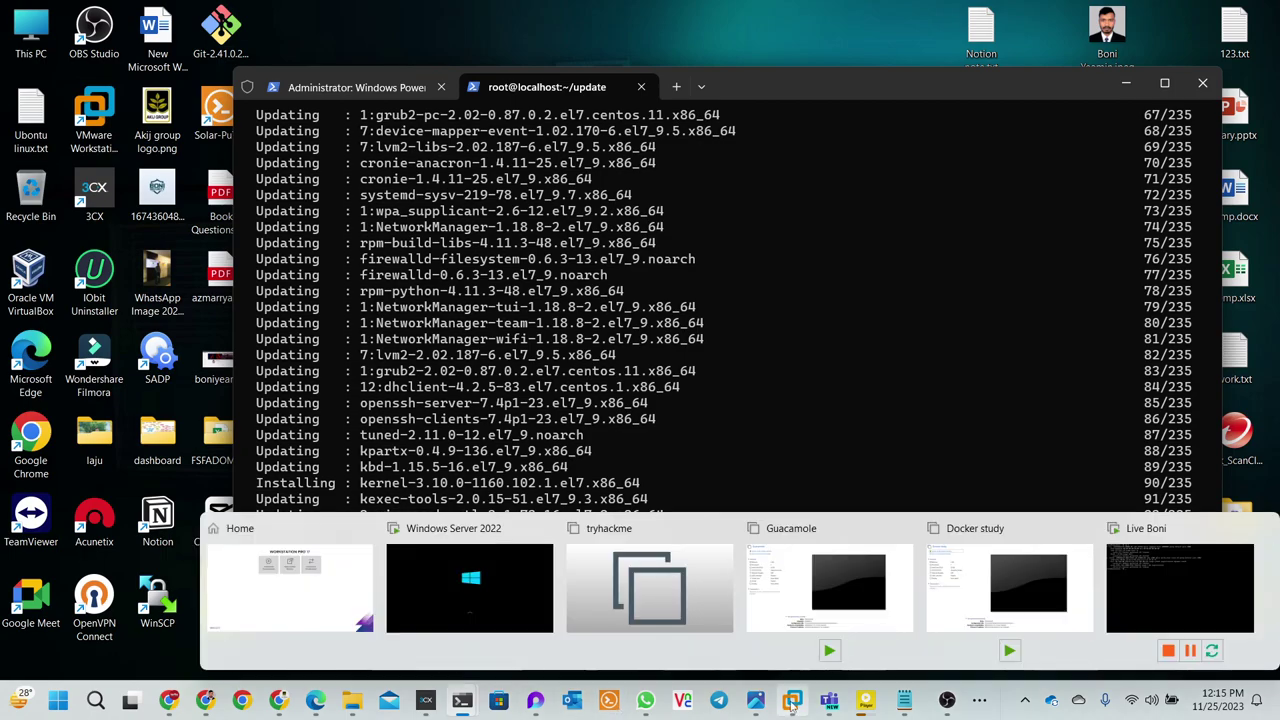
- Close the Guacamole, Docker study and tryhackme VM tabs
{"action": "left_click", "coordinate": [624, 585]}
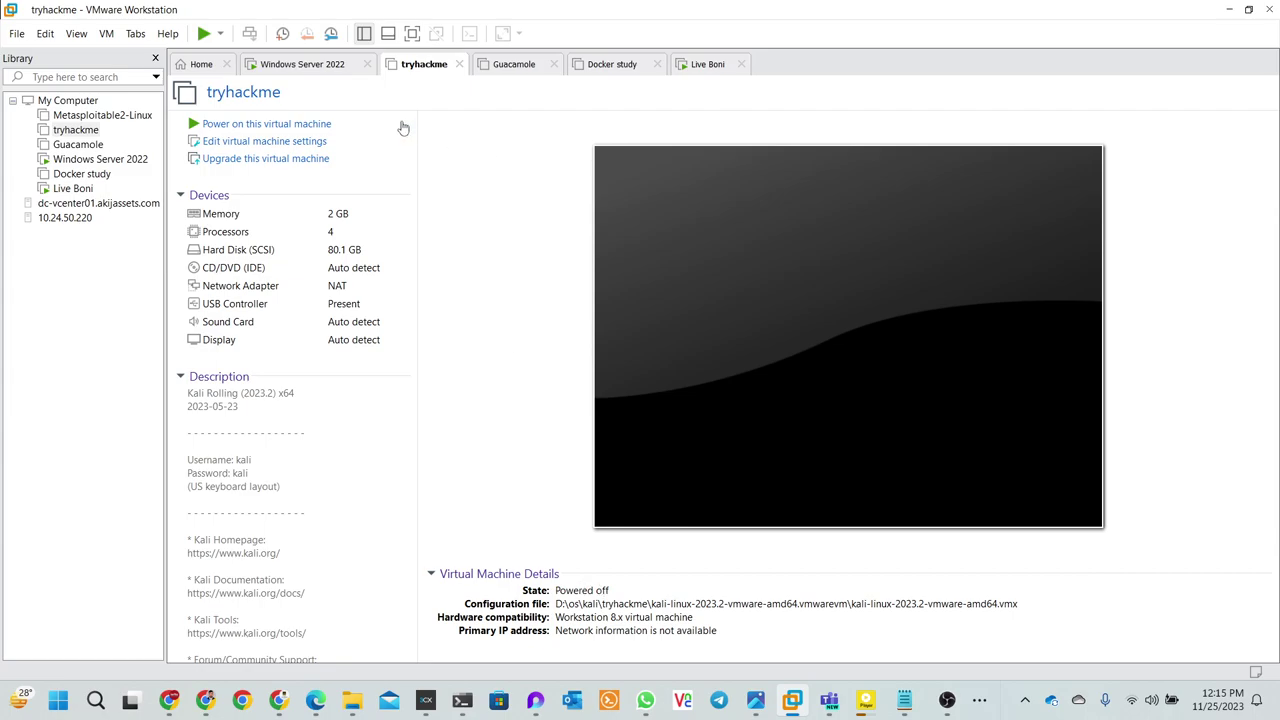
{"action": "left_click", "coordinate": [203, 66]}
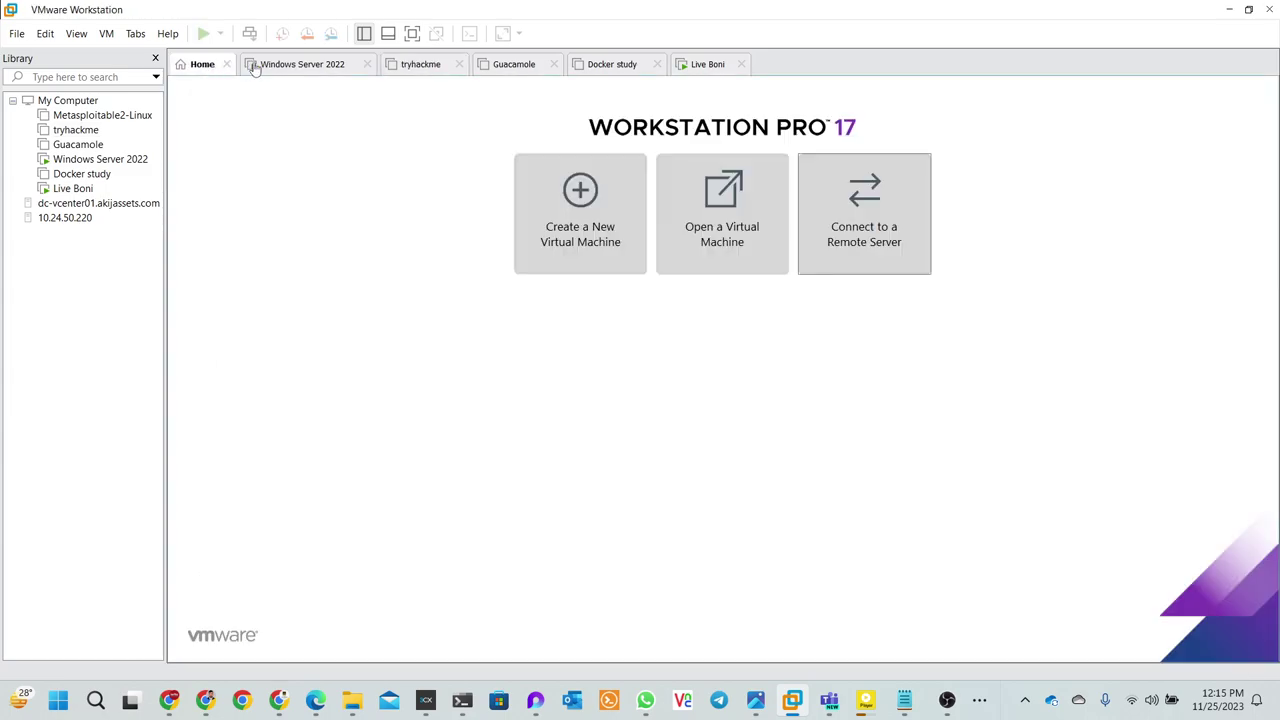
{"action": "left_click", "coordinate": [309, 68]}
{"action": "left_click", "coordinate": [422, 68]}
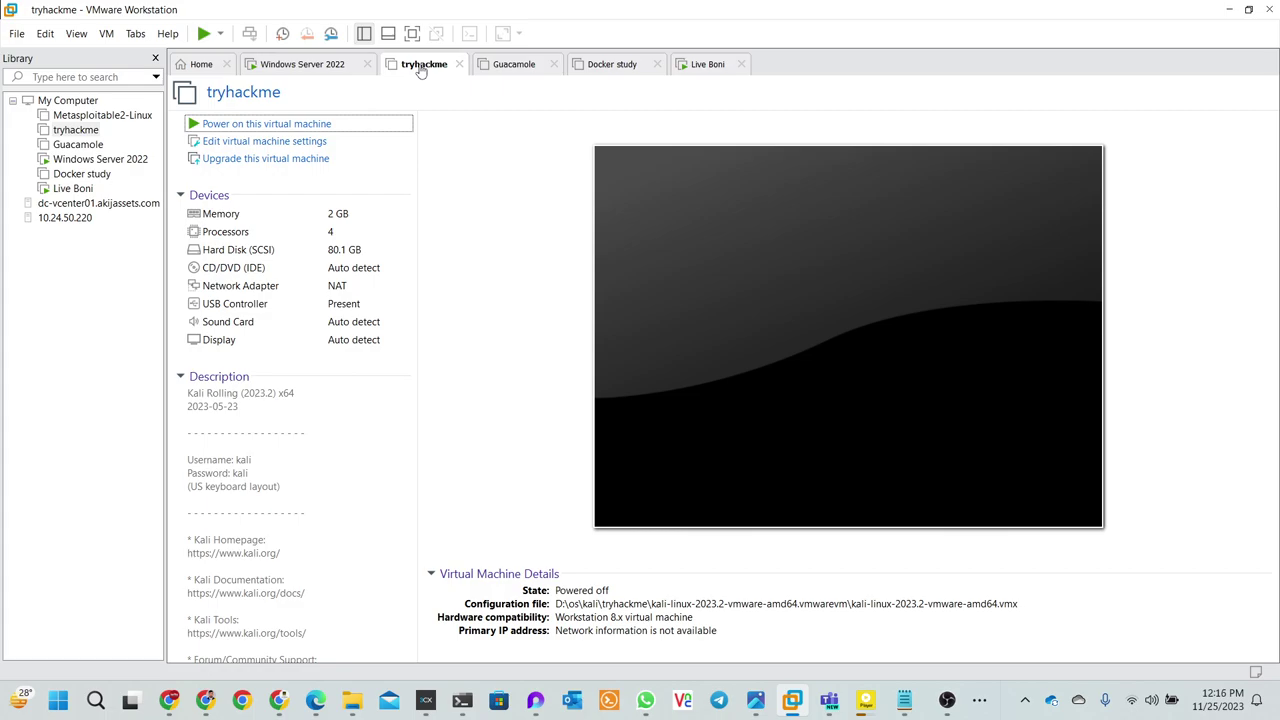
{"action": "left_click", "coordinate": [500, 70]}
{"action": "left_click", "coordinate": [554, 66]}
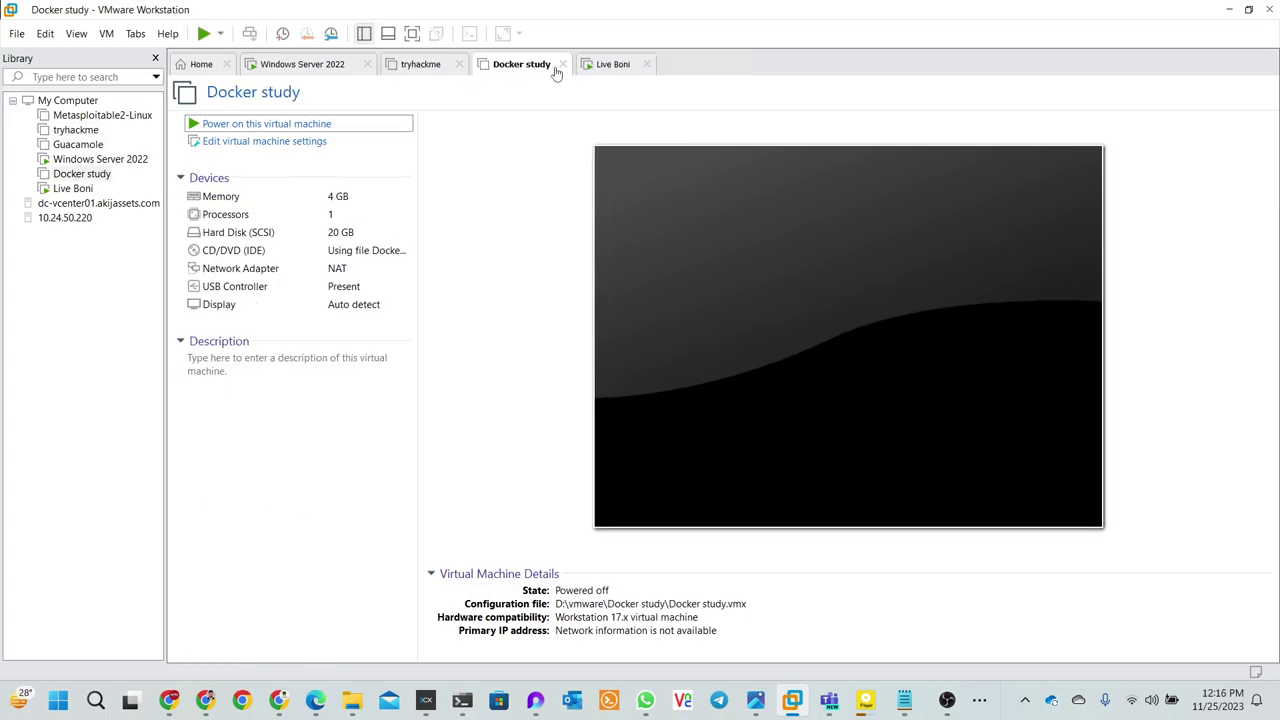
{"action": "left_click", "coordinate": [561, 65]}
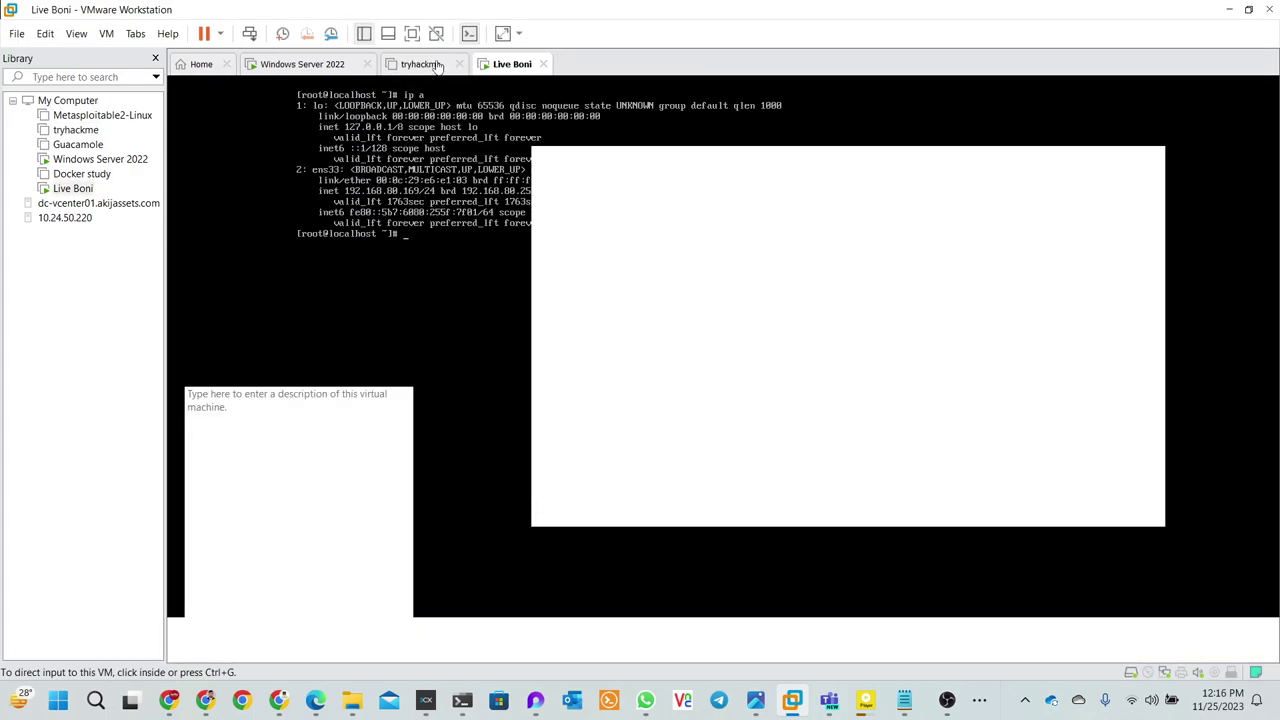
{"action": "left_click", "coordinate": [437, 65]}
{"action": "left_click", "coordinate": [459, 64]}
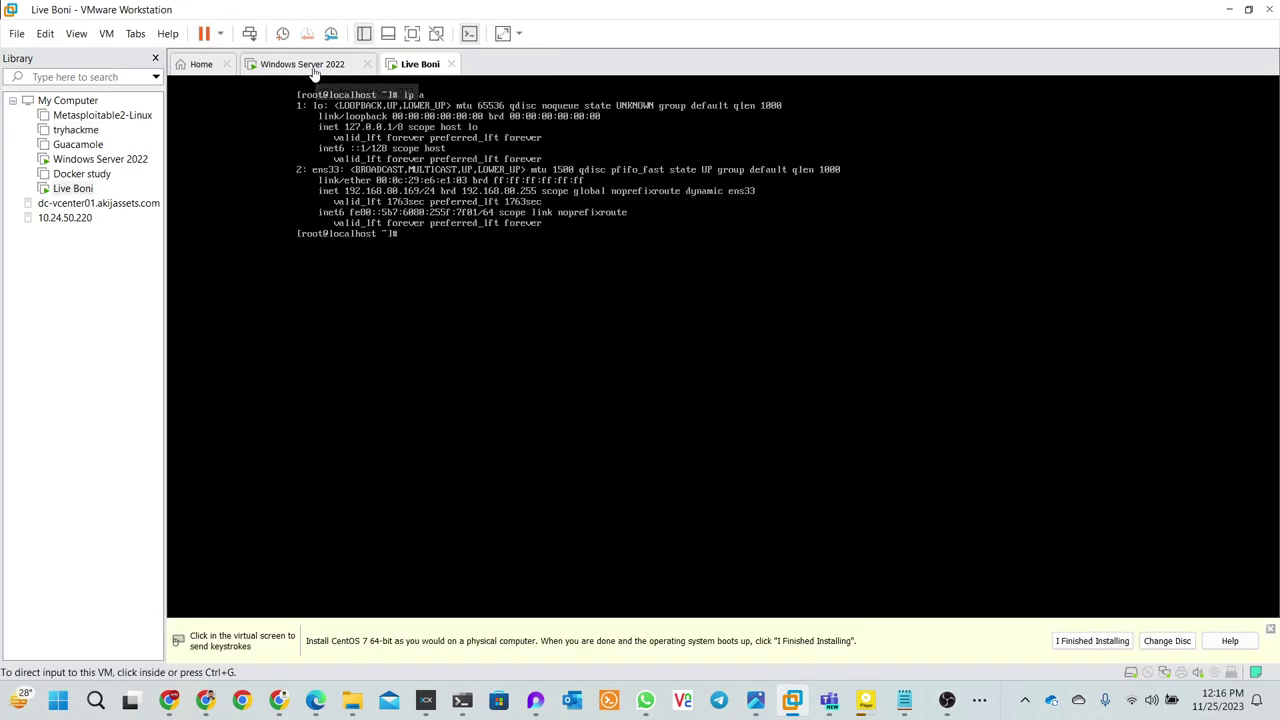
- Reopen the Docker study VM from the Library, then bring up the course checklist
{"action": "left_click", "coordinate": [312, 66]}
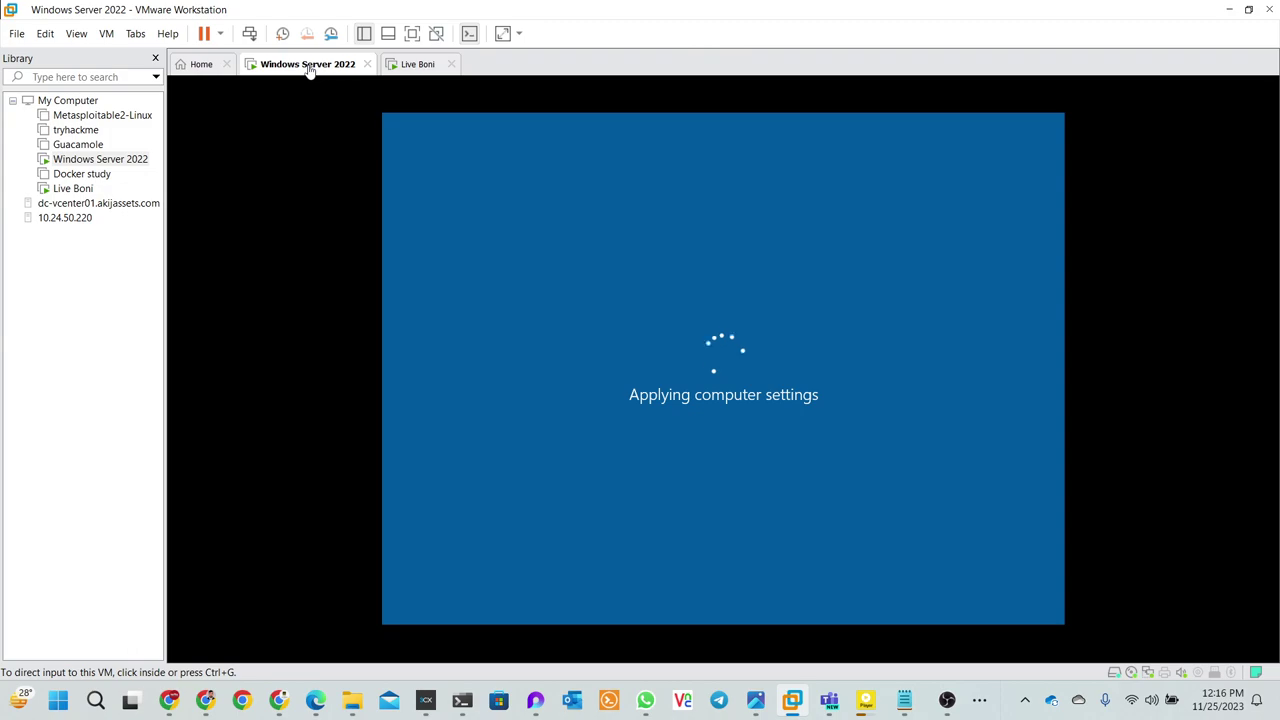
{"action": "left_click", "coordinate": [214, 70]}
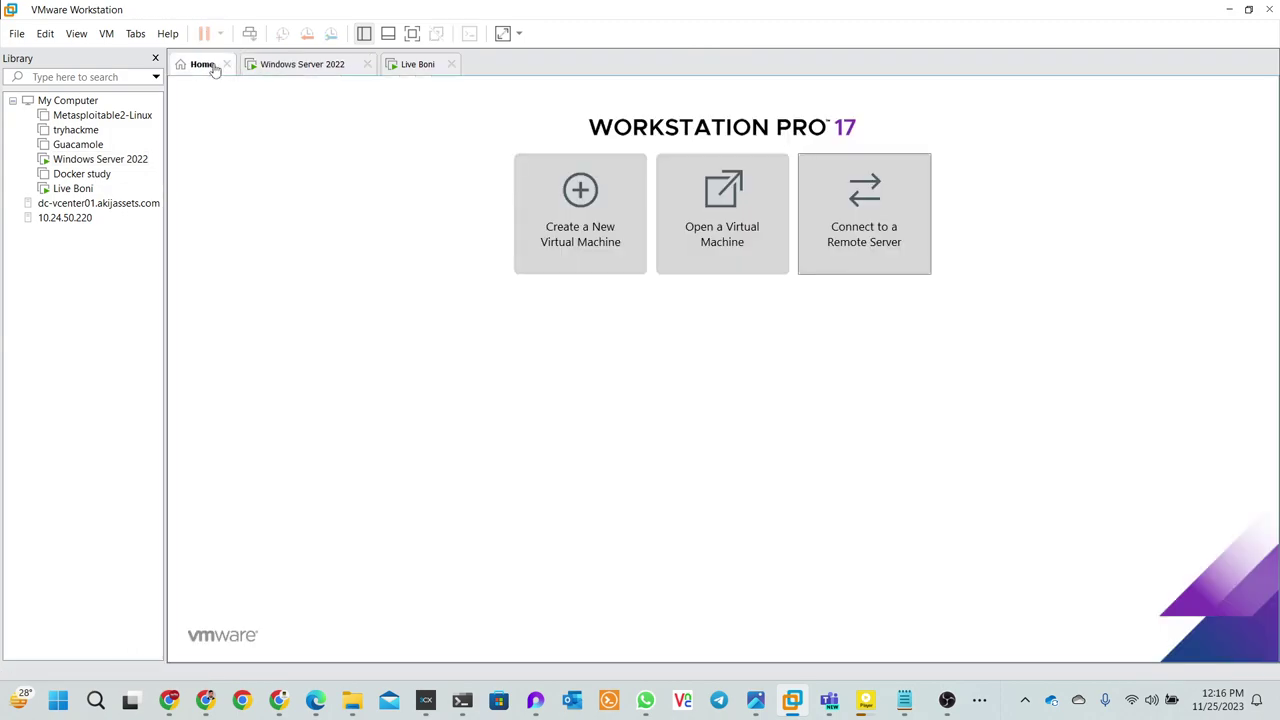
{"action": "left_click", "coordinate": [302, 64]}
{"action": "left_click", "coordinate": [420, 66]}
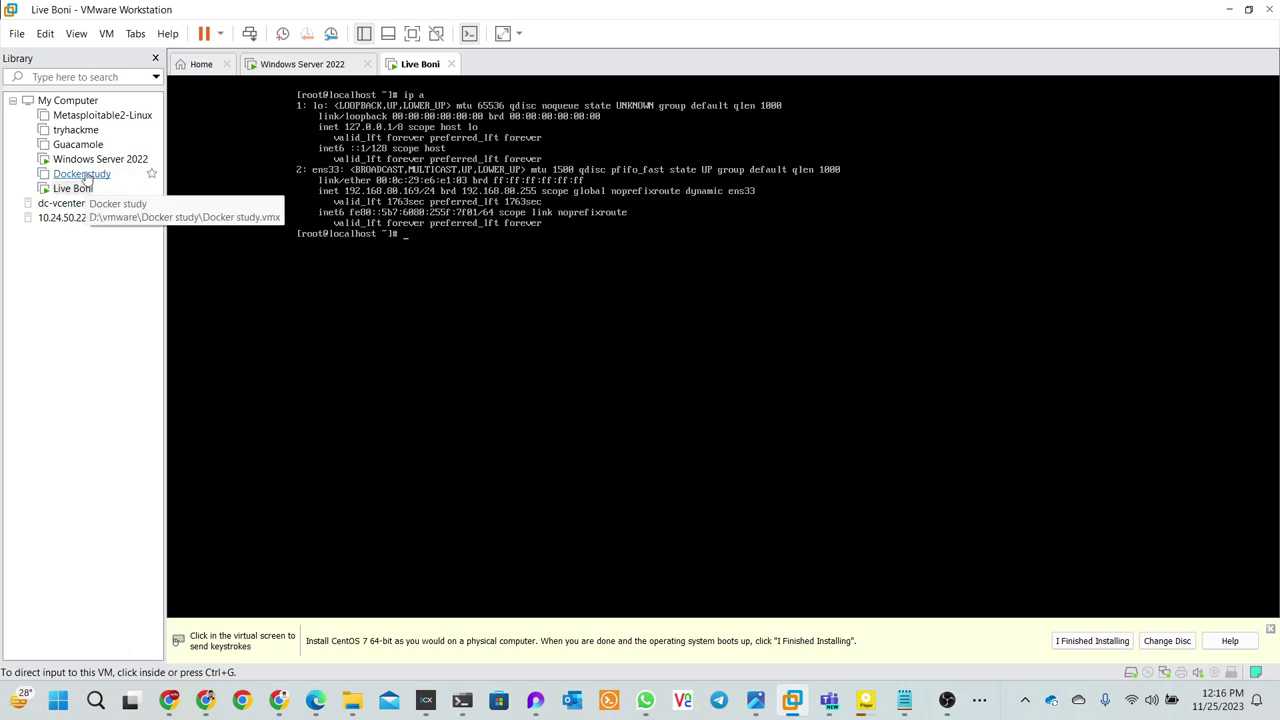
{"action": "left_click", "coordinate": [80, 177]}
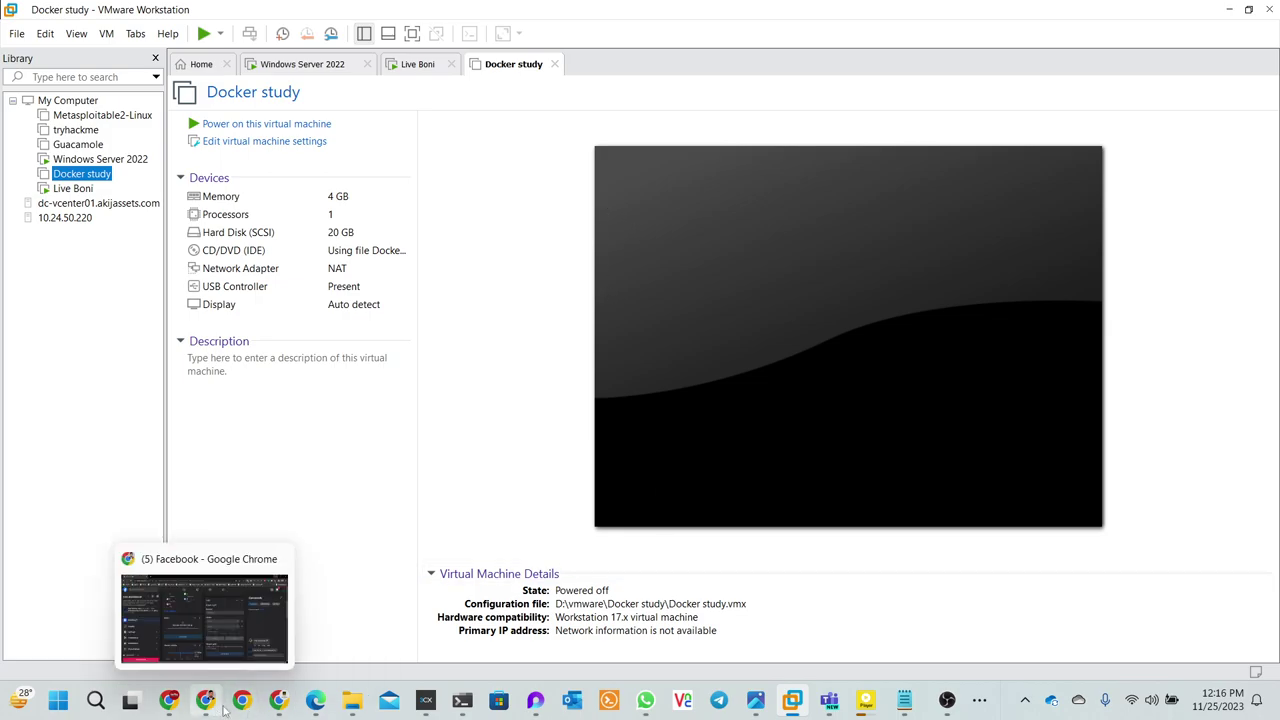
{"action": "left_click", "coordinate": [279, 700]}
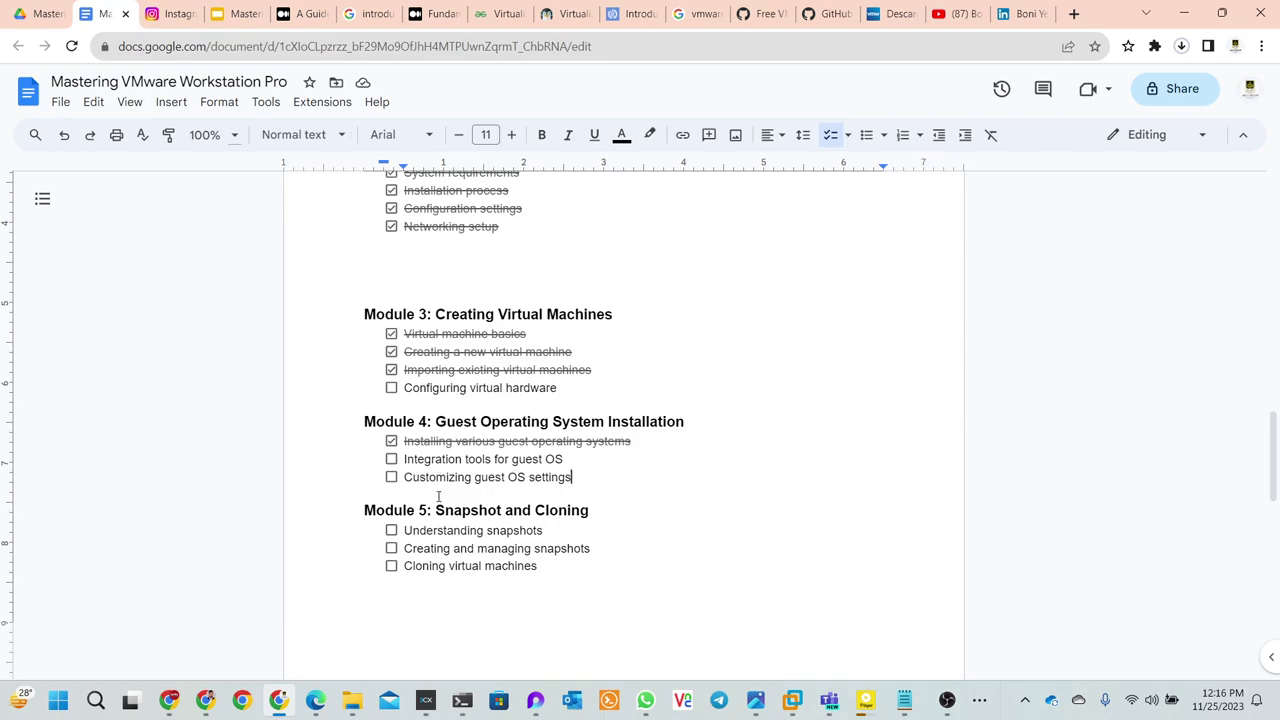
- Review the Module 5 snapshot and cloning items on checklist pages 2–3, then return to VMware
{"action": "left_click_drag", "start_coordinate": [403, 530], "coordinate": [545, 530]}
{"action": "mouse_move", "coordinate": [404, 548]}
{"action": "left_mouse_down"}
{"action": "mouse_move", "coordinate": [600, 548]}
{"action": "mouse_move", "coordinate": [403, 566]}
{"action": "left_mouse_up"}
{"action": "left_click", "coordinate": [525, 566]}
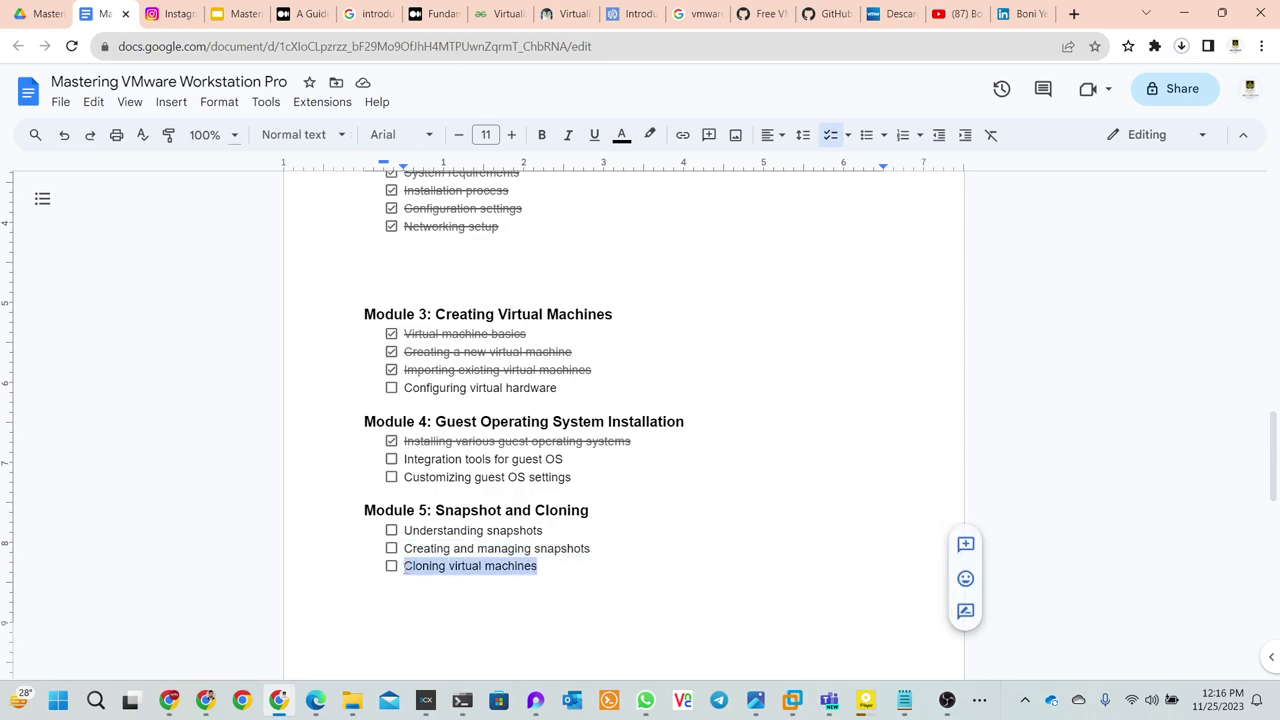
{"action": "left_click", "coordinate": [526, 580]}
{"action": "scroll", "coordinate": [528, 580], "scroll_direction": "down", "scroll_amount": 3}
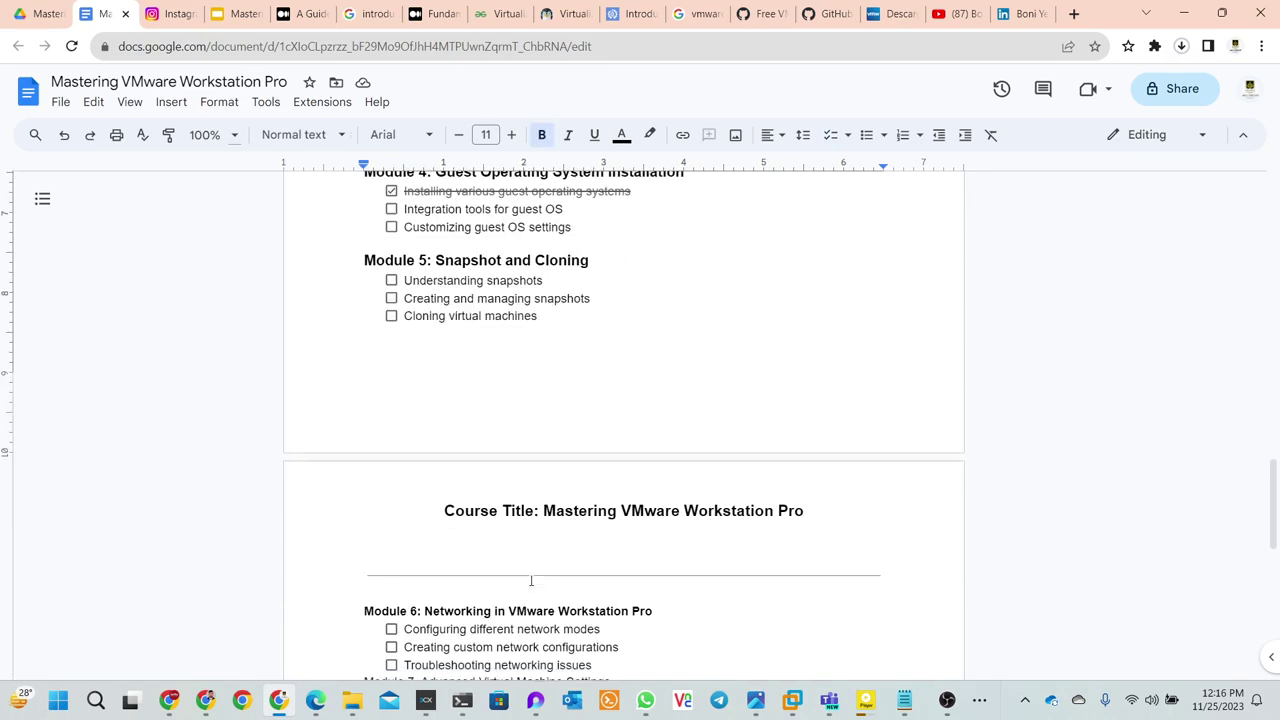
{"action": "scroll", "coordinate": [531, 580], "scroll_direction": "up", "scroll_amount": 3}
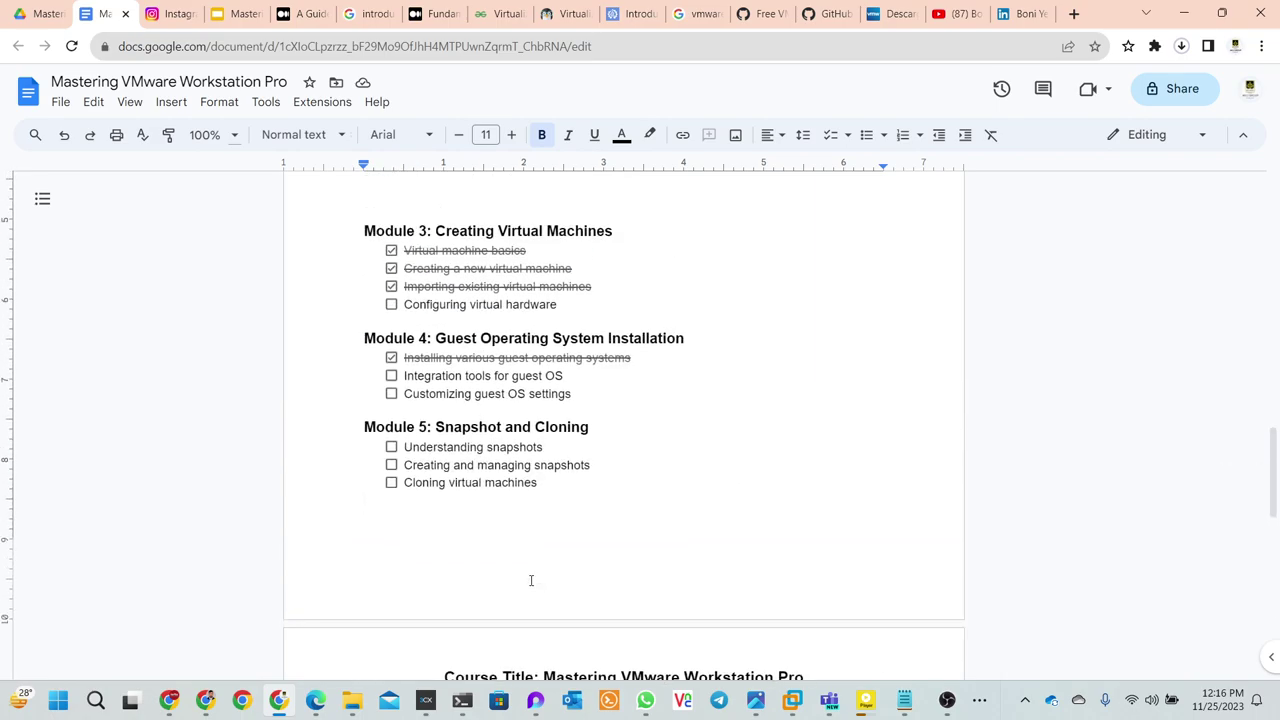
{"action": "scroll", "coordinate": [531, 580], "scroll_direction": "down", "scroll_amount": 6}
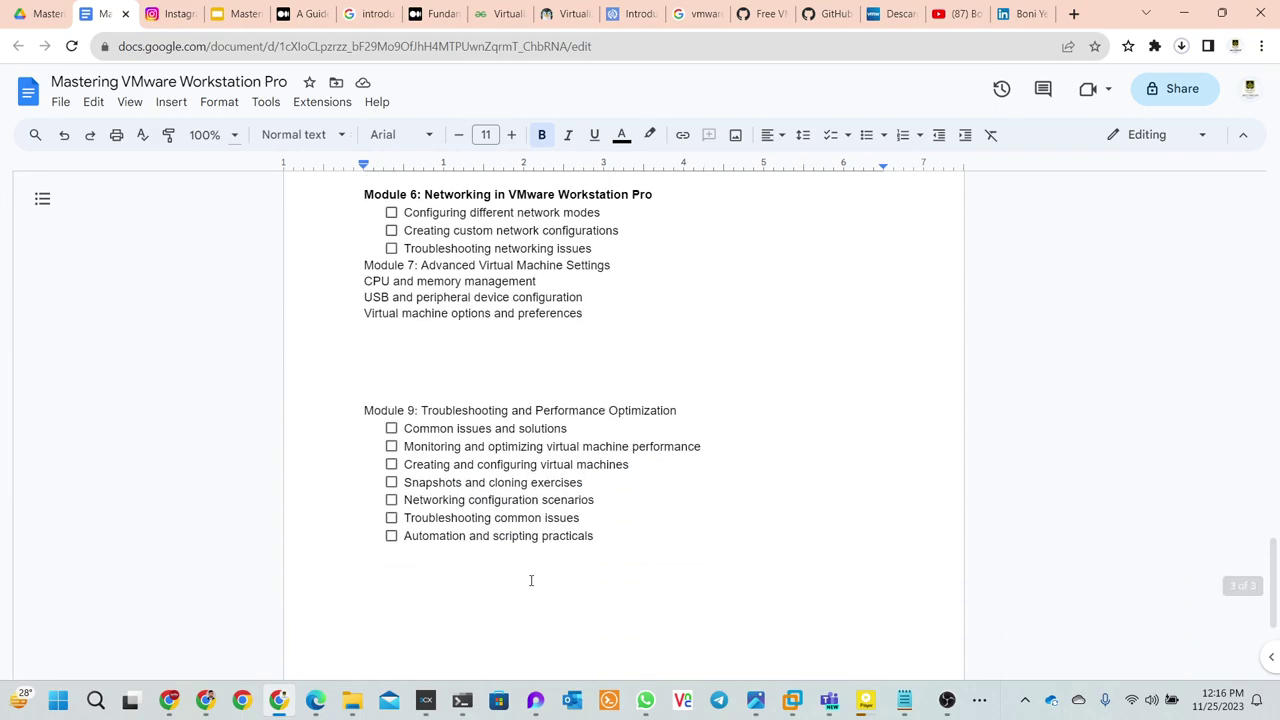
{"action": "scroll", "coordinate": [531, 580], "scroll_direction": "up", "scroll_amount": 4}
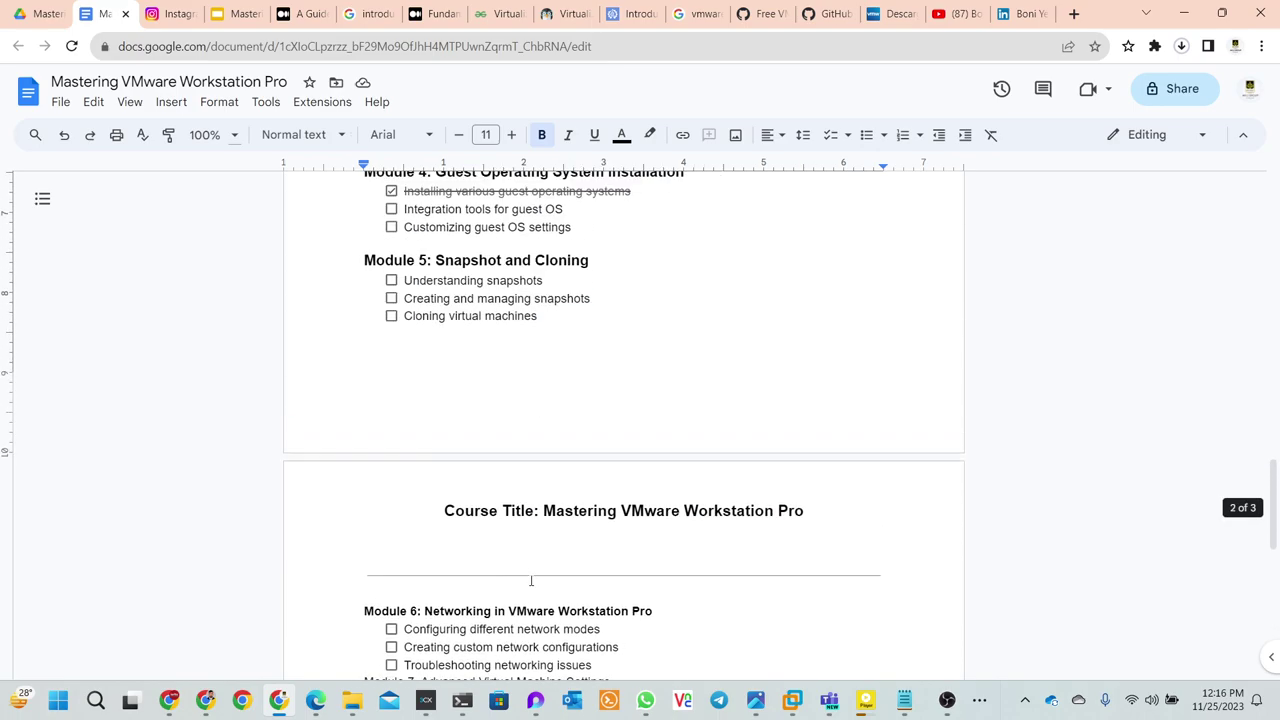
{"action": "left_click_drag", "start_coordinate": [546, 316], "coordinate": [350, 314]}
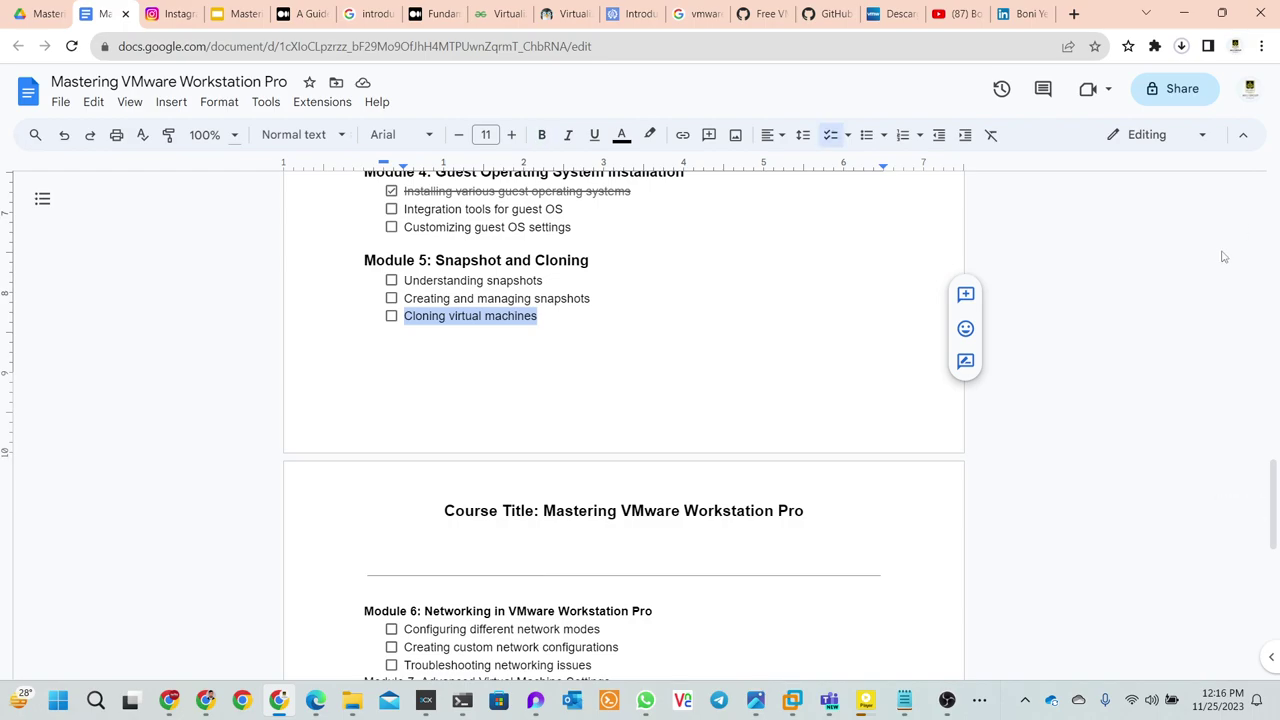
{"action": "left_click", "coordinate": [1184, 13]}
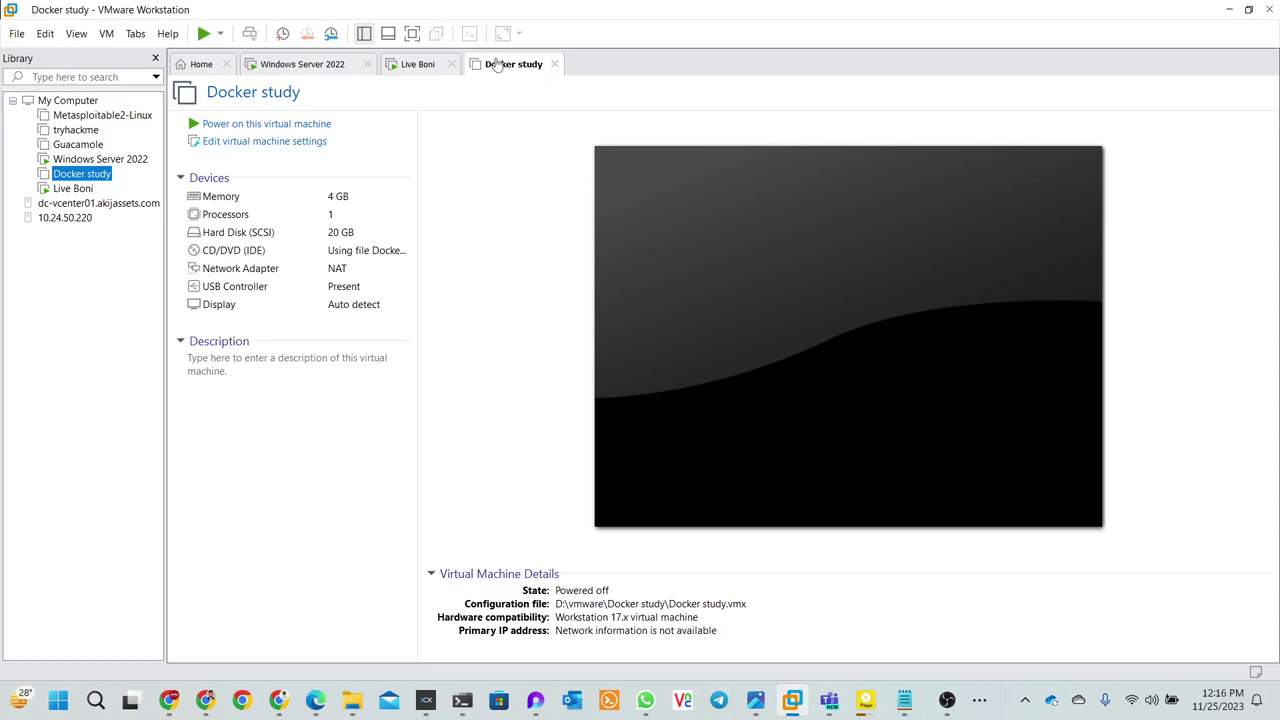
{"action": "left_click", "coordinate": [18, 34]}
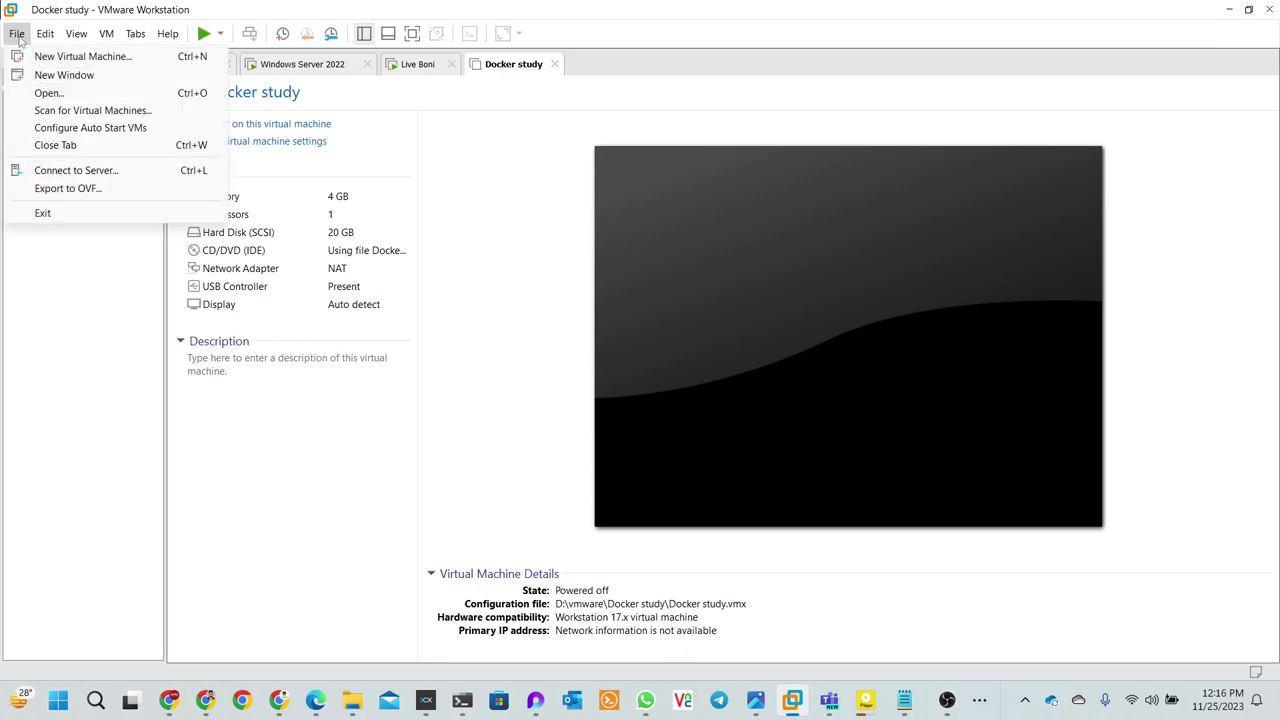
{"action": "left_click", "coordinate": [52, 190]}
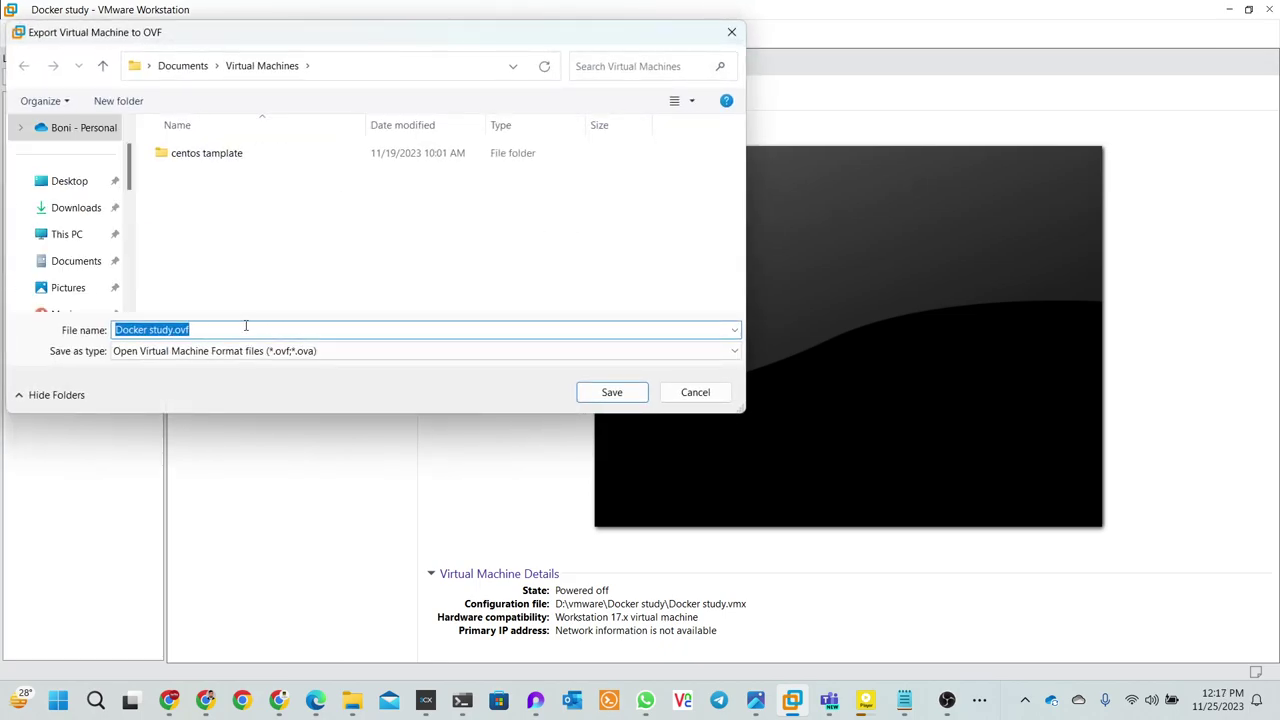
{"action": "left_click", "coordinate": [244, 327]}
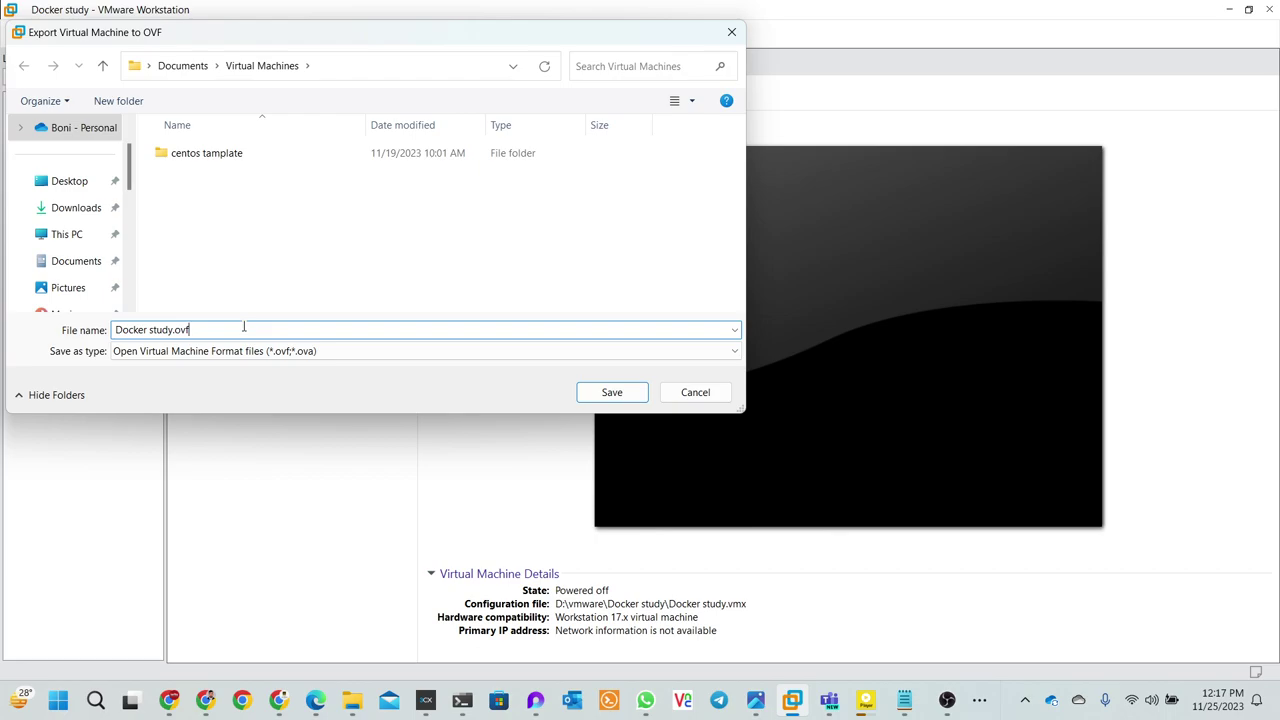
{"action": "left_click", "coordinate": [613, 393]}
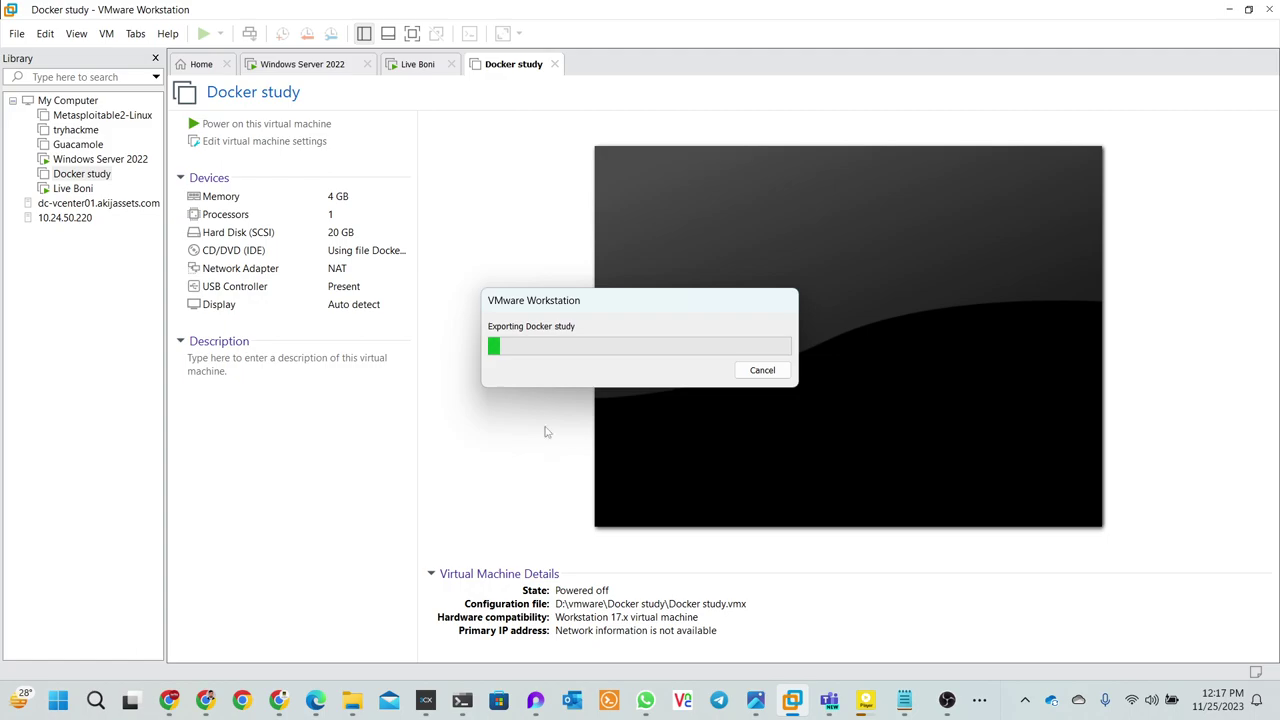
{"action": "left_click", "coordinate": [762, 370]}
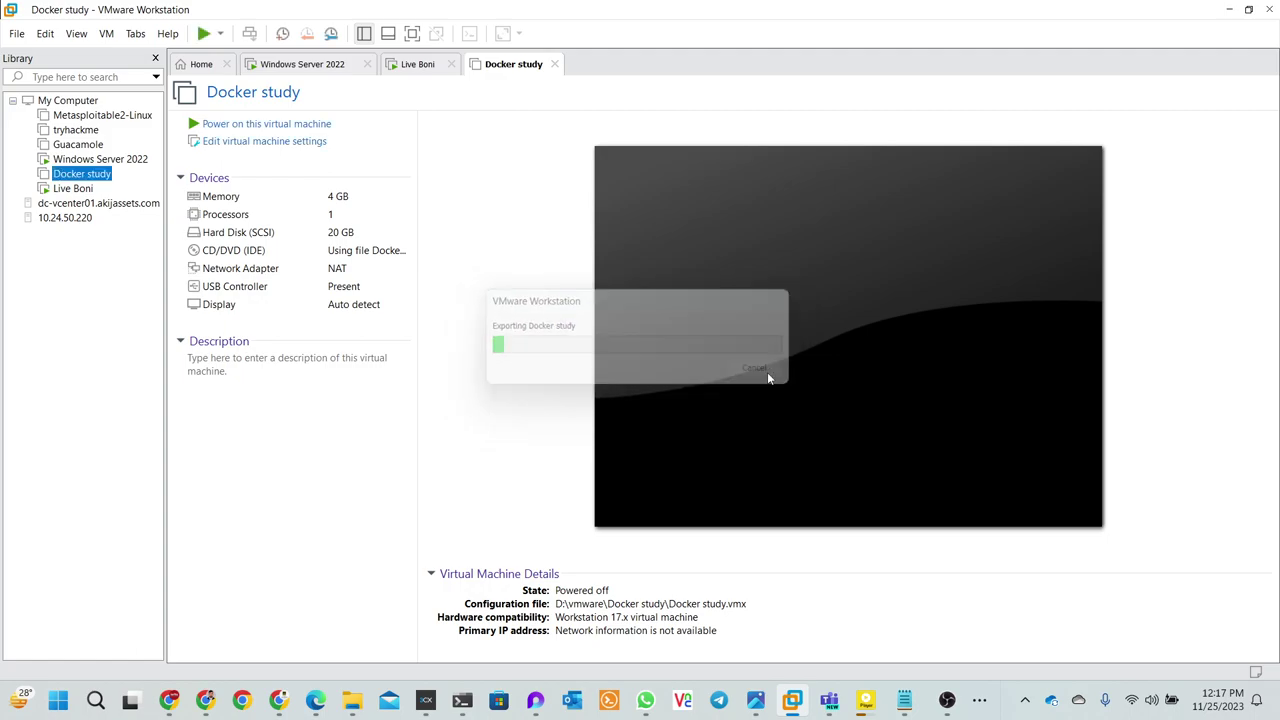
{"action": "left_click", "coordinate": [318, 67]}
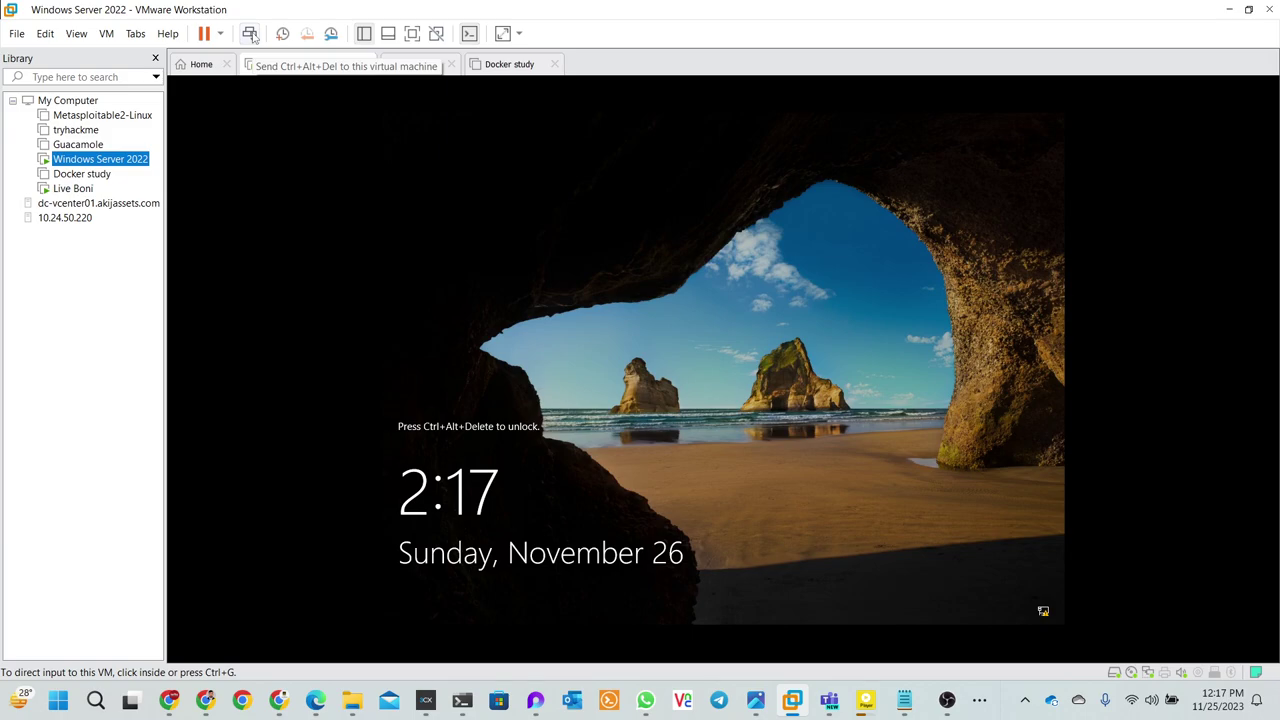
- Sign in to Windows Server 2022 with the account password and cancel the Shutdown Event Tracker
{"action": "left_click", "coordinate": [250, 33]}
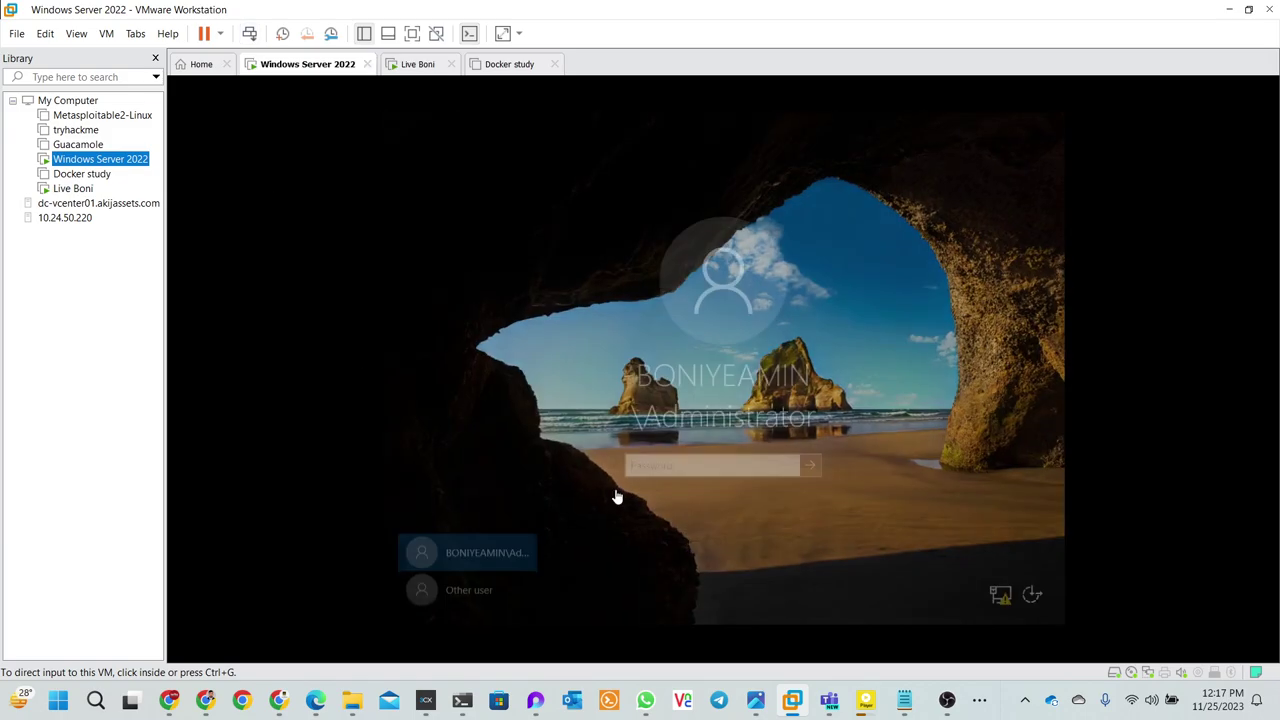
{"action": "left_click", "coordinate": [655, 466]}
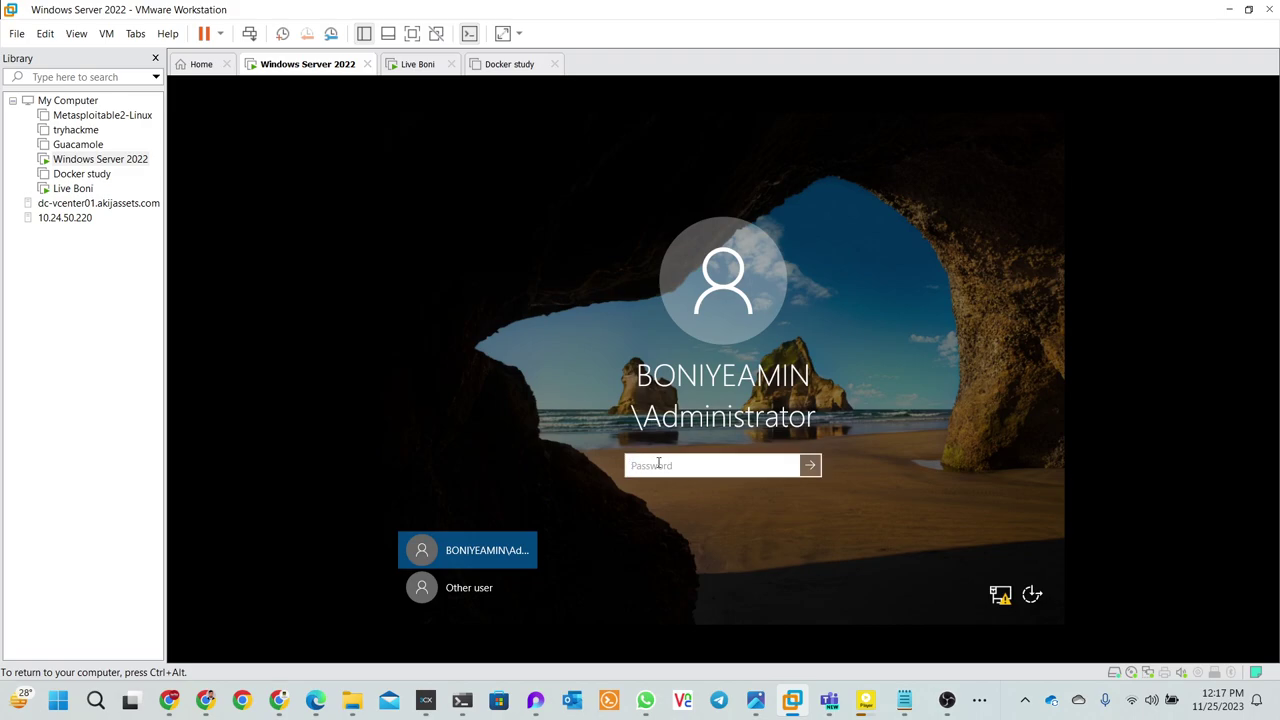
{"action": "type", "text": "**********"}
{"action": "key", "text": "Return"}
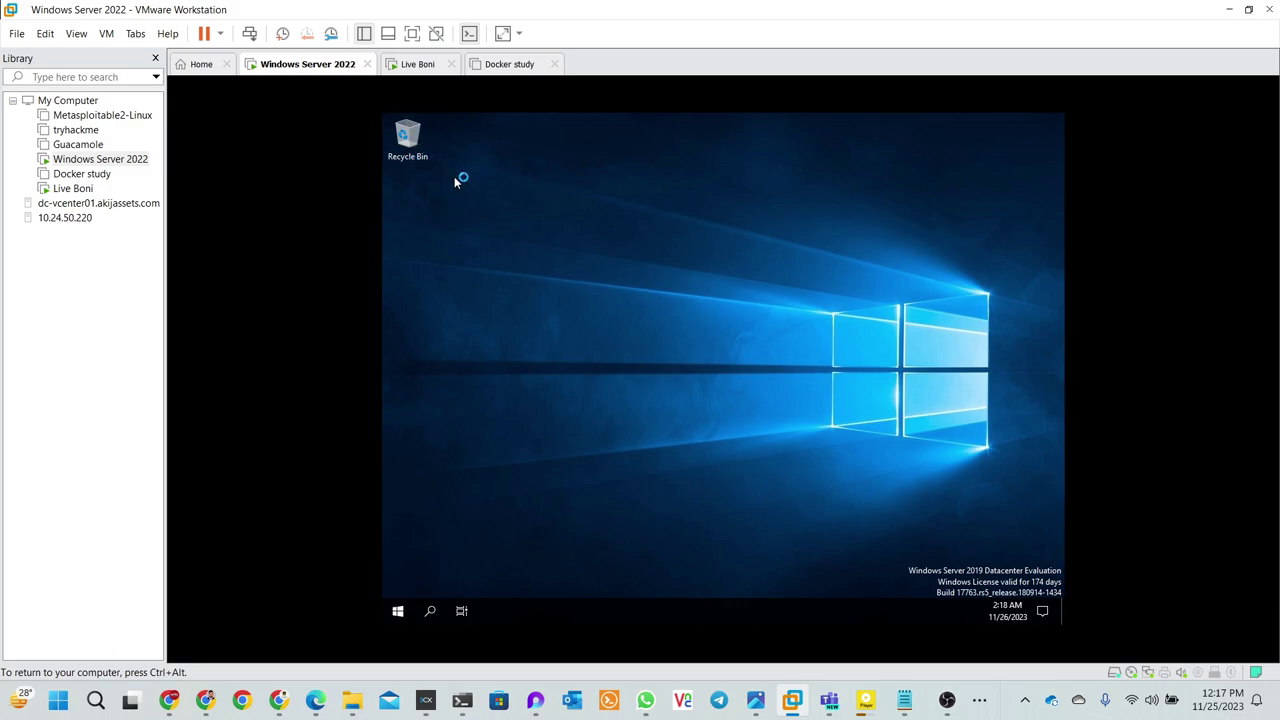
{"action": "key", "text": "ctrl+alt"}
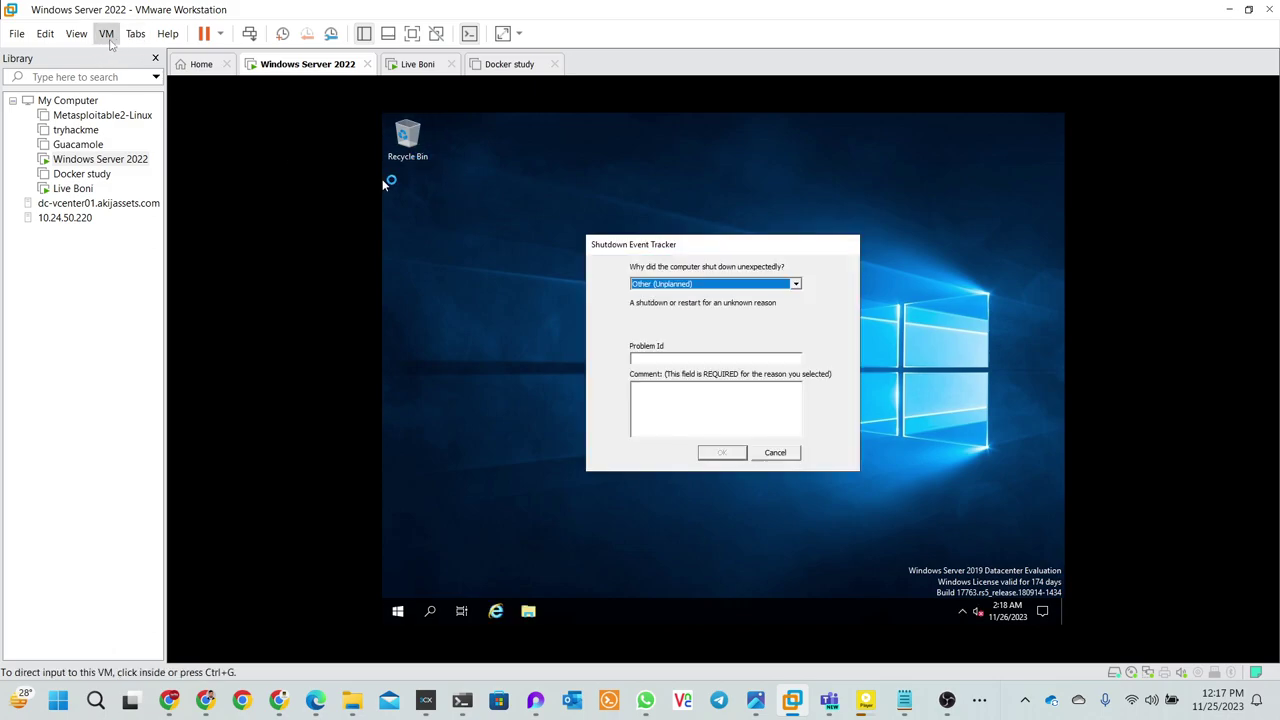
{"action": "left_click", "coordinate": [773, 455]}
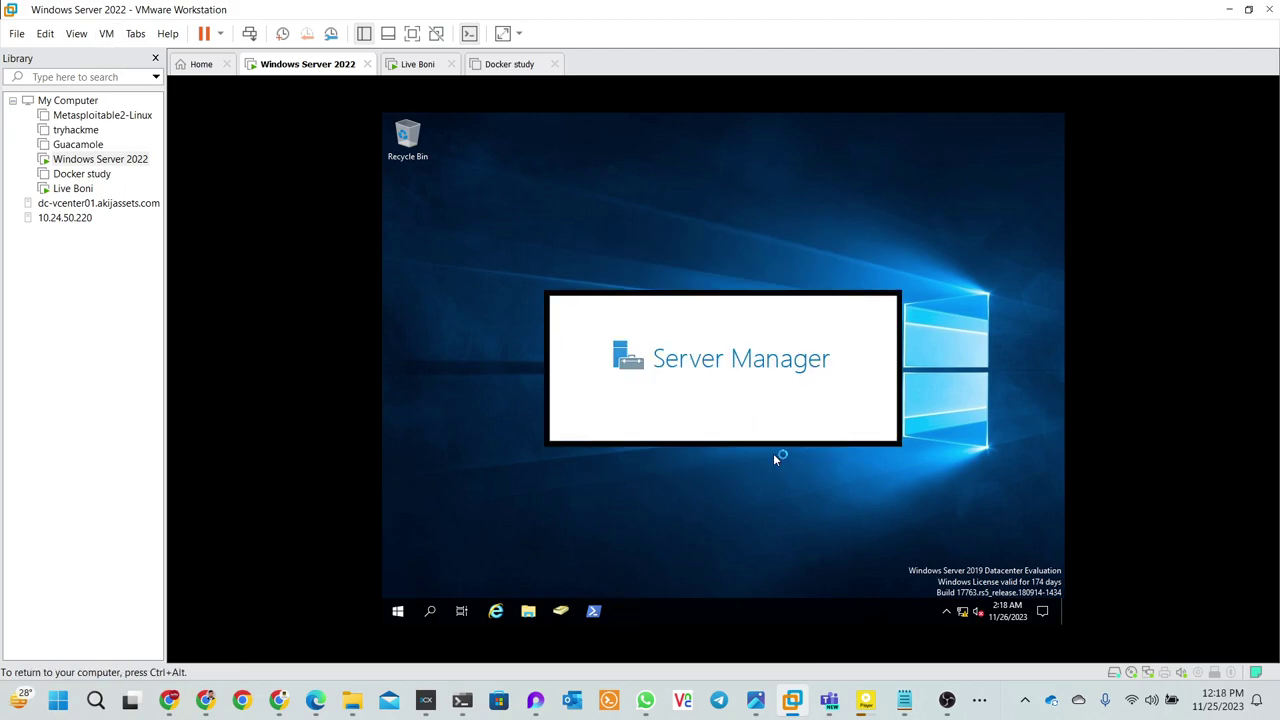
- Close Server Manager in the guest and choose VM > Install VMware Tools
{"action": "left_click", "coordinate": [17, 35]}
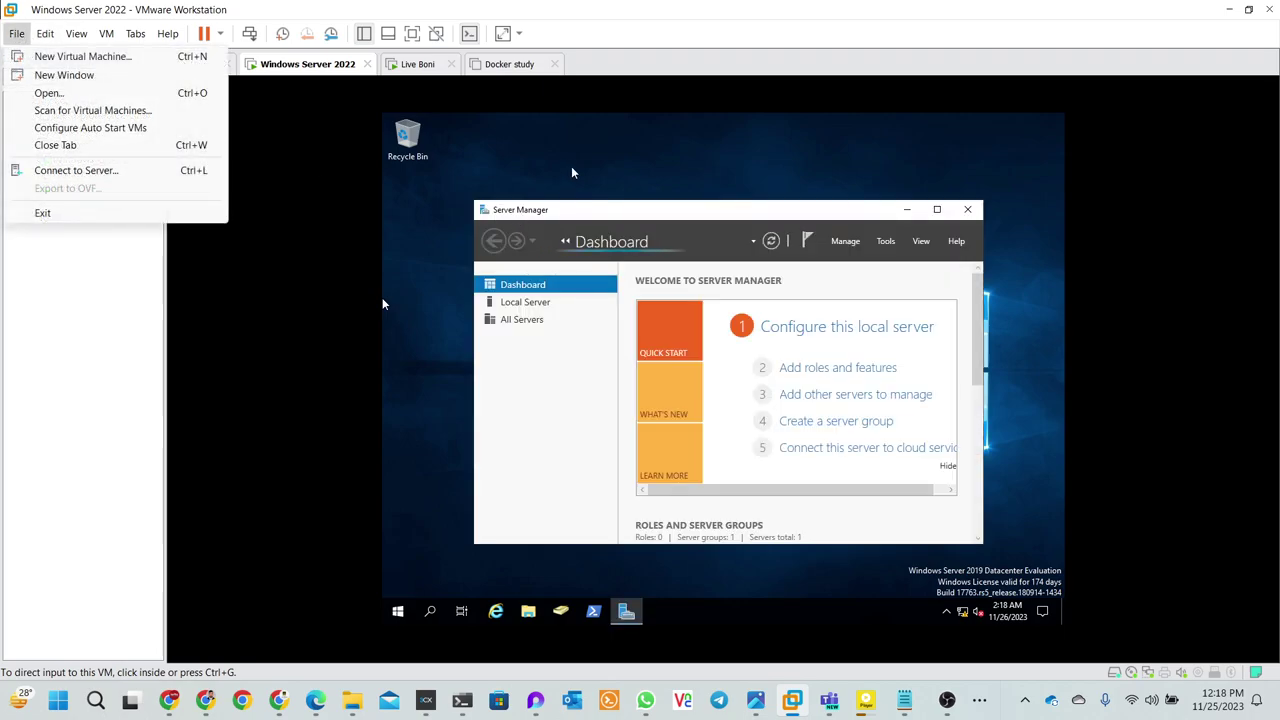
{"action": "left_click", "coordinate": [382, 299]}
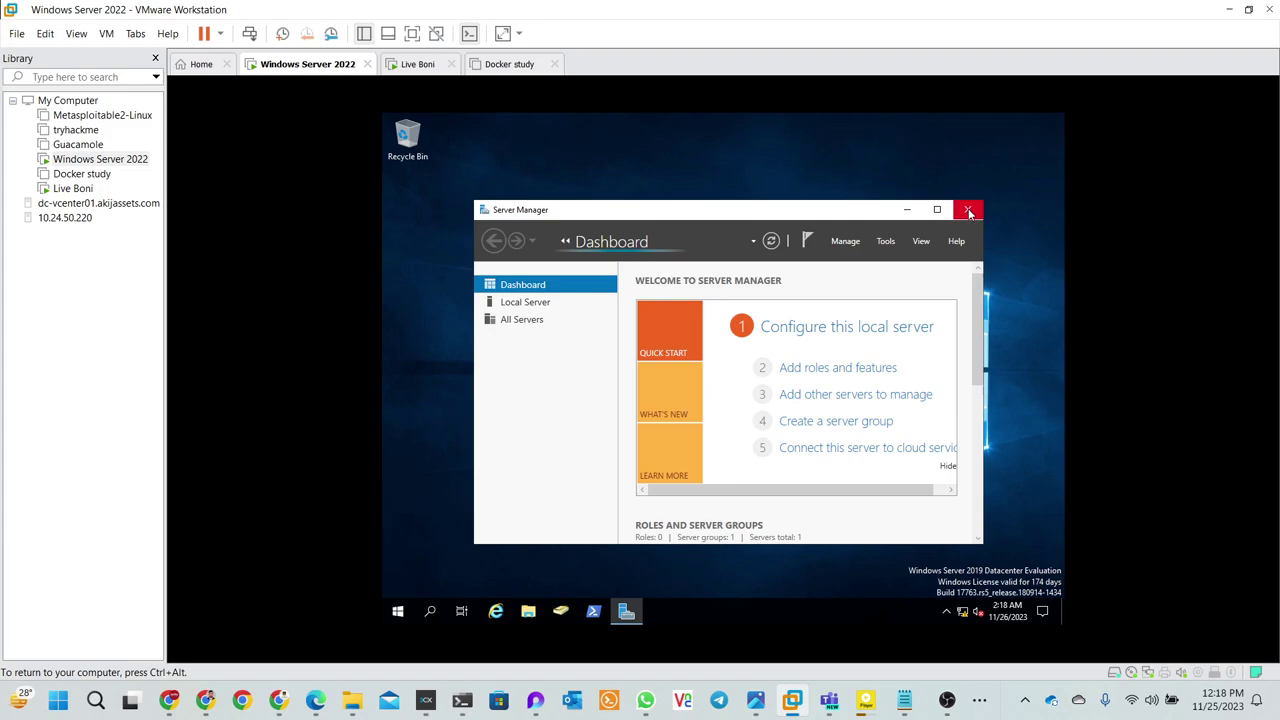
{"action": "left_click", "coordinate": [968, 212]}
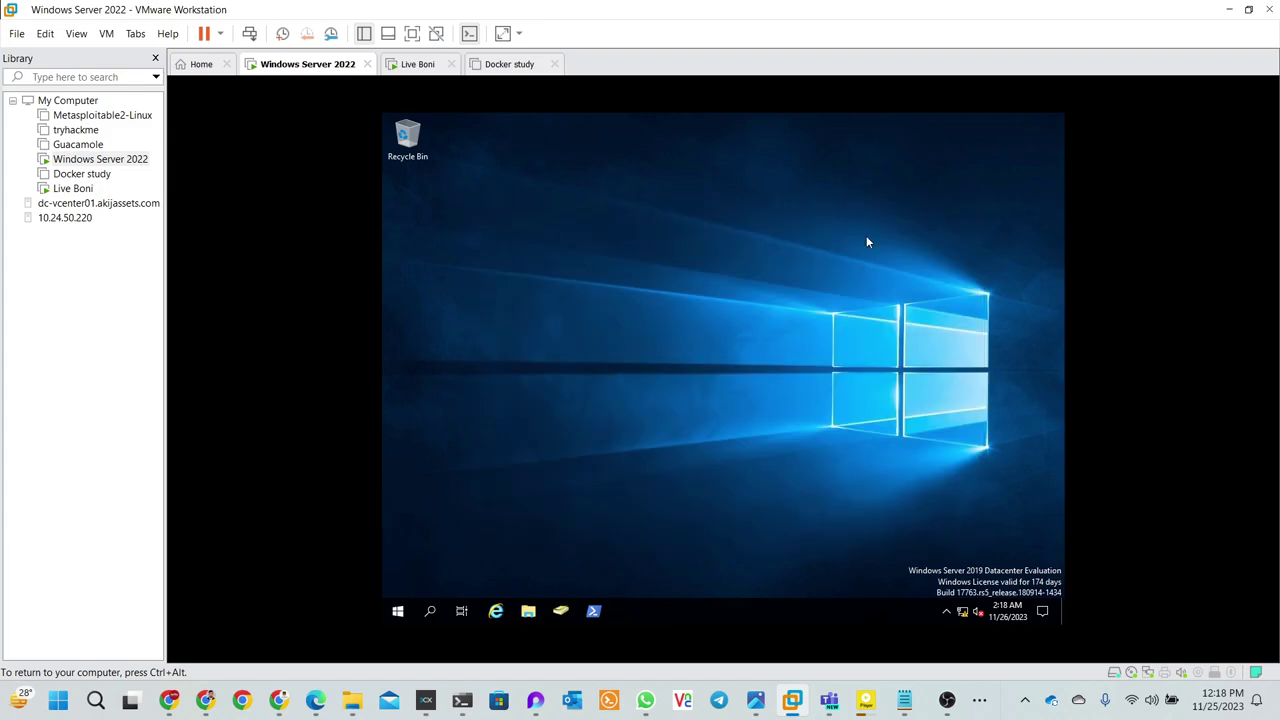
{"action": "left_click", "coordinate": [131, 36]}
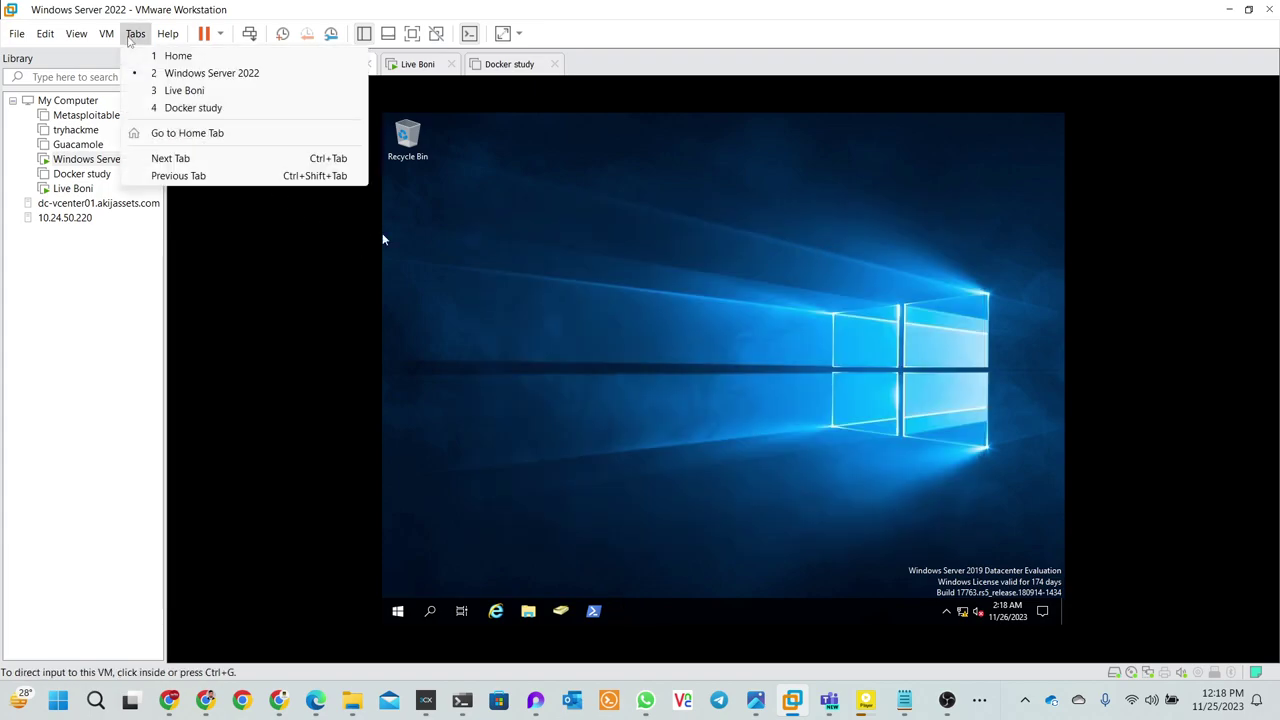
{"action": "left_click", "coordinate": [106, 38]}
{"action": "left_click", "coordinate": [110, 38]}
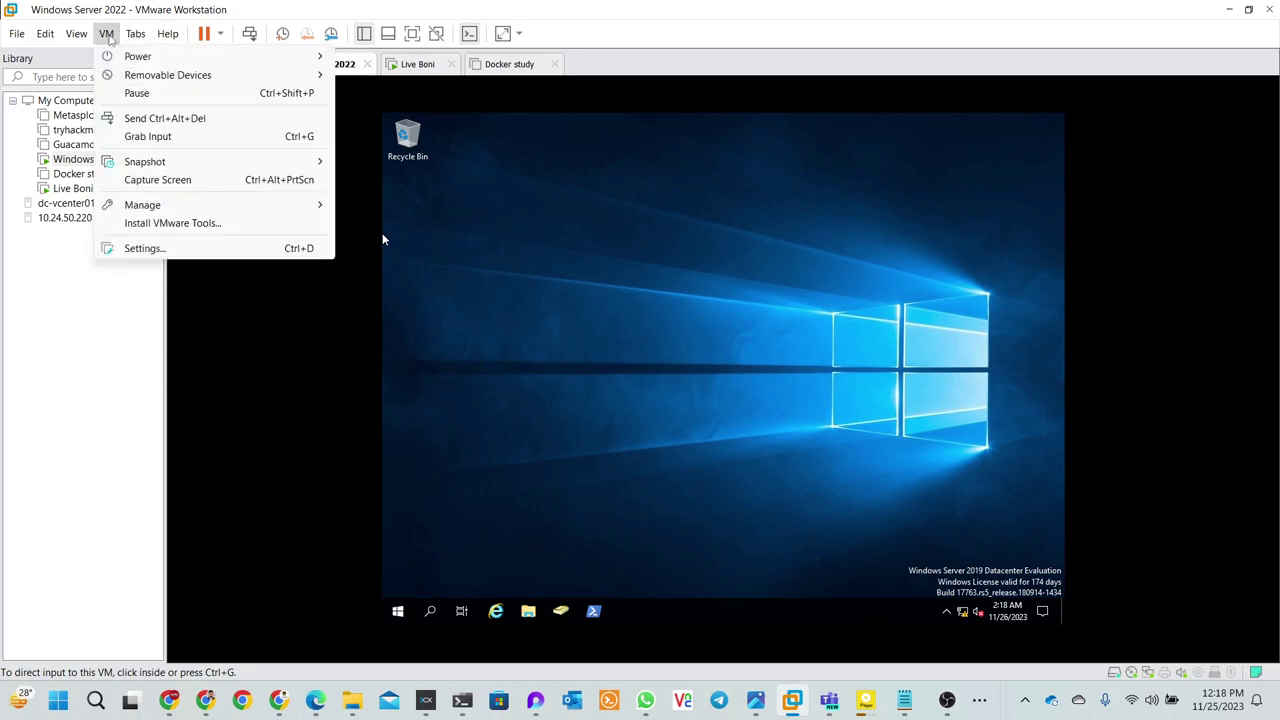
{"action": "mouse_move", "coordinate": [137, 207]}
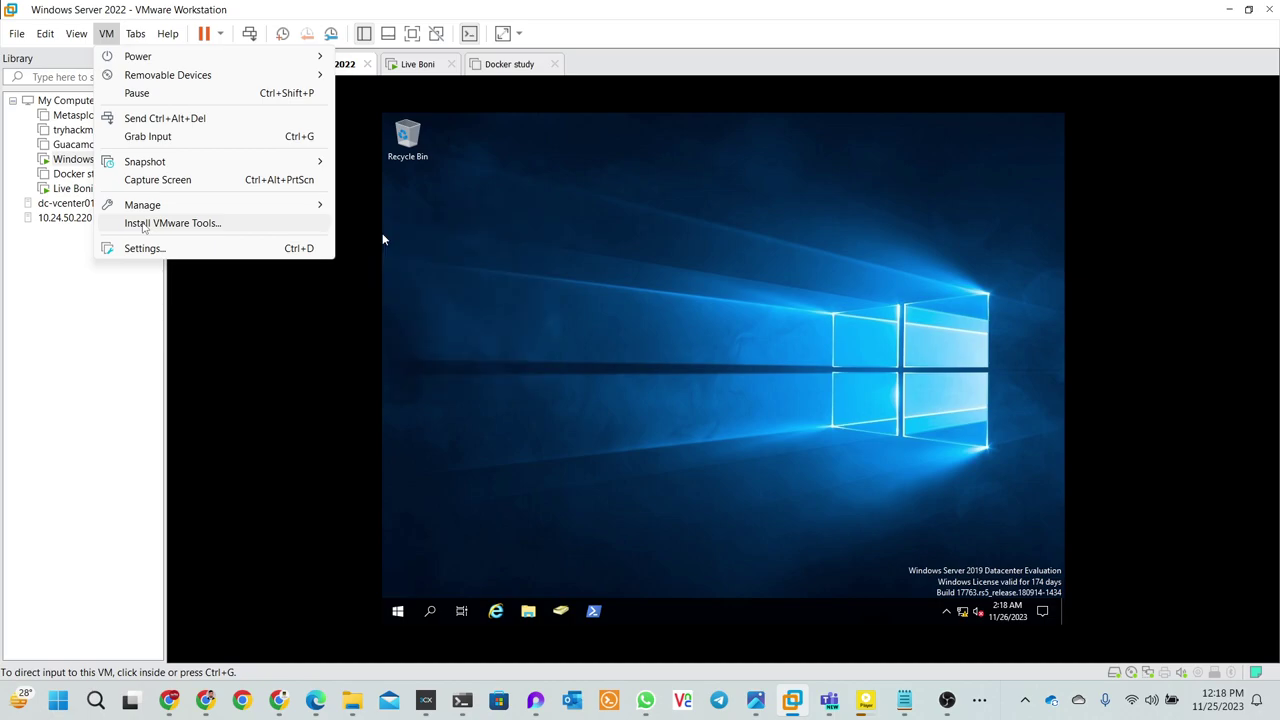
{"action": "left_click", "coordinate": [143, 224]}
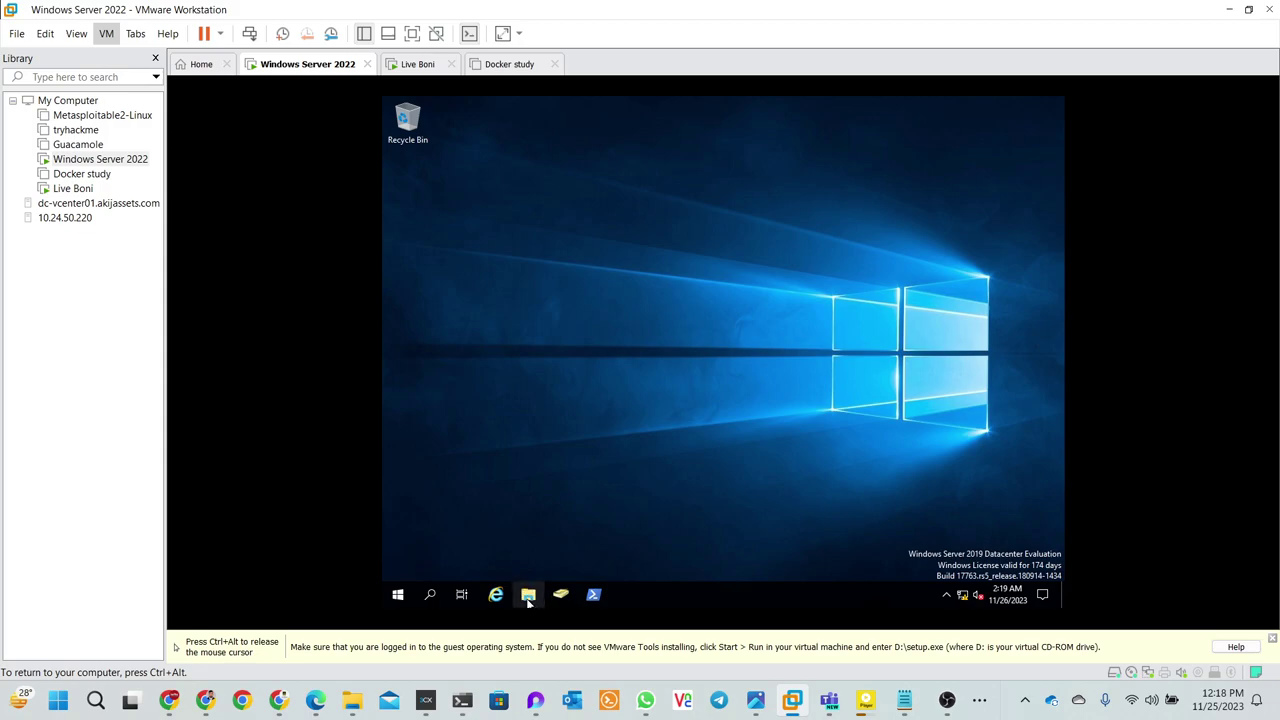
- Open guest File Explorer, then cancel and re-run Install VMware Tools to mount the disc
{"action": "left_click", "coordinate": [529, 596]}
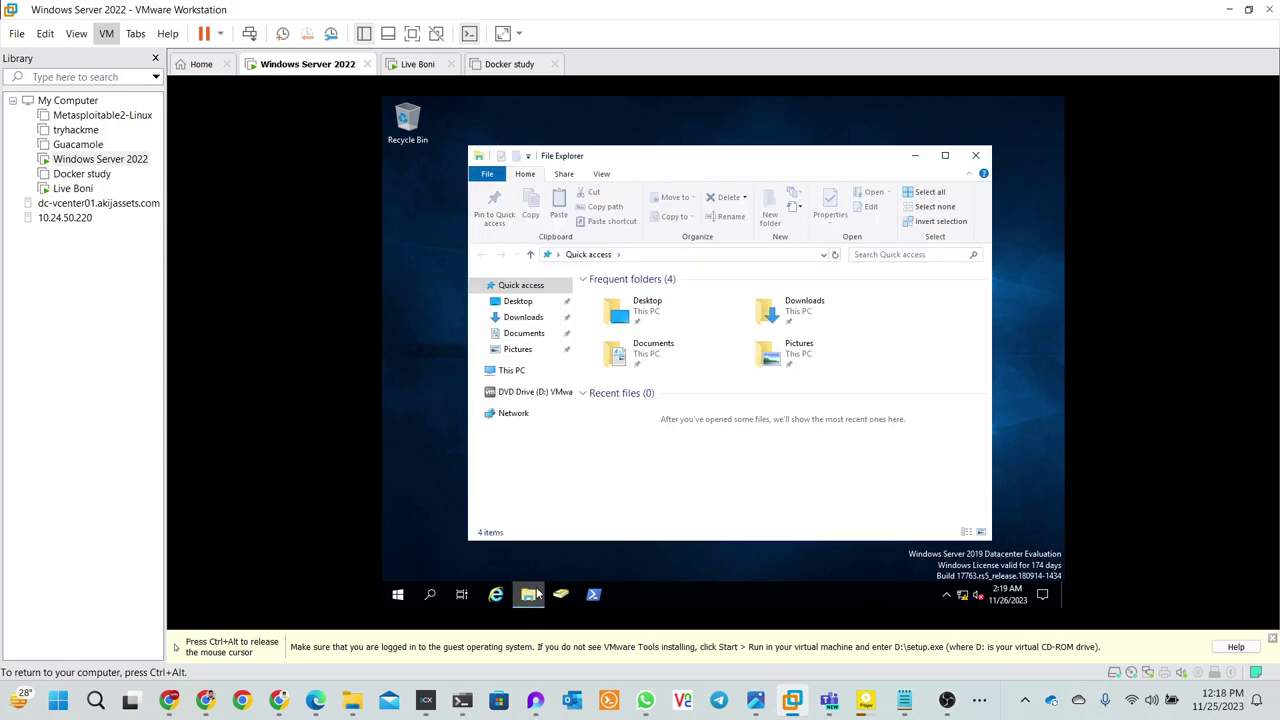
{"action": "key", "text": "ctrl+alt"}
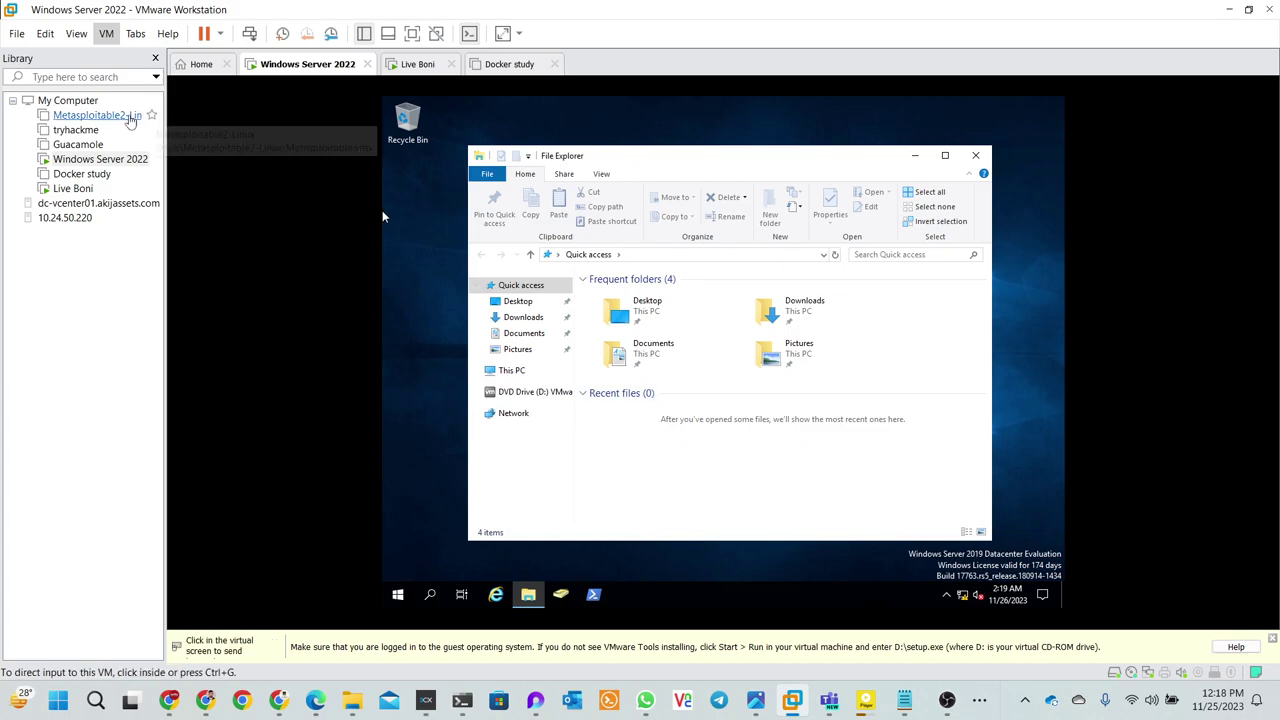
{"action": "left_click", "coordinate": [105, 34]}
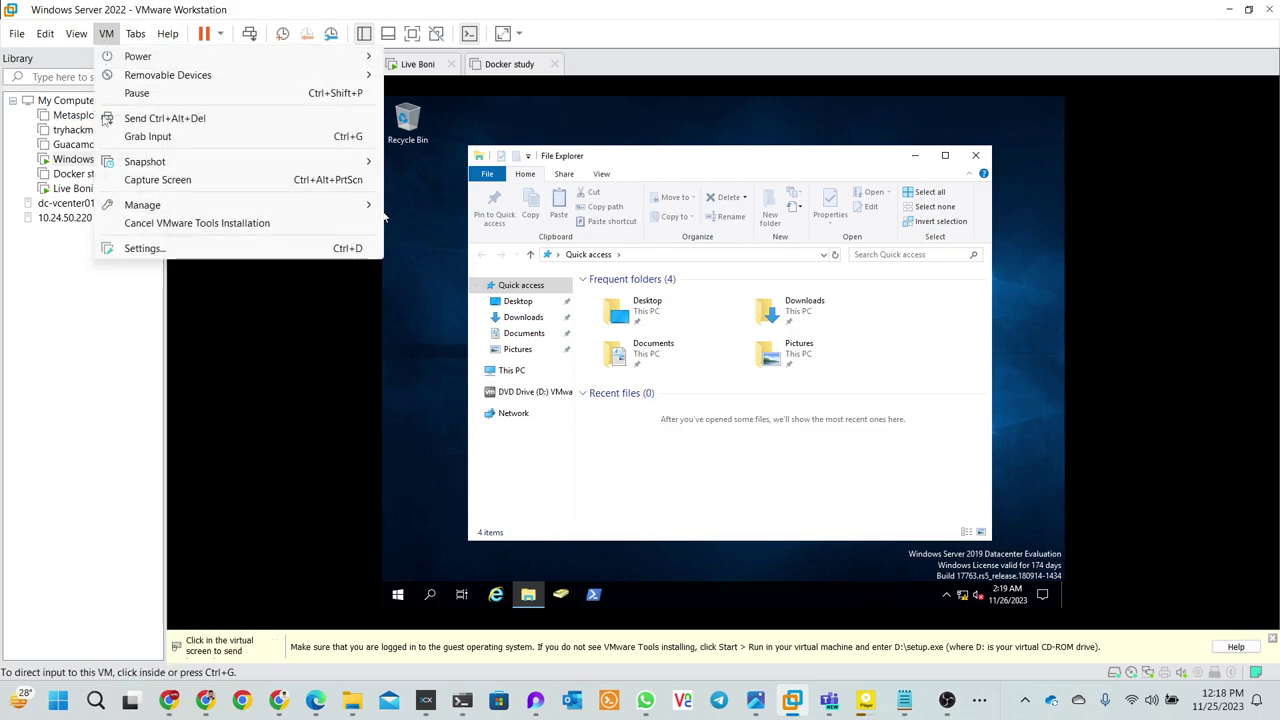
{"action": "left_click", "coordinate": [136, 224]}
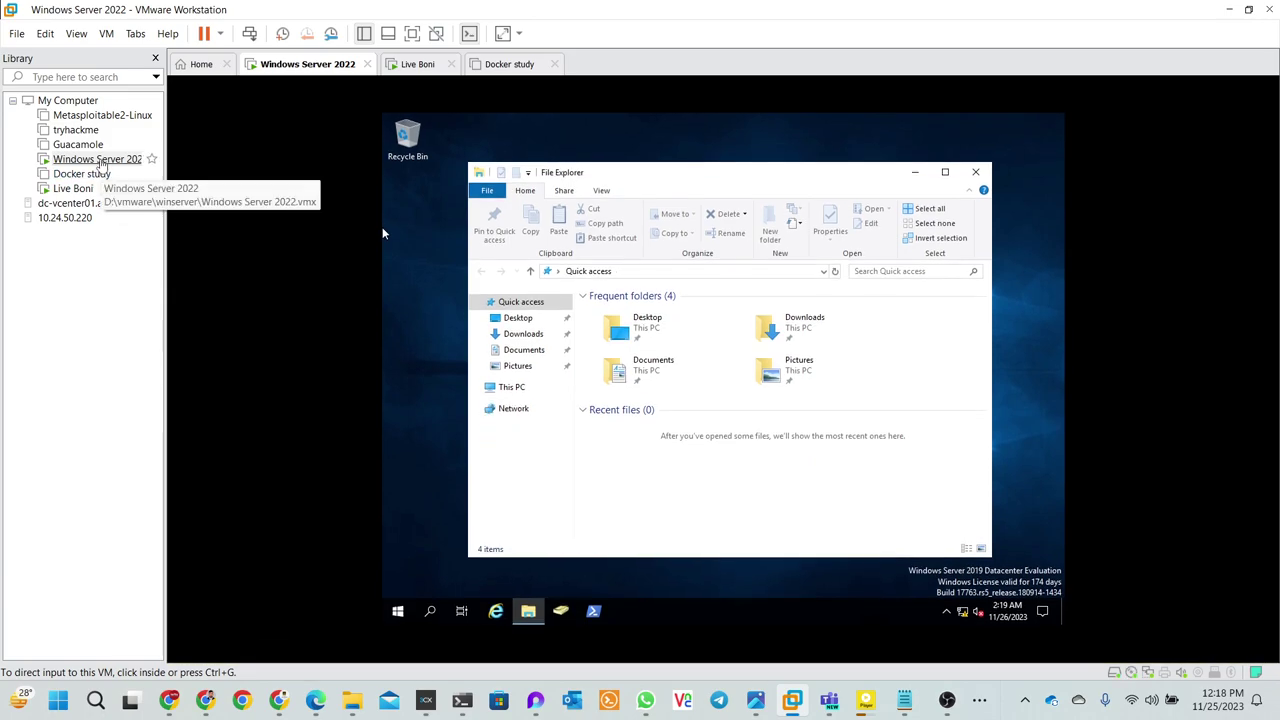
{"action": "left_click", "coordinate": [135, 34]}
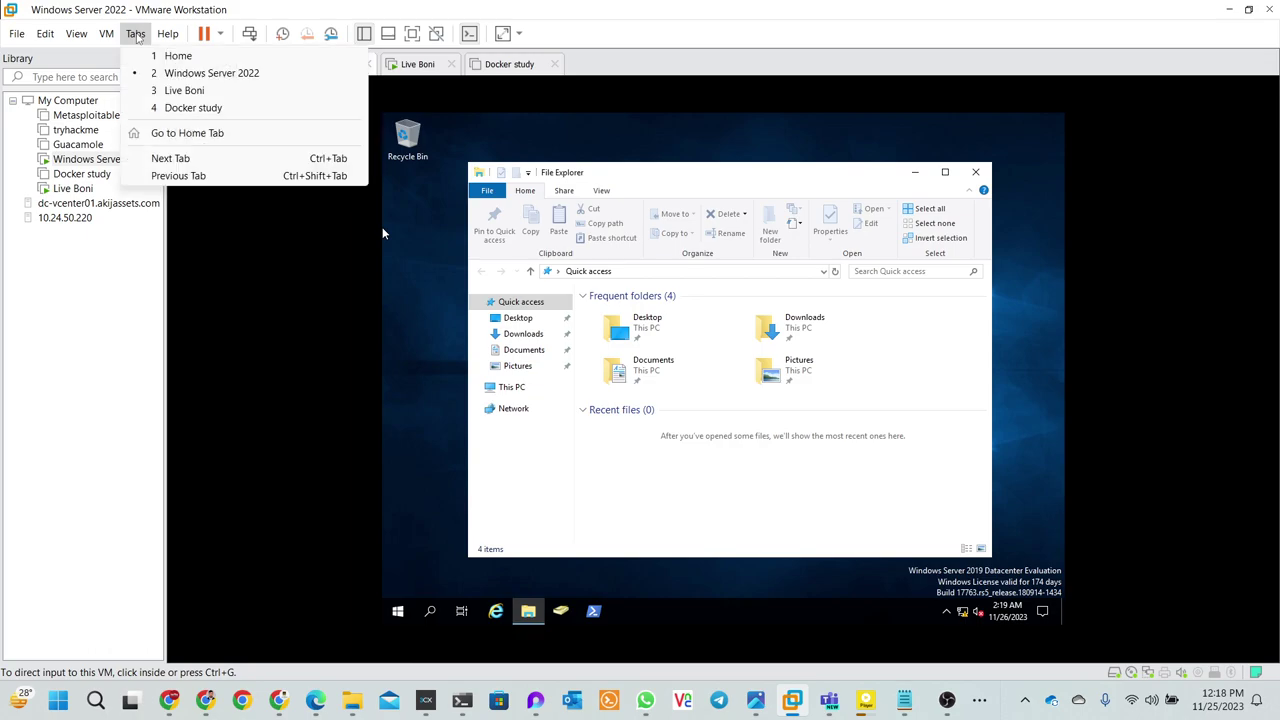
{"action": "mouse_move", "coordinate": [106, 34]}
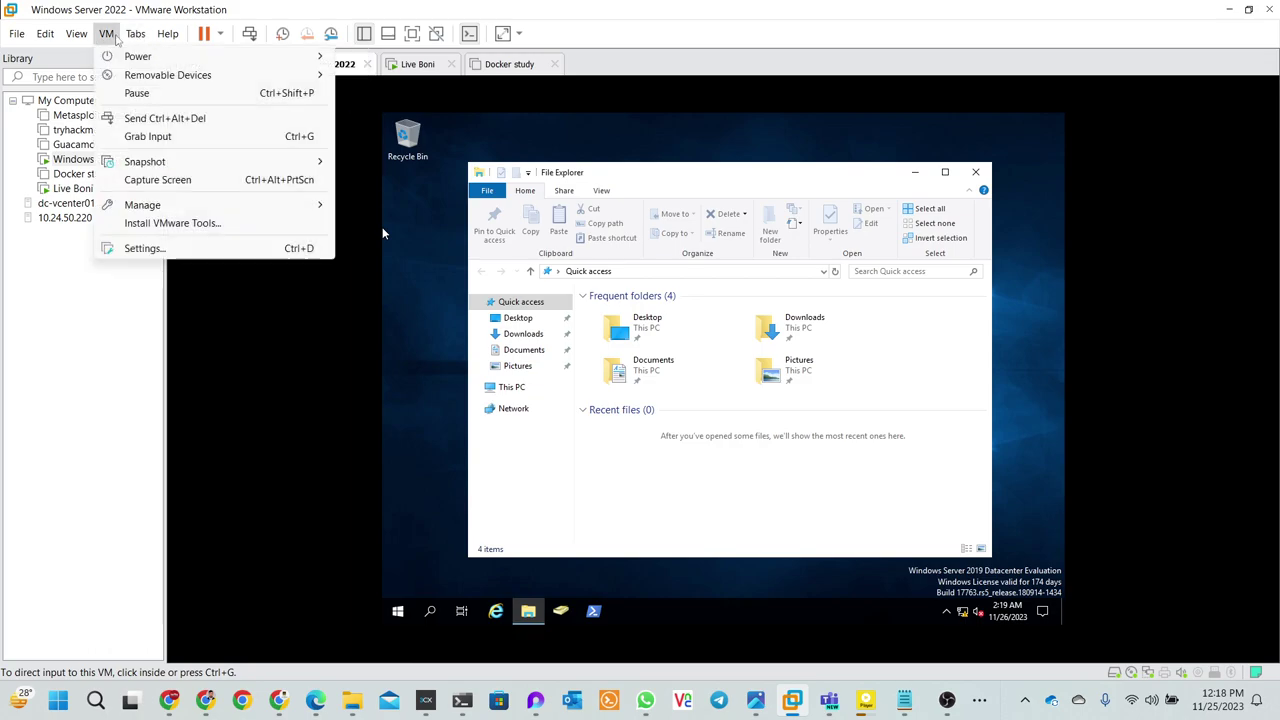
{"action": "left_click", "coordinate": [160, 223]}
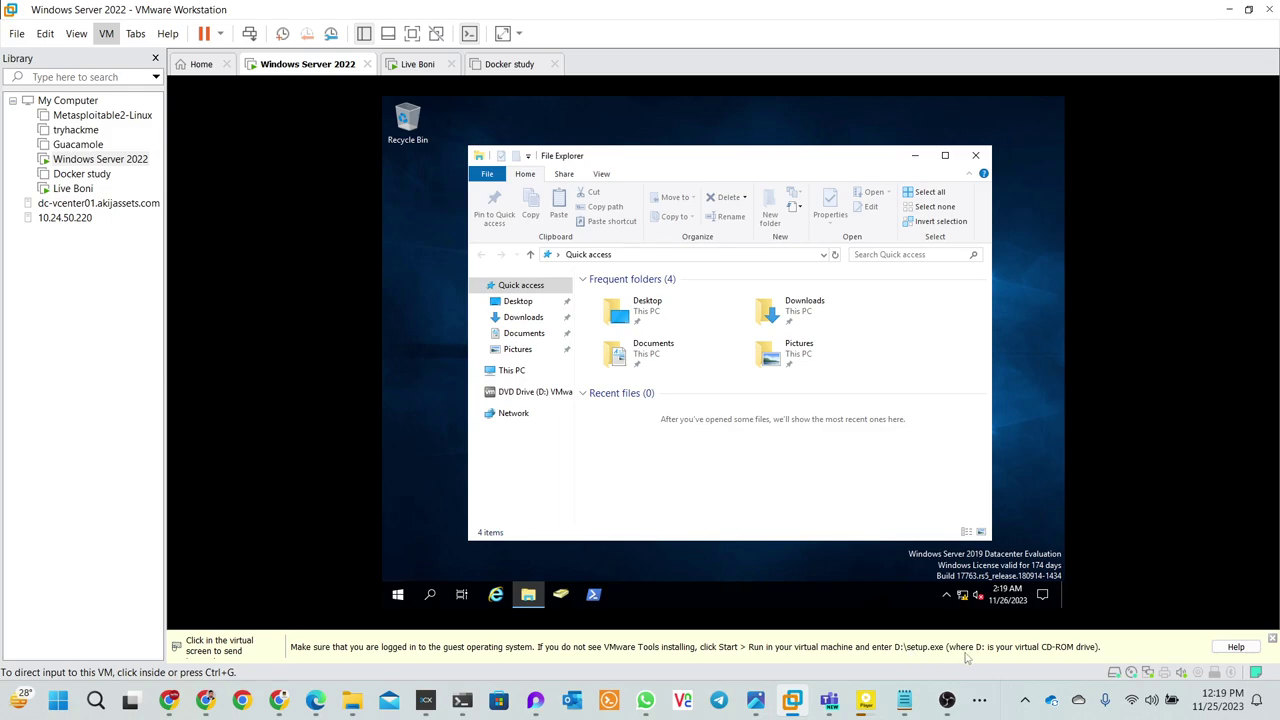
{"action": "left_click", "coordinate": [786, 500]}
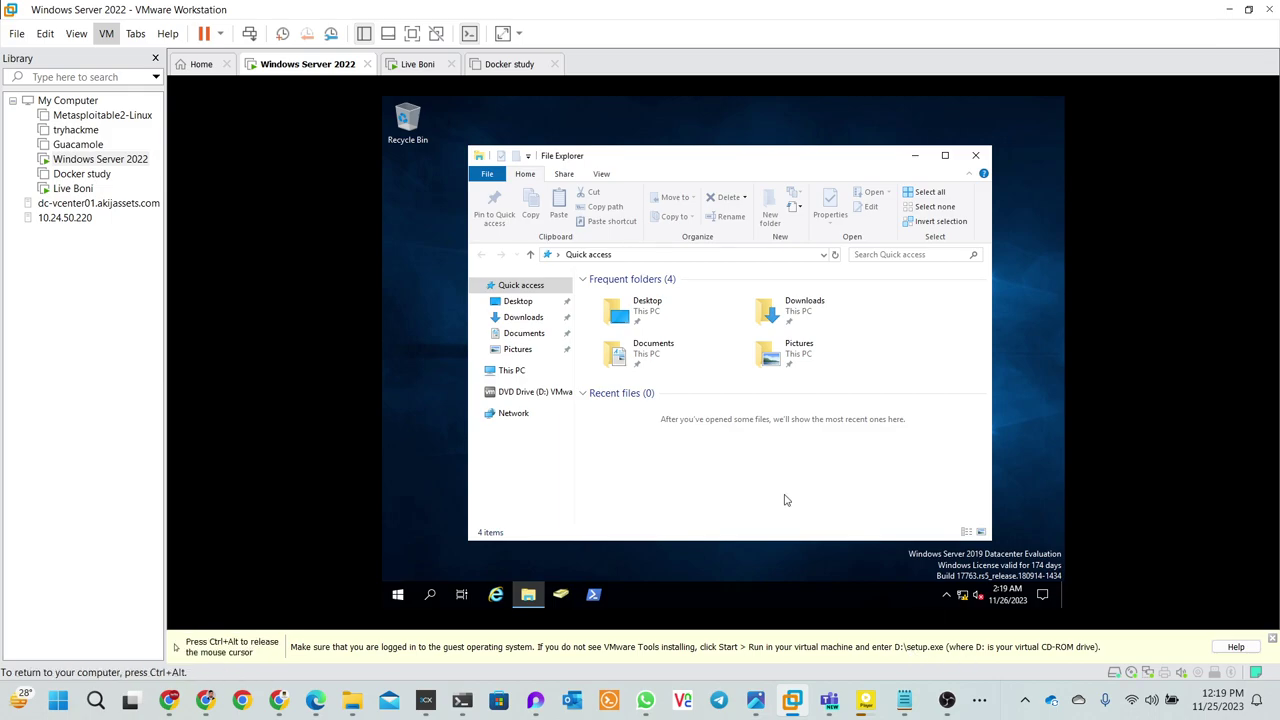
- Open DVD Drive (D:) VMware Tools in guest File Explorer and run setup64
{"action": "left_click", "coordinate": [545, 396]}
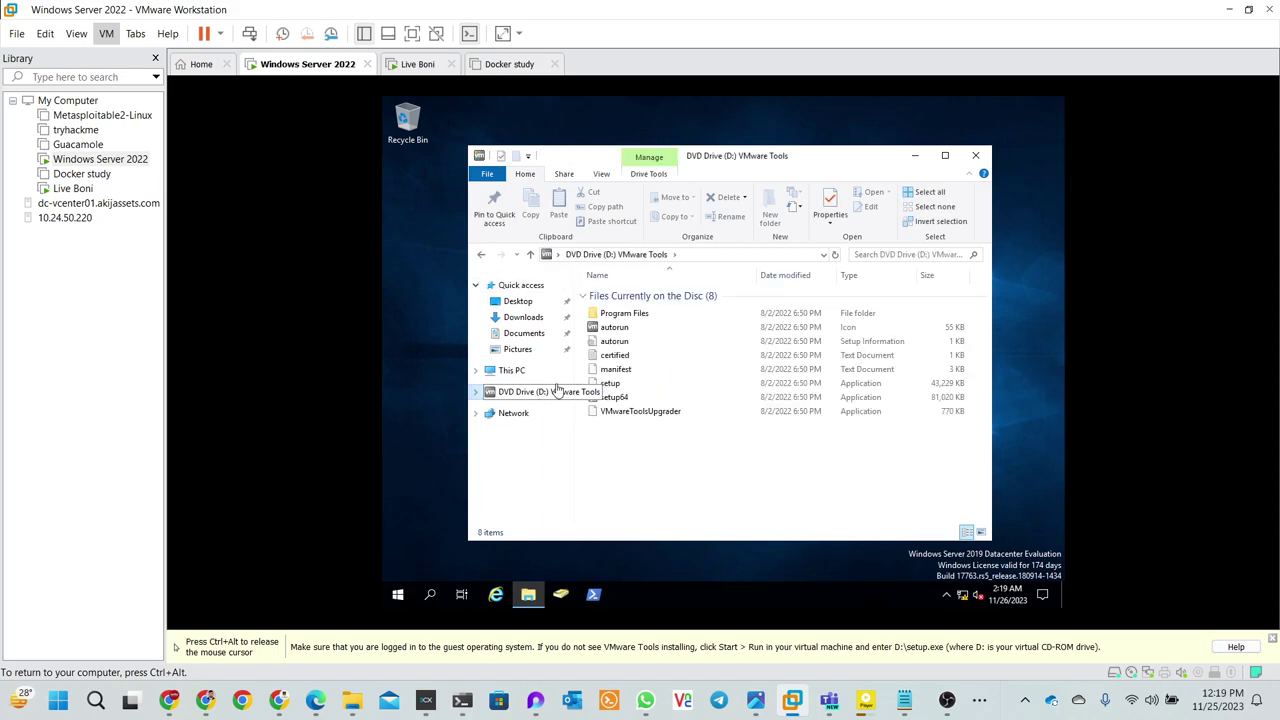
{"action": "left_click", "coordinate": [616, 399]}
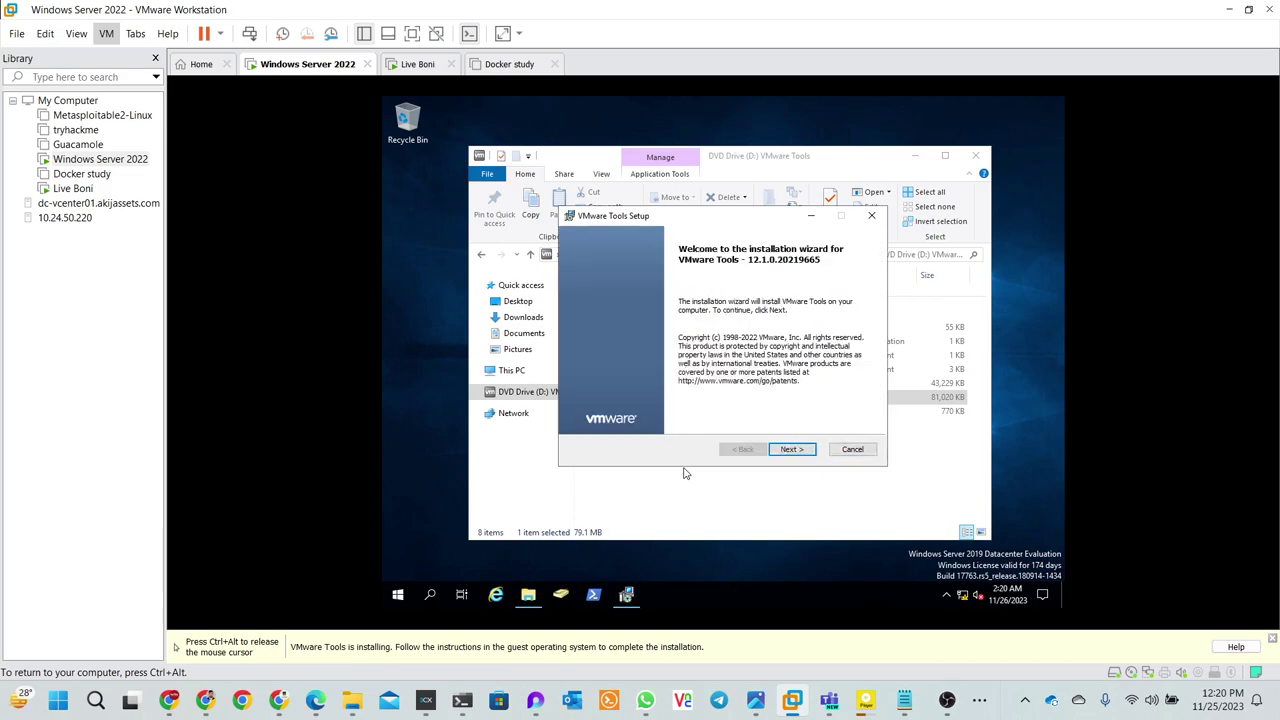
- Choose the Complete setup type in the VMware Tools wizard and start the installation
{"action": "left_click", "coordinate": [788, 450]}
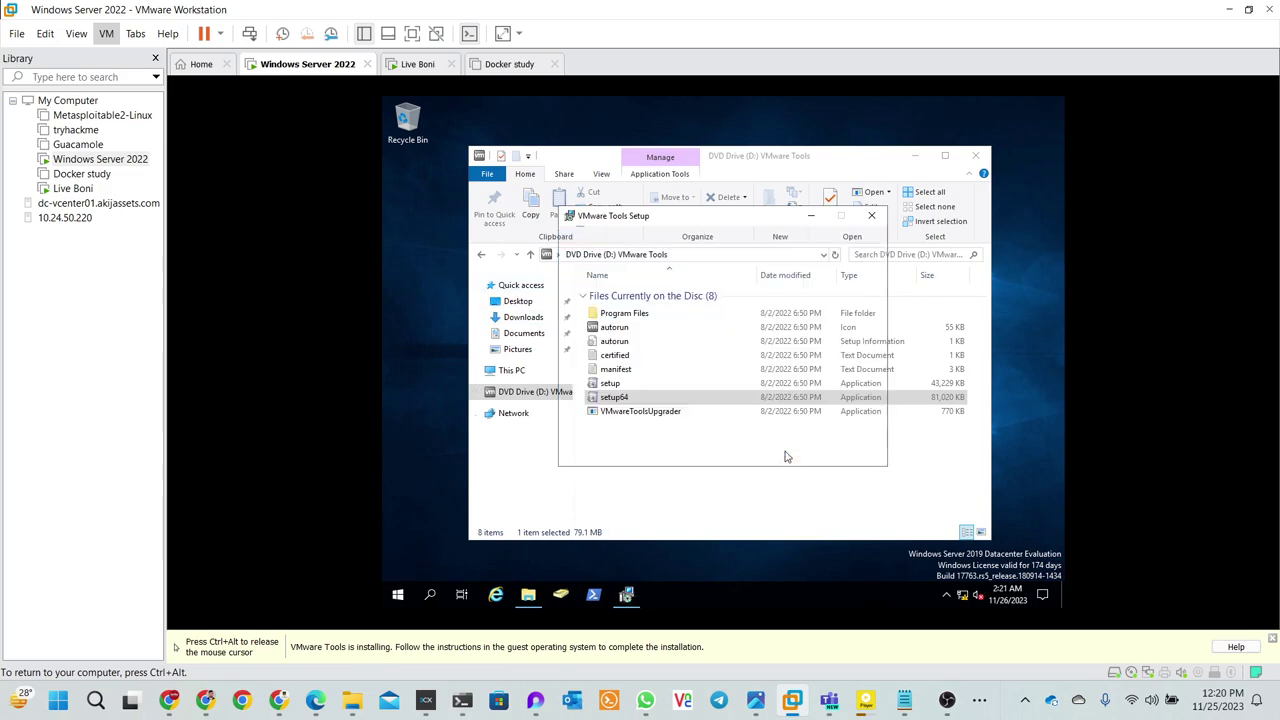
{"action": "left_click", "coordinate": [620, 345]}
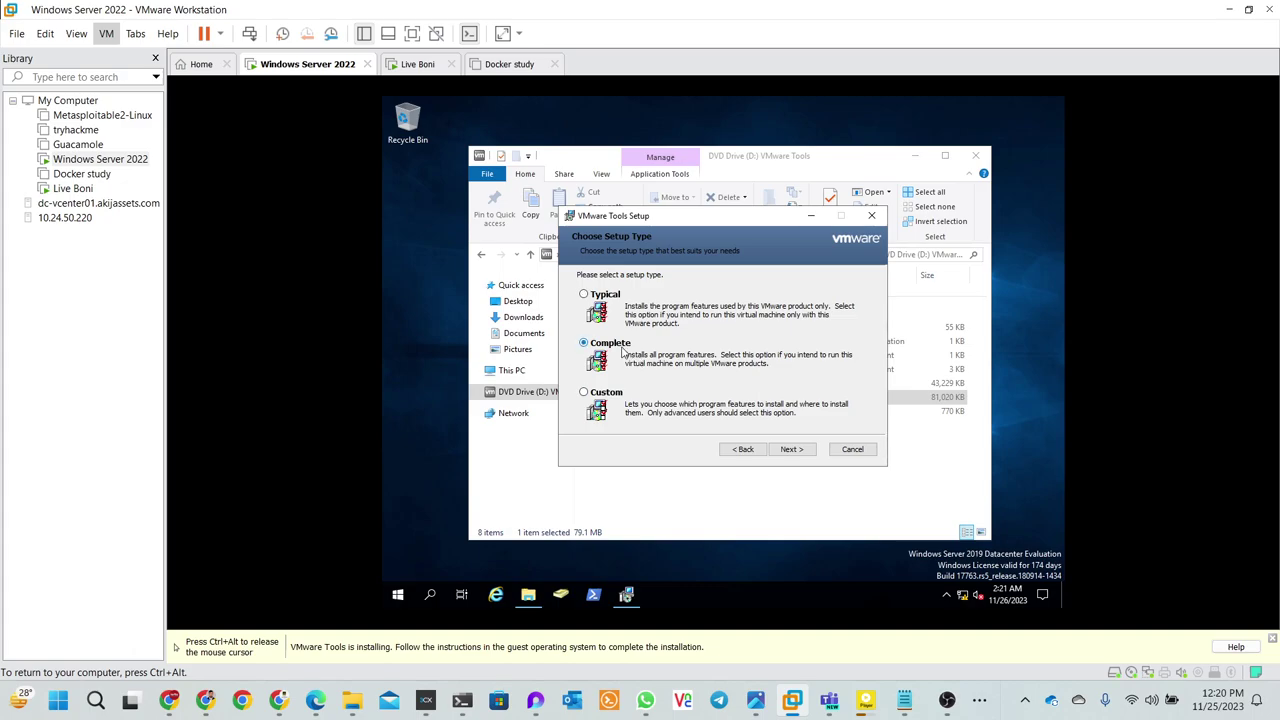
{"action": "left_click", "coordinate": [785, 450]}
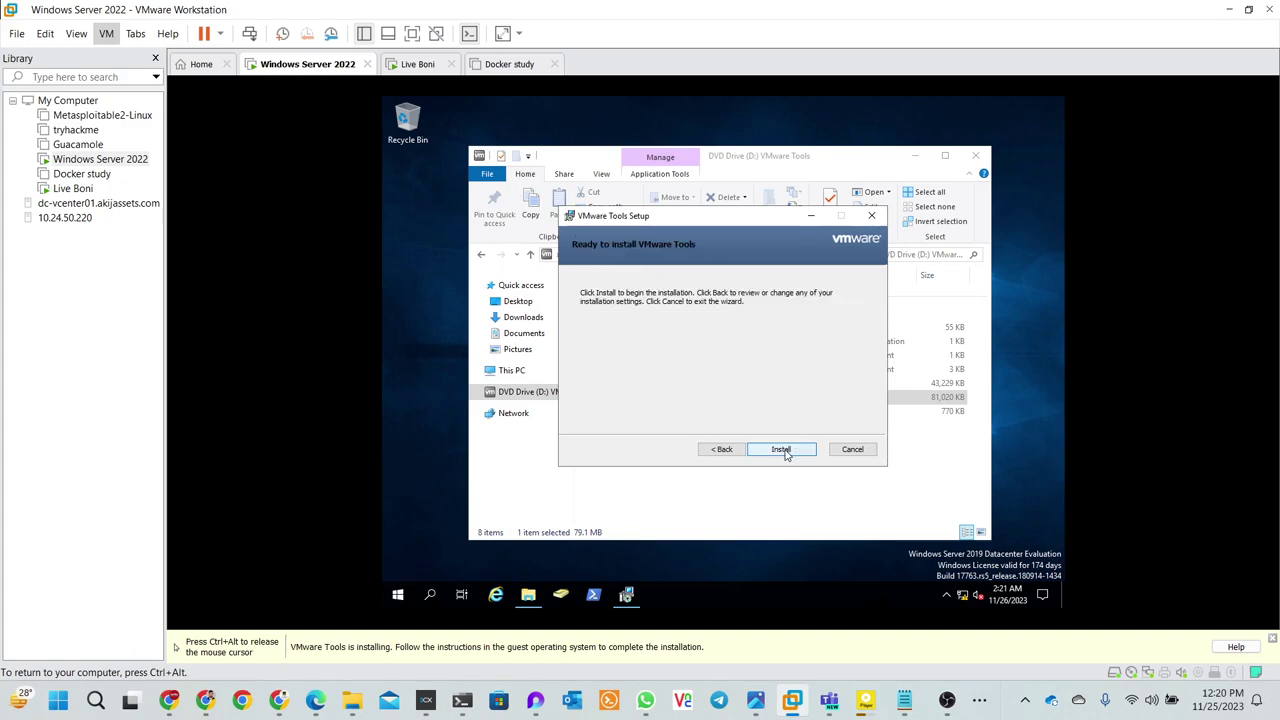
{"action": "left_click", "coordinate": [781, 450]}
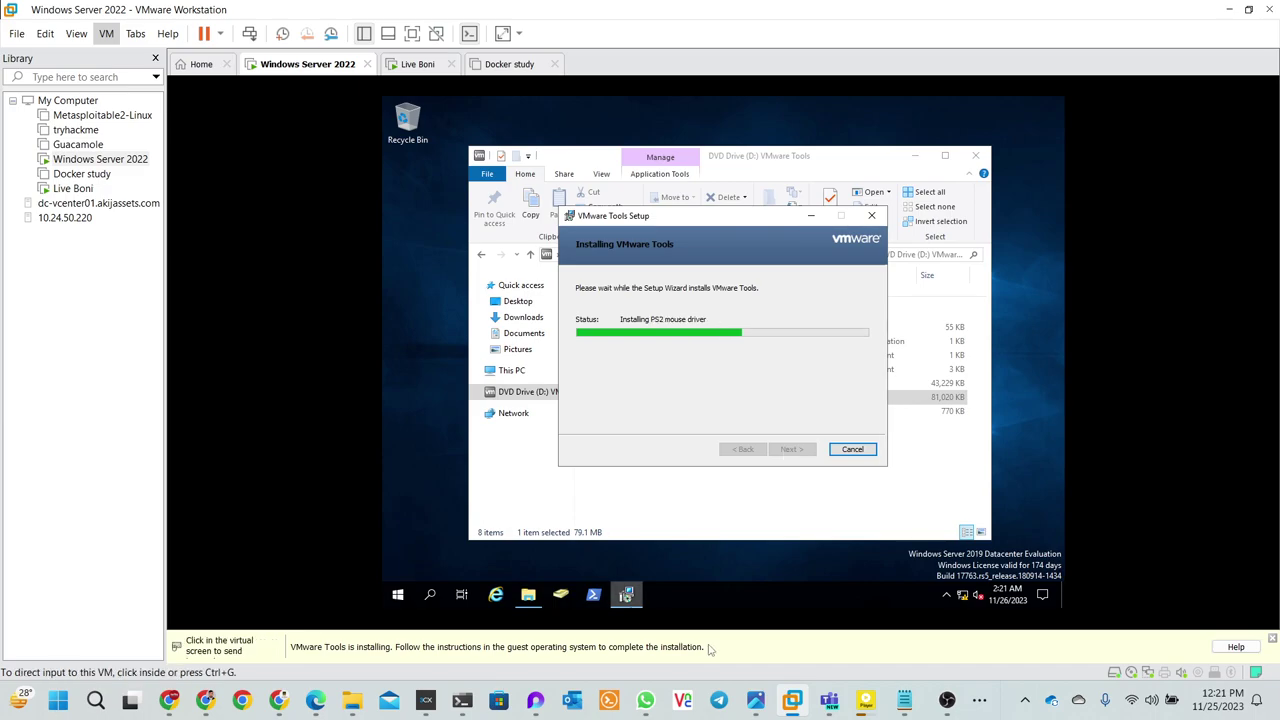
- Bring the root@localhost:~/update terminal forward and run clear
{"action": "mouse_move", "coordinate": [458, 706]}
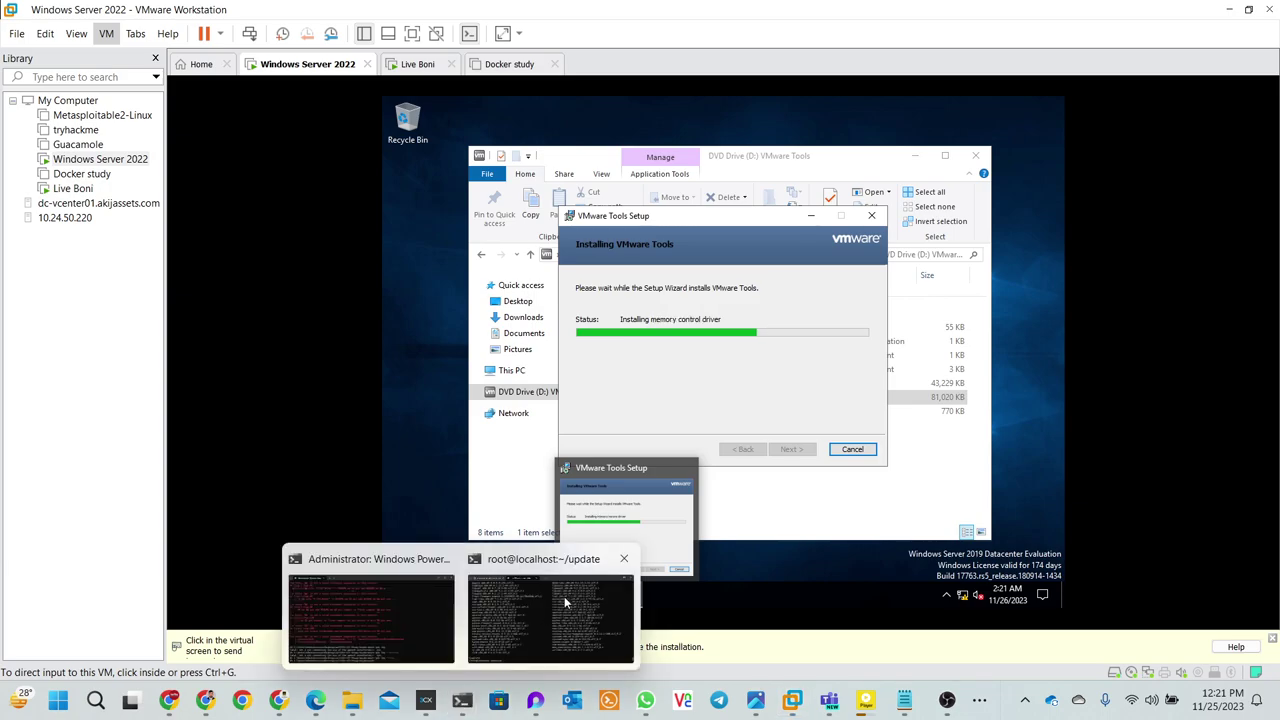
{"action": "left_click", "coordinate": [505, 605]}
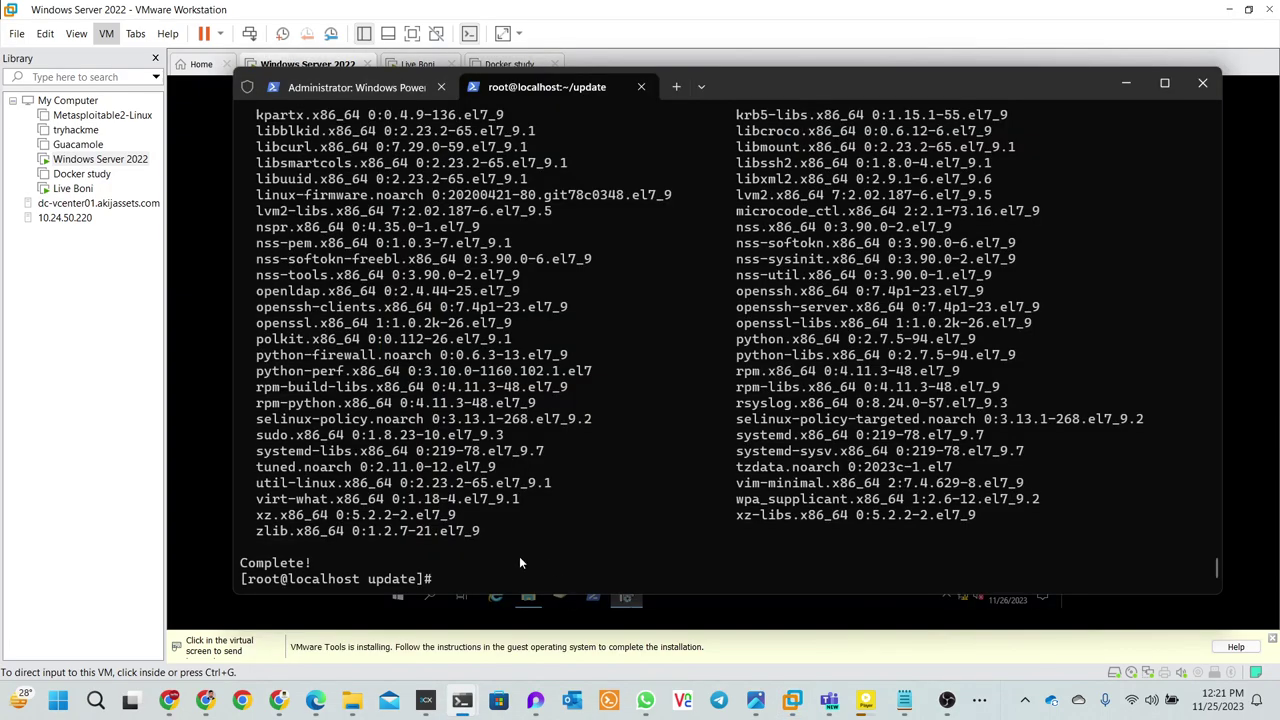
{"action": "type", "text": "clea"}
{"action": "type", "text": "r"}
{"action": "key", "text": "Return"}
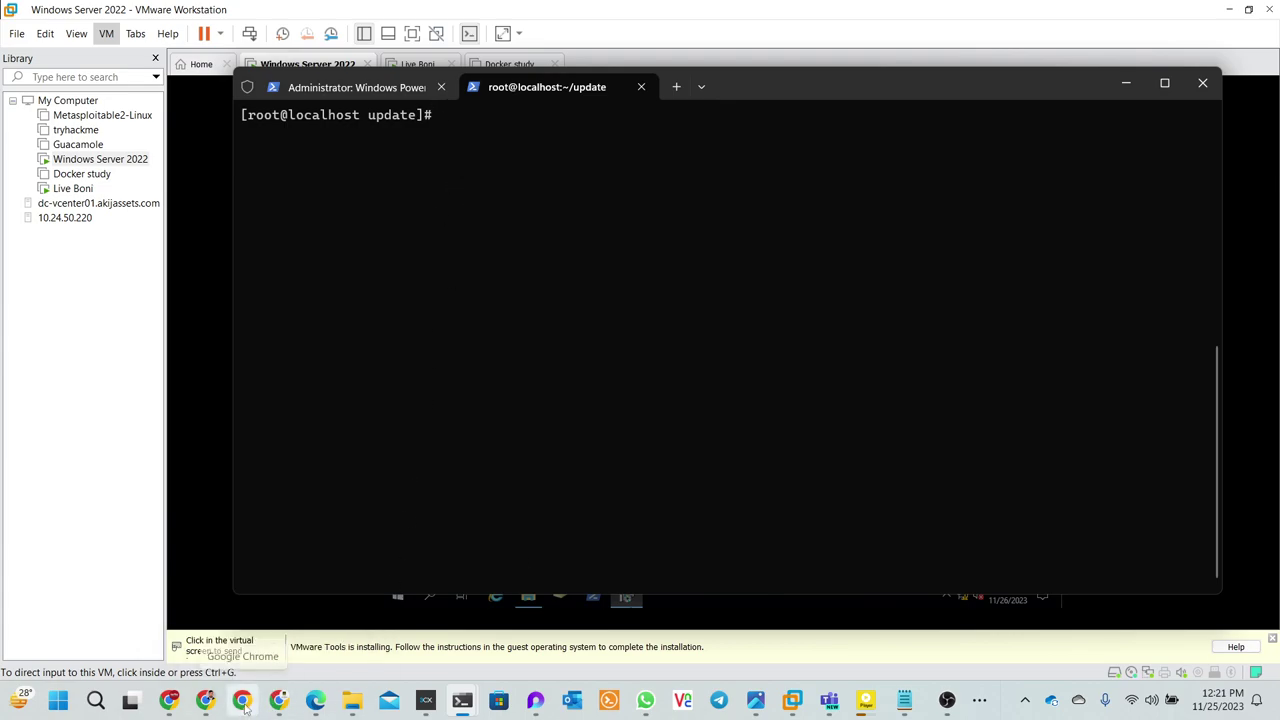
- In a new Chrome tab on ChatGPT, ask 'write a bash script for centos full update'
{"action": "mouse_move", "coordinate": [202, 707]}
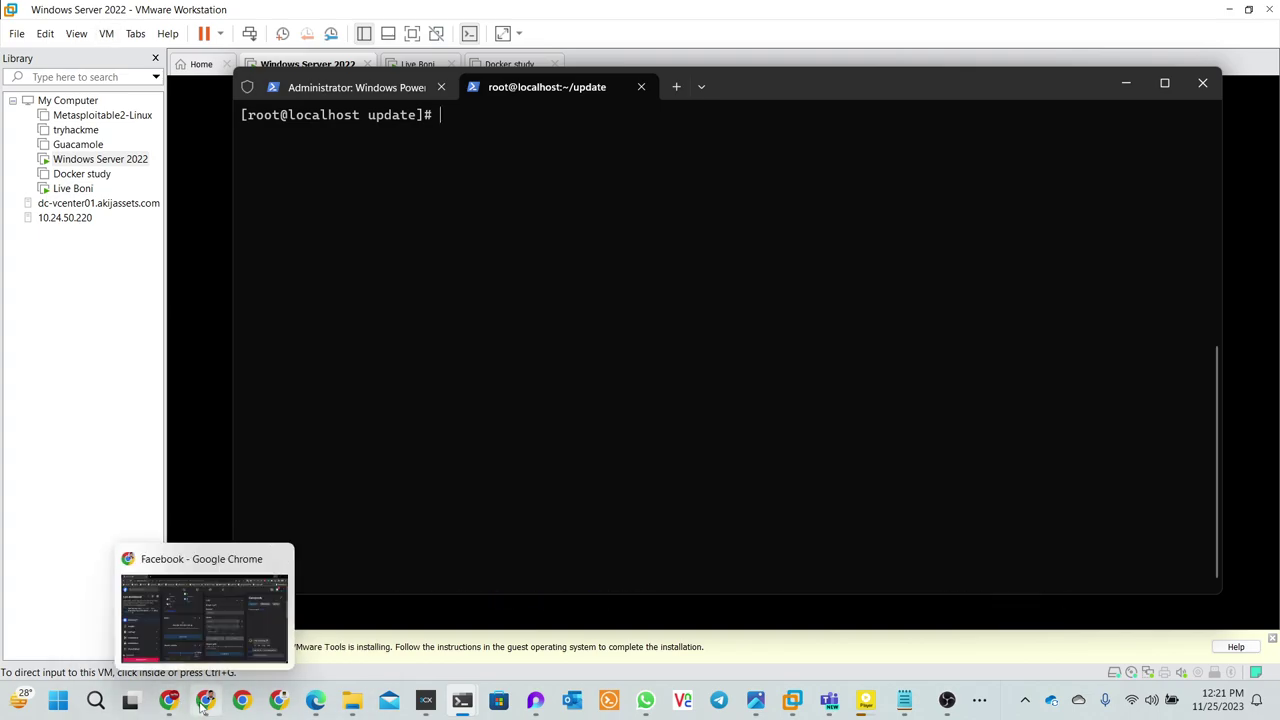
{"action": "left_click", "coordinate": [214, 644]}
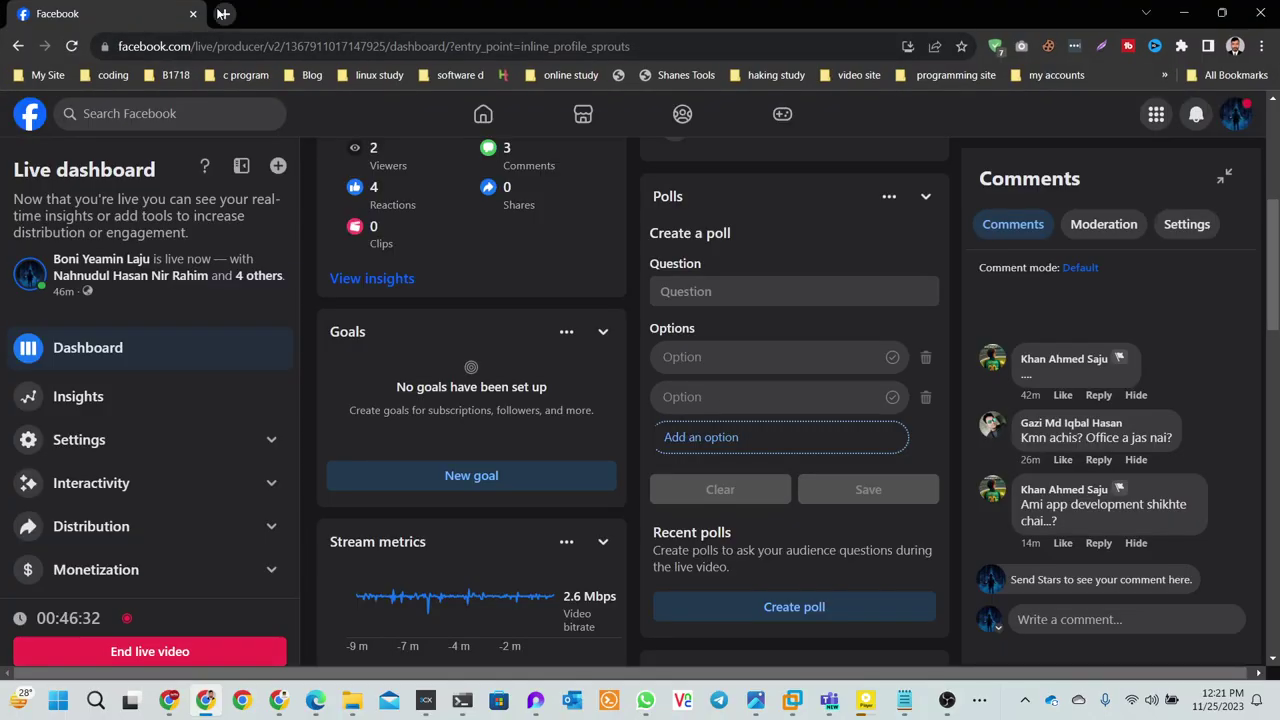
{"action": "left_click", "coordinate": [223, 13]}
{"action": "left_click", "coordinate": [240, 48]}
{"action": "type", "text": "c"}
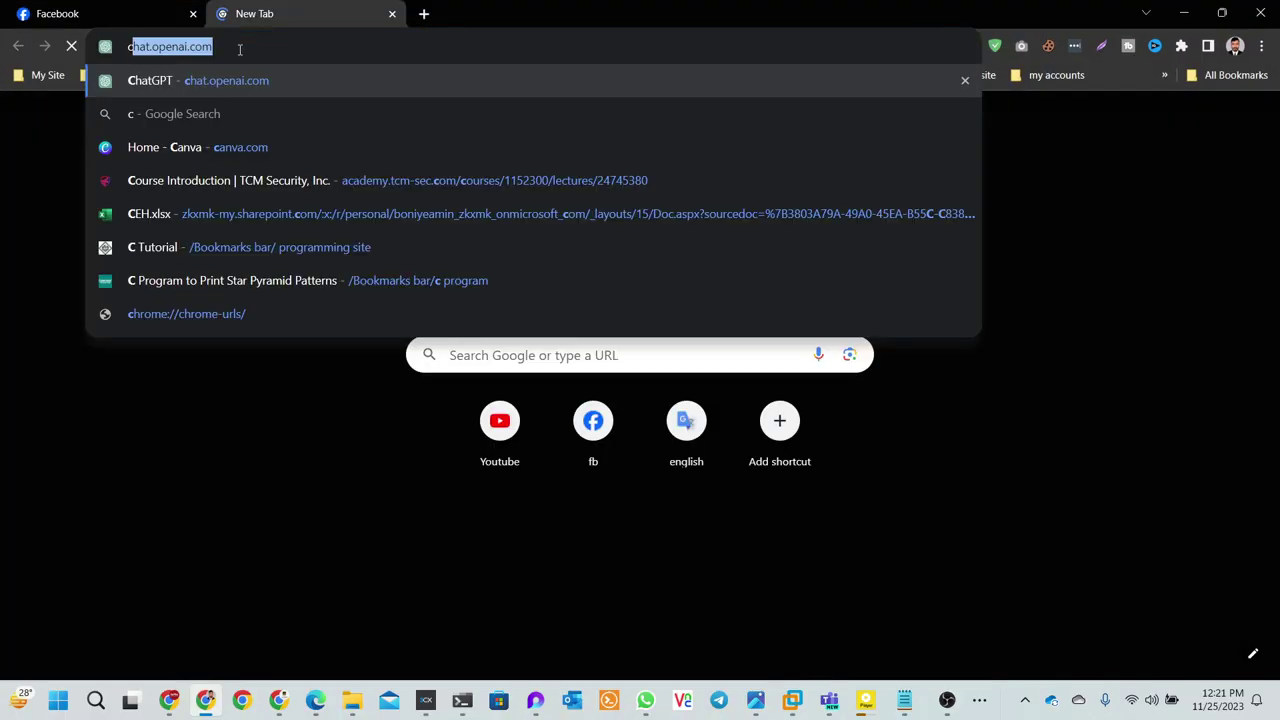
{"action": "type", "text": "hat"}
{"action": "key", "text": "Return"}
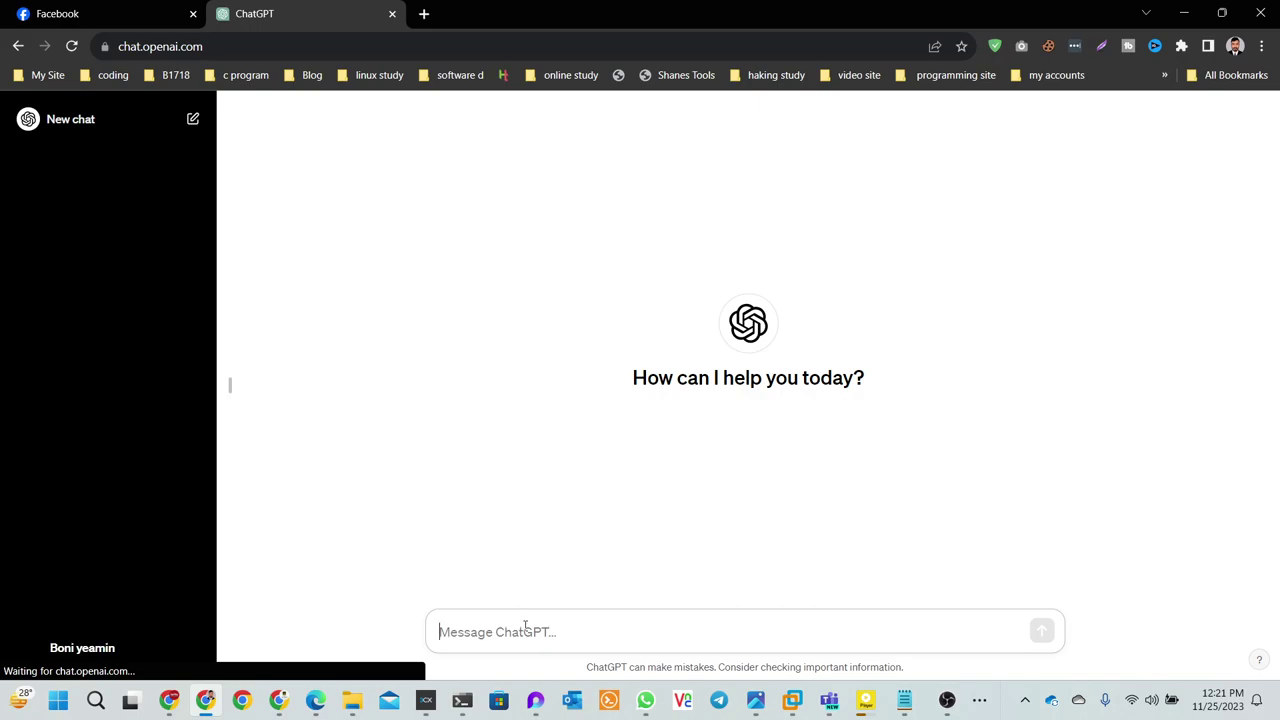
{"action": "type", "text": "write a "}
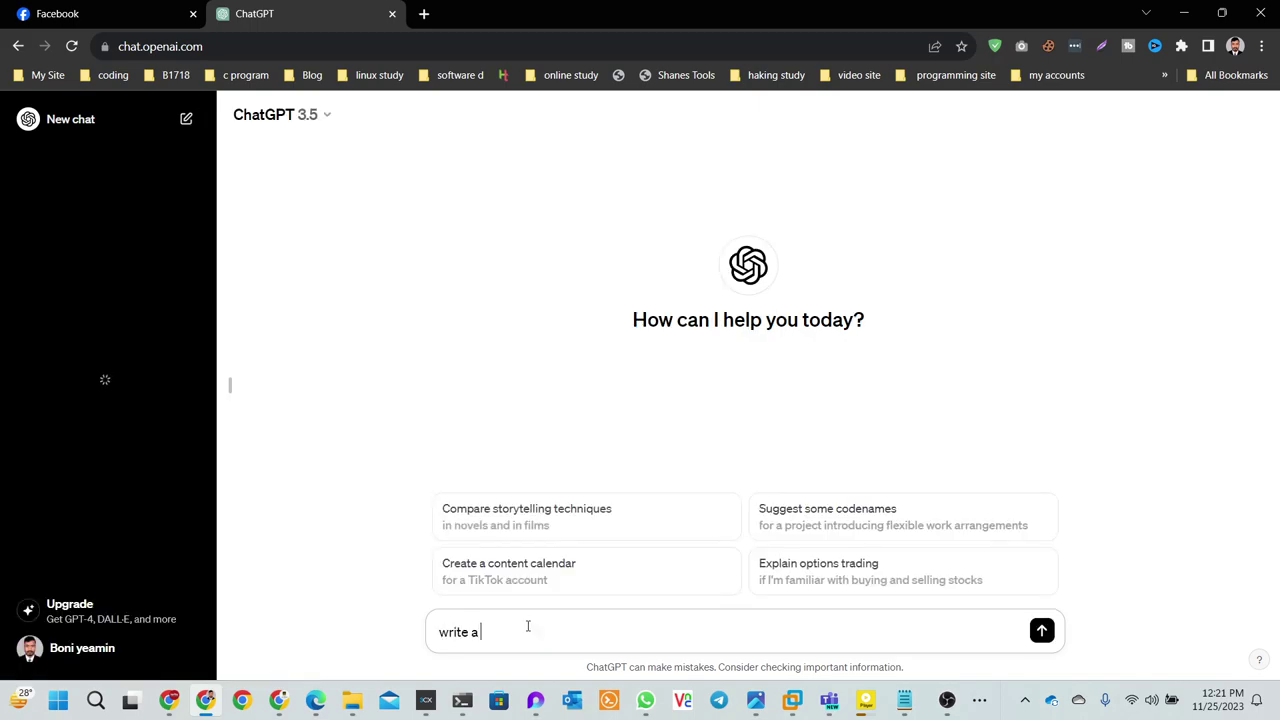
{"action": "type", "text": "bash sc"}
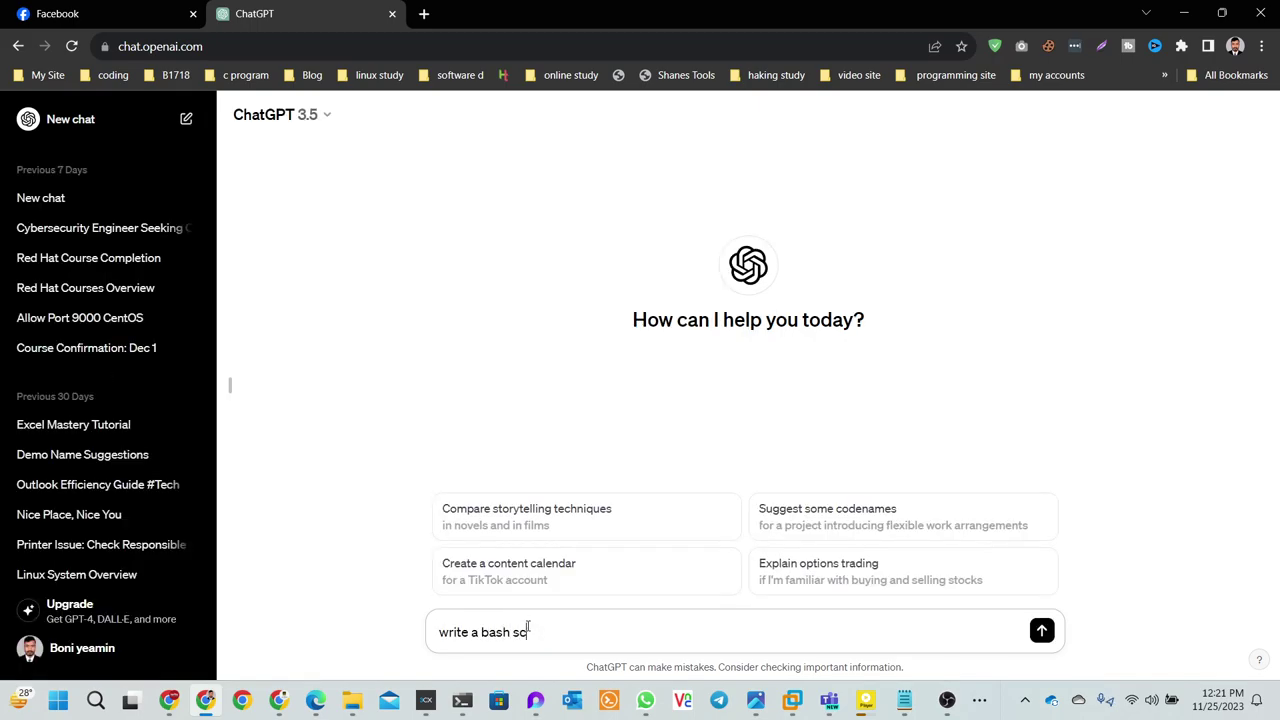
{"action": "type", "text": "ript for centos full update"}
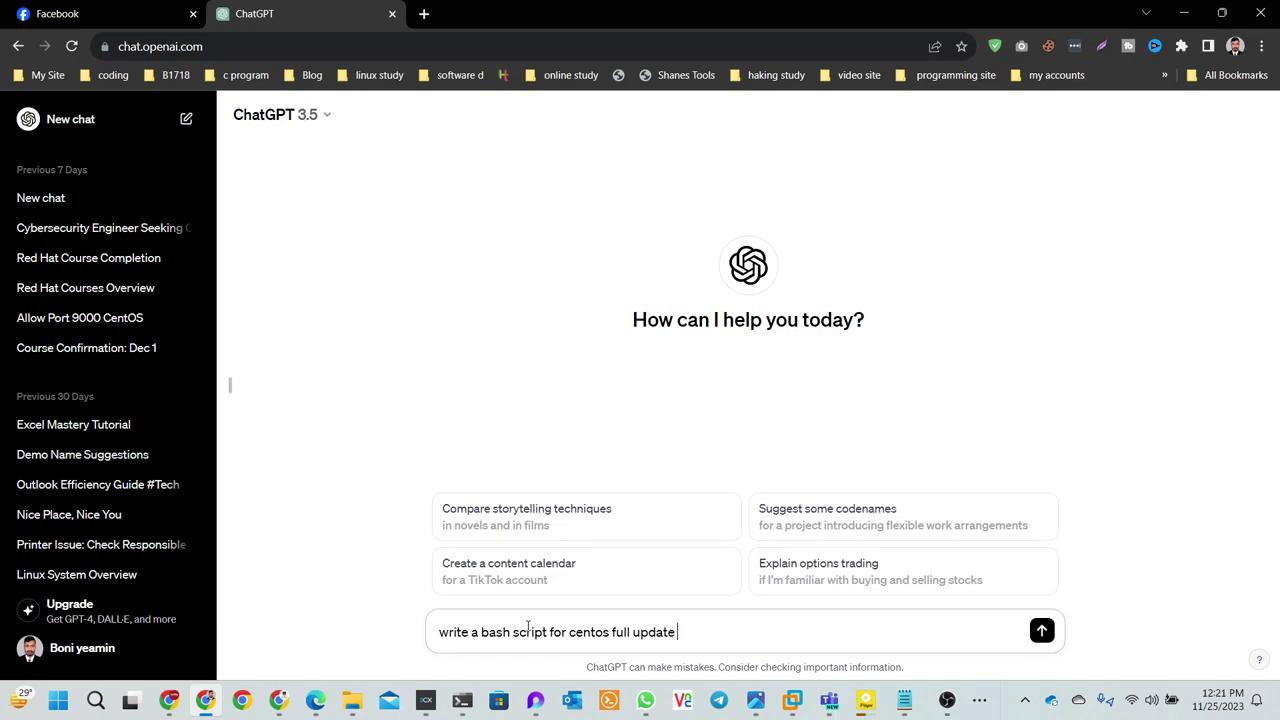
{"action": "key", "text": "Return"}
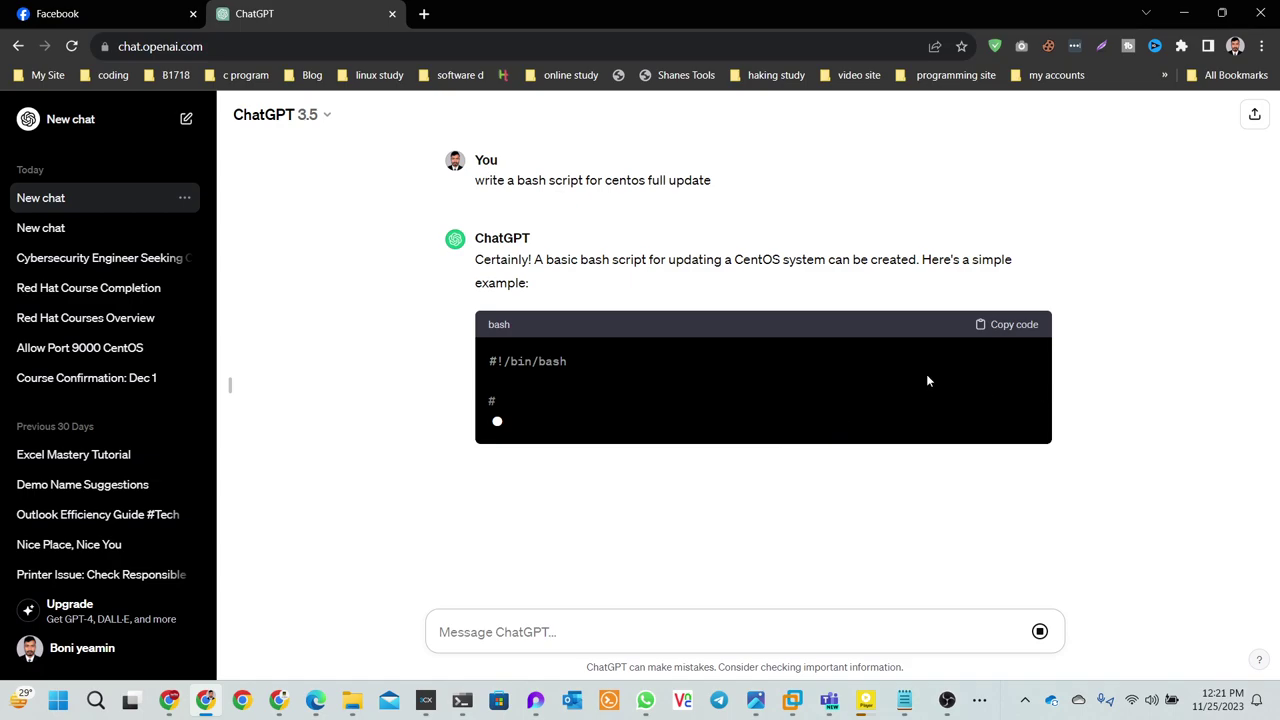
- Copy the file name centos_update.sh from the reply and return to the root@localhost terminal
{"action": "scroll", "coordinate": [928, 378], "scroll_direction": "up", "scroll_amount": 1}
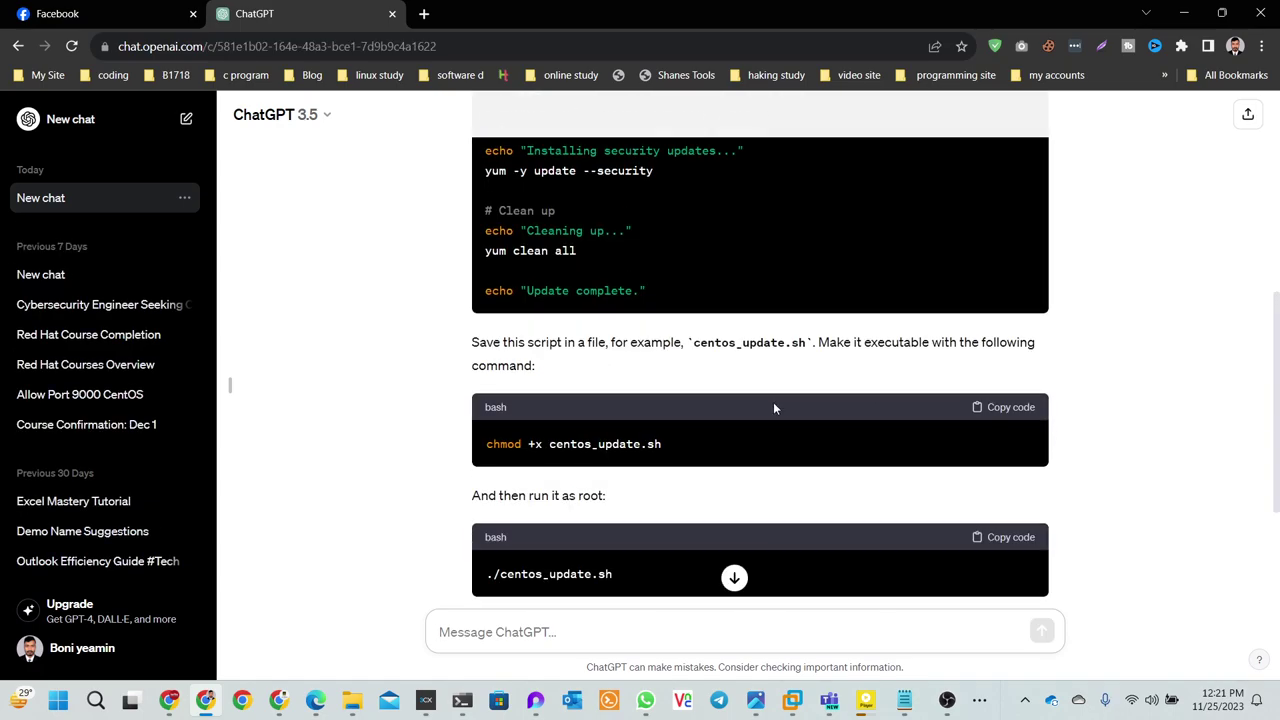
{"action": "left_click_drag", "start_coordinate": [696, 447], "coordinate": [549, 444]}
{"action": "right_click", "coordinate": [556, 444]}
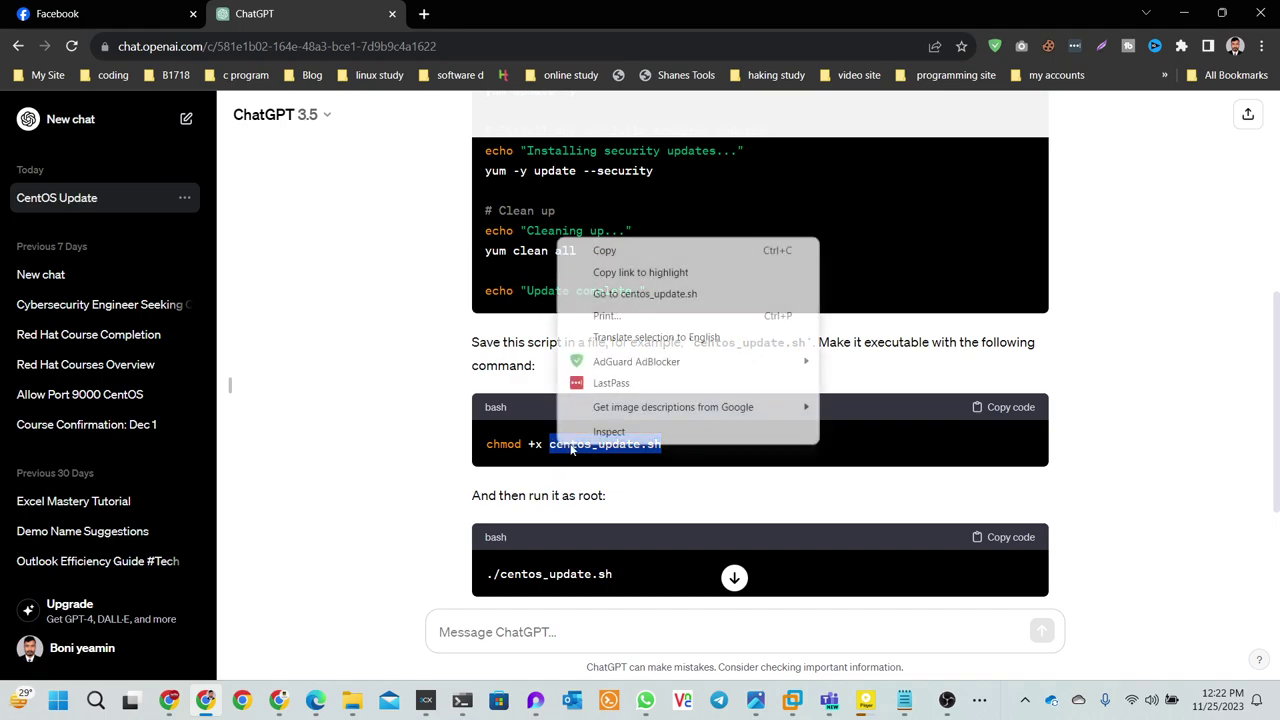
{"action": "left_click", "coordinate": [604, 251]}
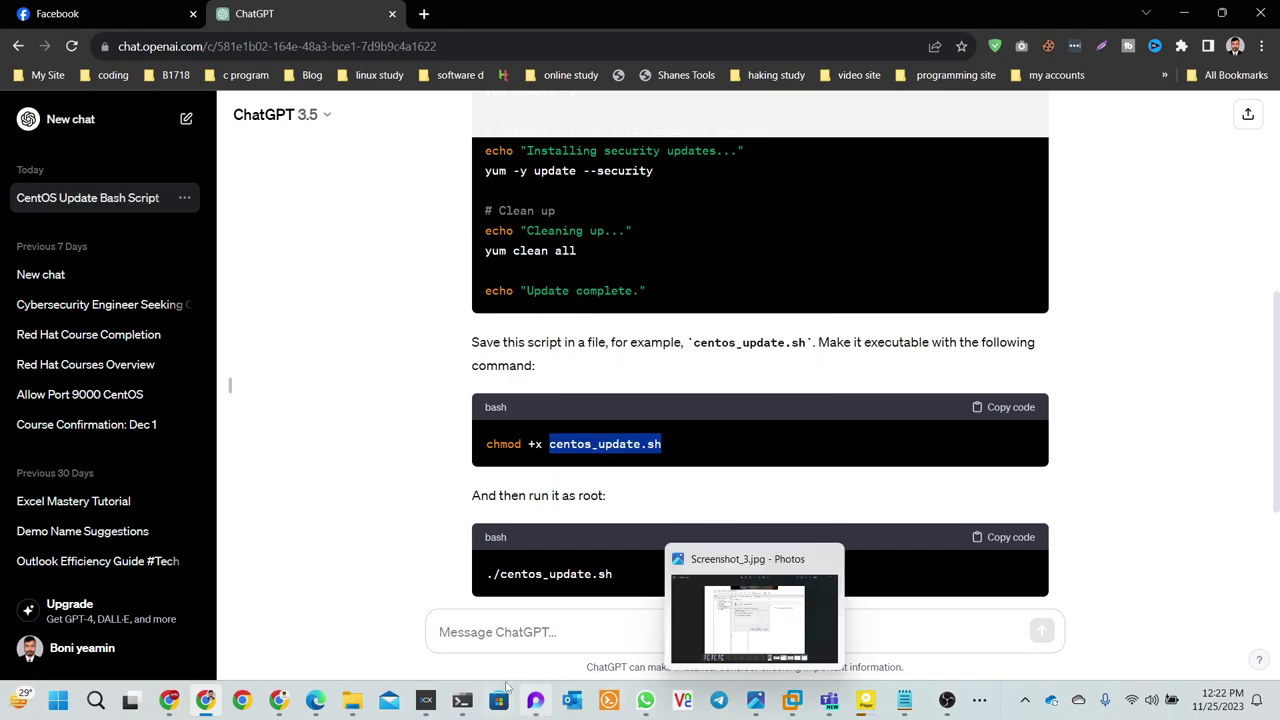
{"action": "left_click", "coordinate": [461, 703]}
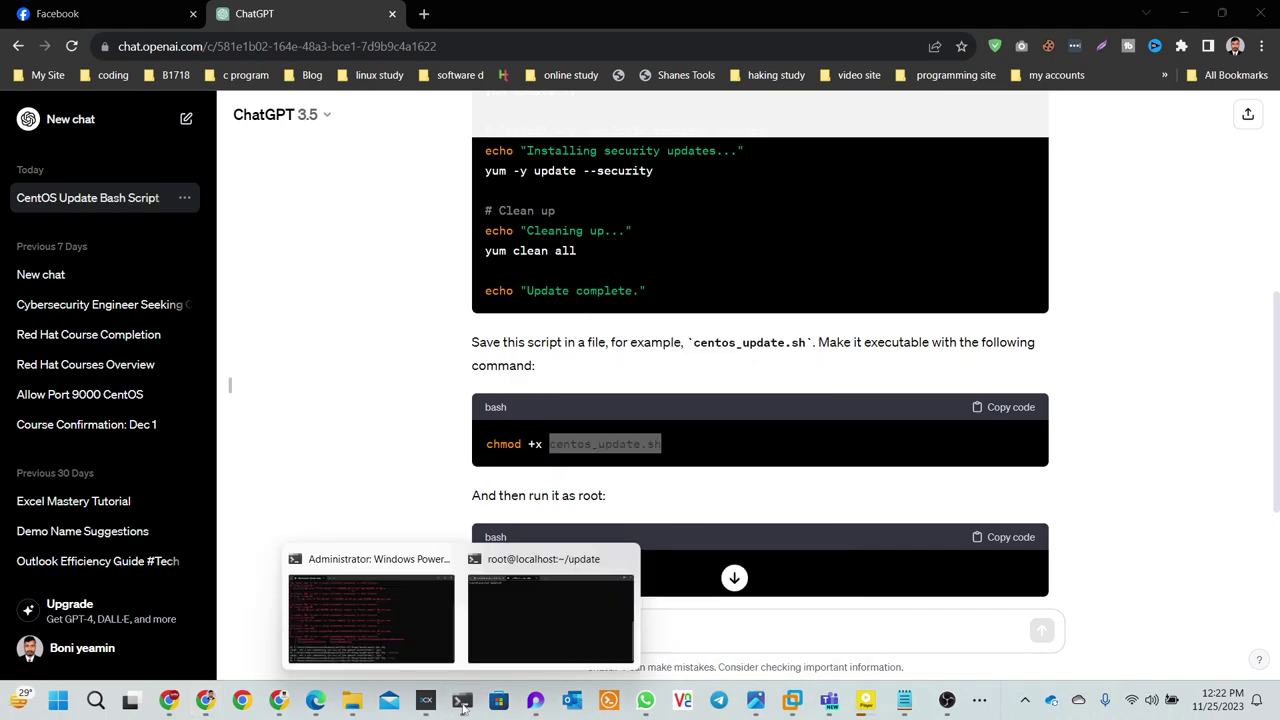
{"action": "left_click", "coordinate": [512, 645]}
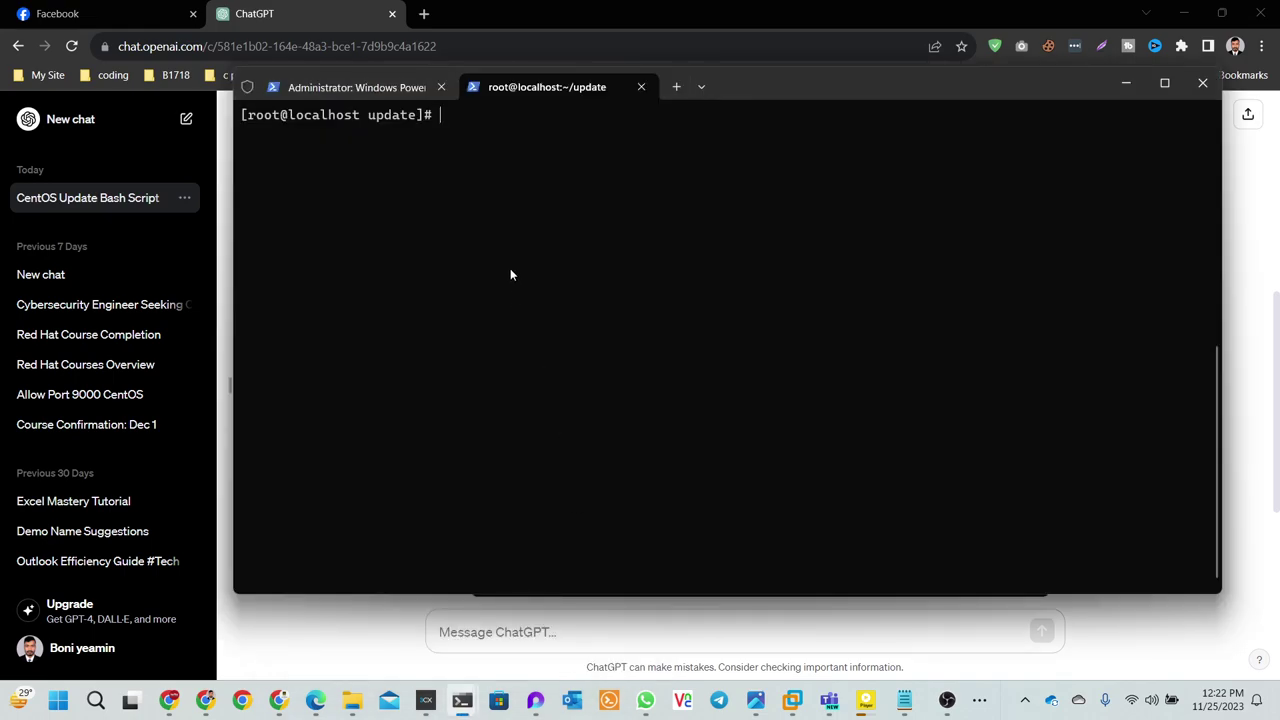
- Install nano on the CentOS machine with 'yum install nano -y'
{"action": "type", "text": "nano"}
{"action": "key", "text": "Return"}
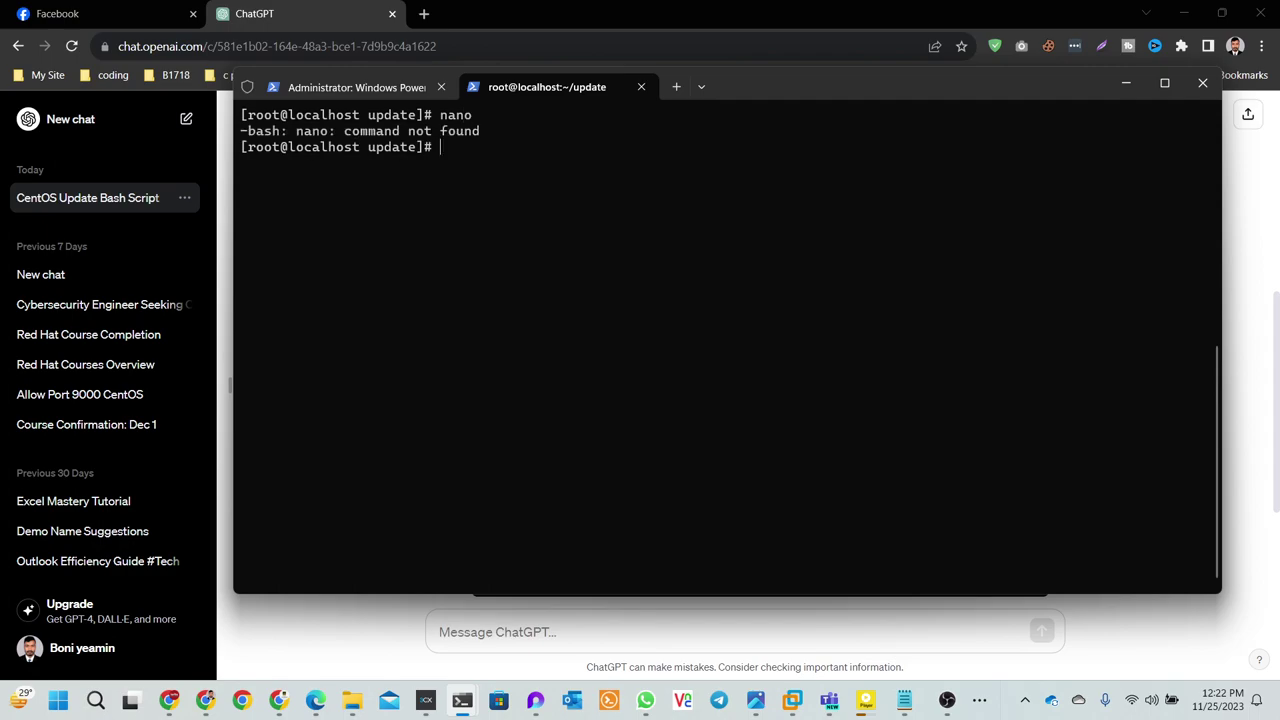
{"action": "type", "text": "yum install nano -y"}
{"action": "key", "text": "Return"}
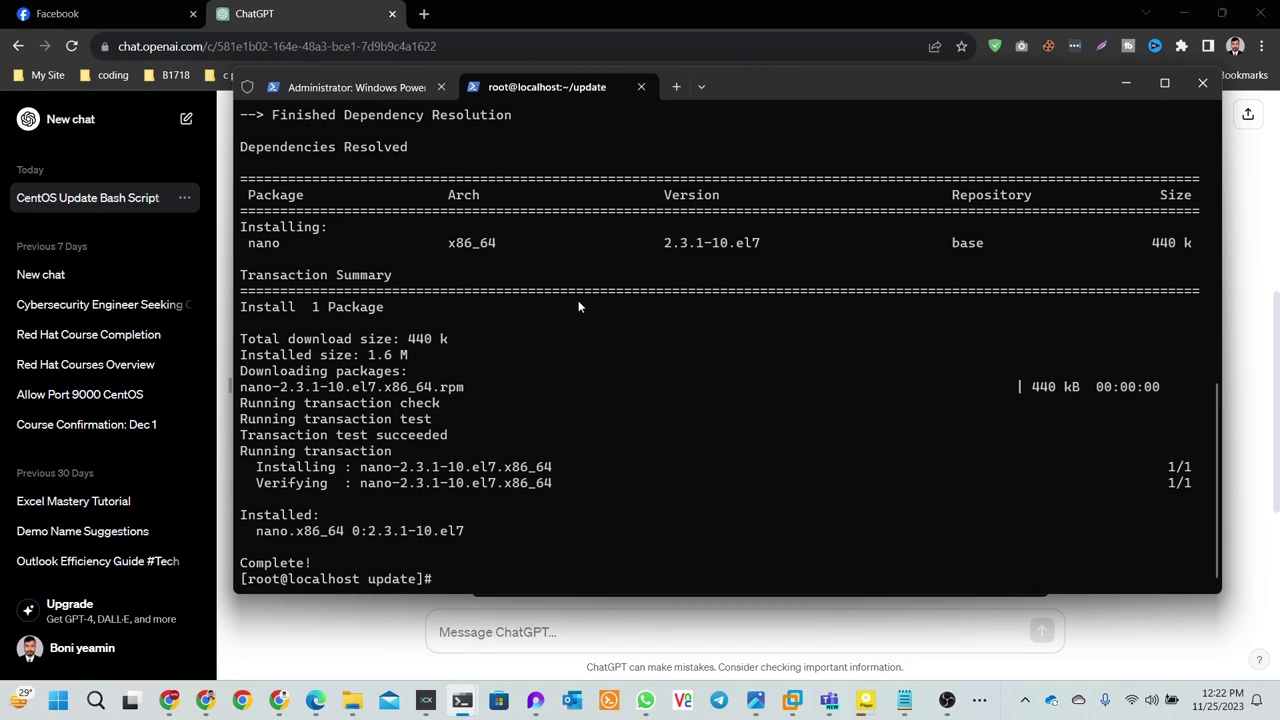
- Clear the terminal and open a new centos_update.sh file in nano
{"action": "type", "text": "clear"}
{"action": "key", "text": "Return"}
{"action": "type", "text": "nano"}
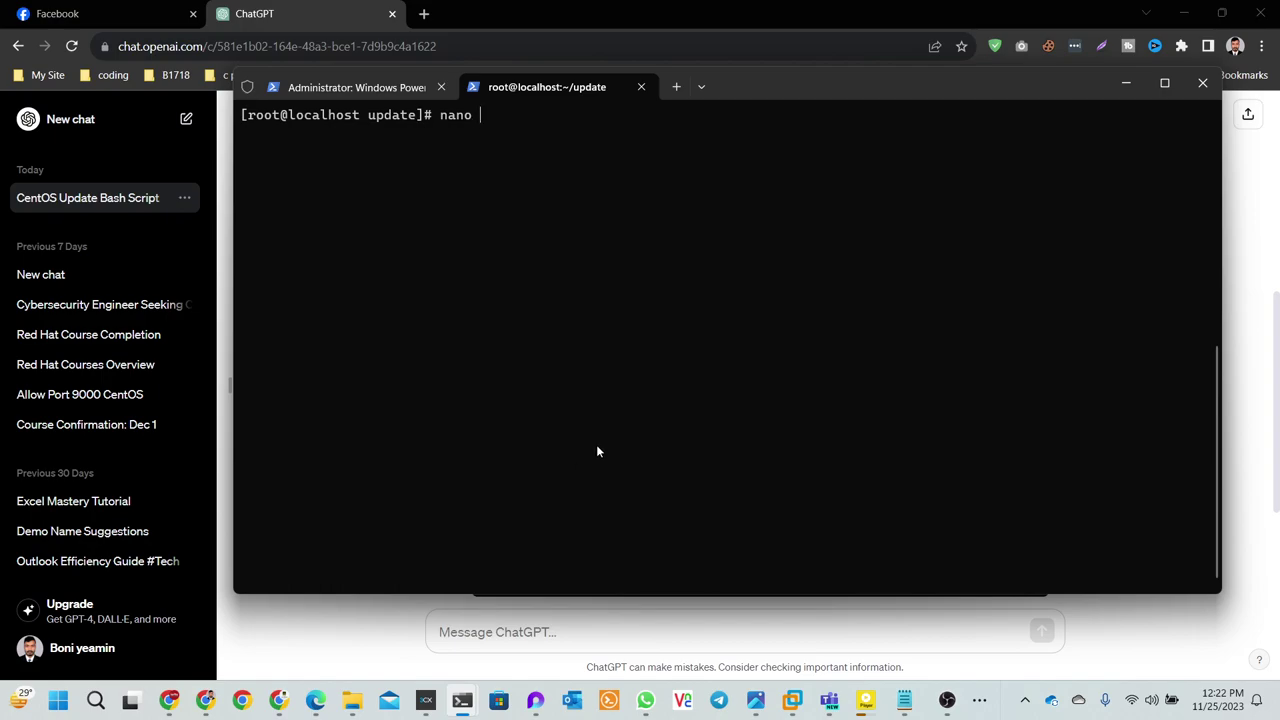
{"action": "right_click", "coordinate": [596, 382]}
{"action": "key", "text": "Return"}
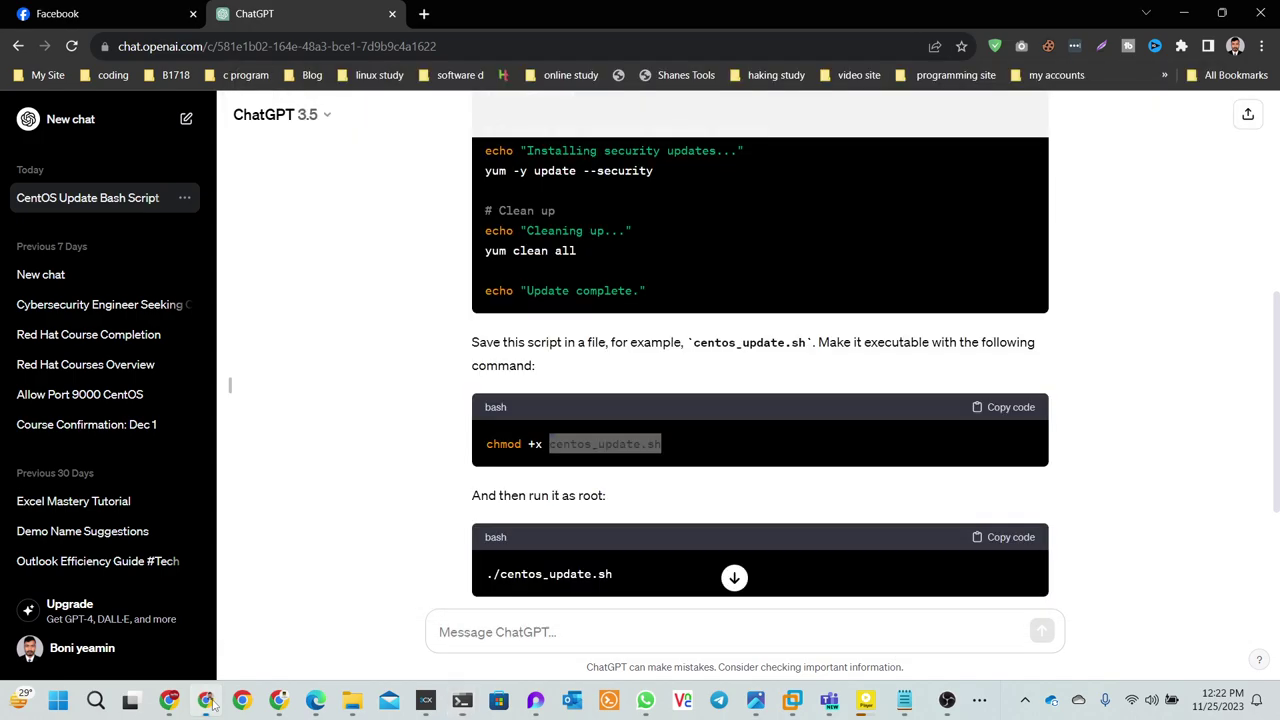
- Copy the bash update script from ChatGPT and return to the root@localhost terminal
{"action": "left_click", "coordinate": [205, 700]}
{"action": "scroll", "coordinate": [683, 387], "scroll_direction": "up", "scroll_amount": 1}
{"action": "scroll", "coordinate": [683, 387], "scroll_direction": "up", "scroll_amount": 3}
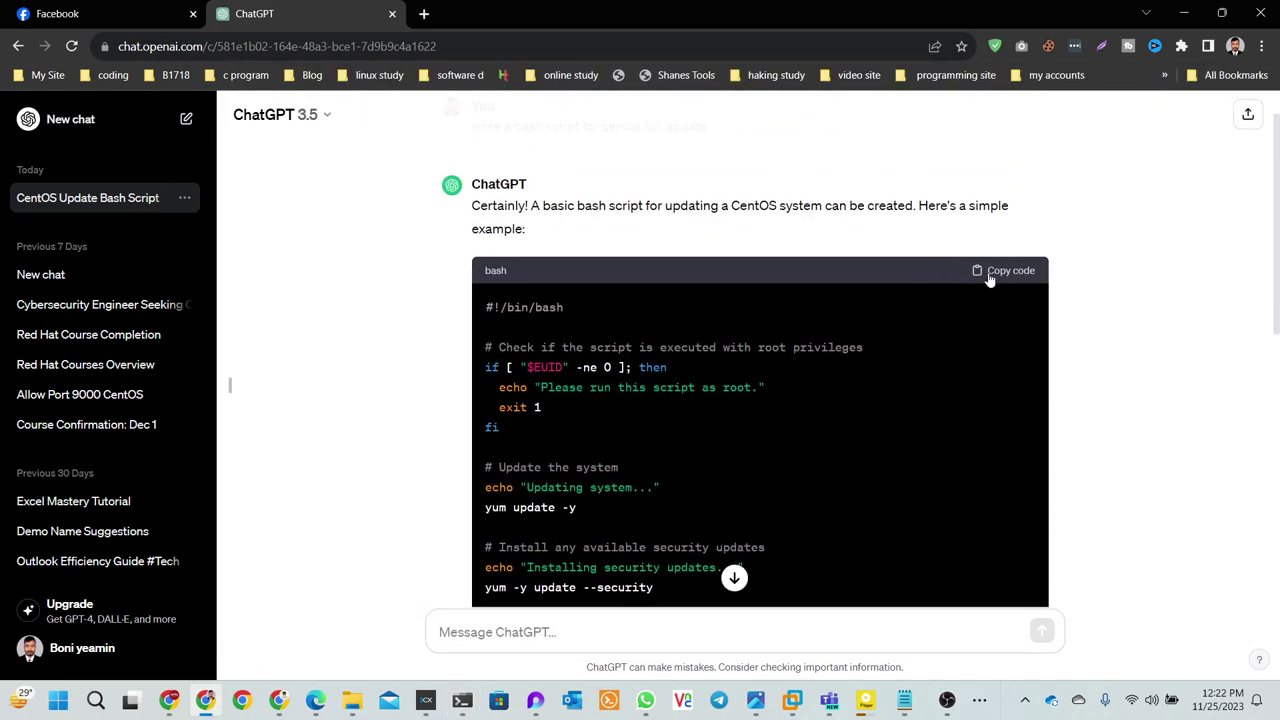
{"action": "left_click", "coordinate": [994, 276]}
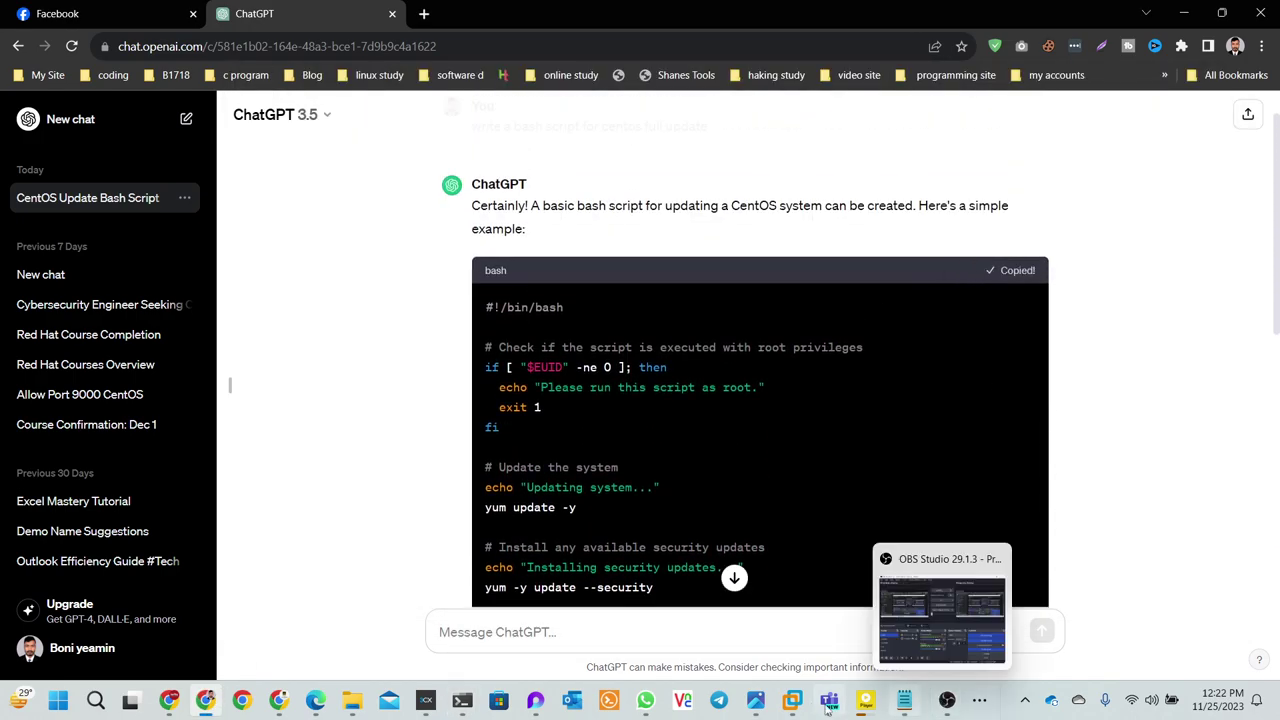
{"action": "mouse_move", "coordinate": [462, 700]}
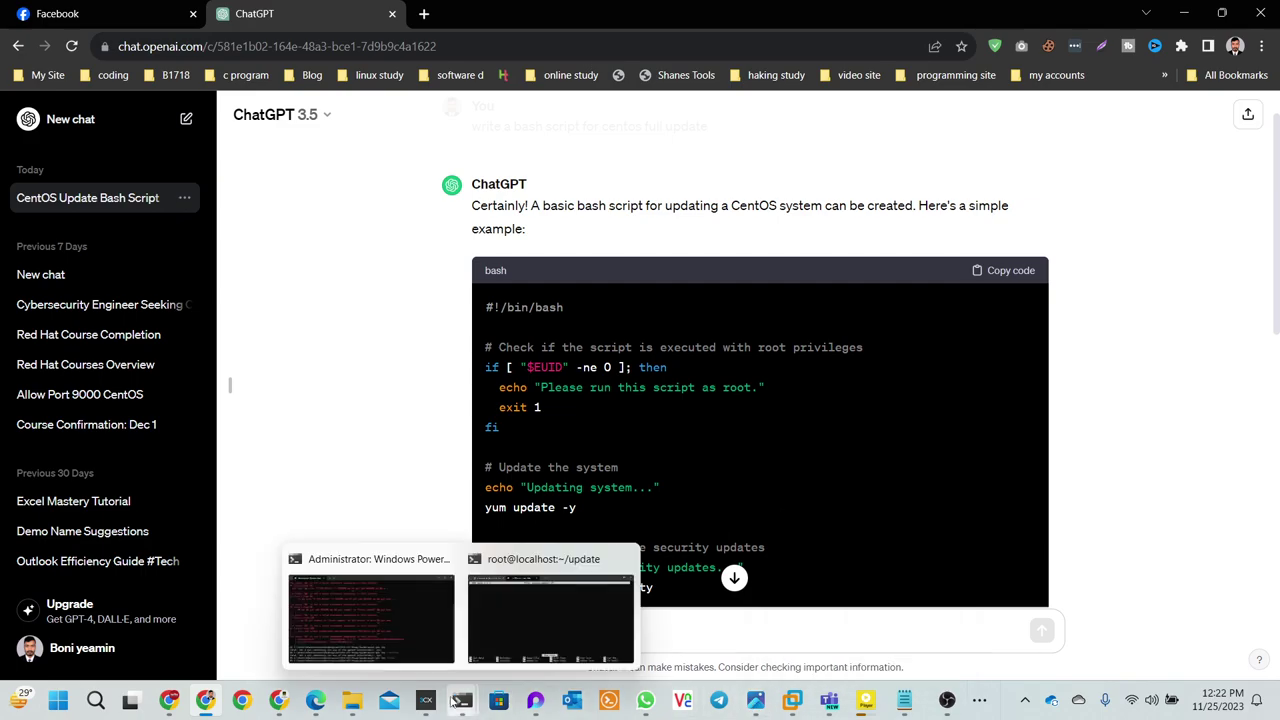
{"action": "left_click", "coordinate": [511, 632]}
- Paste ChatGPT's multi-line script into centos_update.sh, then save it and exit nano
{"action": "key", "text": "ctrl+v"}
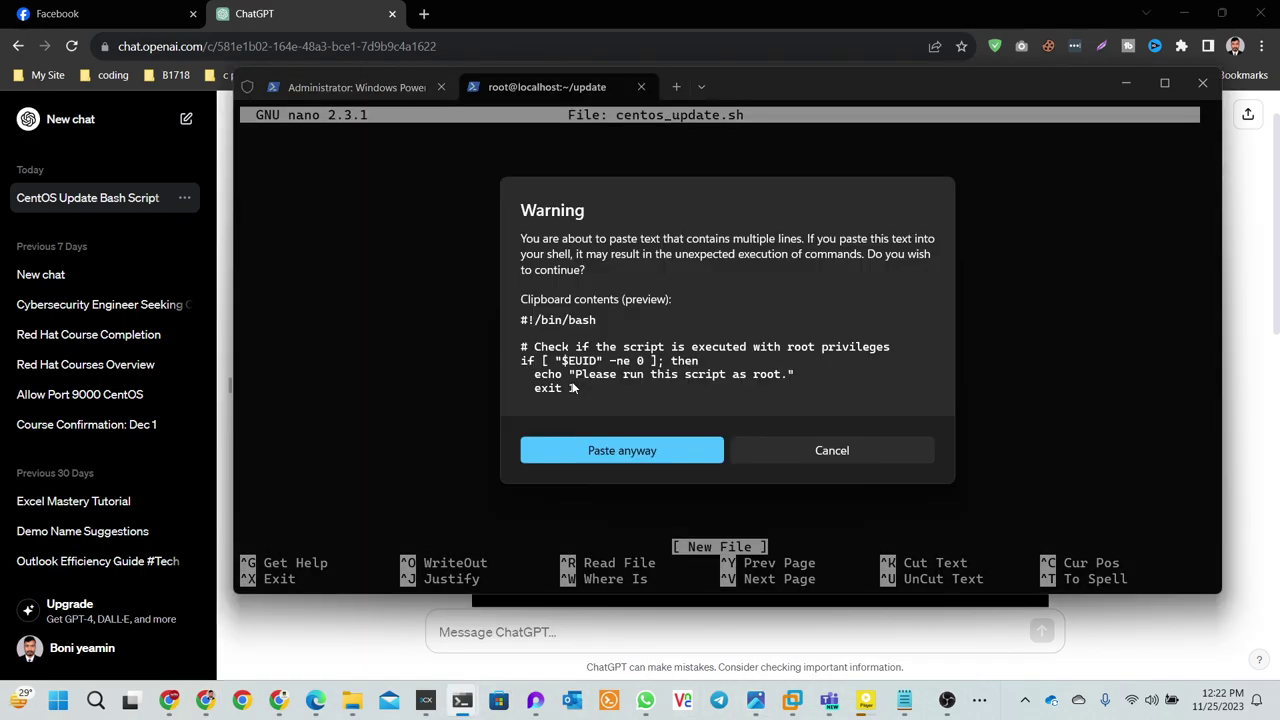
{"action": "left_click", "coordinate": [612, 450]}
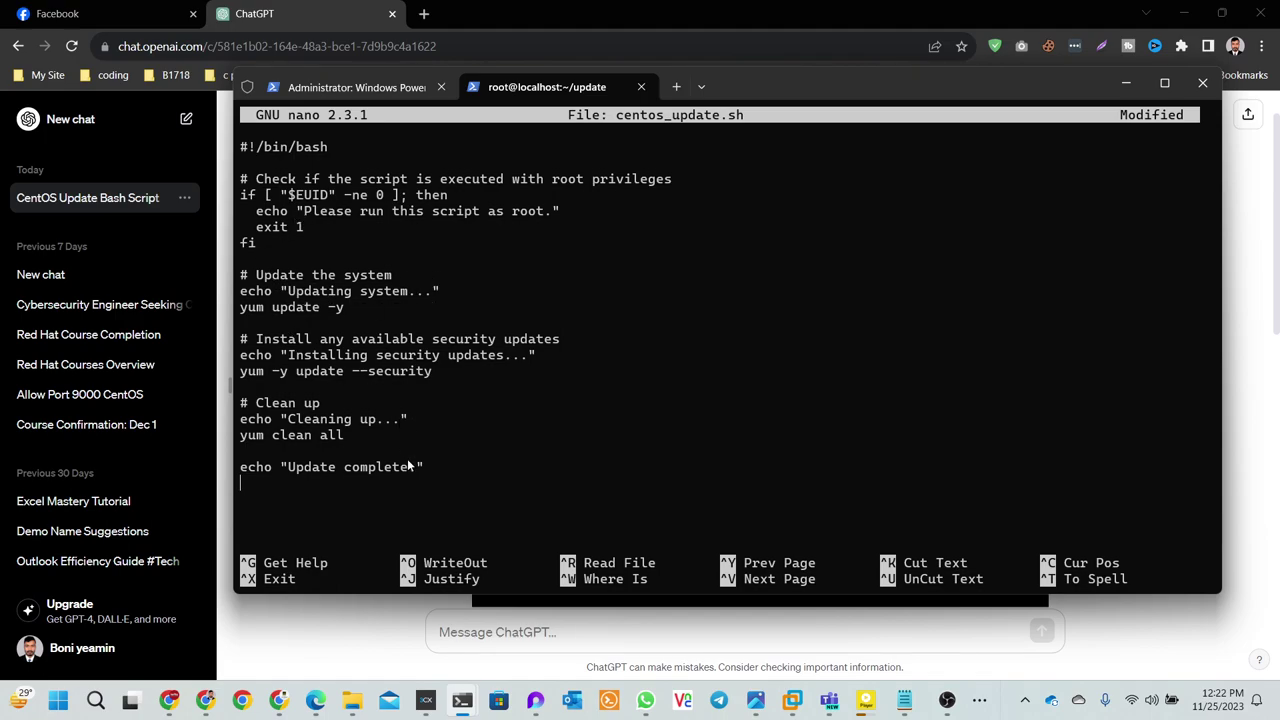
{"action": "key", "text": "ctrl+x"}
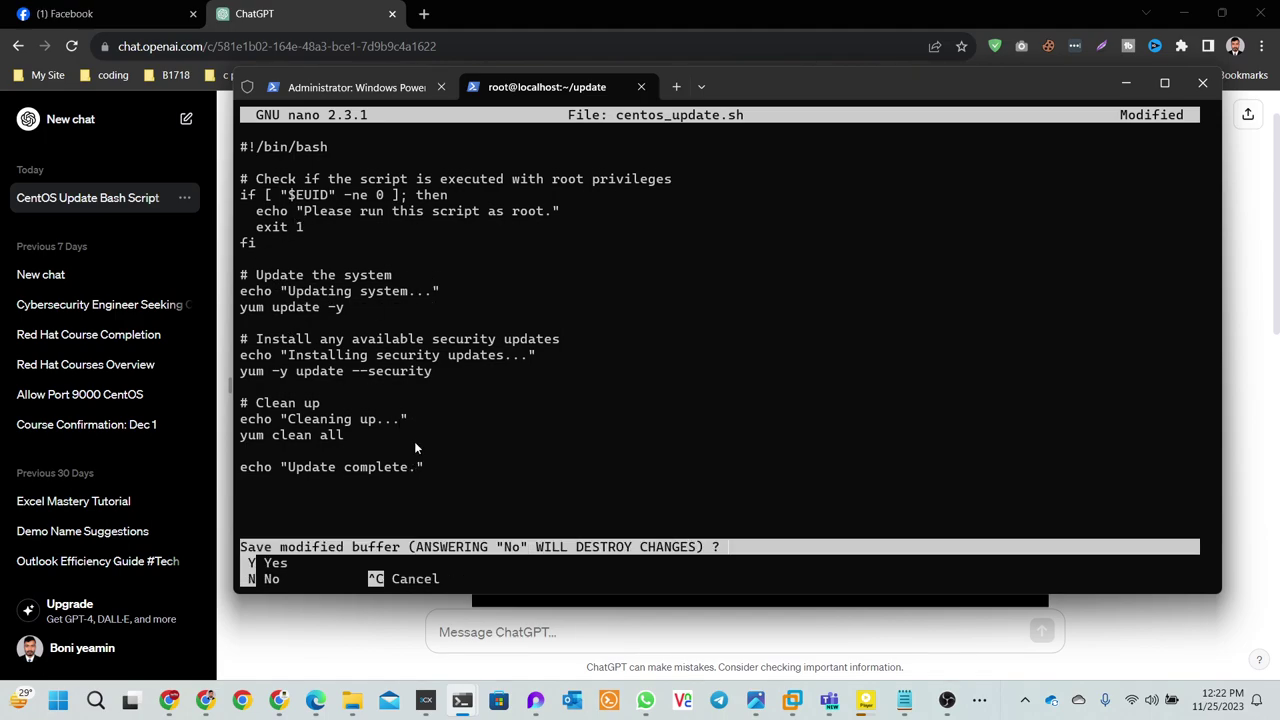
{"action": "key", "text": "y"}
{"action": "key", "text": "Return"}
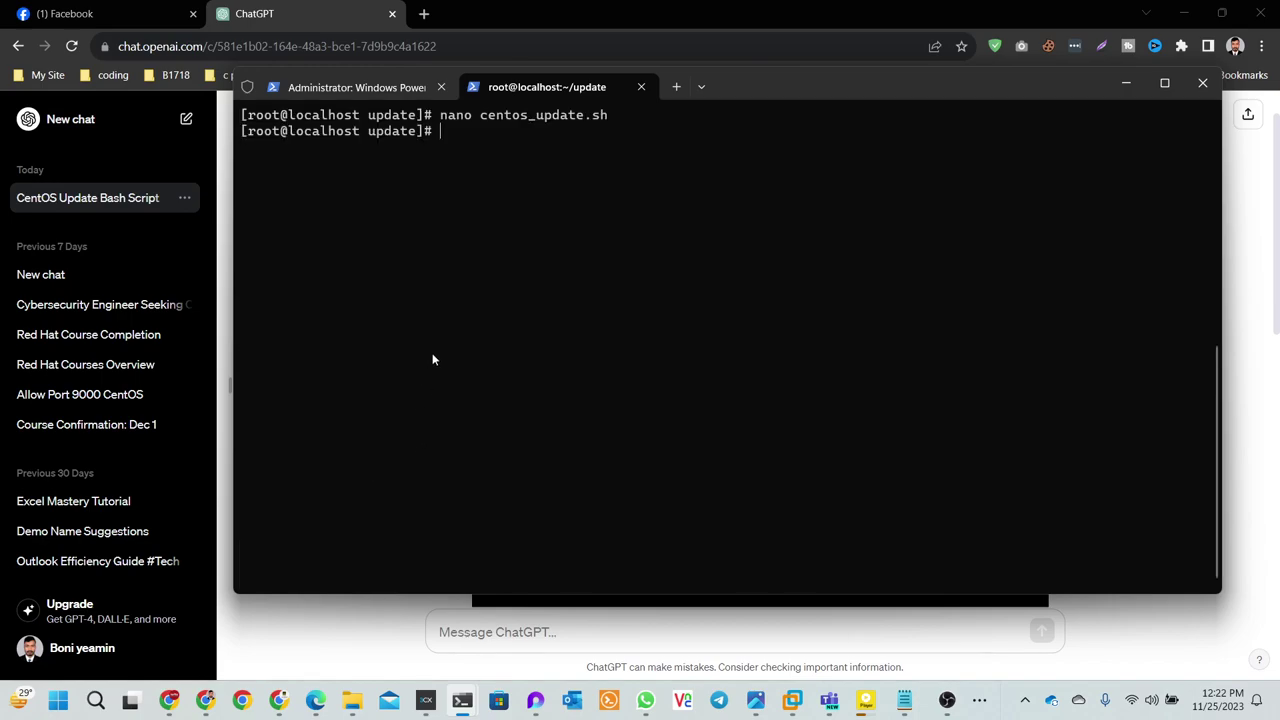
- List the folder's files and make centos_update.sh executable with 'chmod +x'
{"action": "type", "text": "ls"}
{"action": "key", "text": "Return"}
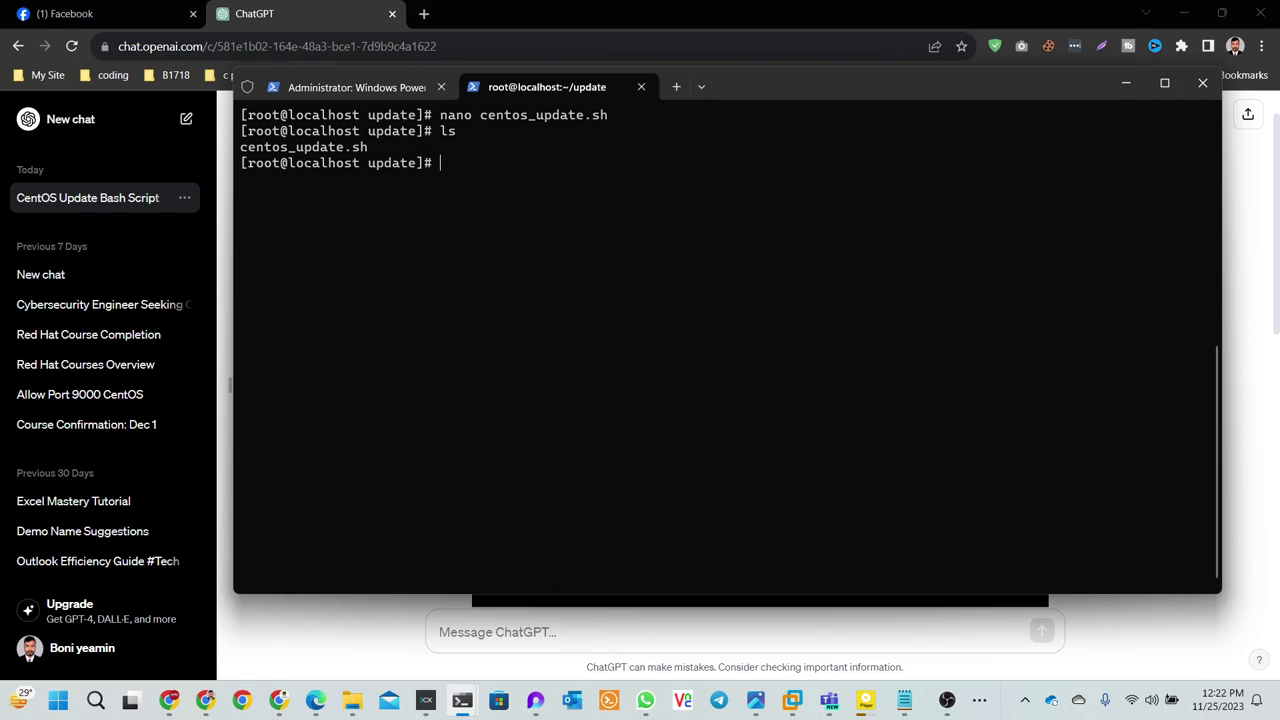
{"action": "type", "text": "cmo"}
{"action": "key", "text": "BackSpace"}
{"action": "key", "text": "BackSpace"}
{"action": "type", "text": "hmod +x"}
{"action": "left_click_drag", "start_coordinate": [368, 149], "coordinate": [245, 153]}
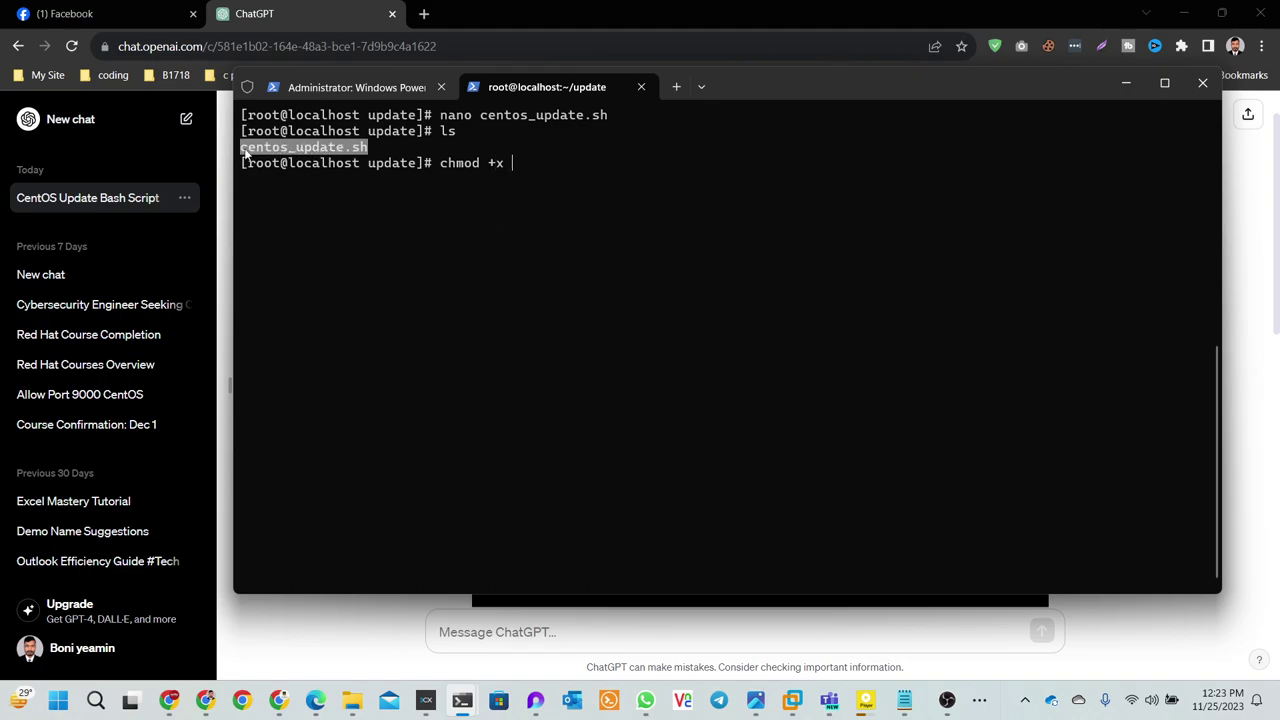
{"action": "right_click", "coordinate": [245, 153]}
{"action": "right_click", "coordinate": [566, 177]}
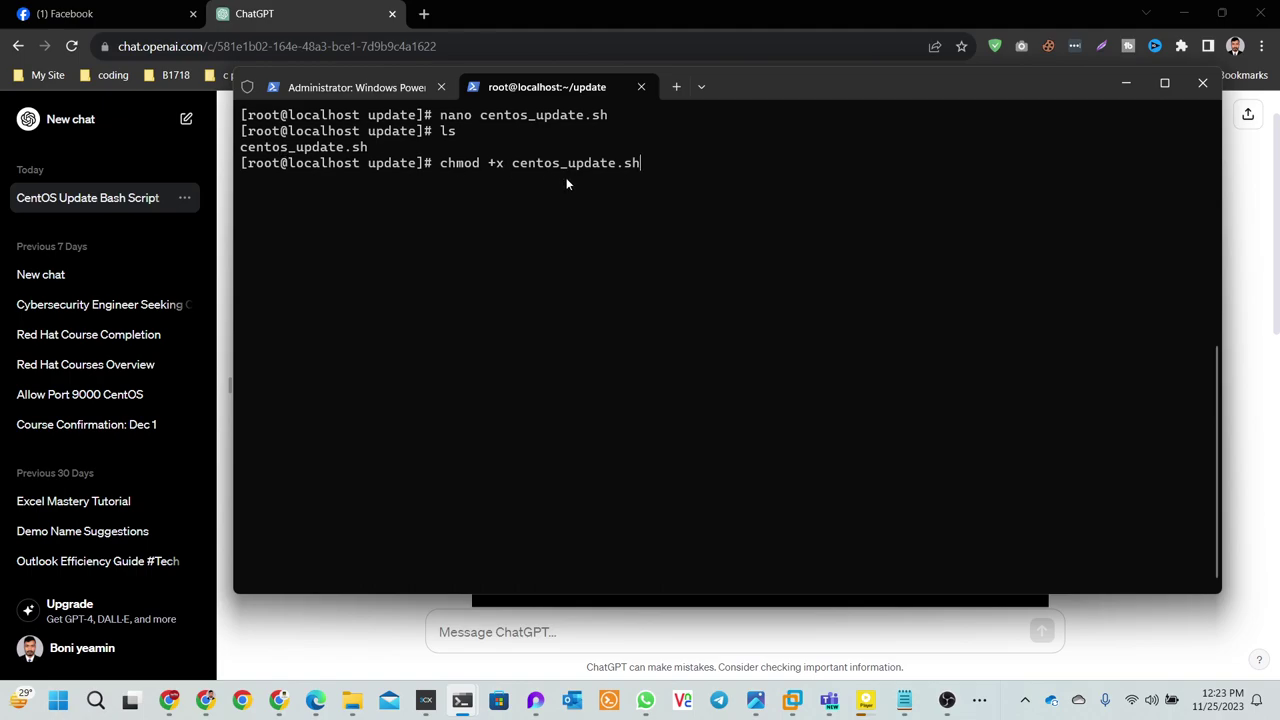
{"action": "key", "text": "Return"}
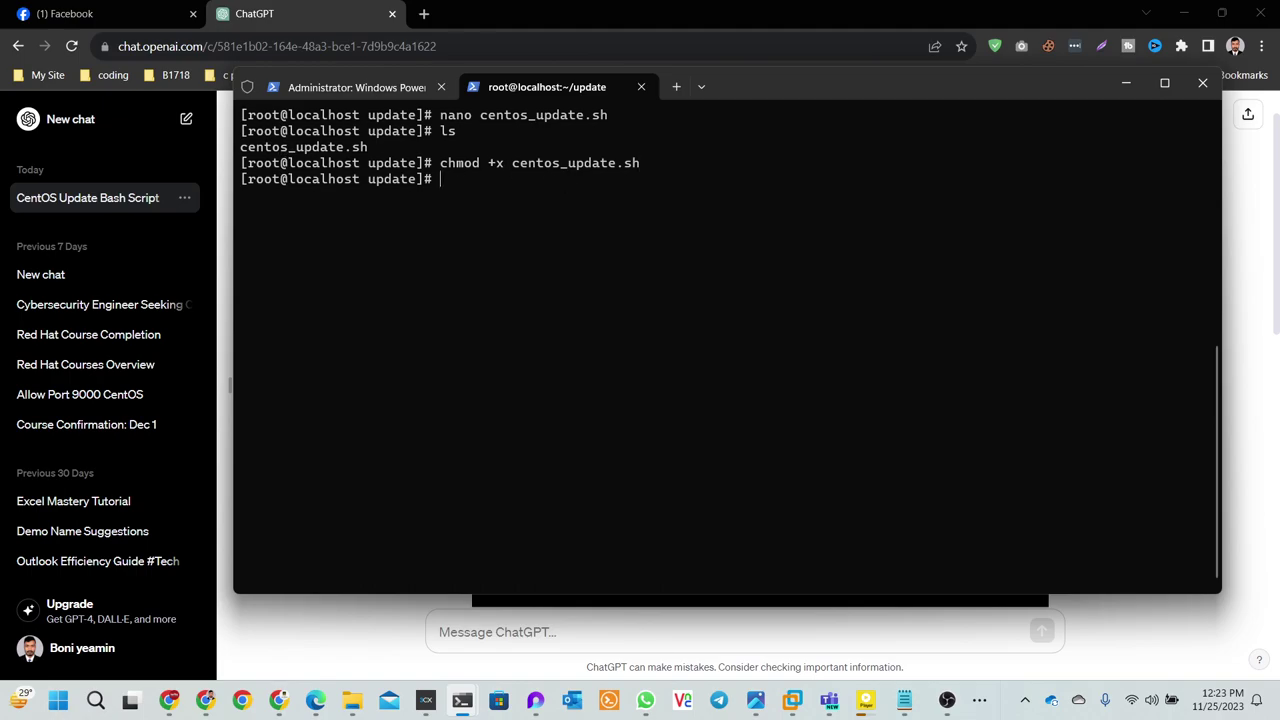
- Run ./centos_update.sh until it reports 'Update complete.', then clear the screen
{"action": "type", "text": "./"}
{"action": "right_click", "coordinate": [566, 180]}
{"action": "key", "text": "Return"}
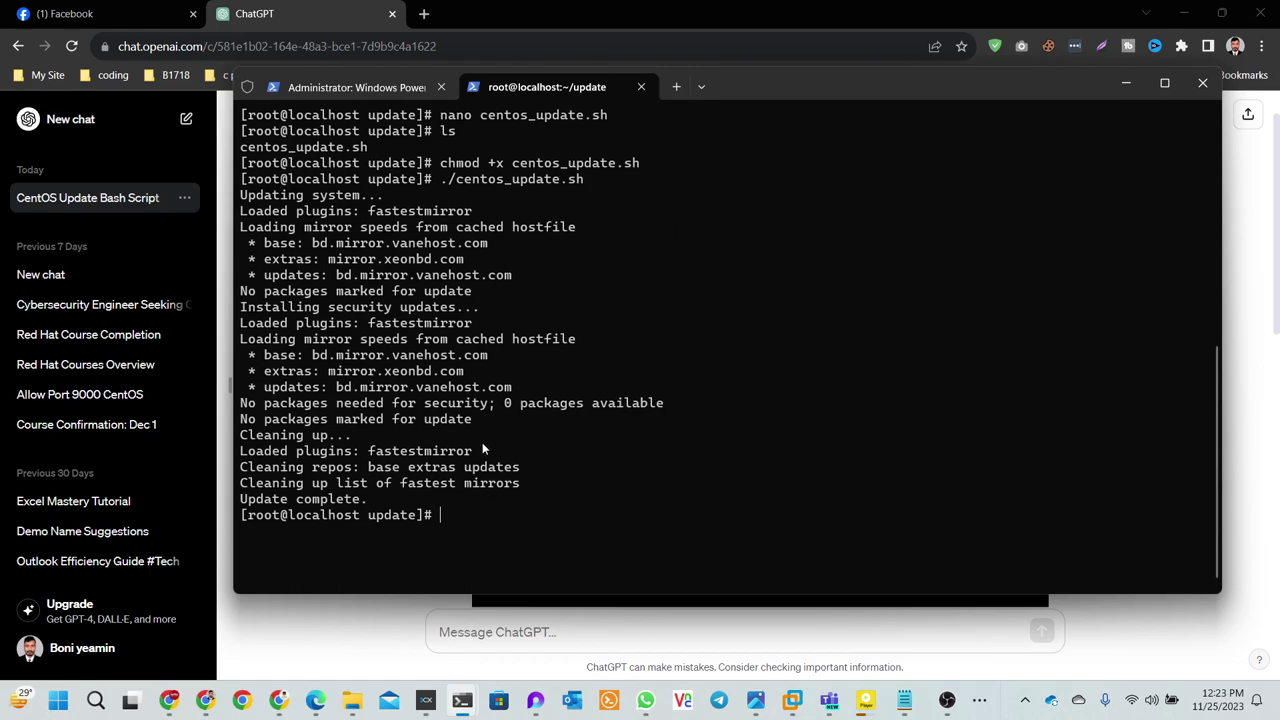
{"action": "type", "text": "clear"}
{"action": "key", "text": "Return"}
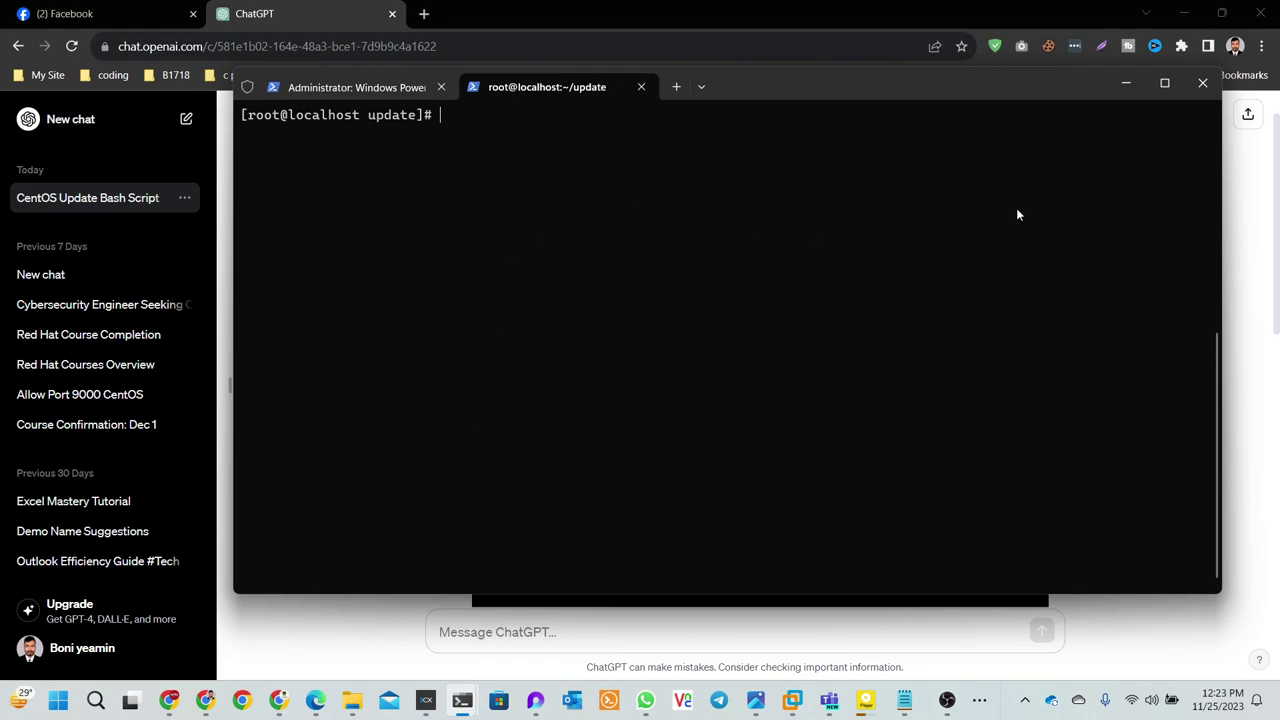
- Finish VMware Tools Setup on the Windows Server 2022 VM and accept restarting it now
{"action": "left_click", "coordinate": [1126, 83]}
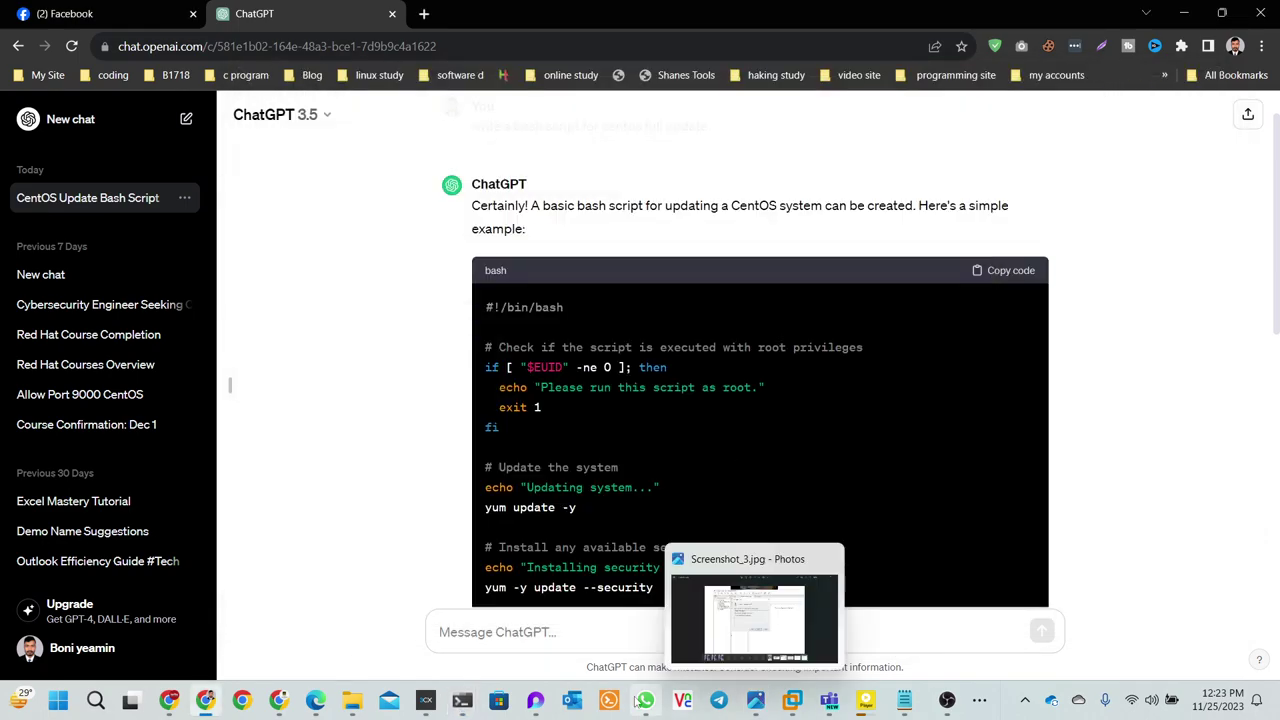
{"action": "mouse_move", "coordinate": [782, 708]}
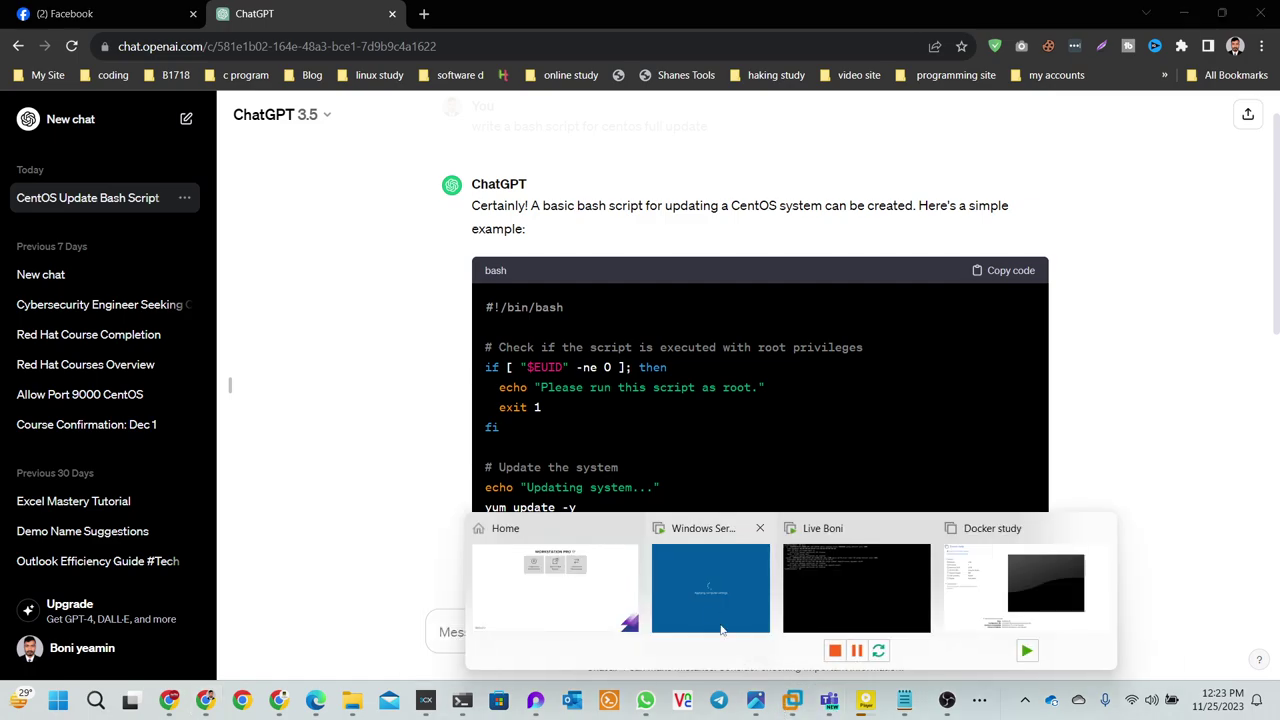
{"action": "left_click", "coordinate": [710, 588]}
{"action": "left_click", "coordinate": [740, 518]}
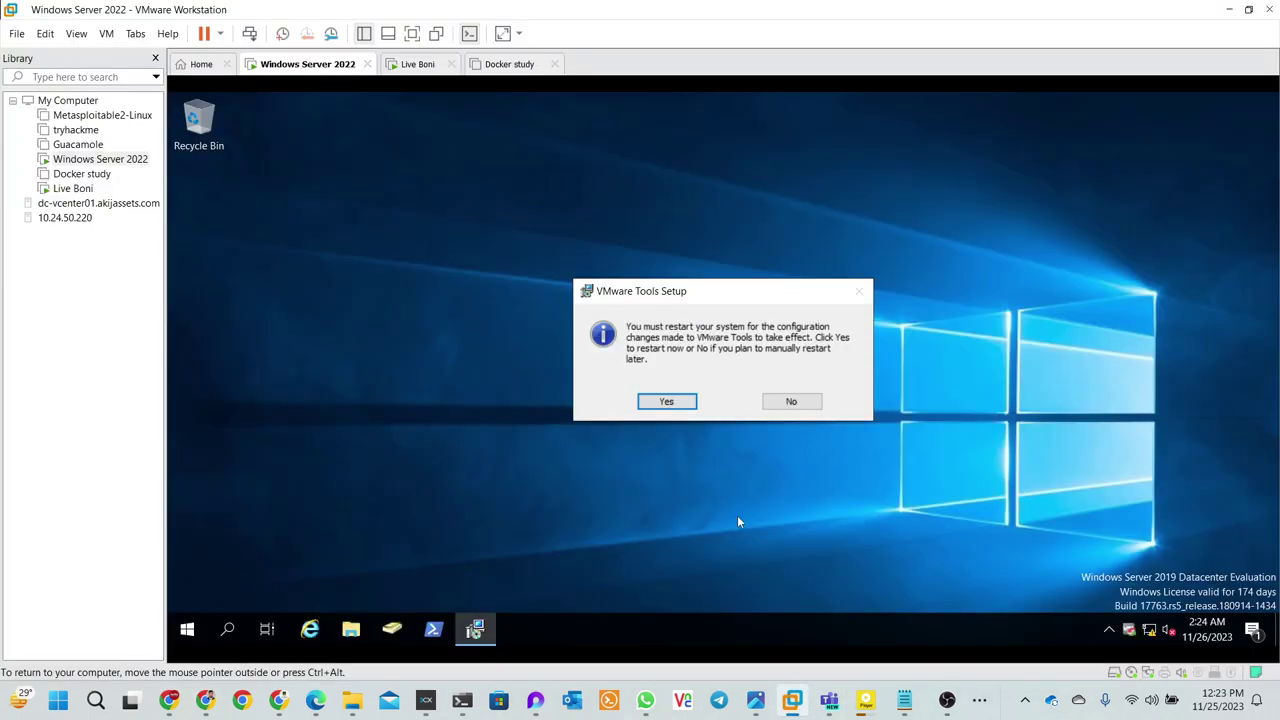
{"action": "left_click", "coordinate": [666, 404]}
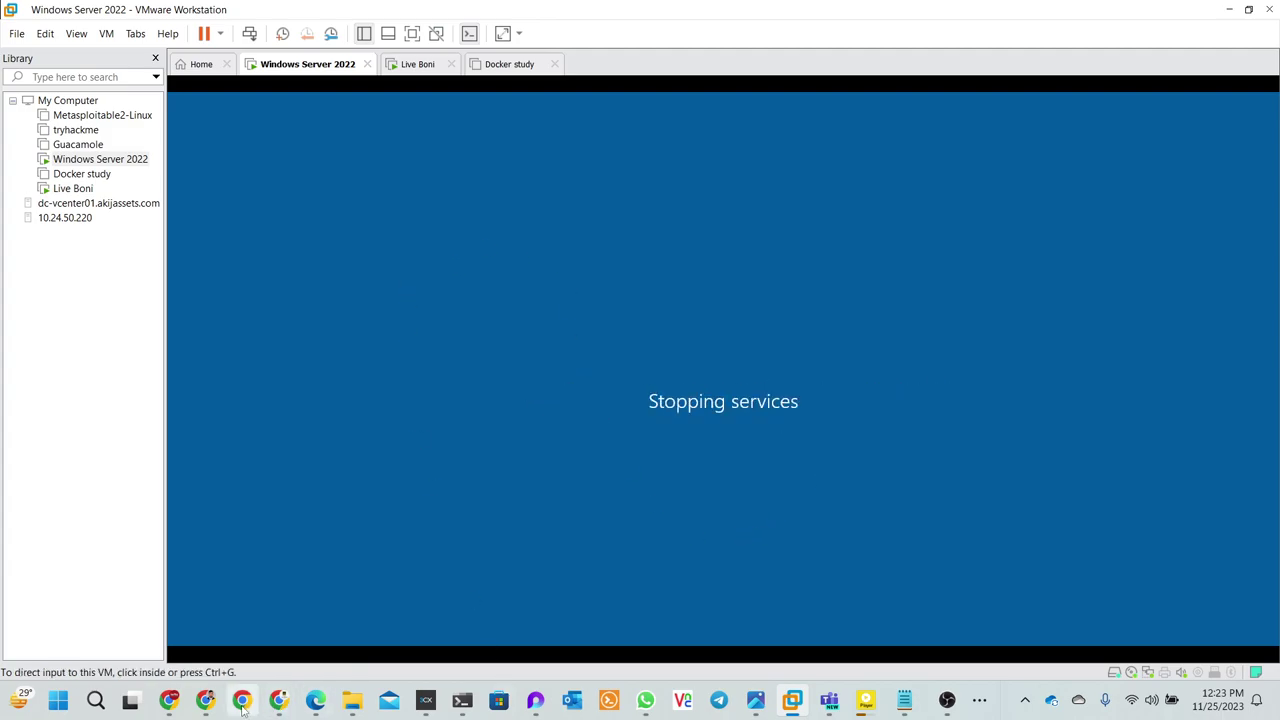
{"action": "left_click", "coordinate": [268, 690]}
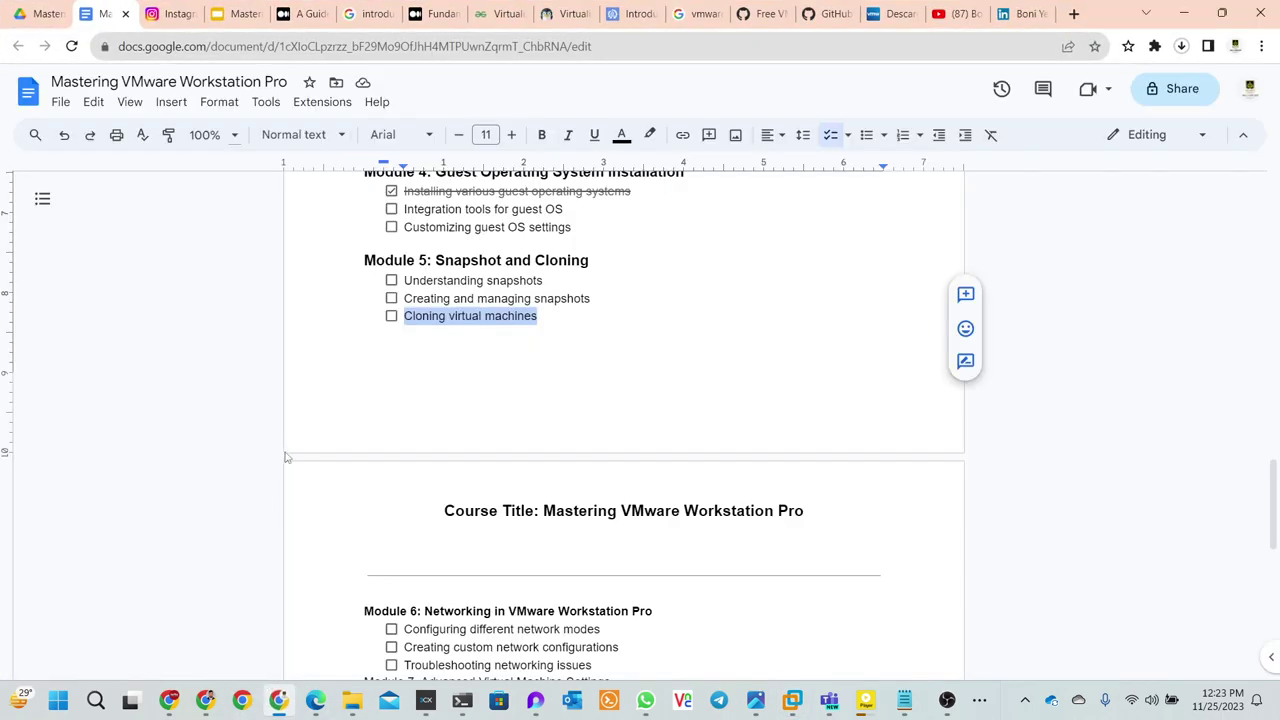
- Tick Cloning virtual machines, Customizing guest OS settings and Integration tools for guest OS
{"action": "left_click", "coordinate": [391, 317]}
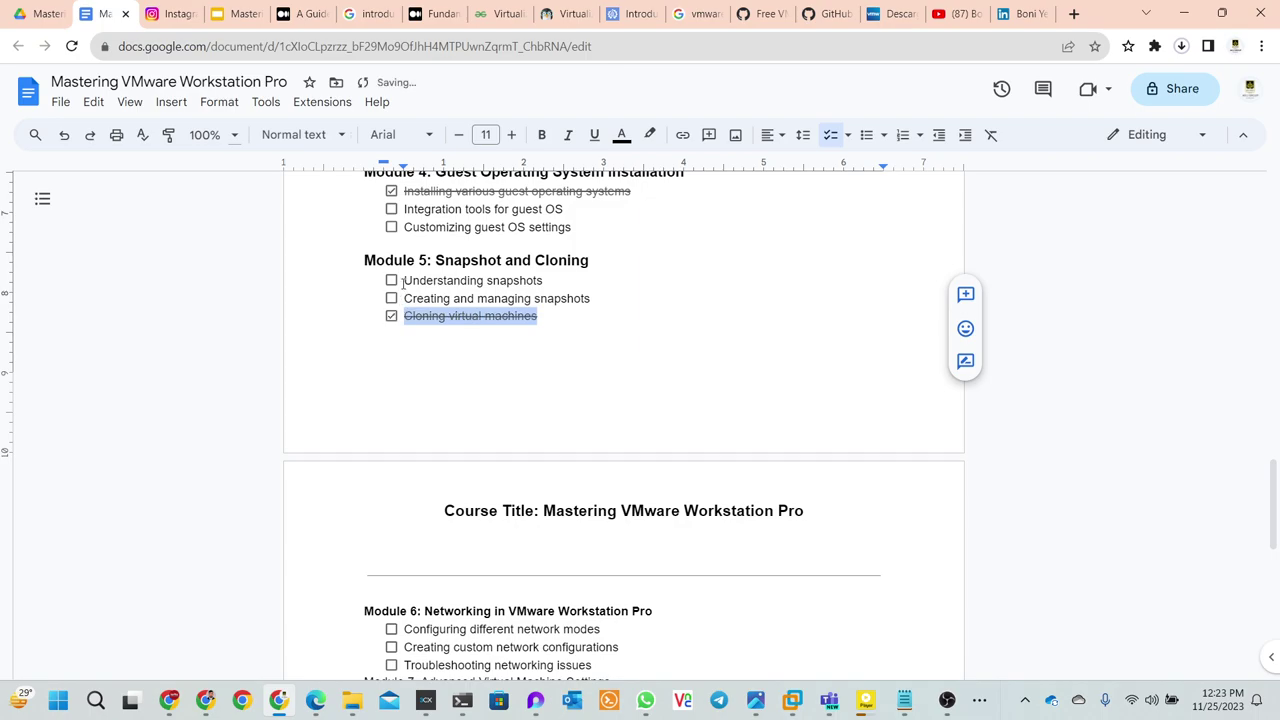
{"action": "scroll", "coordinate": [419, 311], "scroll_direction": "up", "scroll_amount": 1}
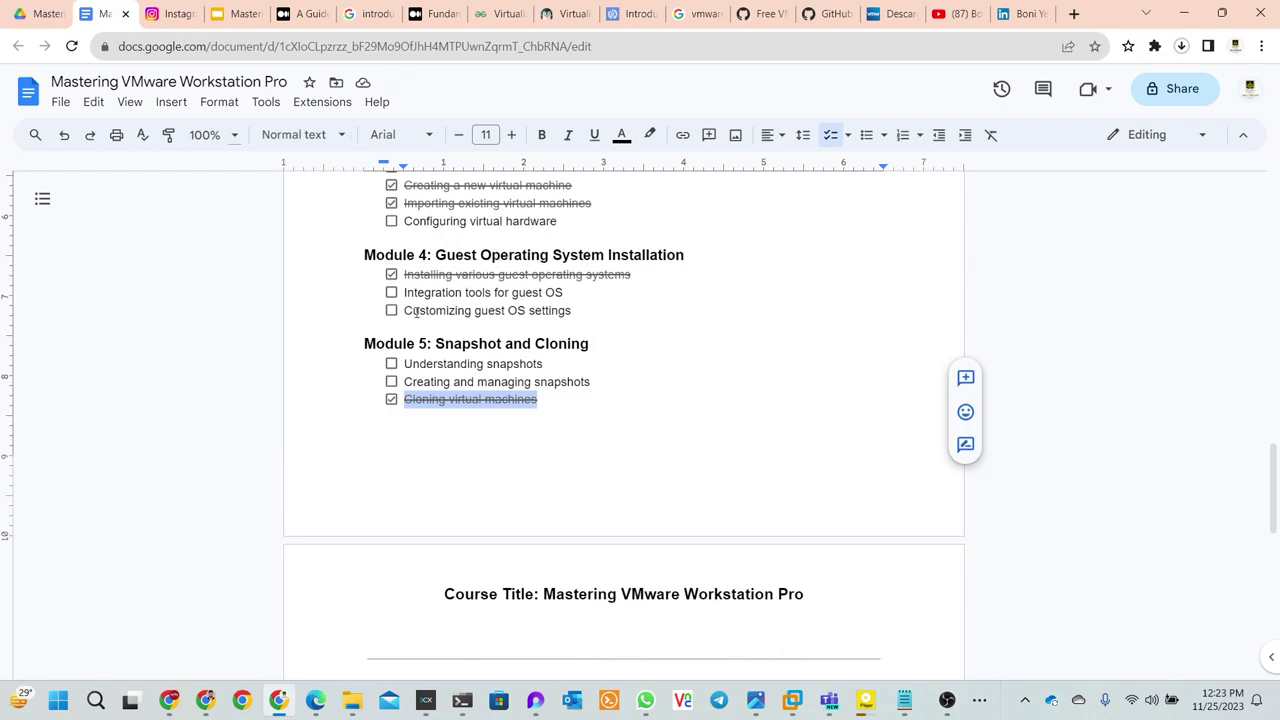
{"action": "left_click", "coordinate": [391, 310]}
{"action": "left_click", "coordinate": [391, 292]}
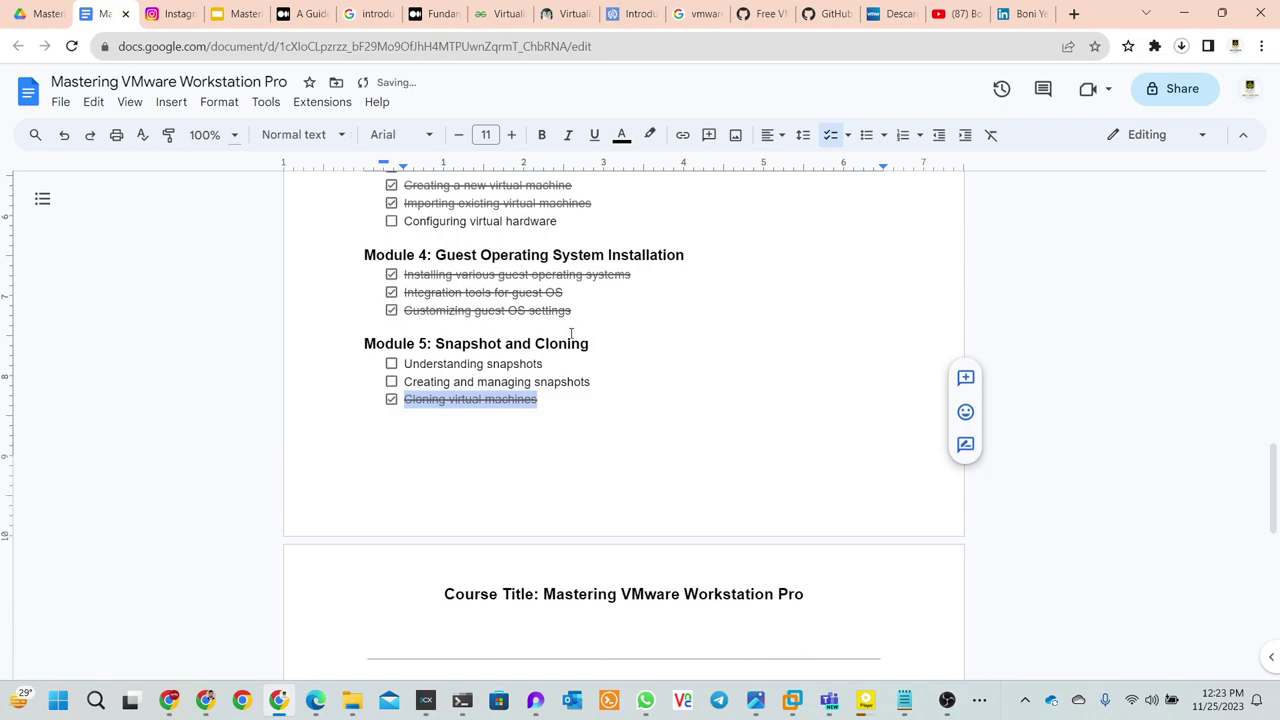
{"action": "scroll", "coordinate": [570, 334], "scroll_direction": "down", "scroll_amount": 1}
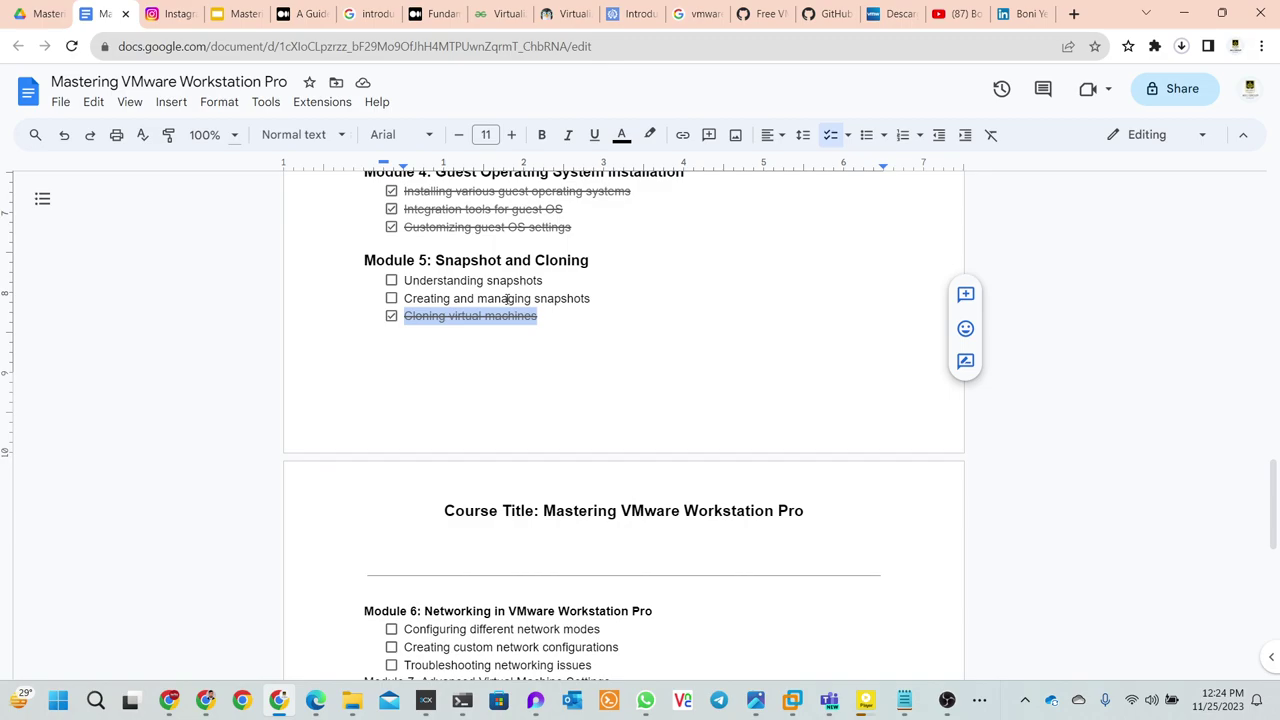
- Load facebook in a new Chrome tab and browse the home feed
{"action": "left_click", "coordinate": [205, 700]}
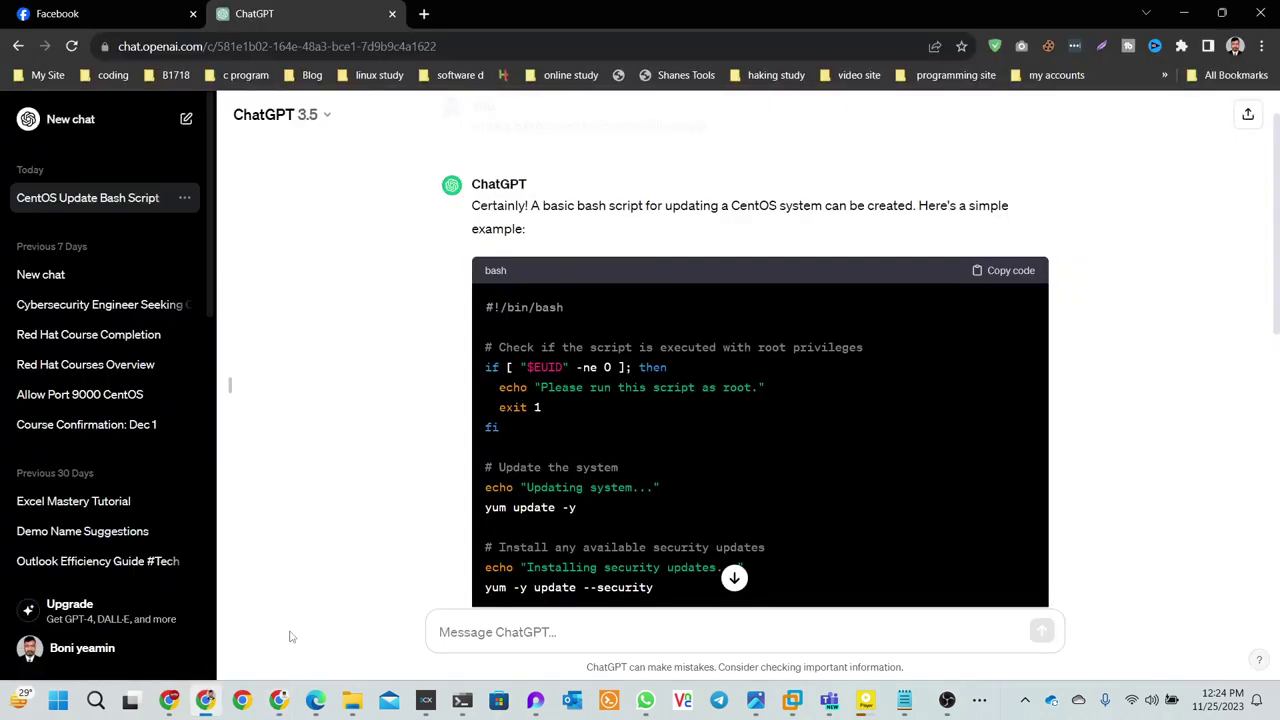
{"action": "left_click", "coordinate": [424, 14]}
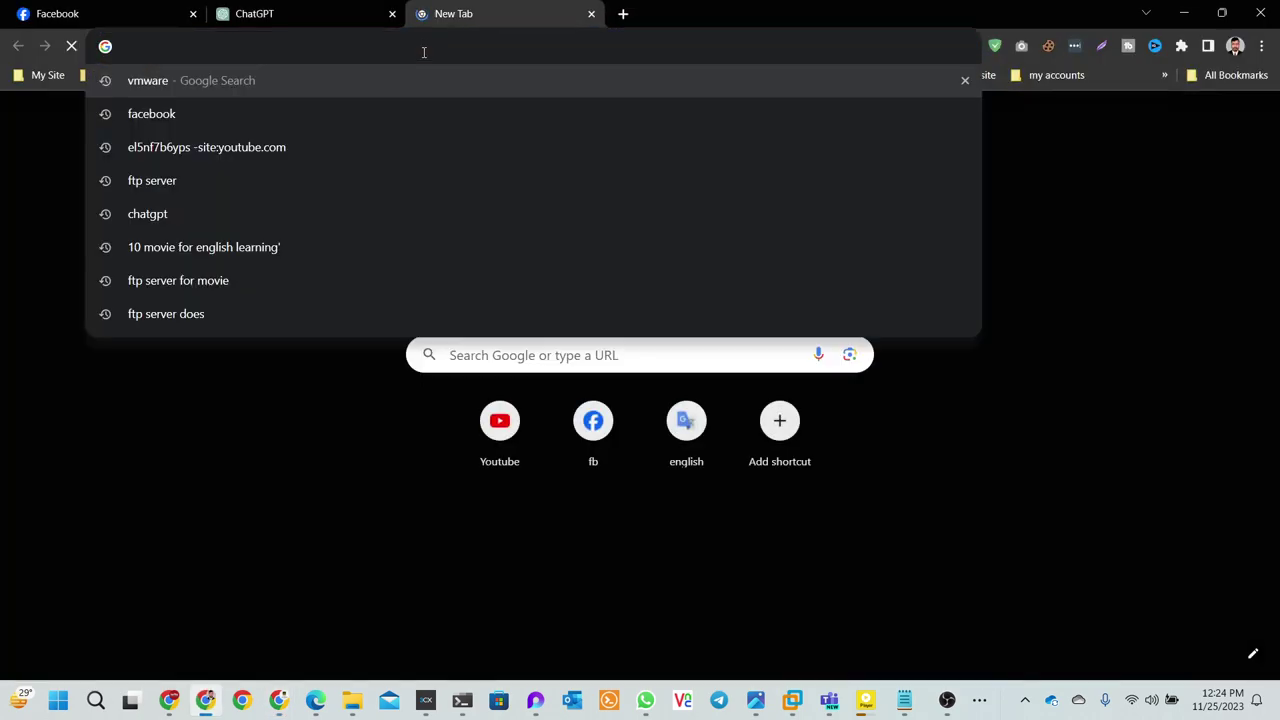
{"action": "type", "text": "faceb"}
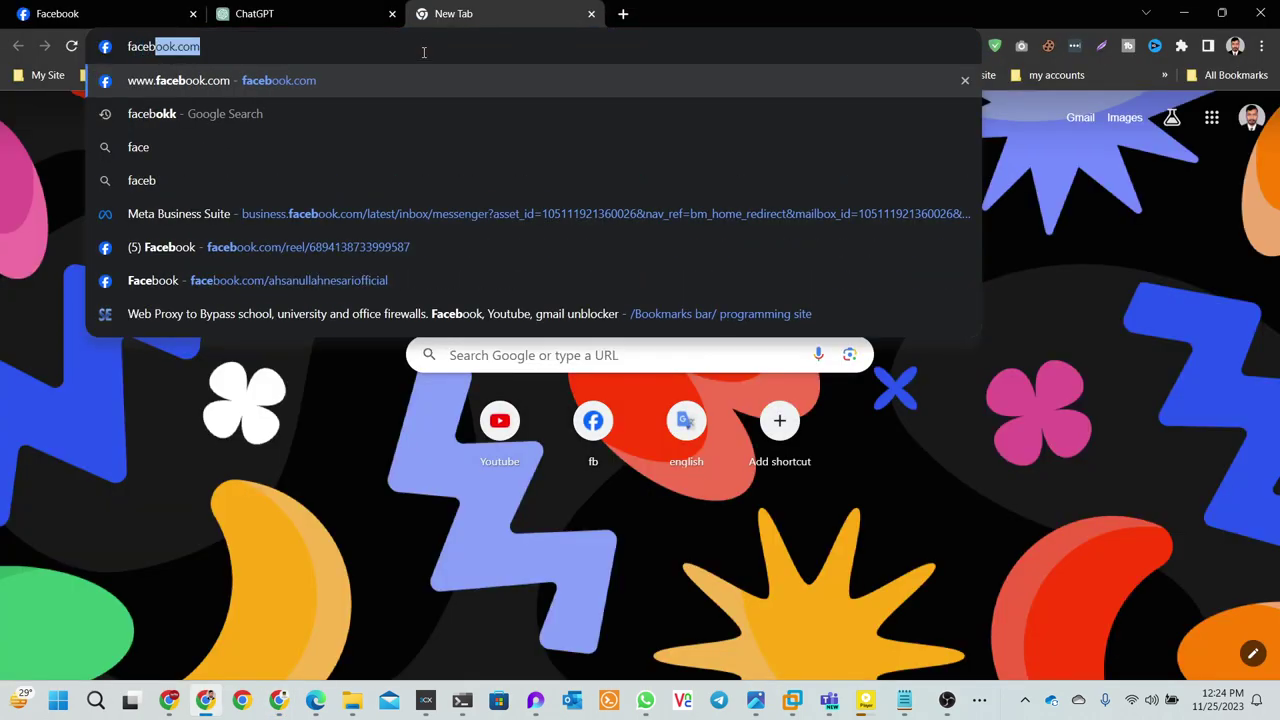
{"action": "type", "text": "ook"}
{"action": "key", "text": "Return"}
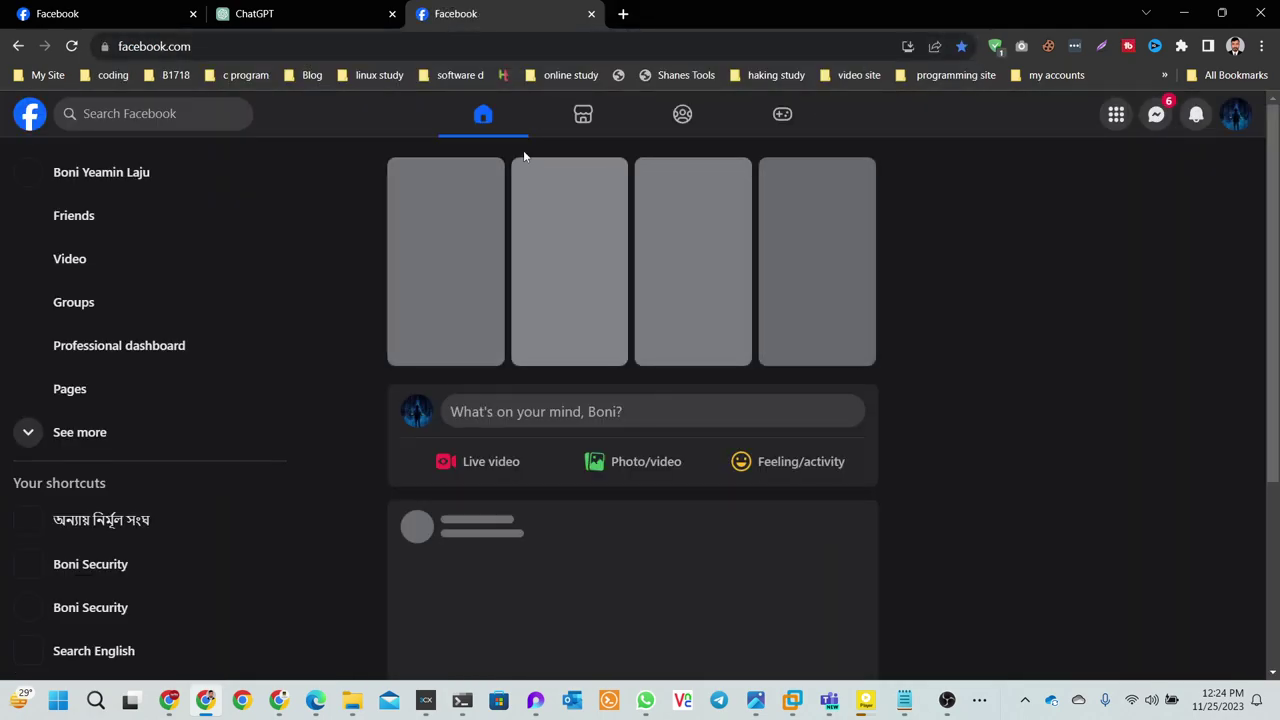
{"action": "scroll", "coordinate": [110, 368], "scroll_direction": "down", "scroll_amount": 1}
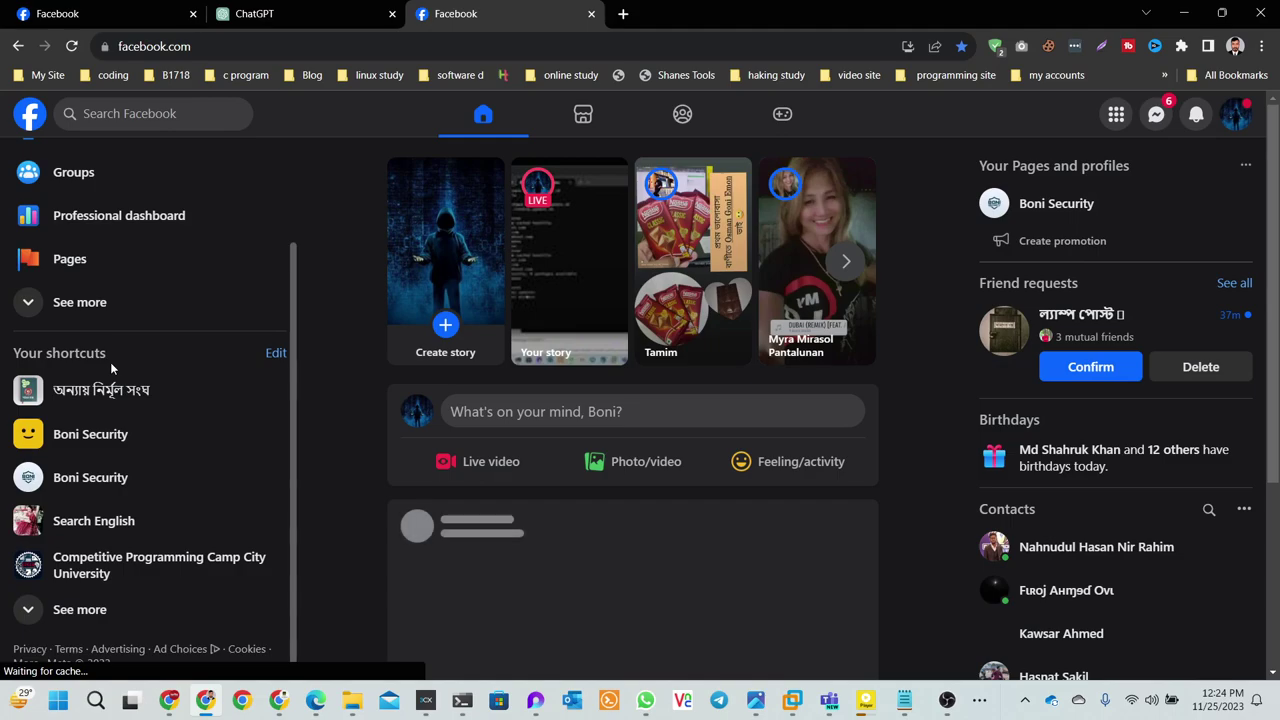
{"action": "scroll", "coordinate": [383, 444], "scroll_direction": "down", "scroll_amount": 3}
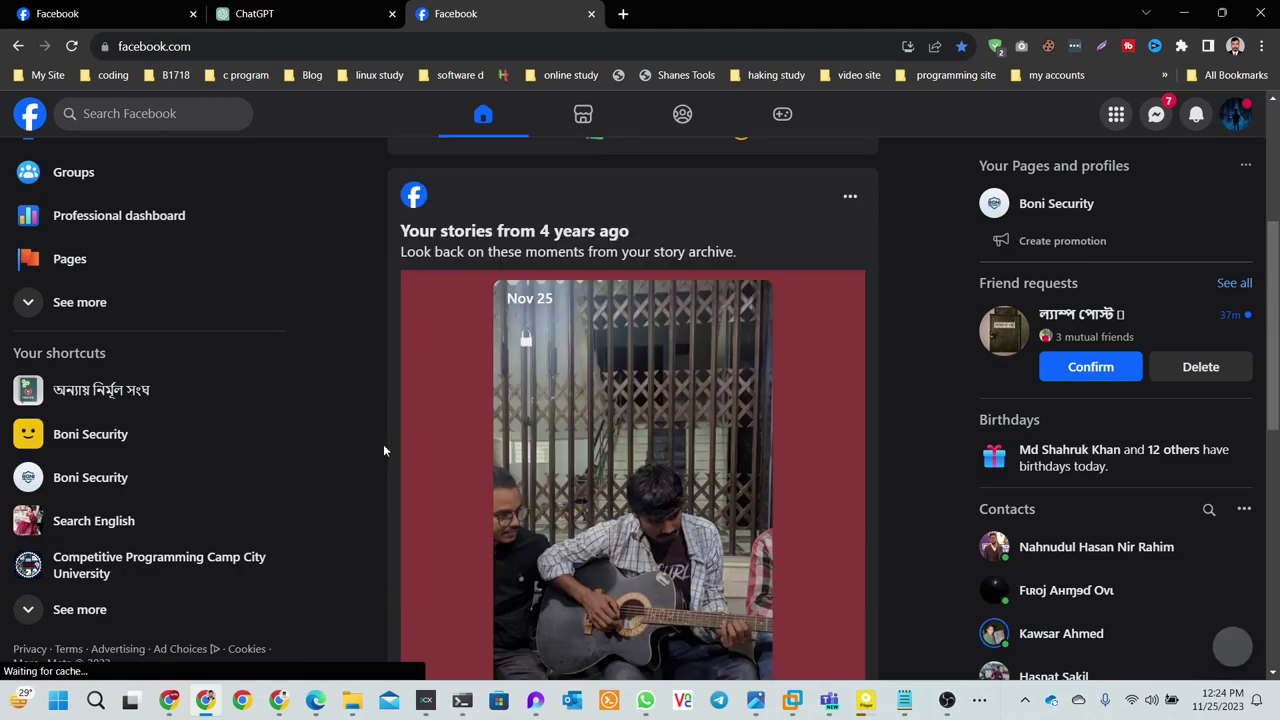
{"action": "scroll", "coordinate": [426, 428], "scroll_direction": "down", "scroll_amount": 5}
{"action": "scroll", "coordinate": [433, 428], "scroll_direction": "up", "scroll_amount": 8}
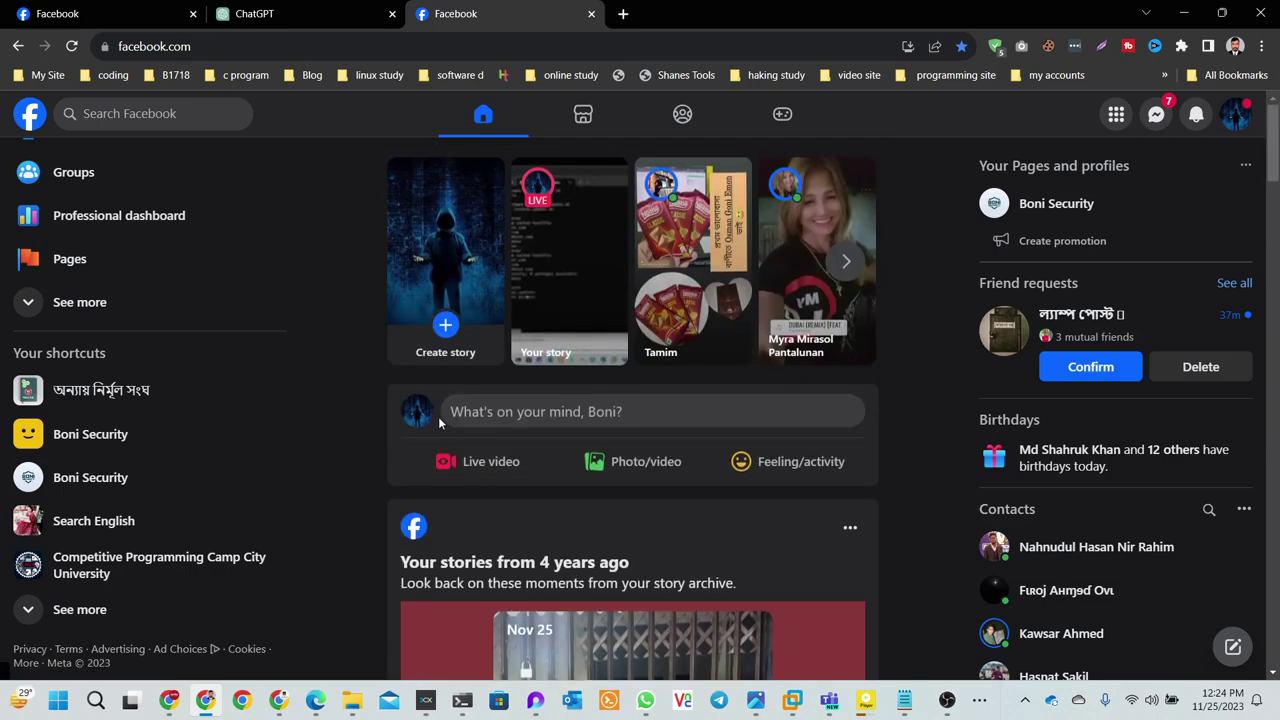
- Open the security page from the Facebook shortcuts, browse it, then return to the home feed
{"action": "left_click", "coordinate": [110, 481]}
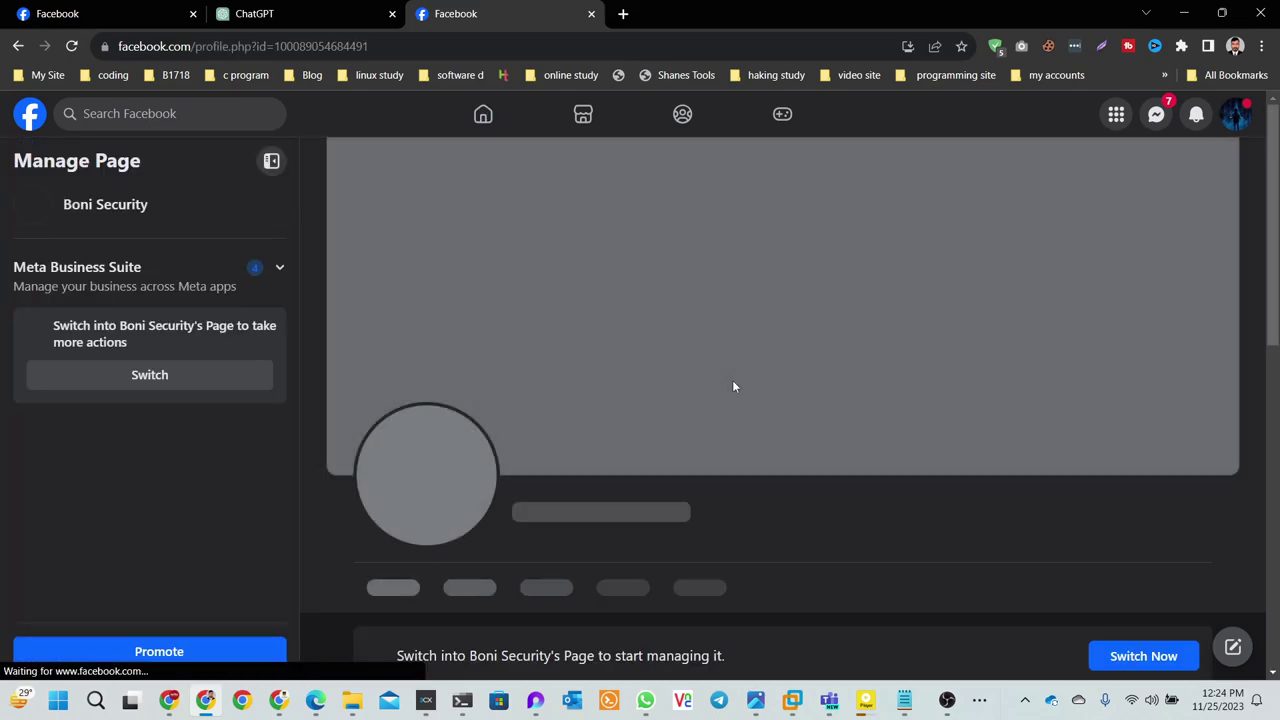
{"action": "scroll", "coordinate": [732, 387], "scroll_direction": "down", "scroll_amount": 10}
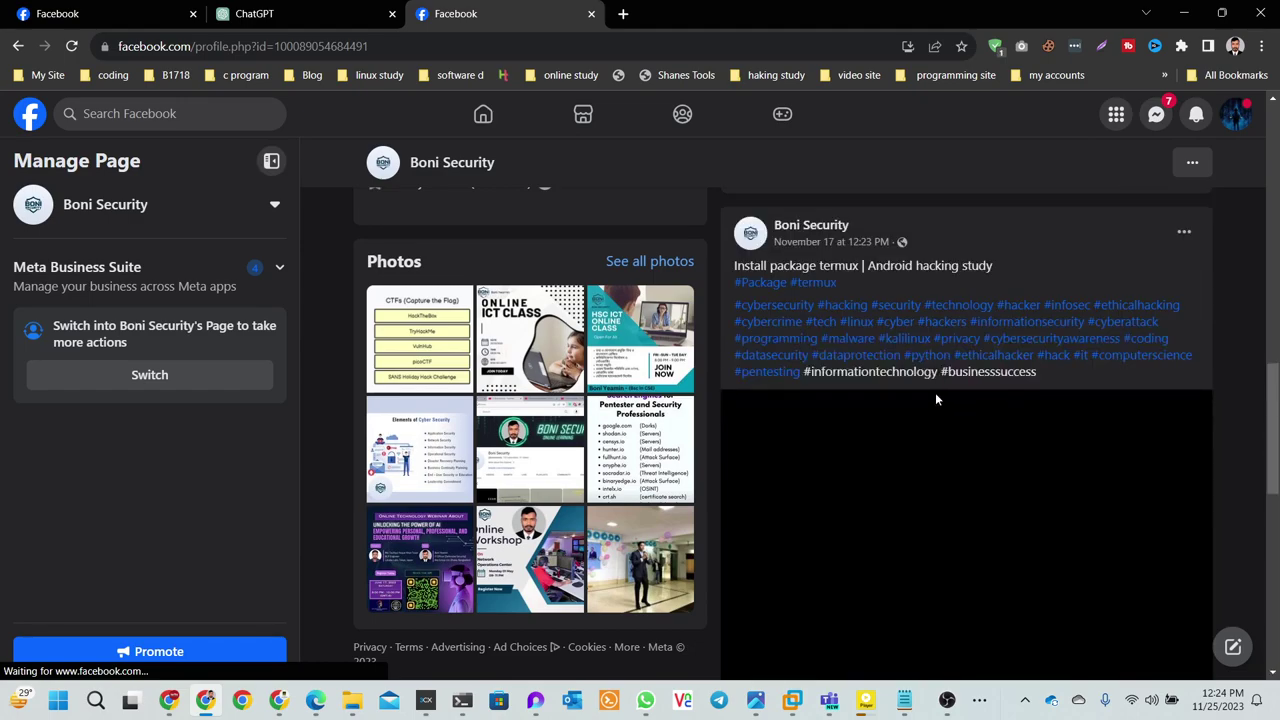
{"action": "scroll", "coordinate": [935, 392], "scroll_direction": "down", "scroll_amount": 10}
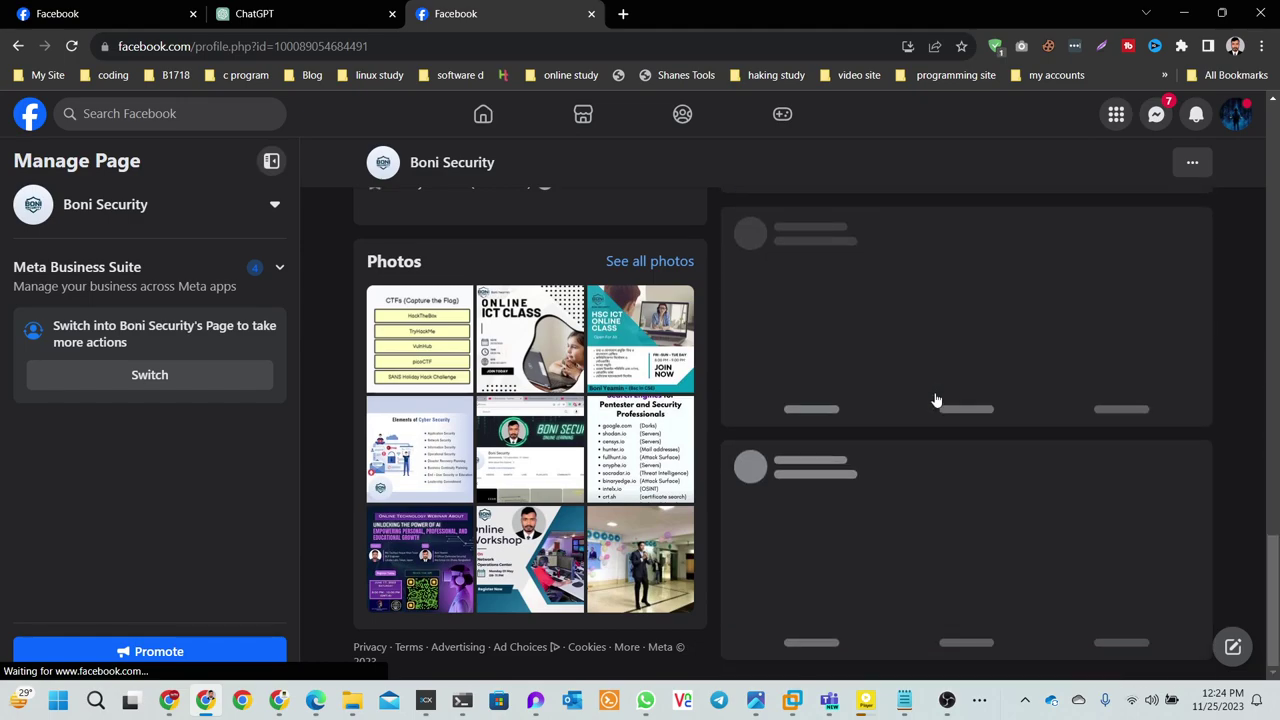
{"action": "scroll", "coordinate": [935, 400], "scroll_direction": "down", "scroll_amount": 5}
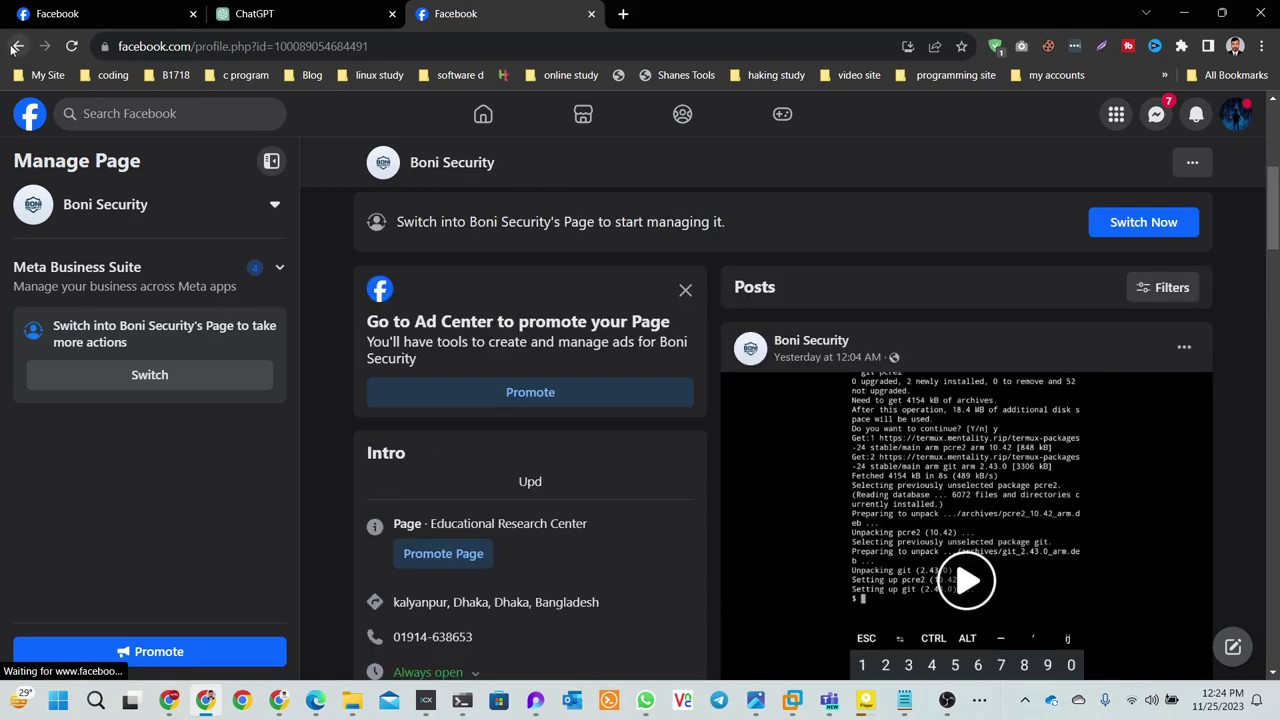
{"action": "left_click", "coordinate": [15, 47]}
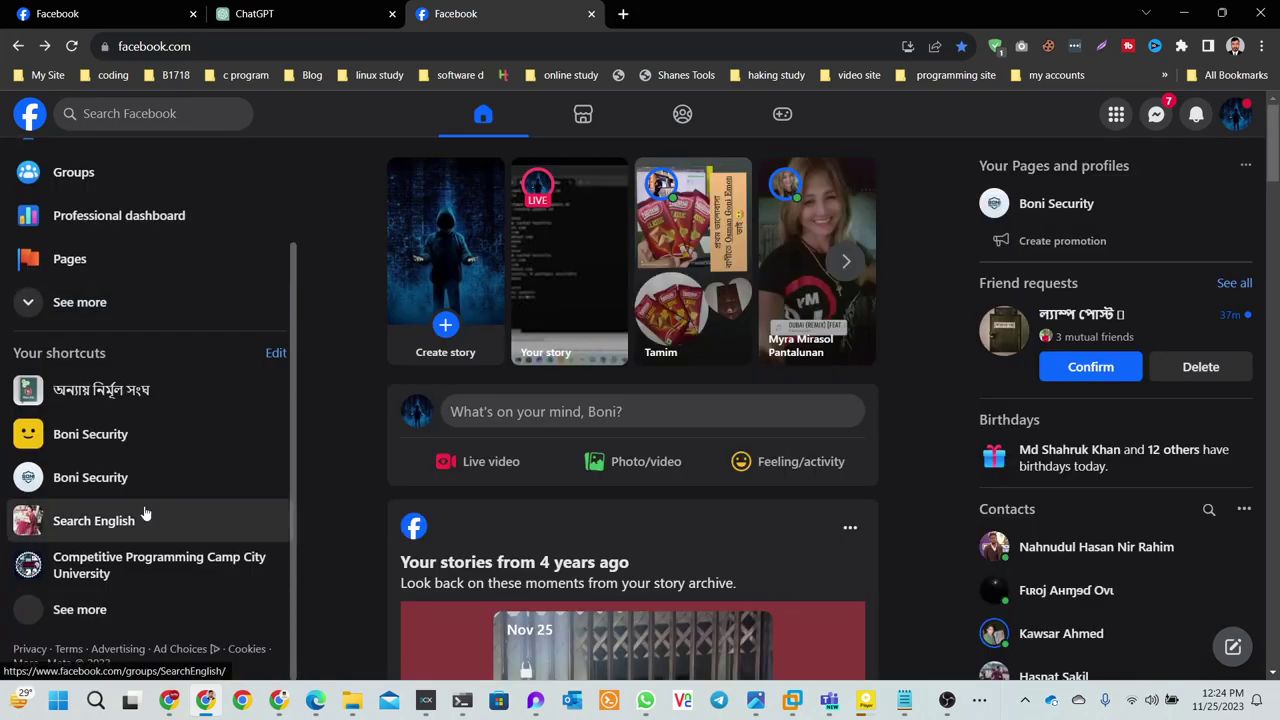
- Open the বাংলায় ইথিক্যাল হ্যাকিং page and expand its Practical Basic Ethical Hacking post
{"action": "scroll", "coordinate": [145, 513], "scroll_direction": "down", "scroll_amount": 2}
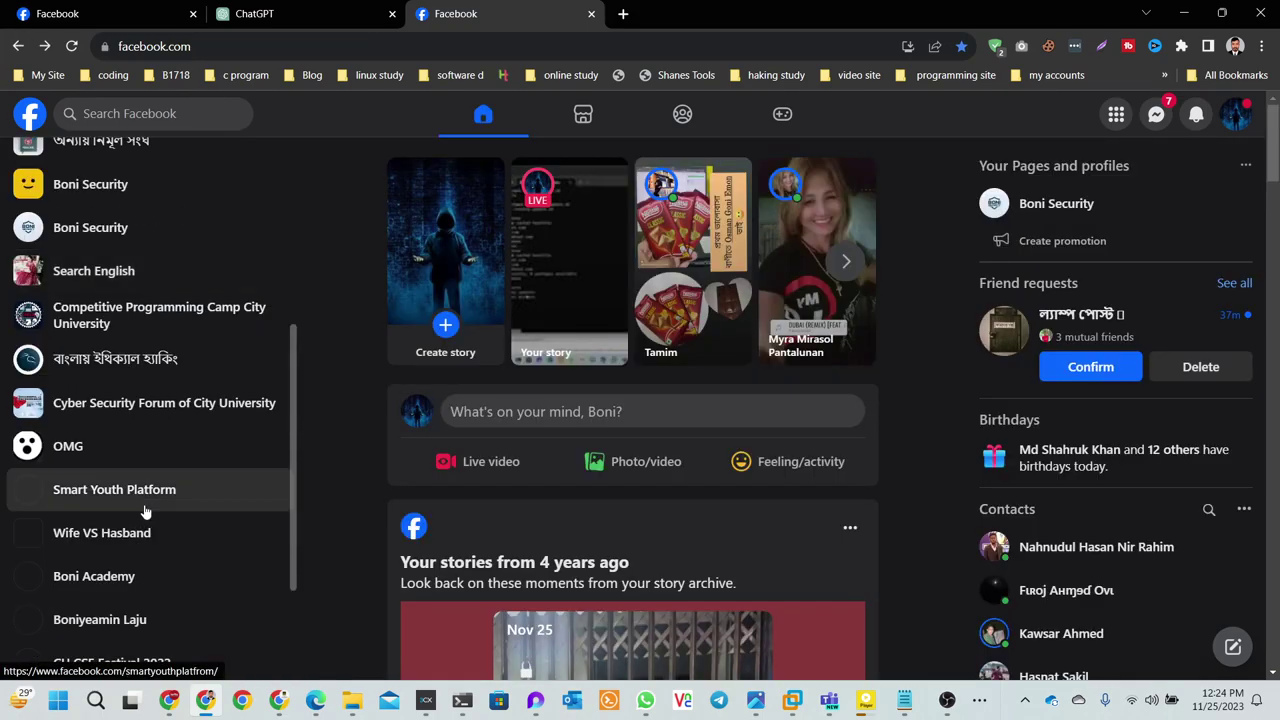
{"action": "left_click", "coordinate": [128, 371]}
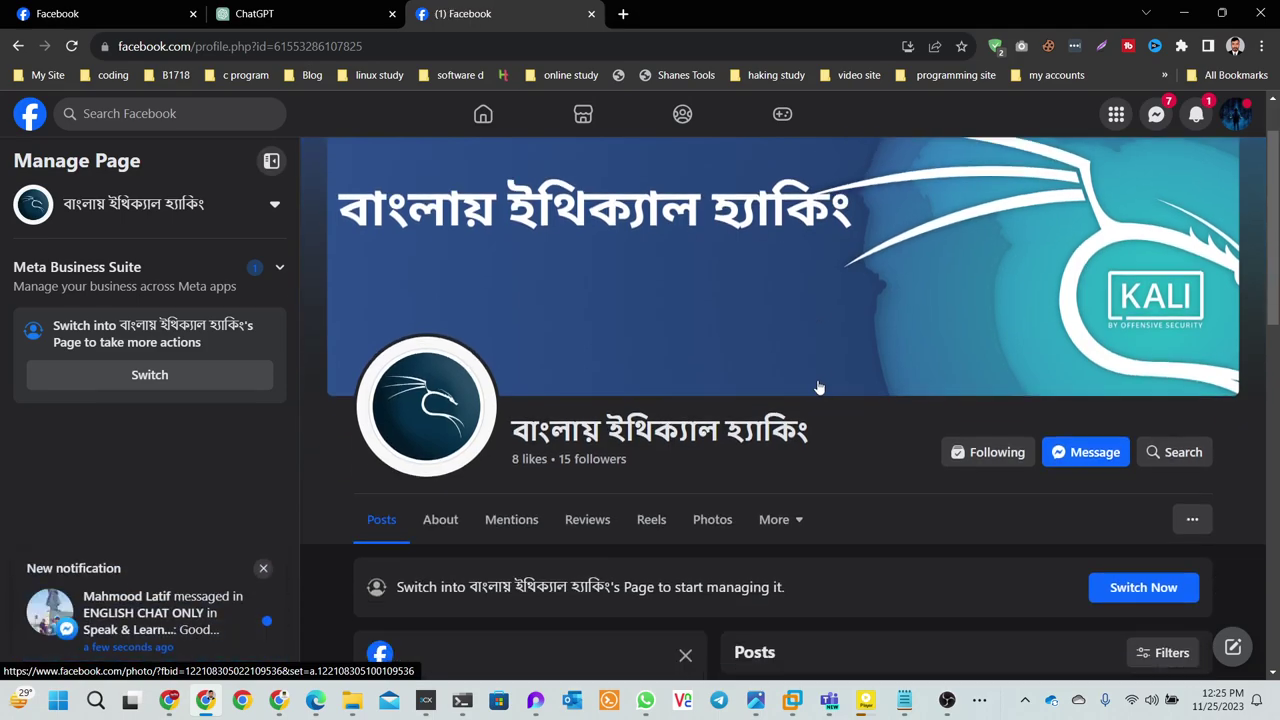
{"action": "scroll", "coordinate": [818, 388], "scroll_direction": "down", "scroll_amount": 2}
{"action": "scroll", "coordinate": [818, 388], "scroll_direction": "down", "scroll_amount": 4}
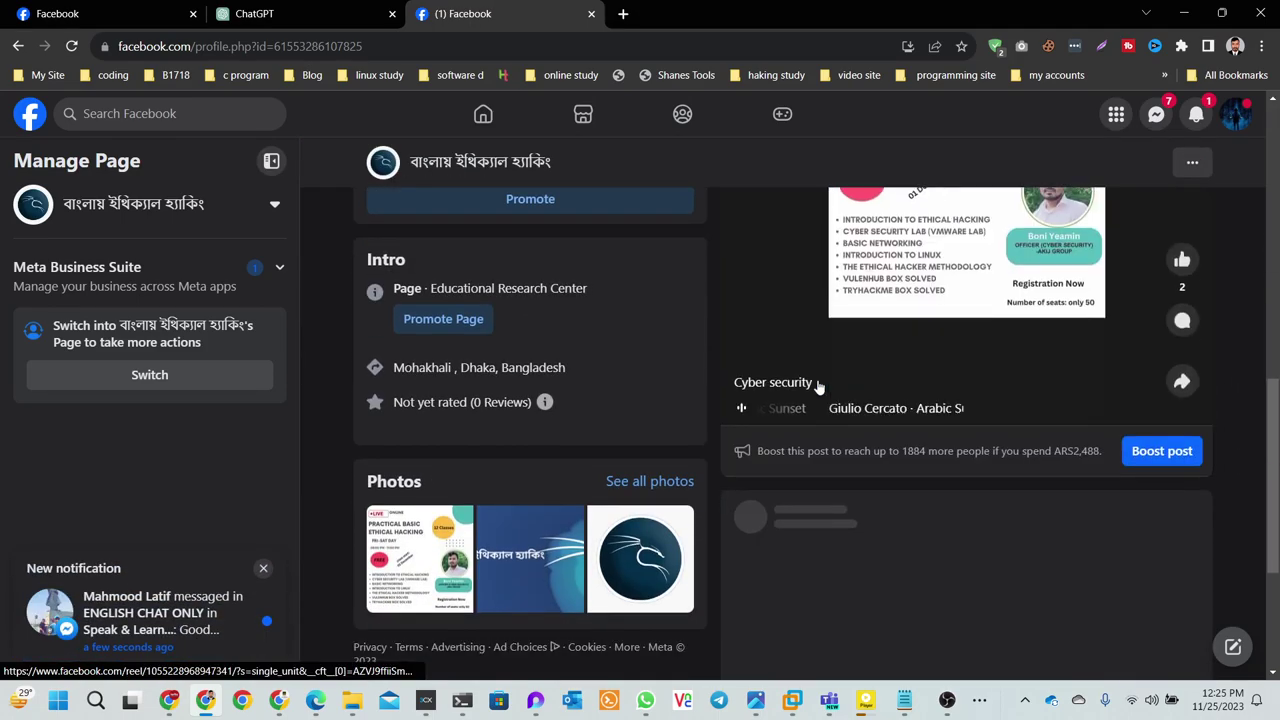
{"action": "scroll", "coordinate": [818, 388], "scroll_direction": "down", "scroll_amount": 1}
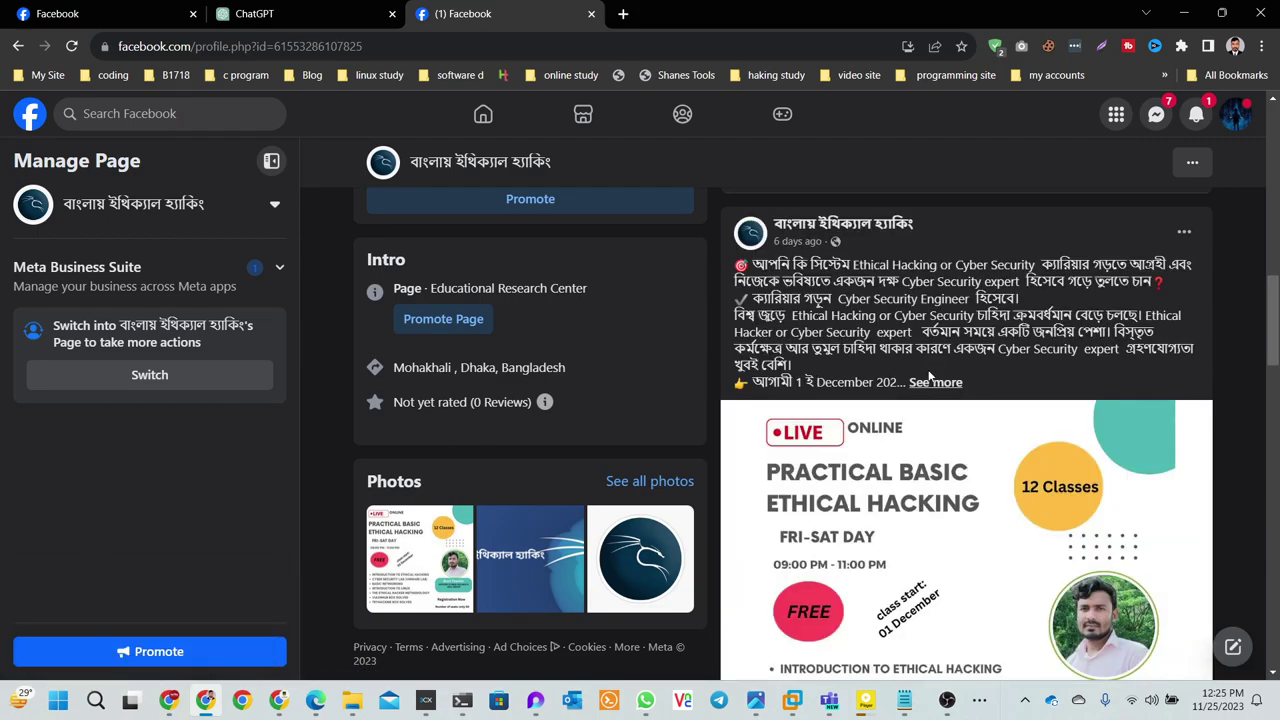
{"action": "left_click", "coordinate": [932, 383]}
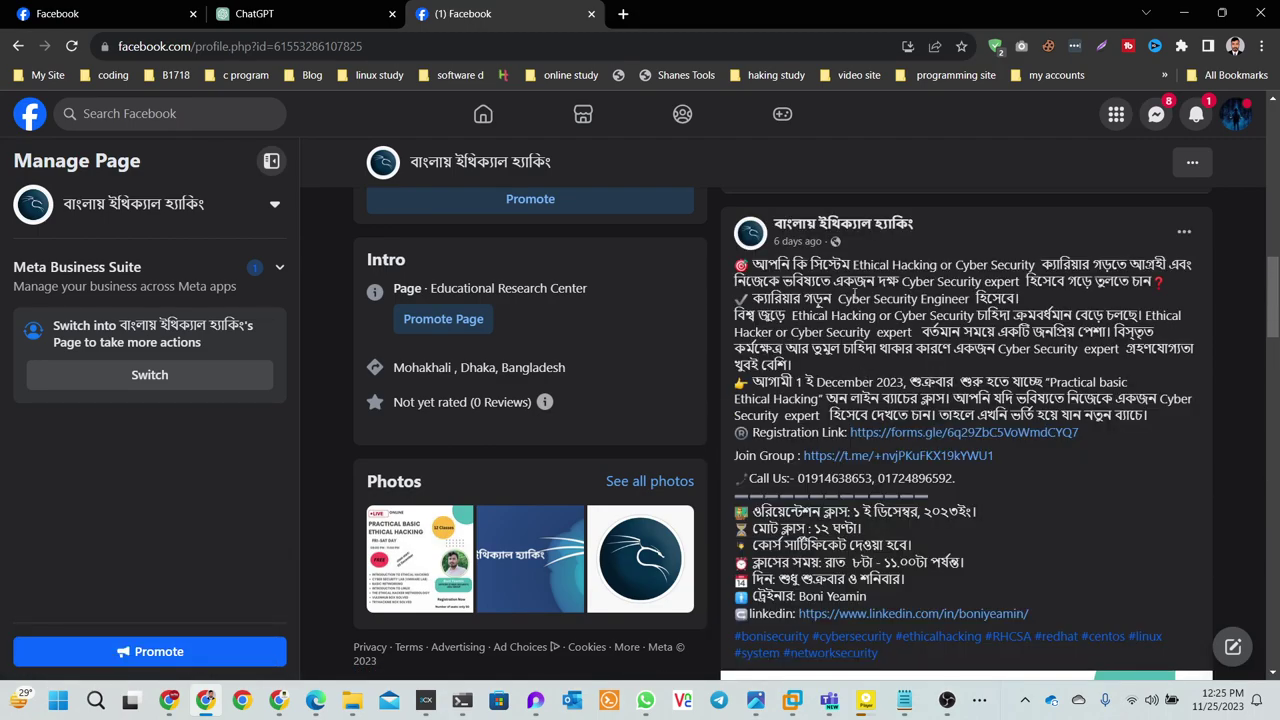
{"action": "left_click_drag", "start_coordinate": [852, 265], "coordinate": [1207, 269]}
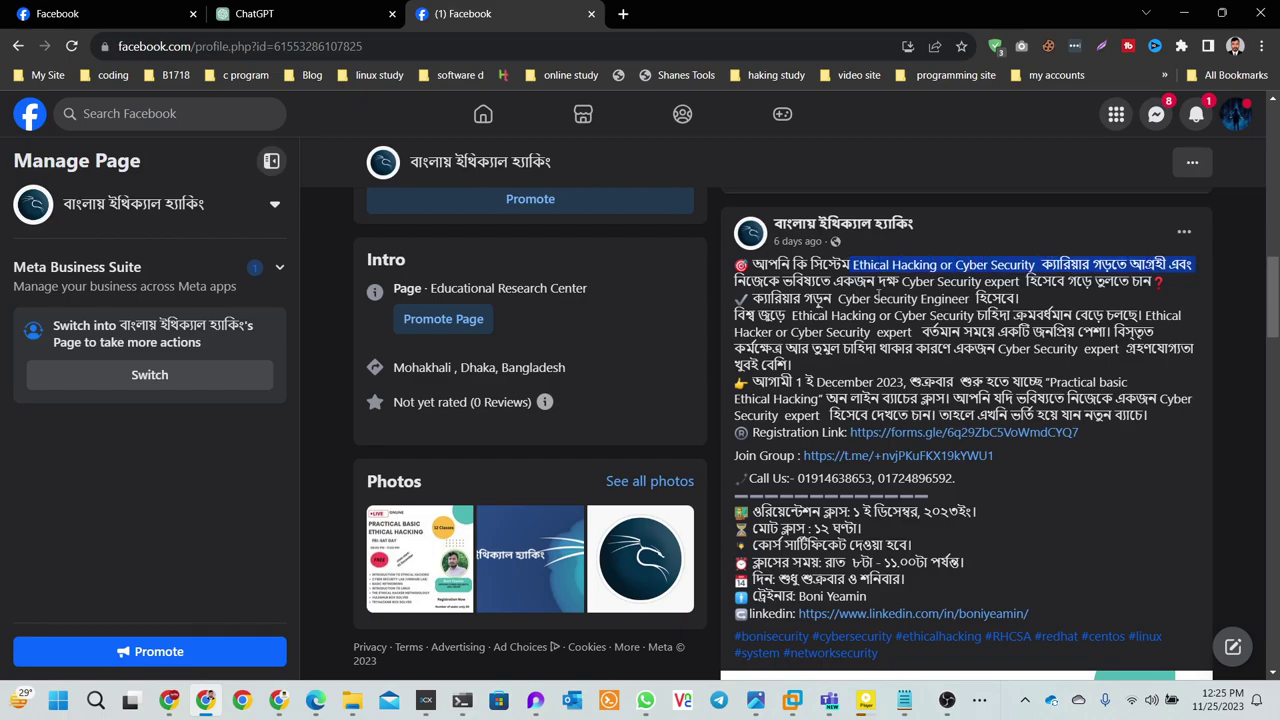
{"action": "left_click", "coordinate": [877, 294]}
{"action": "scroll", "coordinate": [861, 309], "scroll_direction": "down", "scroll_amount": 5}
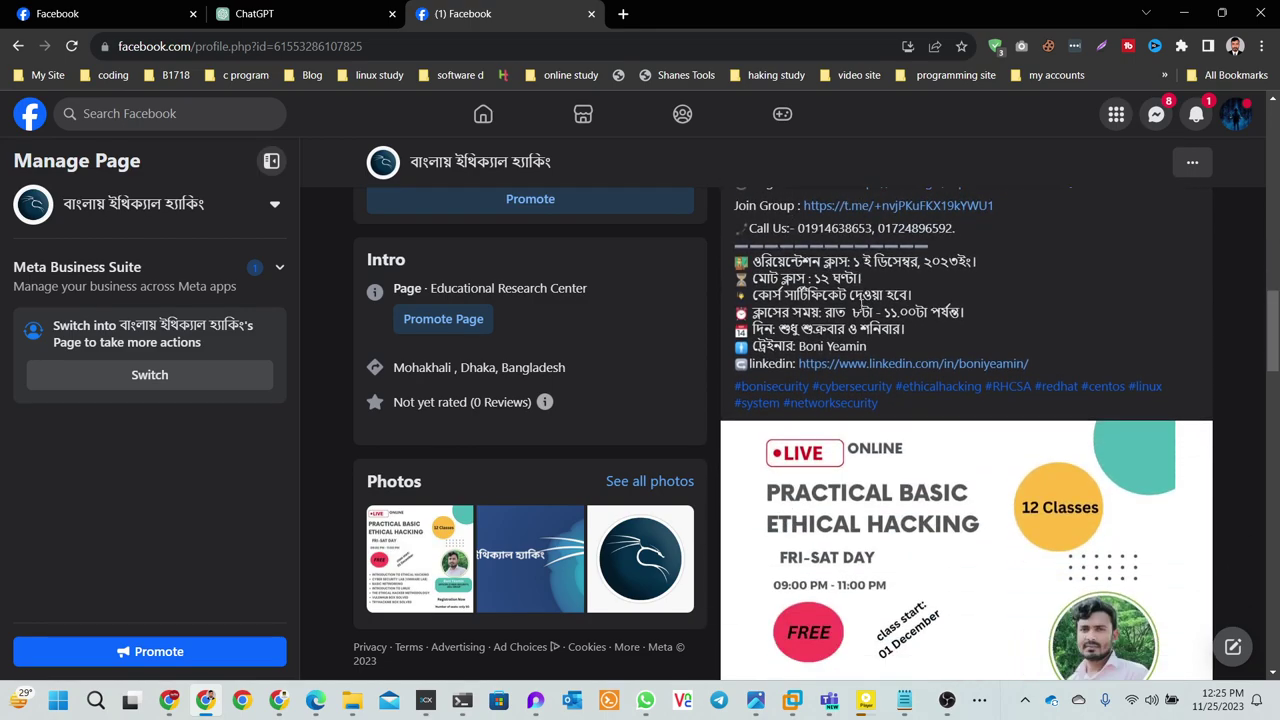
{"action": "scroll", "coordinate": [861, 309], "scroll_direction": "up", "scroll_amount": 1}
{"action": "scroll", "coordinate": [861, 309], "scroll_direction": "down", "scroll_amount": 1}
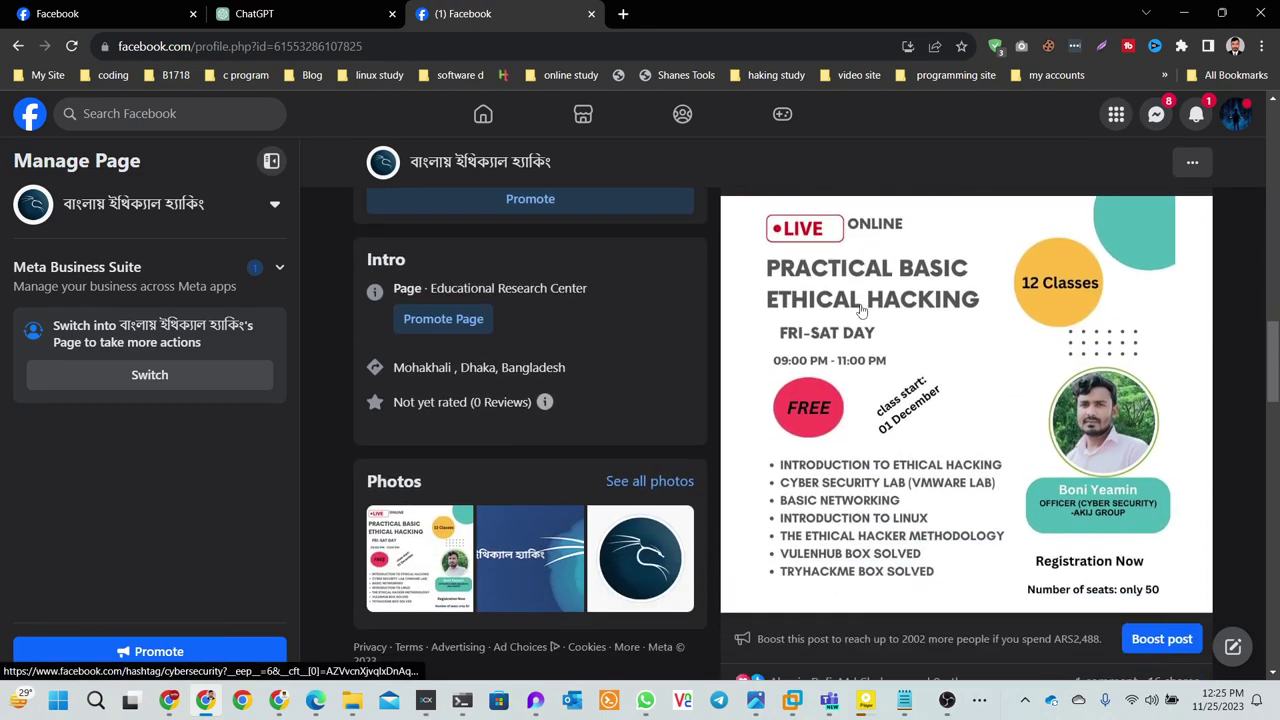
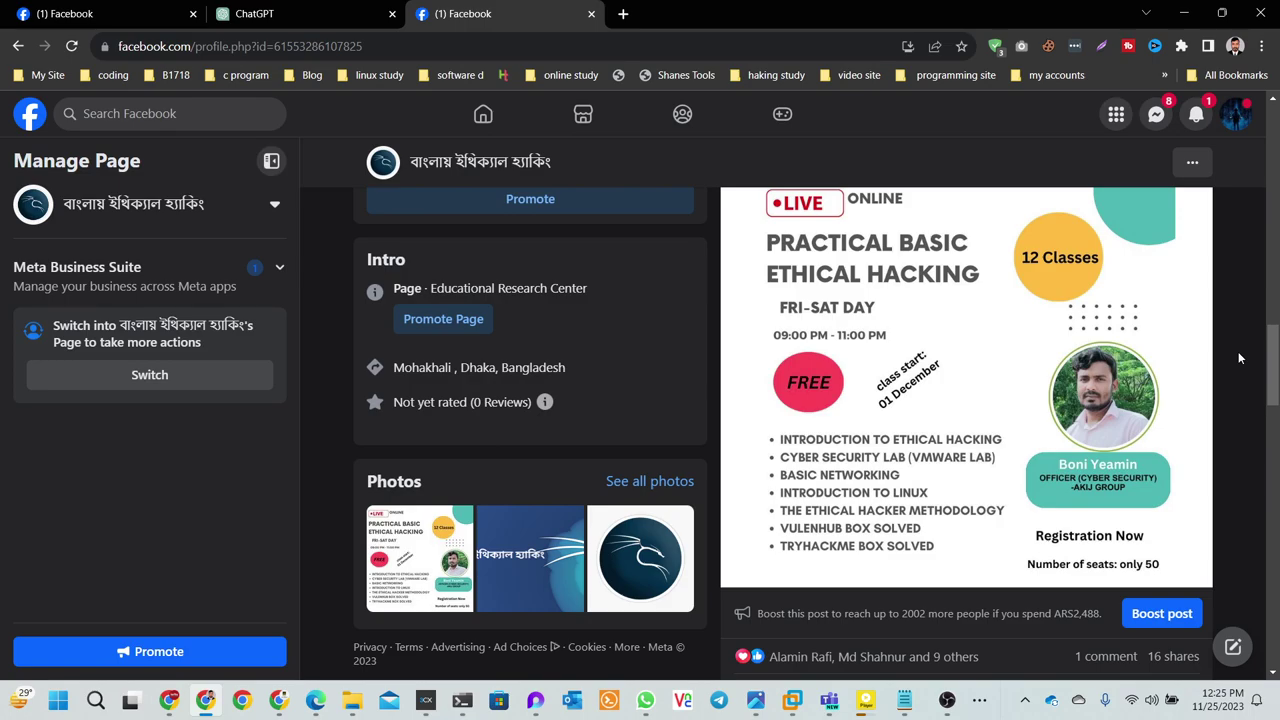
- Highlight the orientation date, course certificate and class time lines of the course post
{"action": "scroll", "coordinate": [1057, 400], "scroll_direction": "up", "scroll_amount": 3}
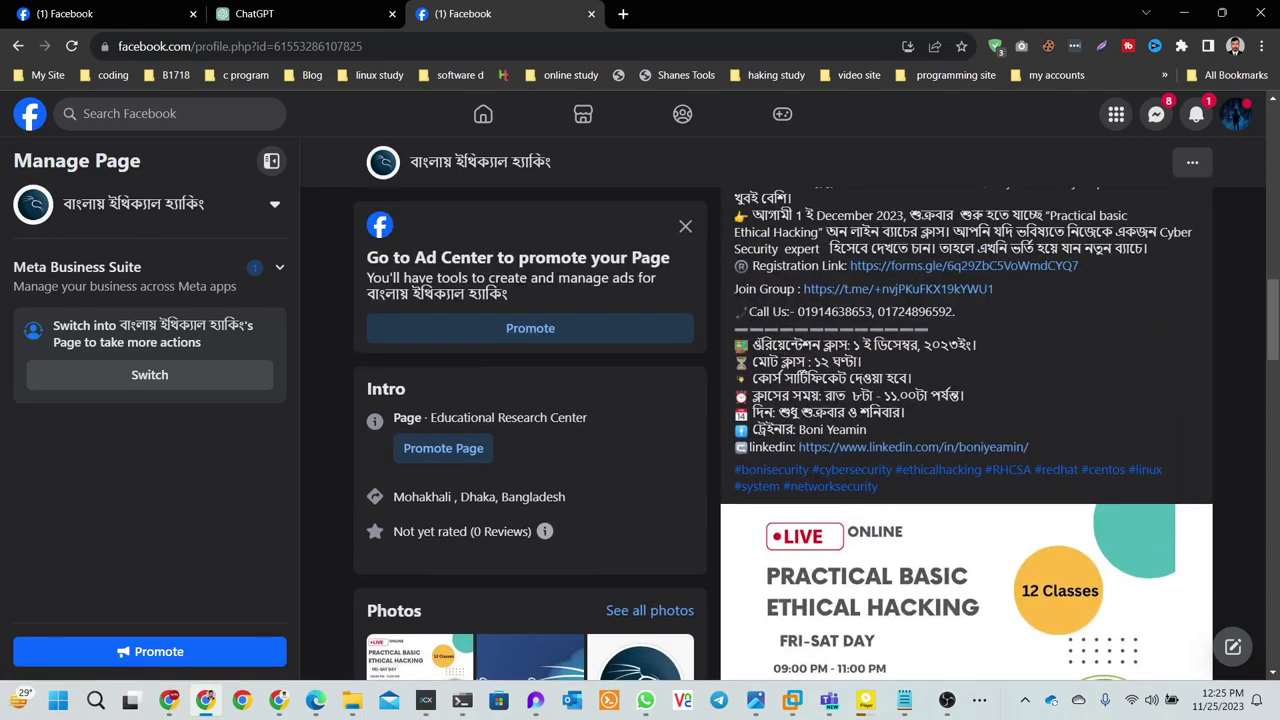
{"action": "left_click_drag", "start_coordinate": [752, 344], "coordinate": [970, 344]}
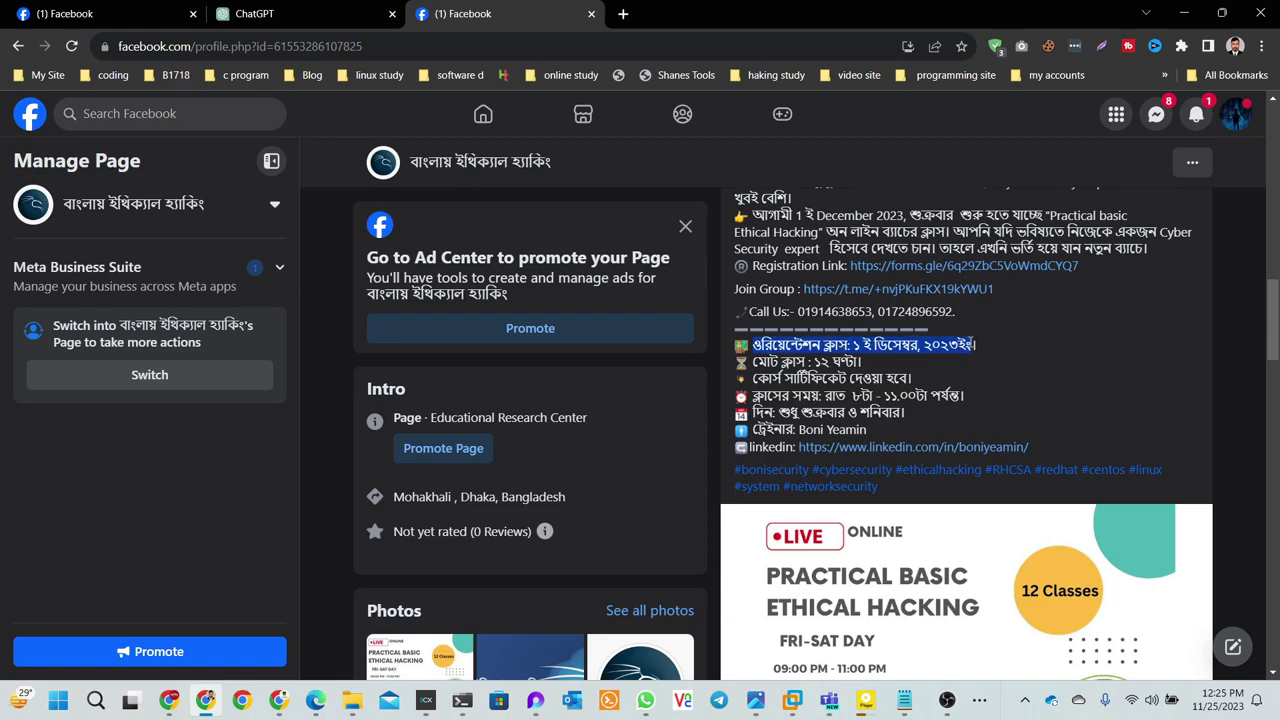
{"action": "left_click", "coordinate": [1038, 343]}
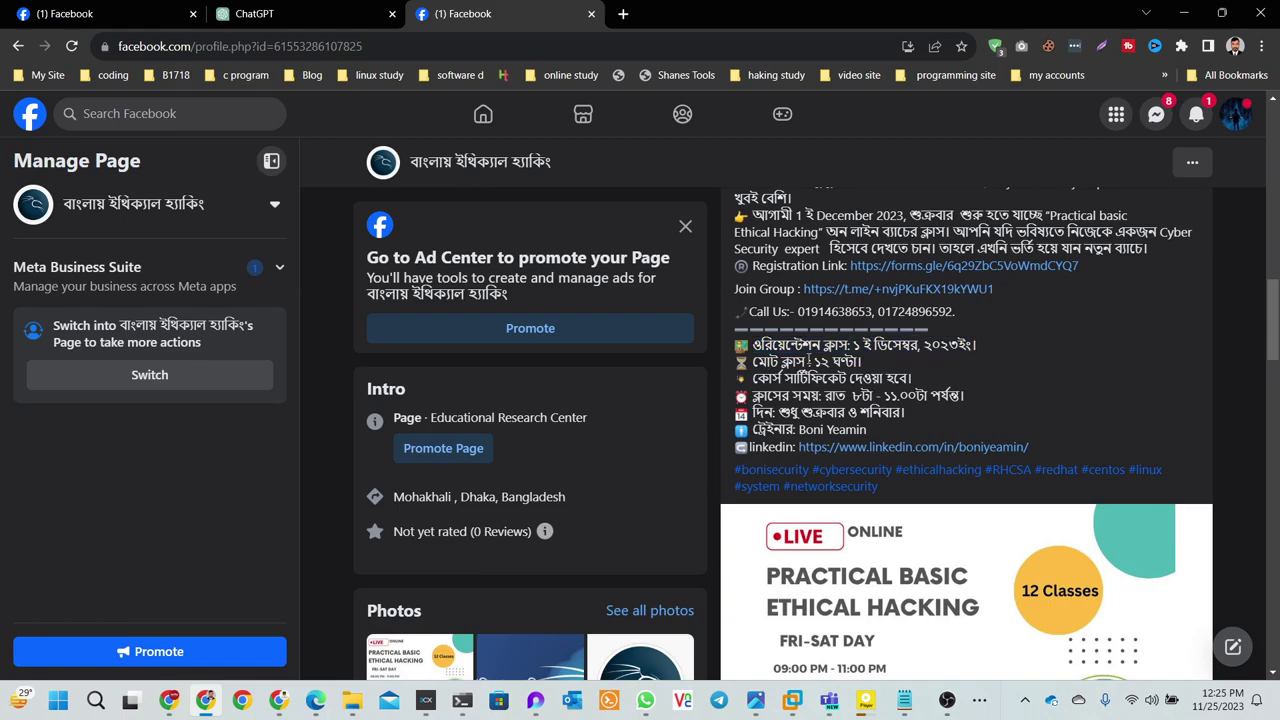
{"action": "left_click_drag", "start_coordinate": [912, 378], "coordinate": [751, 378]}
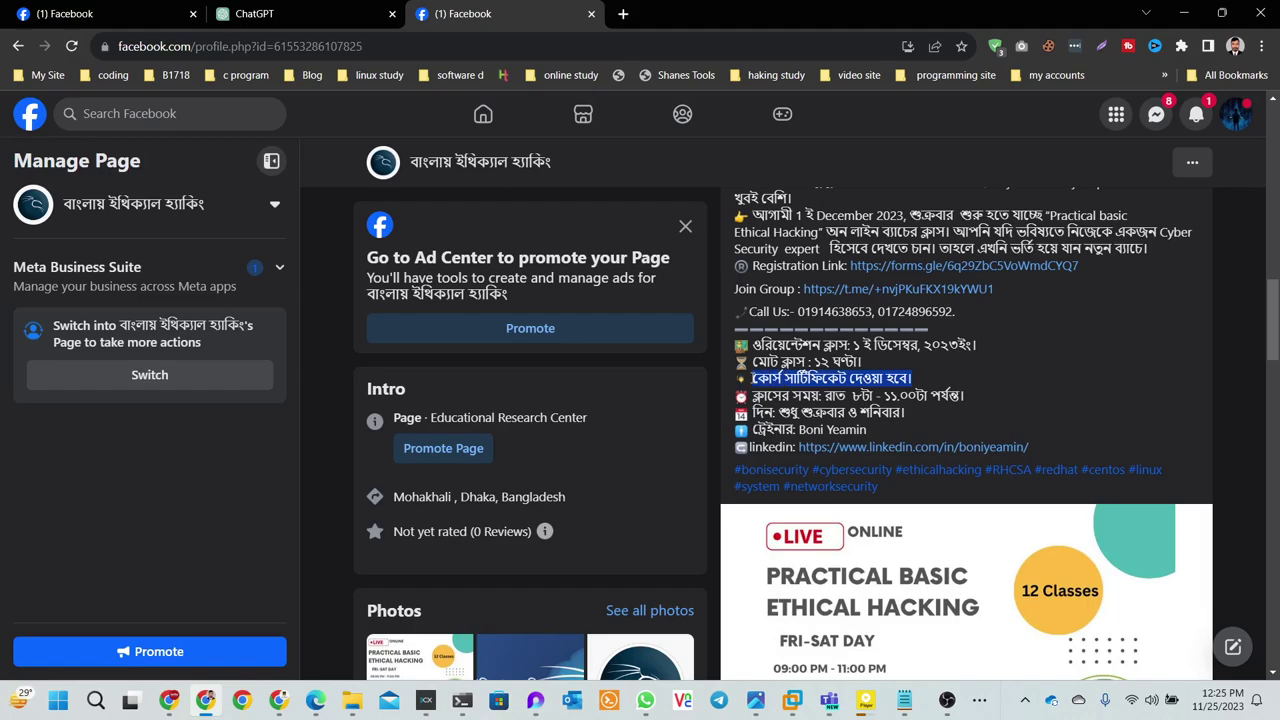
{"action": "left_click", "coordinate": [751, 378]}
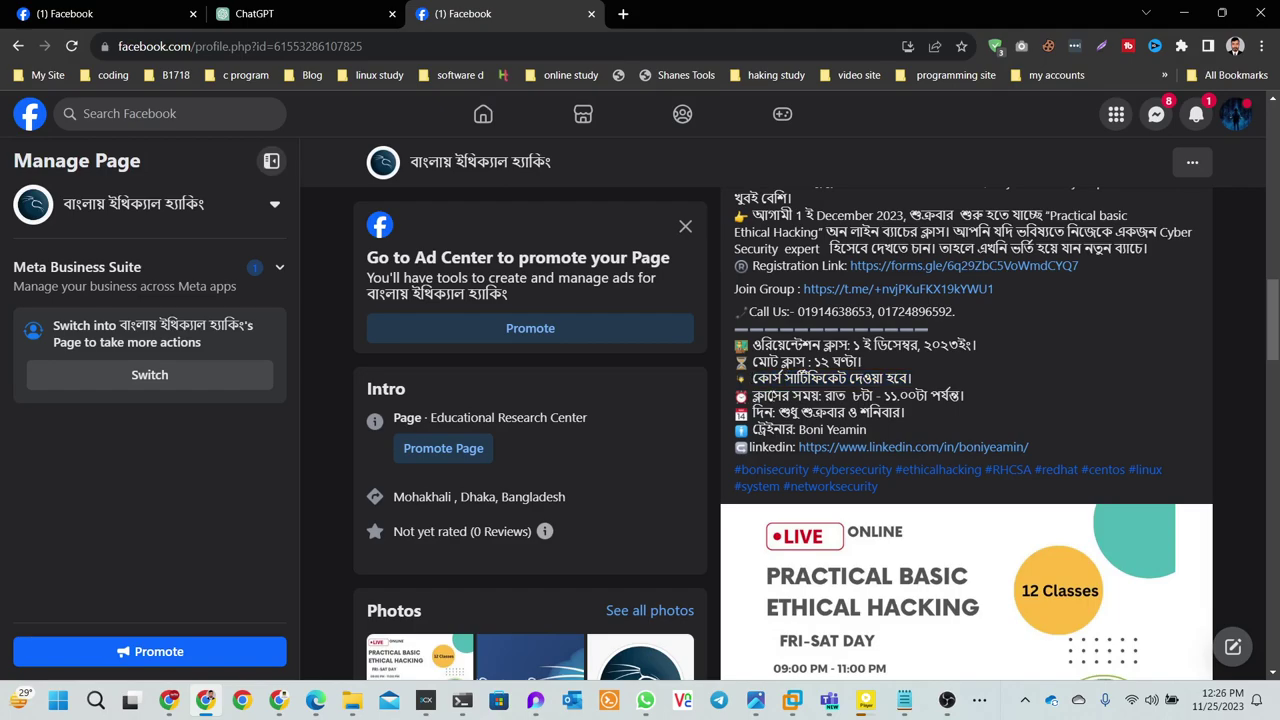
{"action": "left_click_drag", "start_coordinate": [914, 378], "coordinate": [751, 395]}
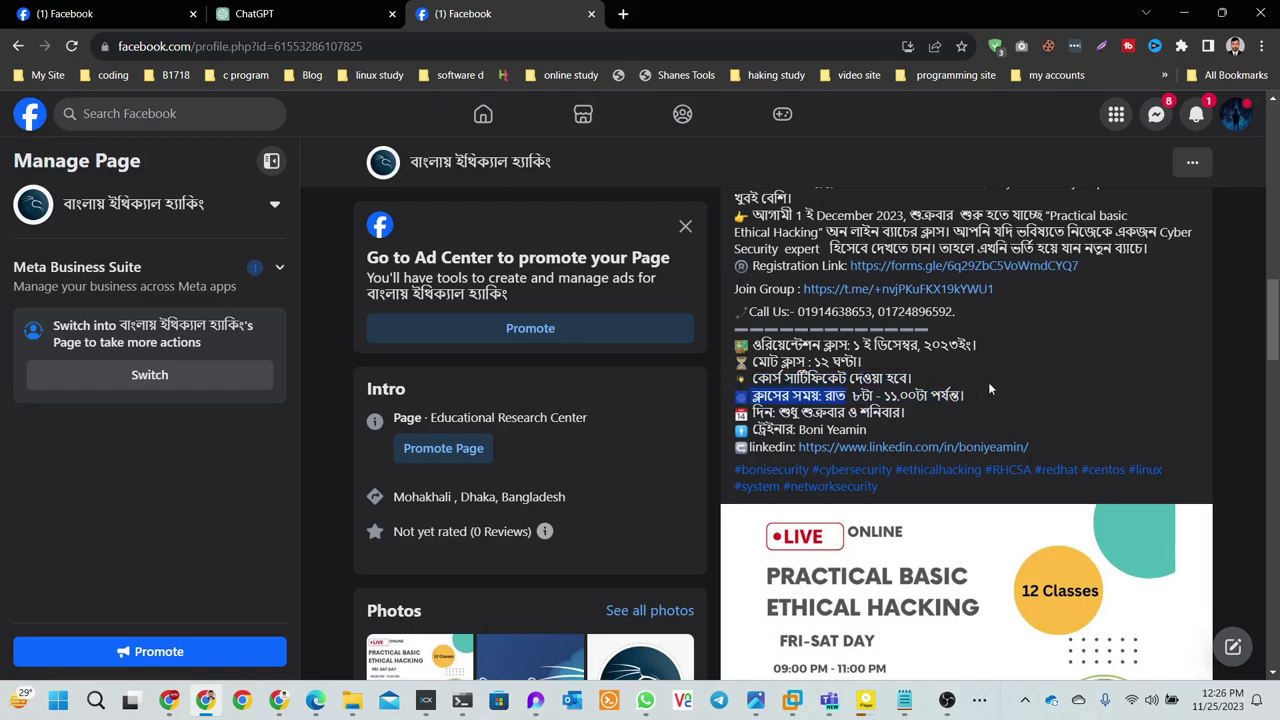
{"action": "scroll", "coordinate": [988, 382], "scroll_direction": "down", "scroll_amount": 3}
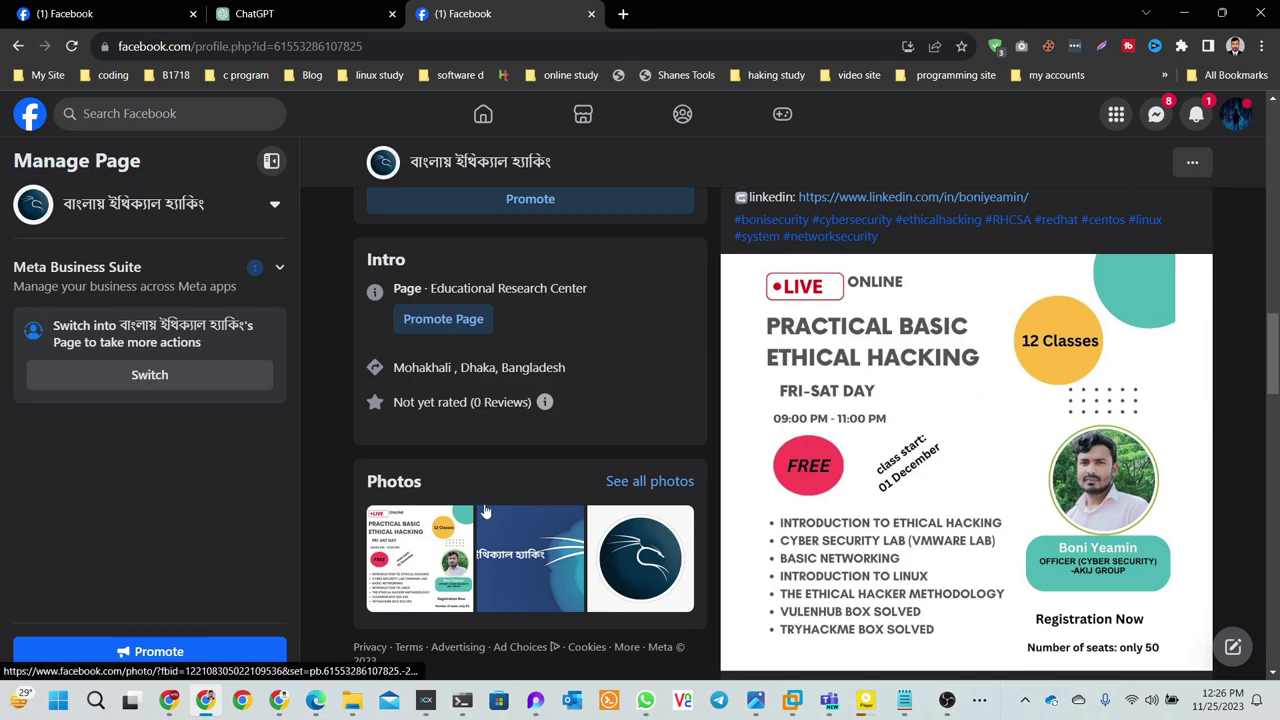
{"action": "scroll", "coordinate": [860, 440], "scroll_direction": "up", "scroll_amount": 3}
{"action": "left_click", "coordinate": [860, 440]}
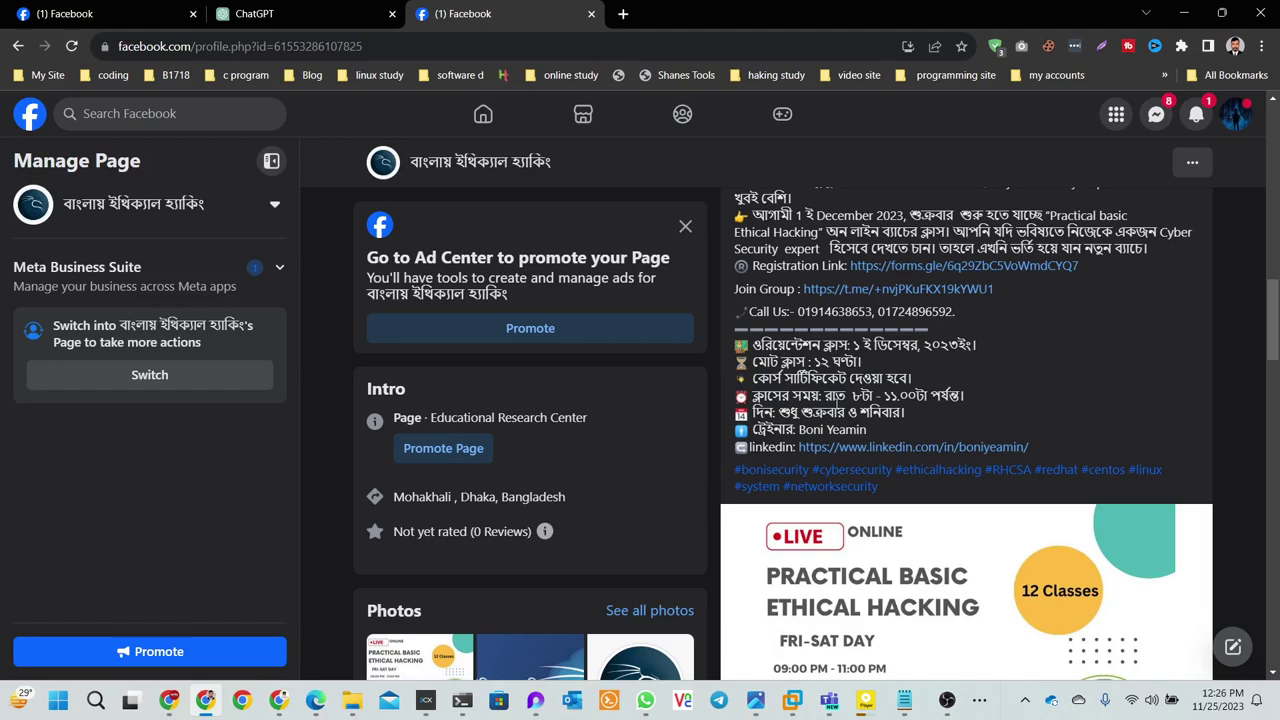
{"action": "left_click_drag", "start_coordinate": [860, 396], "coordinate": [851, 396]}
{"action": "left_click_drag", "start_coordinate": [968, 396], "coordinate": [752, 398]}
{"action": "left_click", "coordinate": [869, 400]}
- Highlight the class days and trainer's name lines, briefly checking the Messenger chats list
{"action": "scroll", "coordinate": [869, 400], "scroll_direction": "down", "scroll_amount": 1}
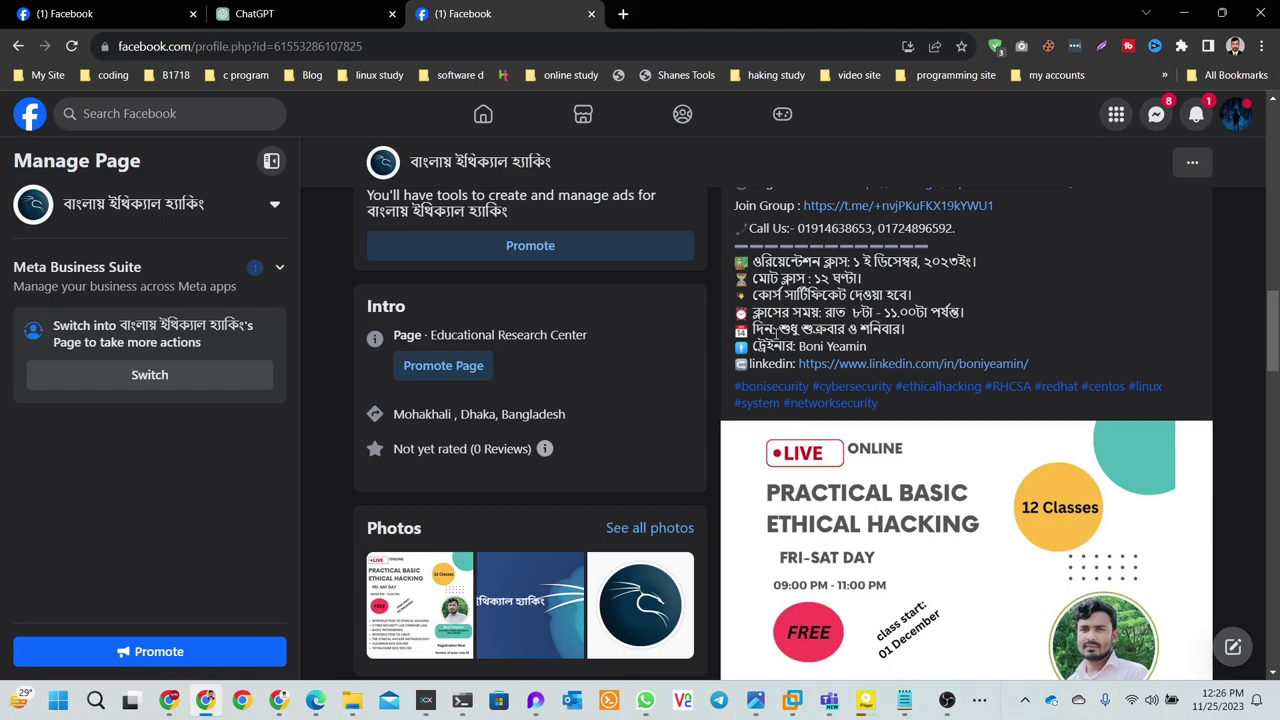
{"action": "left_click_drag", "start_coordinate": [774, 333], "coordinate": [908, 338]}
{"action": "left_click", "coordinate": [952, 350]}
{"action": "left_click_drag", "start_coordinate": [868, 347], "coordinate": [774, 347]}
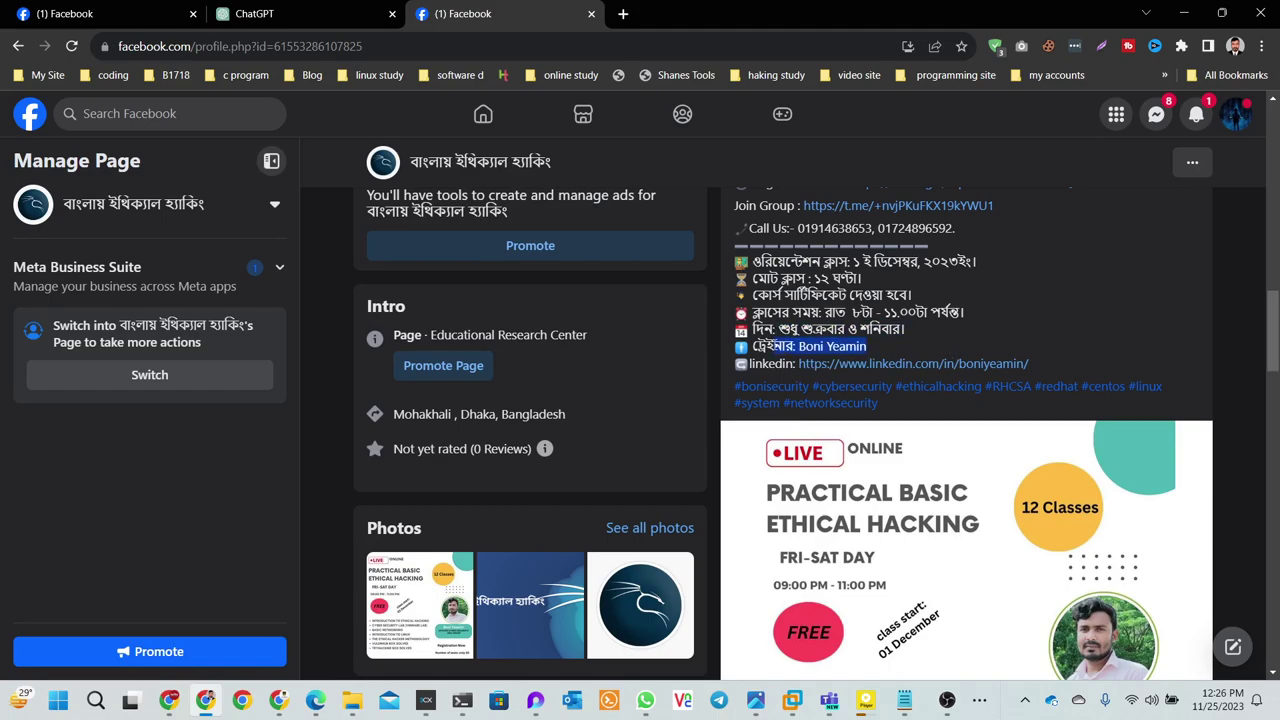
{"action": "left_click", "coordinate": [1155, 116]}
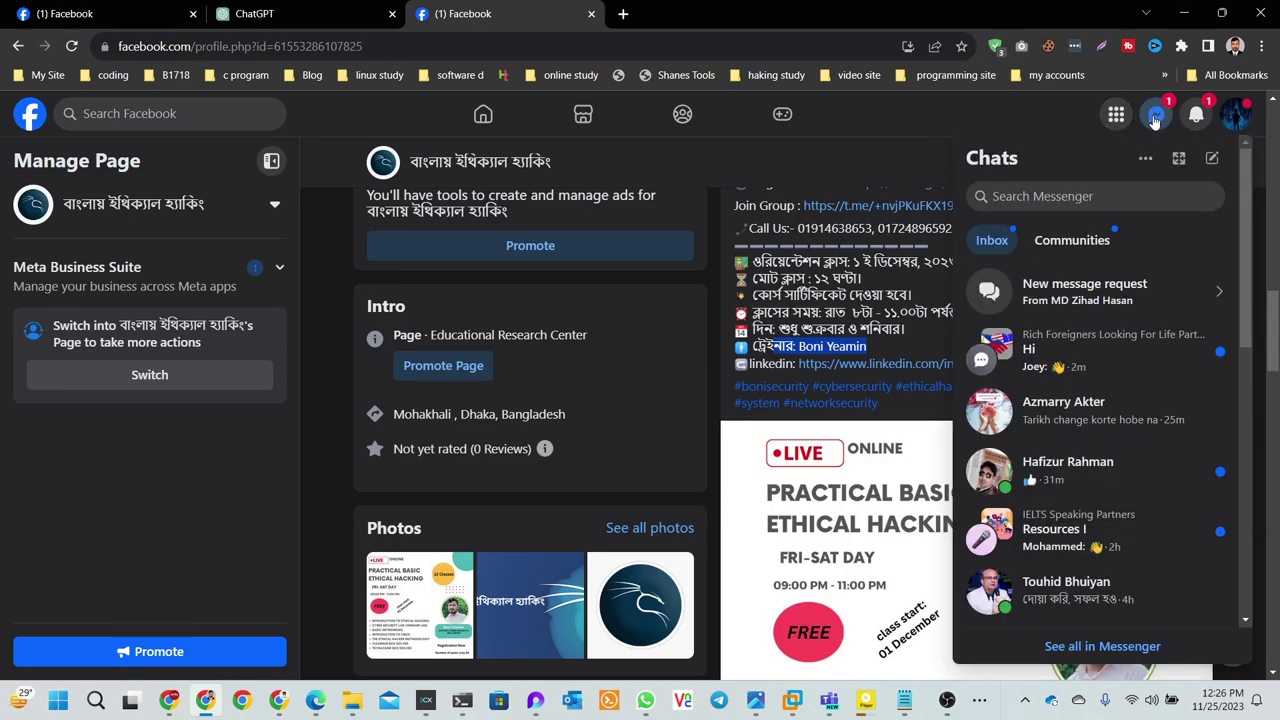
{"action": "left_click", "coordinate": [1155, 116]}
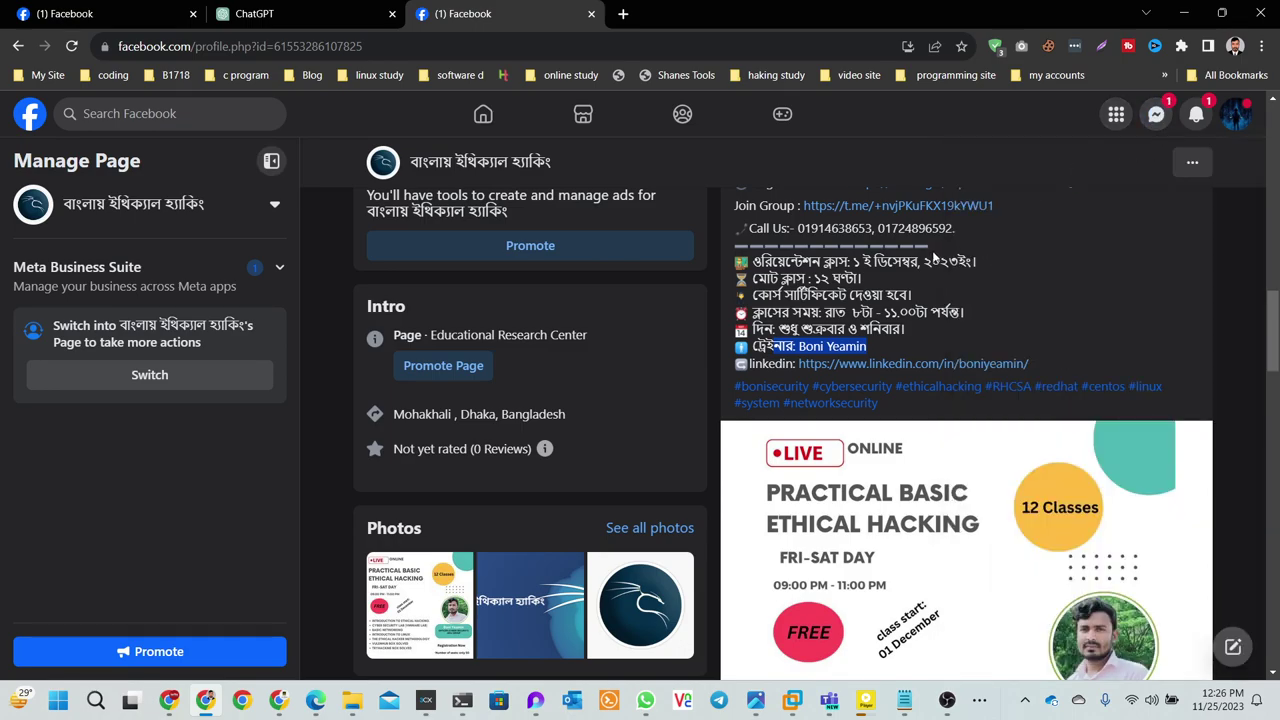
{"action": "scroll", "coordinate": [900, 395], "scroll_direction": "down", "scroll_amount": 3}
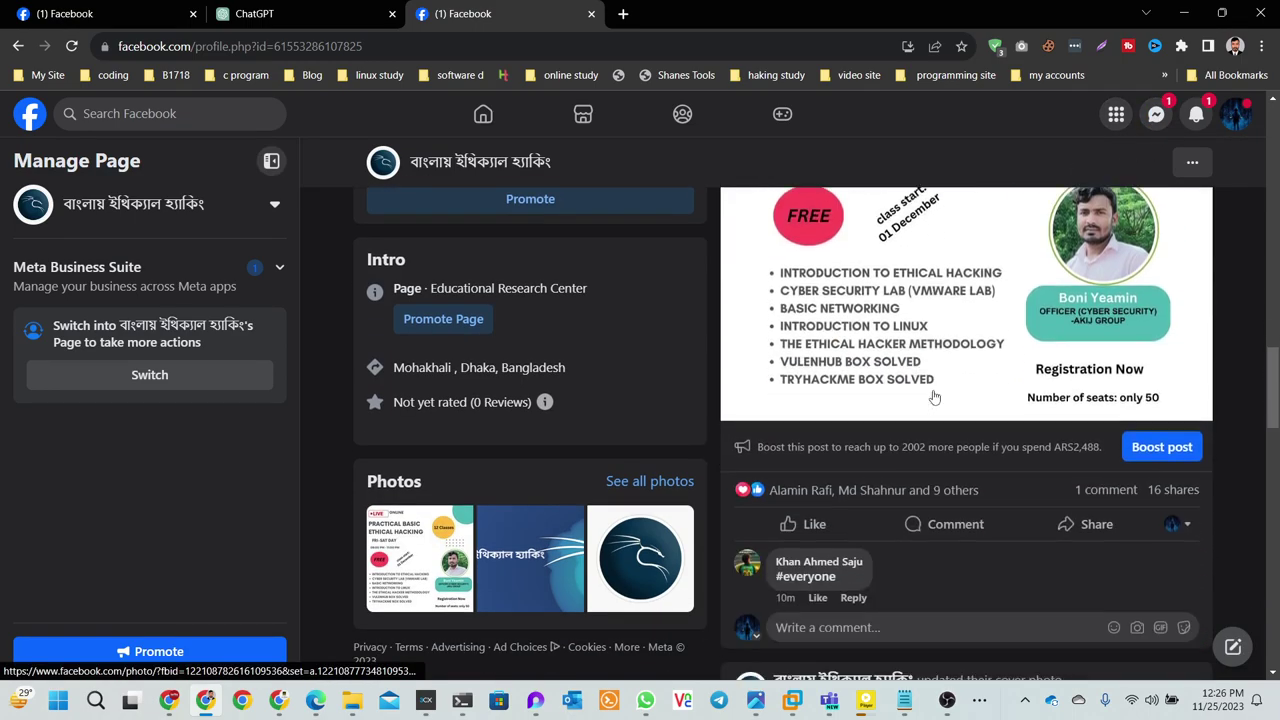
{"action": "scroll", "coordinate": [933, 397], "scroll_direction": "up", "scroll_amount": 1}
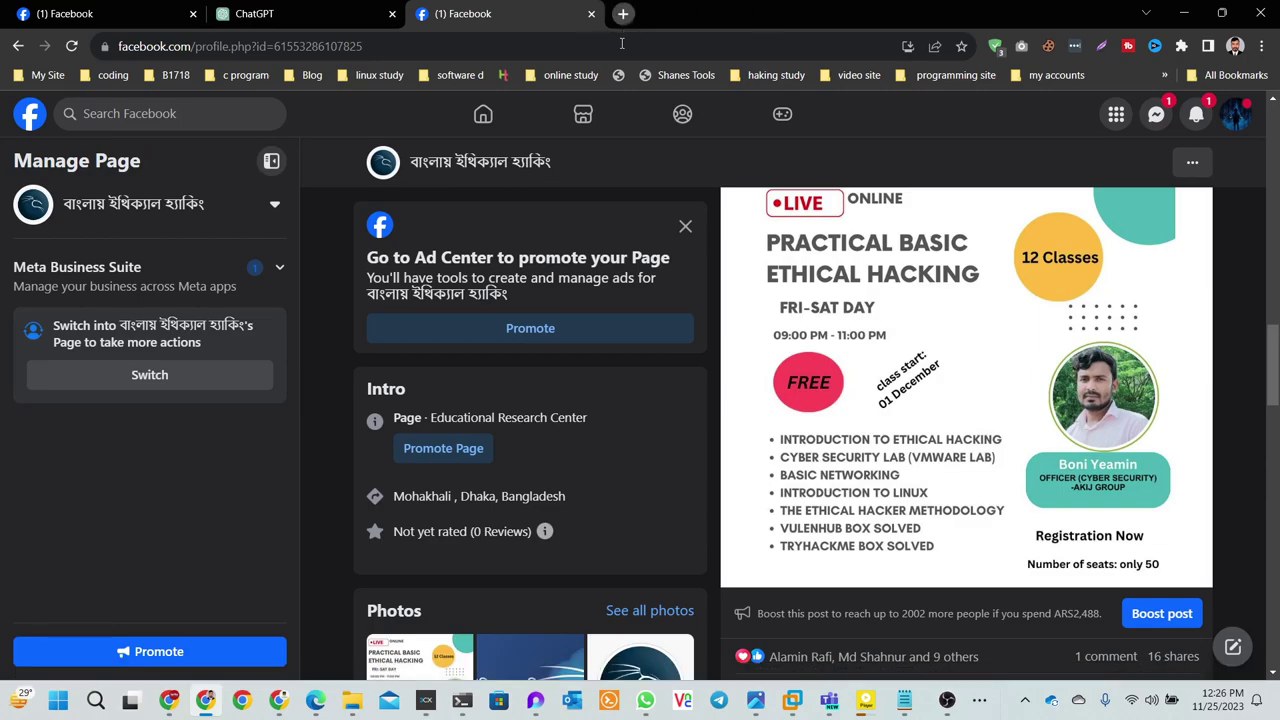
- Search the web for 'meadium' in a new browser tab
{"action": "left_click", "coordinate": [623, 13]}
{"action": "type", "text": "me"}
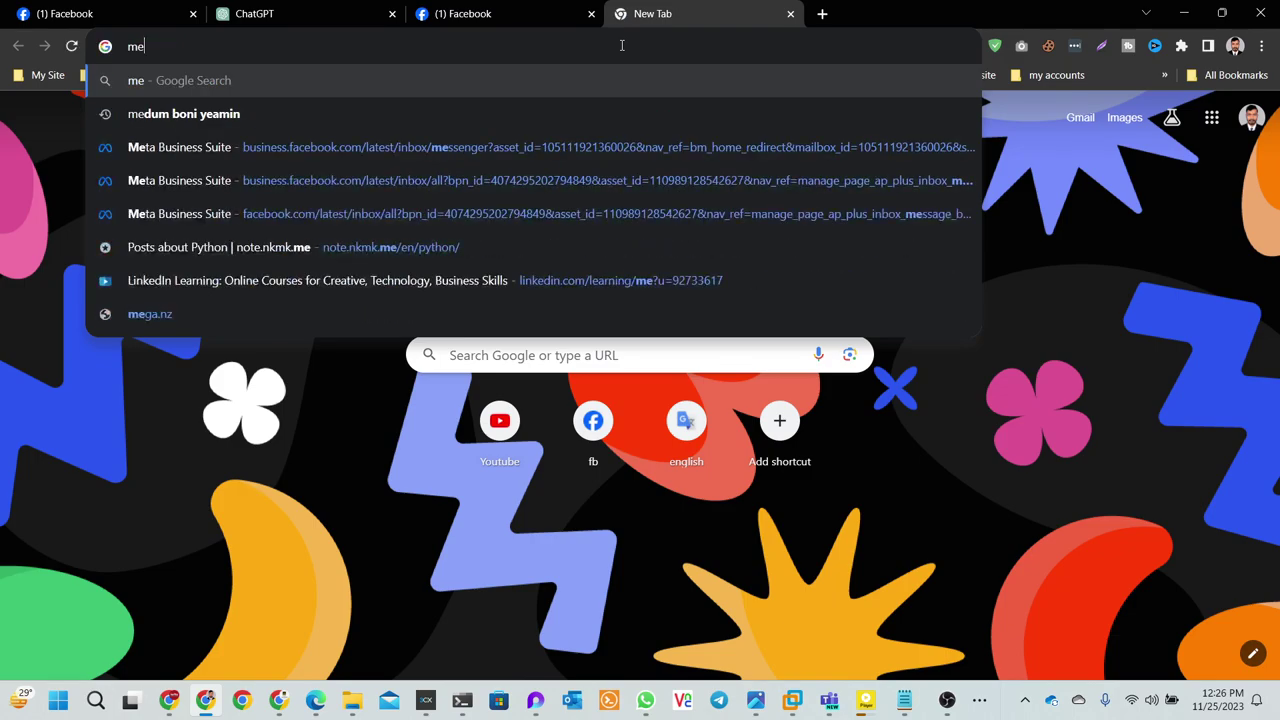
{"action": "key", "text": "BackSpace"}
{"action": "key", "text": "BackSpace"}
{"action": "type", "text": "meadium"}
{"action": "key", "text": "Return"}
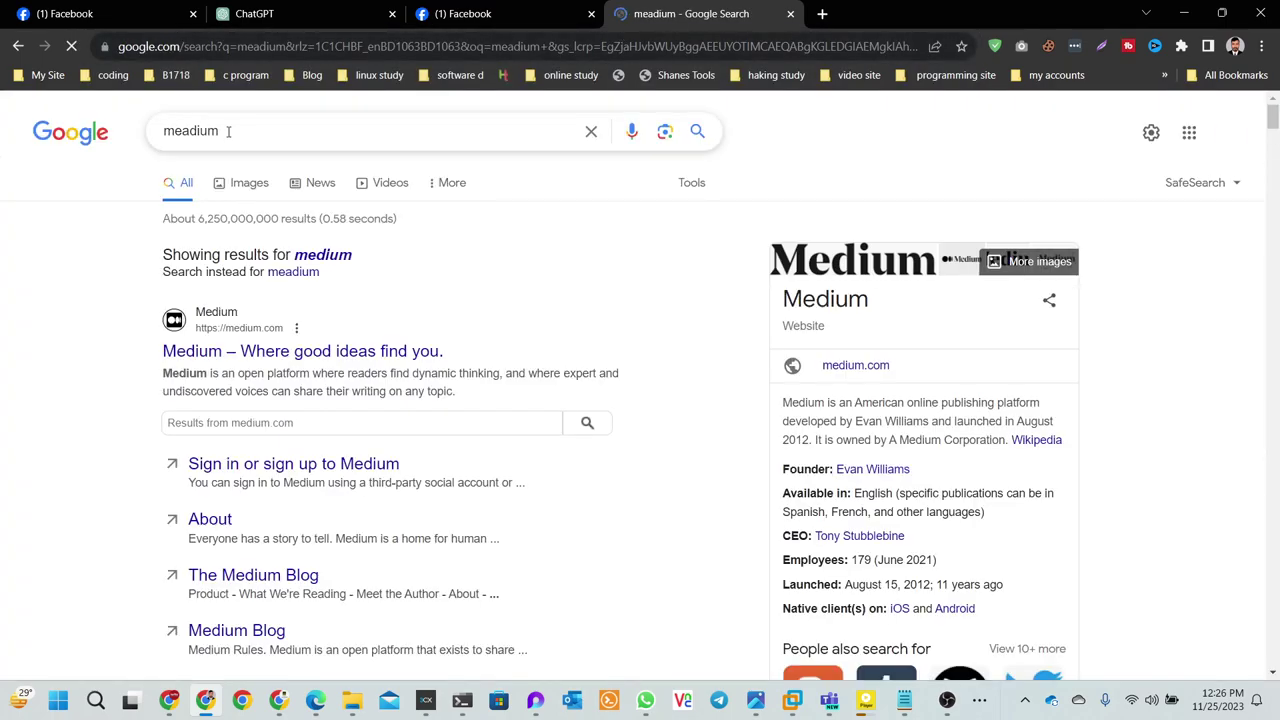
- Extend the Google query with 'boni security' and rerun the search
{"action": "left_click", "coordinate": [266, 131]}
{"action": "type", "text": "b"}
{"action": "key", "text": "BackSpace"}
{"action": "type", "text": "b"}
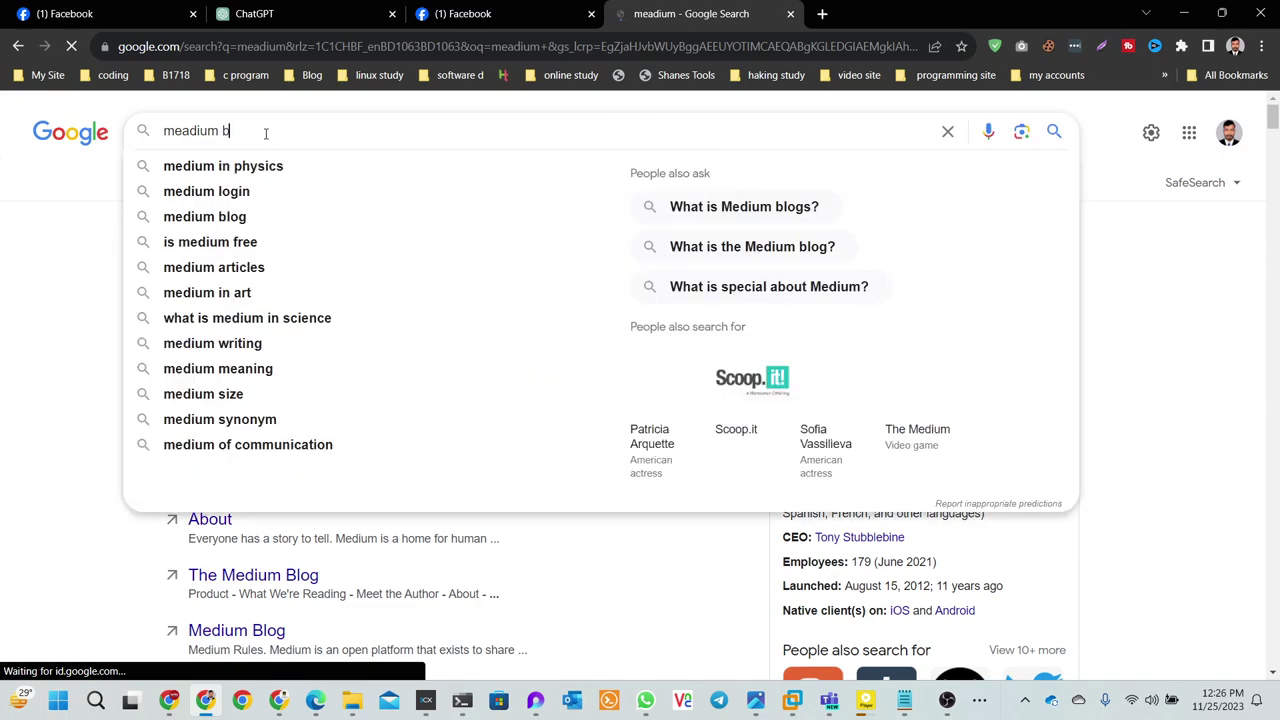
{"action": "type", "text": "oni security"}
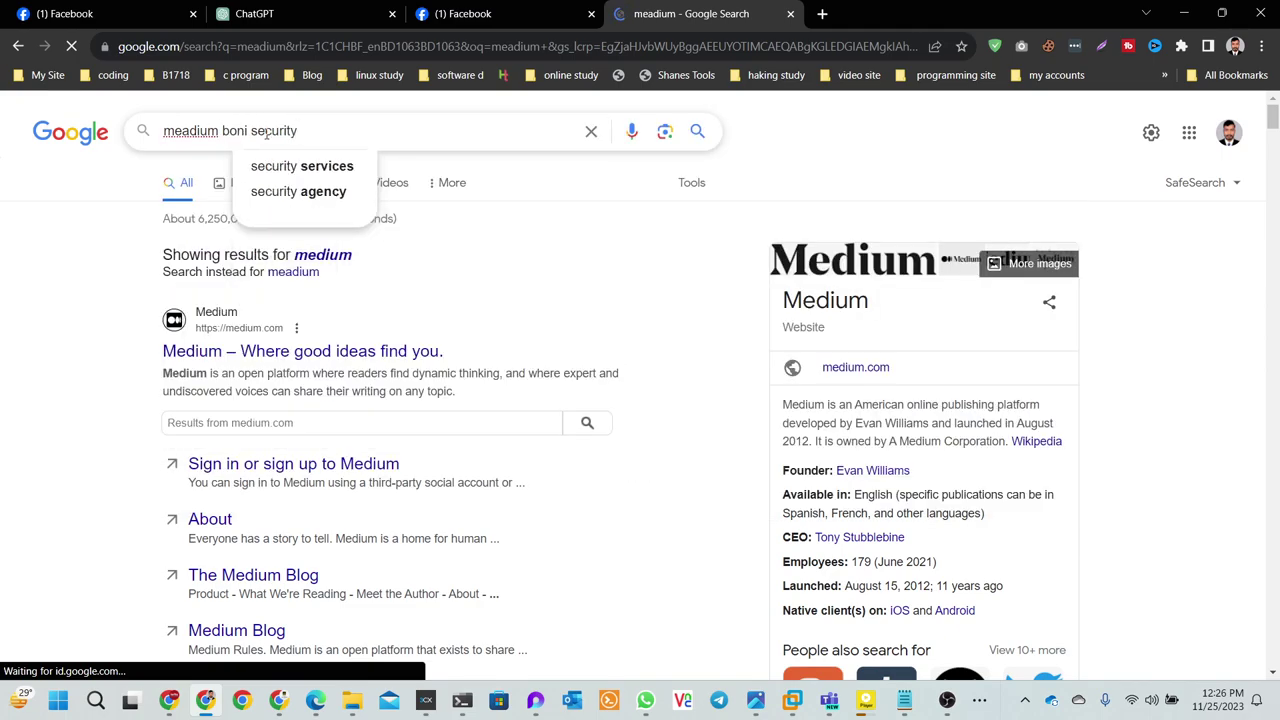
{"action": "key", "text": "Return"}
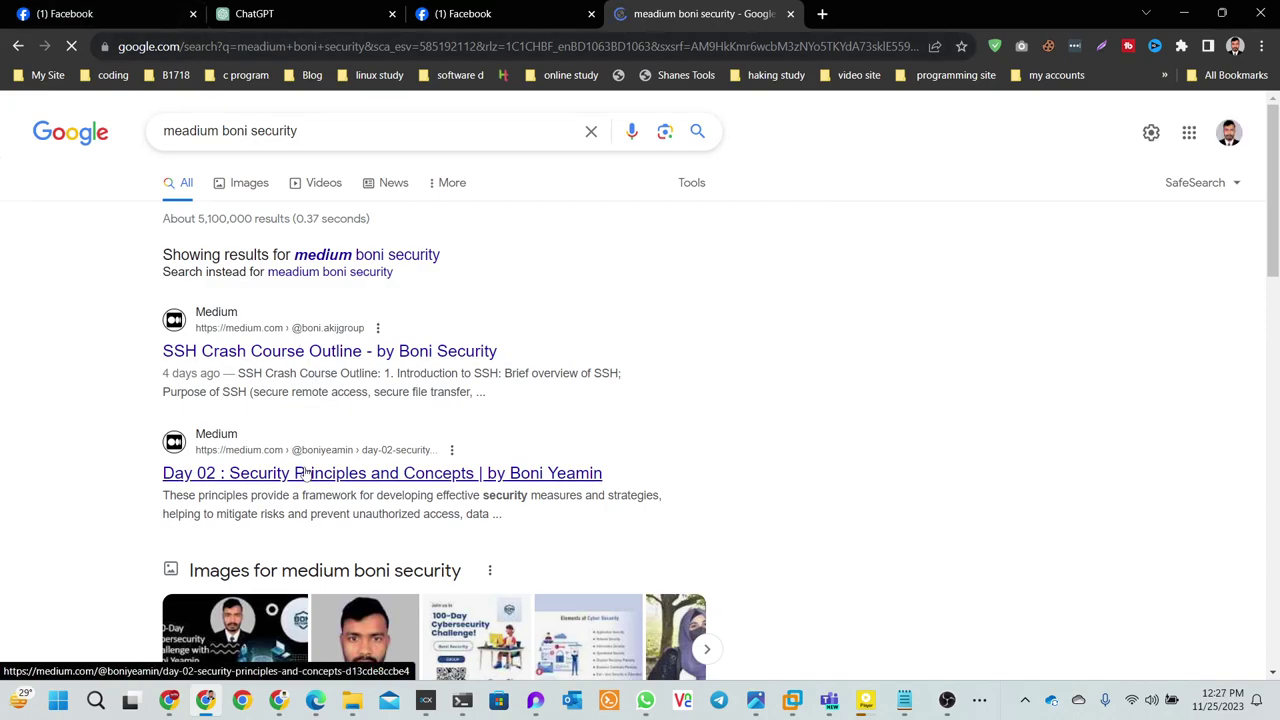
- From the SSH Crash Course Outline article, go to the author's profile and open Basic Particle Ethical Hacking
{"action": "left_click", "coordinate": [282, 363]}
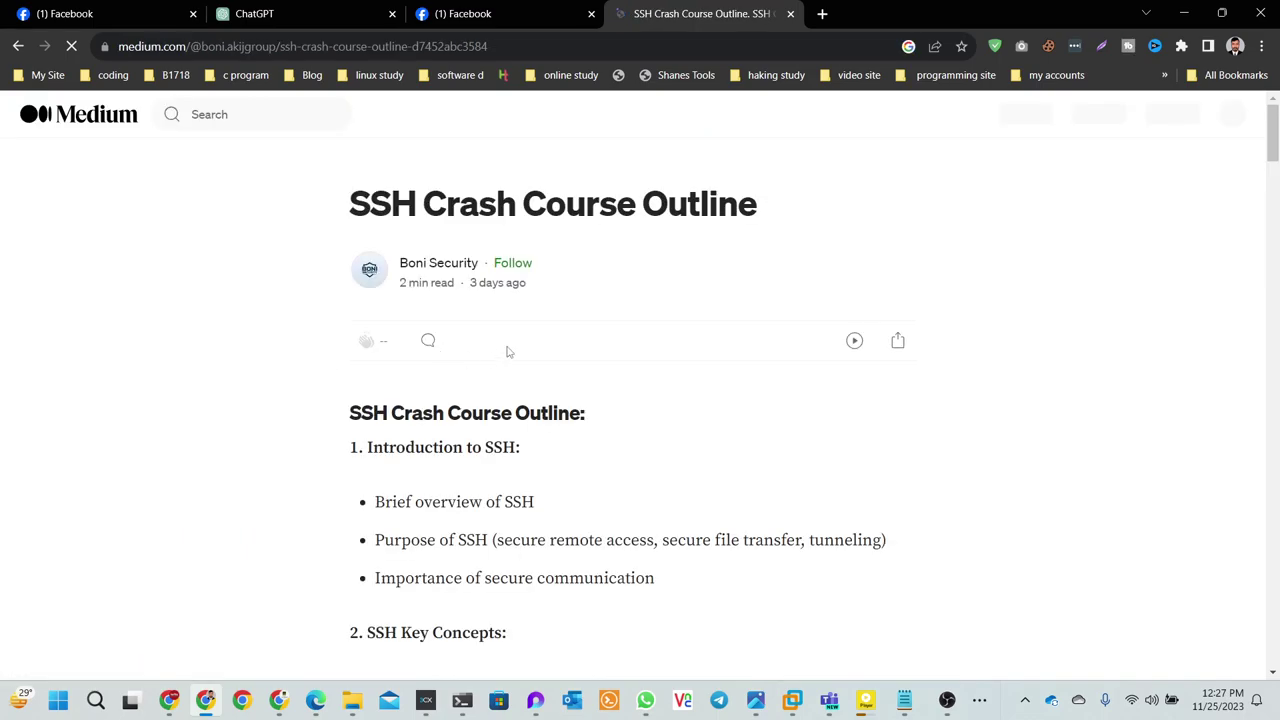
{"action": "left_click", "coordinate": [470, 266]}
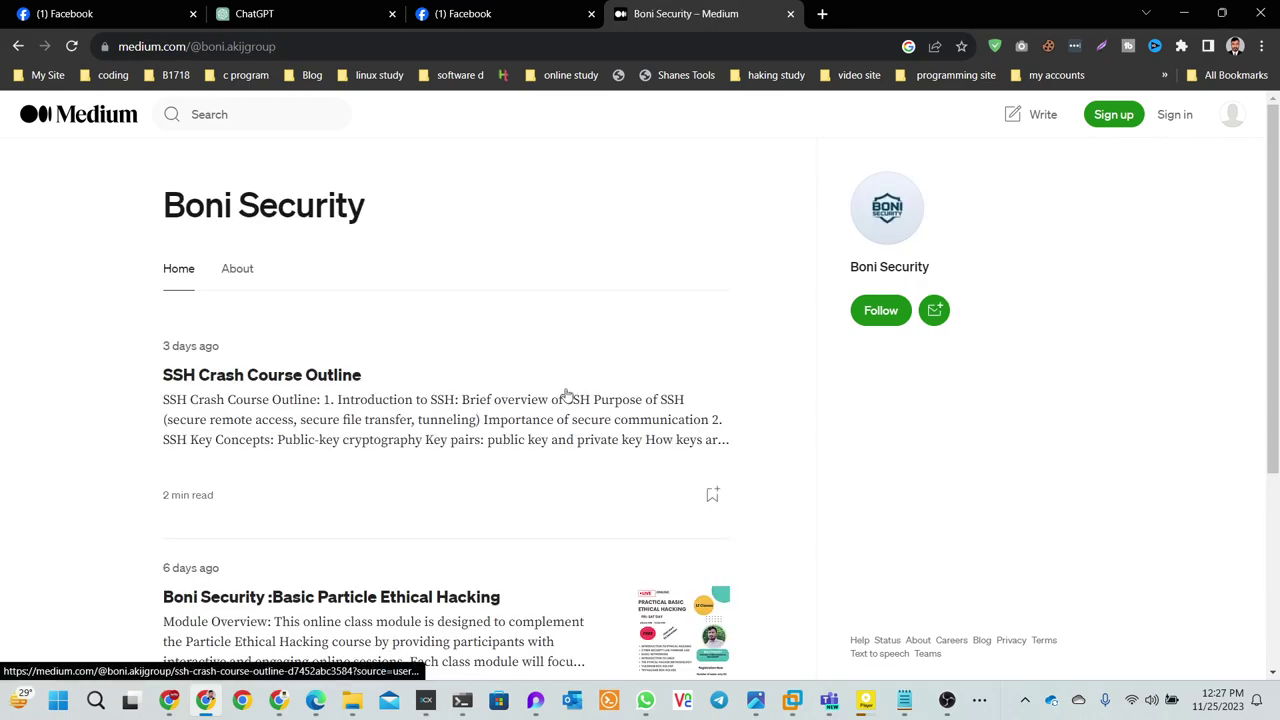
{"action": "scroll", "coordinate": [566, 395], "scroll_direction": "down", "scroll_amount": 3}
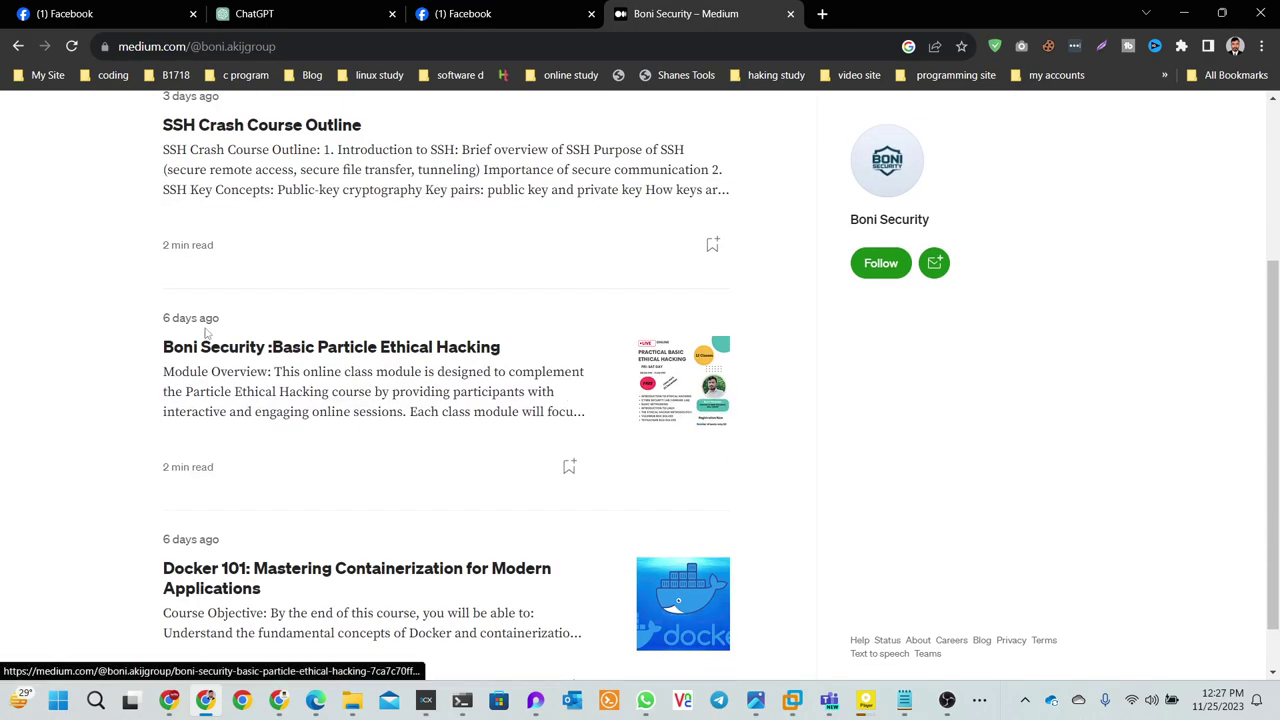
{"action": "left_click", "coordinate": [290, 357]}
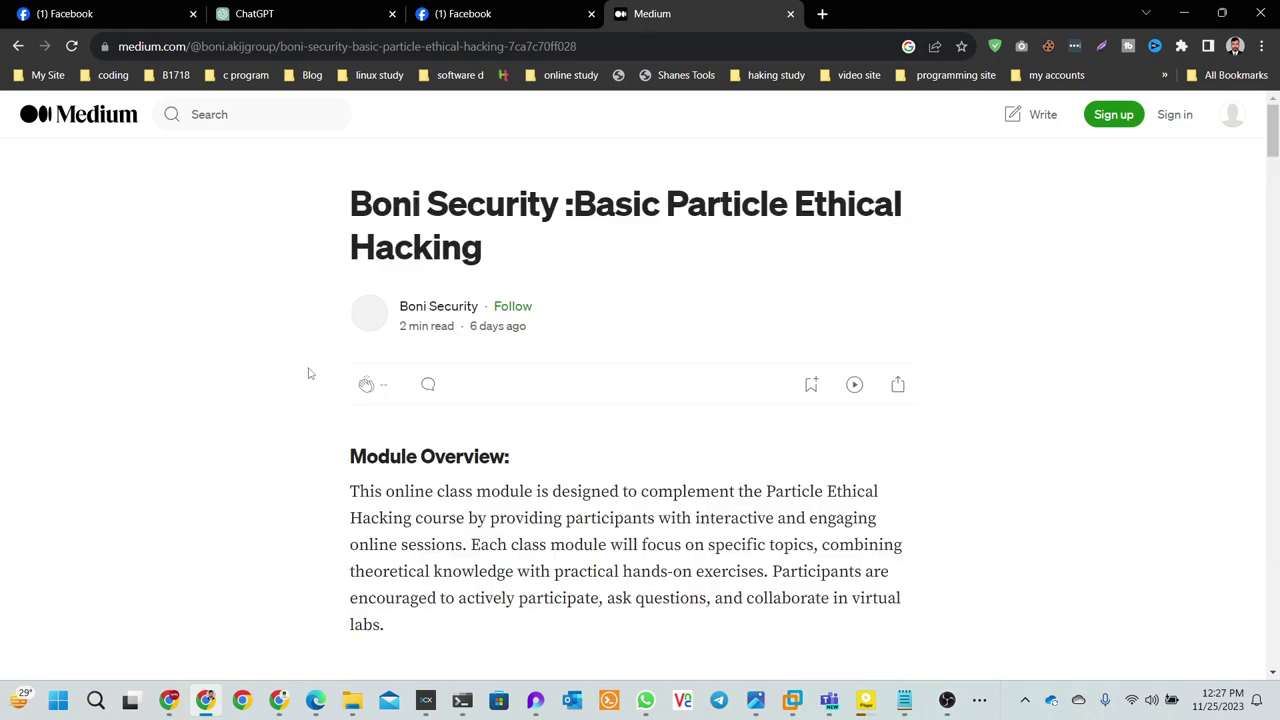
{"action": "scroll", "coordinate": [330, 374], "scroll_direction": "down", "scroll_amount": 2}
{"action": "scroll", "coordinate": [354, 374], "scroll_direction": "up", "scroll_amount": 1}
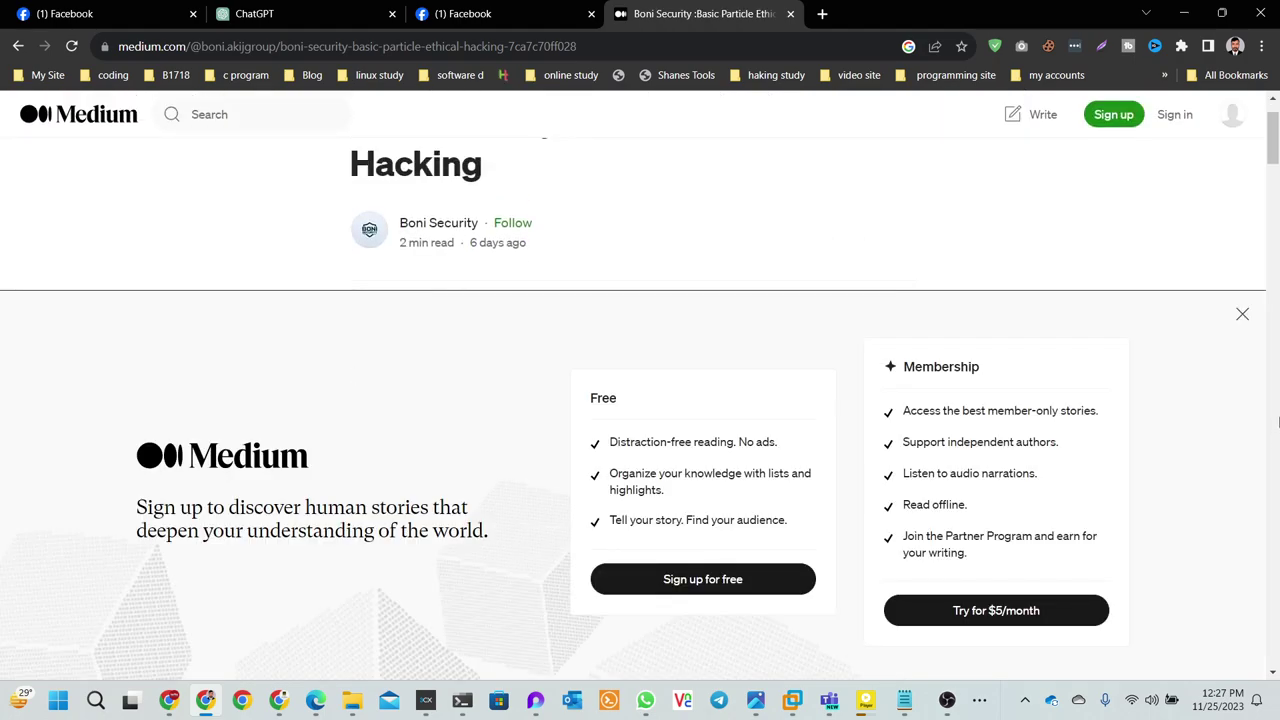
{"action": "left_click", "coordinate": [1241, 314]}
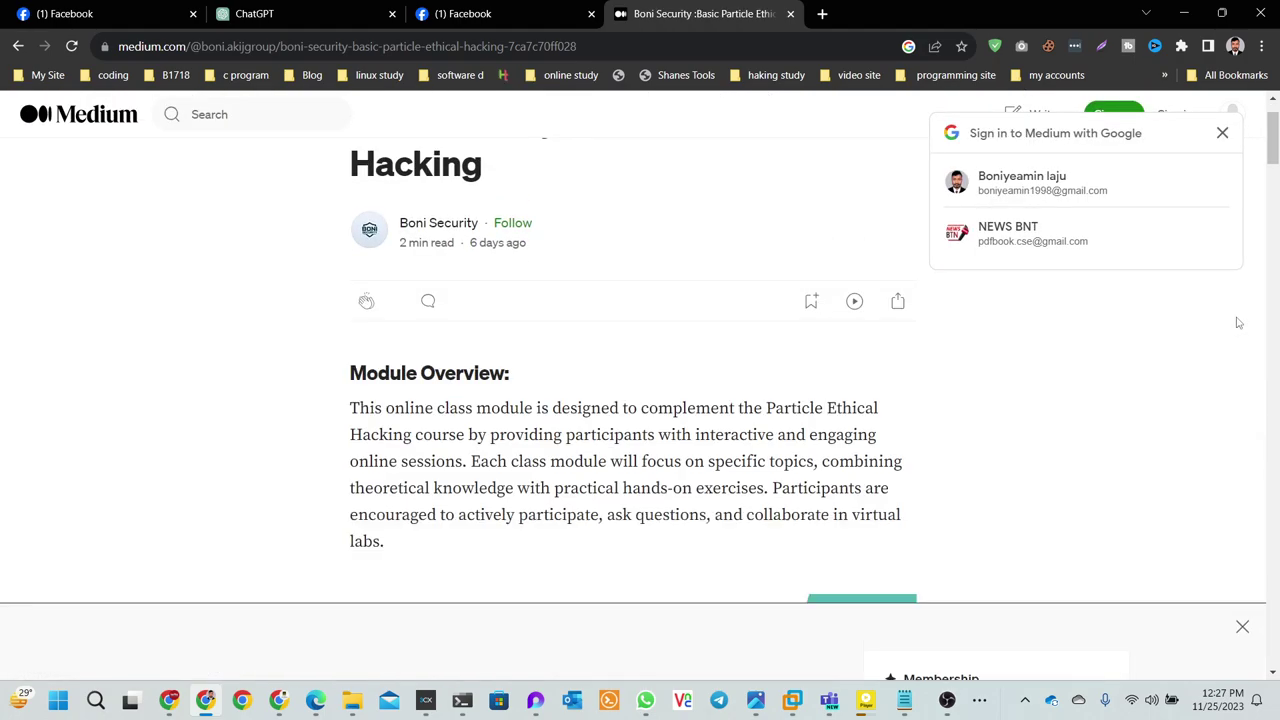
{"action": "scroll", "coordinate": [548, 483], "scroll_direction": "down", "scroll_amount": 12}
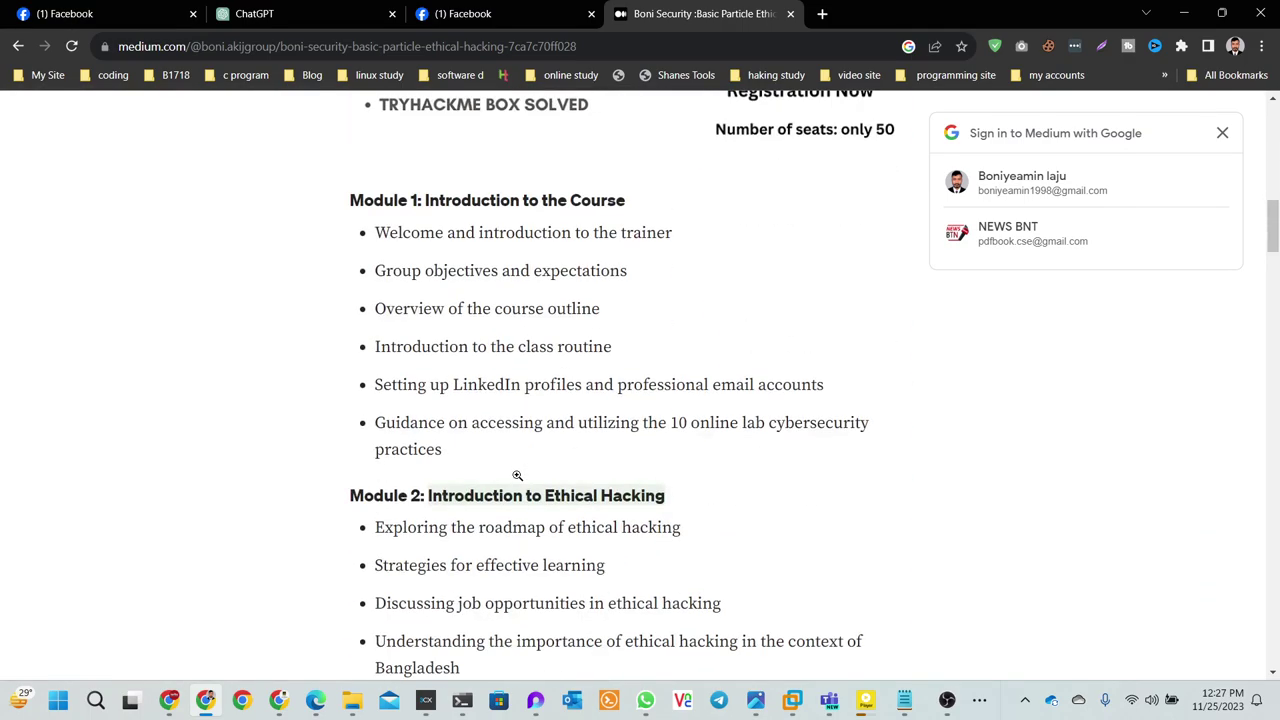
{"action": "left_click_drag", "start_coordinate": [674, 188], "coordinate": [343, 200]}
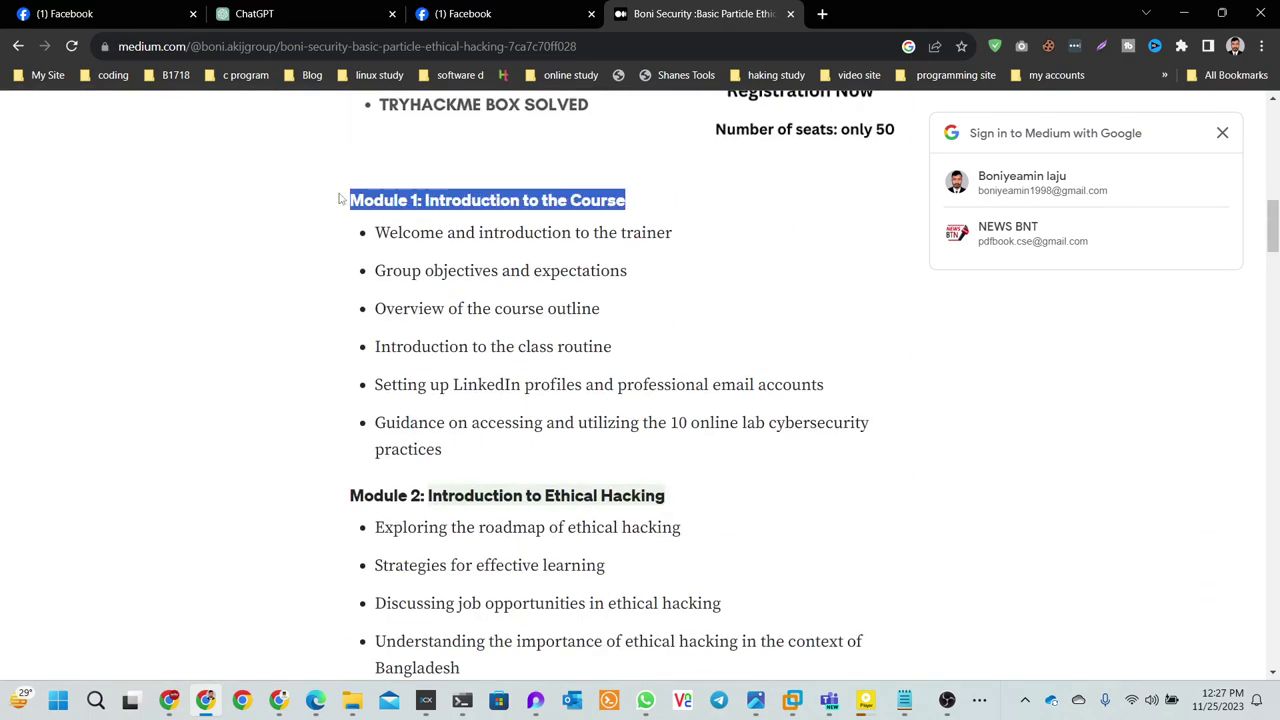
{"action": "scroll", "coordinate": [668, 424], "scroll_direction": "down", "scroll_amount": 1}
{"action": "left_click_drag", "start_coordinate": [668, 424], "coordinate": [345, 412]}
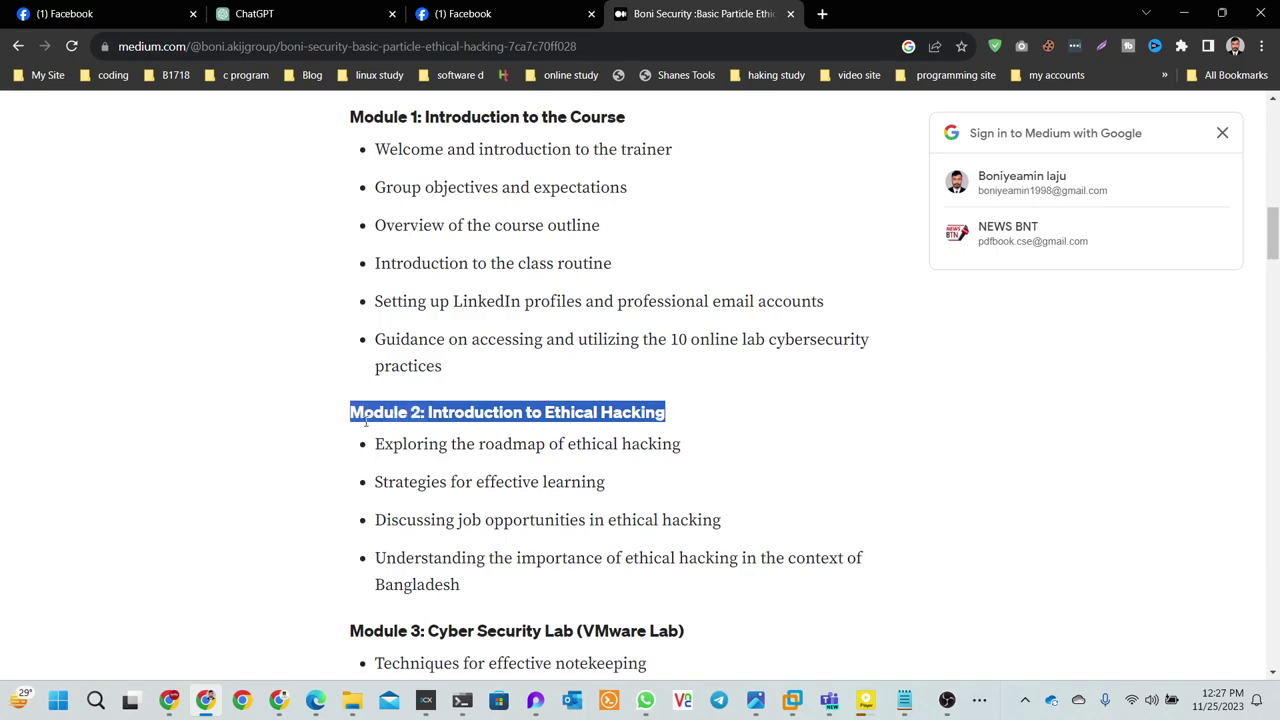
{"action": "scroll", "coordinate": [752, 480], "scroll_direction": "down", "scroll_amount": 2}
{"action": "left_click_drag", "start_coordinate": [752, 480], "coordinate": [412, 456]}
{"action": "scroll", "coordinate": [410, 457], "scroll_direction": "down", "scroll_amount": 3}
{"action": "left_click_drag", "start_coordinate": [667, 488], "coordinate": [352, 213]}
{"action": "left_click", "coordinate": [677, 492]}
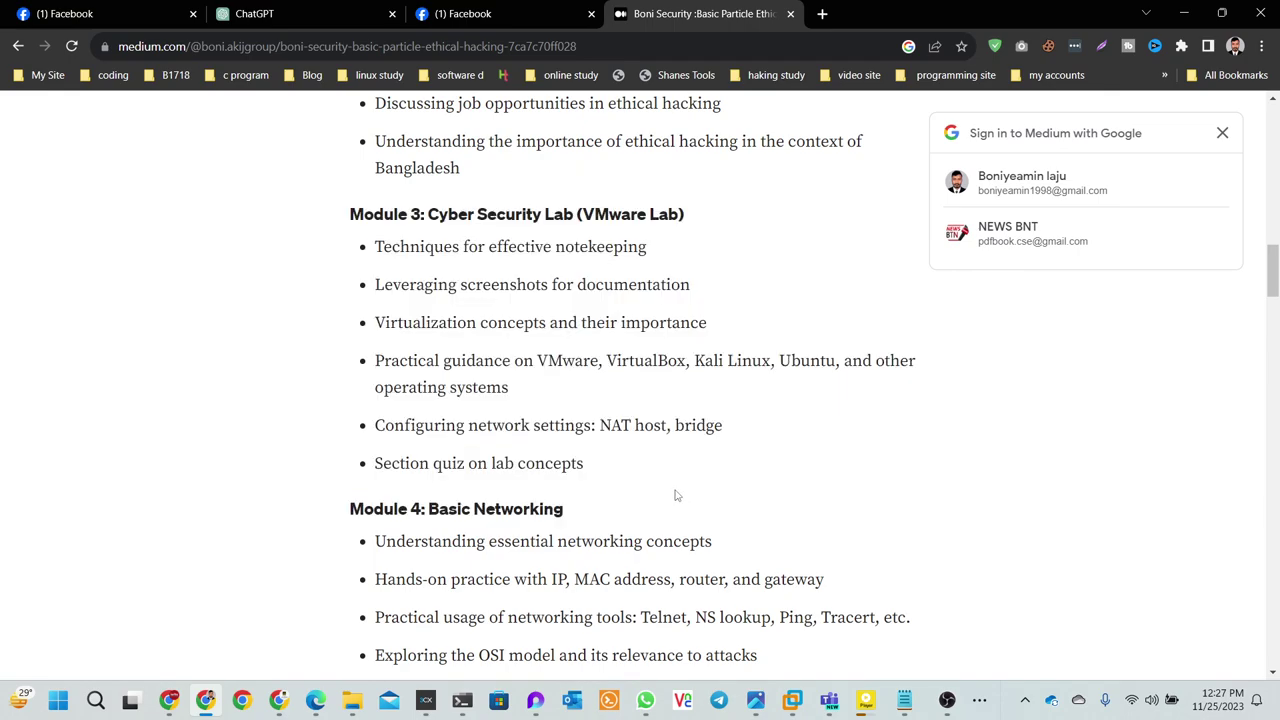
{"action": "scroll", "coordinate": [672, 492], "scroll_direction": "down", "scroll_amount": 1}
{"action": "left_click_drag", "start_coordinate": [347, 433], "coordinate": [611, 437]}
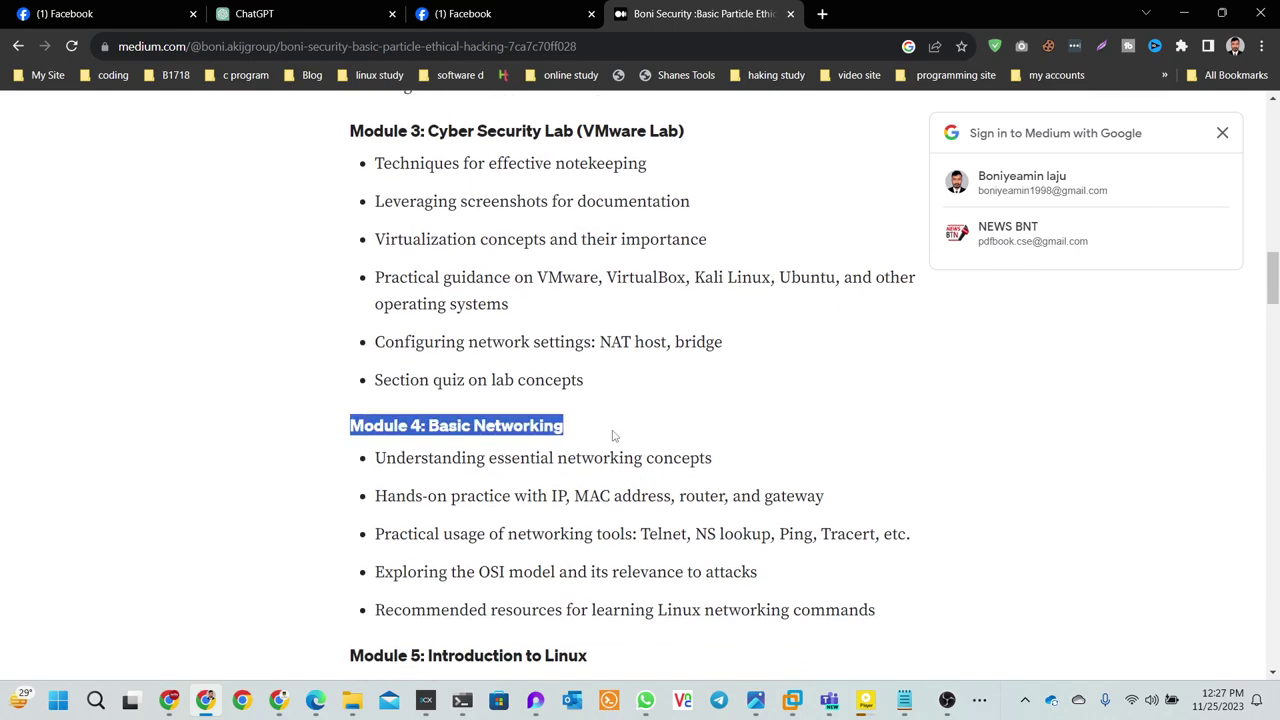
{"action": "scroll", "coordinate": [618, 443], "scroll_direction": "down", "scroll_amount": 2}
{"action": "left_click_drag", "start_coordinate": [855, 468], "coordinate": [357, 289]}
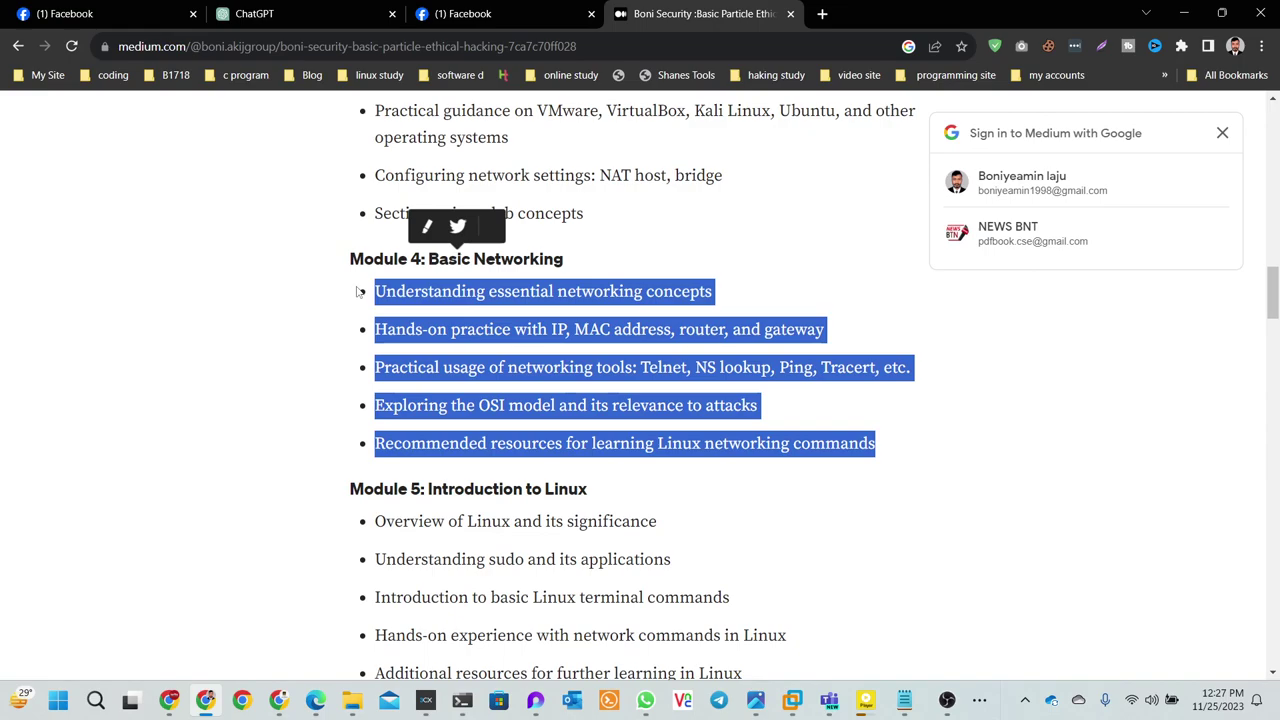
{"action": "scroll", "coordinate": [390, 362], "scroll_direction": "down", "scroll_amount": 1}
{"action": "left_click_drag", "start_coordinate": [349, 405], "coordinate": [750, 597]}
{"action": "scroll", "coordinate": [750, 597], "scroll_direction": "down", "scroll_amount": 2}
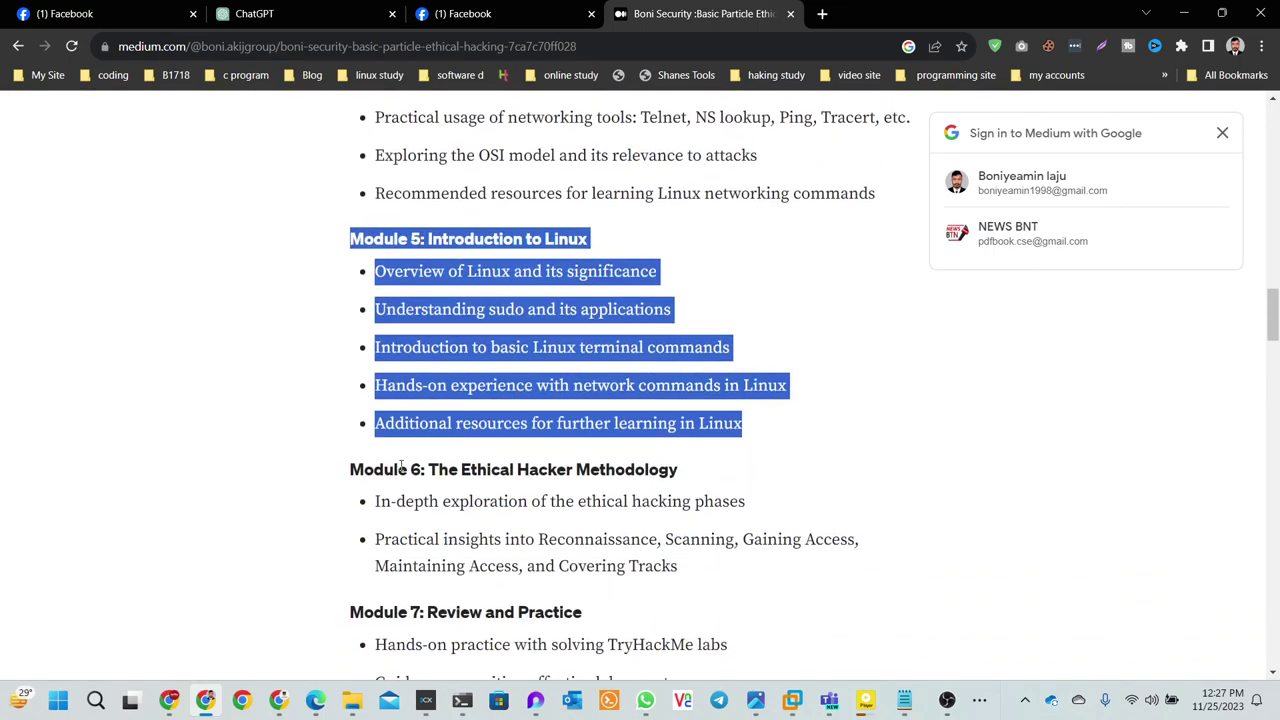
{"action": "left_click_drag", "start_coordinate": [325, 468], "coordinate": [697, 563]}
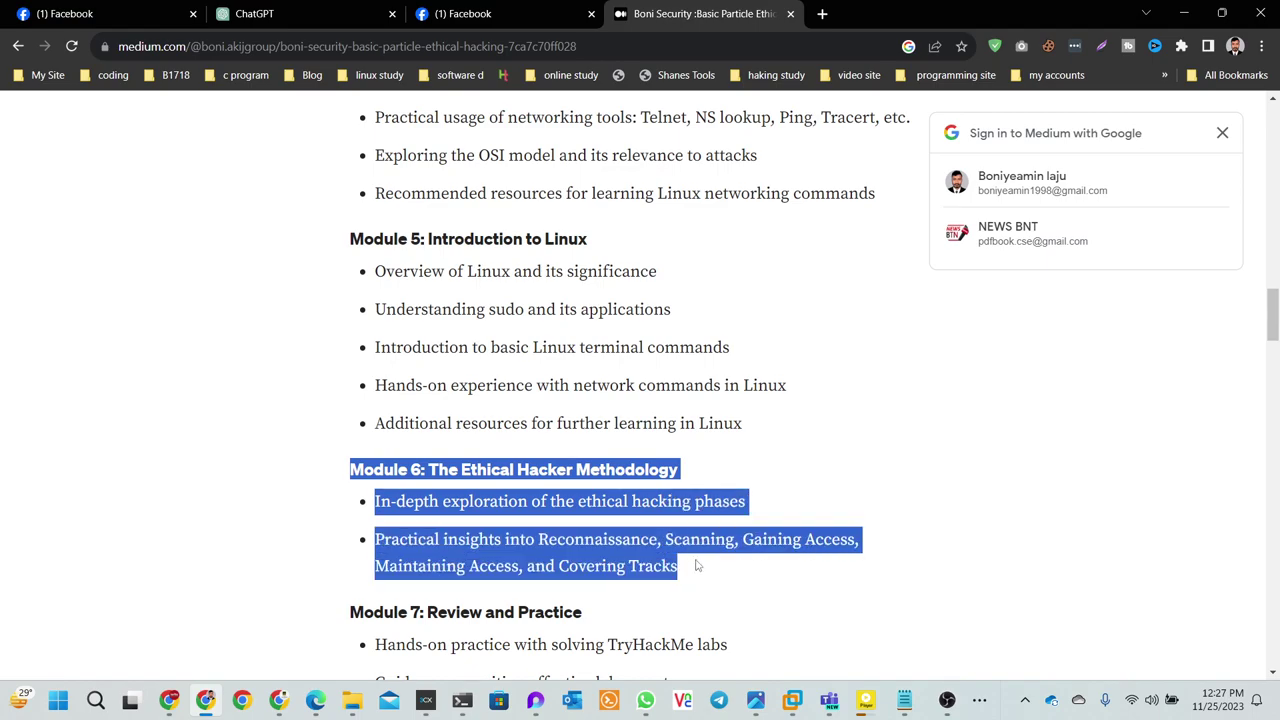
{"action": "scroll", "coordinate": [697, 565], "scroll_direction": "down", "scroll_amount": 3}
{"action": "left_click_drag", "start_coordinate": [320, 360], "coordinate": [608, 506]}
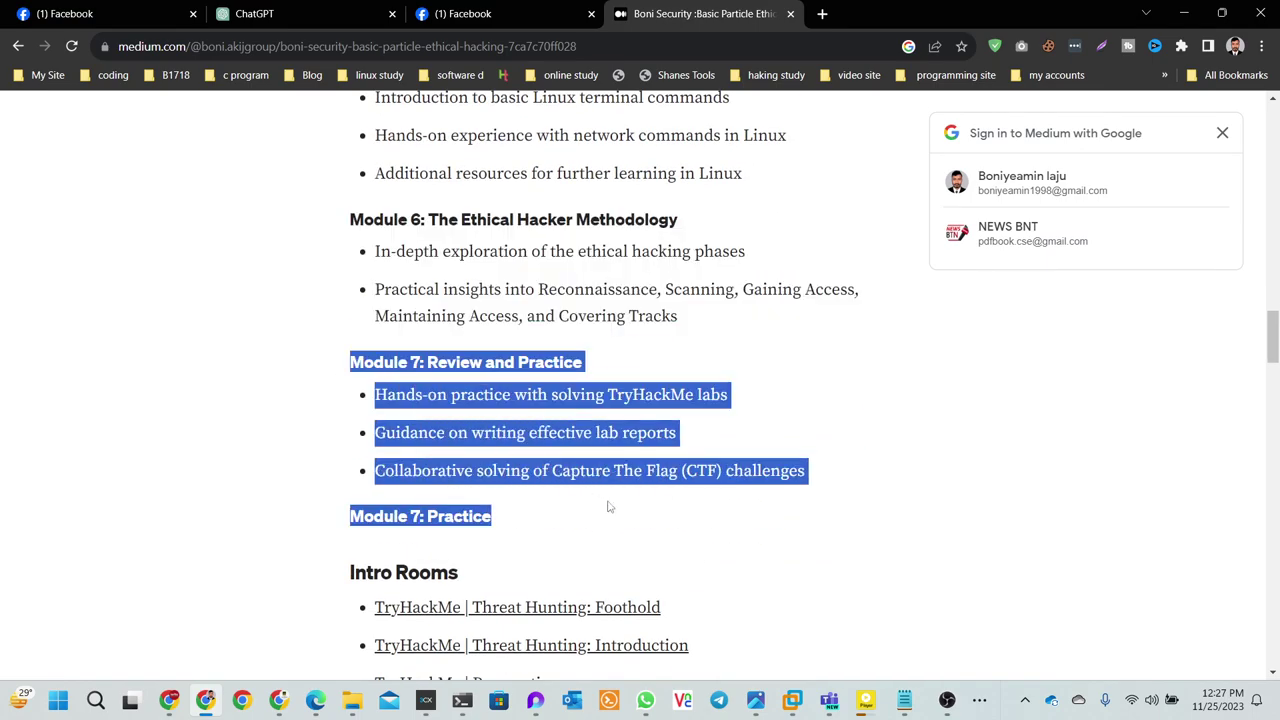
{"action": "scroll", "coordinate": [620, 517], "scroll_direction": "down", "scroll_amount": 3}
{"action": "left_click", "coordinate": [340, 322]}
{"action": "left_click_drag", "start_coordinate": [340, 322], "coordinate": [633, 548]}
{"action": "scroll", "coordinate": [634, 557], "scroll_direction": "down", "scroll_amount": 5}
{"action": "scroll", "coordinate": [634, 546], "scroll_direction": "down", "scroll_amount": 2}
{"action": "scroll", "coordinate": [634, 548], "scroll_direction": "up", "scroll_amount": 4}
{"action": "scroll", "coordinate": [632, 547], "scroll_direction": "up", "scroll_amount": 13}
{"action": "left_click_drag", "start_coordinate": [632, 547], "coordinate": [632, 547]}
{"action": "scroll", "coordinate": [632, 547], "scroll_direction": "up", "scroll_amount": 2}
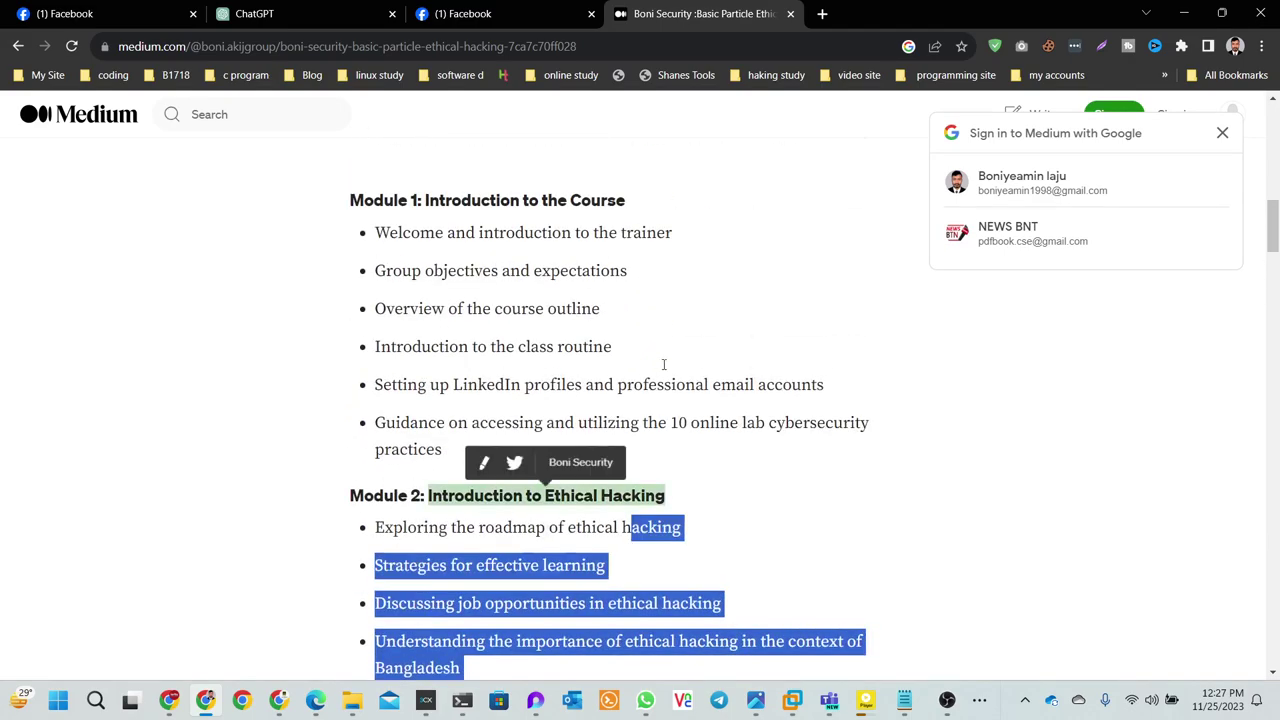
{"action": "left_click", "coordinate": [747, 281]}
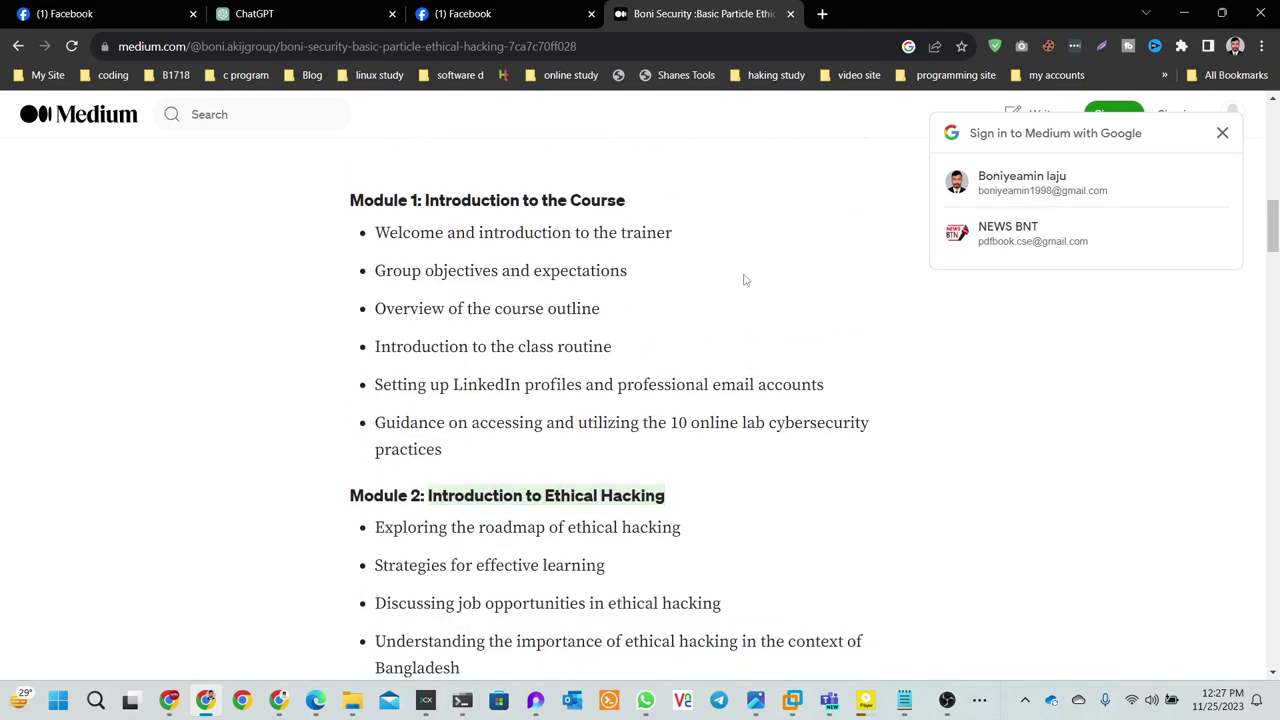
{"action": "left_click", "coordinate": [500, 10]}
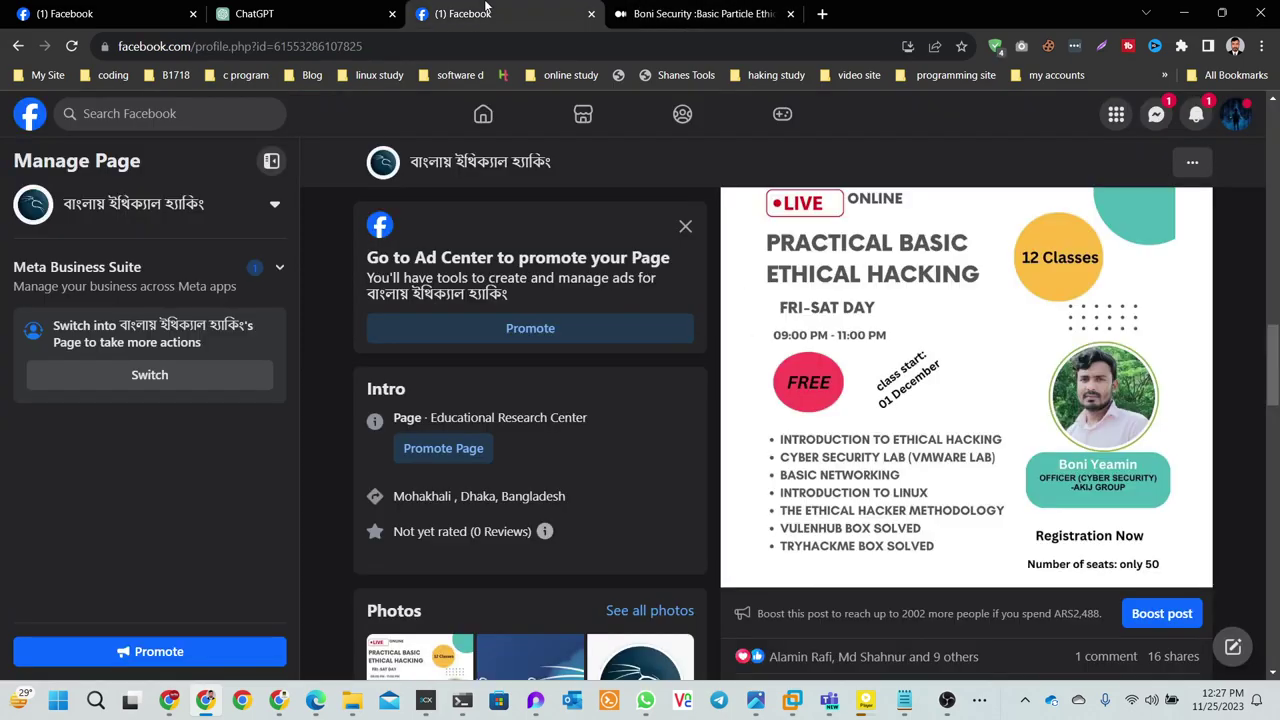
- Check Facebook chats and notifications, scroll to the course post, then bring up the Windows Server 2022 VM
{"action": "left_click", "coordinate": [1155, 116]}
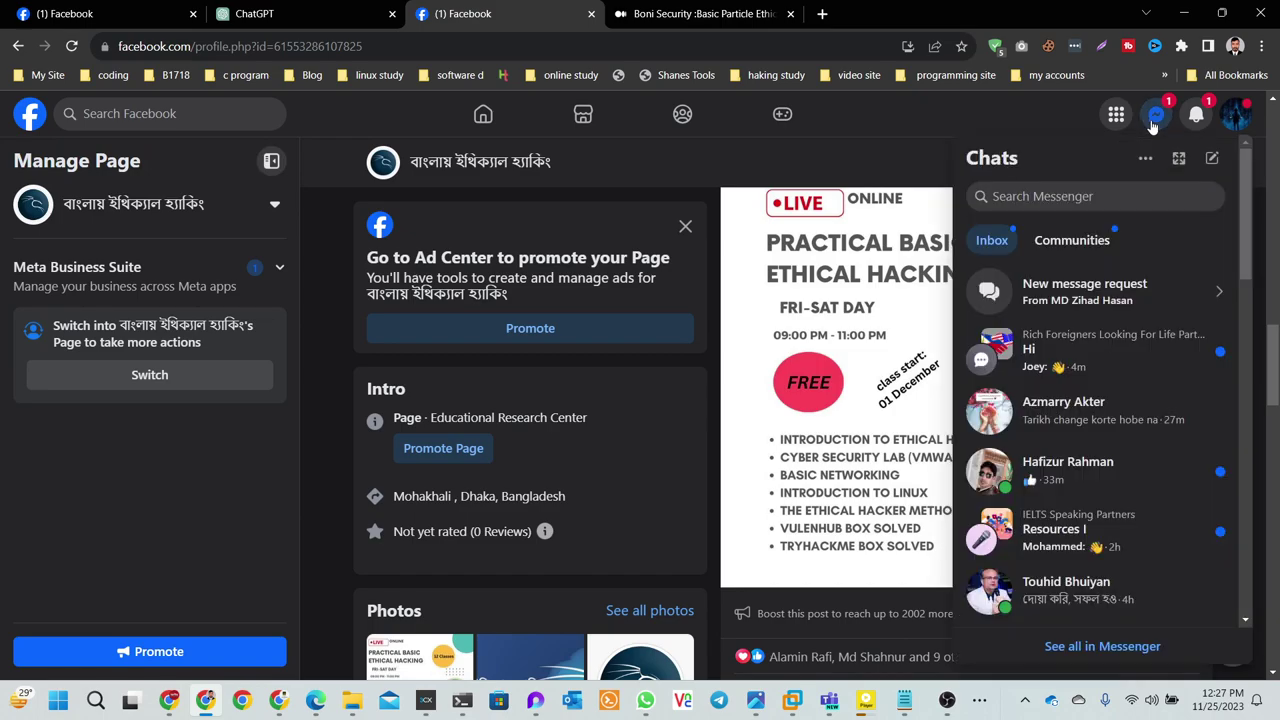
{"action": "left_click", "coordinate": [1155, 116]}
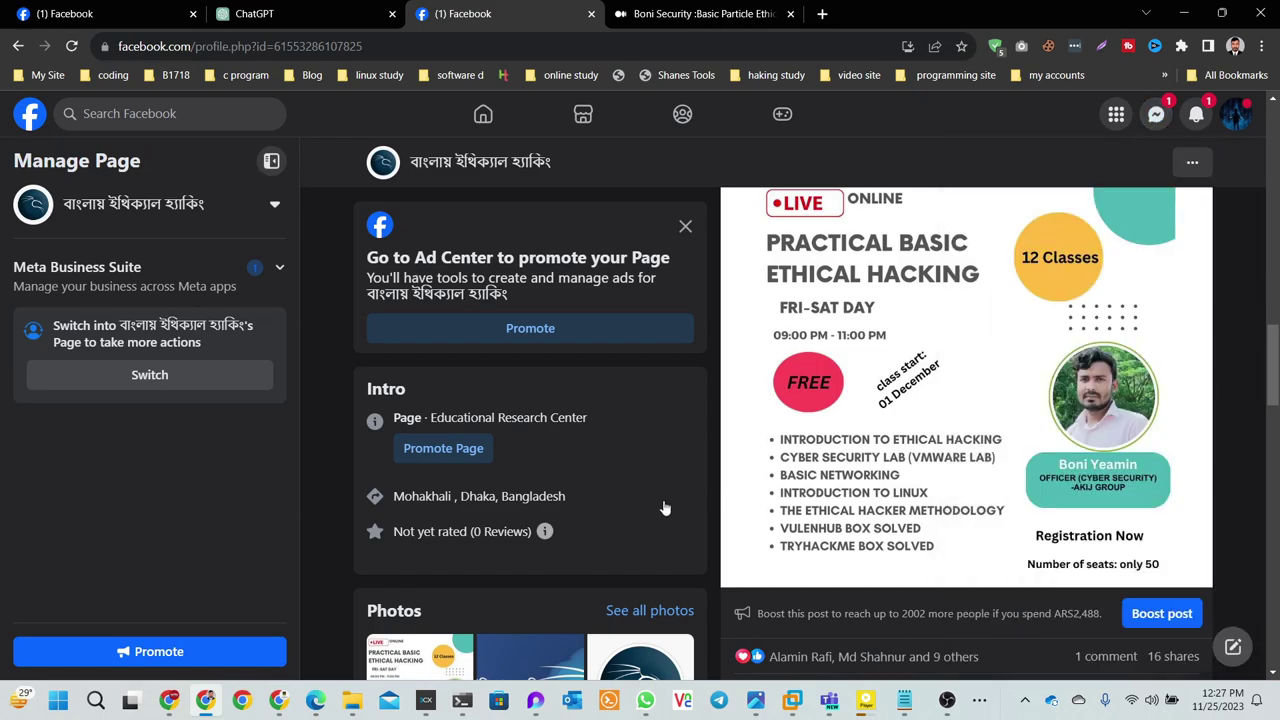
{"action": "left_click", "coordinate": [1195, 114]}
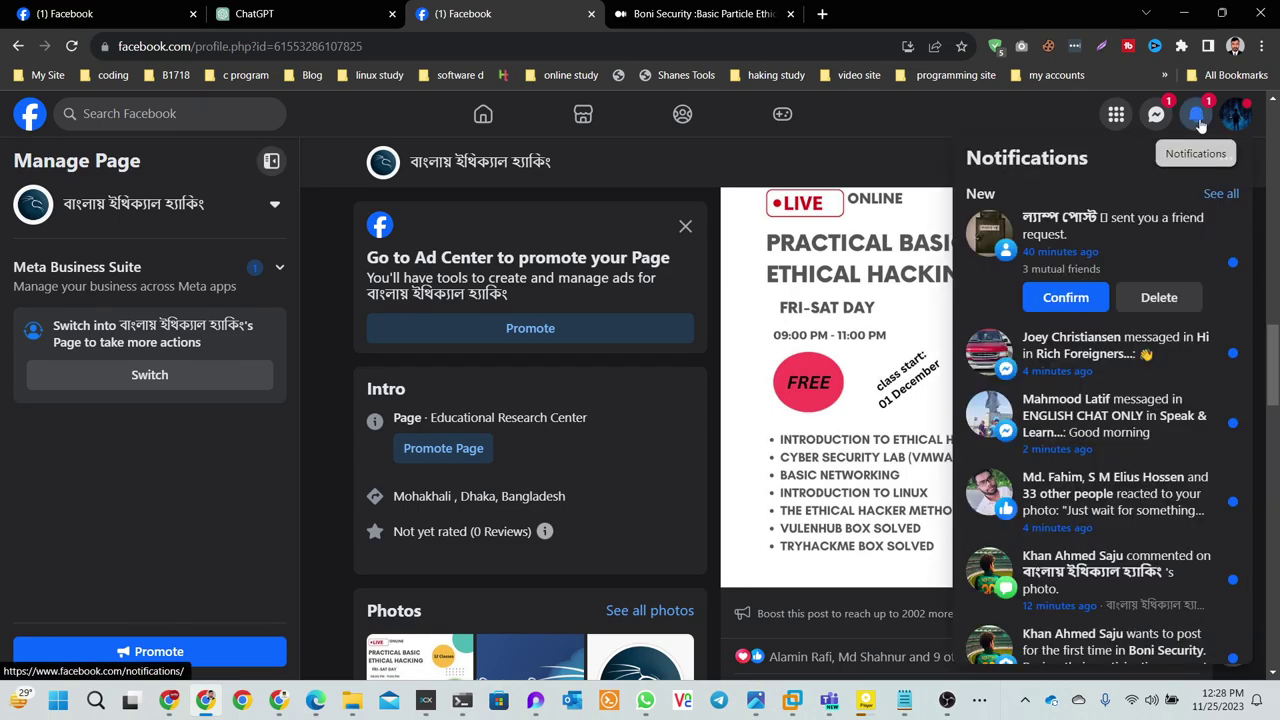
{"action": "left_click", "coordinate": [759, 345]}
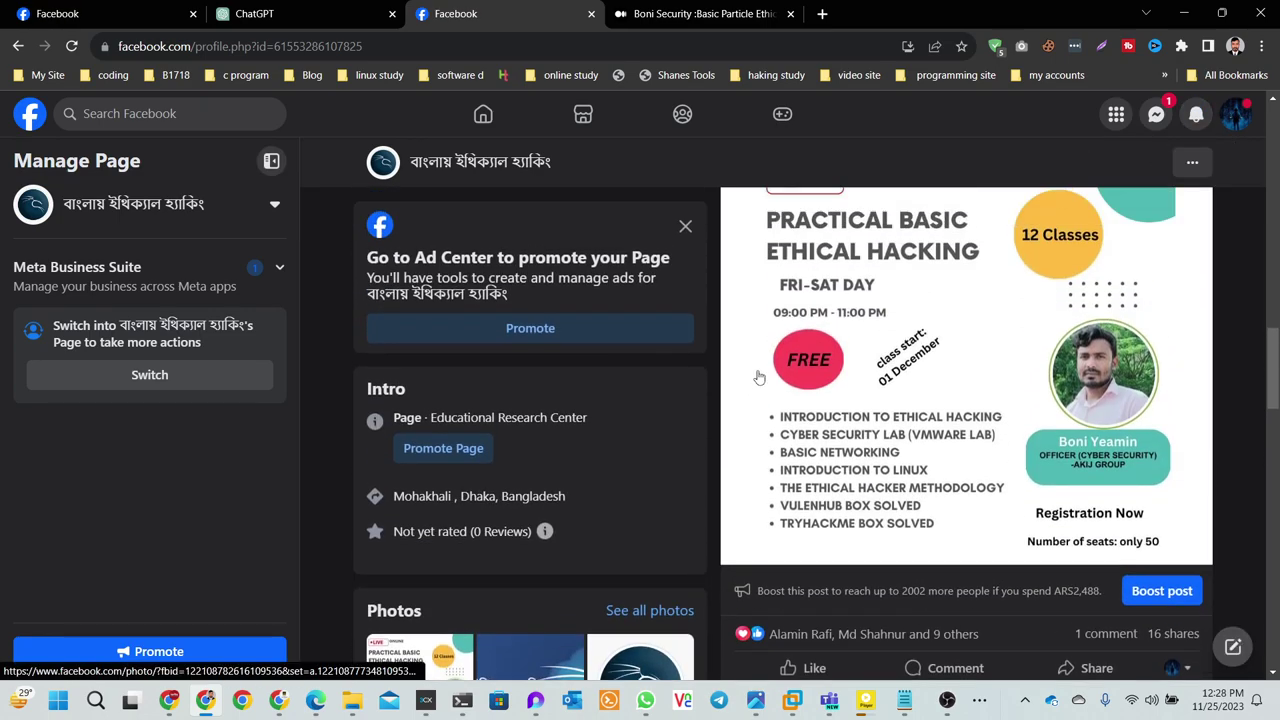
{"action": "scroll", "coordinate": [759, 345], "scroll_direction": "up", "scroll_amount": 2}
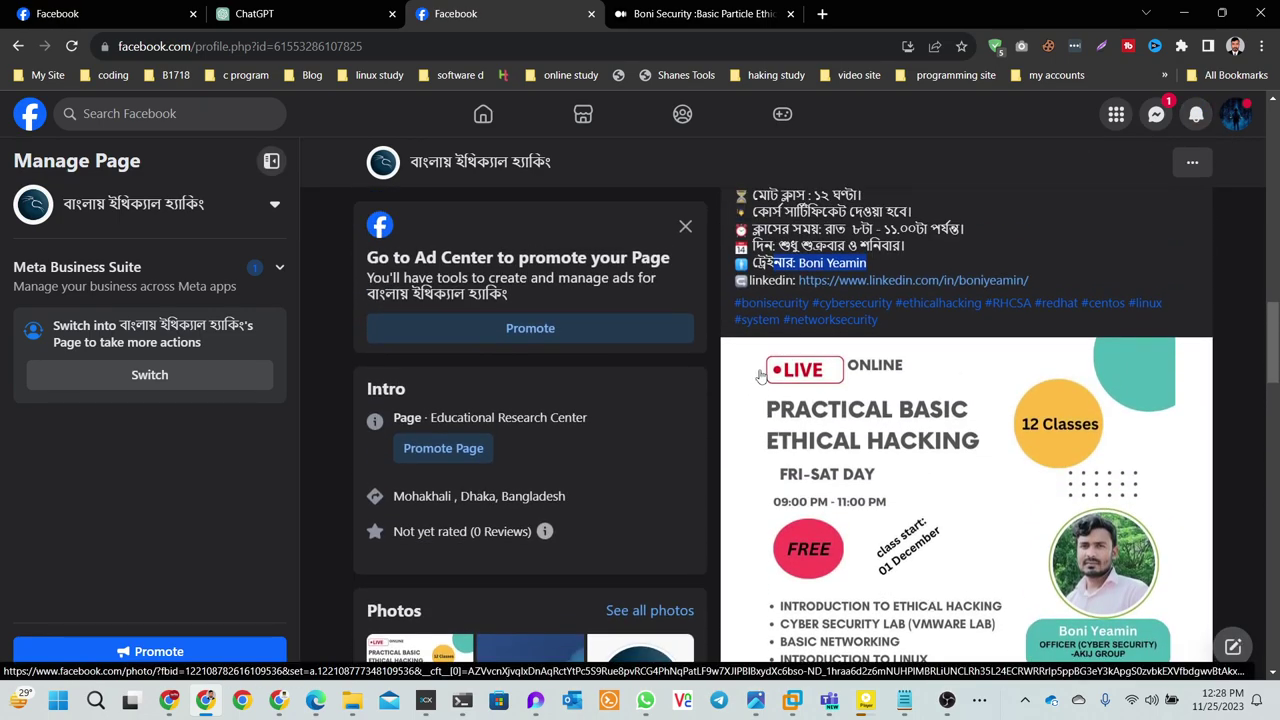
{"action": "scroll", "coordinate": [888, 311], "scroll_direction": "up", "scroll_amount": 2}
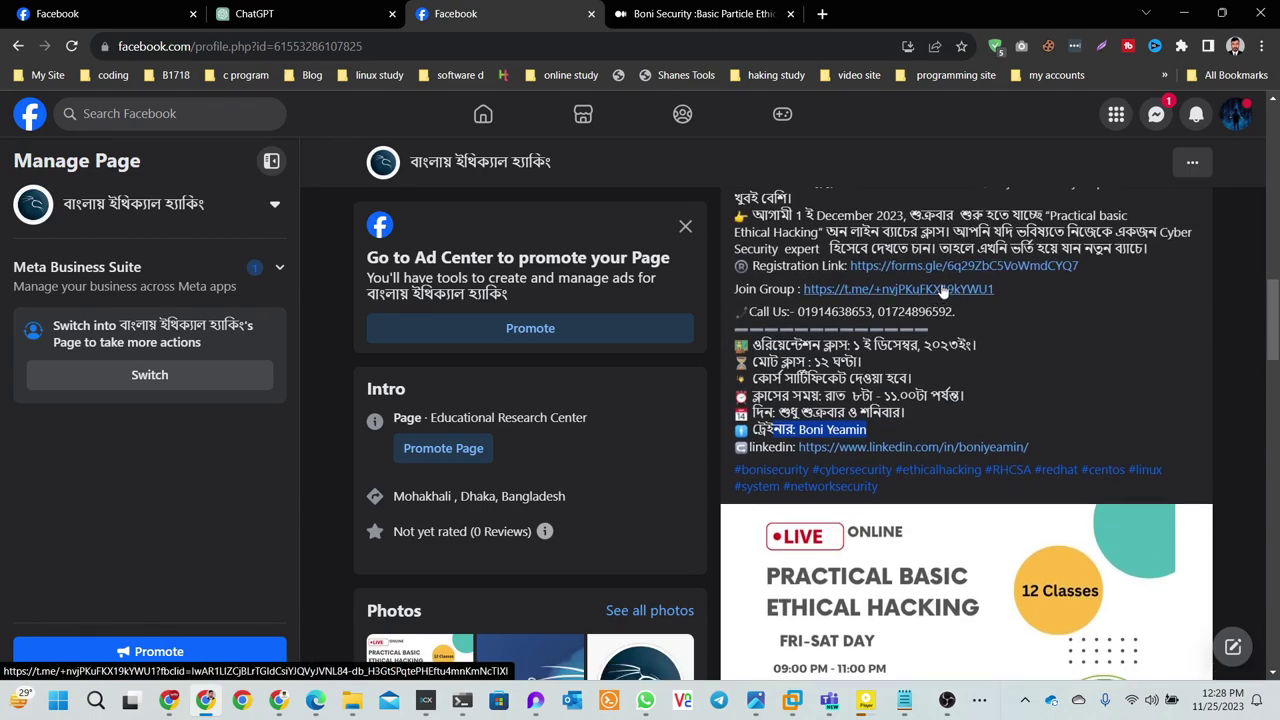
{"action": "scroll", "coordinate": [1005, 265], "scroll_direction": "down", "scroll_amount": 3}
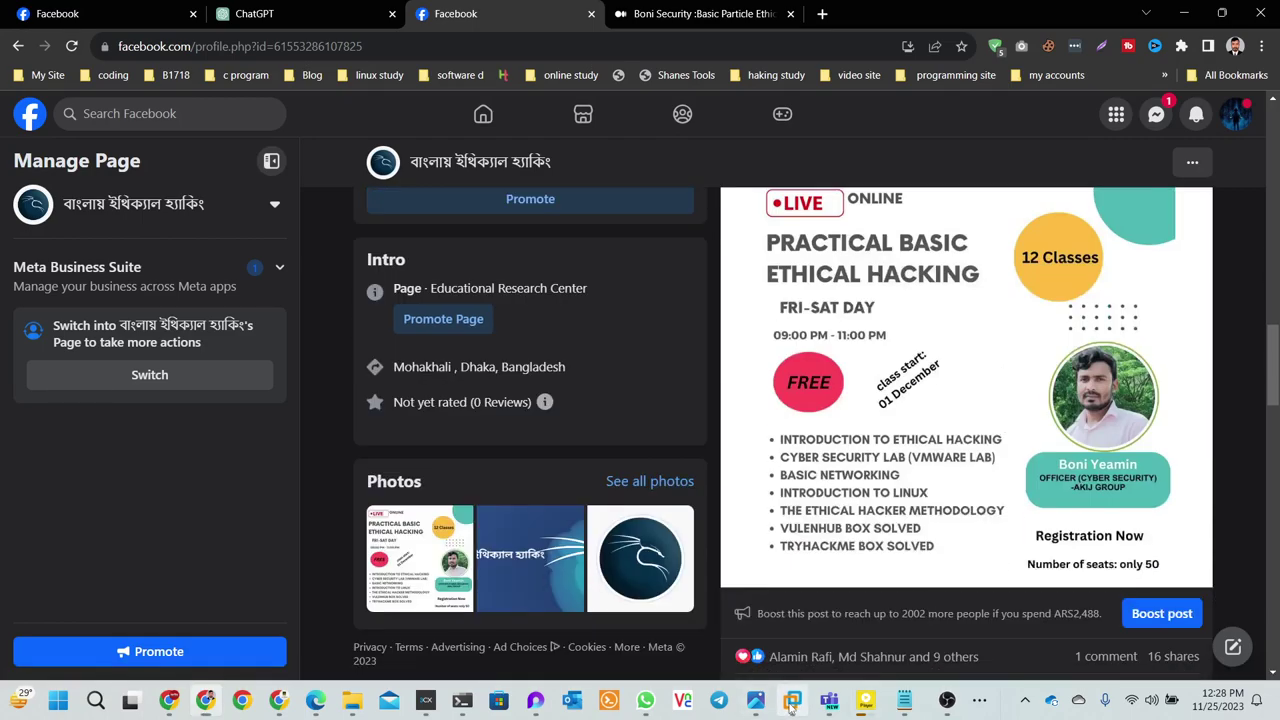
{"action": "mouse_move", "coordinate": [792, 700]}
{"action": "left_click", "coordinate": [676, 630]}
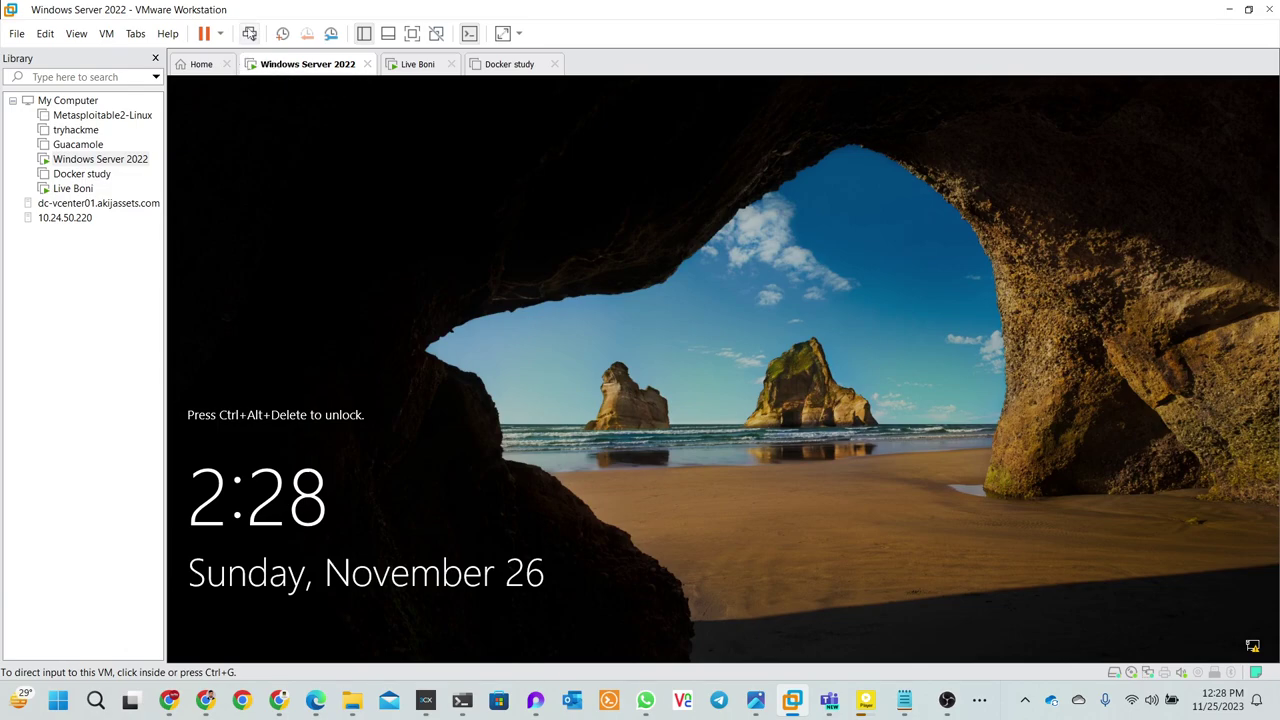
- Sign in to Windows Server 2022 with the administrator password after one failed try, then hide Server Manager
{"action": "left_click", "coordinate": [249, 33]}
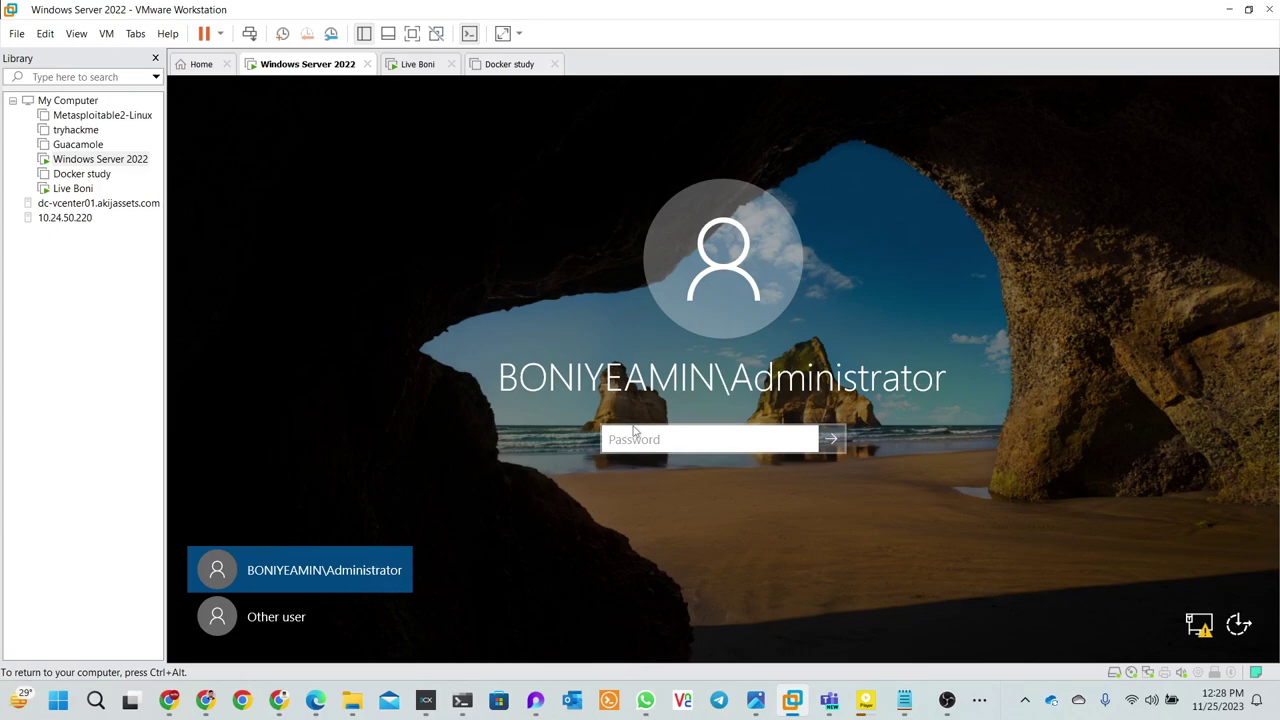
{"action": "type", "text": "**********"}
{"action": "key", "text": "Return"}
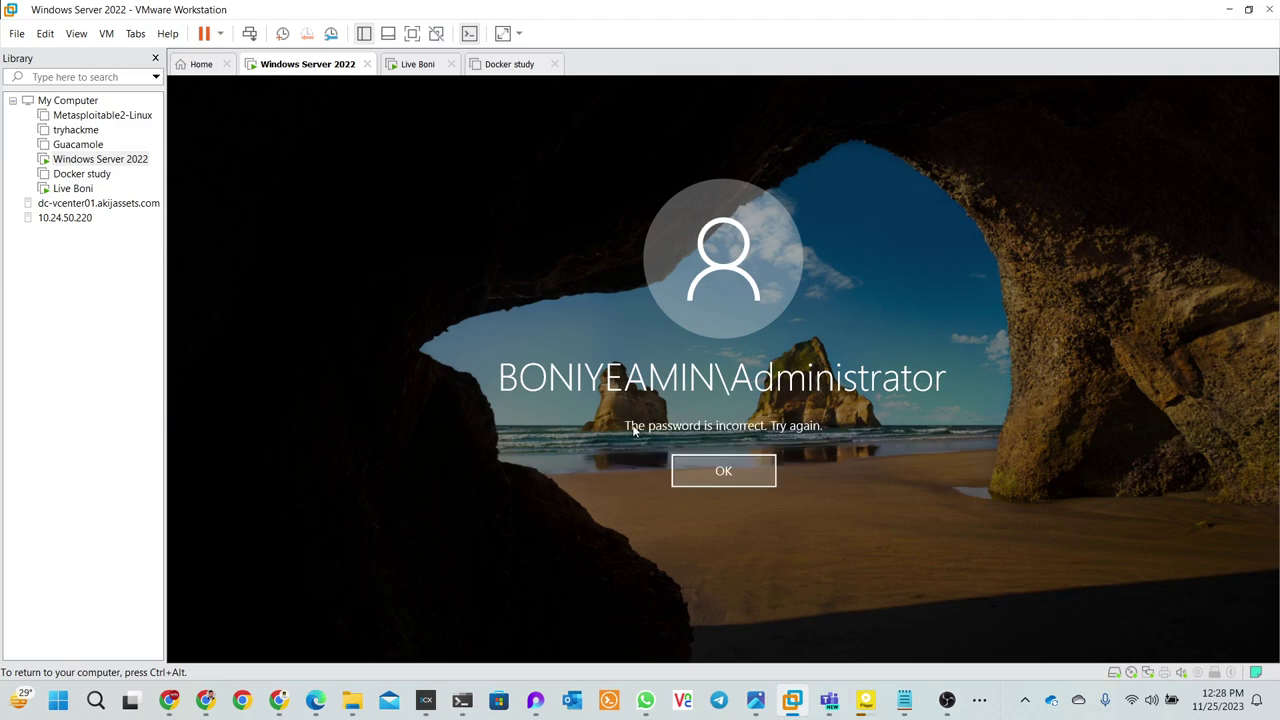
{"action": "left_click", "coordinate": [692, 472]}
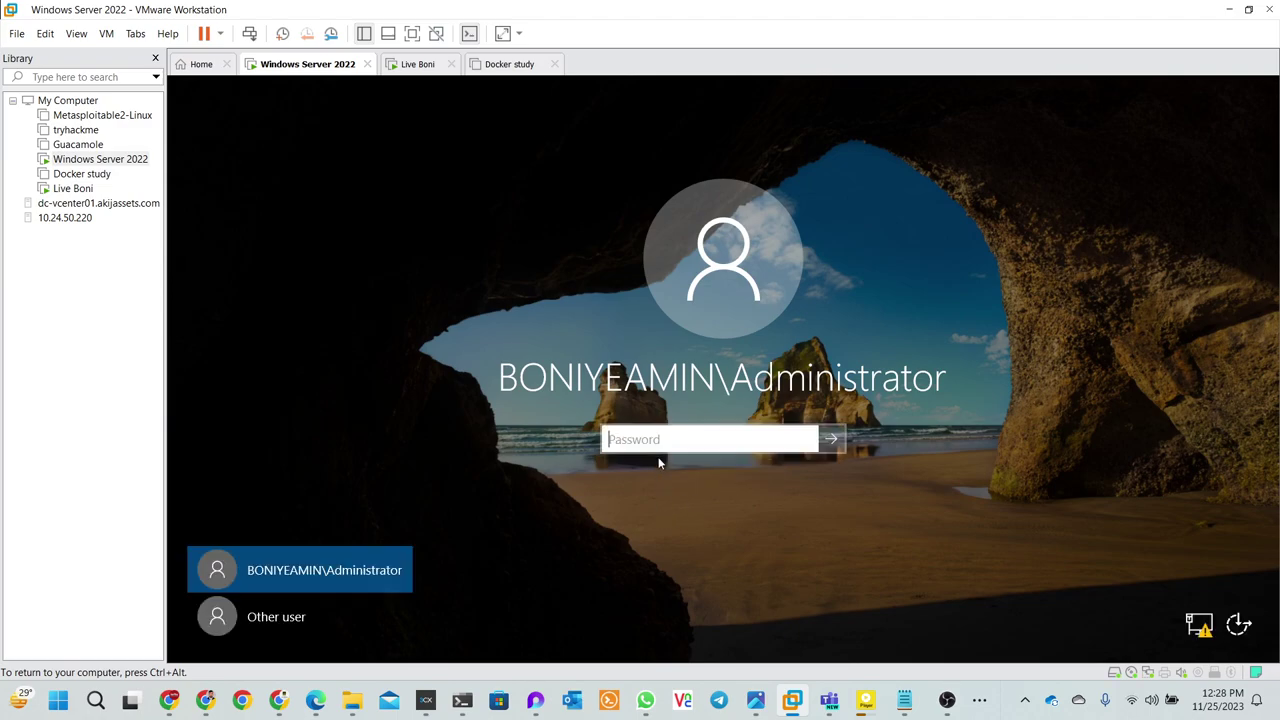
{"action": "type", "text": "****"}
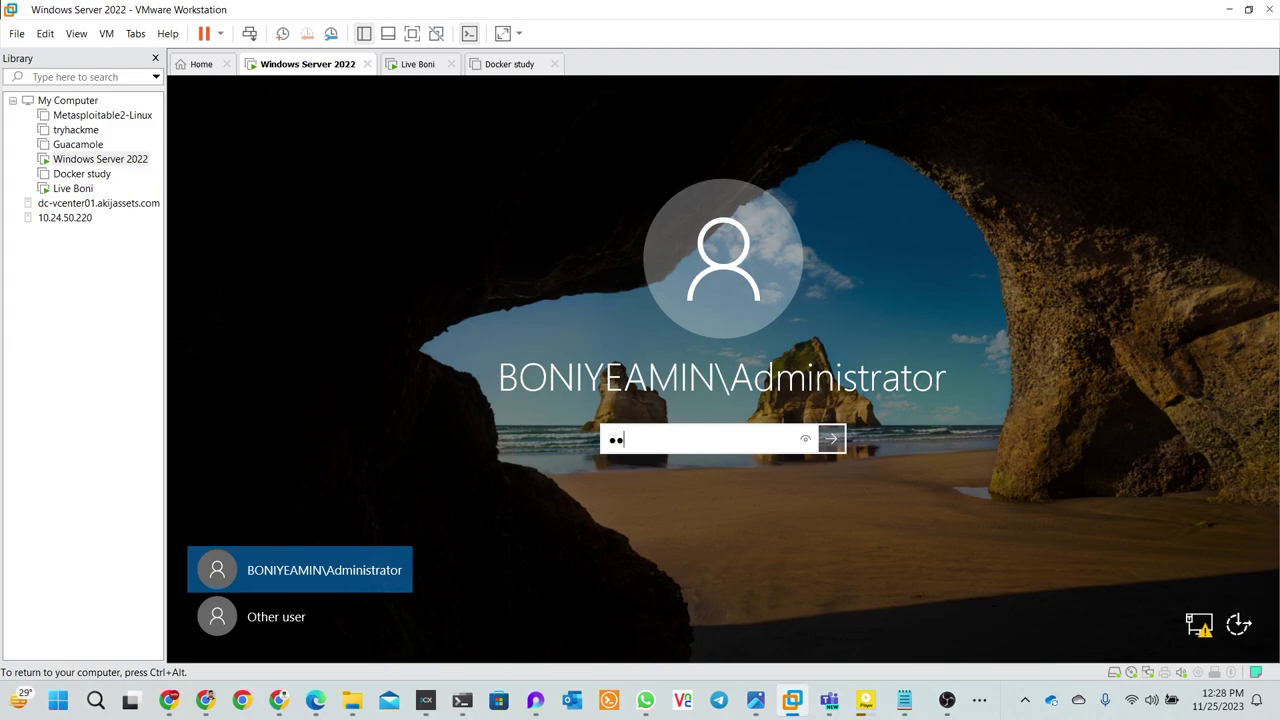
{"action": "type", "text": "*****"}
{"action": "key", "text": "Return"}
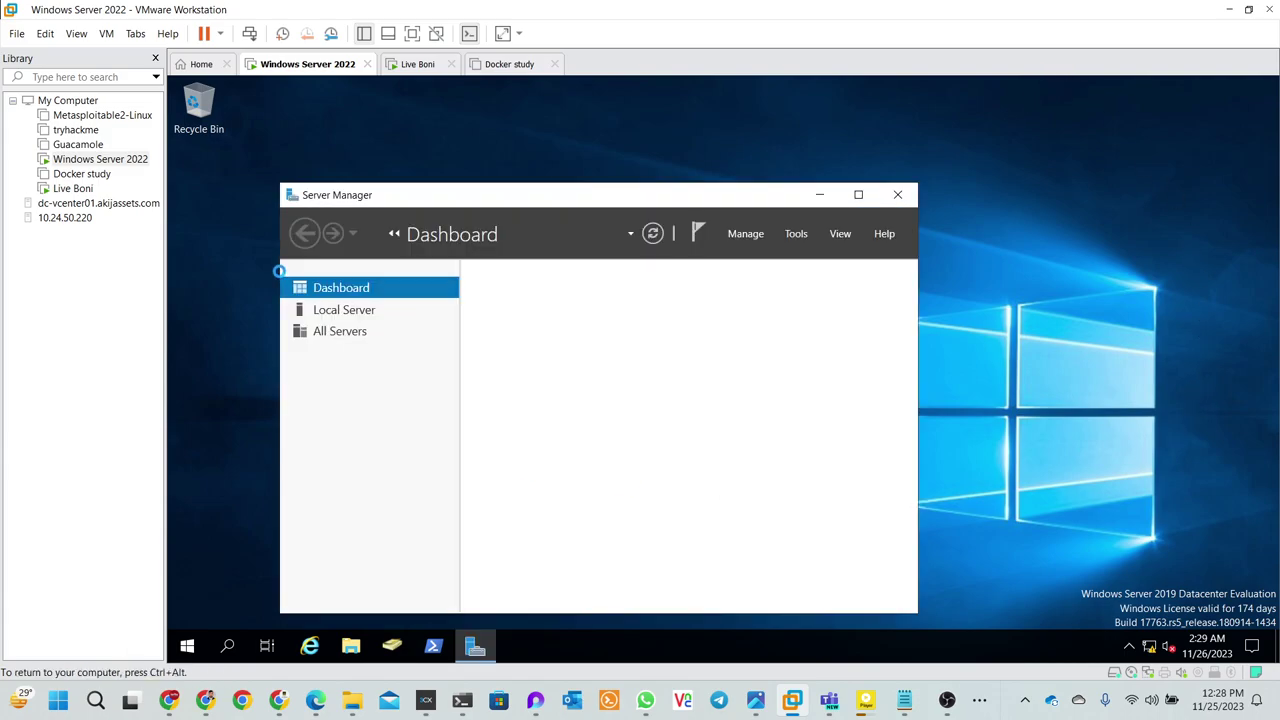
{"action": "left_click", "coordinate": [820, 195]}
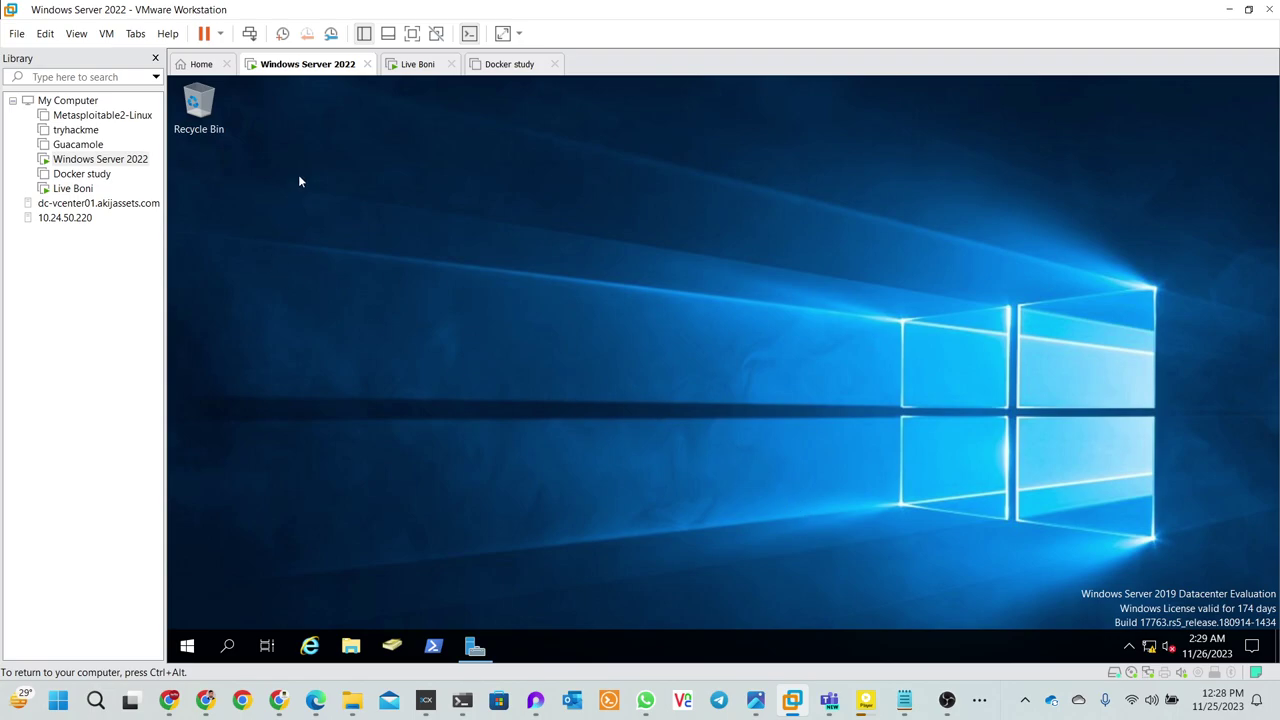
{"action": "left_click", "coordinate": [488, 68]}
- Take Snapshot 1 of Live Boni CentOS with the description 'before install nmap and tools'
{"action": "left_click", "coordinate": [418, 68]}
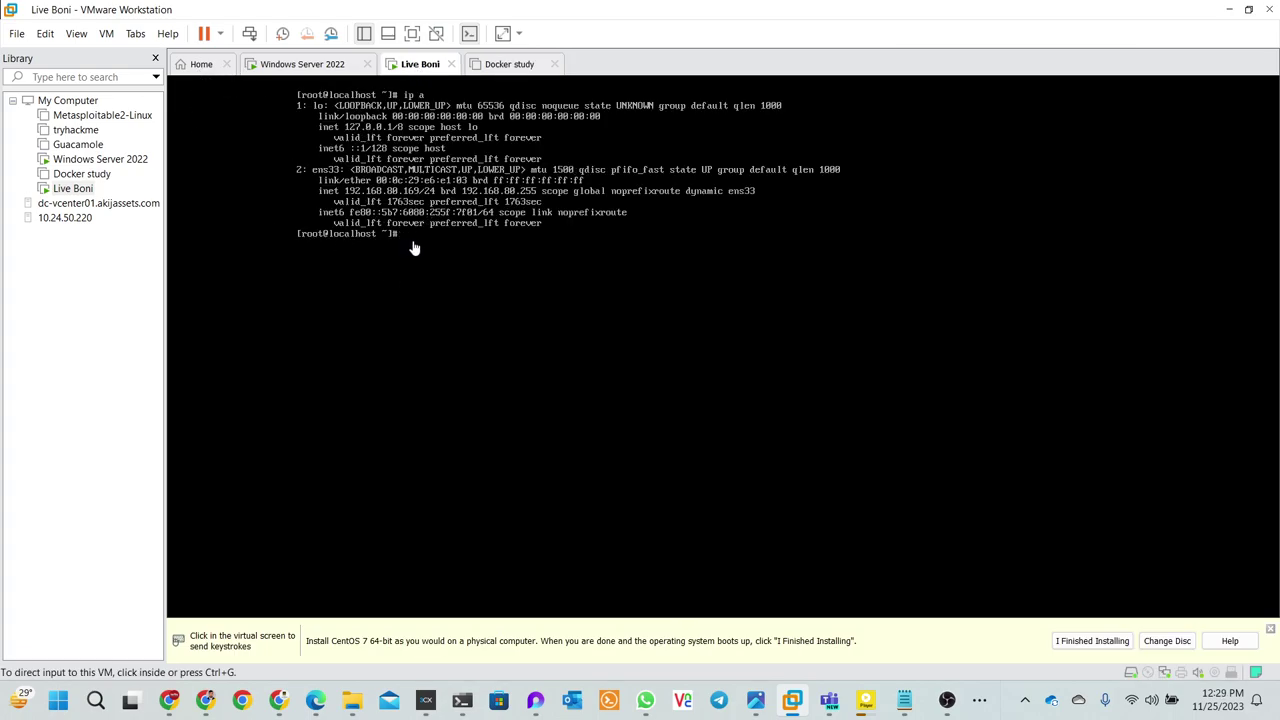
{"action": "left_click", "coordinate": [133, 35]}
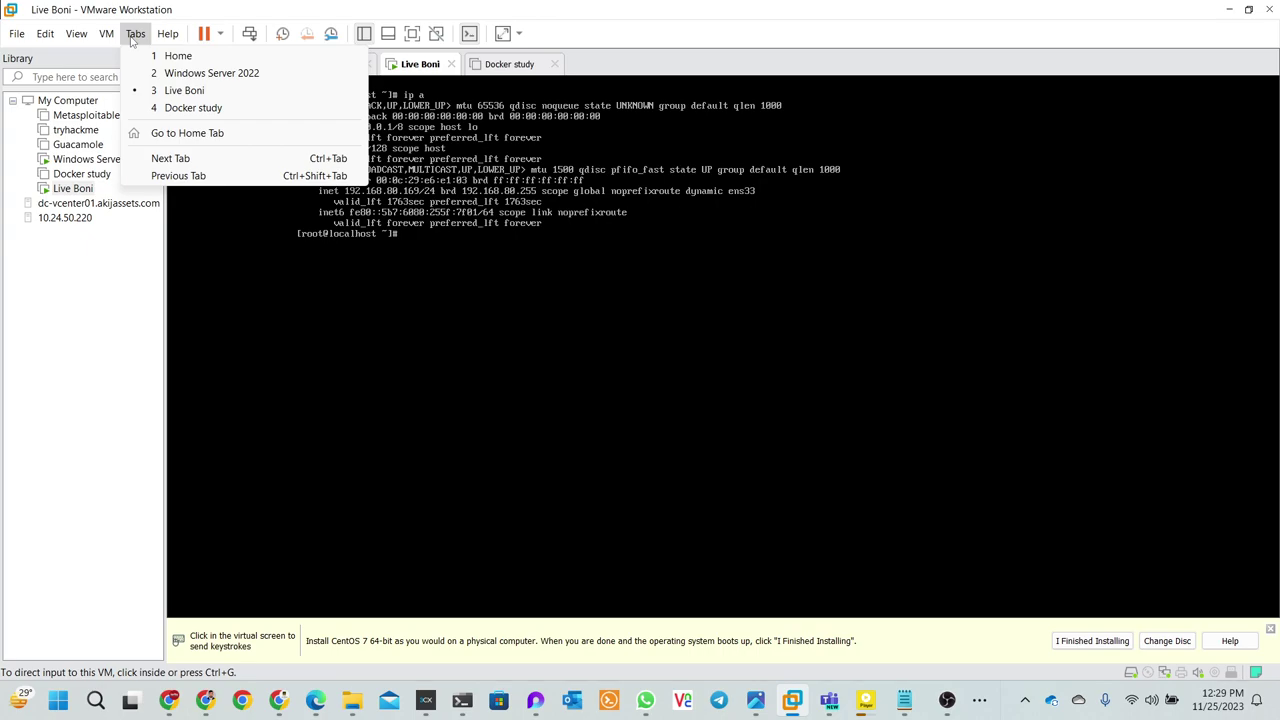
{"action": "left_click", "coordinate": [106, 33]}
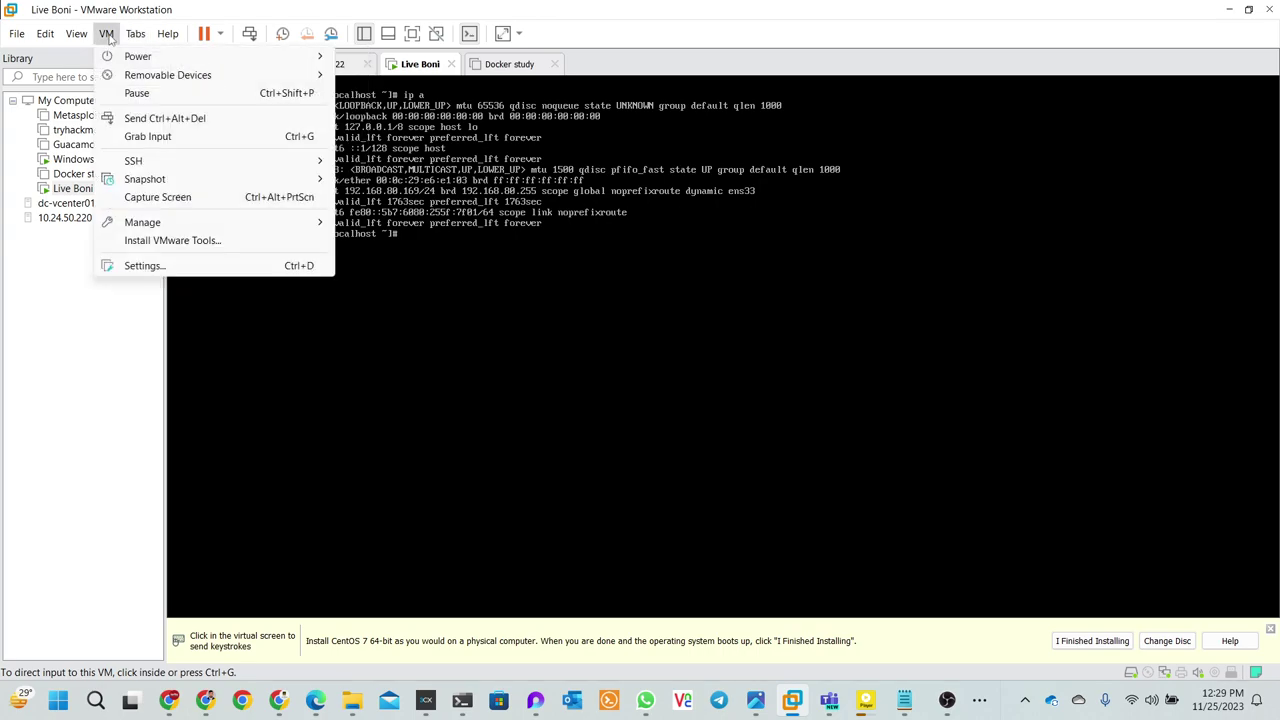
{"action": "mouse_move", "coordinate": [150, 178]}
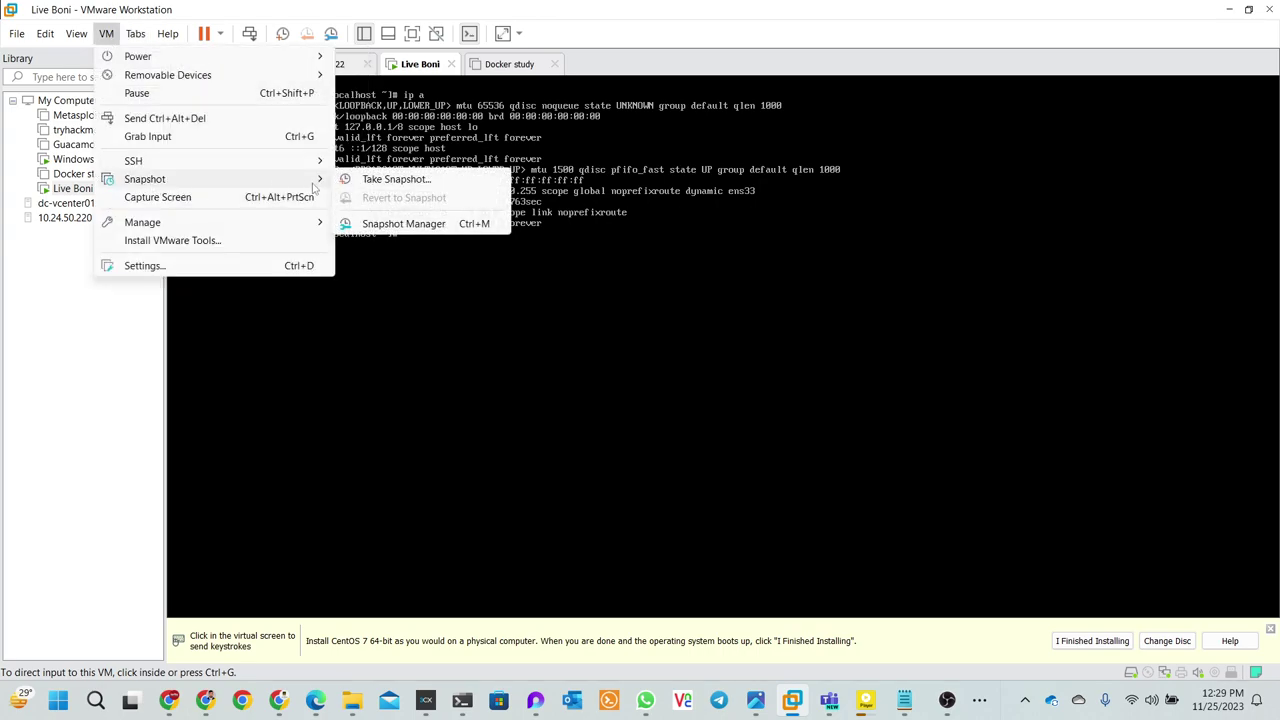
{"action": "left_click", "coordinate": [388, 180]}
{"action": "left_click", "coordinate": [628, 320]}
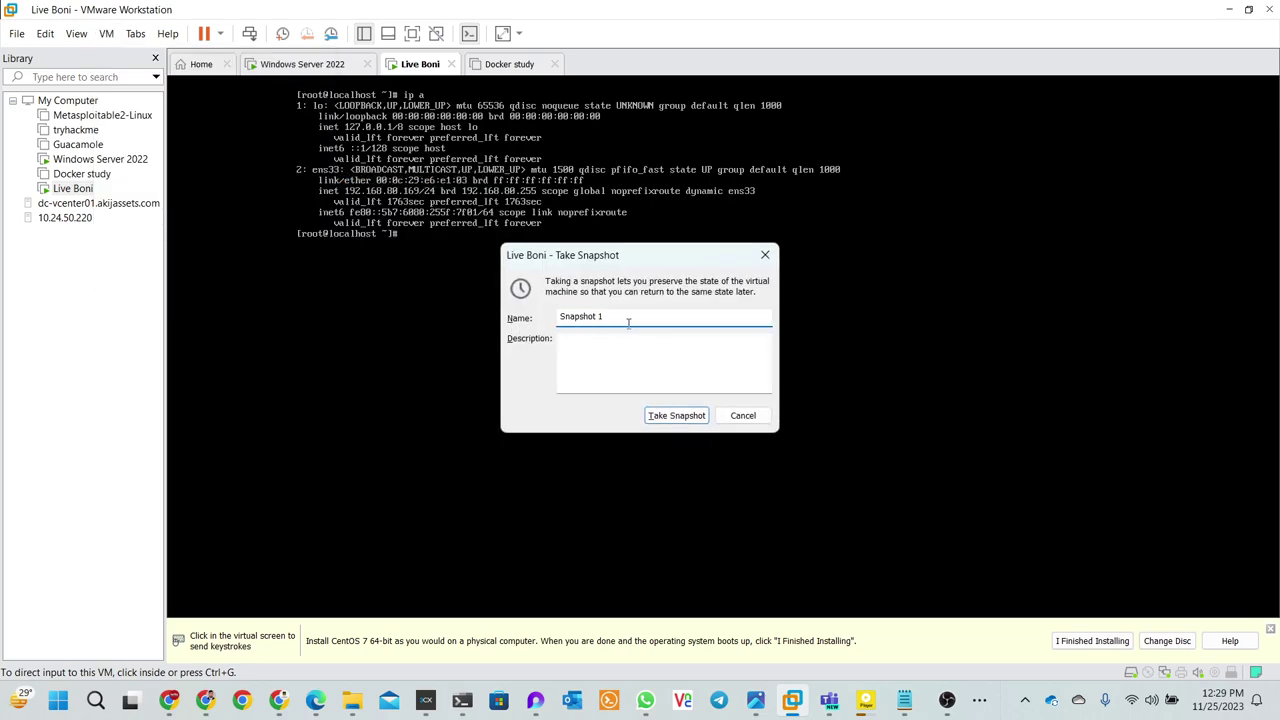
{"action": "left_click", "coordinate": [590, 358]}
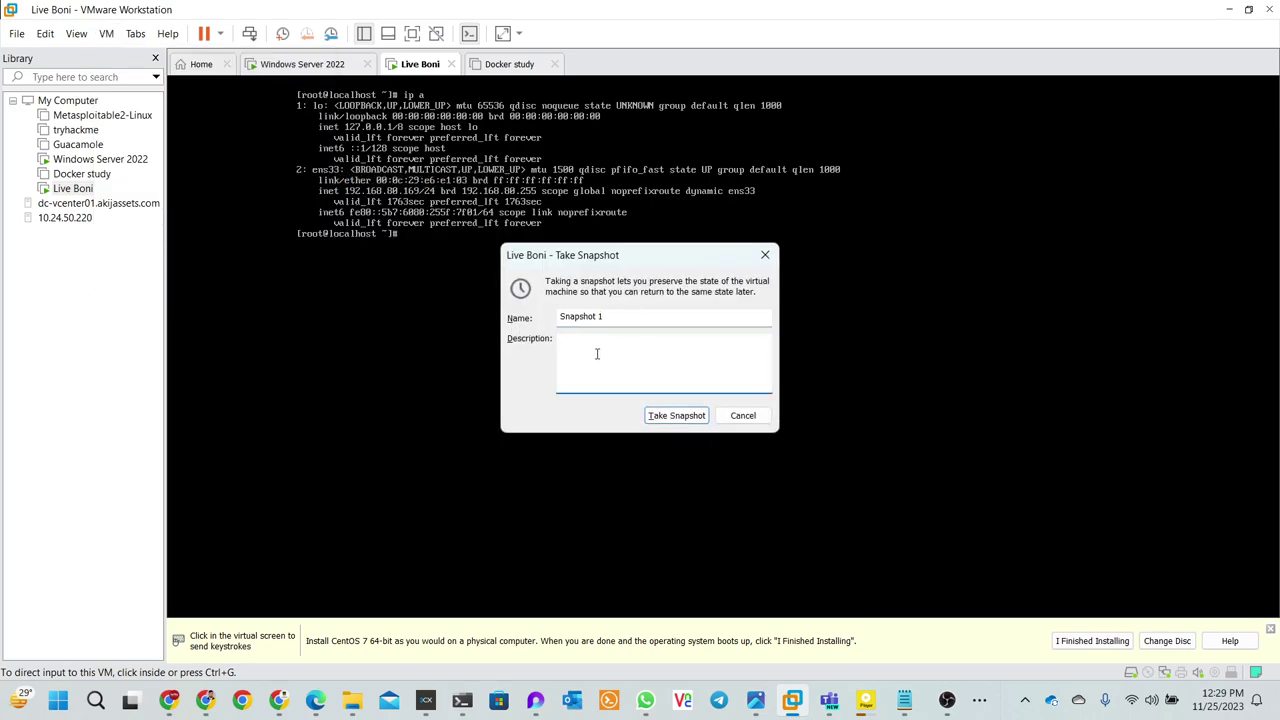
{"action": "type", "text": "before install nmap and tools"}
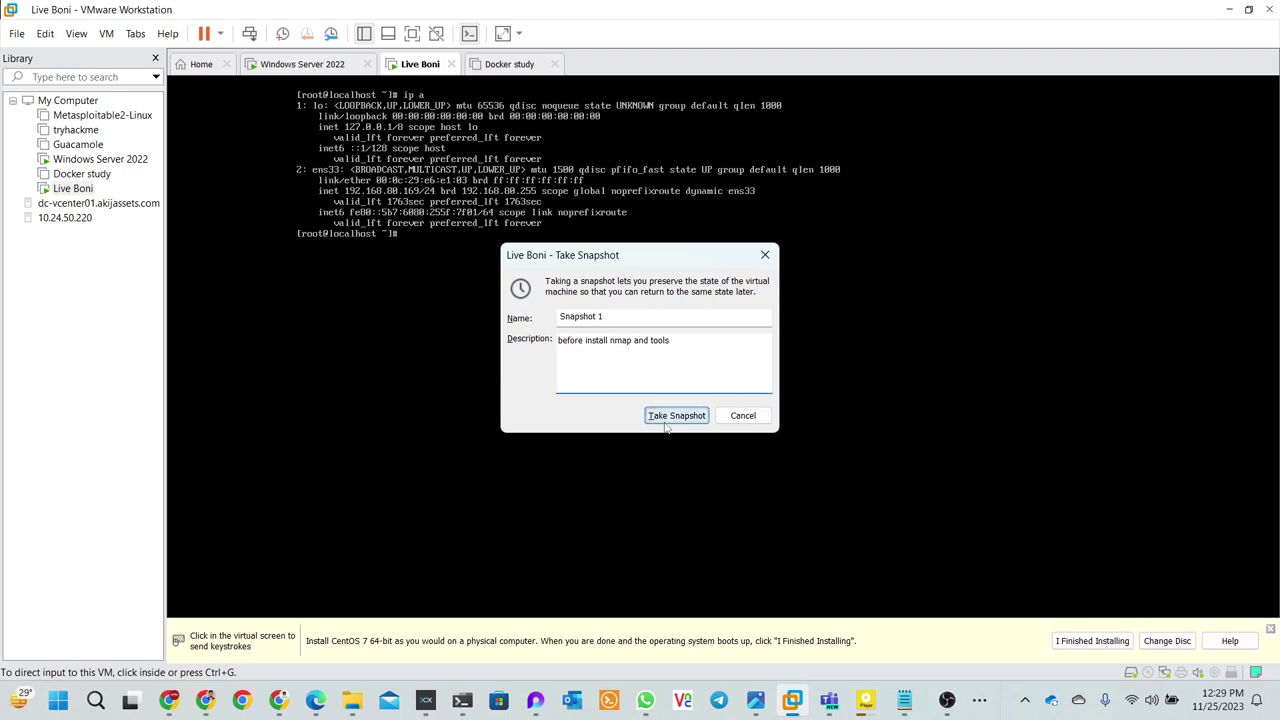
{"action": "left_click", "coordinate": [664, 419]}
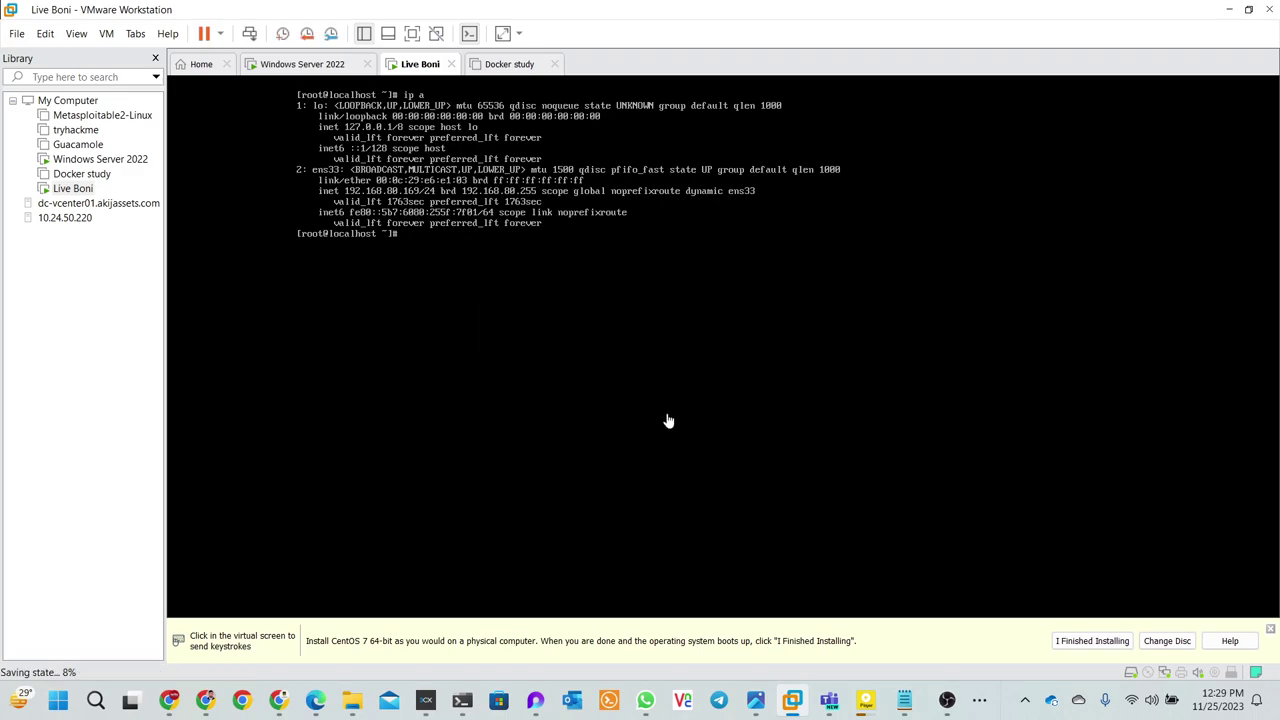
- Open the Snapshot Manager and move it toward the screen centre
{"action": "left_click", "coordinate": [330, 34]}
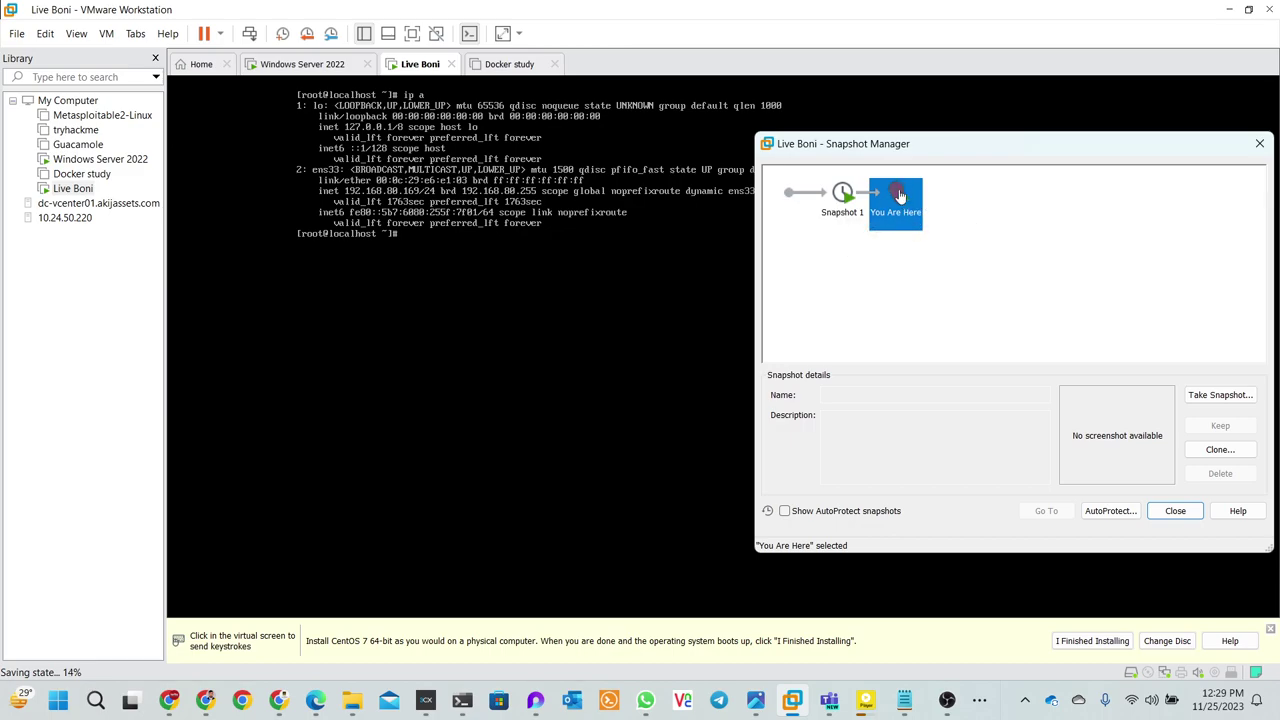
{"action": "left_click_drag", "start_coordinate": [967, 144], "coordinate": [752, 68]}
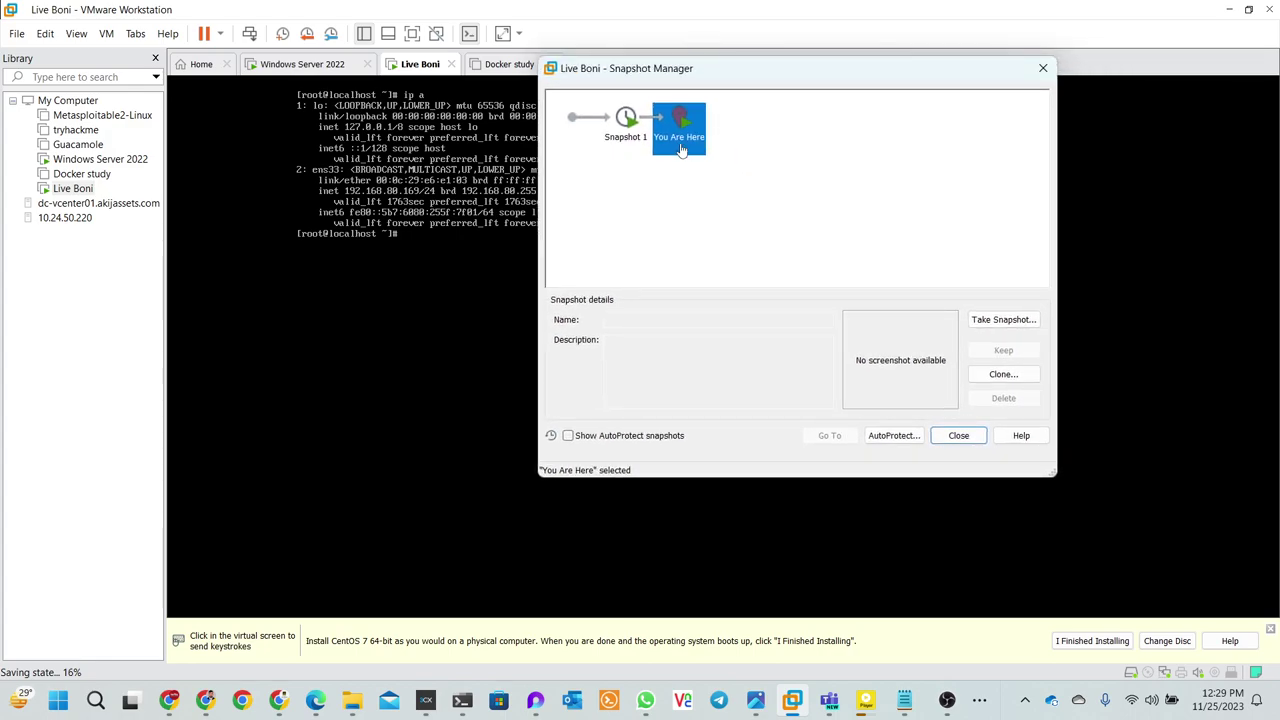
{"action": "left_click", "coordinate": [462, 700]}
- In the CentOS root terminal, run nmap (command not found) and enter 'yum install nmap -y'
{"action": "mouse_move", "coordinate": [462, 708]}
{"action": "left_click", "coordinate": [516, 628]}
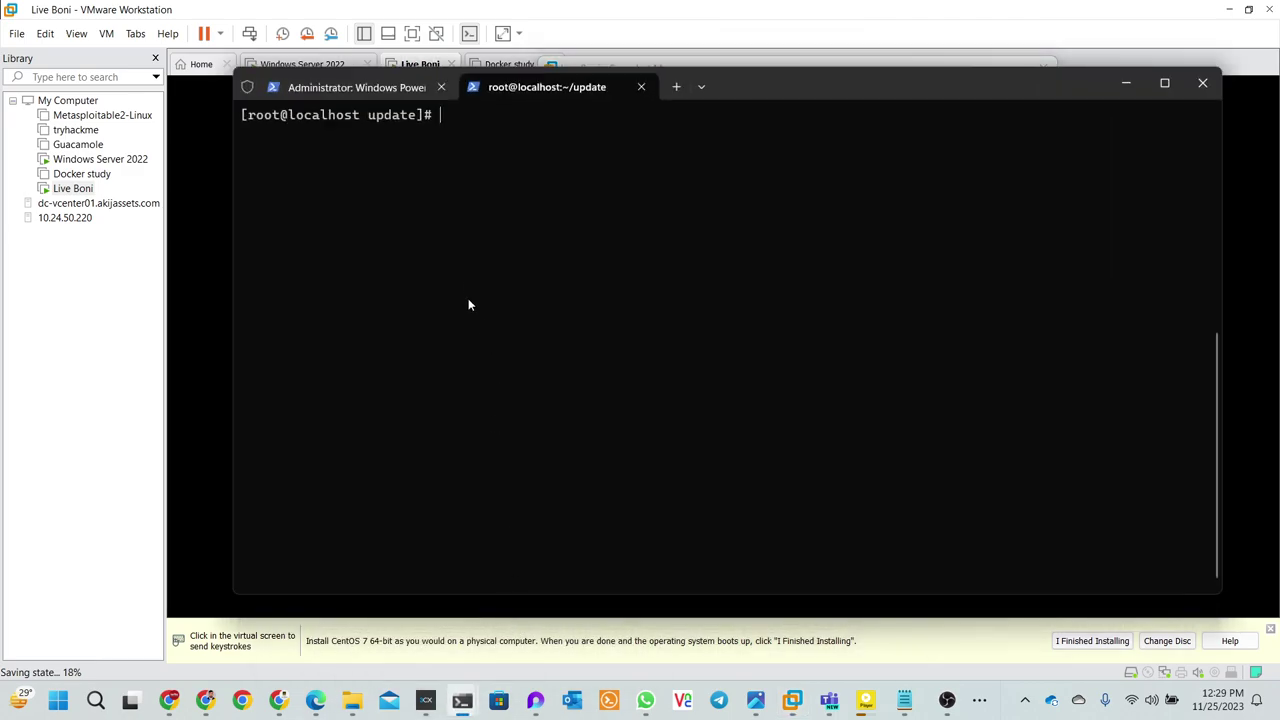
{"action": "type", "text": "nmap"}
{"action": "key", "text": "Return"}
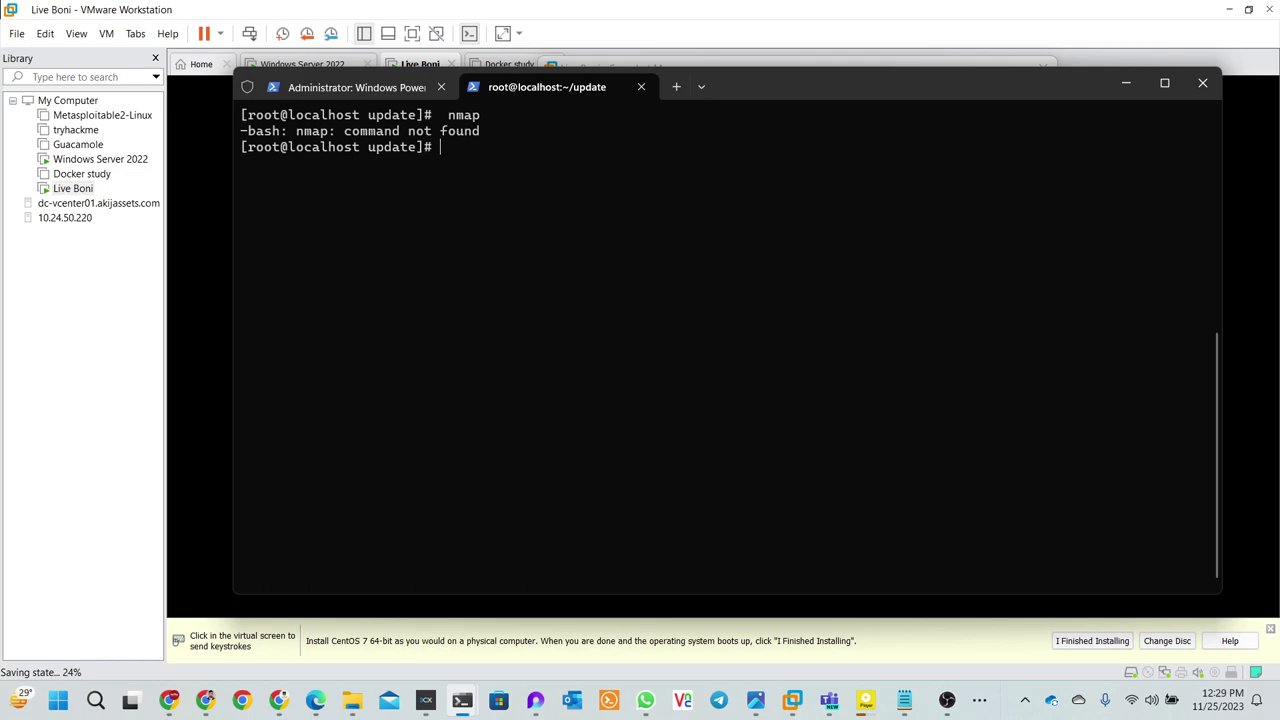
{"action": "type", "text": "yum n"}
{"action": "key", "text": "BackSpace"}
{"action": "type", "text": "install nmap -y"}
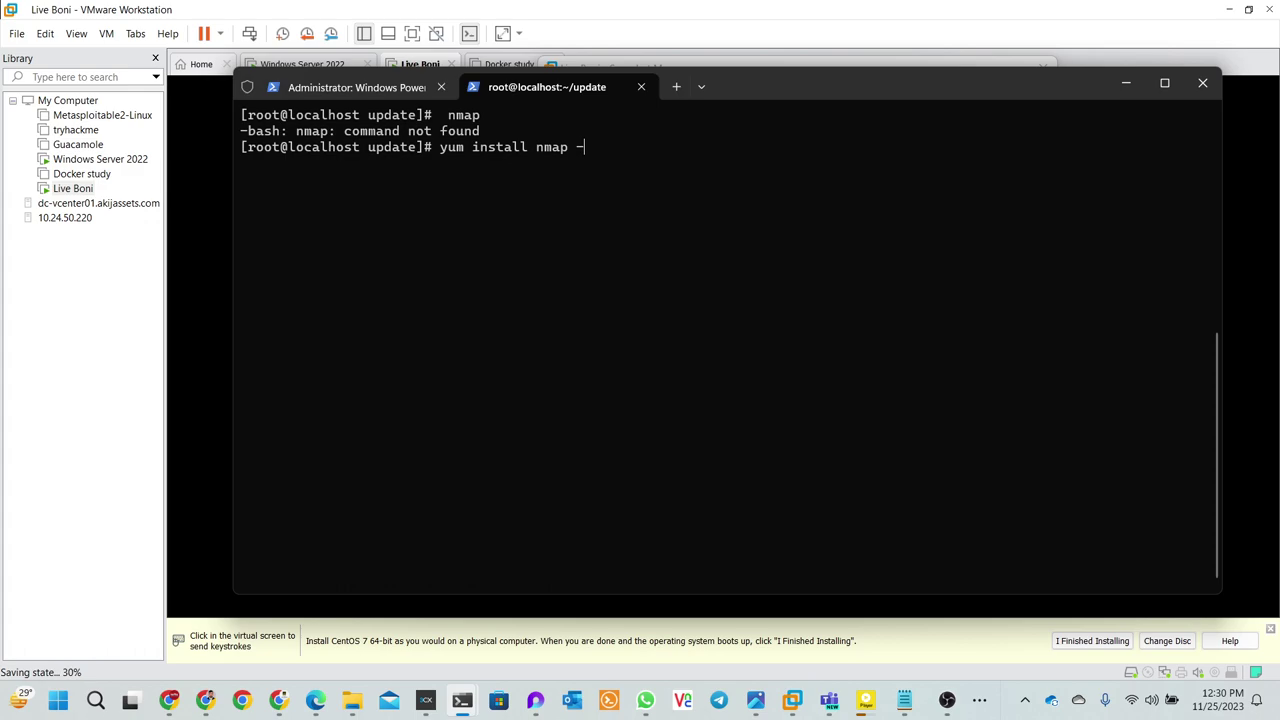